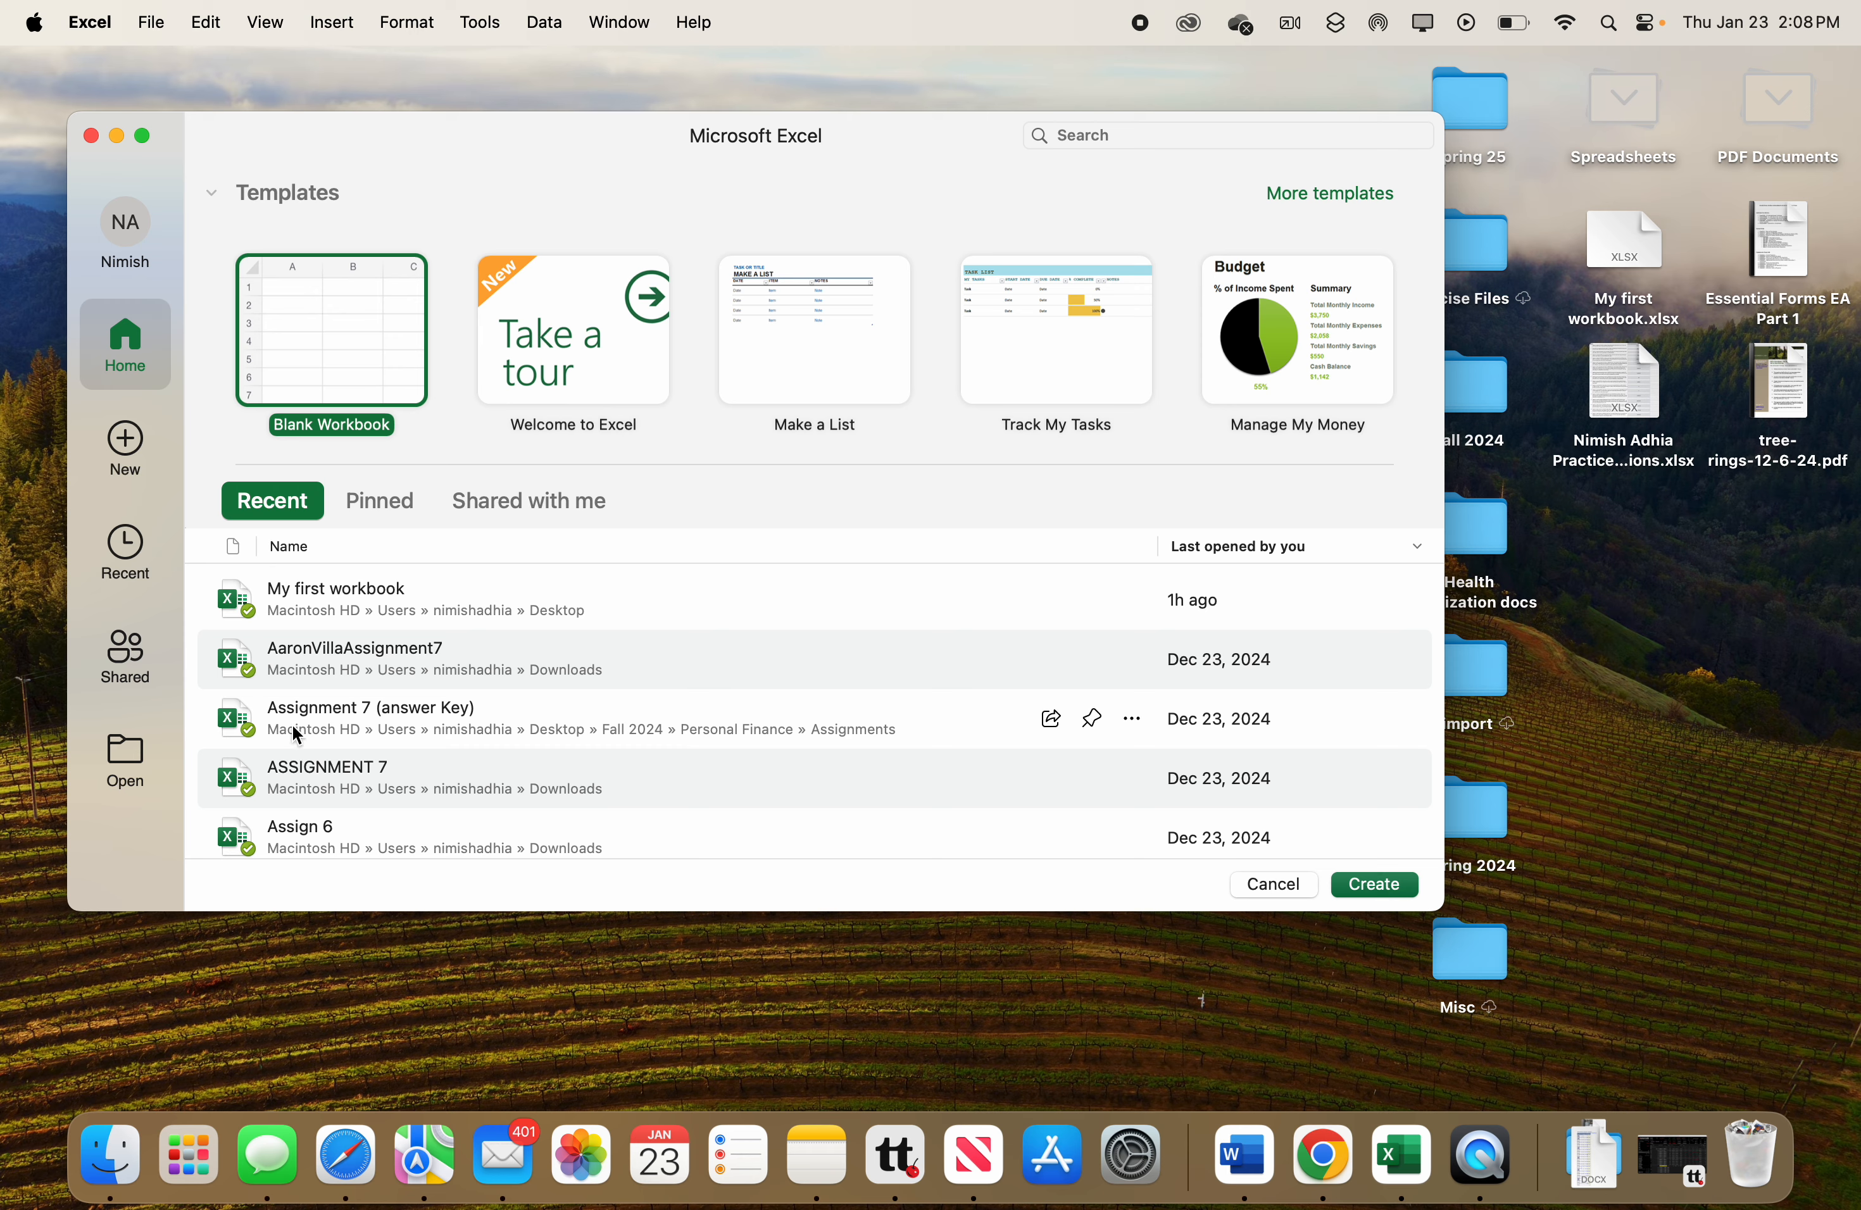
Create a new blank workbook and enlarge its window to fill the screen.
{"action": "left_click", "coordinate": [381, 503]}
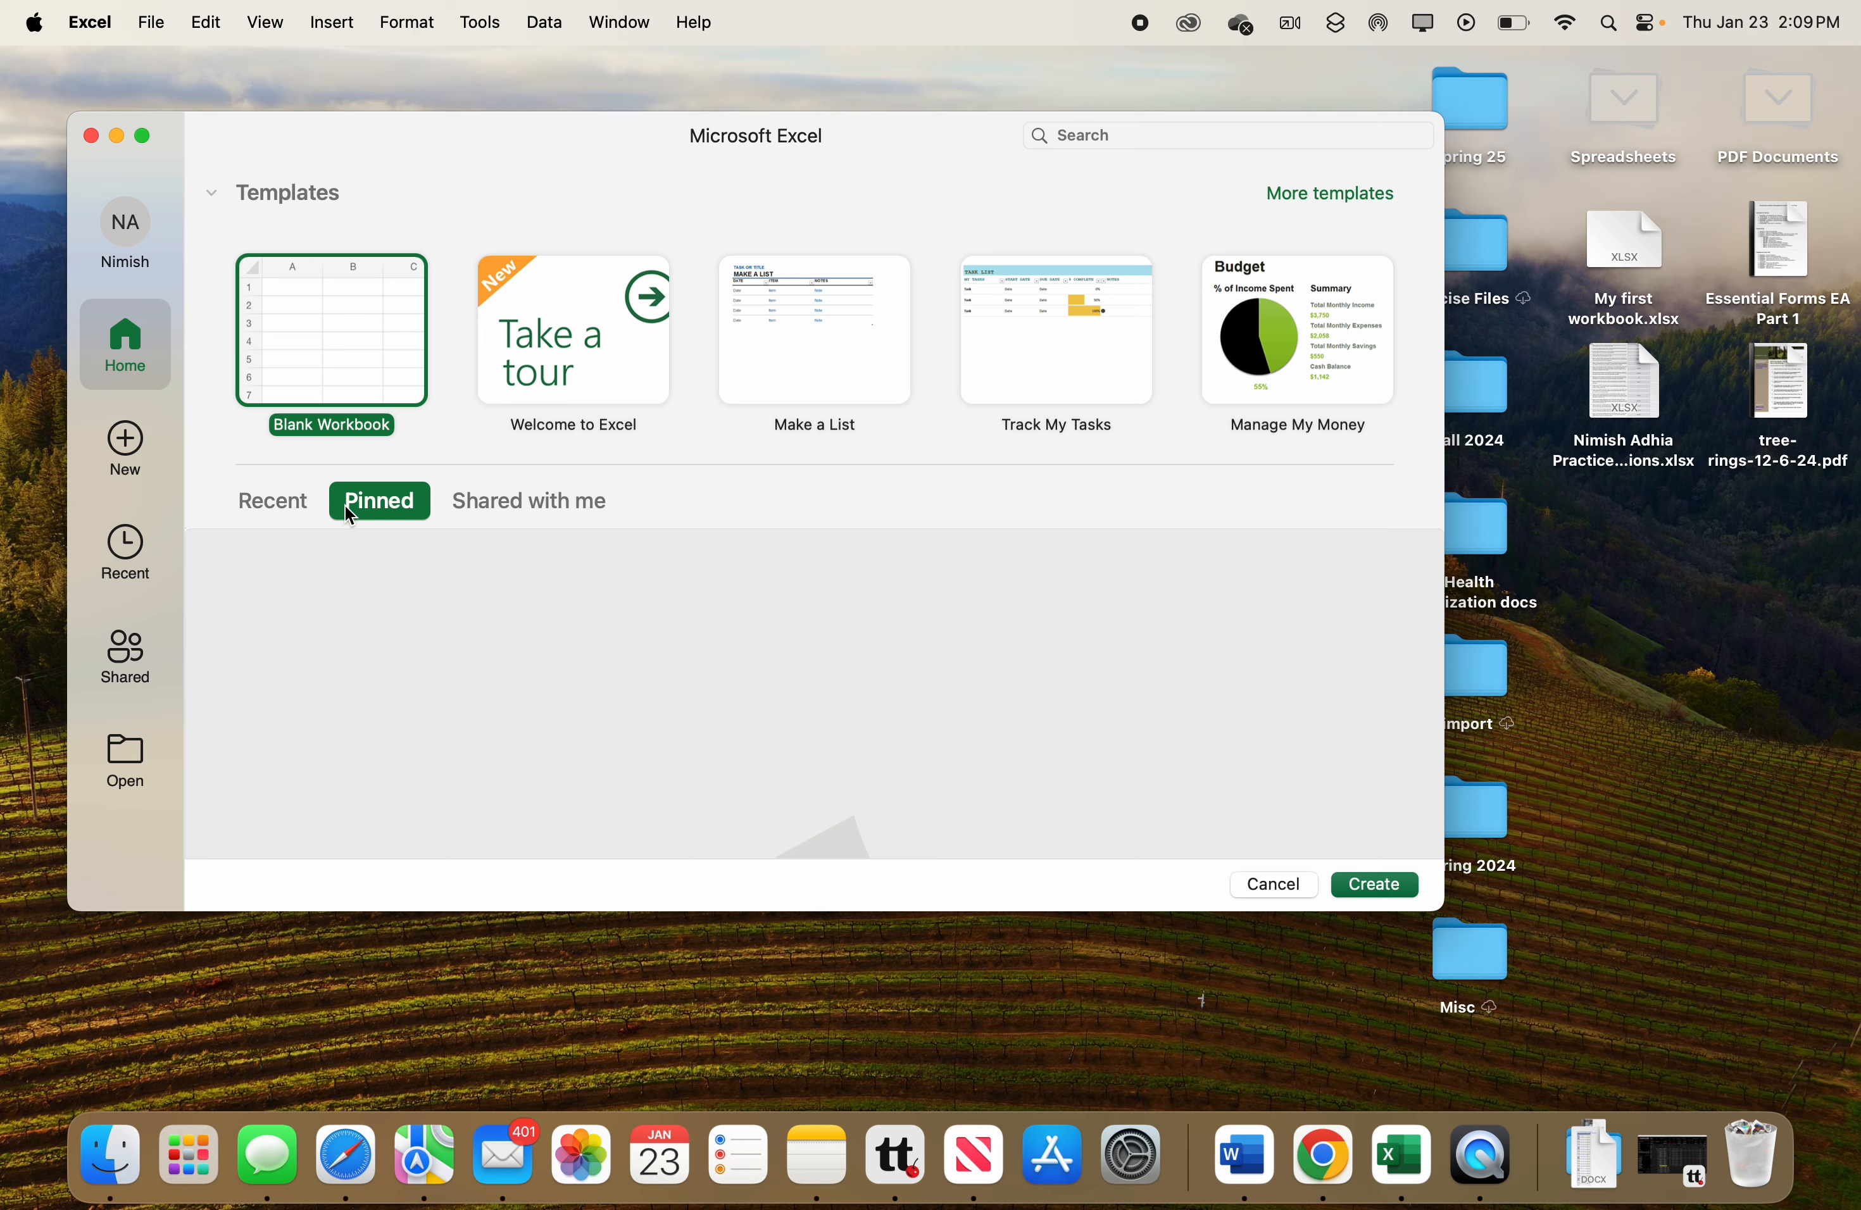
{"action": "left_click", "coordinate": [292, 511]}
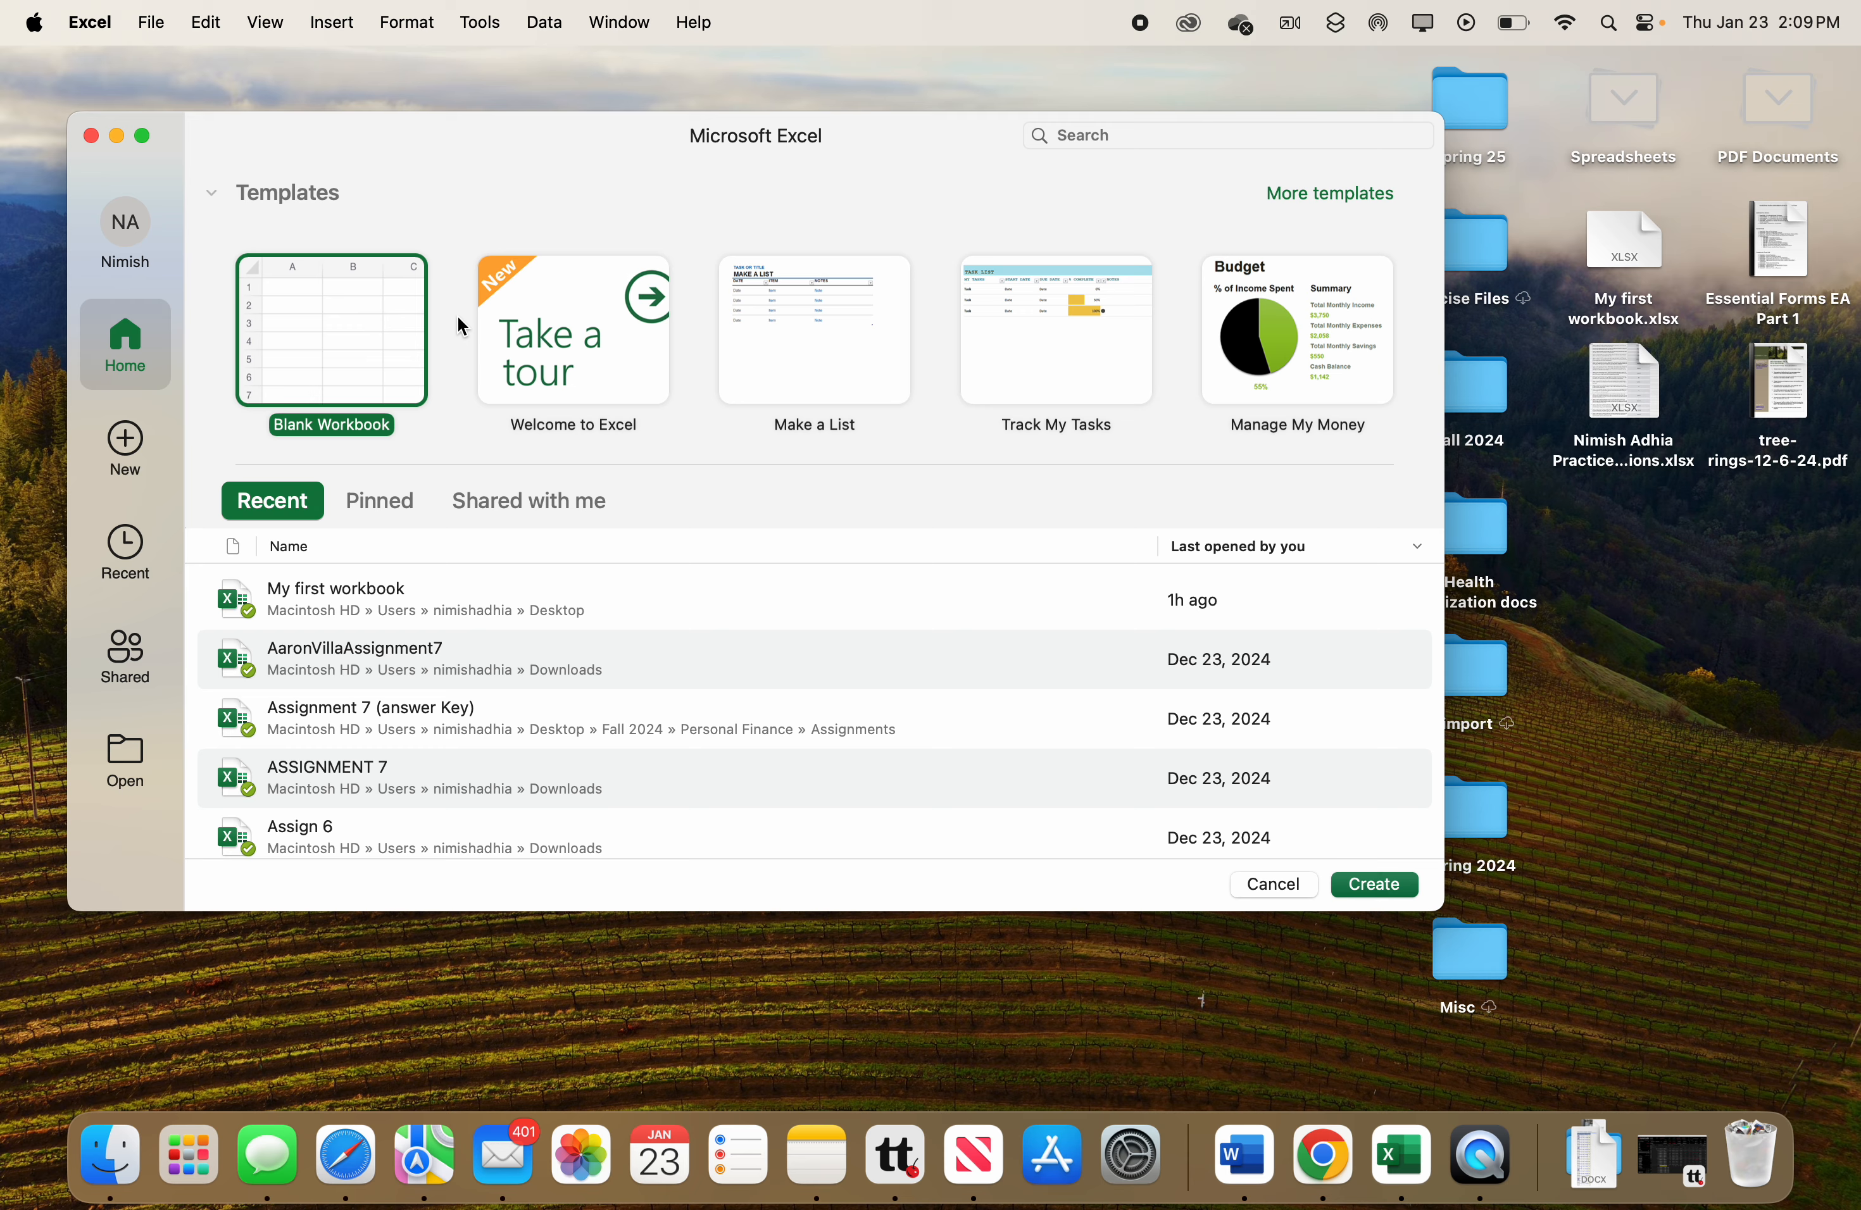
{"action": "left_click", "coordinate": [376, 345]}
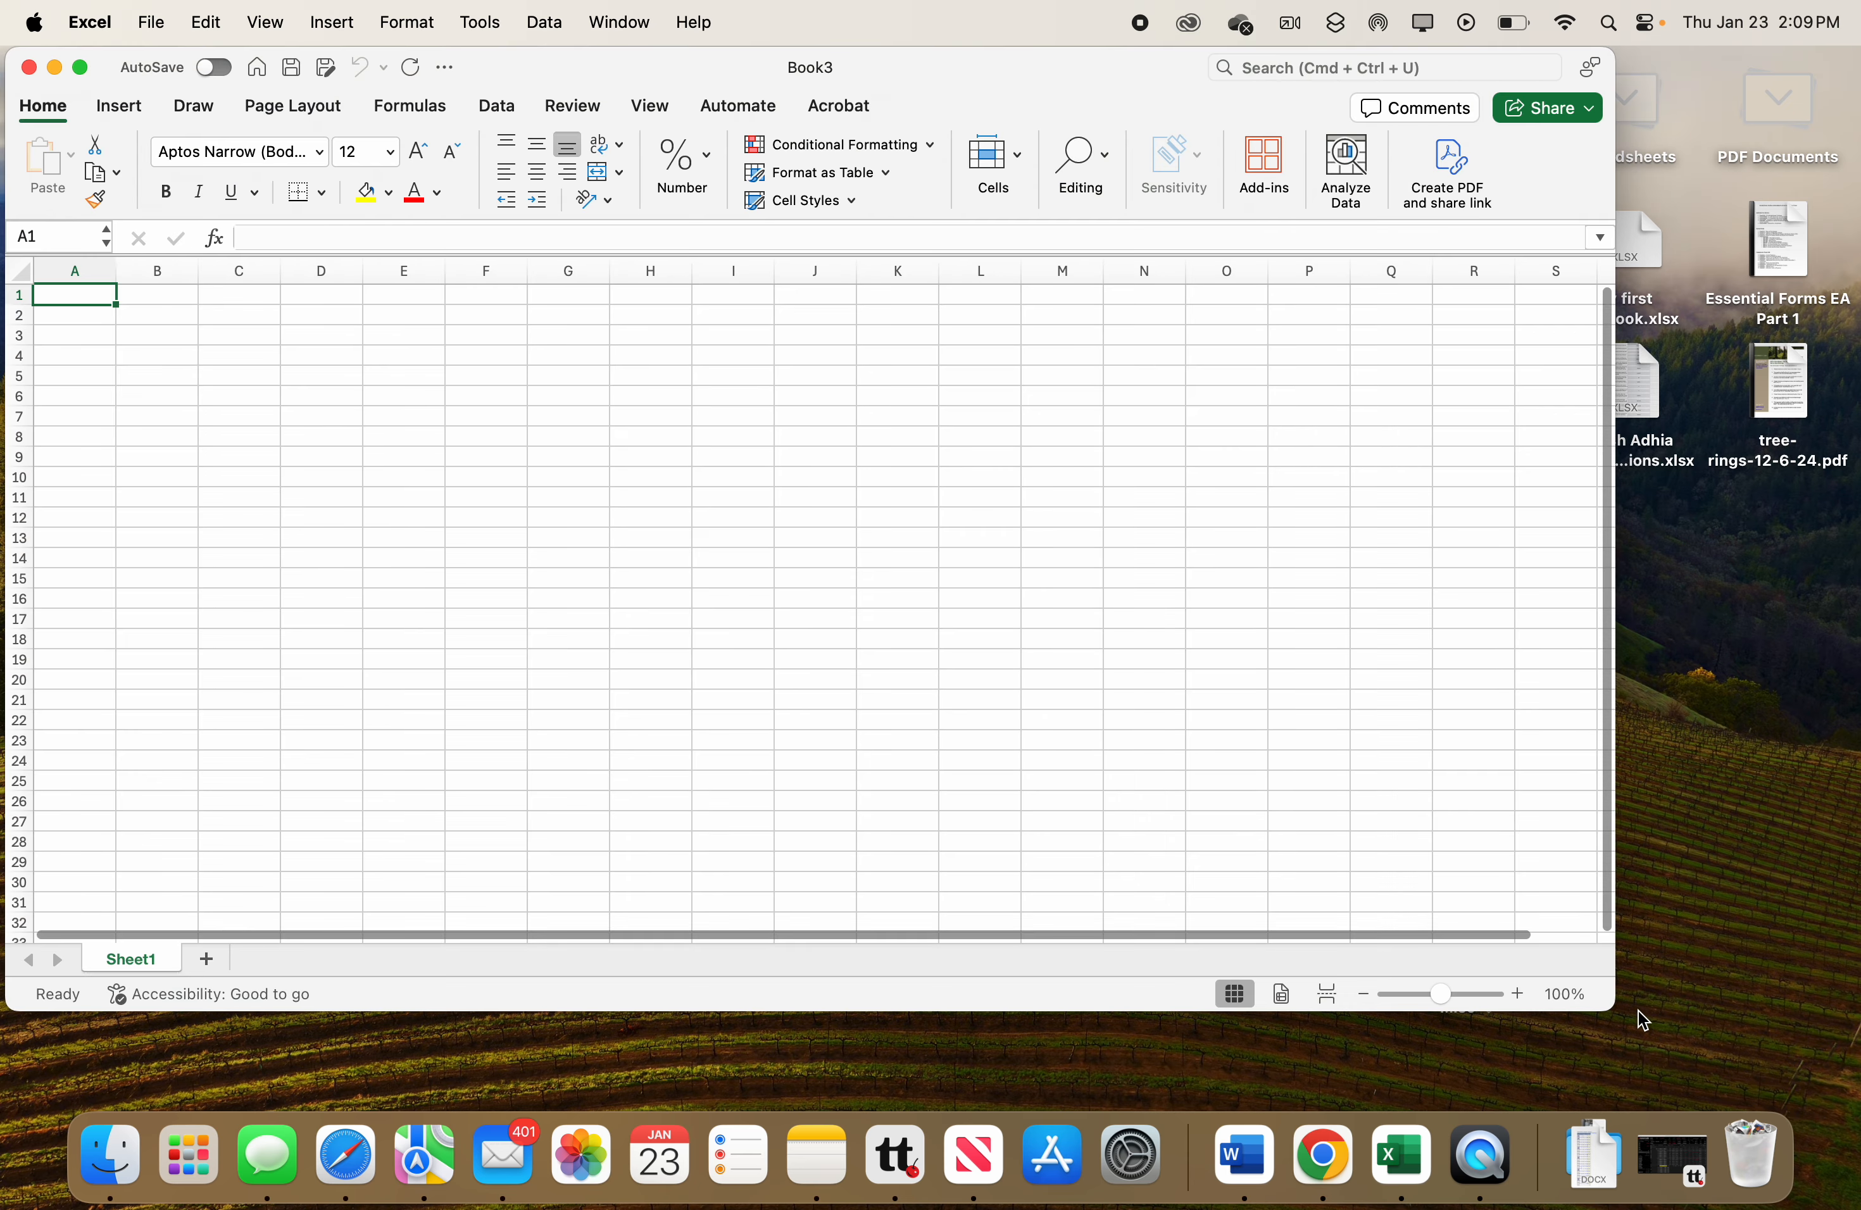
{"action": "left_click_drag", "start_coordinate": [1610, 1009], "coordinate": [1851, 1116]}
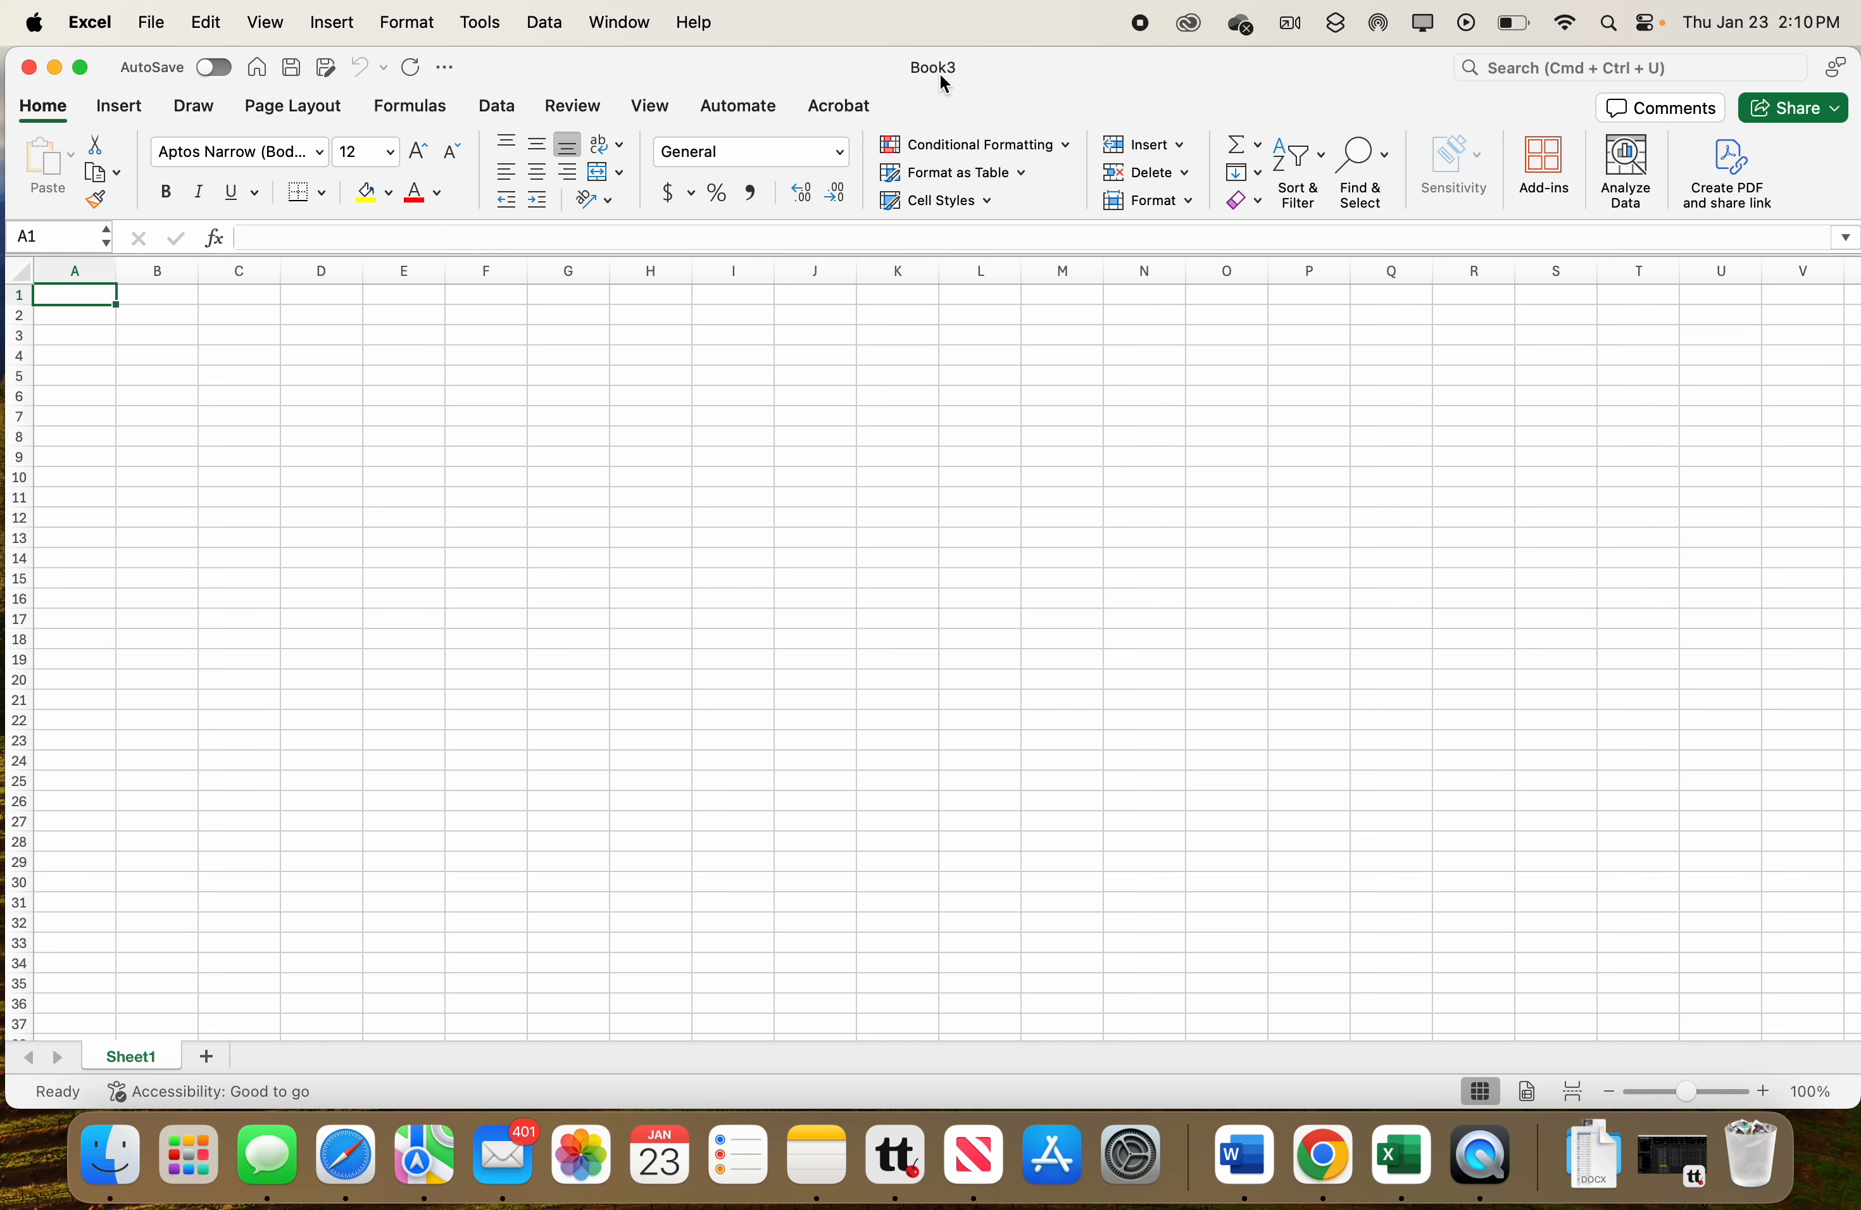
Save the workbook on the Mac's Desktop as Myfirstworkbook in Excel Workbook (.xlsx) format.
{"action": "key", "text": "super+s"}
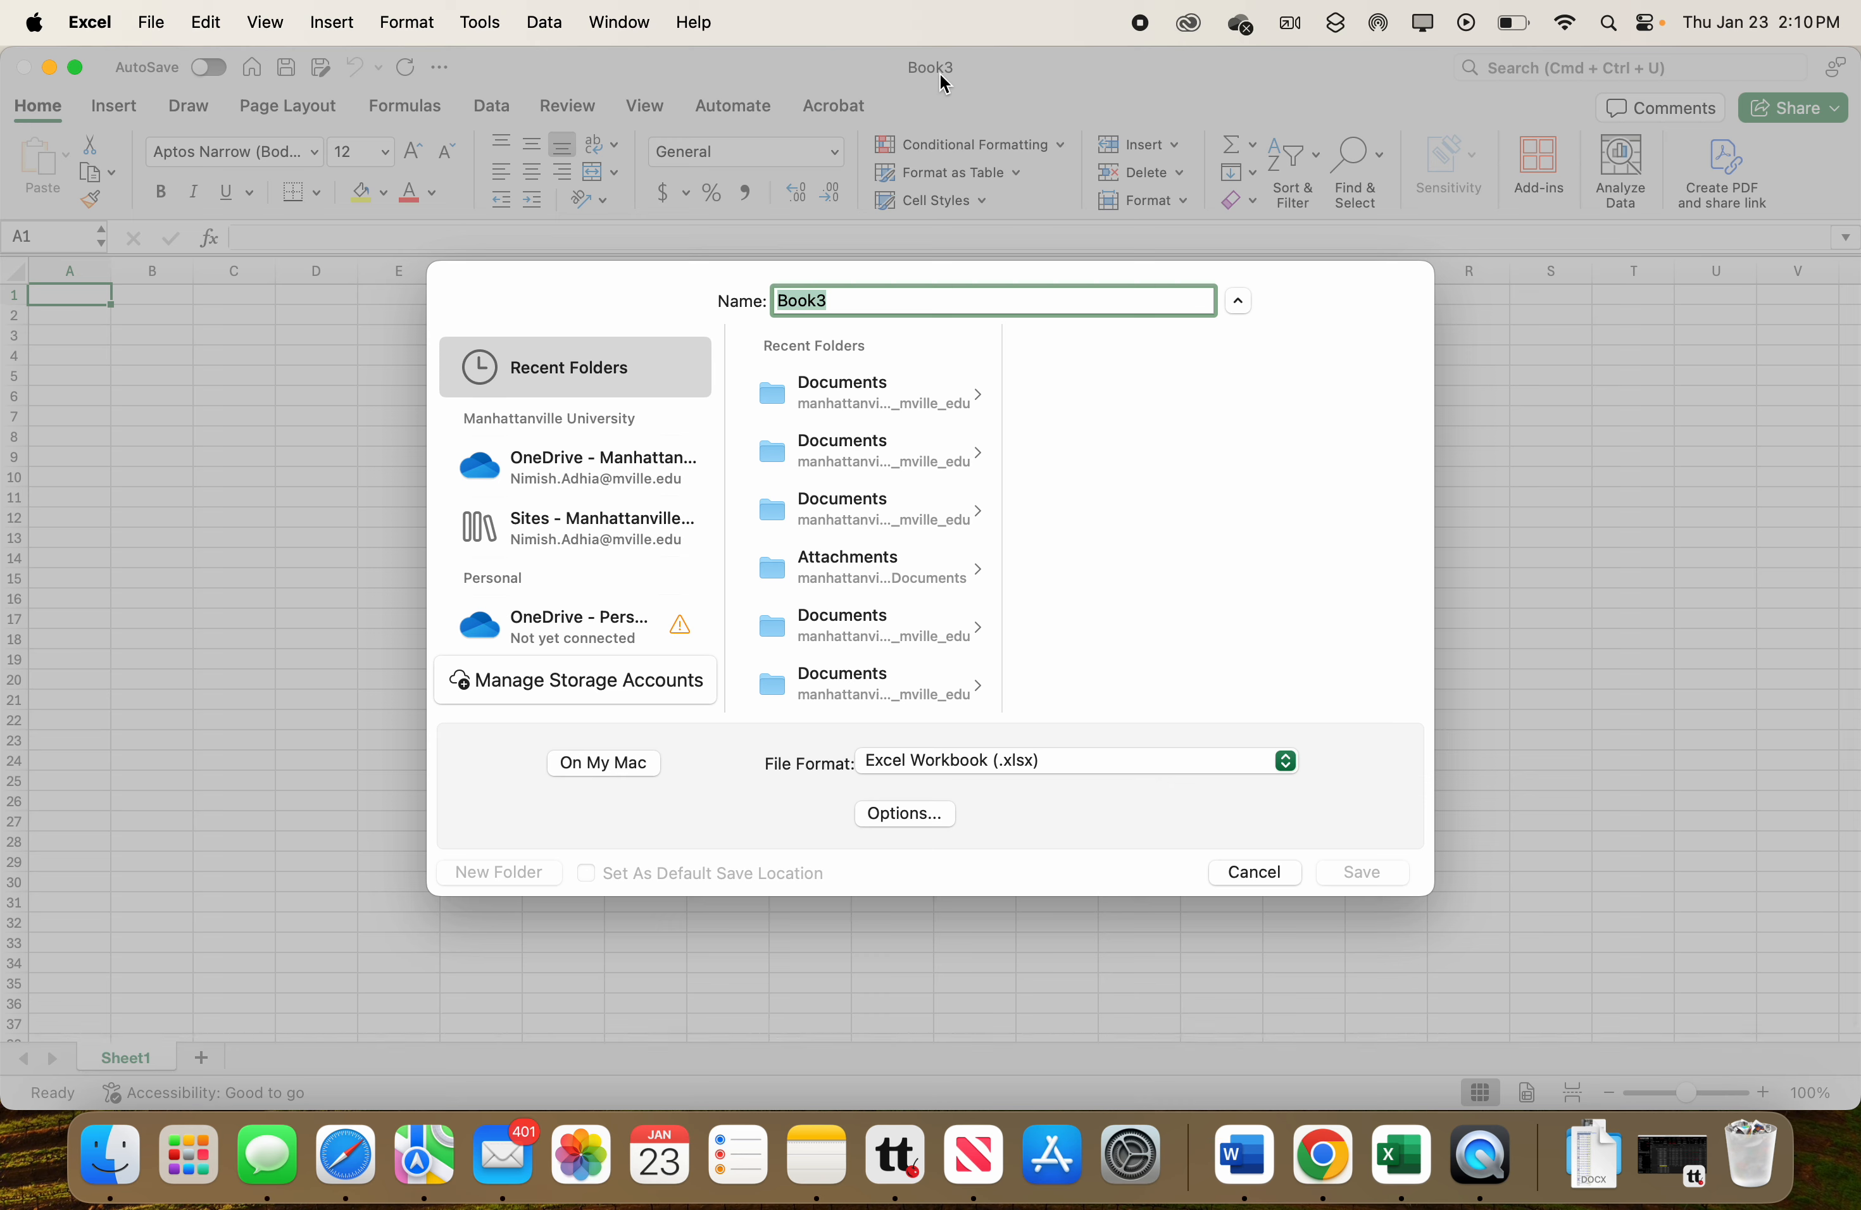
{"action": "type", "text": "Myfirstworkbook"}
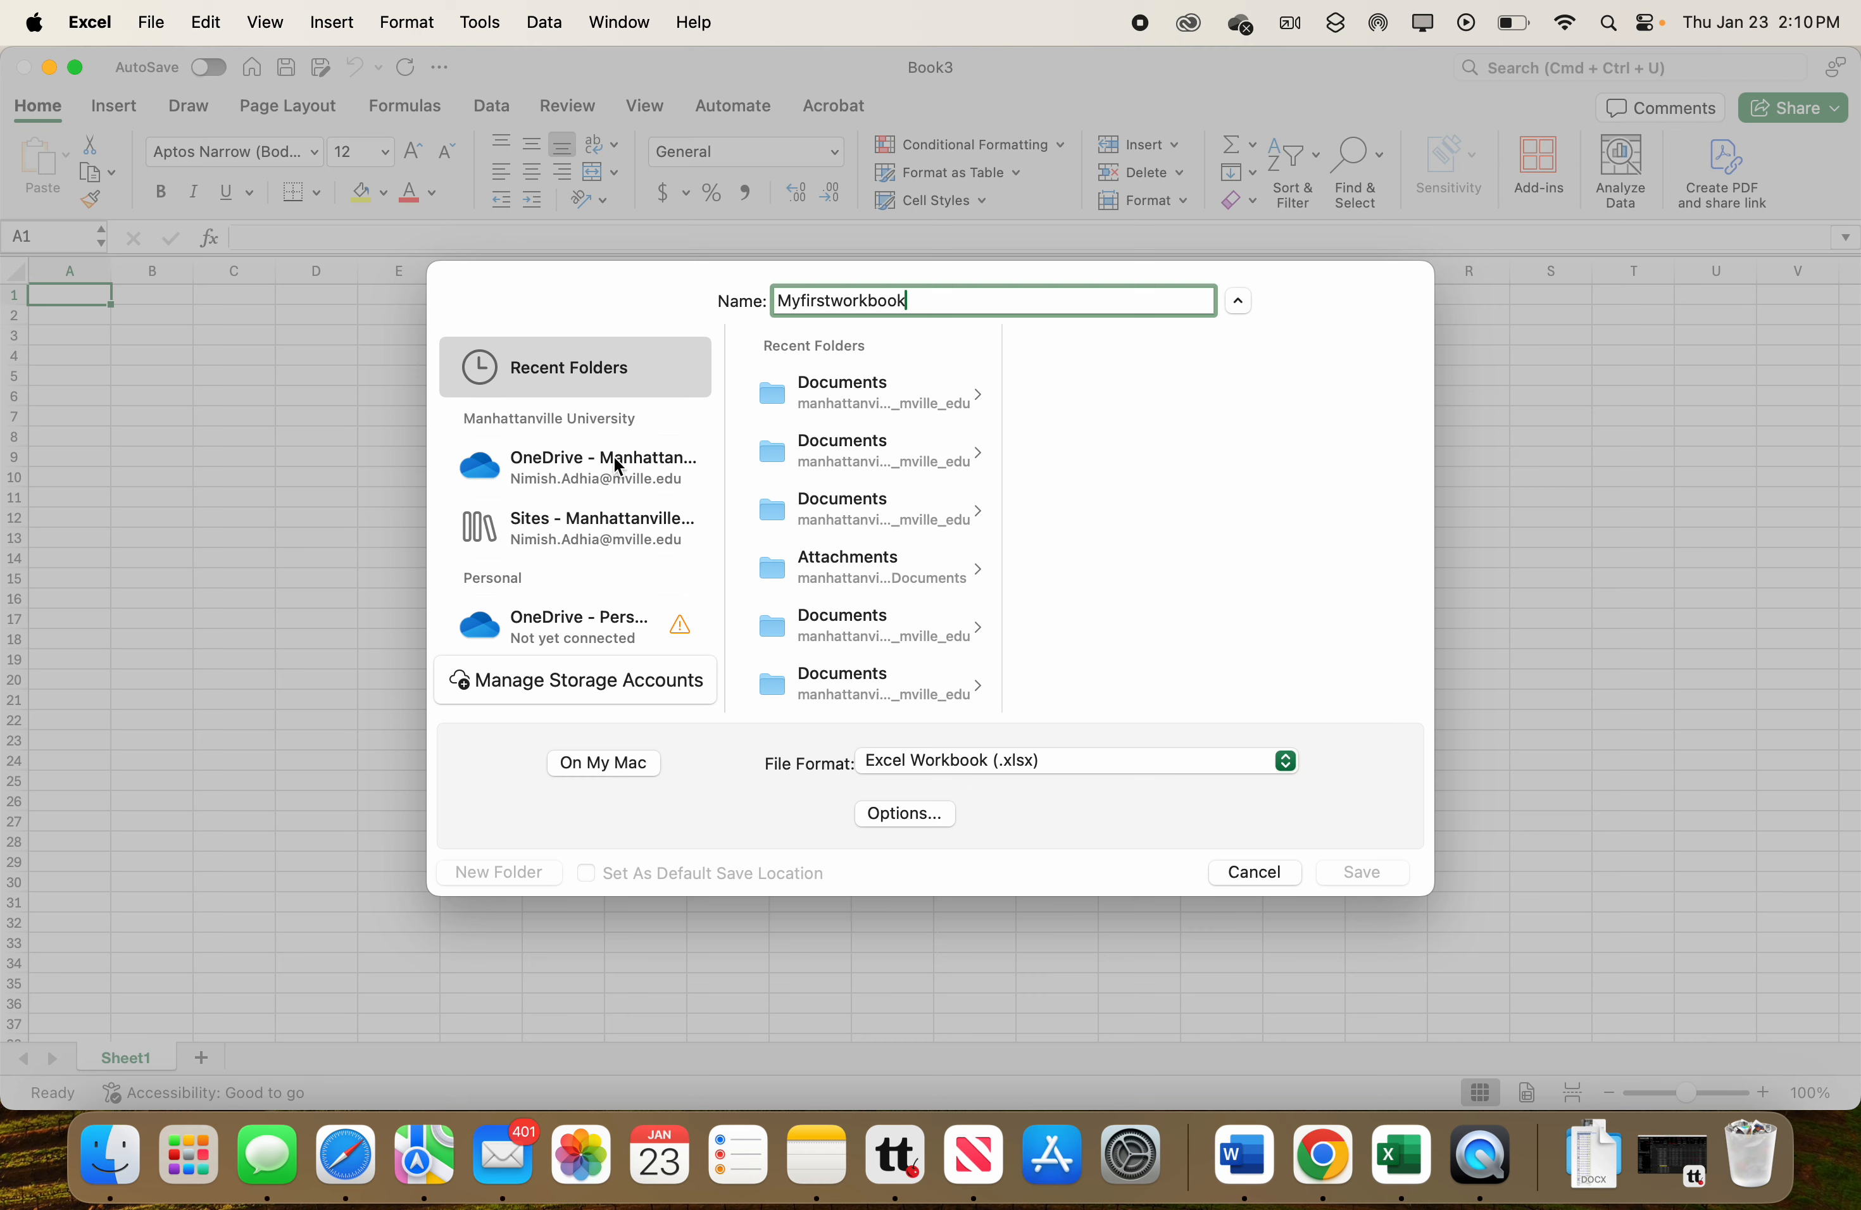
{"action": "scroll", "coordinate": [530, 564], "scroll_direction": "down", "scroll_amount": 2}
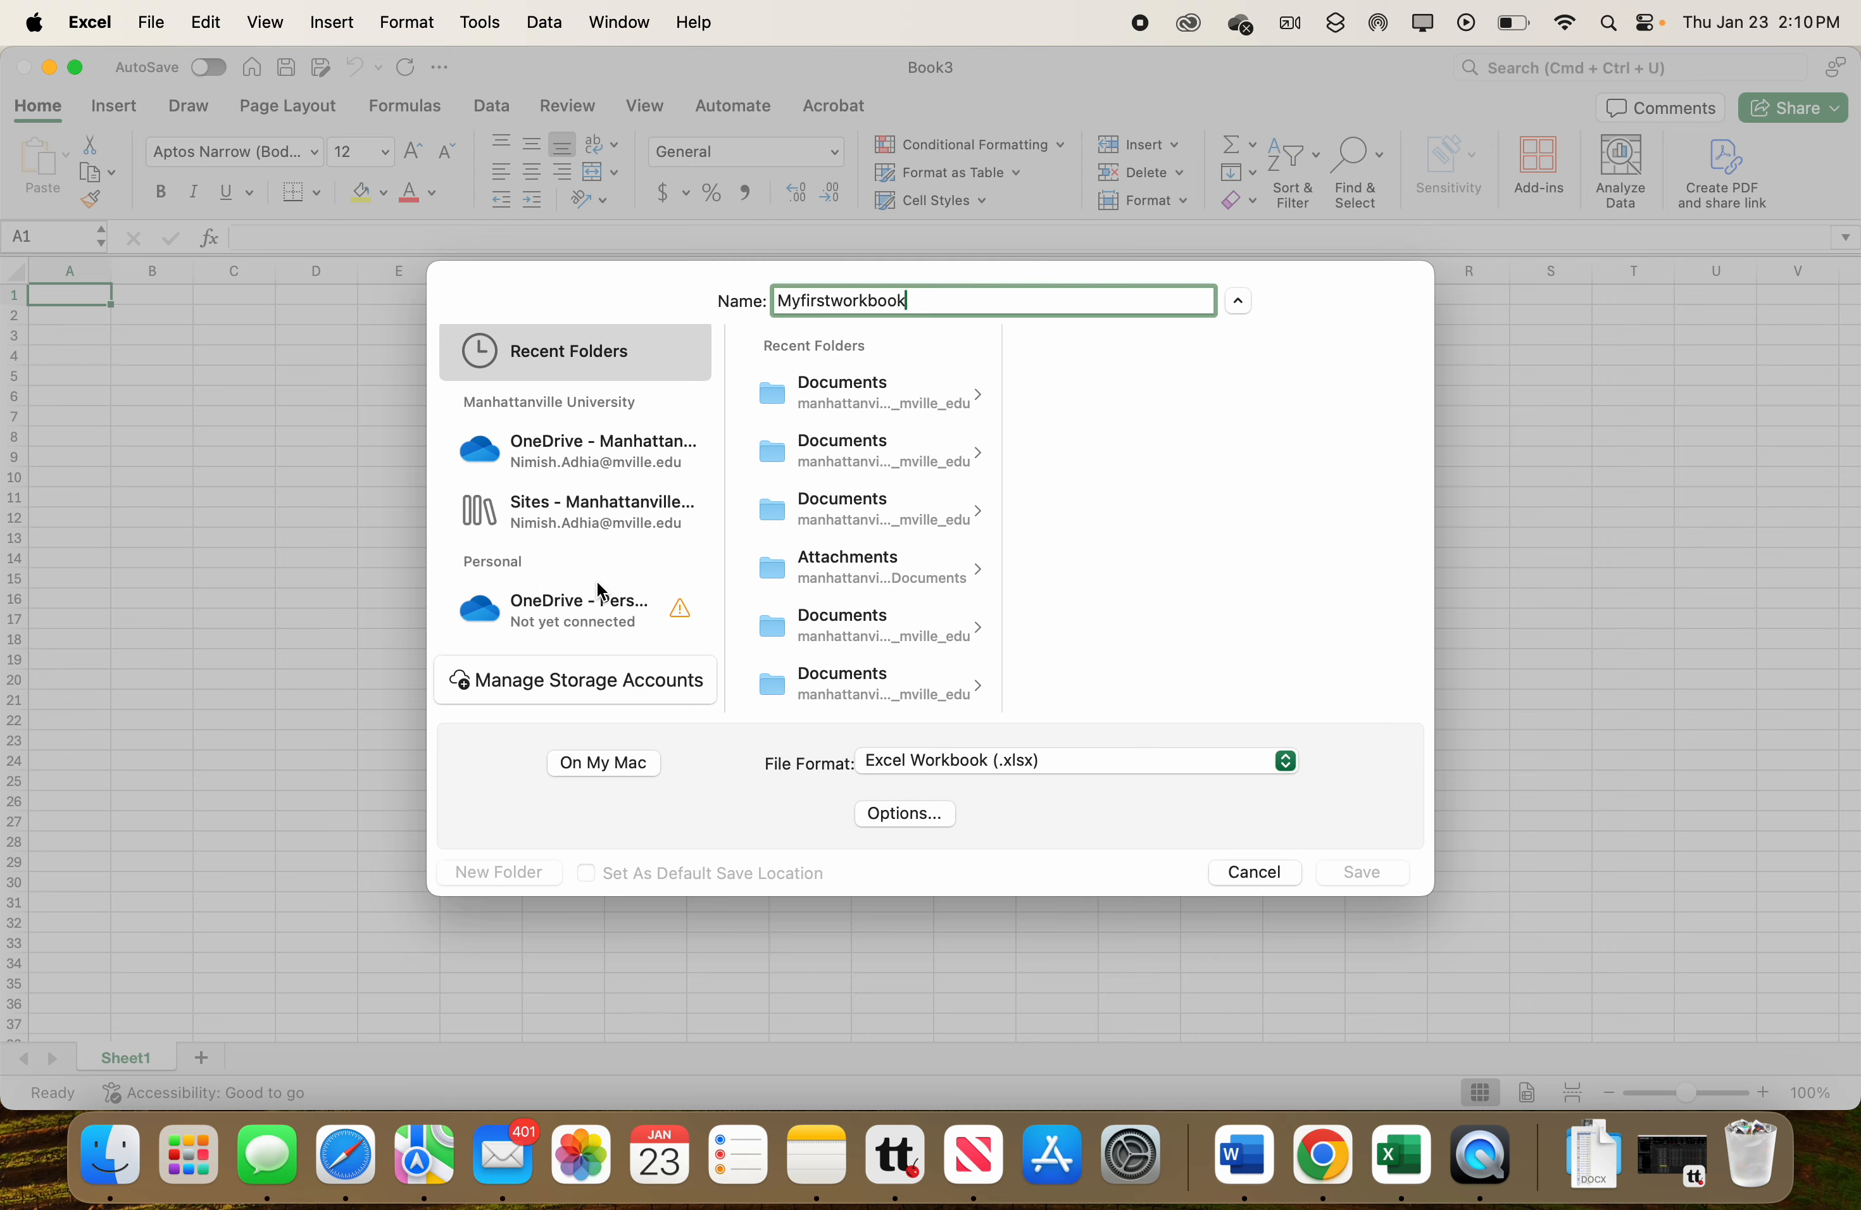
{"action": "scroll", "coordinate": [604, 614], "scroll_direction": "down", "scroll_amount": 2}
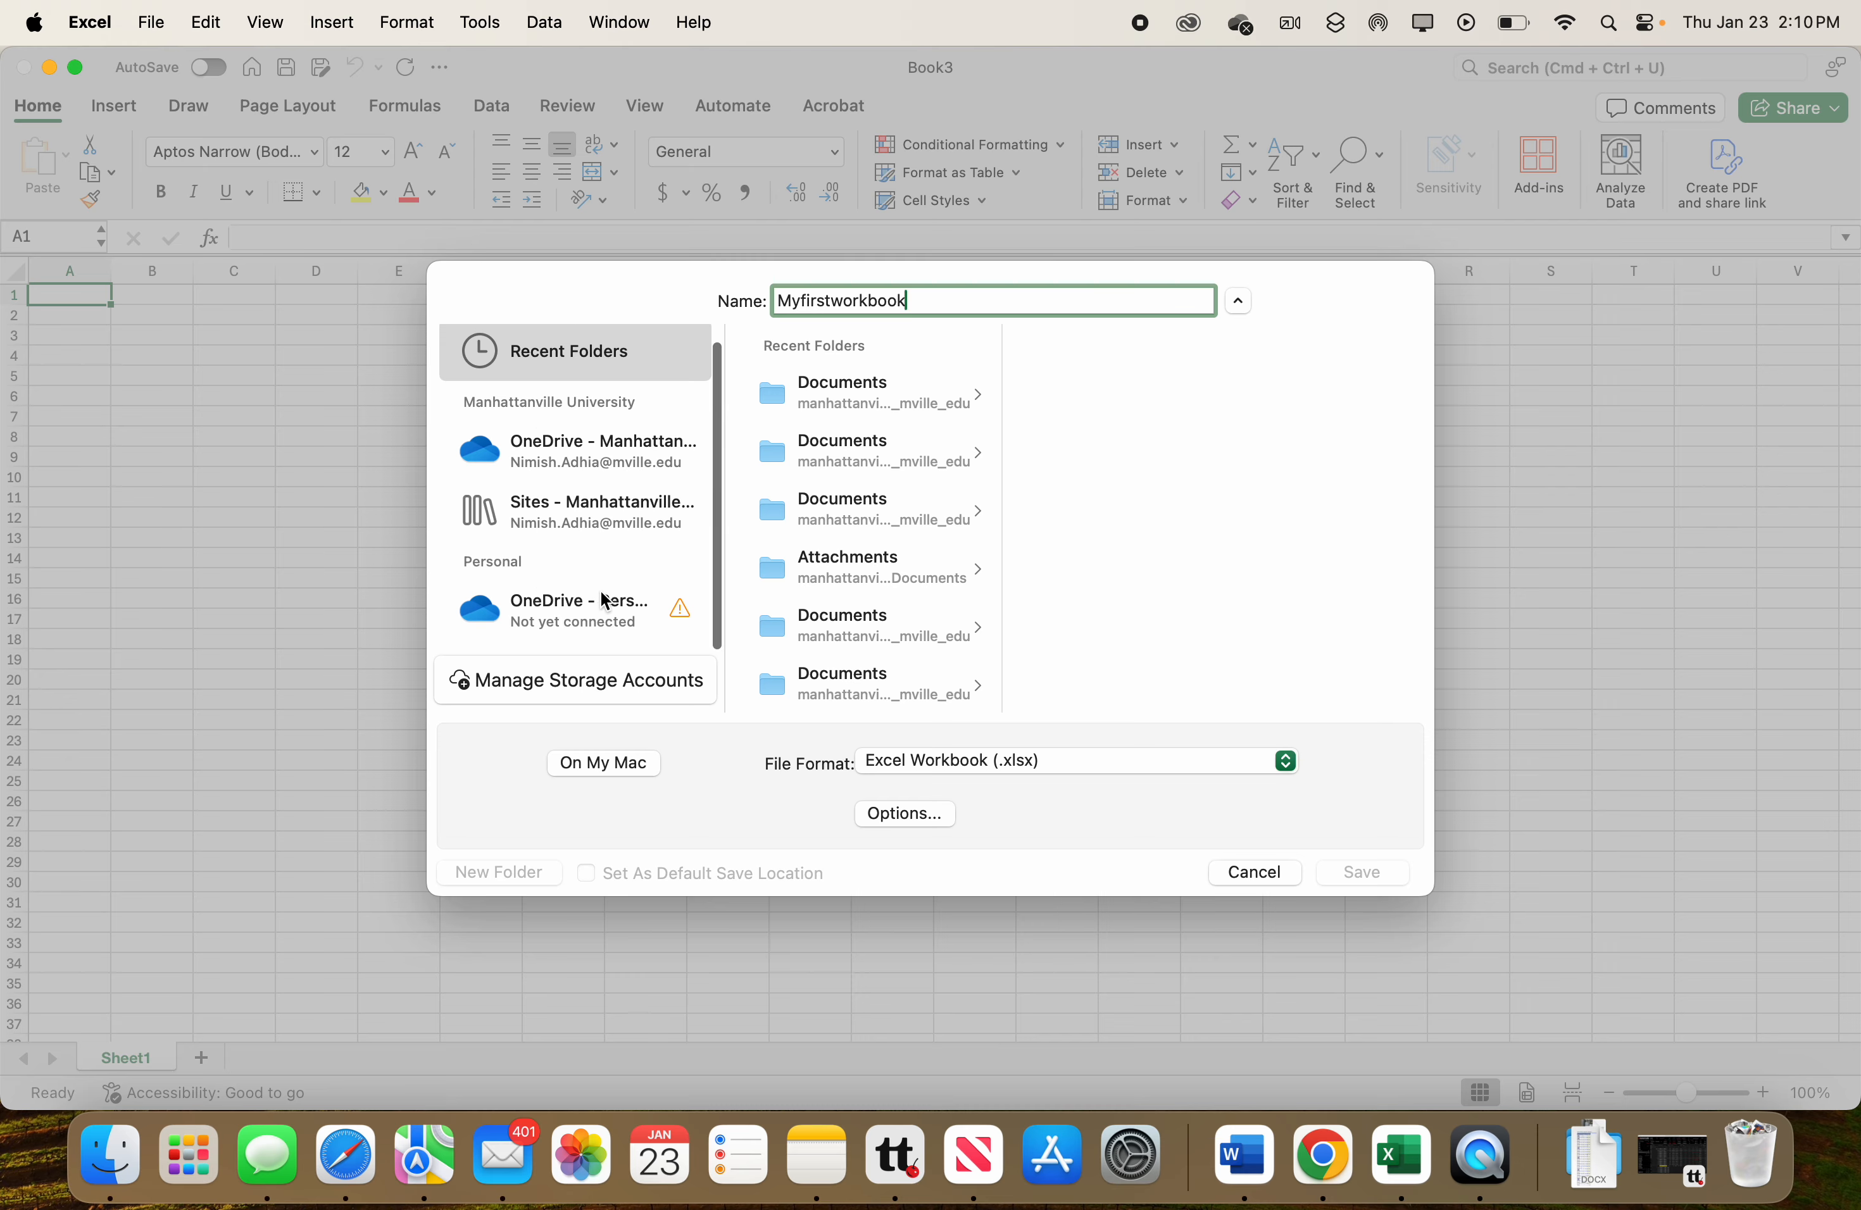
{"action": "scroll", "coordinate": [604, 593], "scroll_direction": "up", "scroll_amount": 2}
{"action": "left_click", "coordinate": [599, 763]}
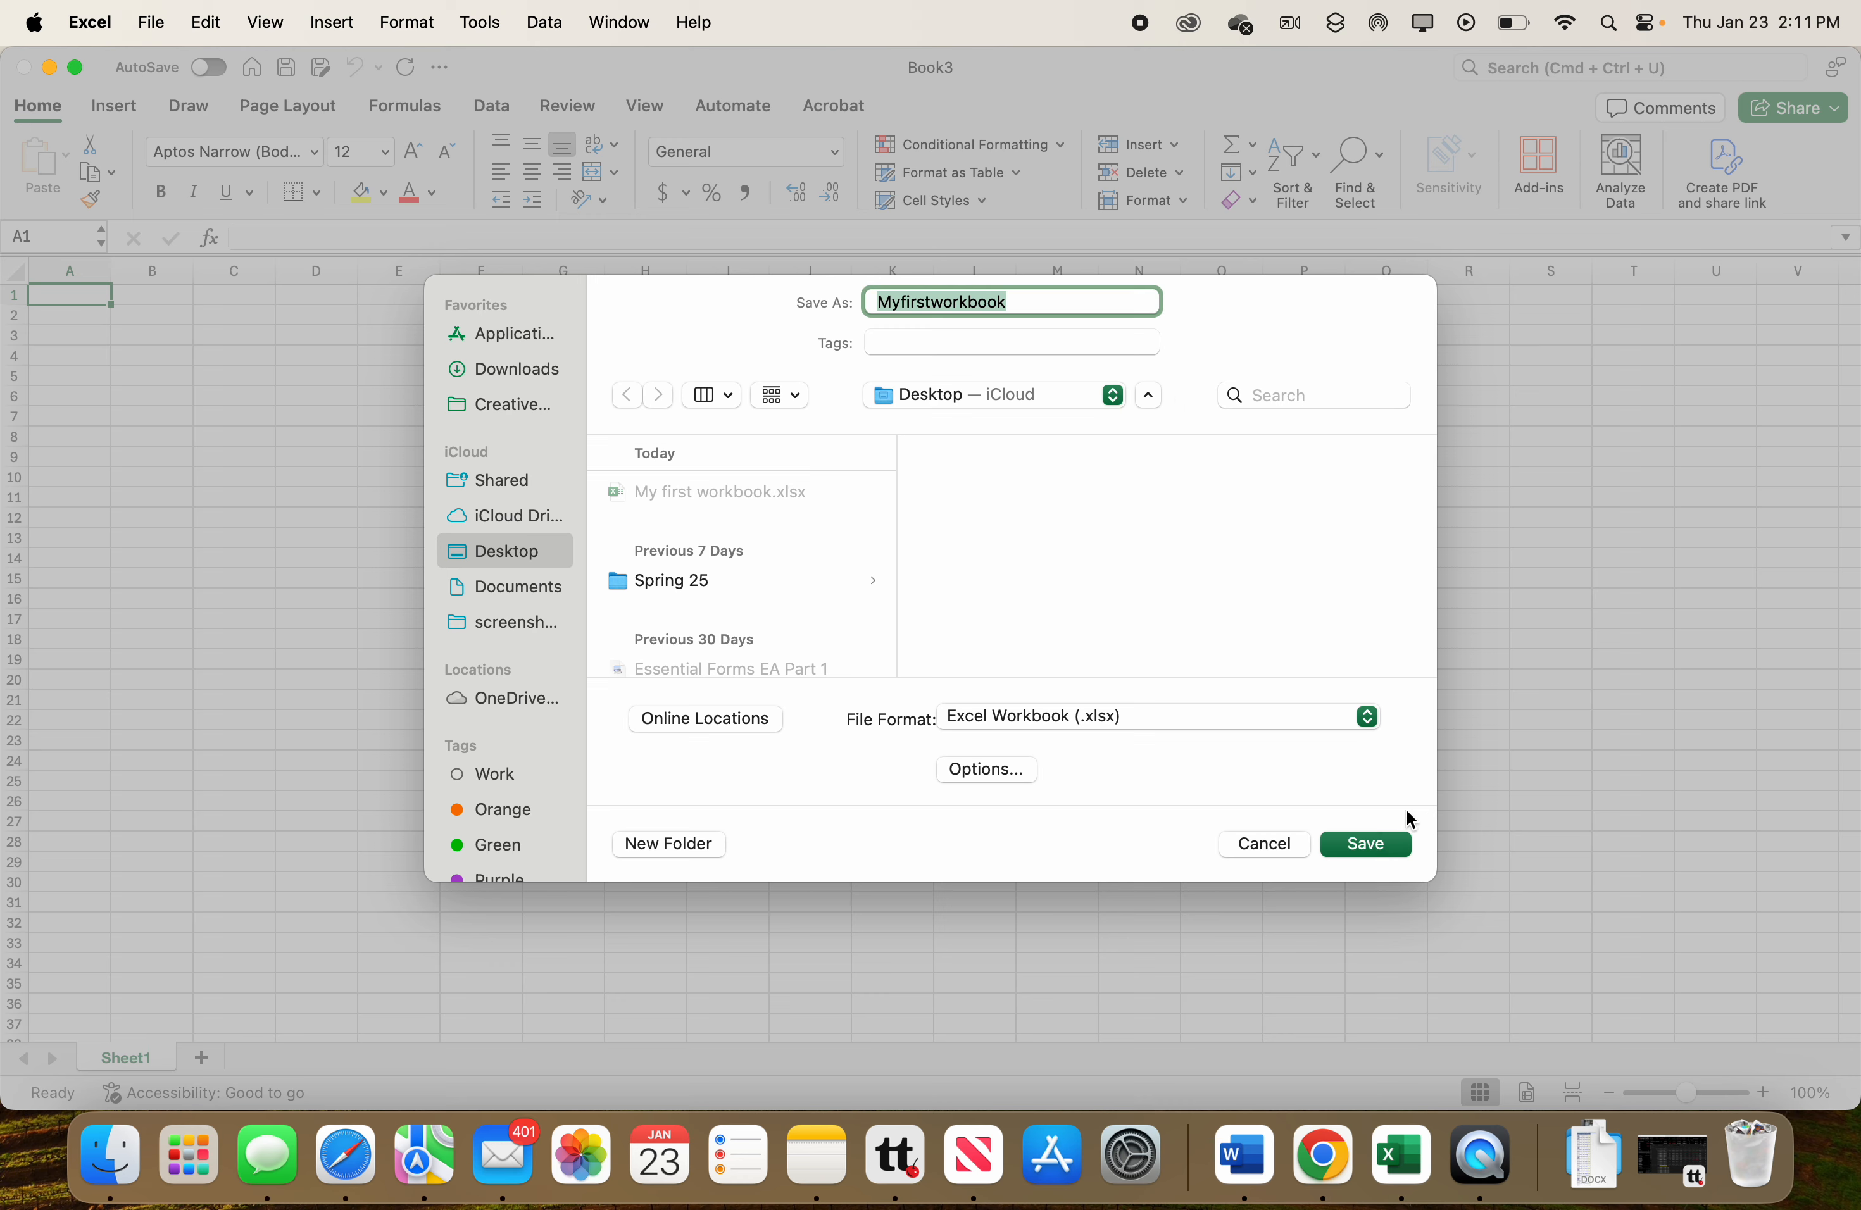
{"action": "left_click", "coordinate": [1364, 853]}
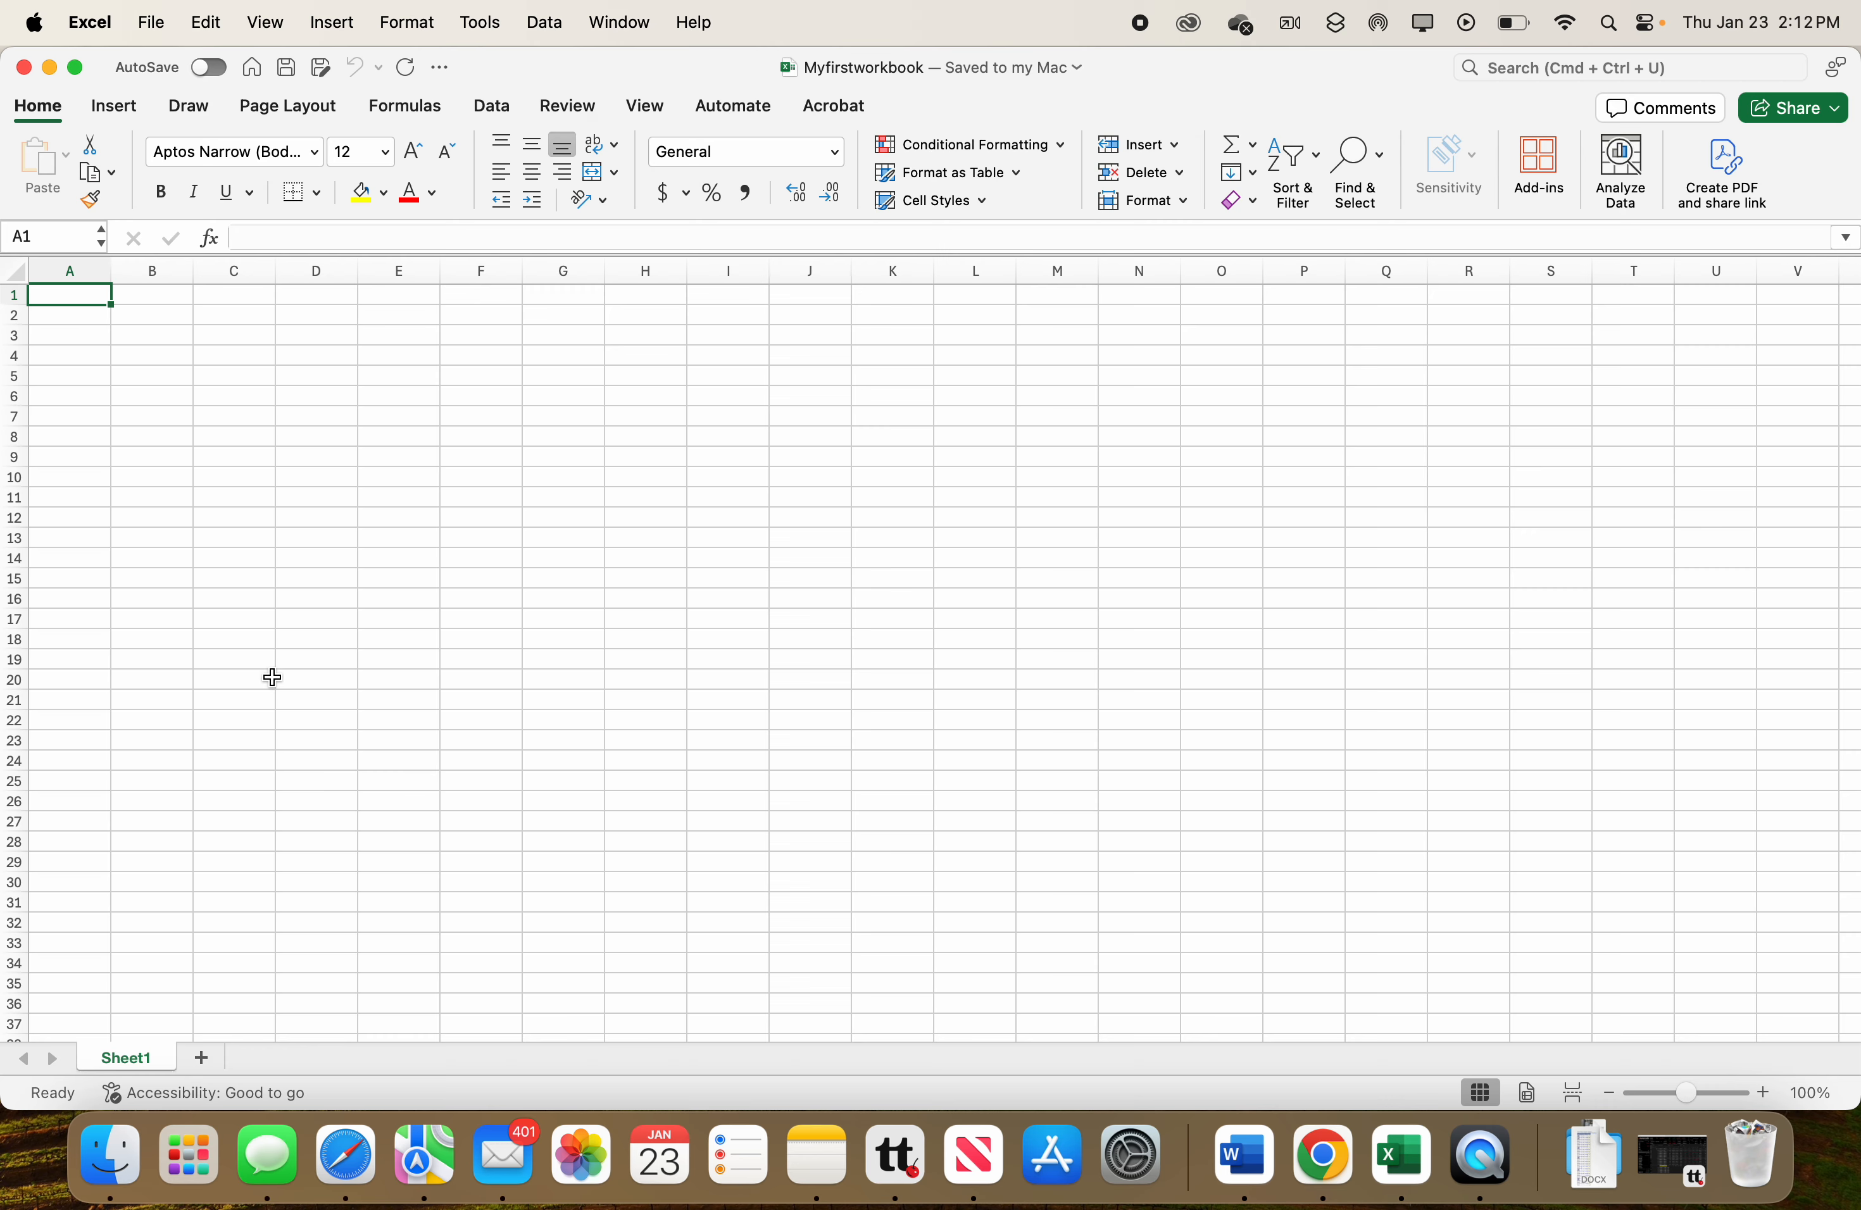
Browse the ribbon tabs Home, Insert, Draw, Page Layout and Formulas, returning to Home.
{"action": "left_click", "coordinate": [55, 108]}
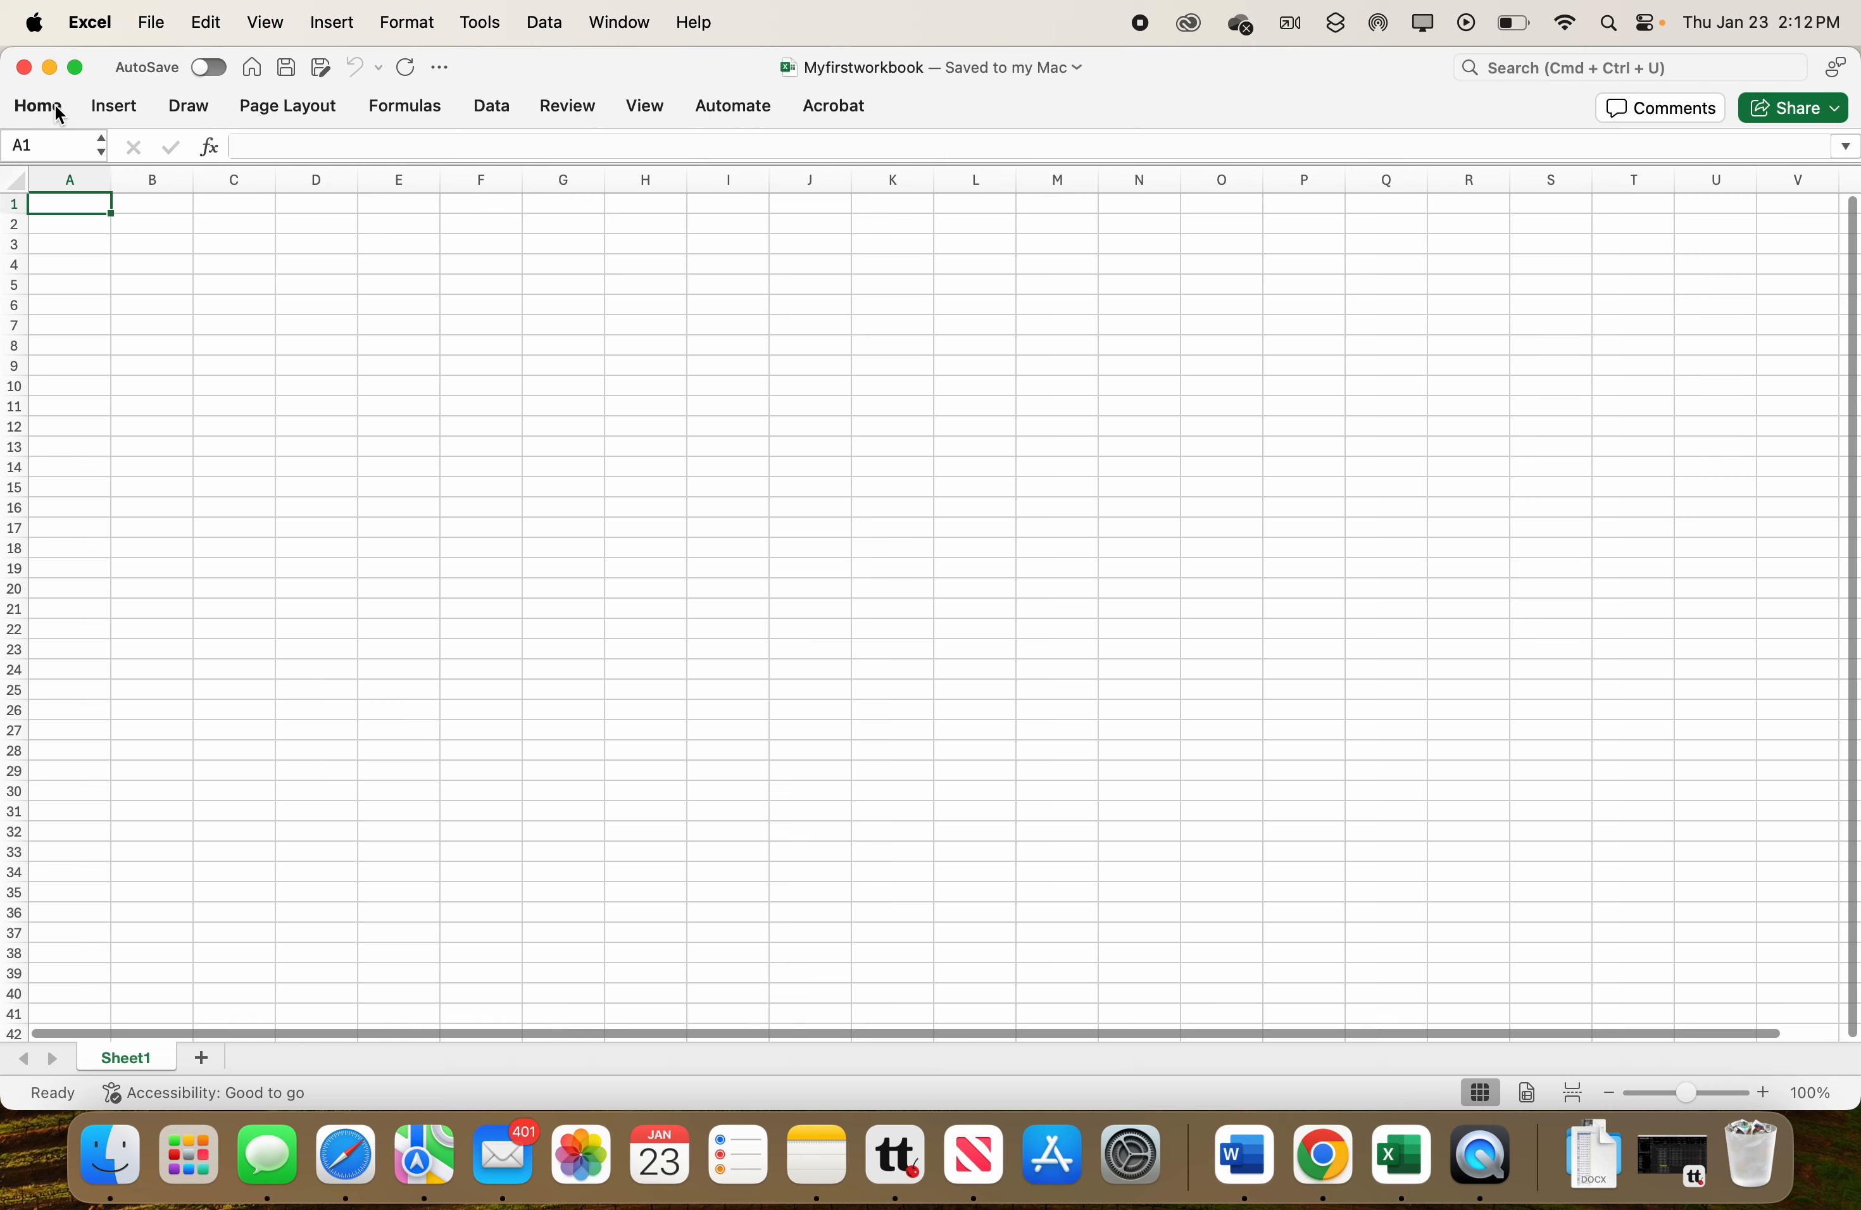
{"action": "left_click", "coordinate": [59, 108]}
{"action": "left_click", "coordinate": [121, 108]}
{"action": "left_click", "coordinate": [56, 110]}
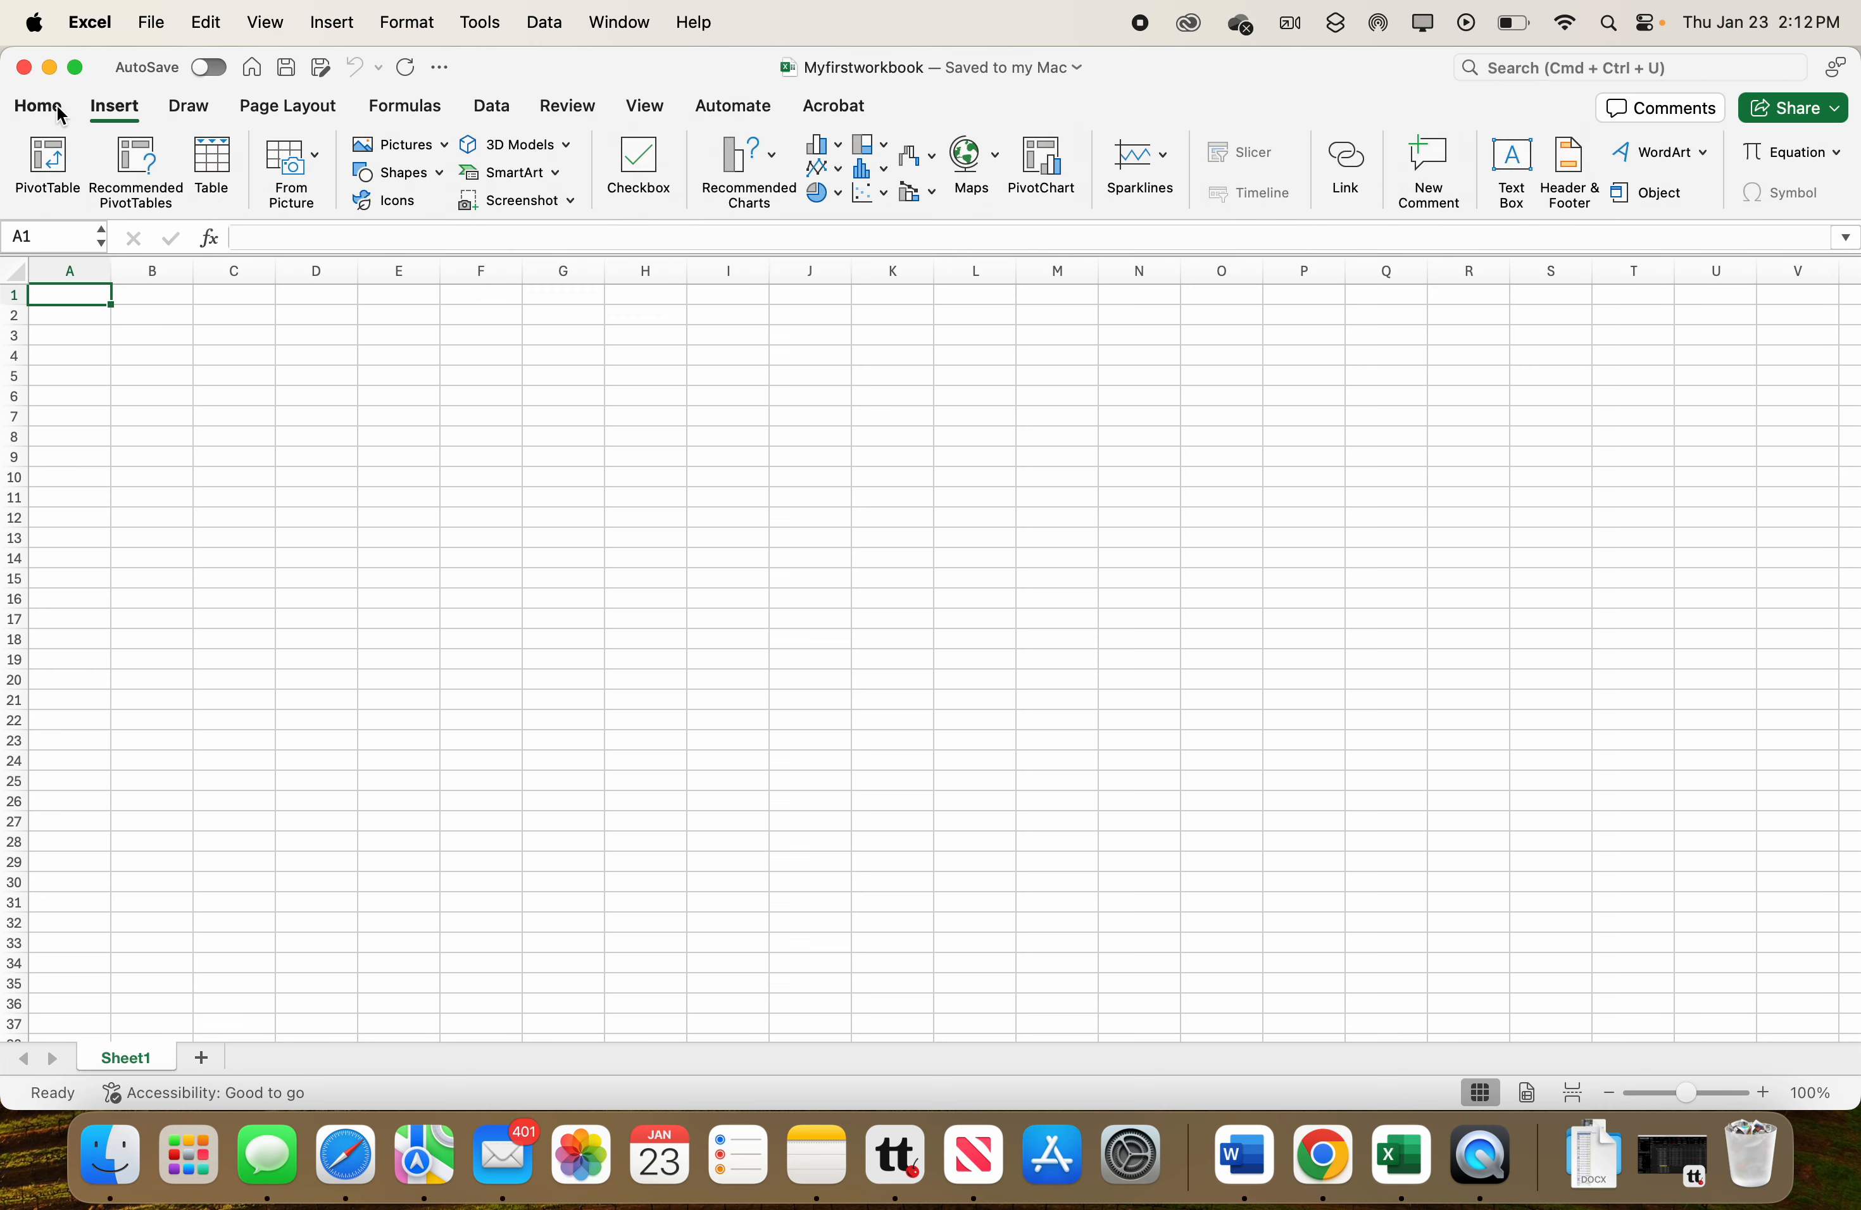
{"action": "left_click", "coordinate": [116, 110]}
{"action": "left_click", "coordinate": [195, 114]}
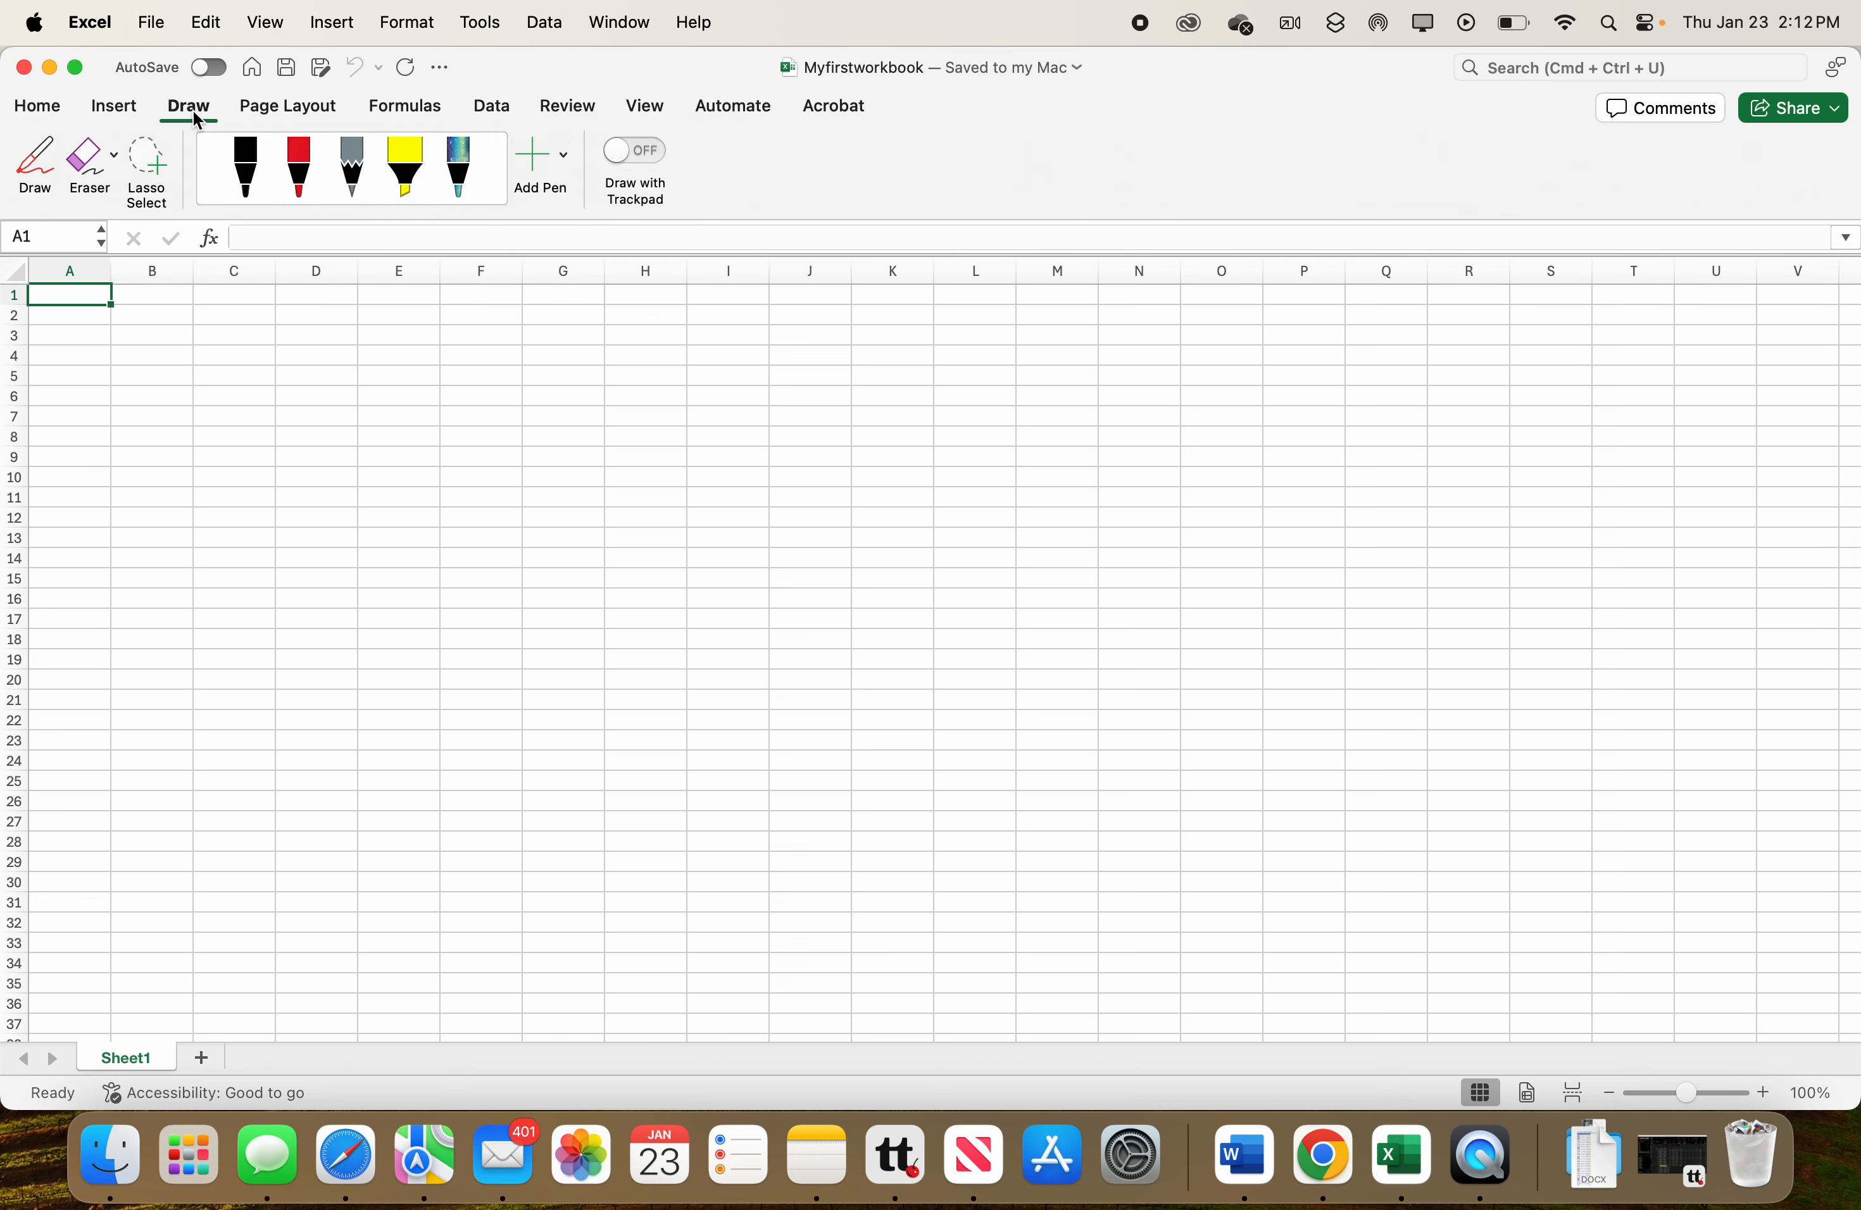
{"action": "left_click", "coordinate": [270, 108]}
{"action": "left_click", "coordinate": [397, 108]}
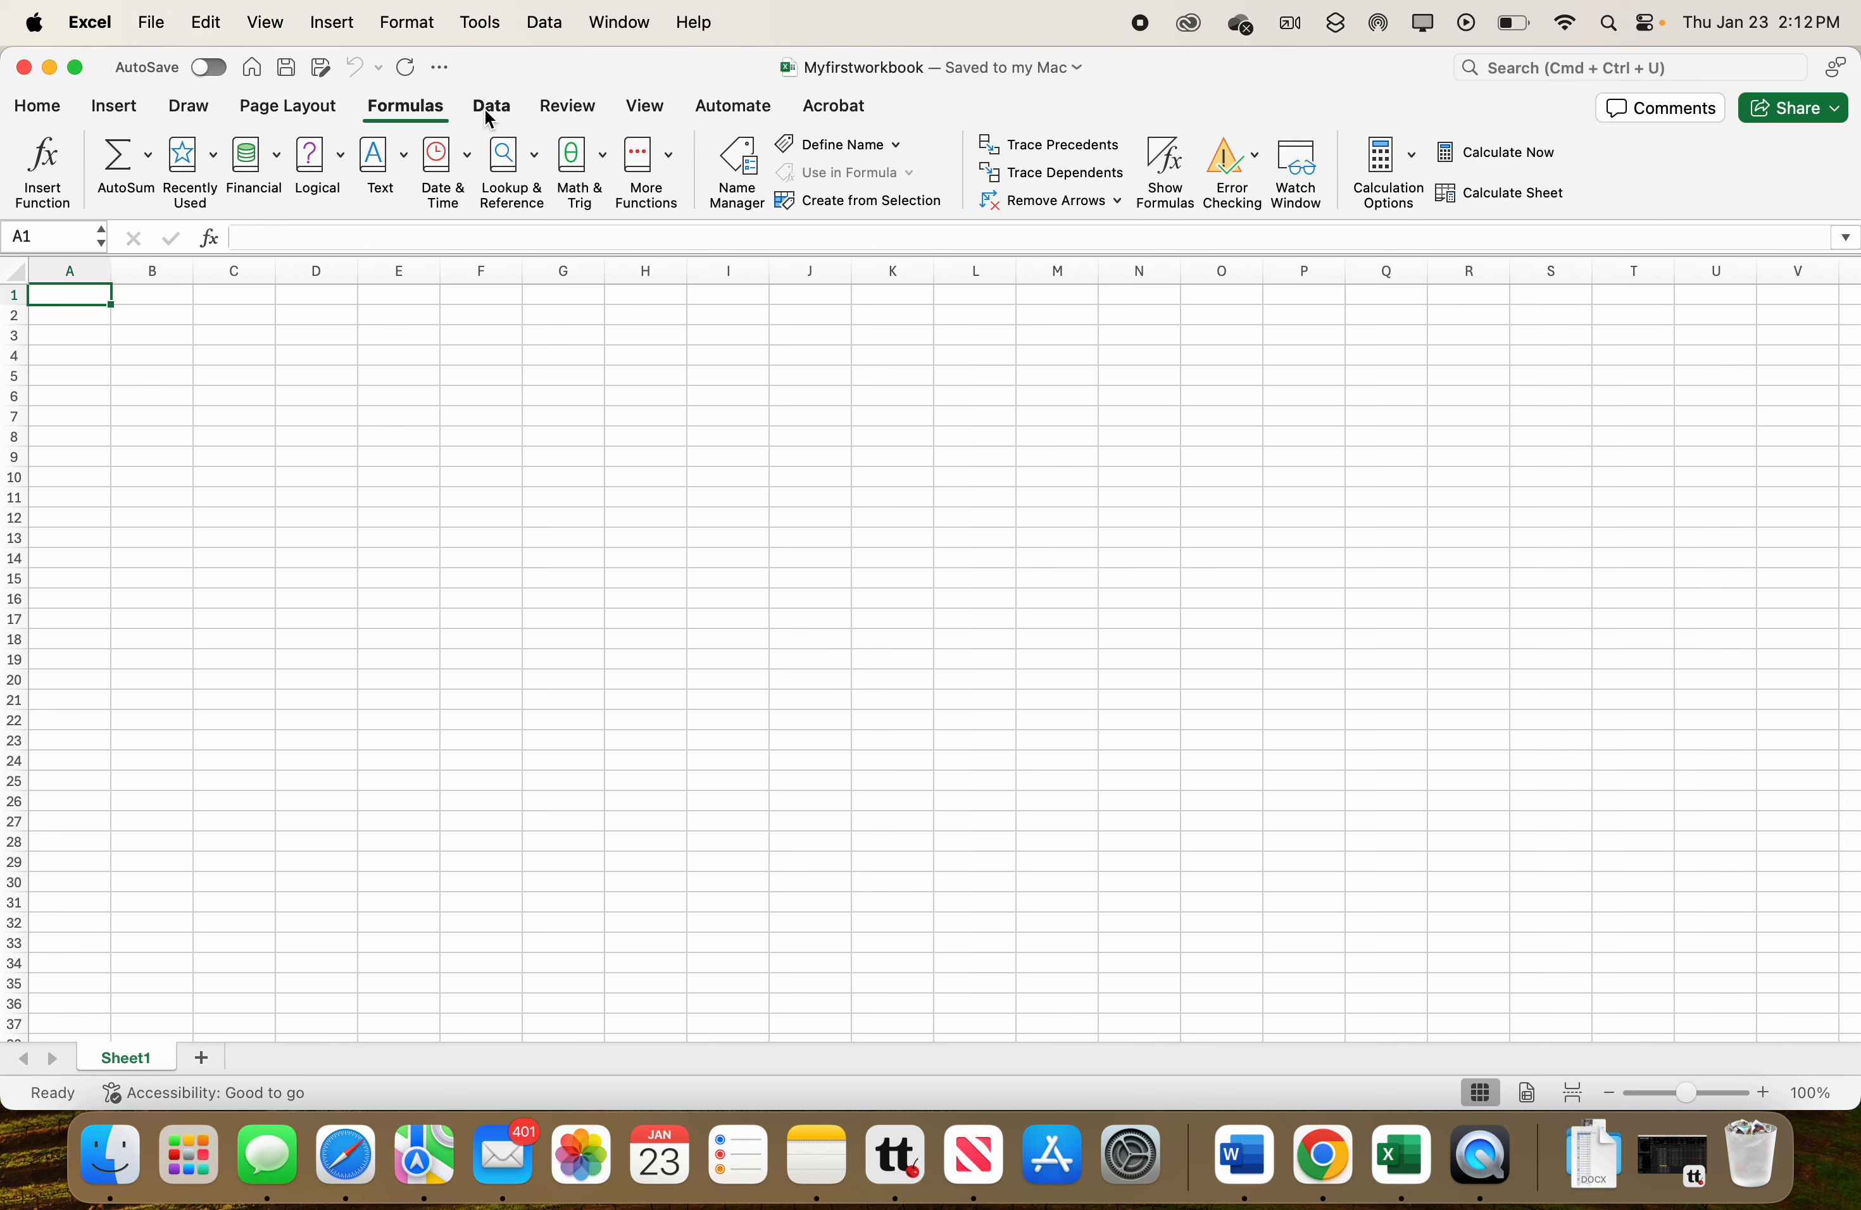
{"action": "left_click", "coordinate": [53, 110]}
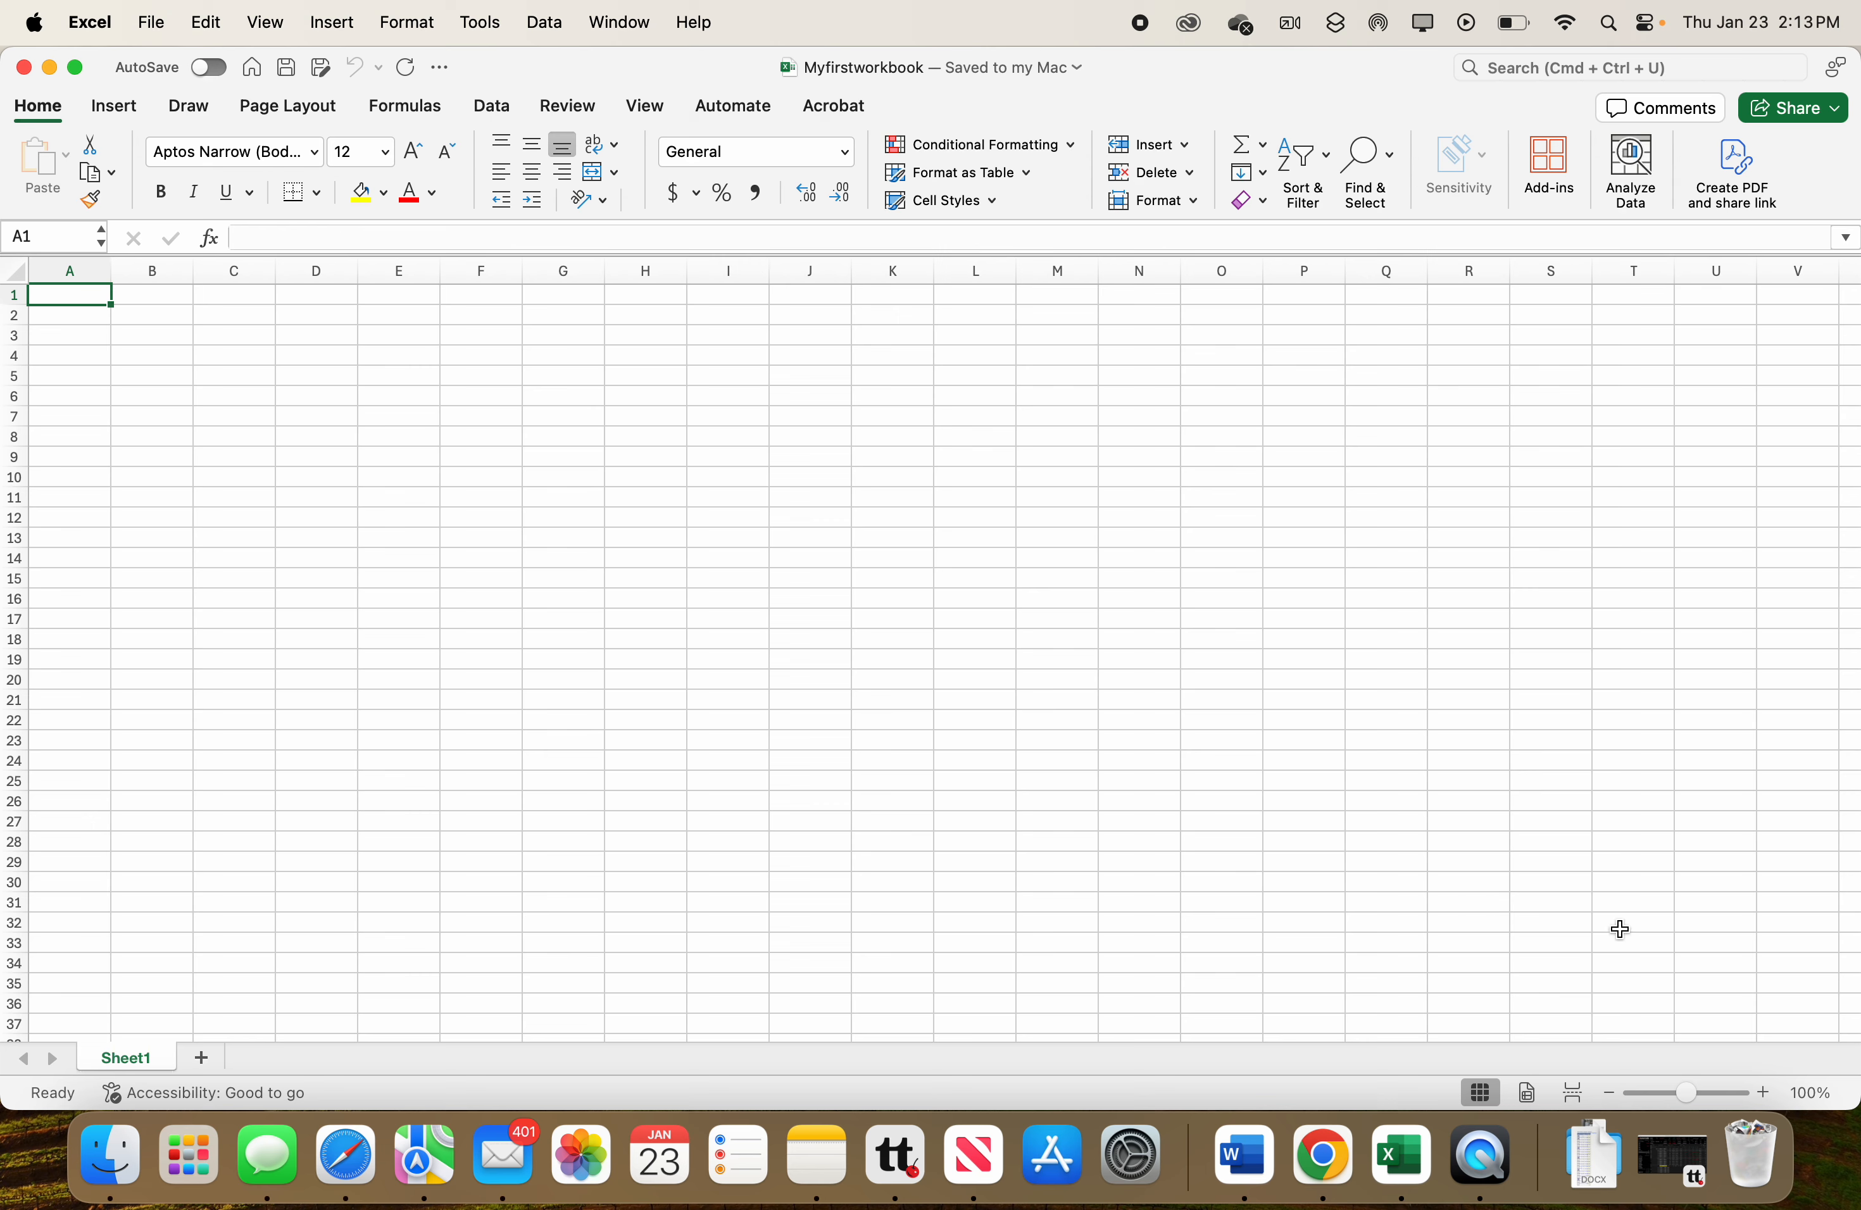
Zoom the worksheet to 180%.
{"action": "left_click", "coordinate": [1692, 1095]}
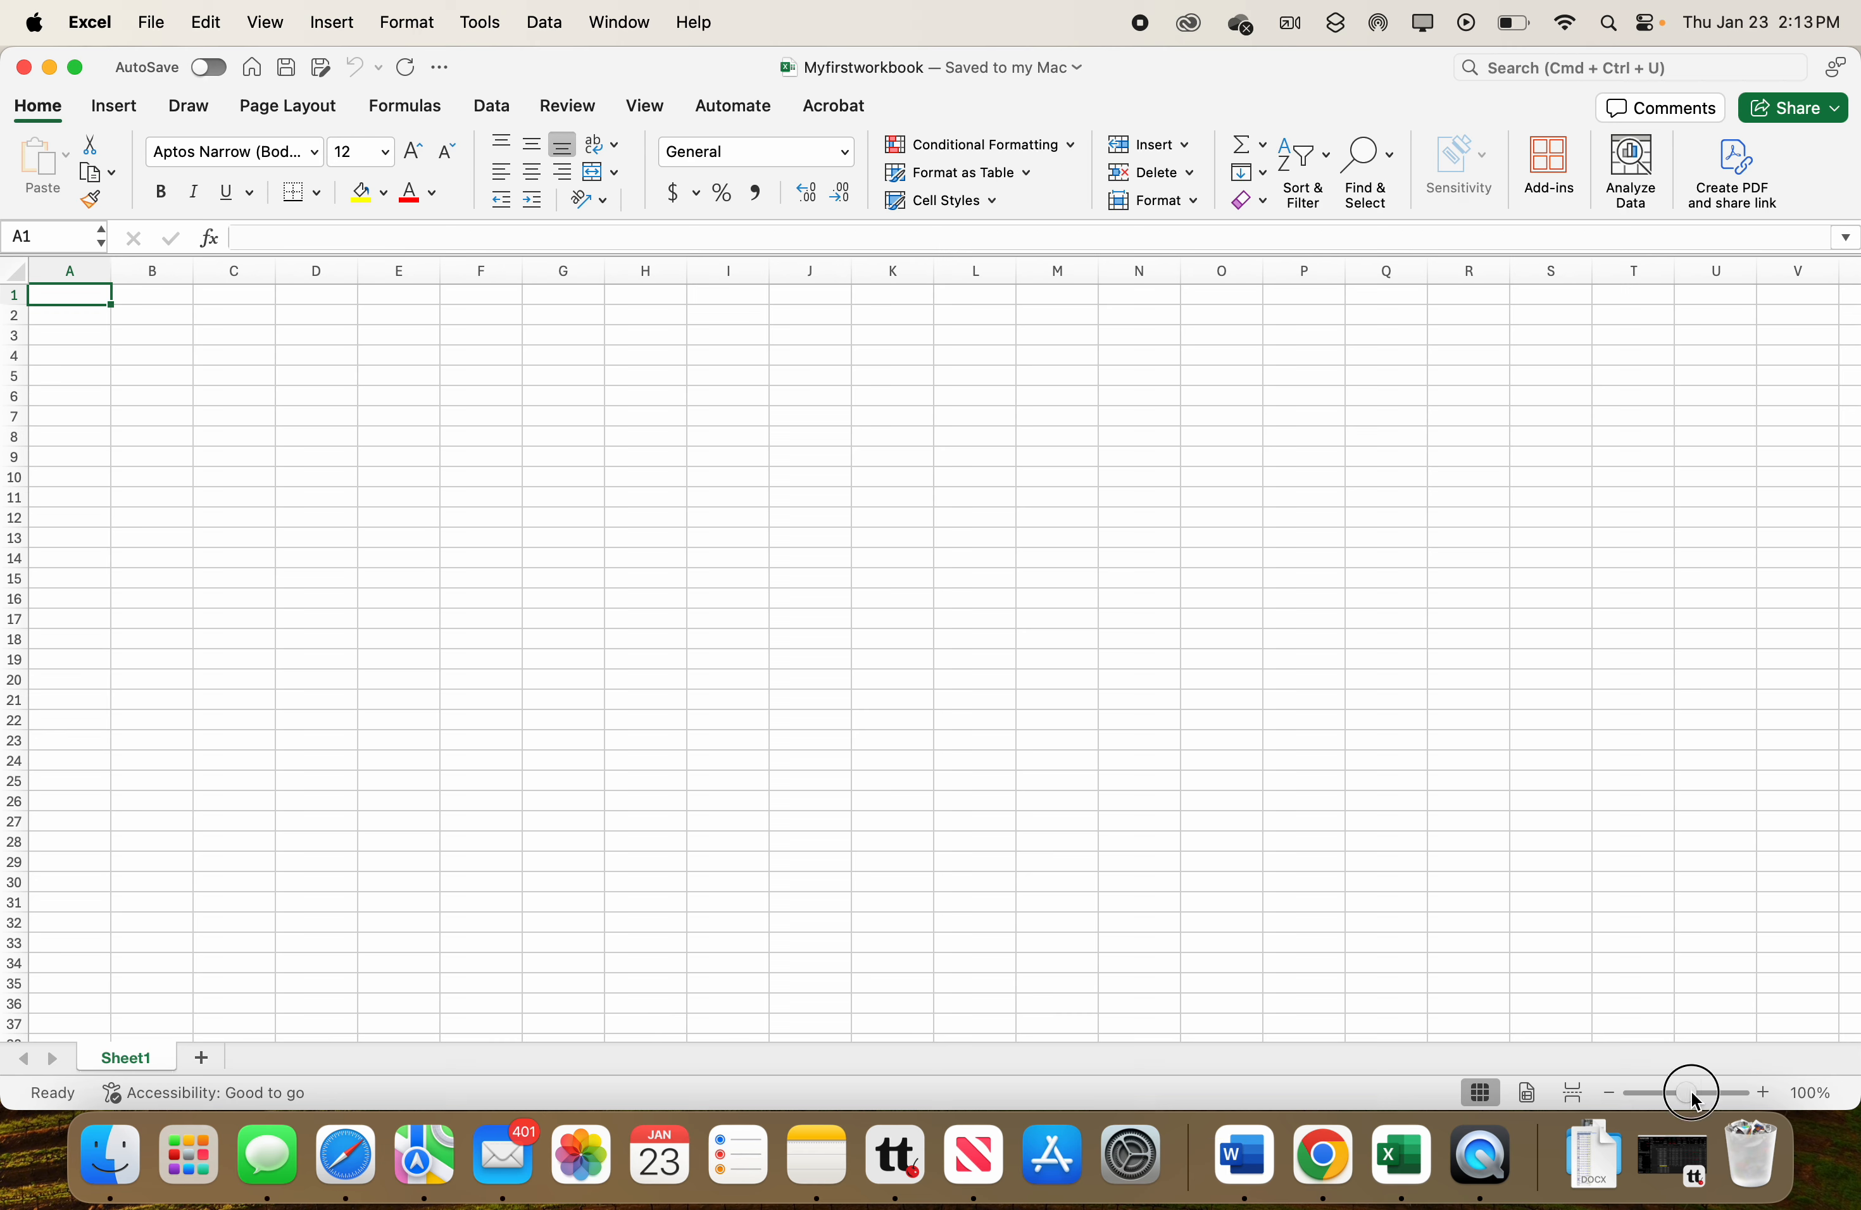
{"action": "left_click_drag", "start_coordinate": [1696, 1104], "coordinate": [1711, 1108]}
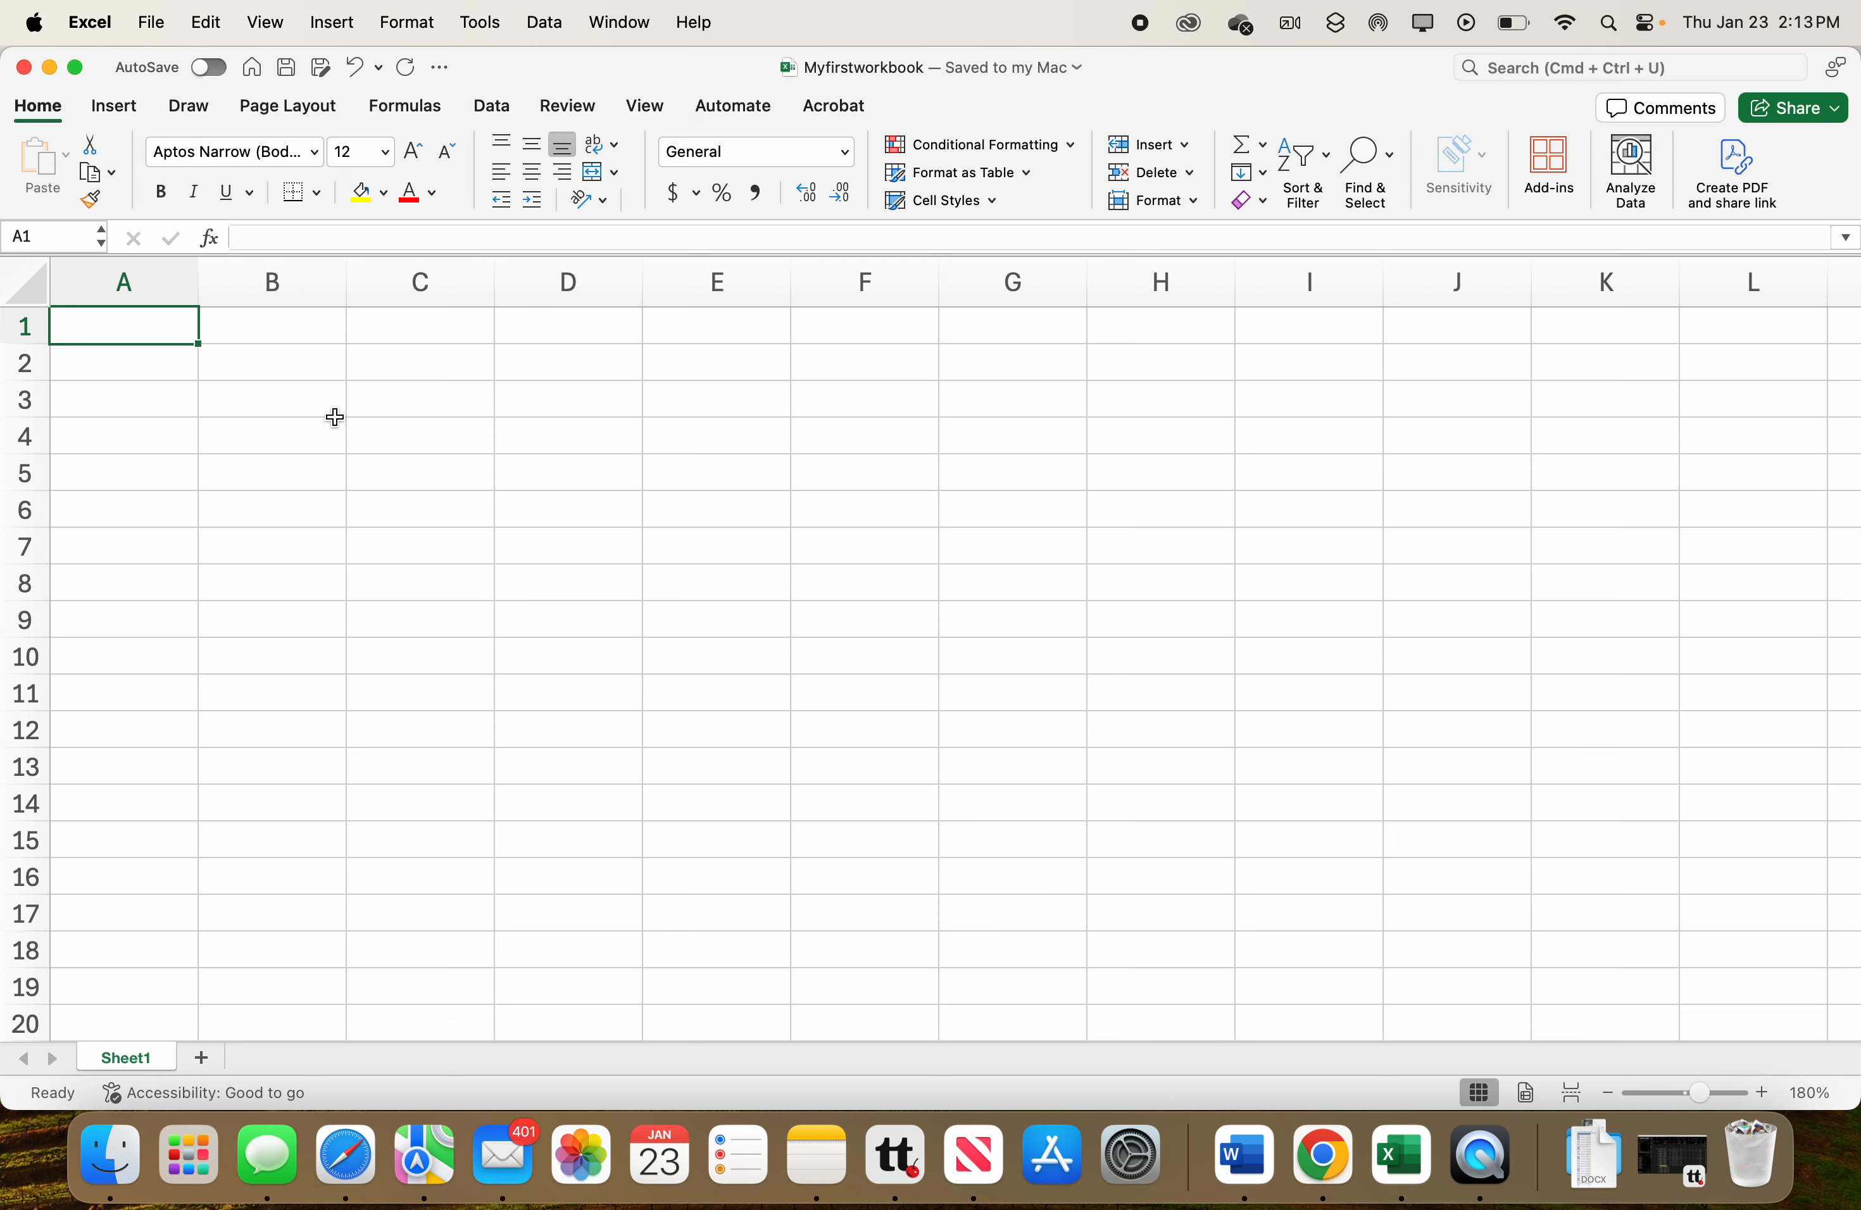
{"action": "left_click", "coordinate": [290, 438]}
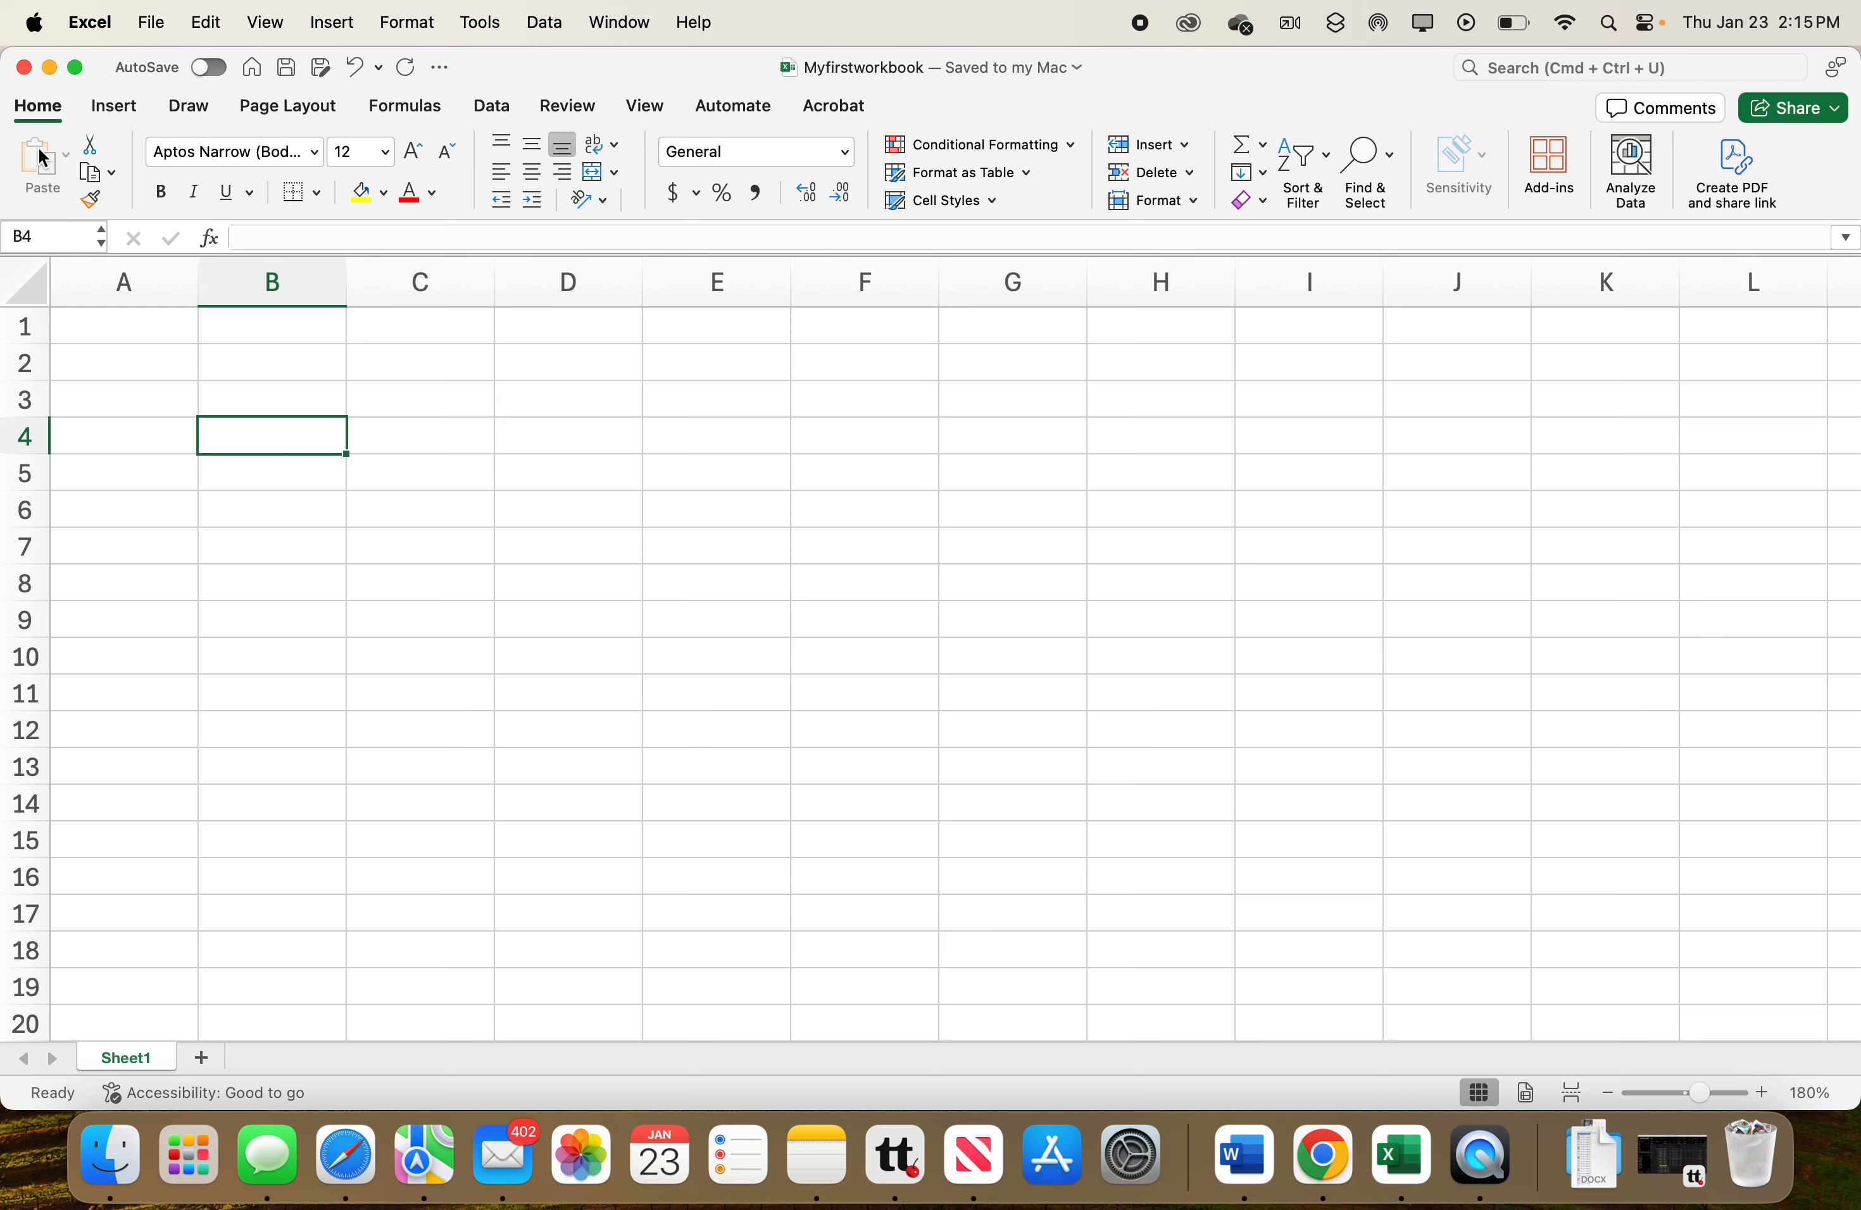
Examine cell addressing by selecting several cells in row 4 and checking the name box.
{"action": "left_click", "coordinate": [43, 237]}
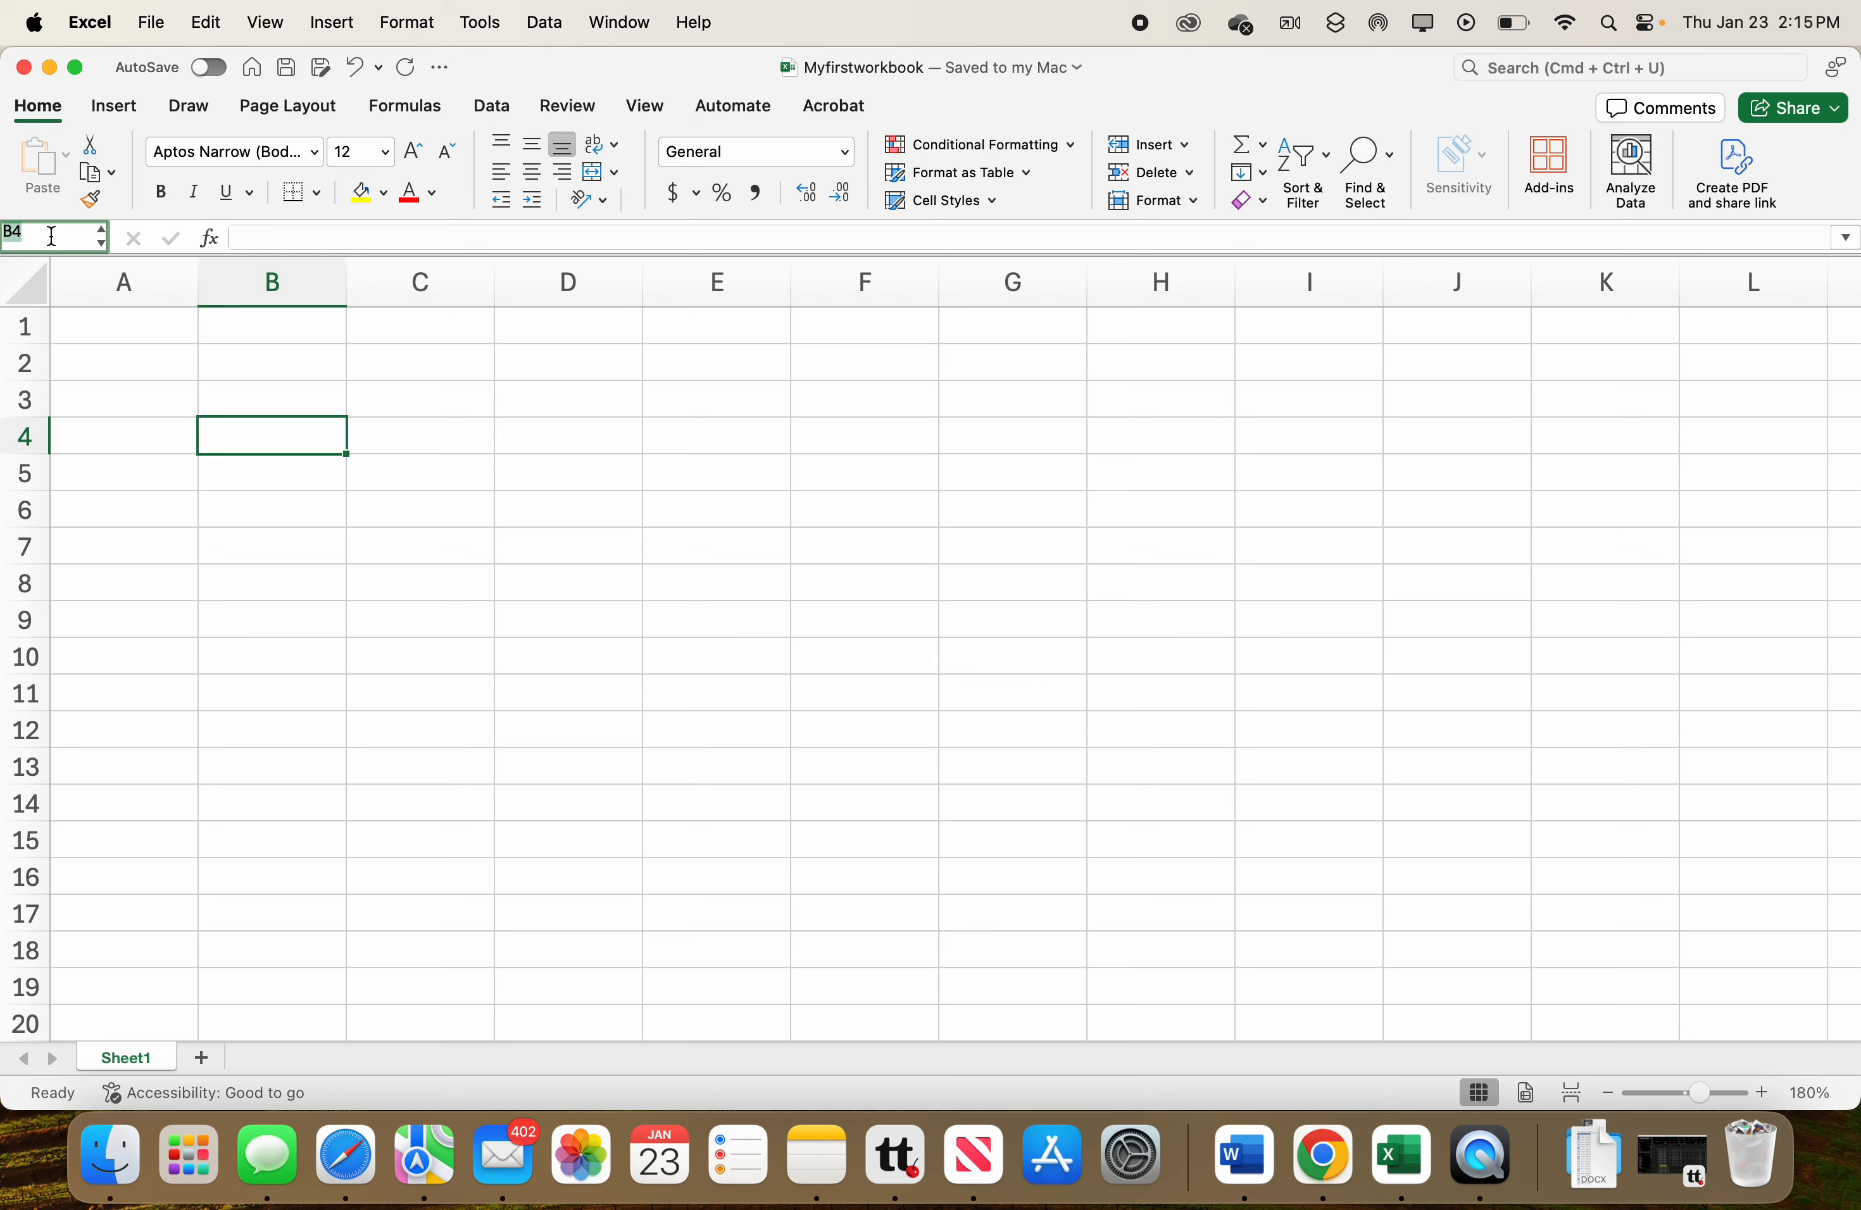
{"action": "left_click", "coordinate": [506, 421]}
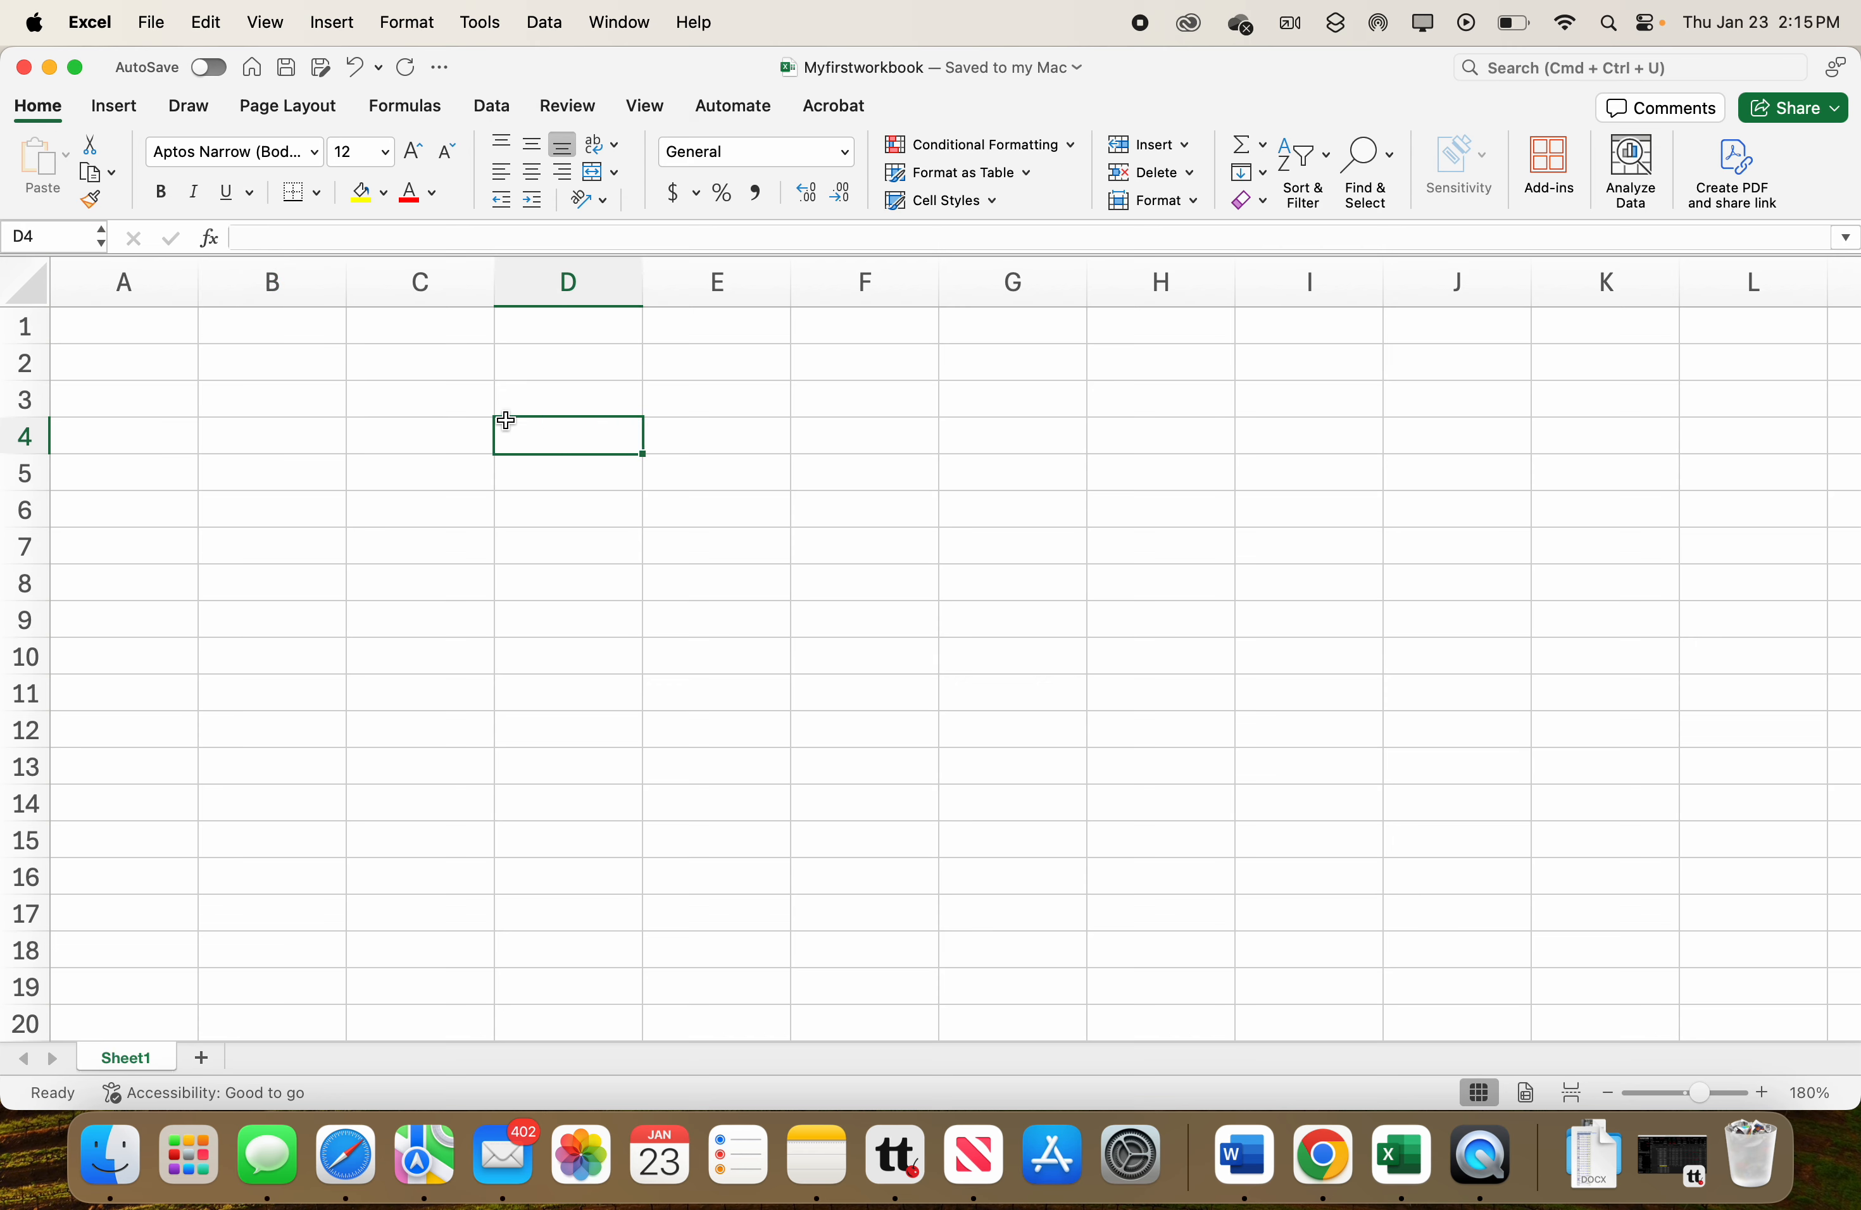
{"action": "left_click", "coordinate": [269, 440]}
{"action": "left_click", "coordinate": [320, 484]}
{"action": "left_click", "coordinate": [388, 459]}
{"action": "left_click", "coordinate": [390, 441]}
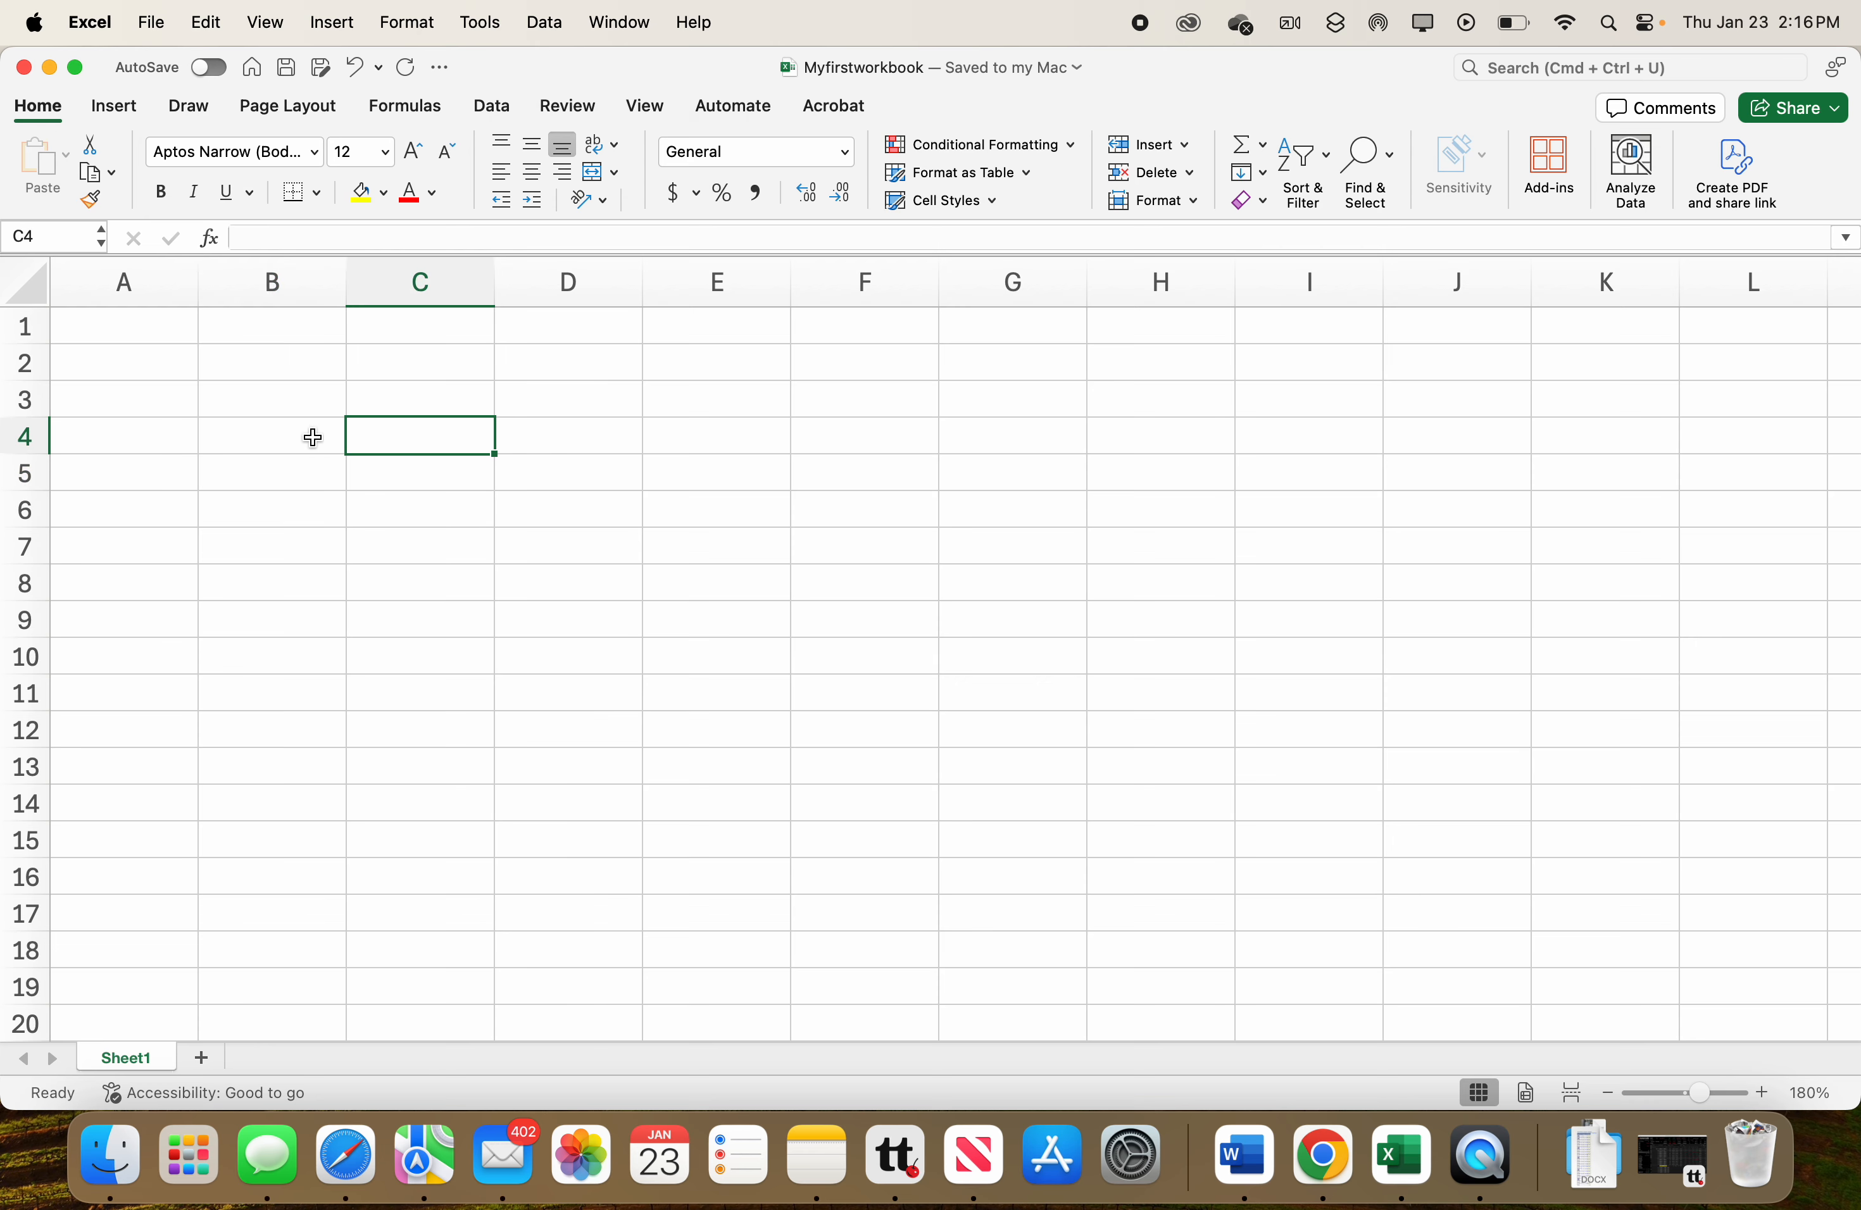
{"action": "left_click", "coordinate": [279, 436]}
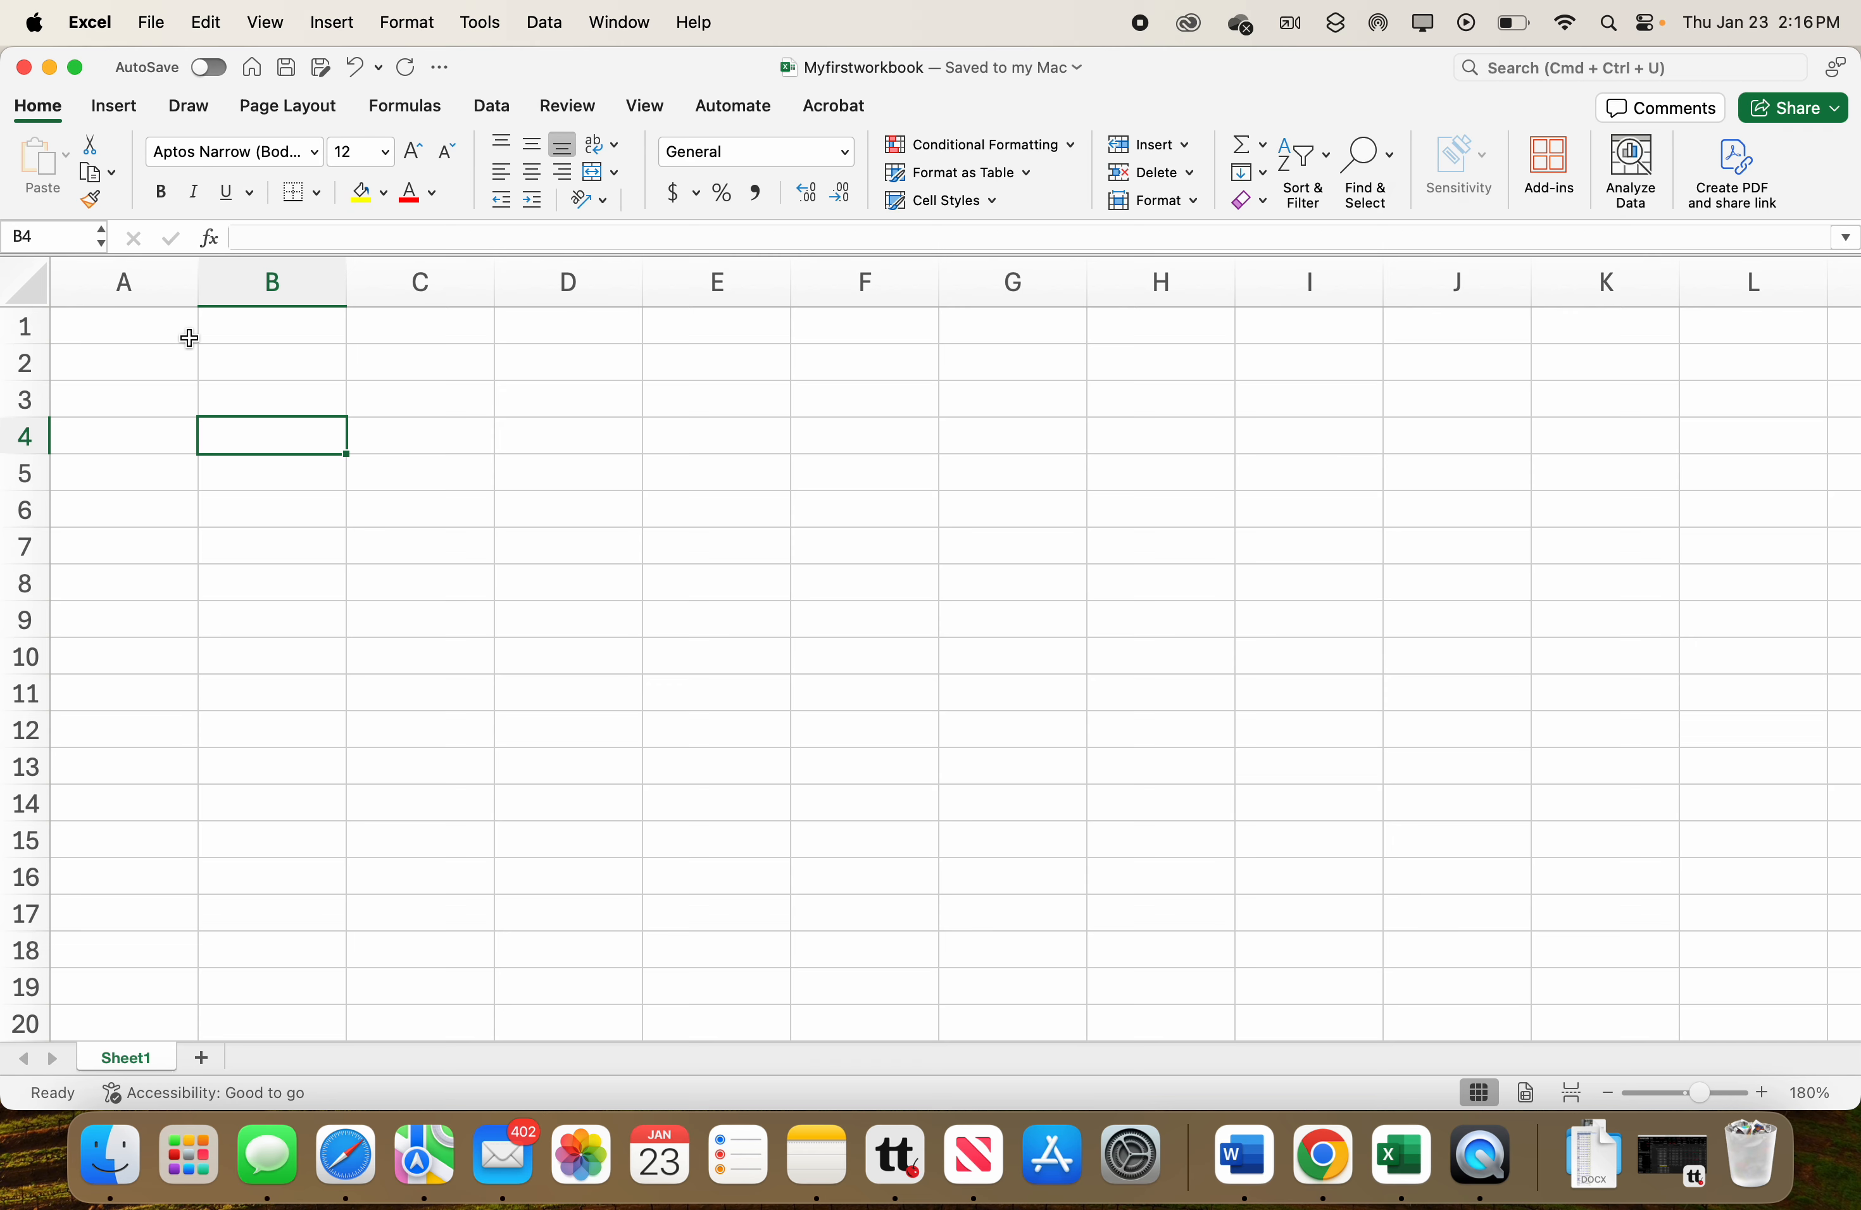
Enter the title My Stock Trades in cell A1.
{"action": "left_click", "coordinate": [167, 336]}
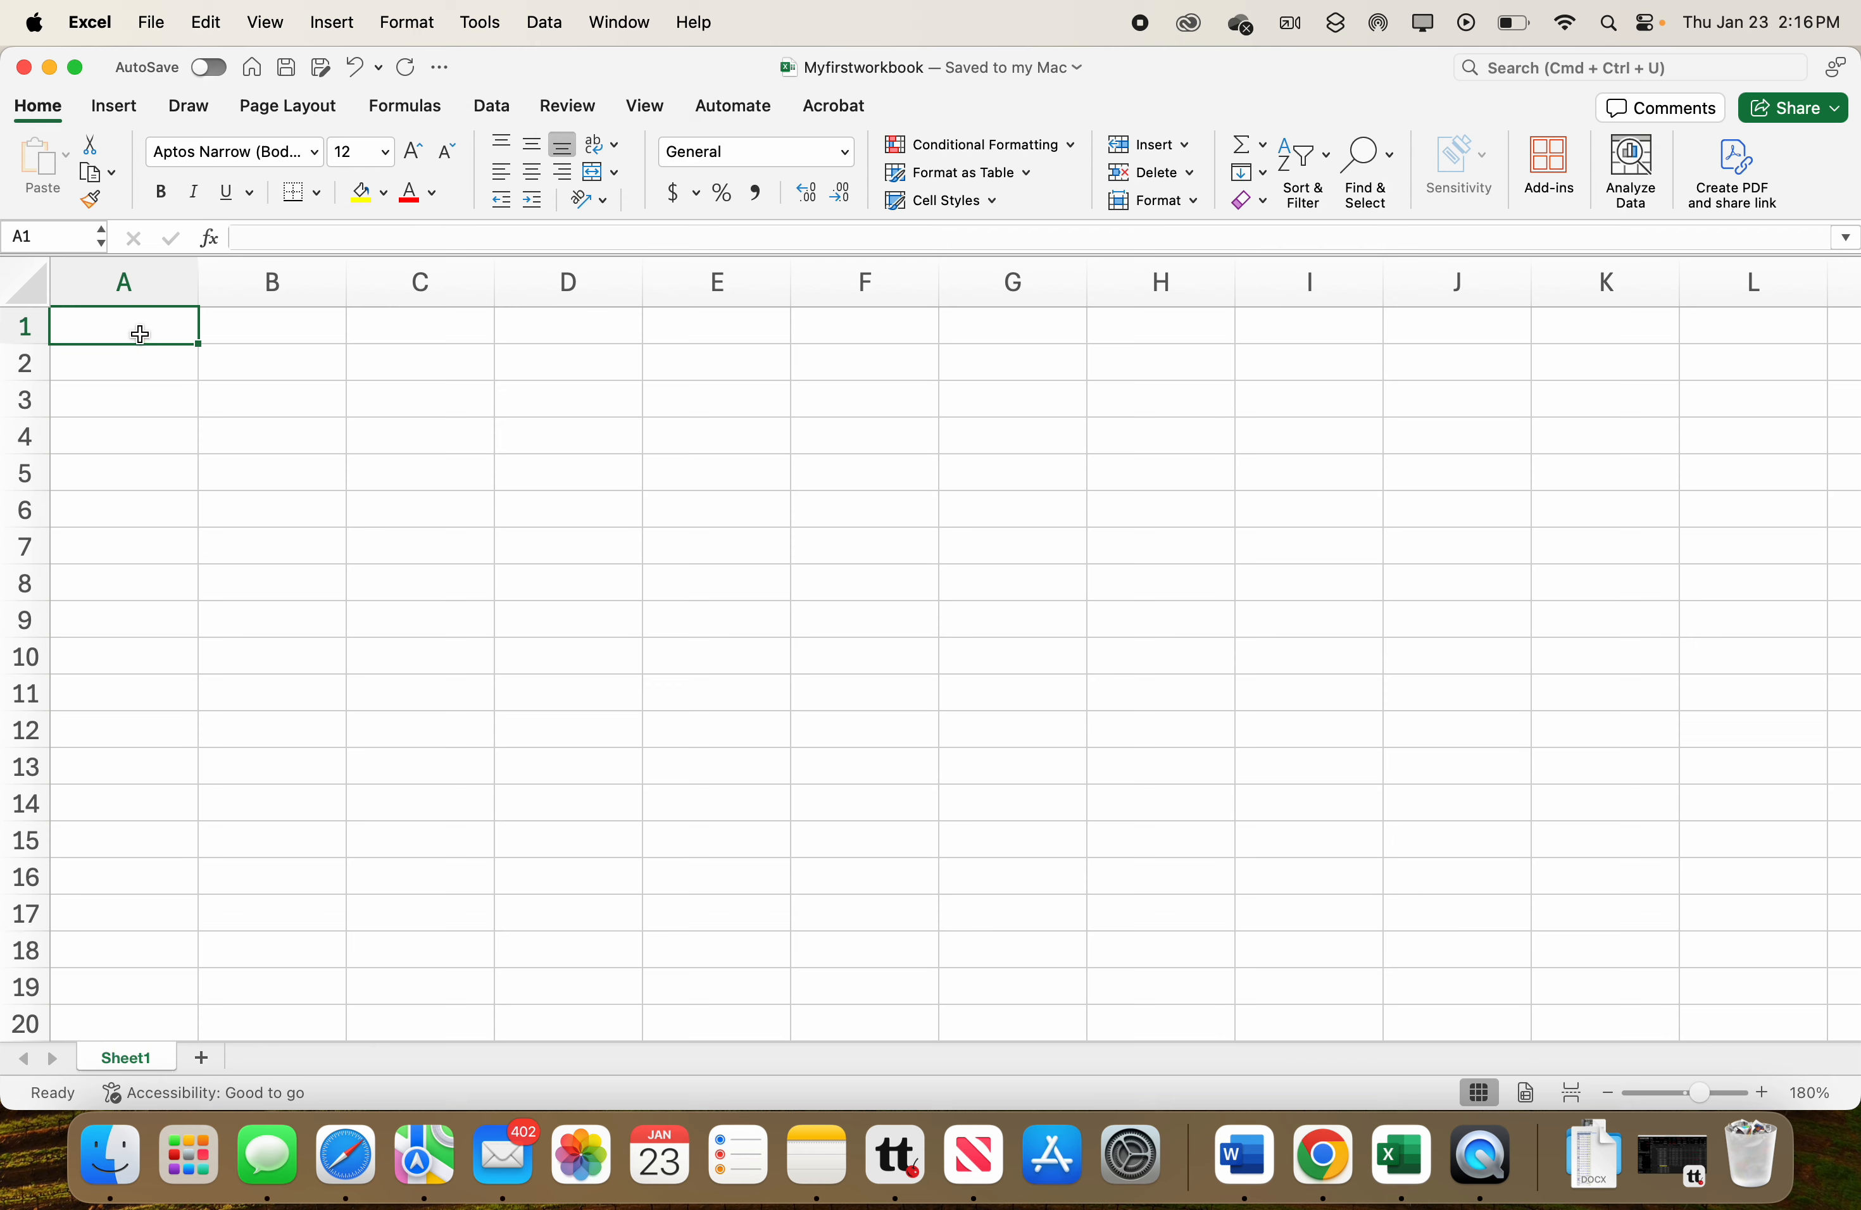
{"action": "double_click", "coordinate": [140, 334]}
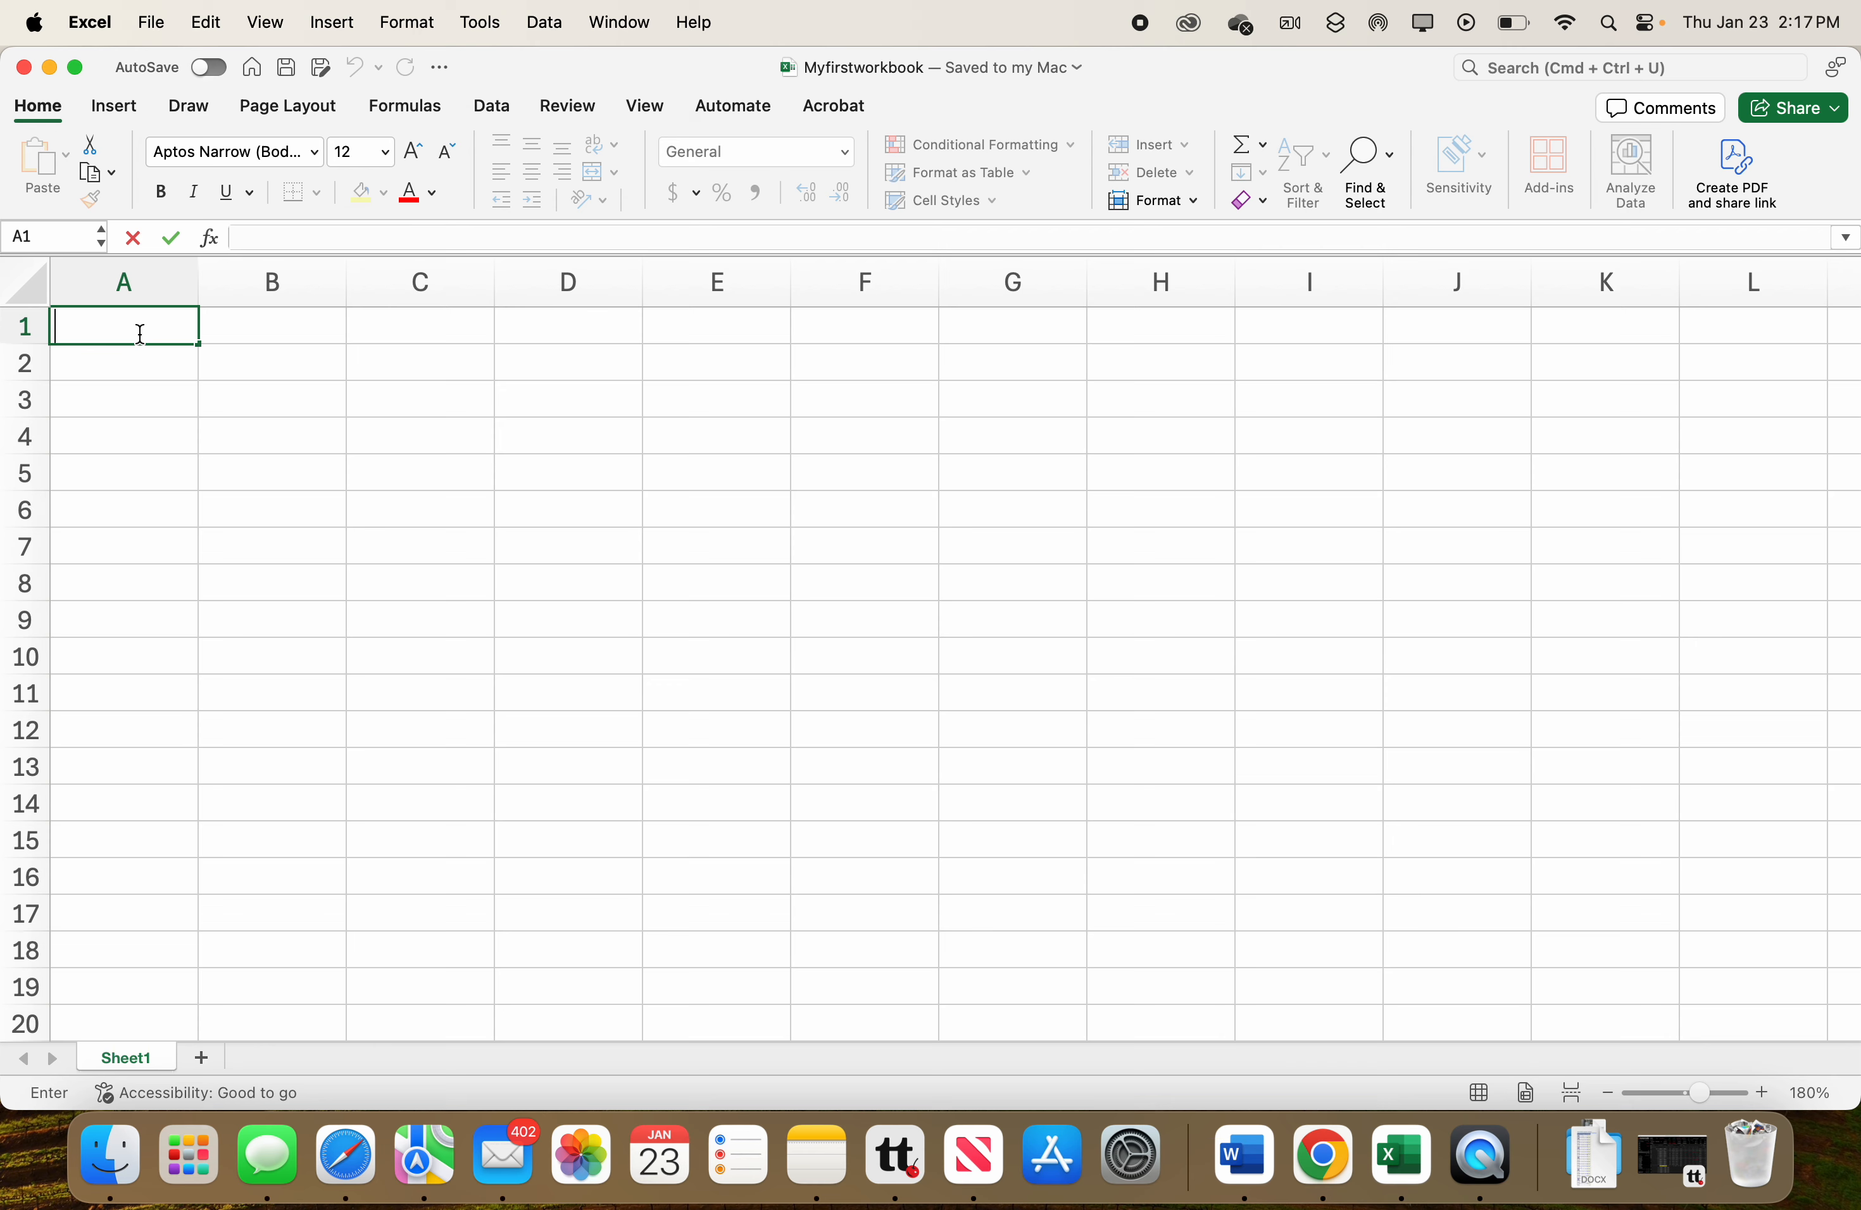
{"action": "type", "text": "My Stock Trades"}
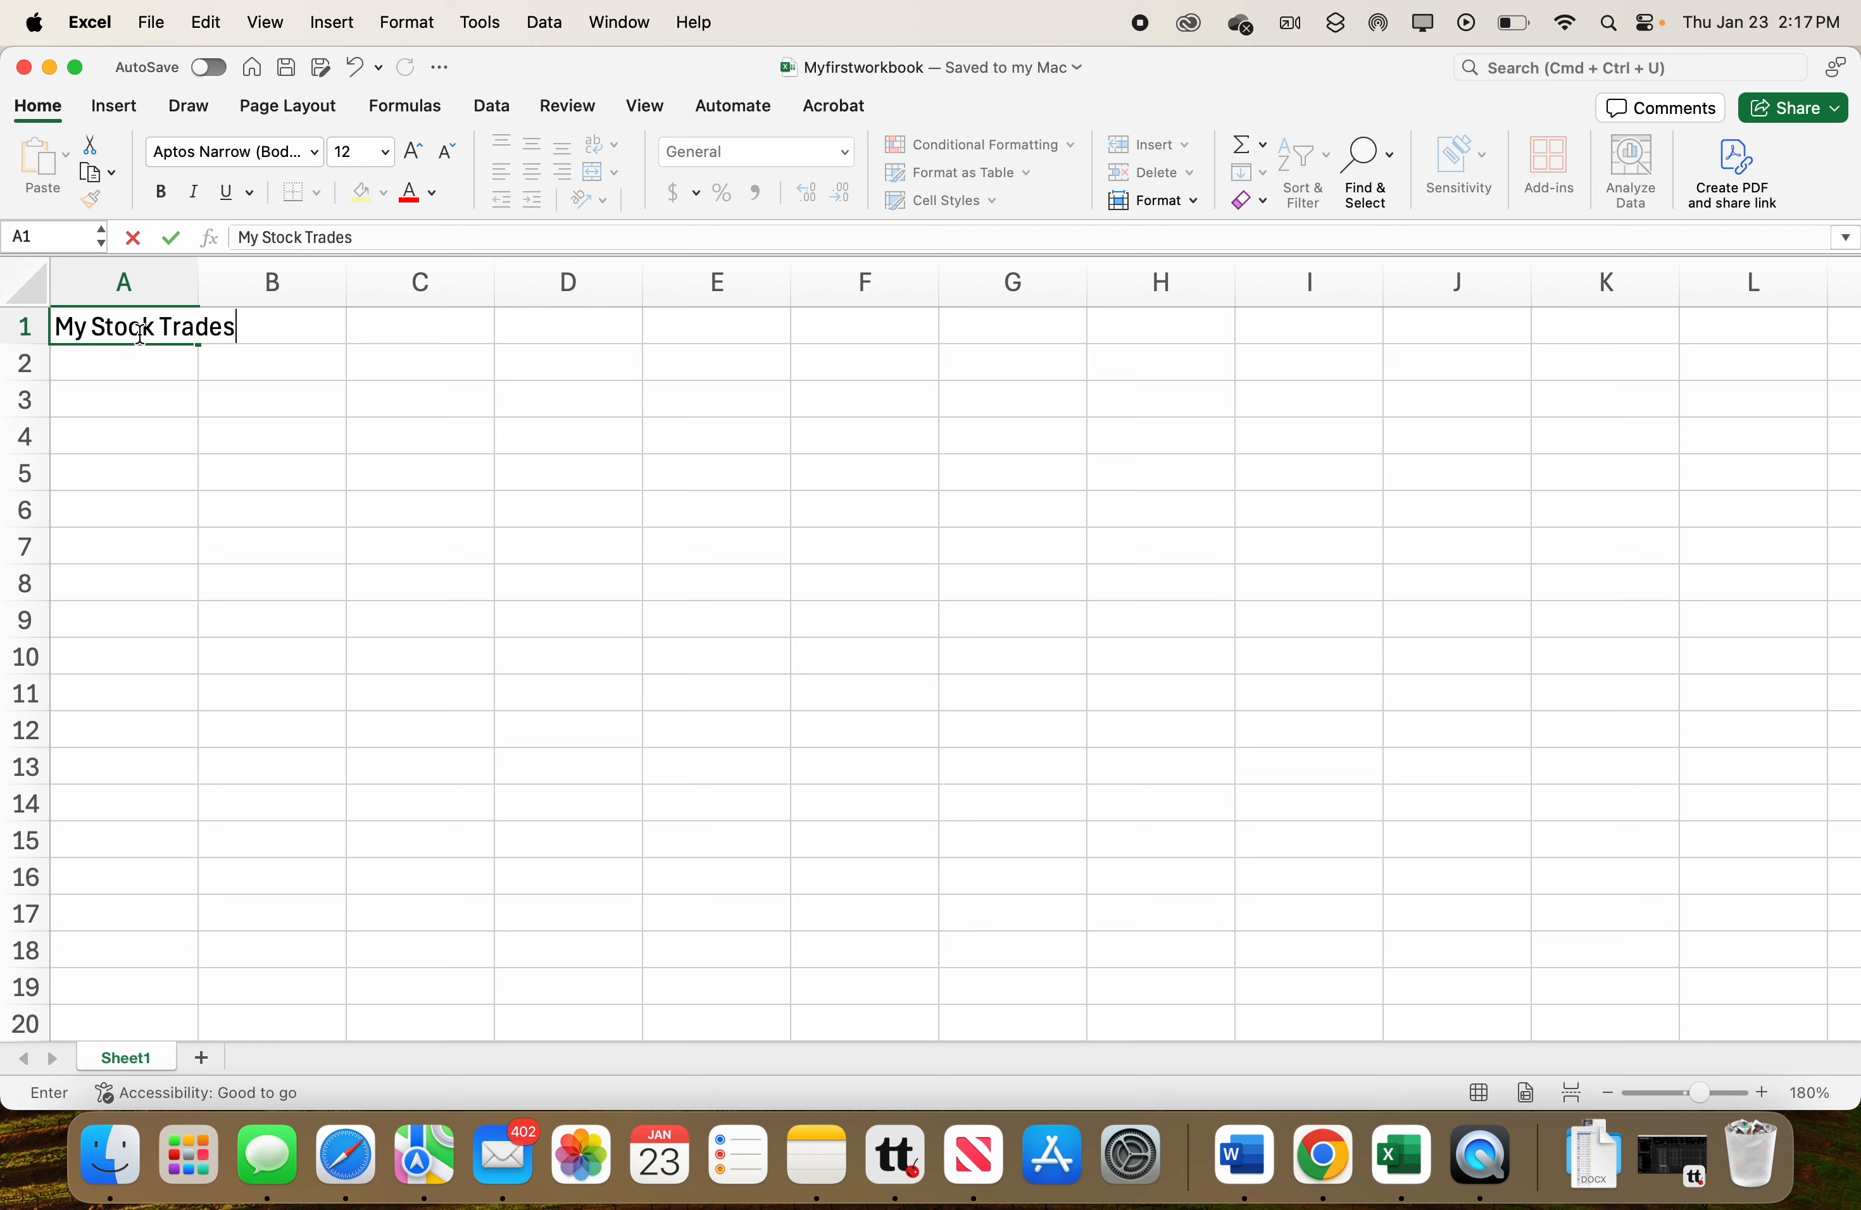
{"action": "key", "text": "Return"}
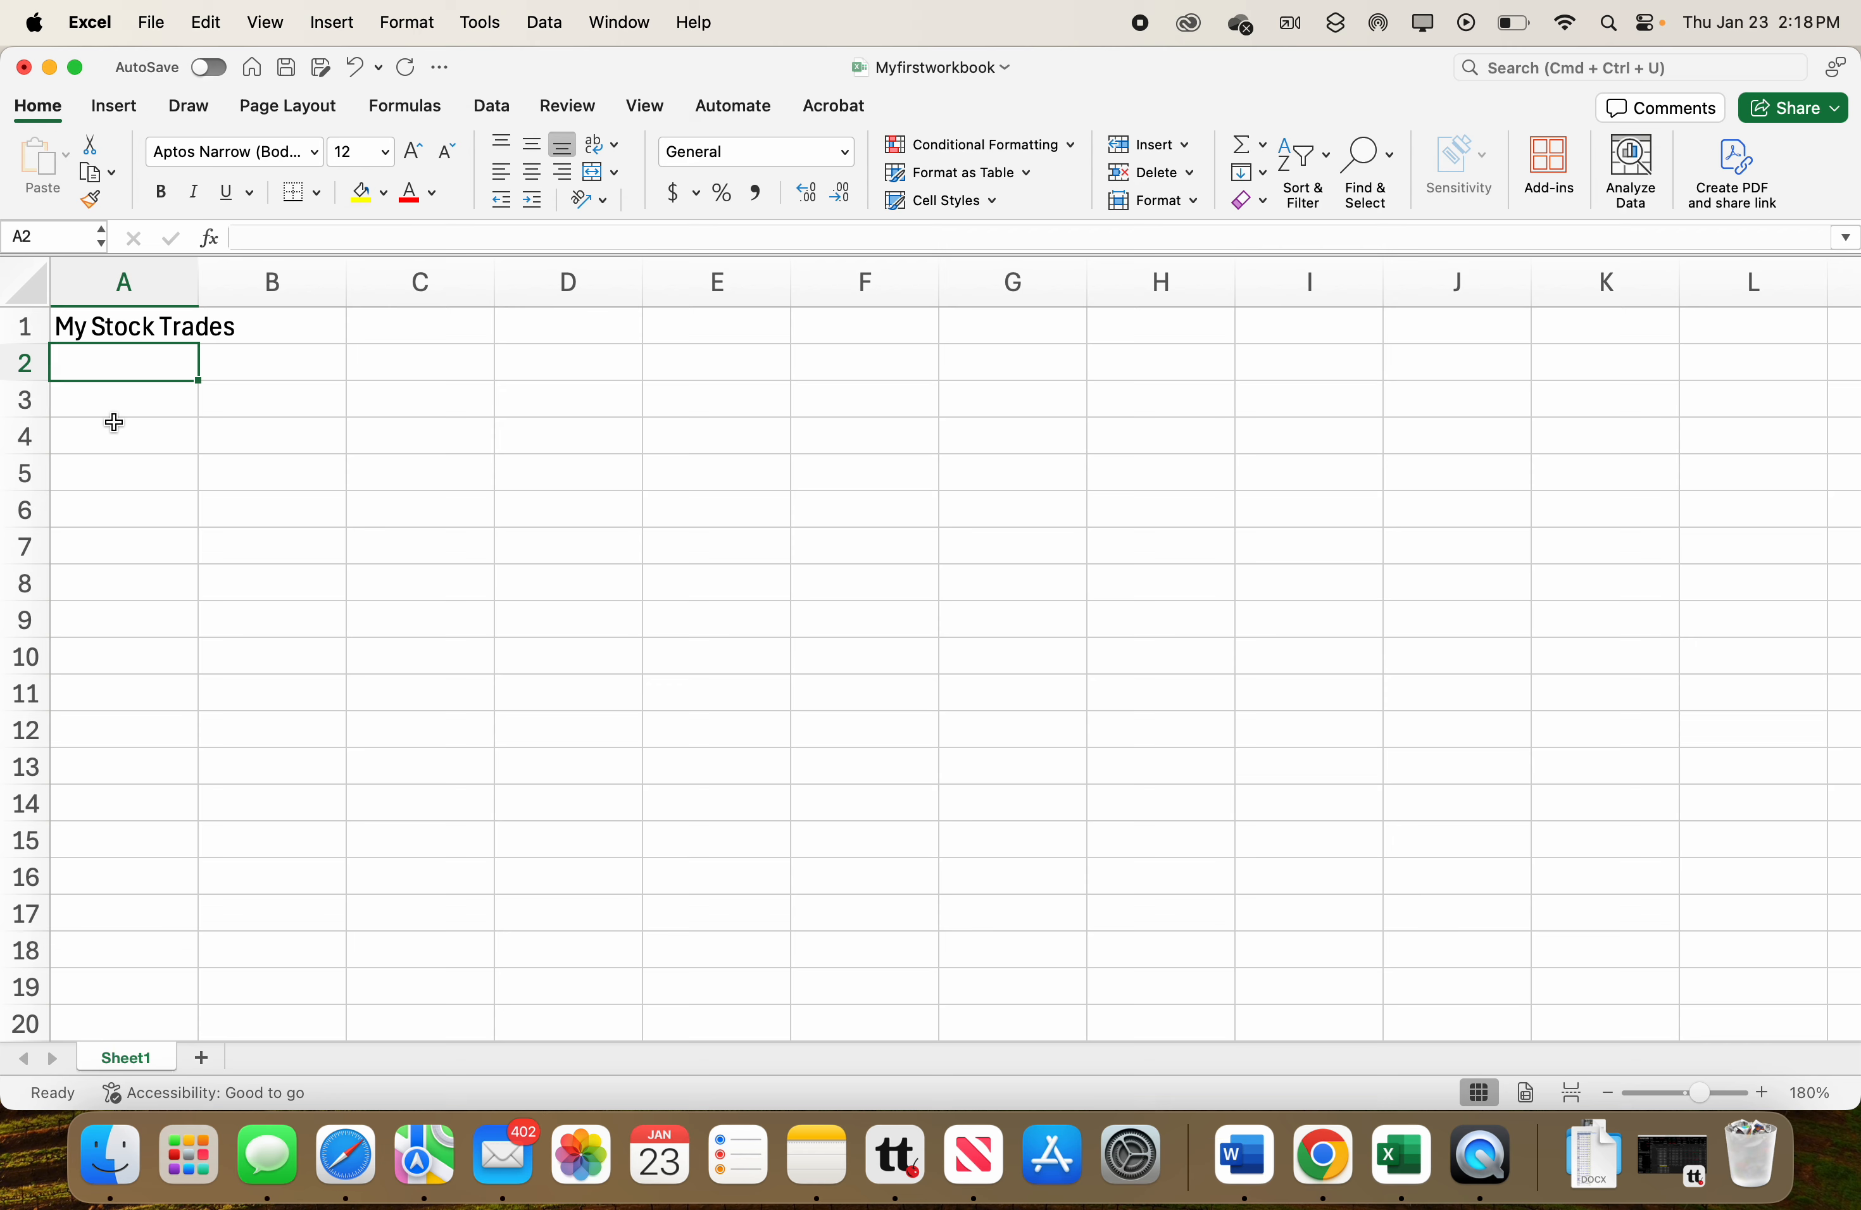
Enter Tax Calculations in cell B1.
{"action": "left_click", "coordinate": [245, 331]}
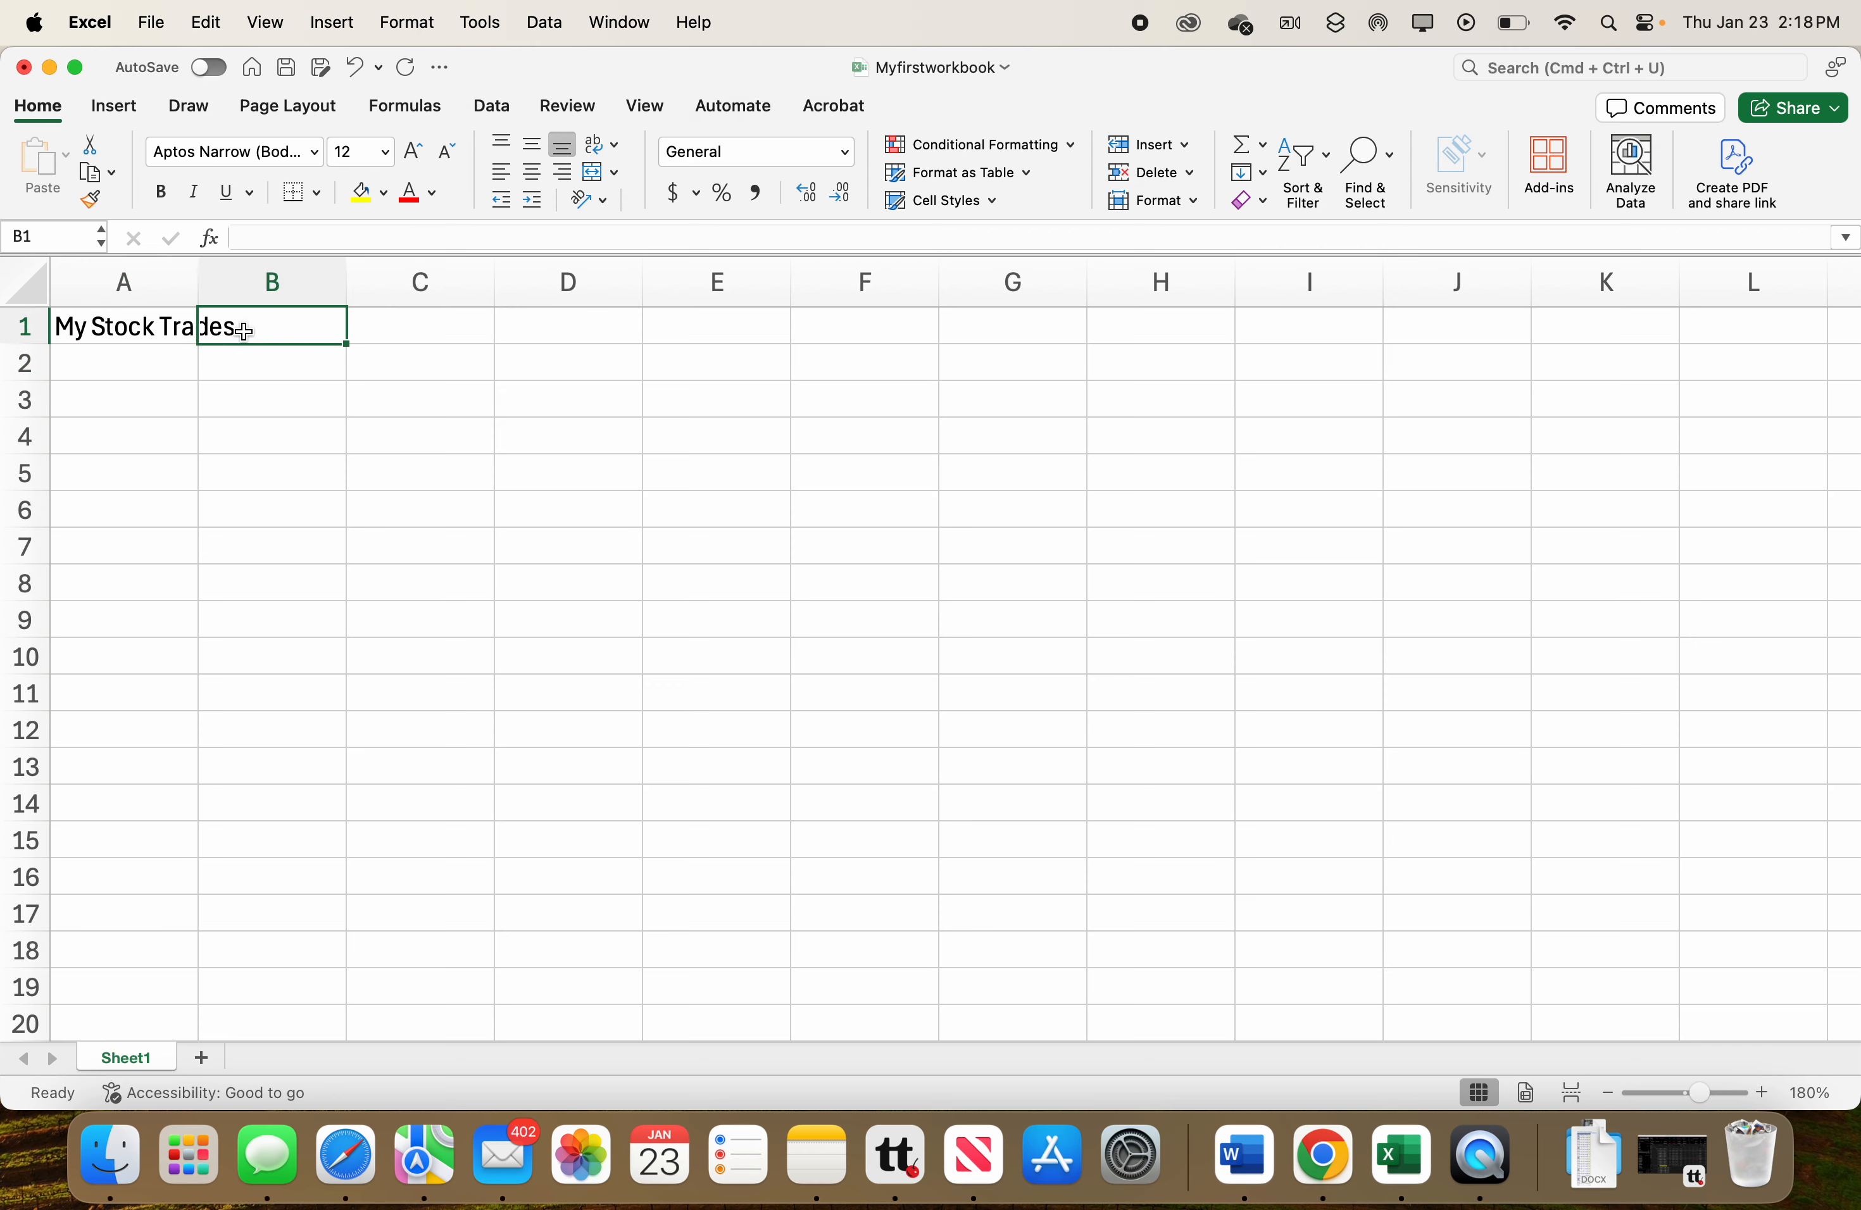
{"action": "double_click", "coordinate": [295, 334]}
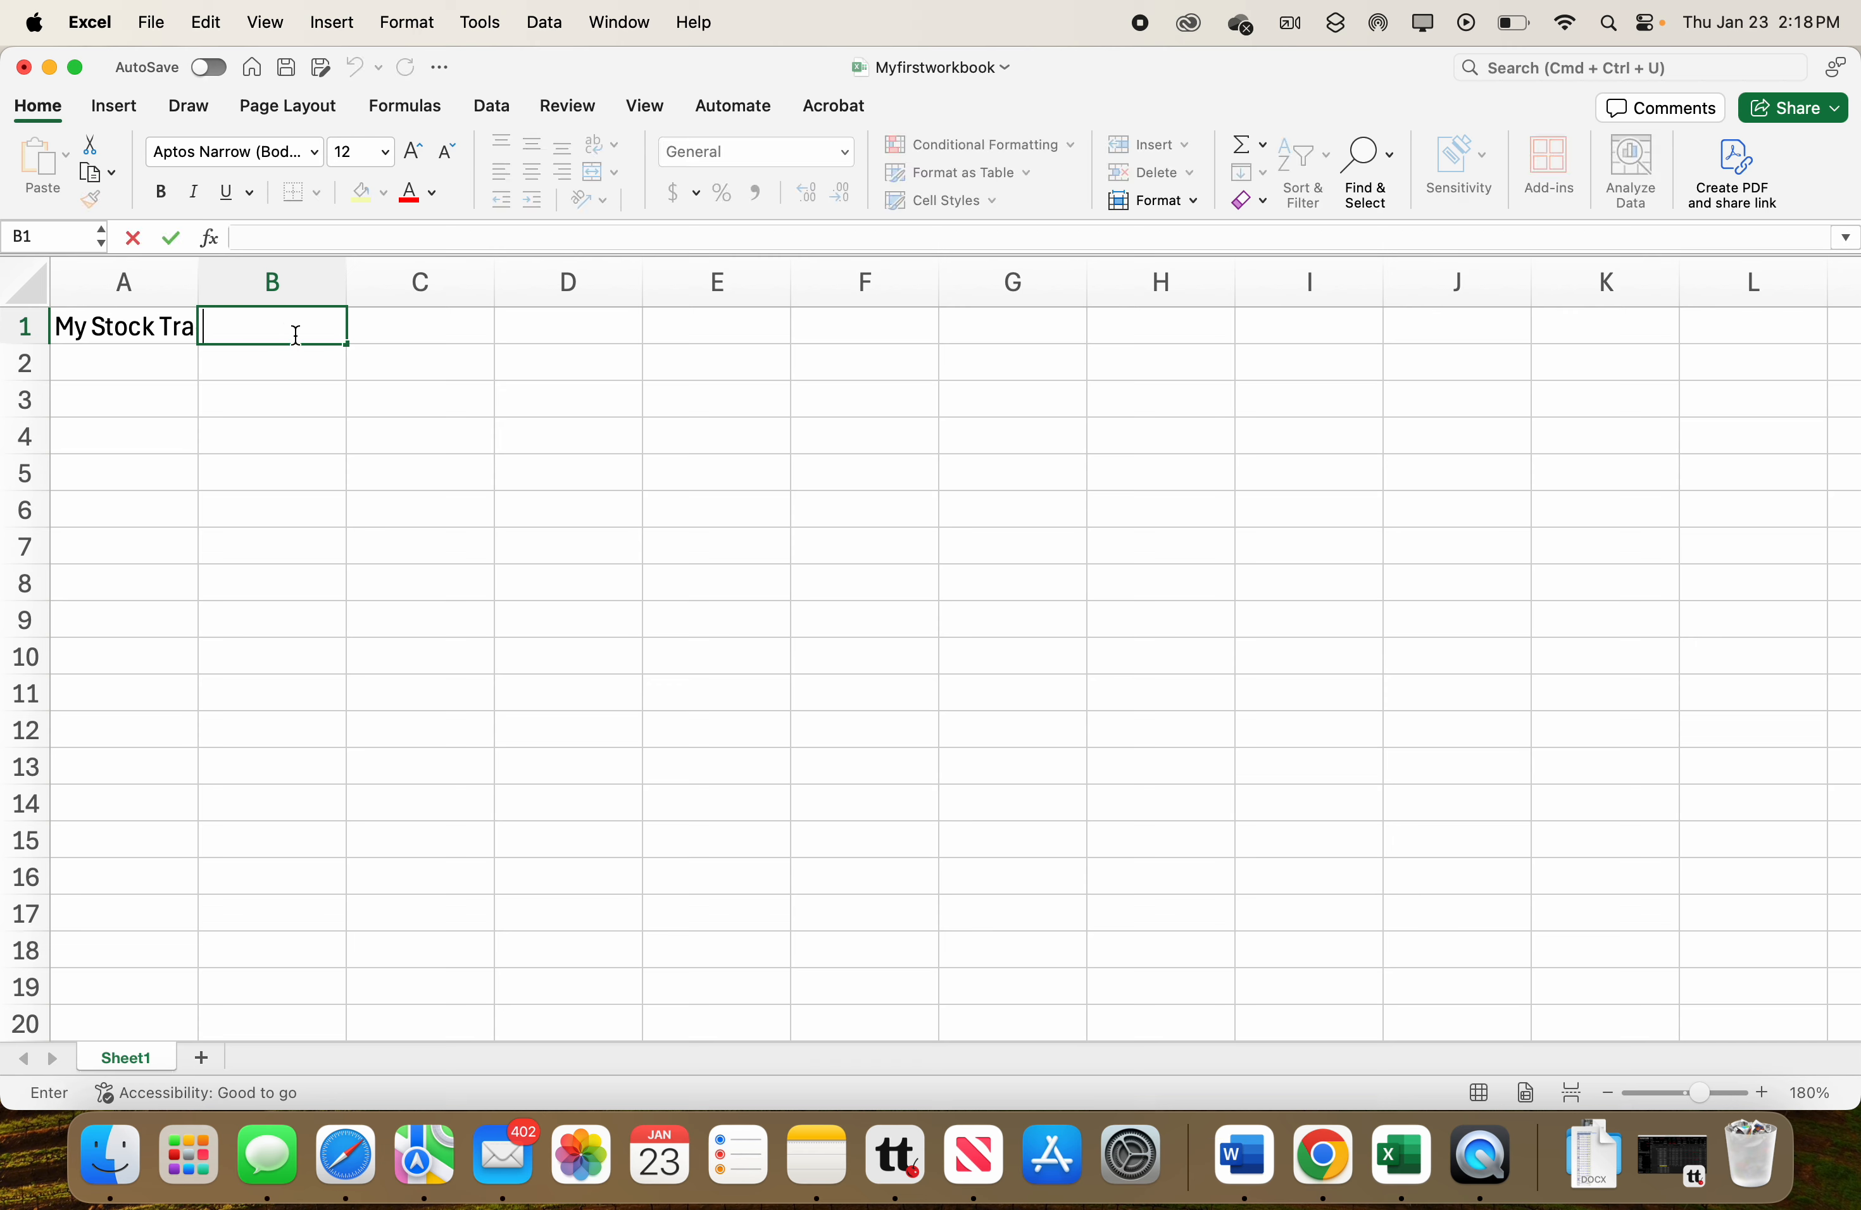
{"action": "type", "text": "Tax Calcu"}
{"action": "type", "text": "altions"}
{"action": "key", "text": "BackSpace"}
{"action": "key", "text": "BackSpace"}
{"action": "key", "text": "BackSpace"}
{"action": "key", "text": "BackSpace"}
{"action": "key", "text": "BackSpace"}
{"action": "key", "text": "BackSpace"}
{"action": "key", "text": "BackSpace"}
{"action": "type", "text": "lations"}
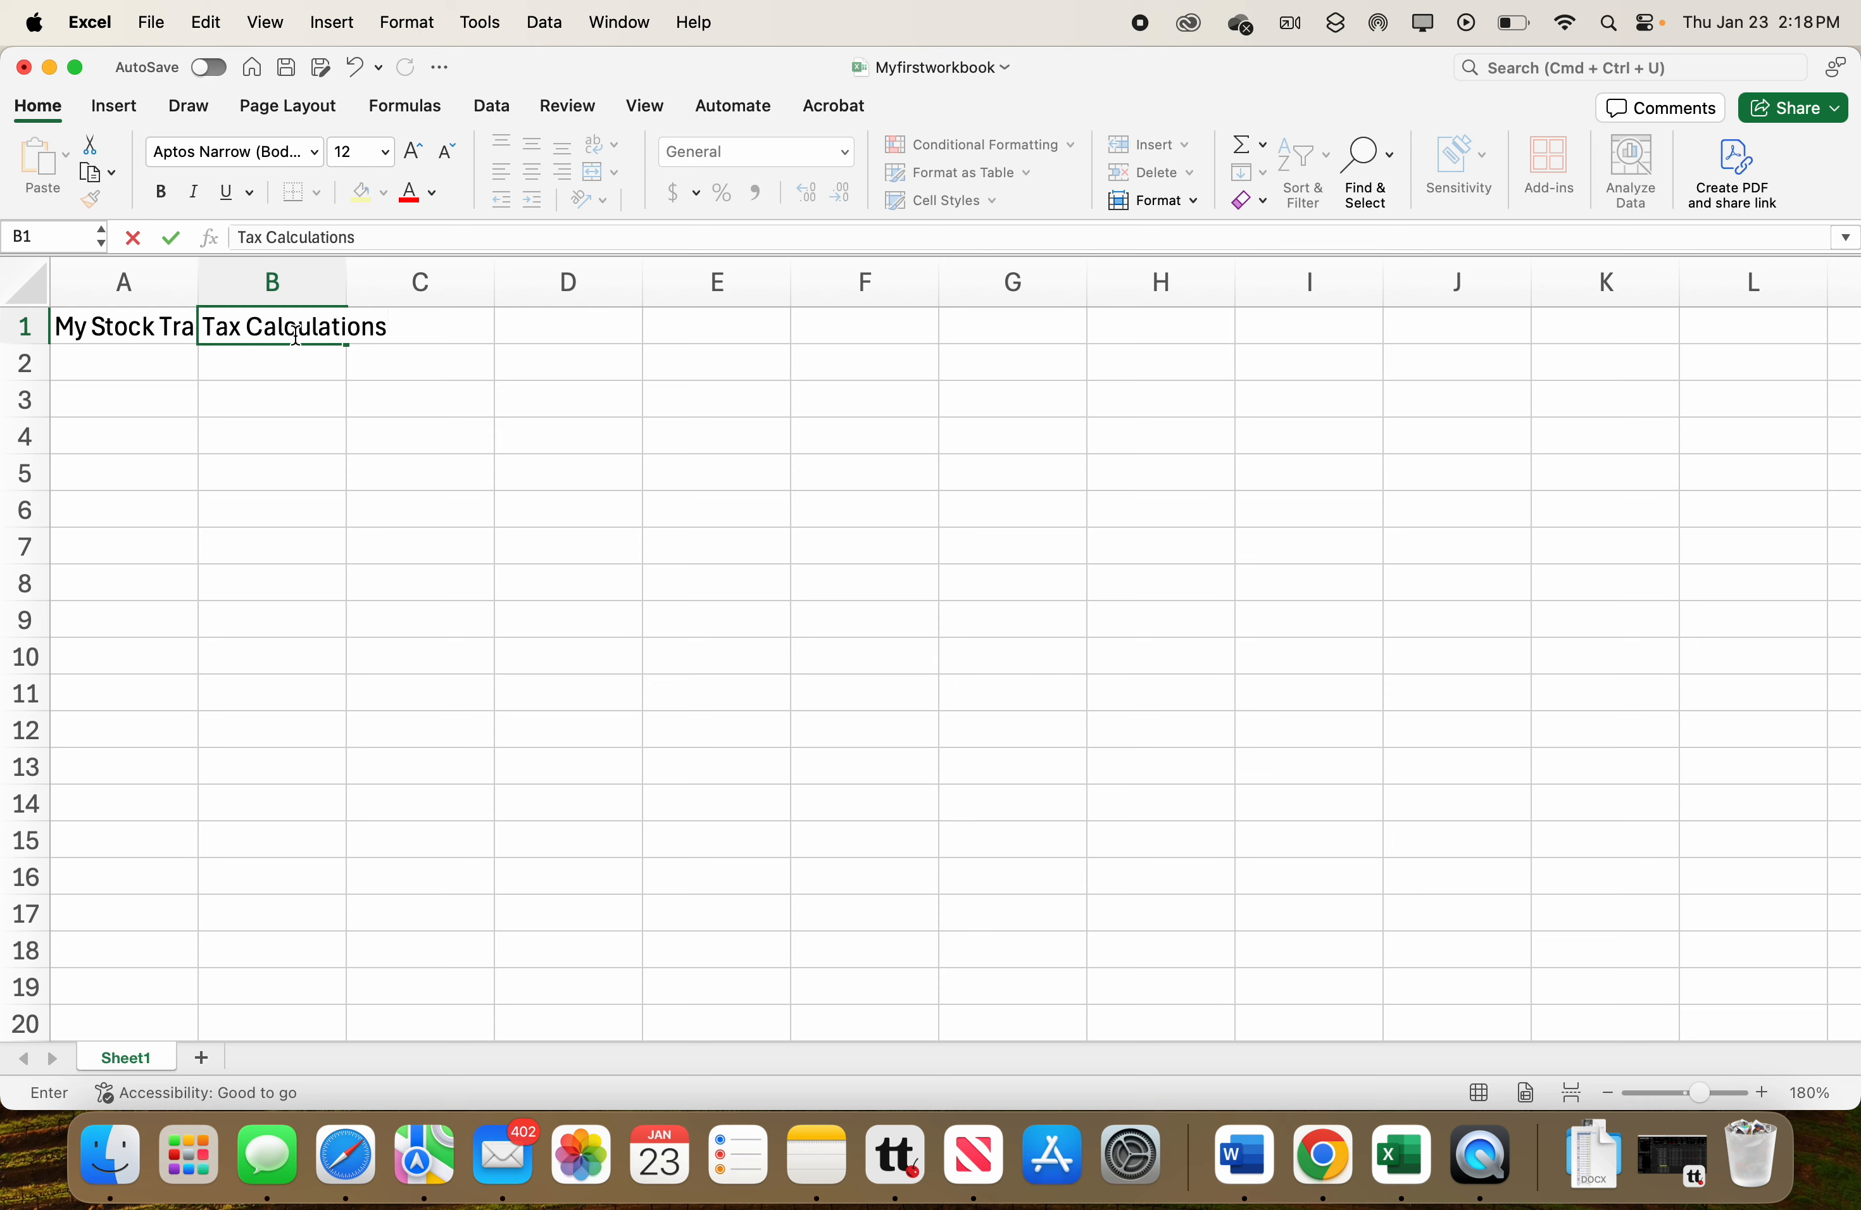
{"action": "key", "text": "Return"}
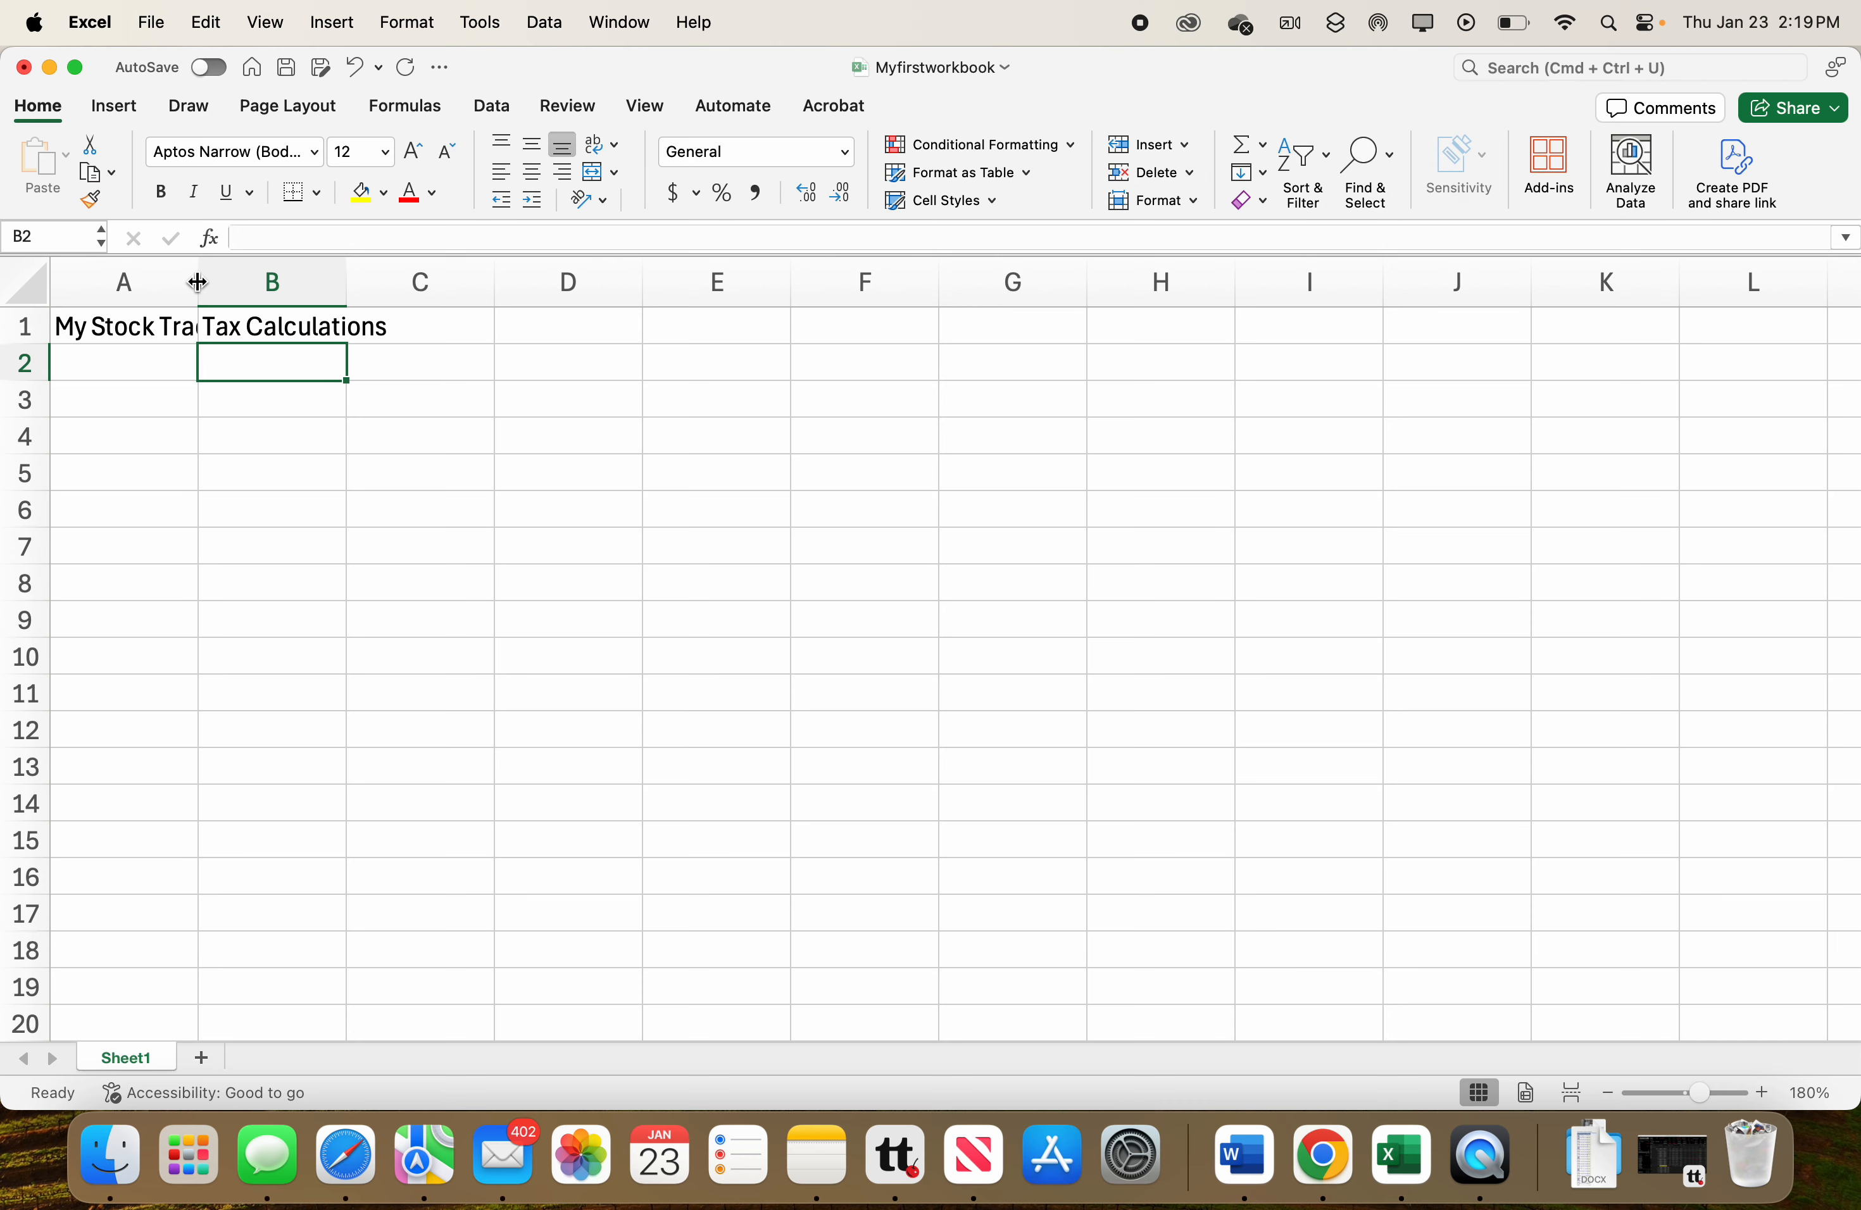
Try resizing column A's width manually, then undo both width changes.
{"action": "left_click_drag", "start_coordinate": [198, 282], "coordinate": [305, 286]}
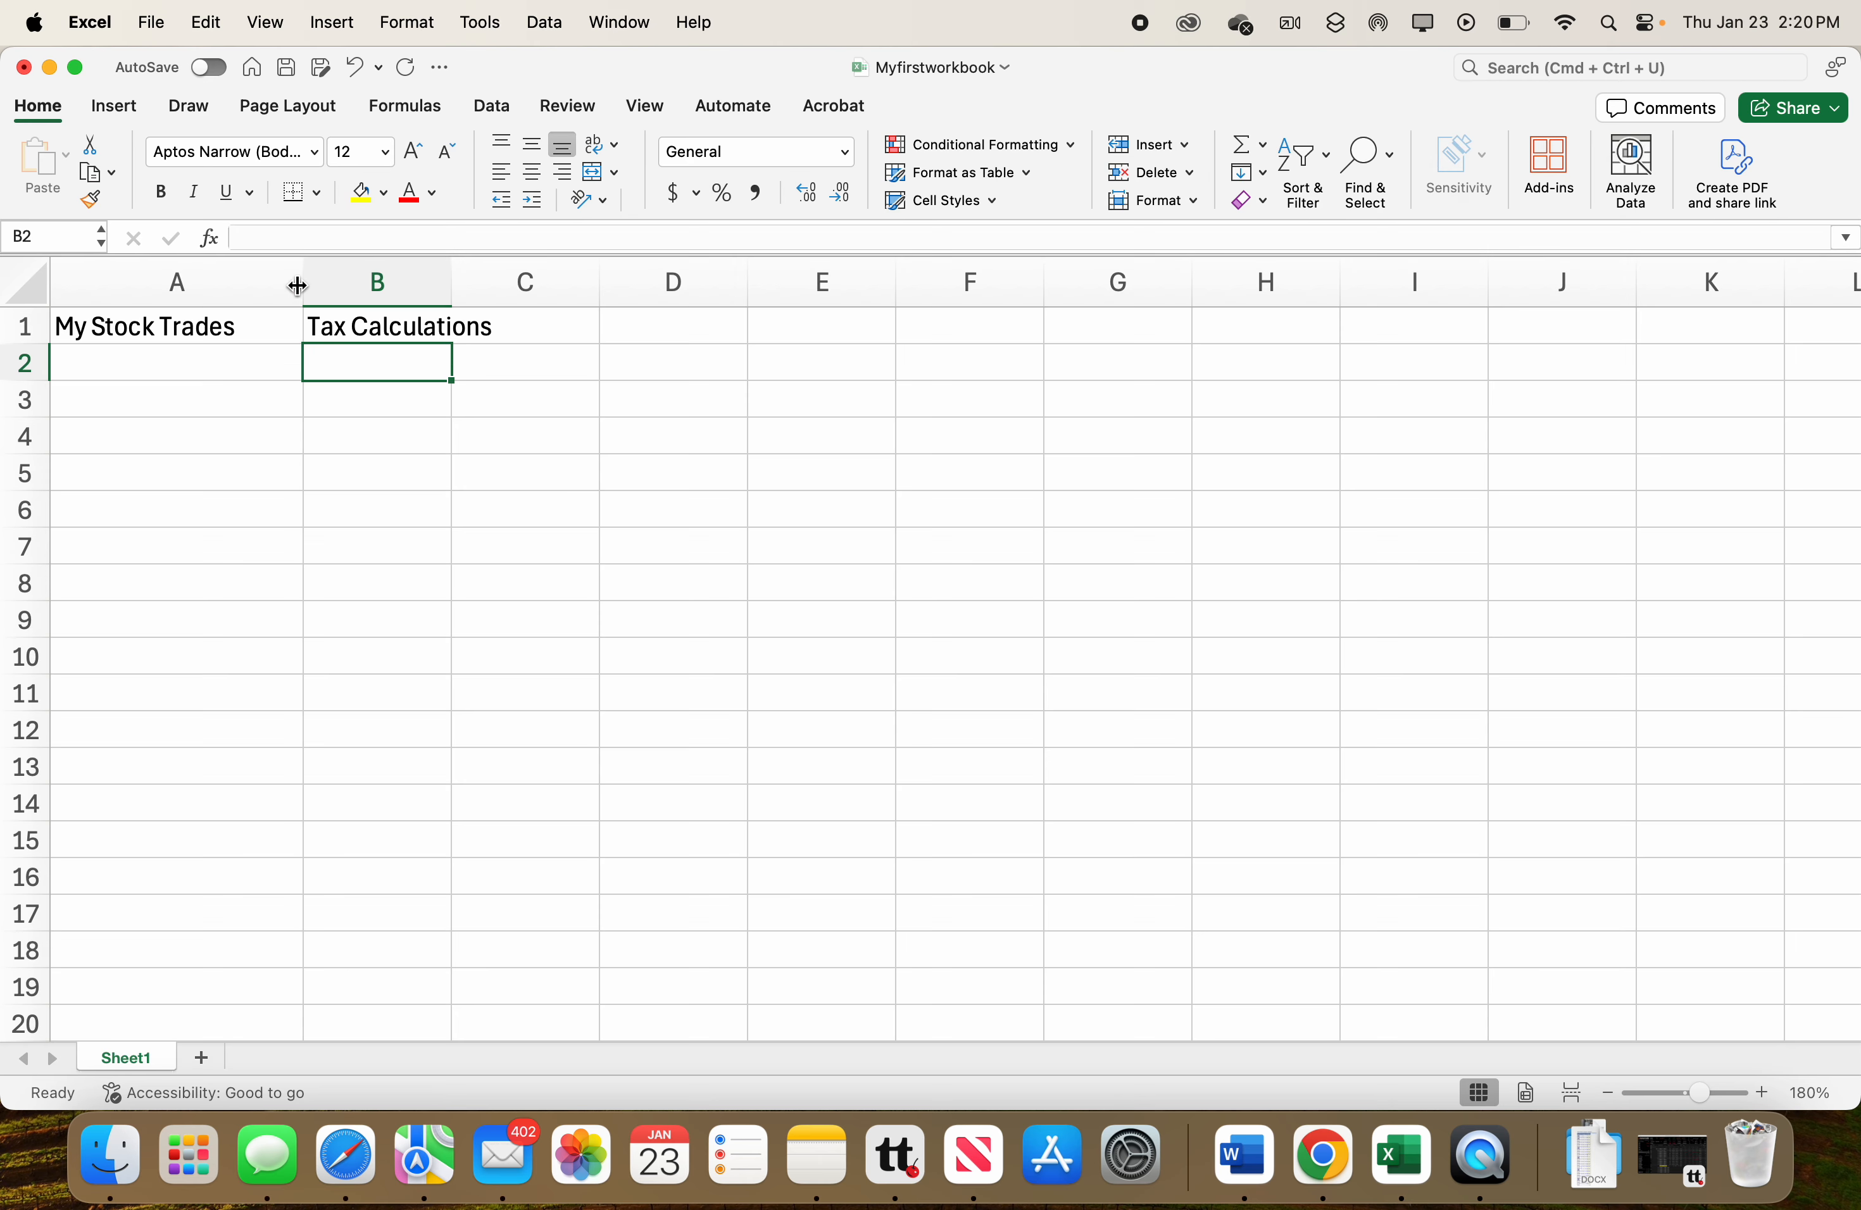
{"action": "left_click_drag", "start_coordinate": [302, 284], "coordinate": [251, 286]}
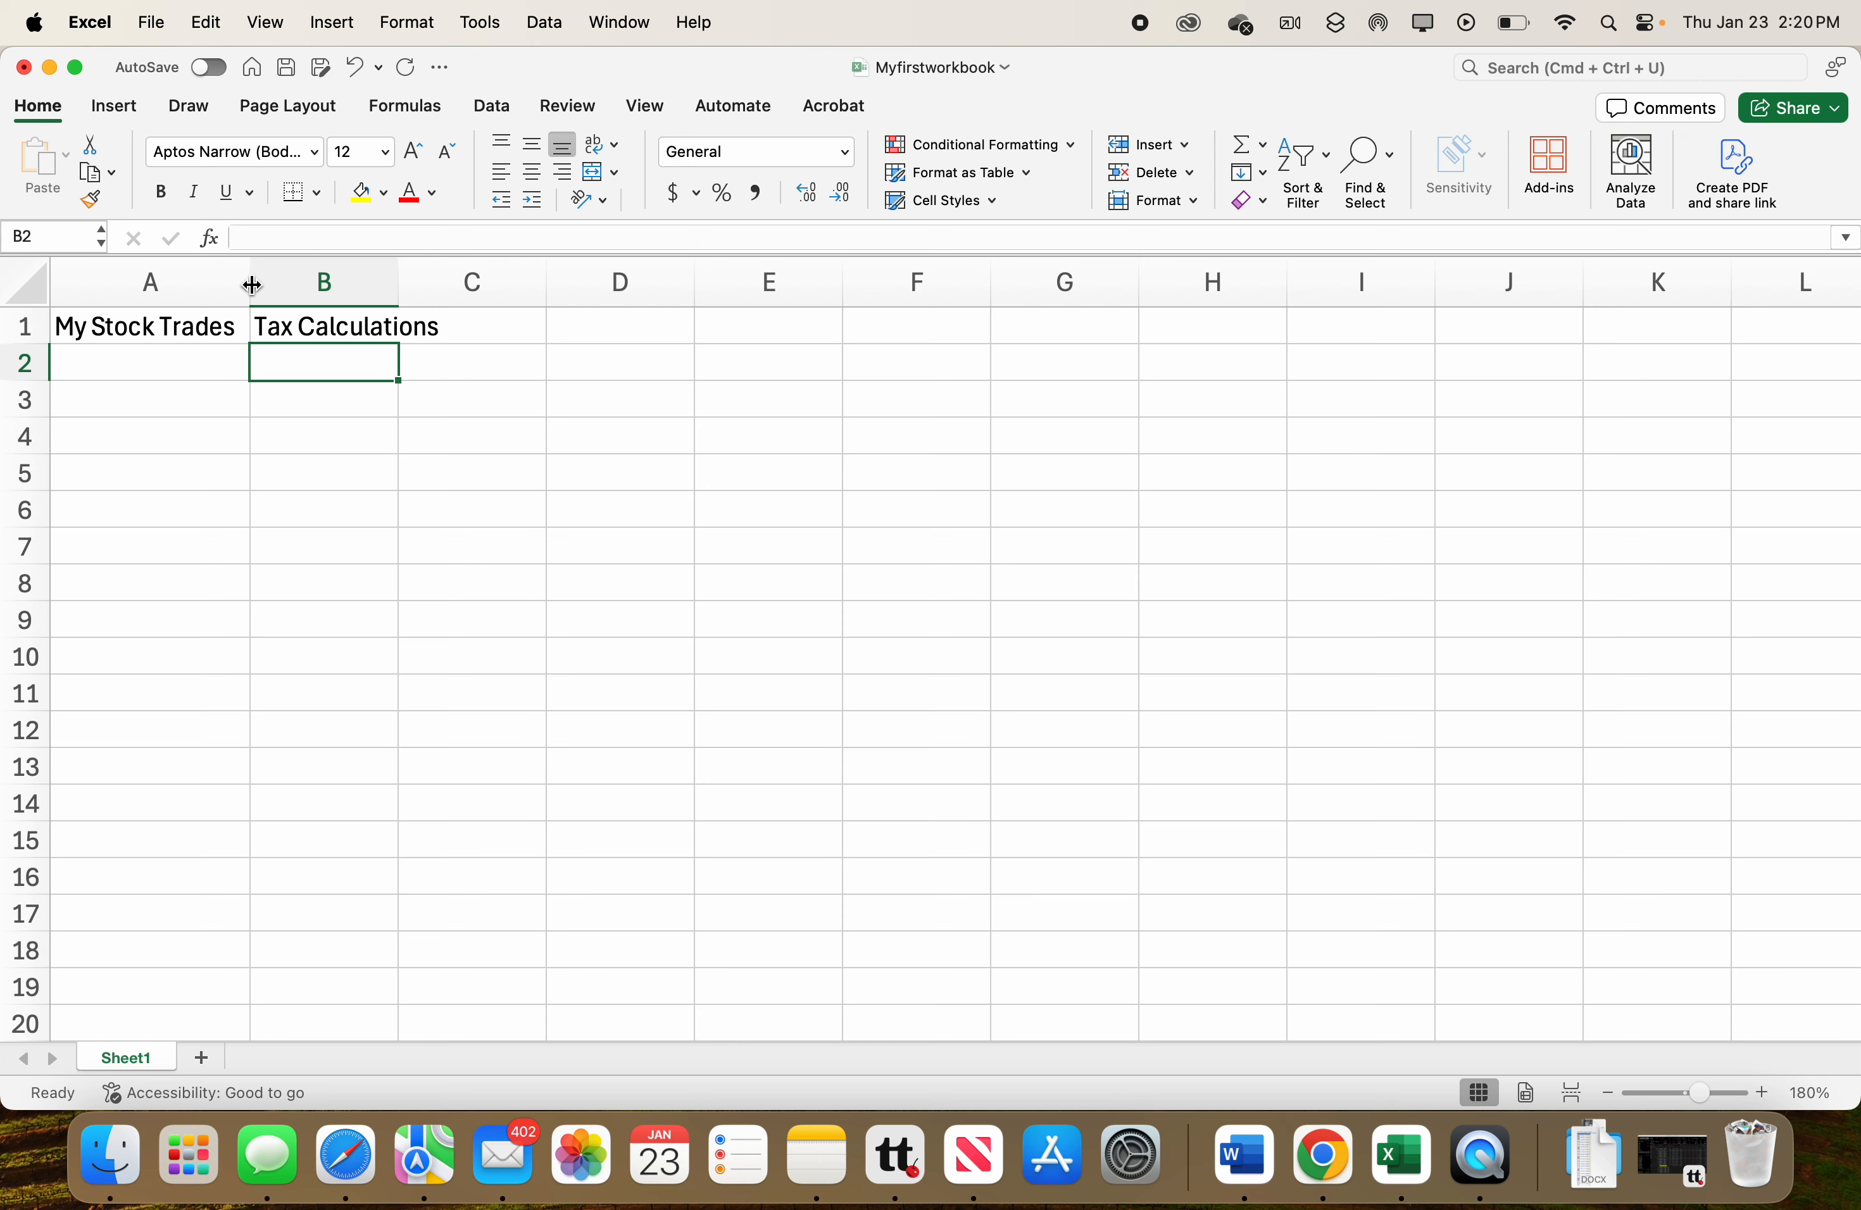
{"action": "key", "text": "super+z"}
{"action": "key", "text": "super+z"}
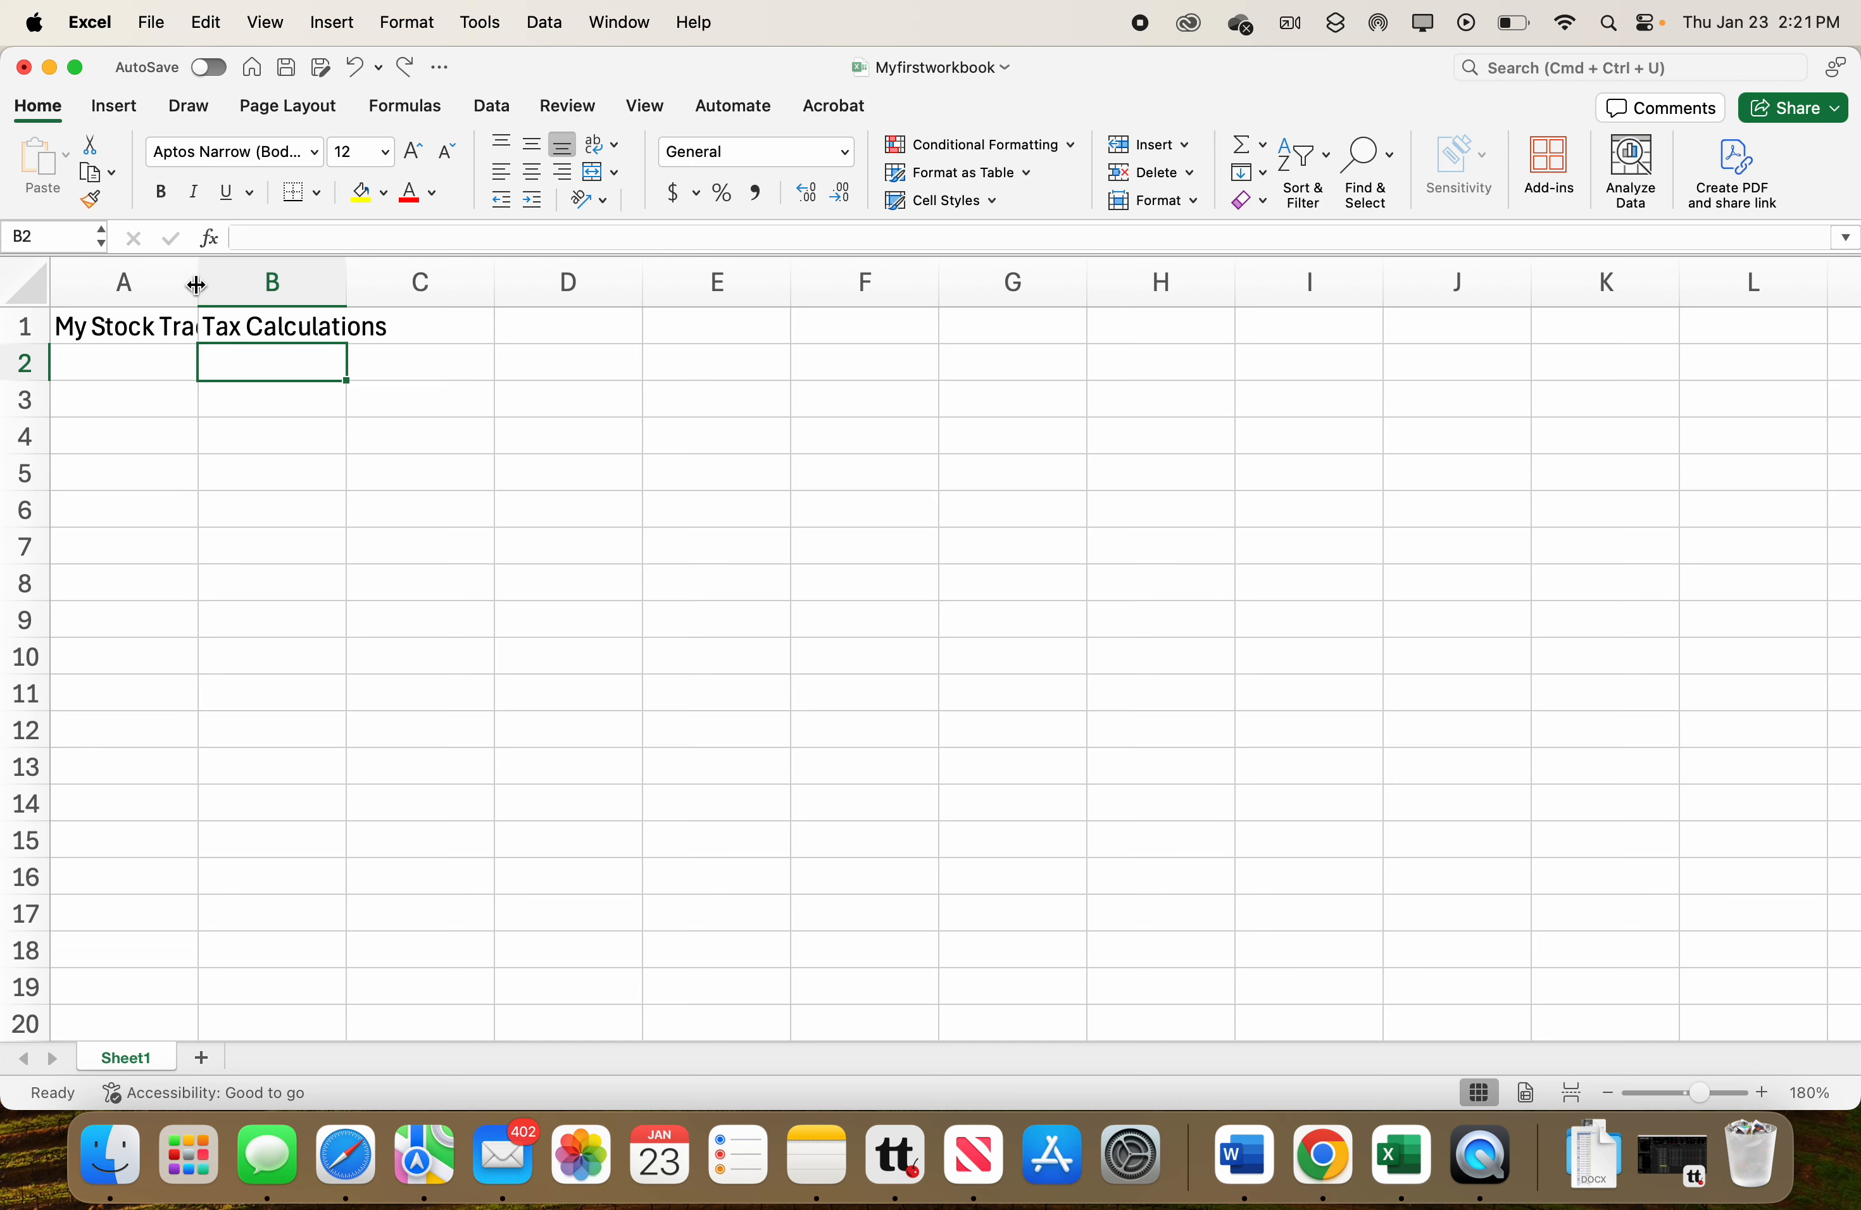
AutoFit column A's width to fit its contents.
{"action": "double_click", "coordinate": [196, 285]}
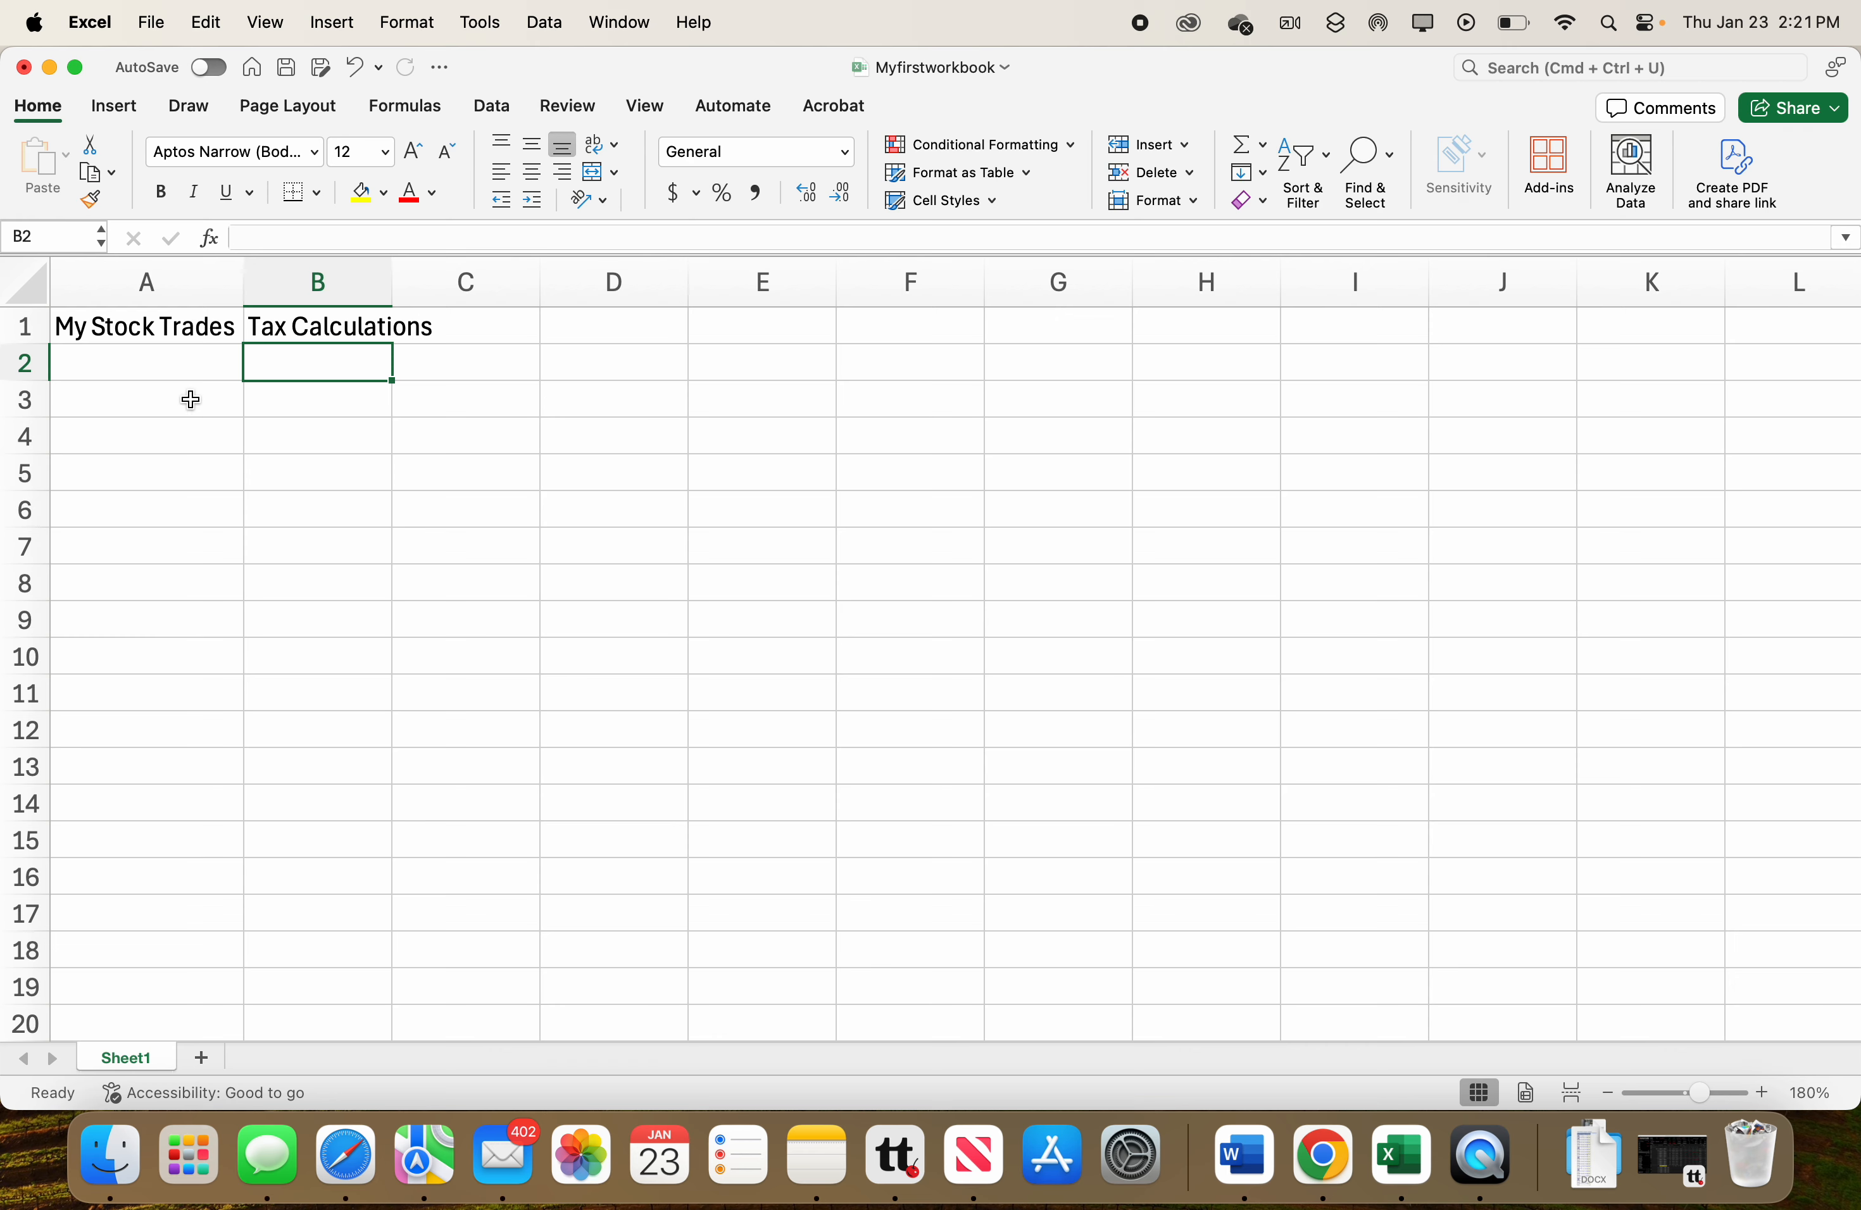
{"action": "left_click", "coordinate": [147, 401]}
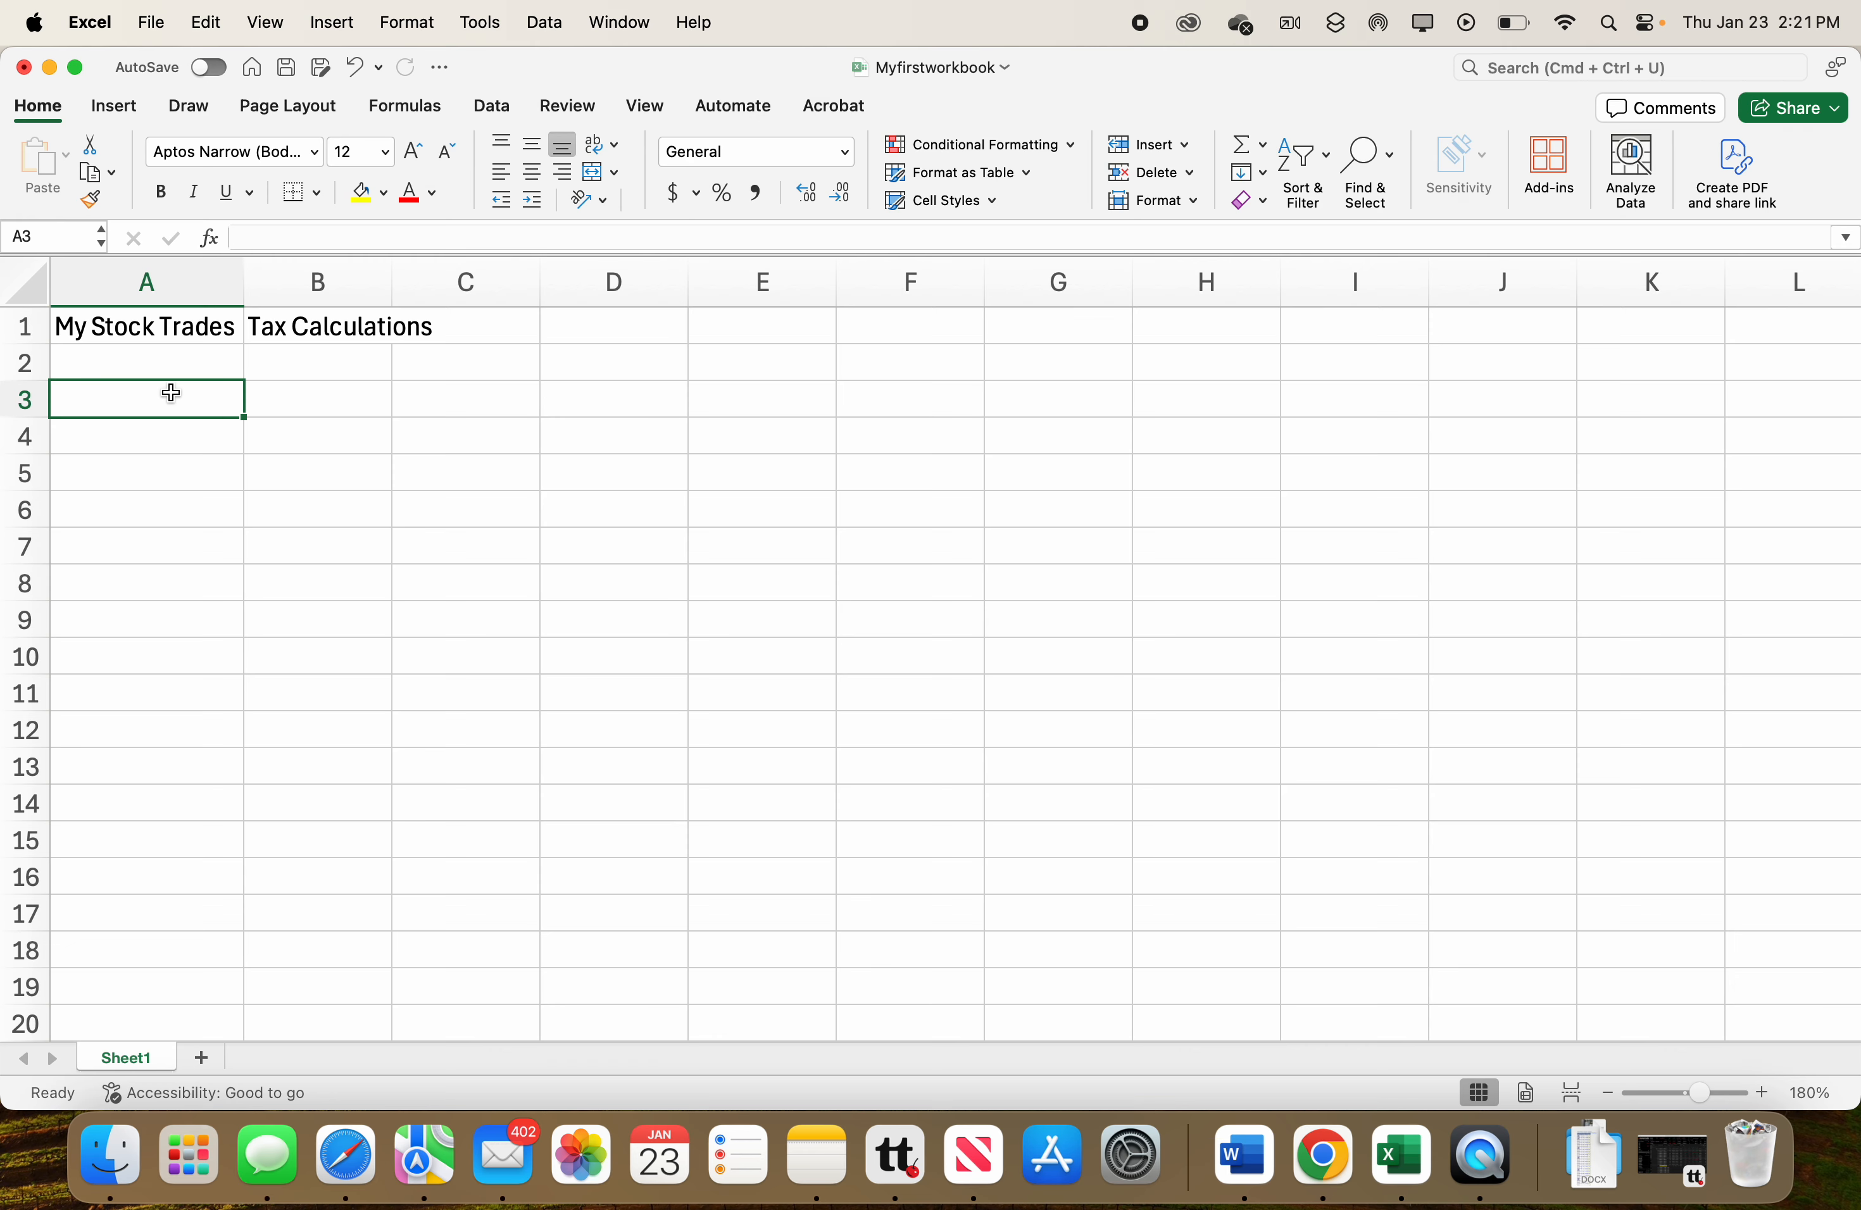
Enter the row 3 headings Trade #, Stock Name, Purchase Price, Sale Price and Capital Gains in A3 through E3.
{"action": "type", "text": "Trade #"}
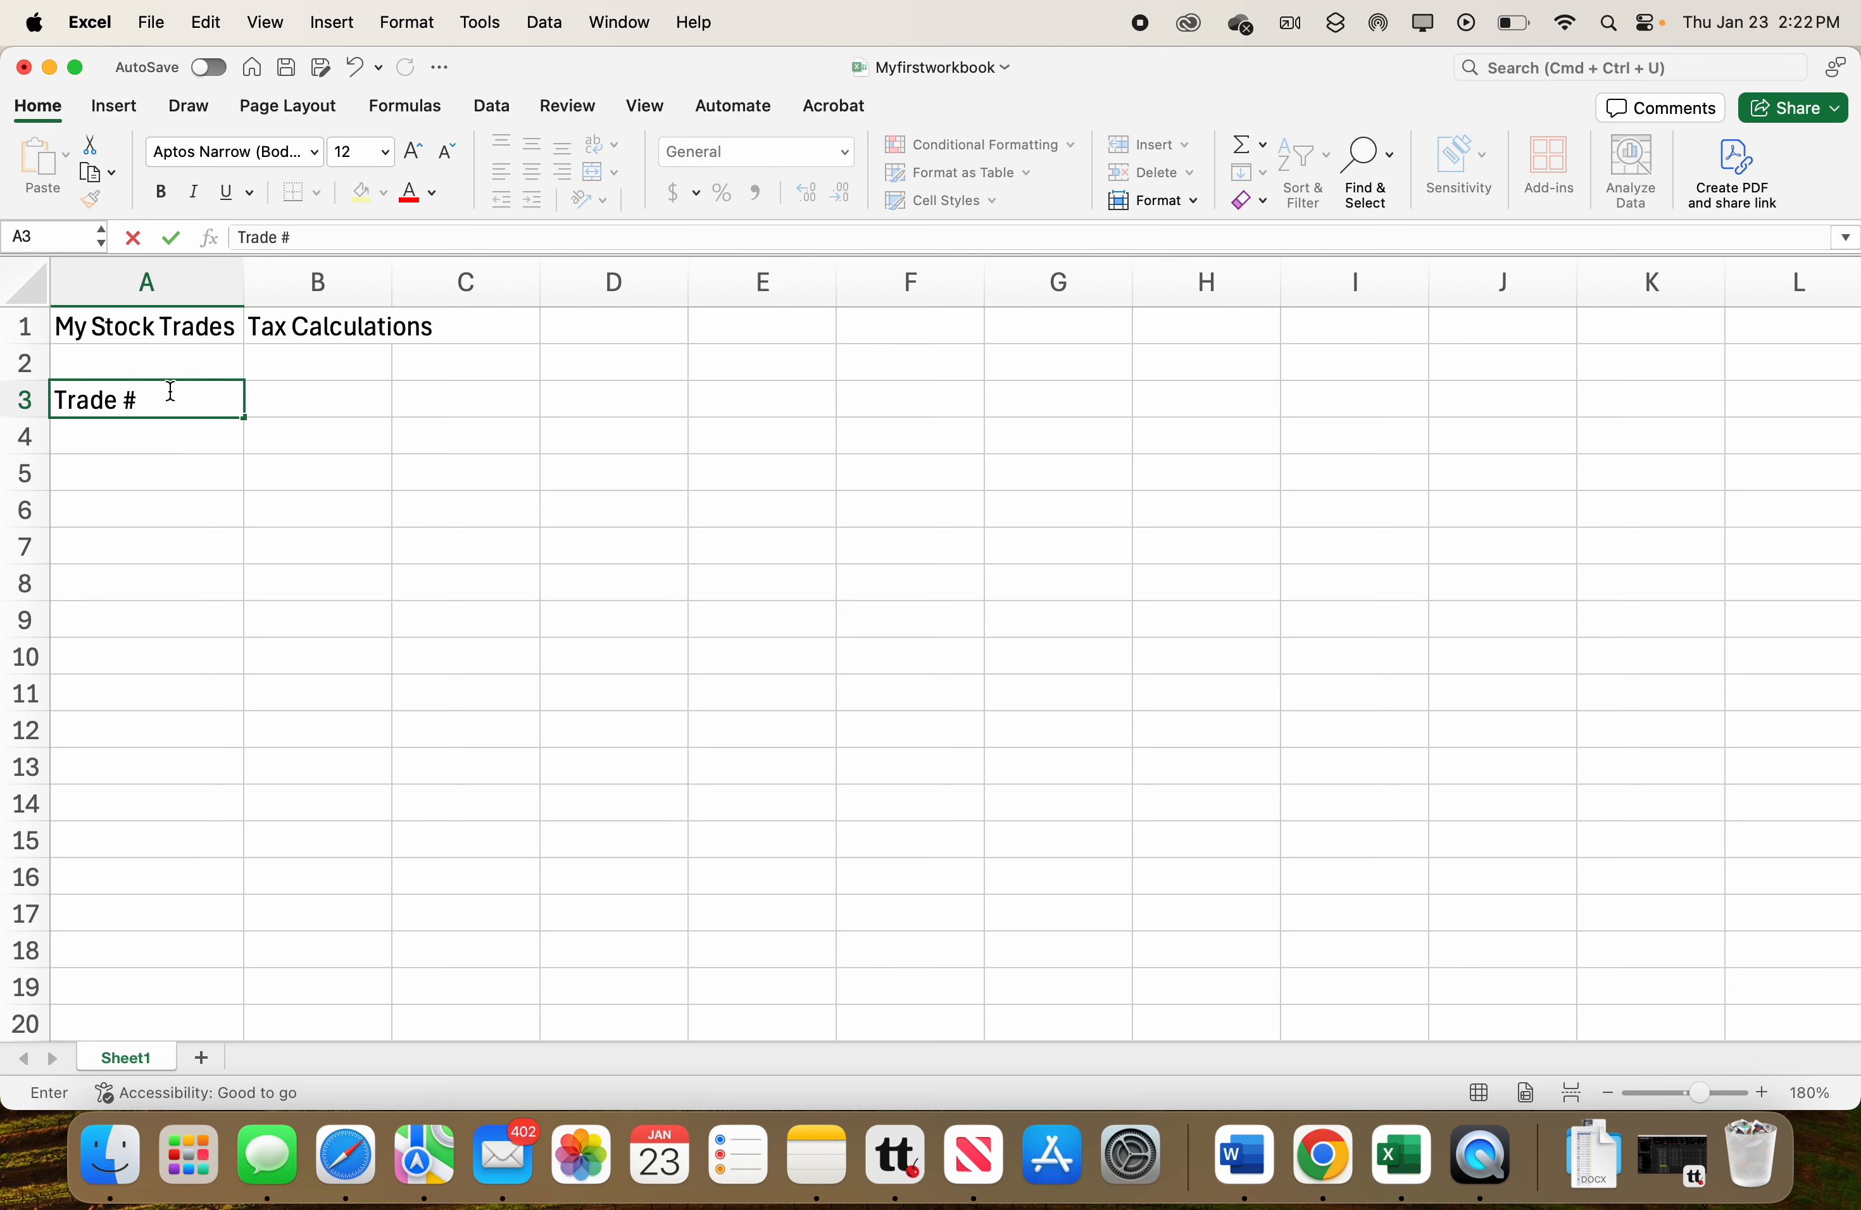
{"action": "key", "text": "Tab"}
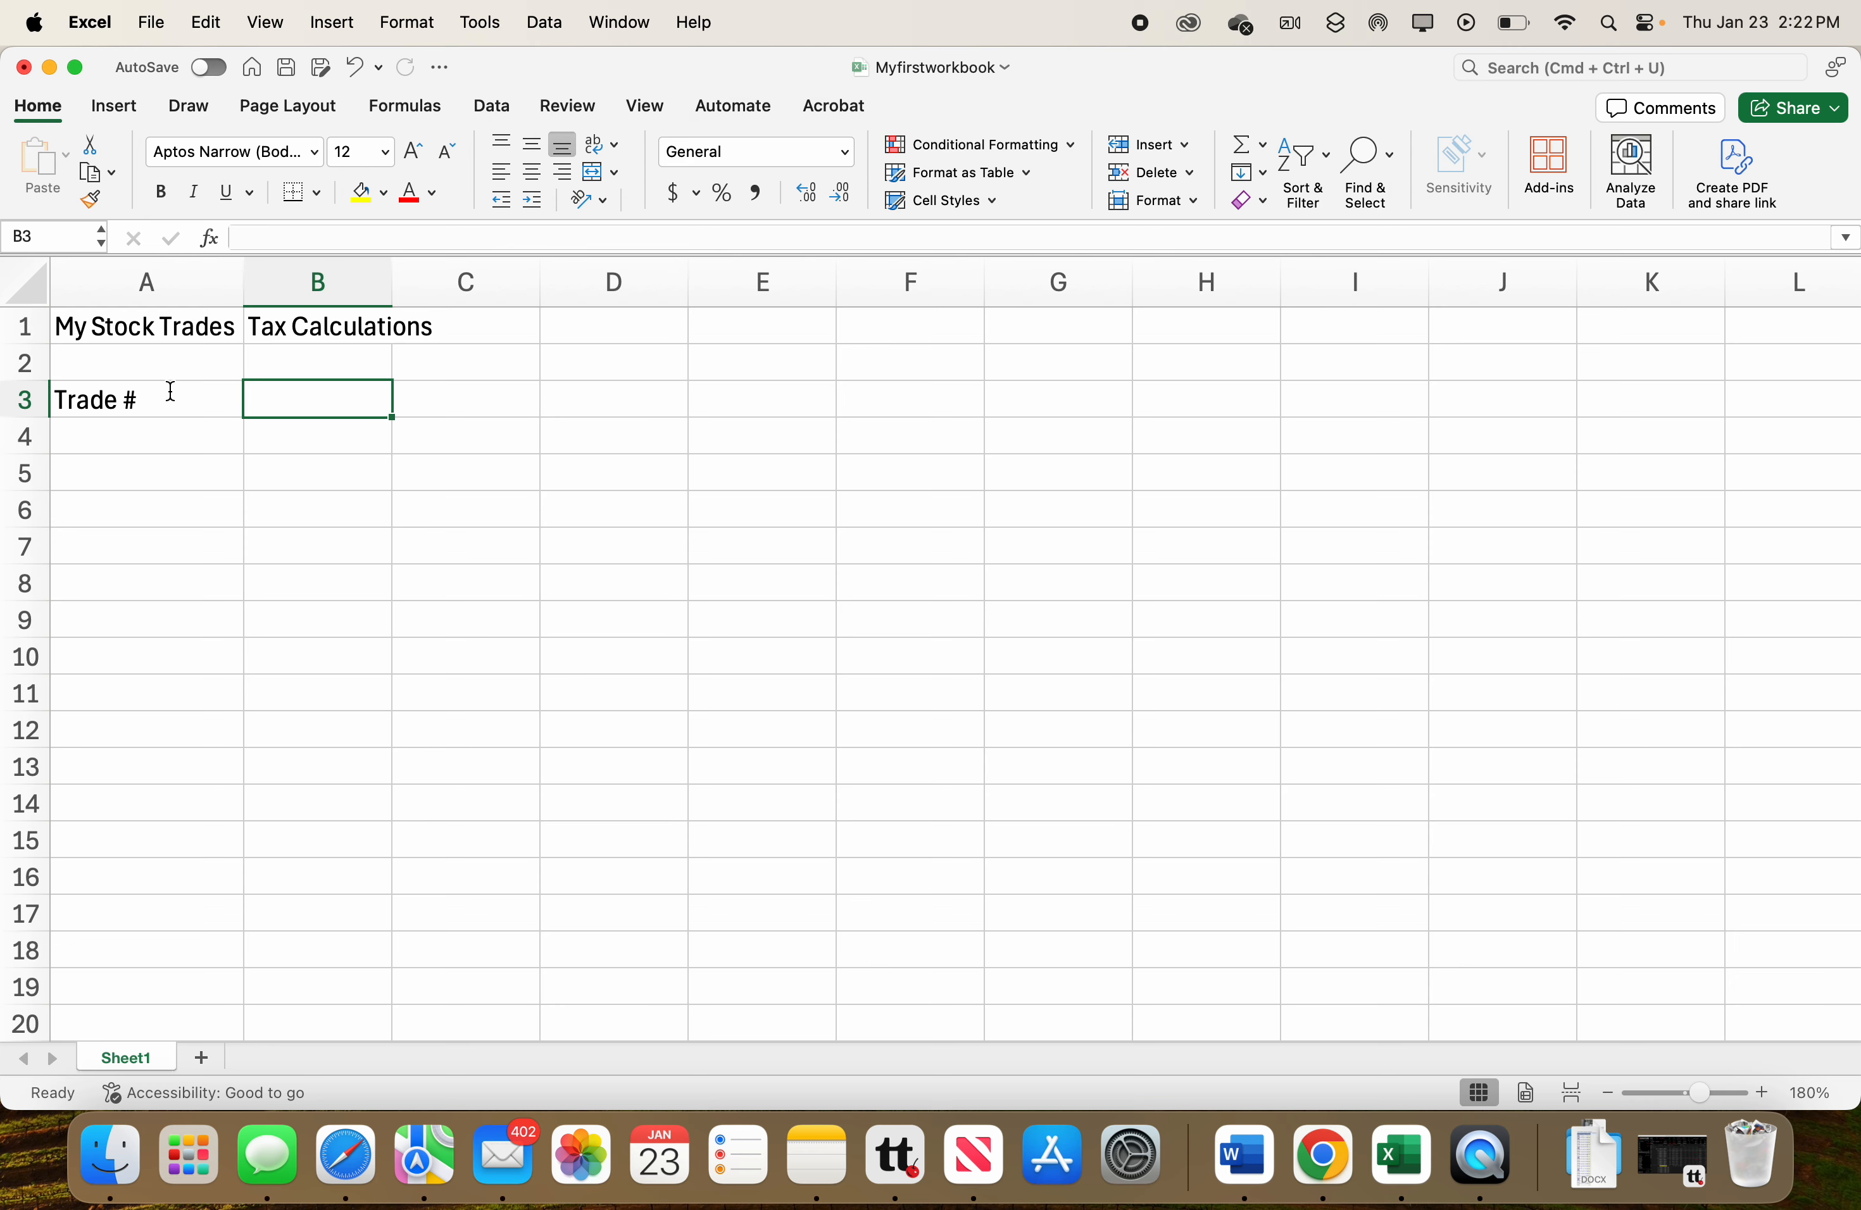
{"action": "type", "text": "Stock Name"}
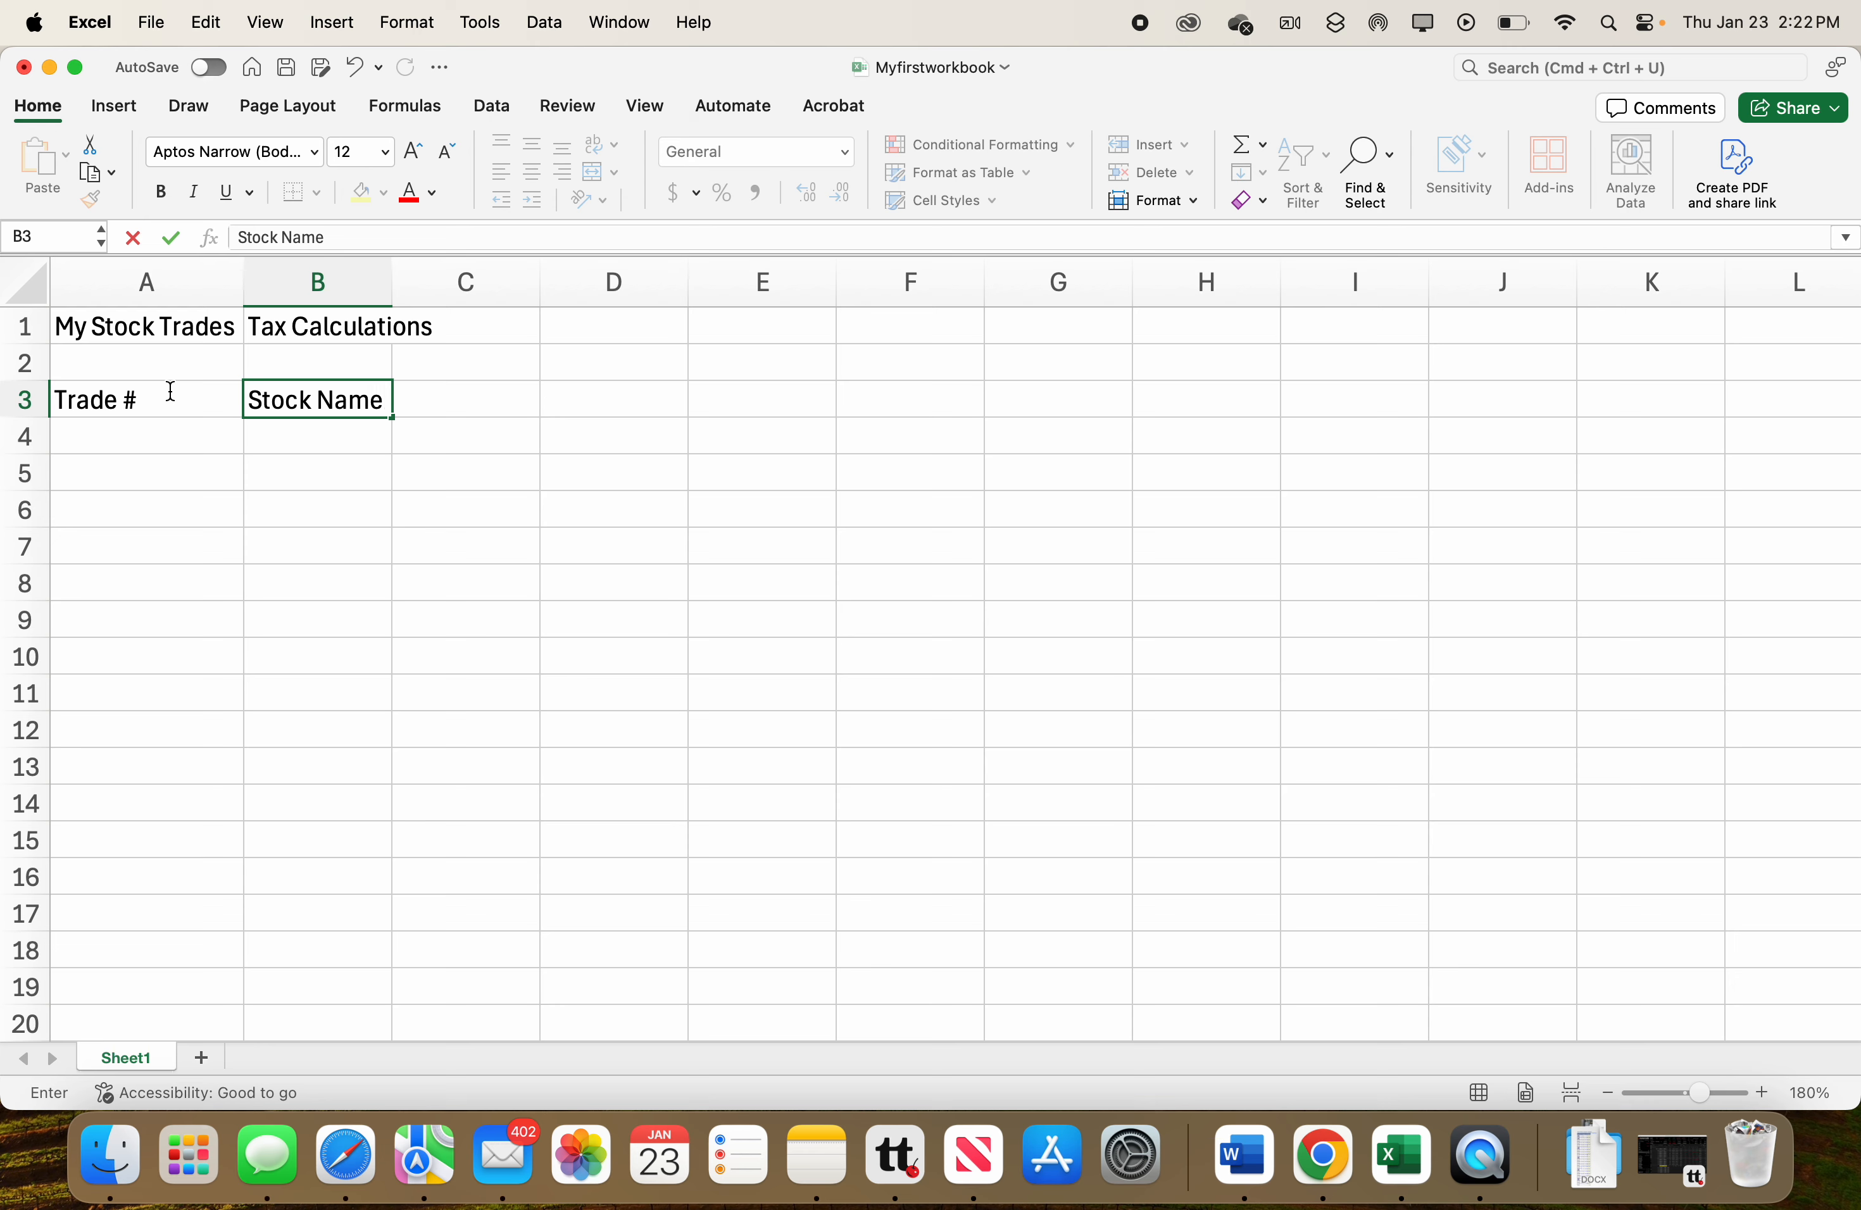
{"action": "key", "text": "Tab"}
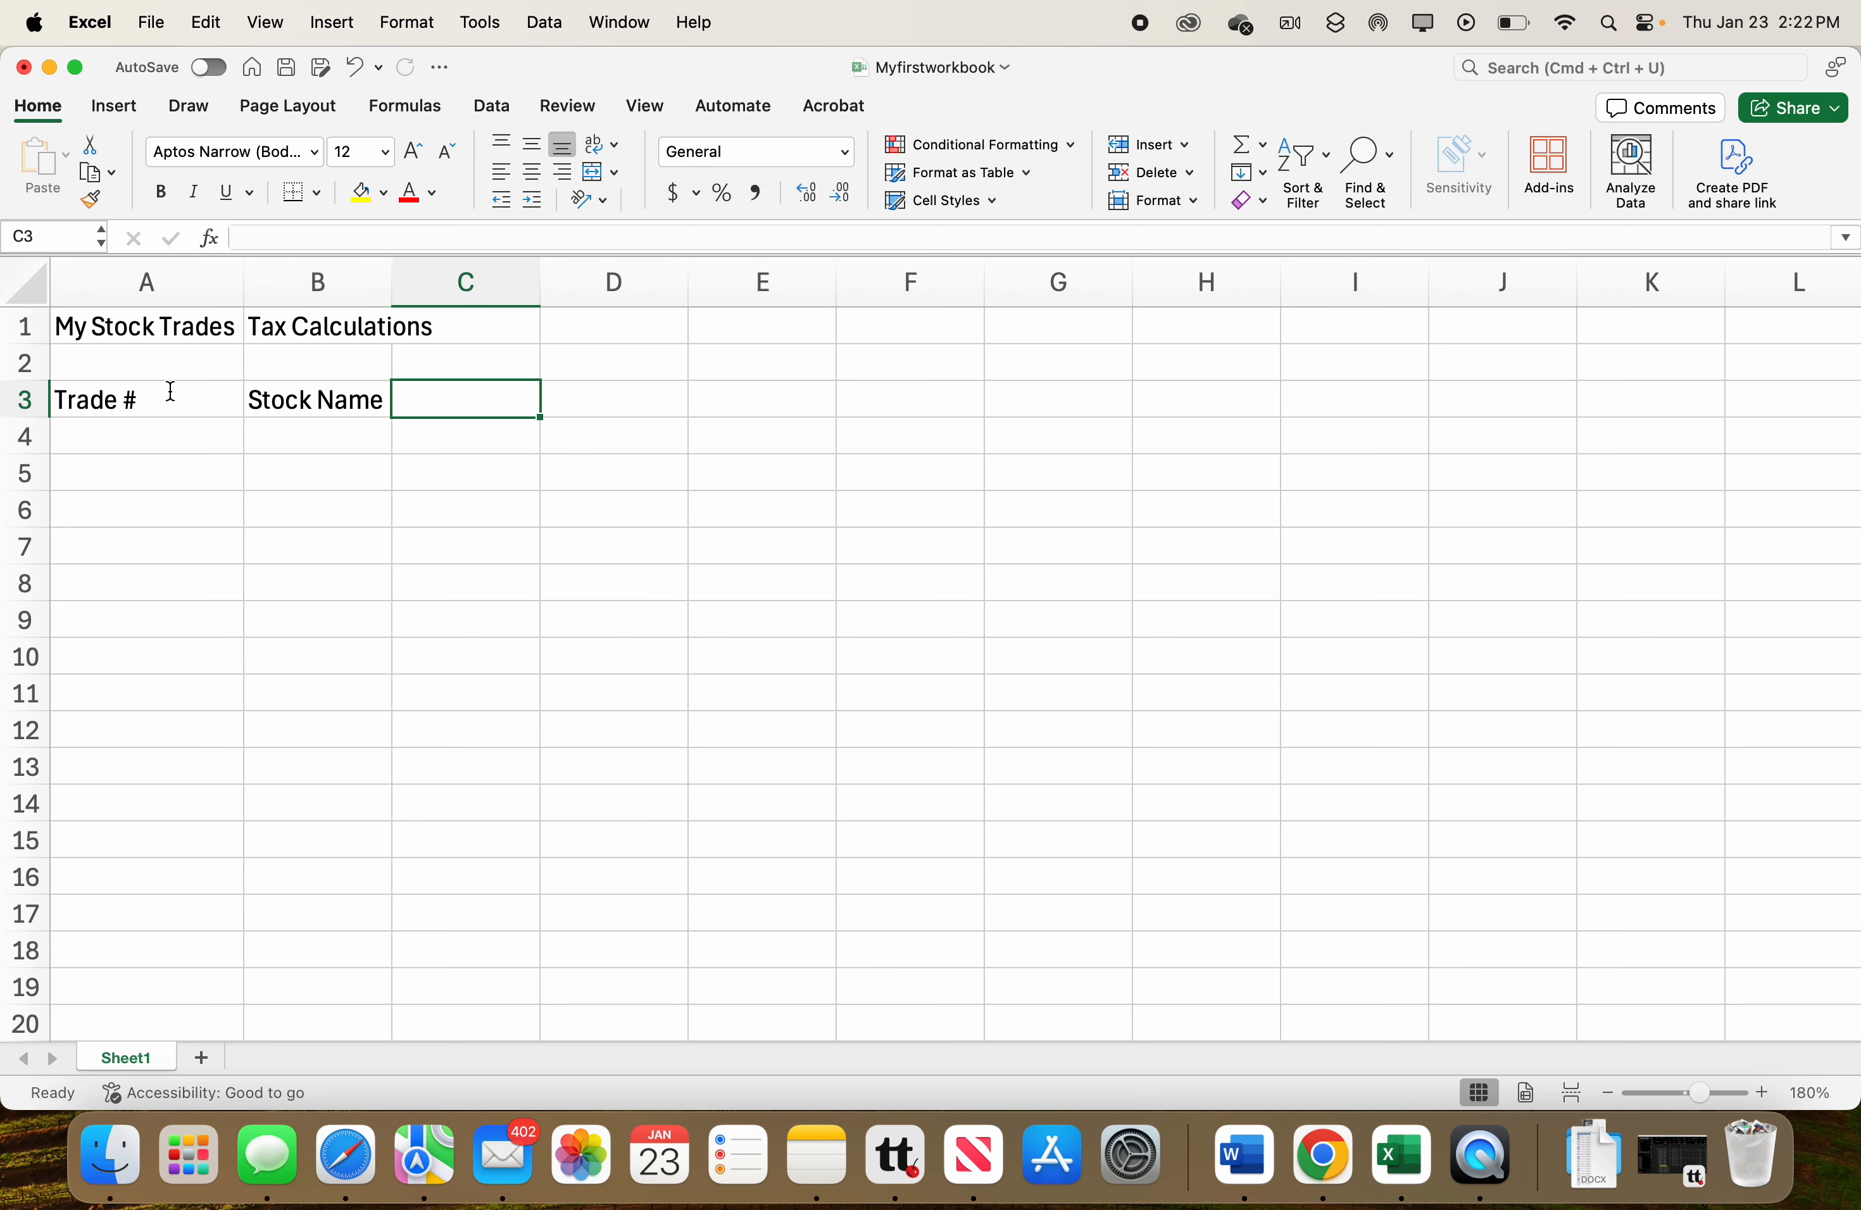
{"action": "type", "text": "P"}
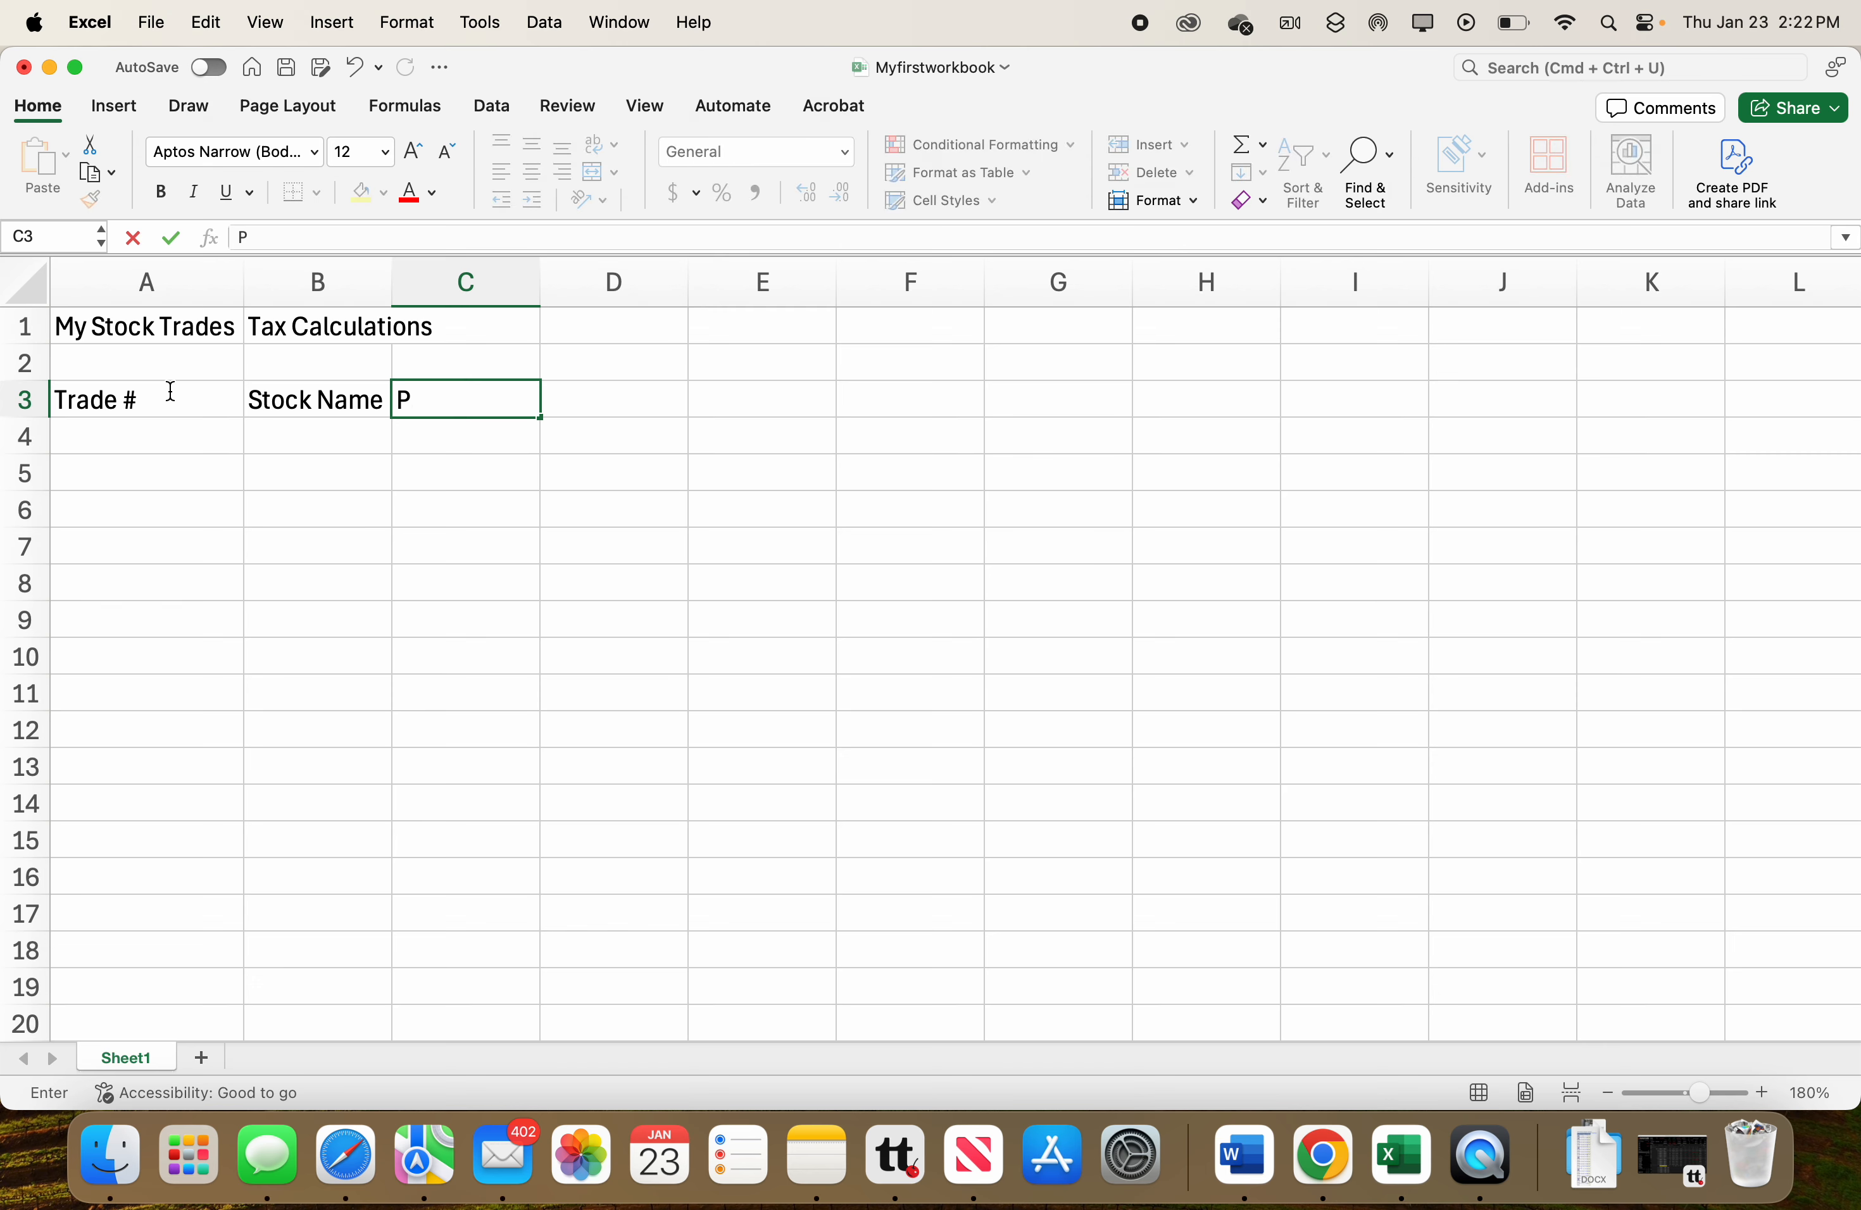
{"action": "type", "text": "urchase Price"}
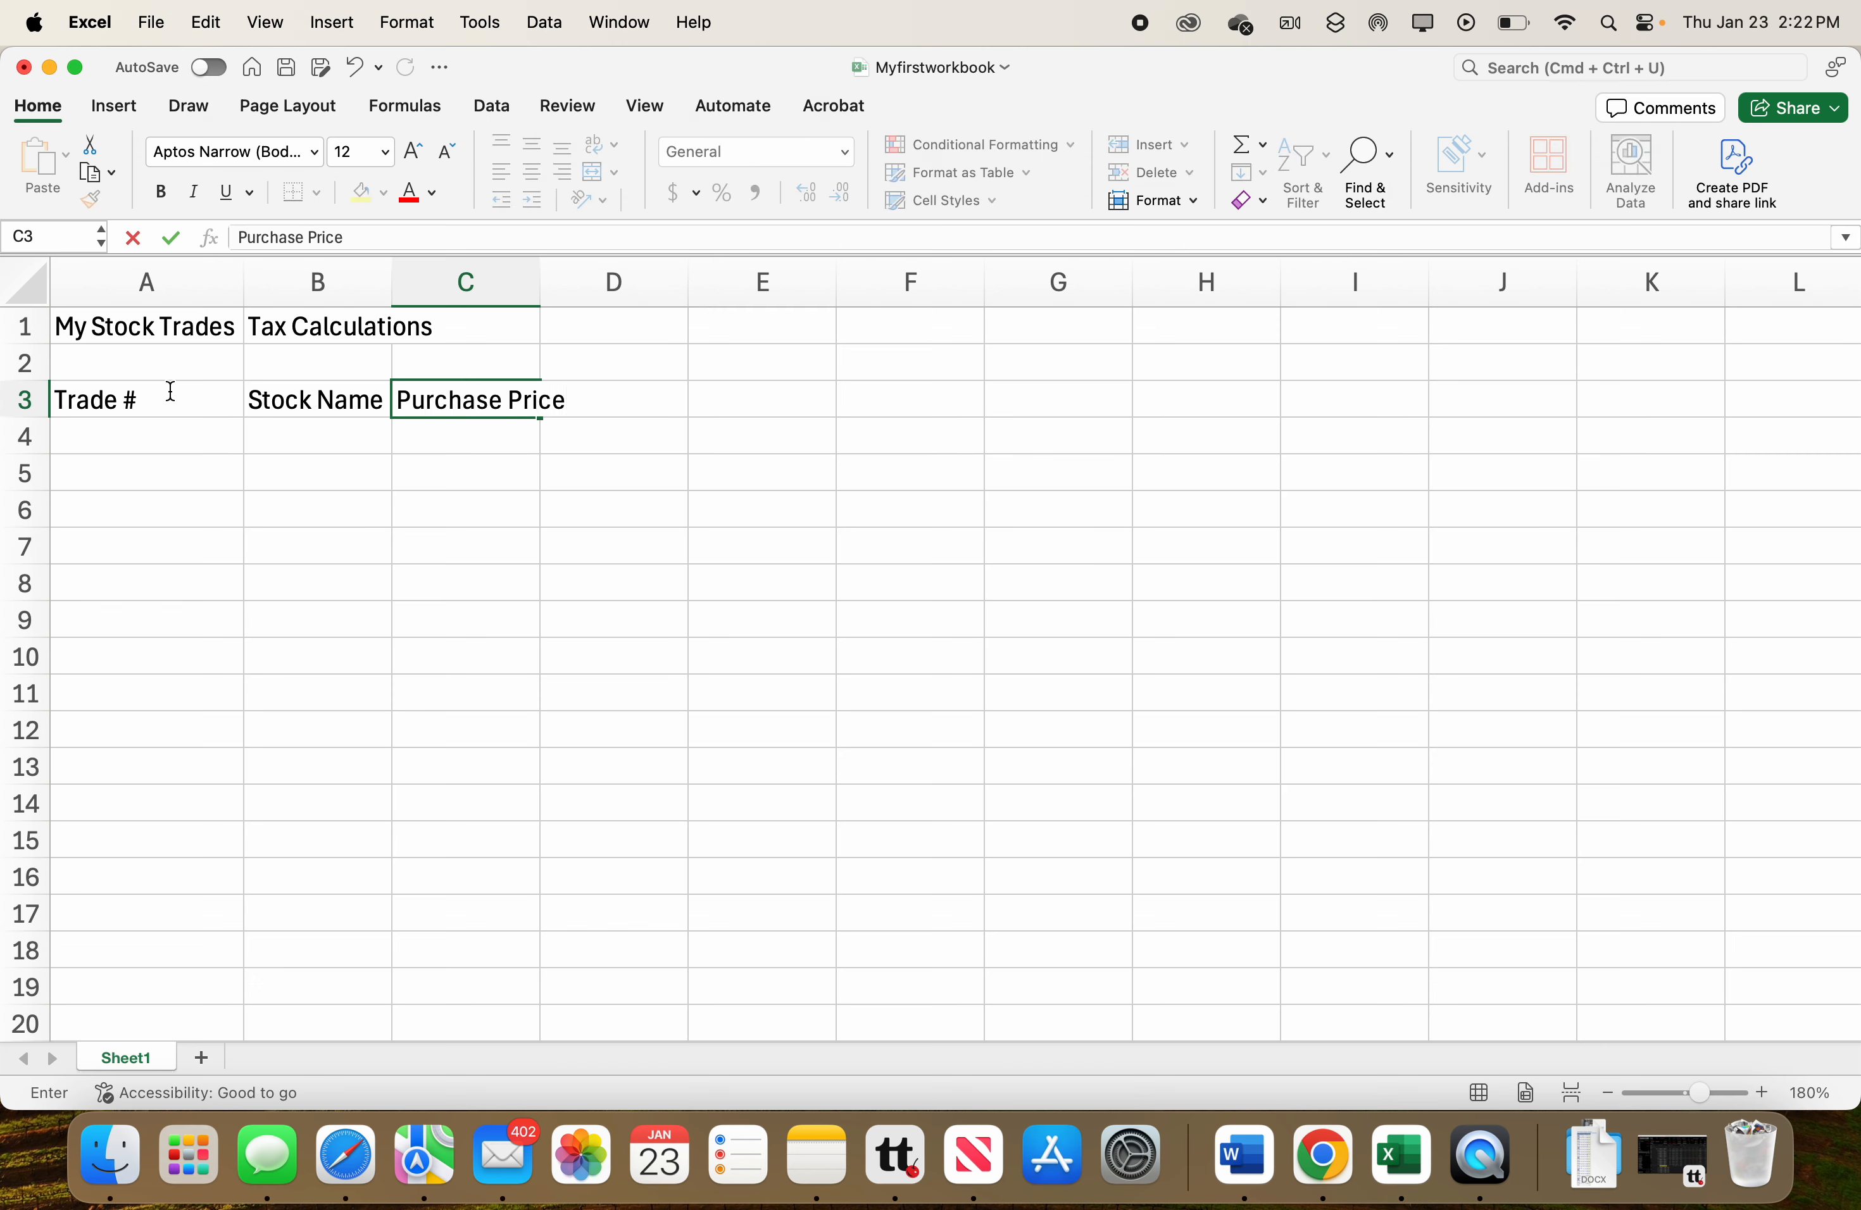
{"action": "key", "text": "Tab"}
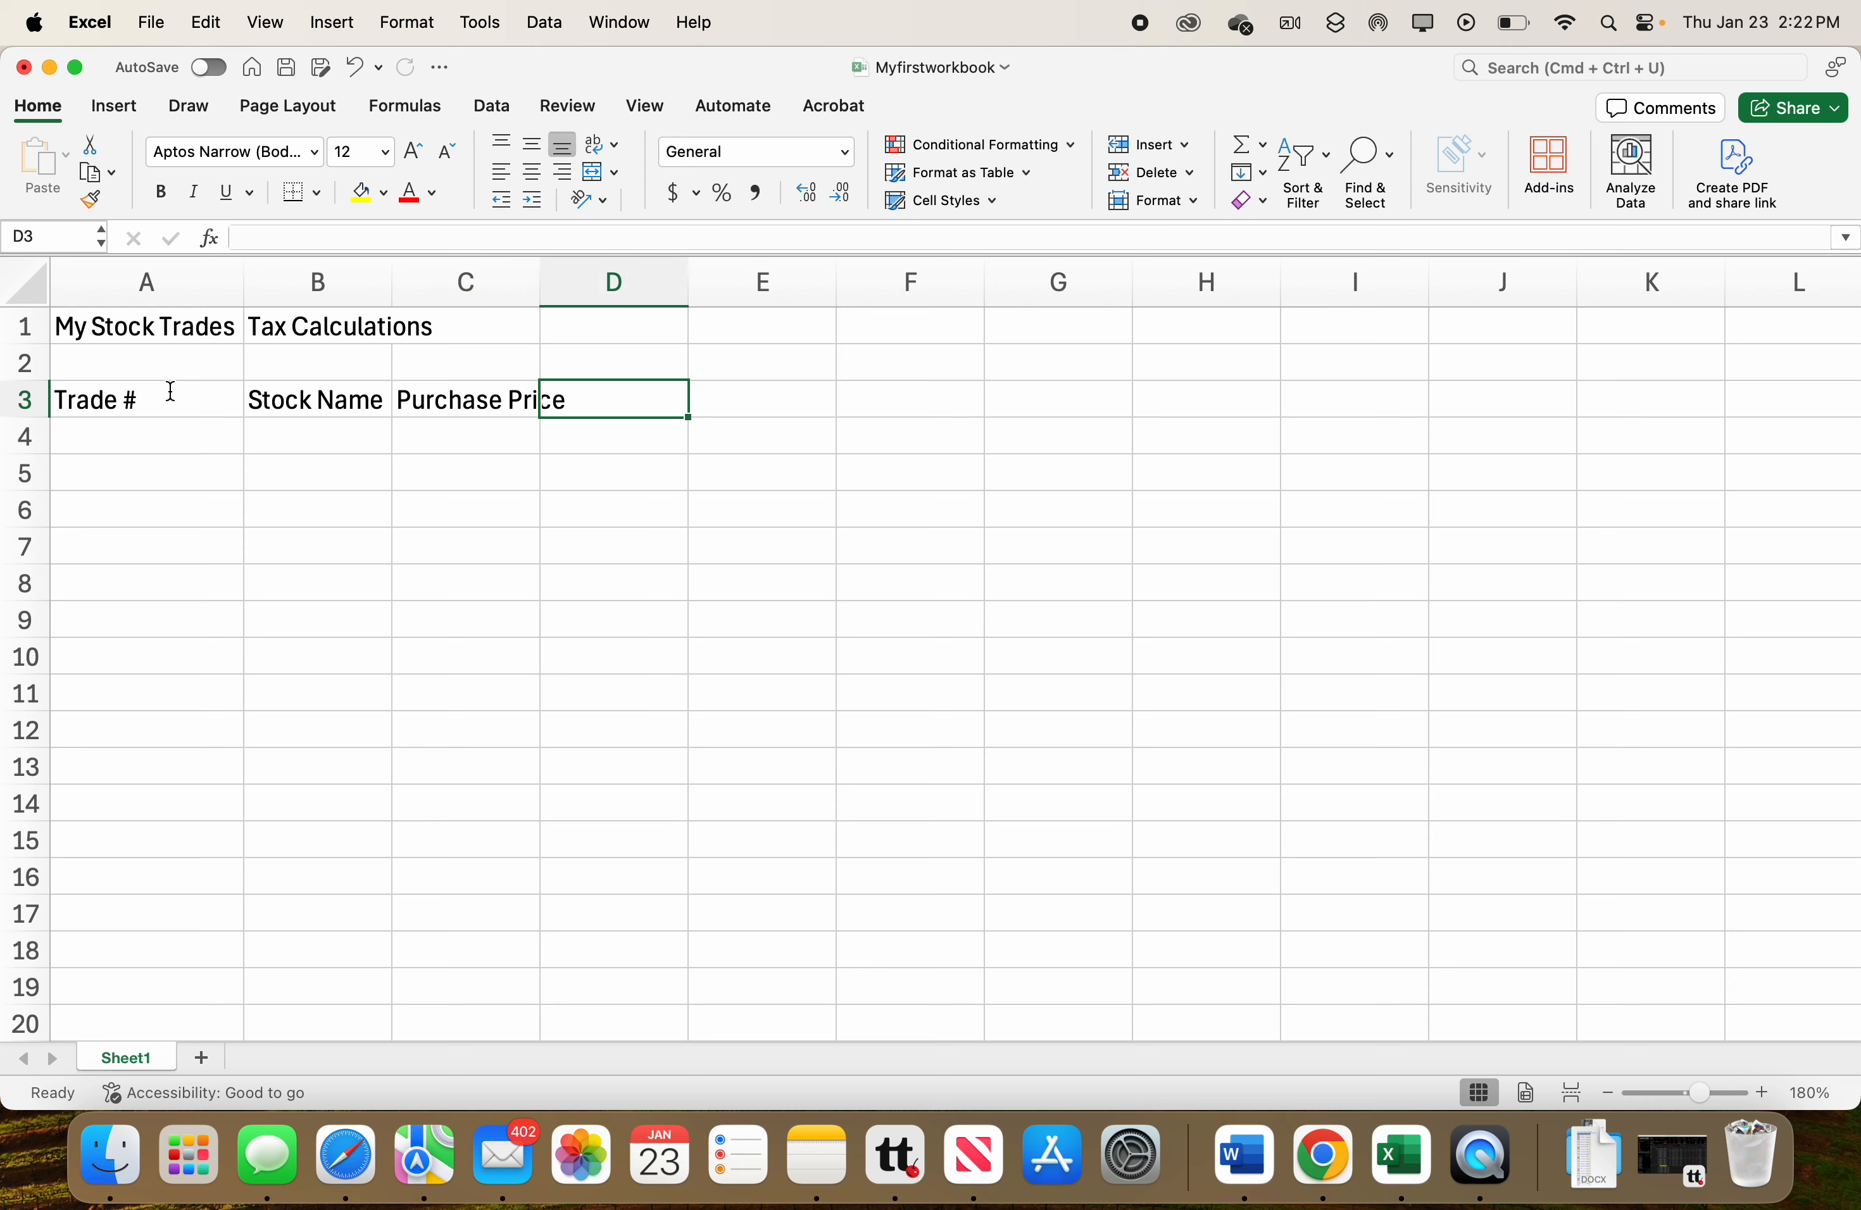
{"action": "type", "text": "Sale Price"}
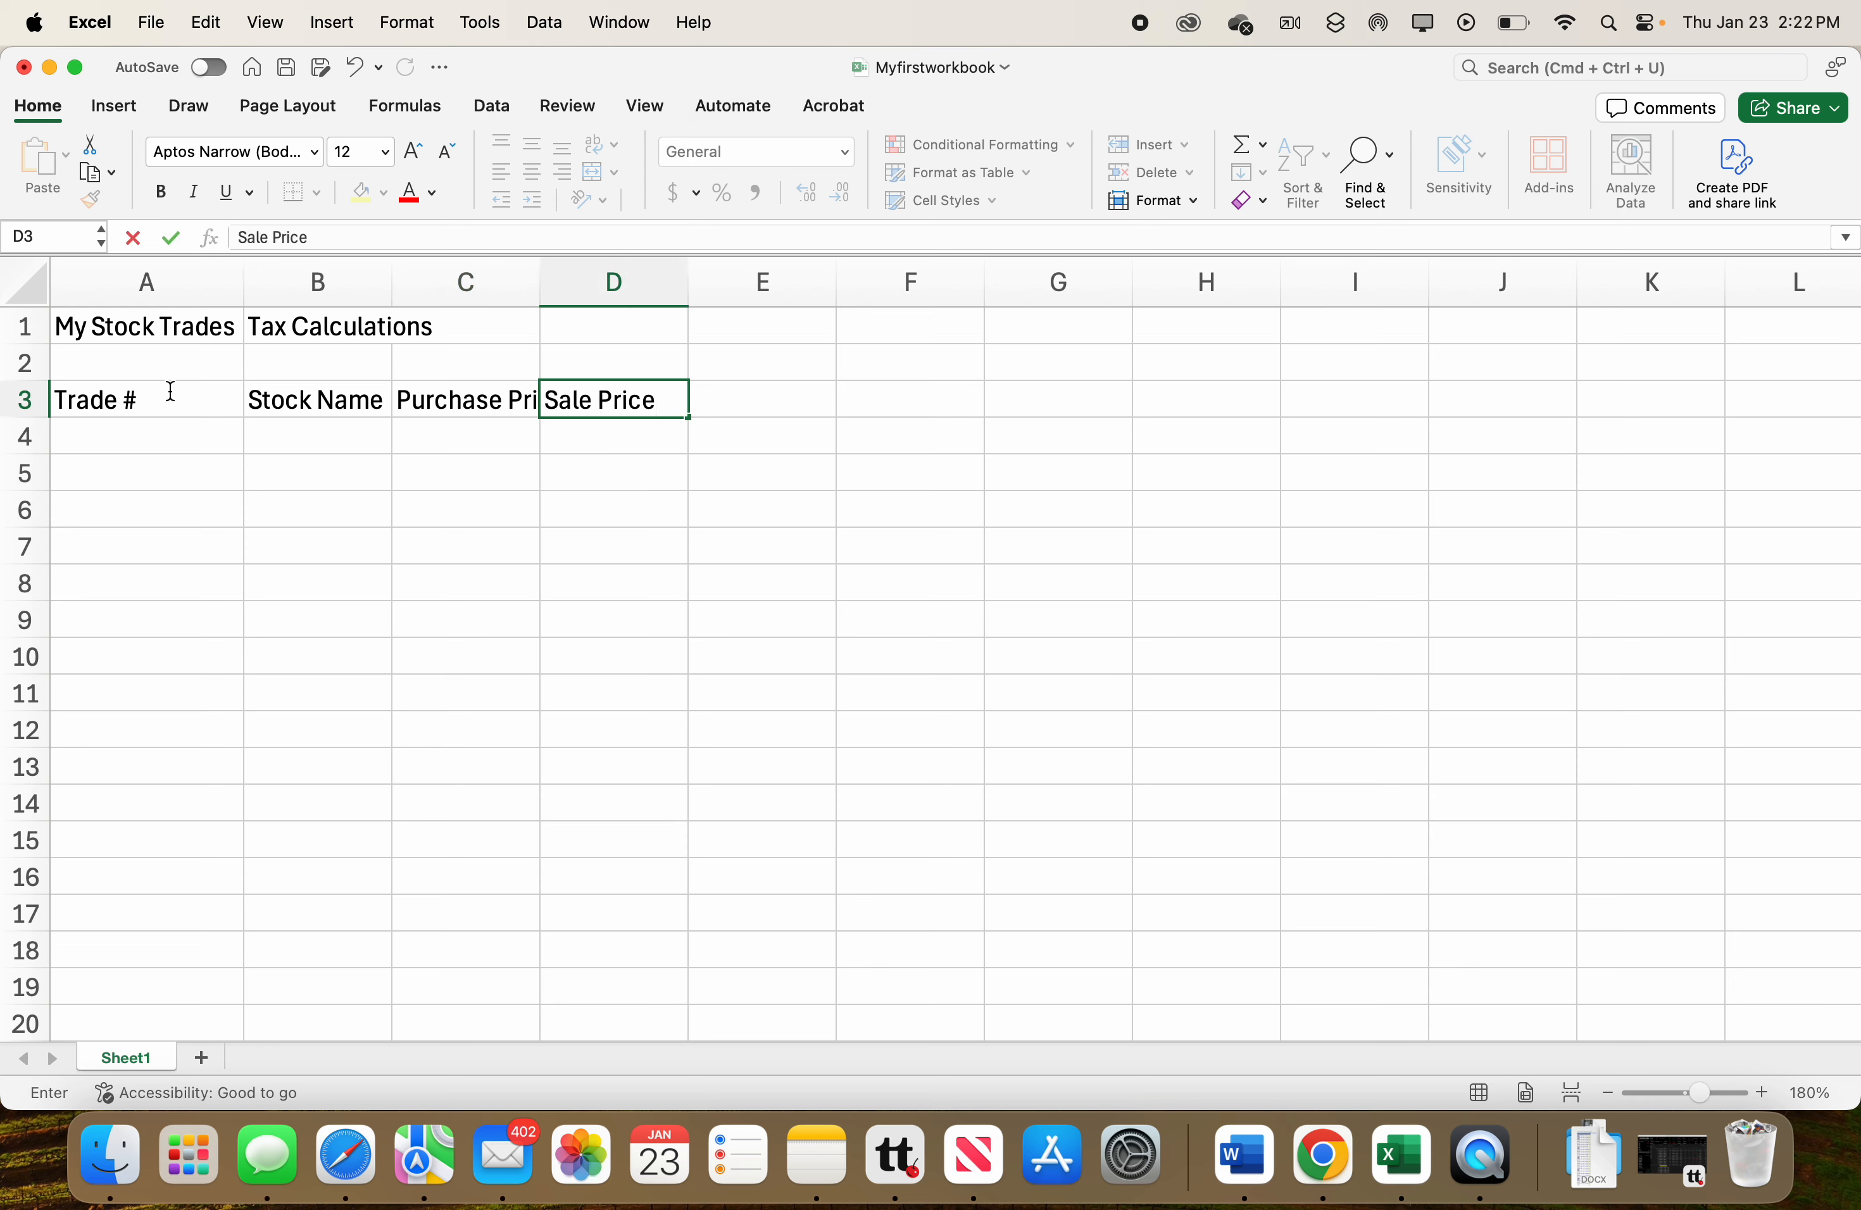
{"action": "key", "text": "Tab"}
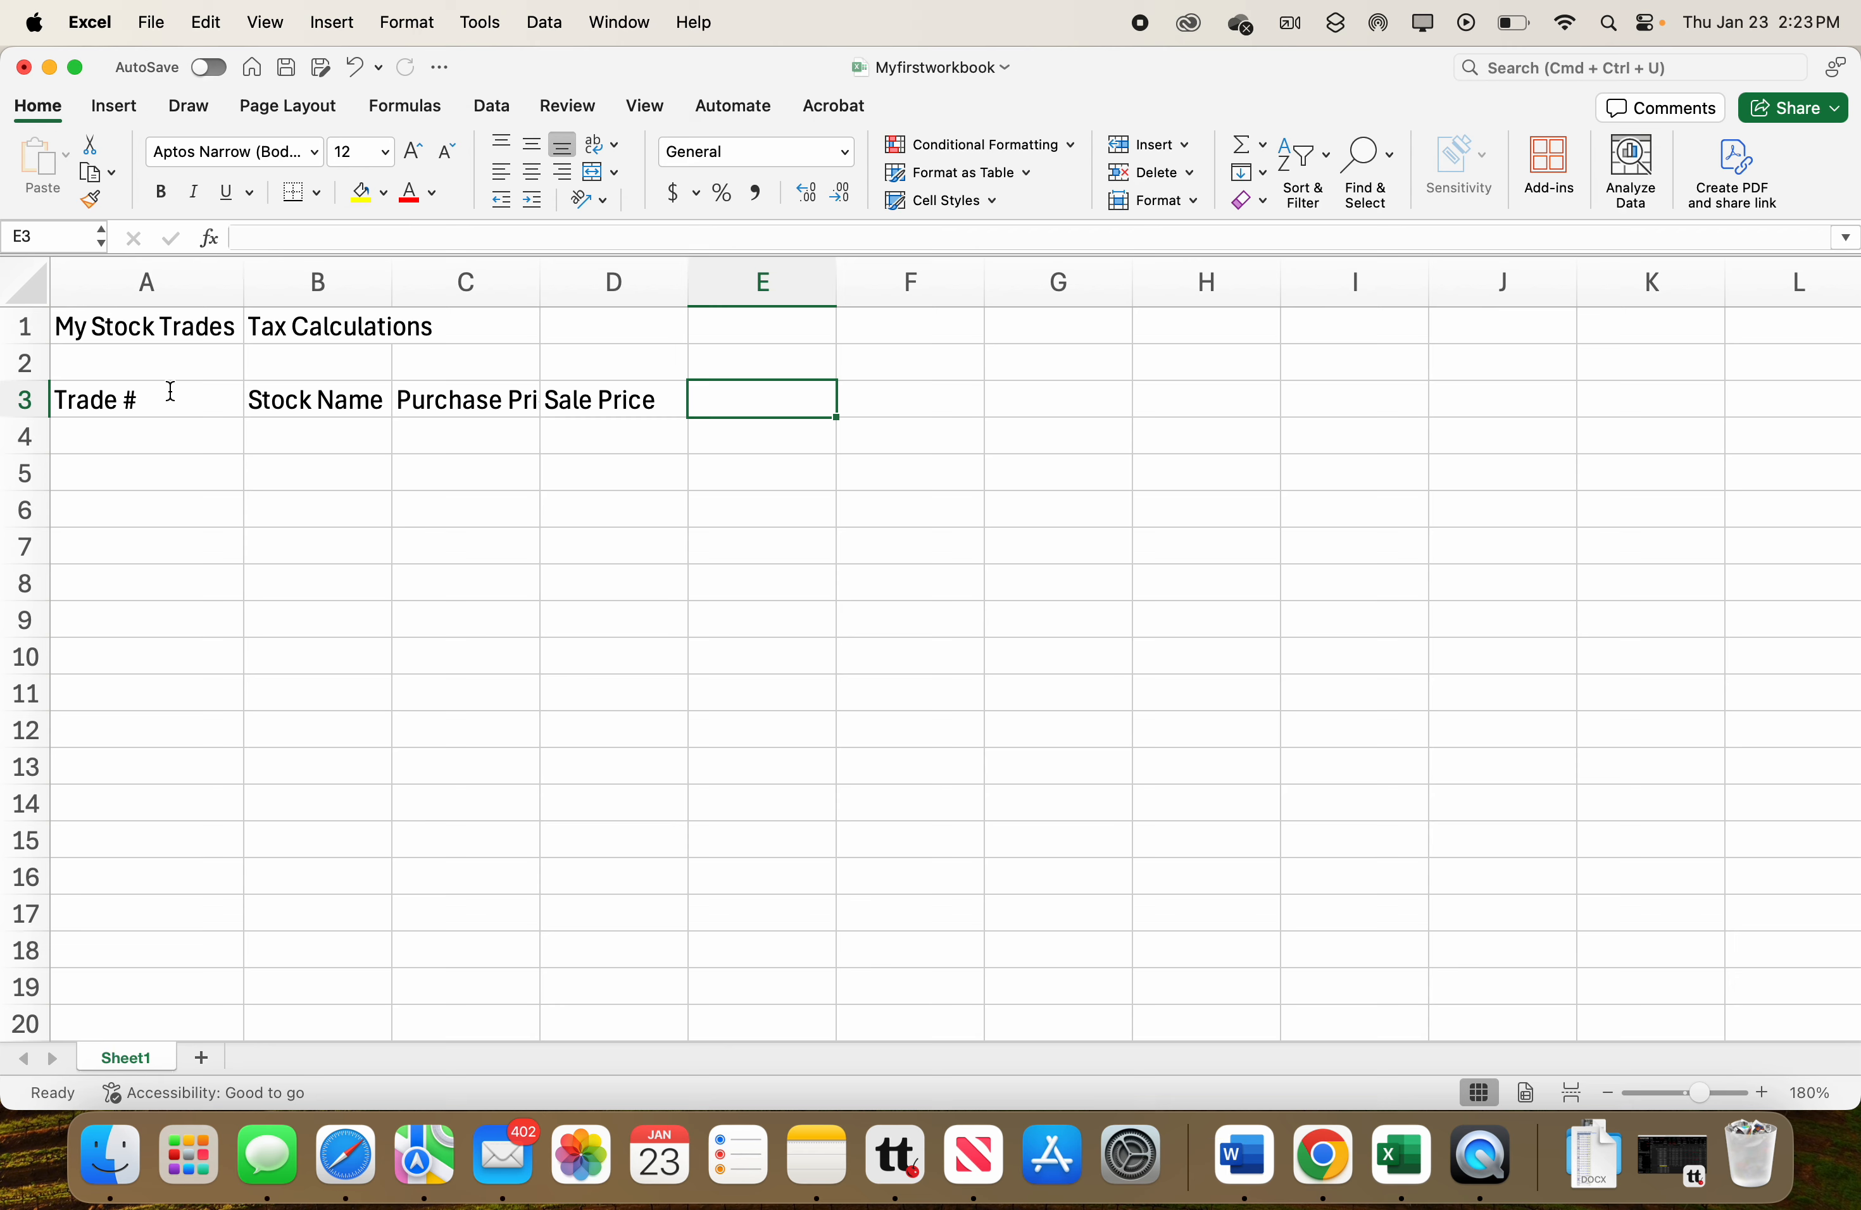
{"action": "type", "text": "Capital Gains"}
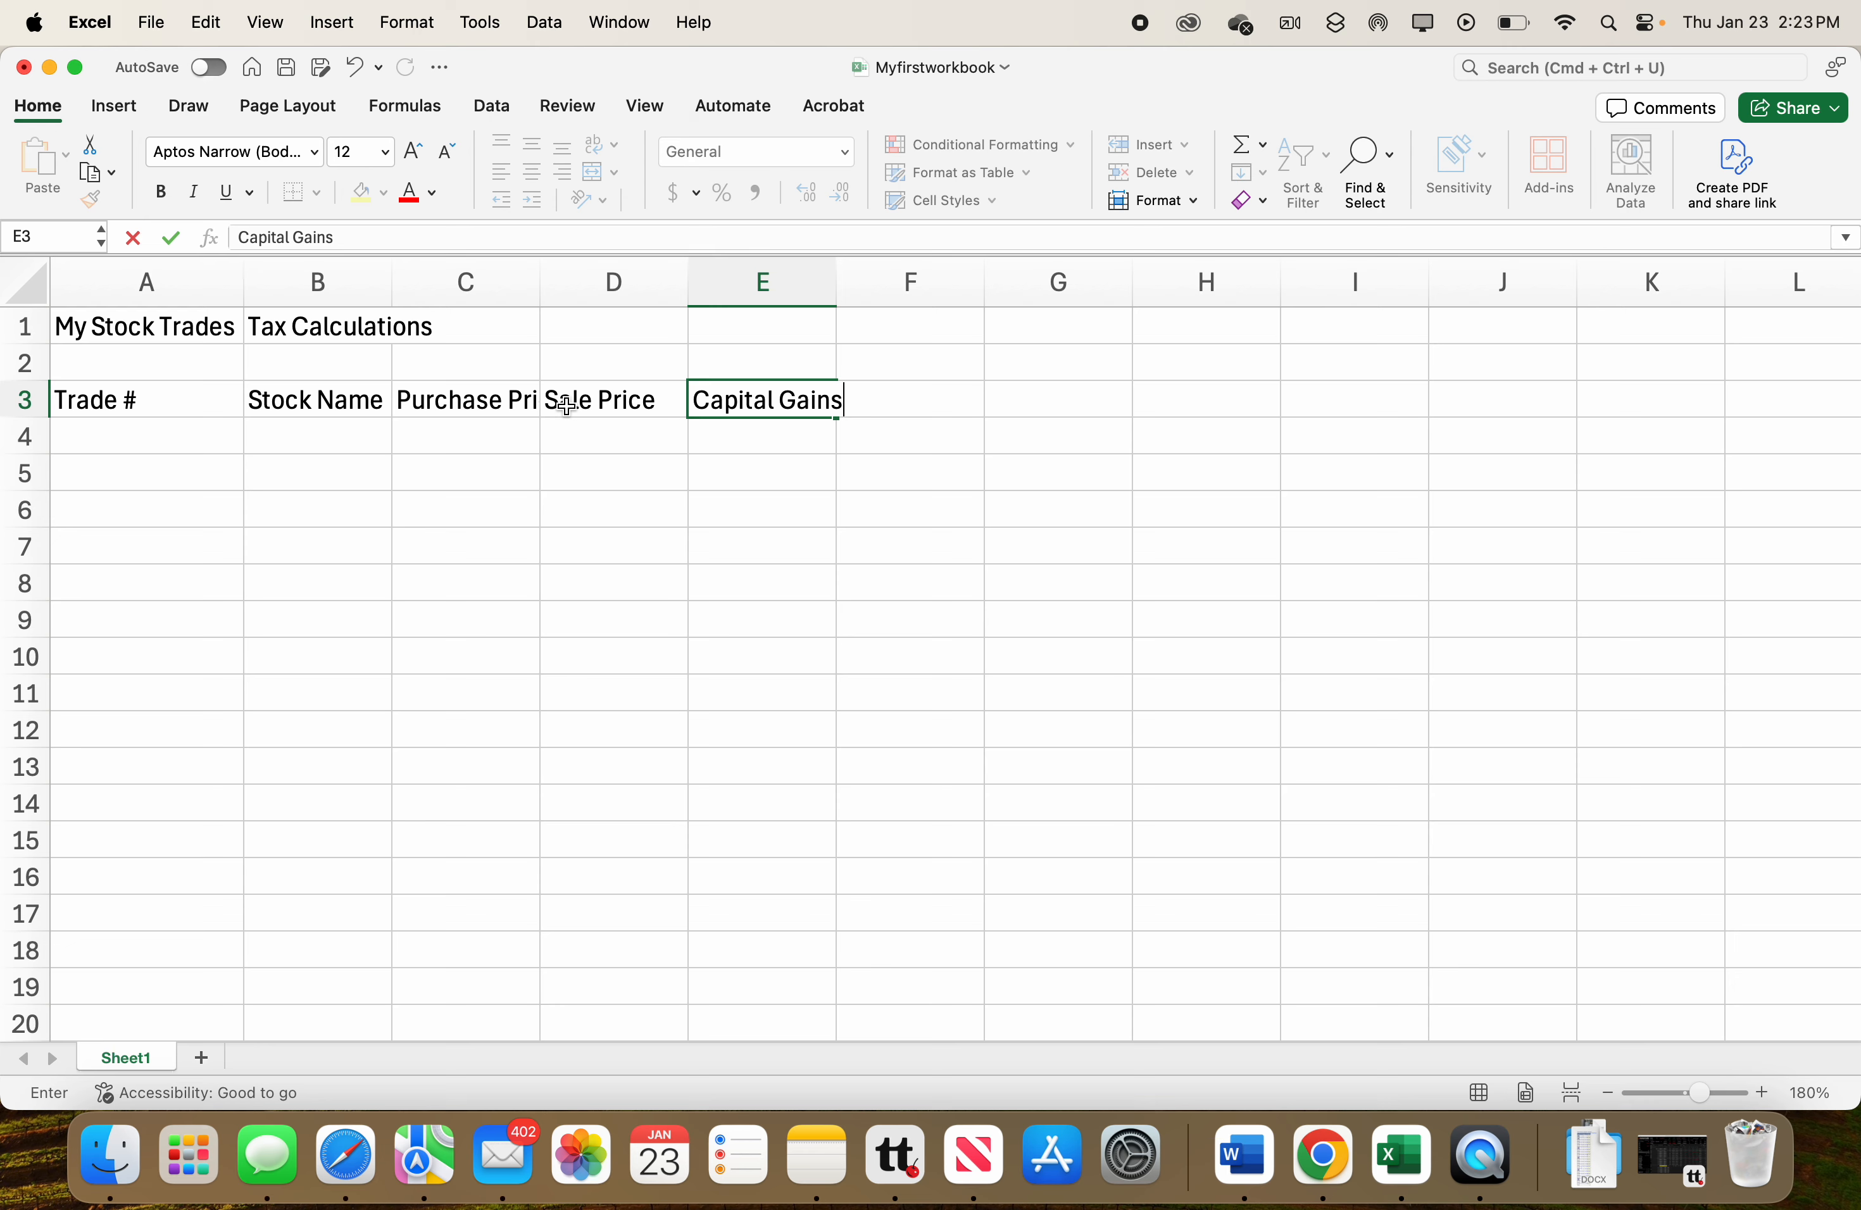
AutoFit column C so the Purchase Price heading fits.
{"action": "left_click", "coordinate": [515, 403]}
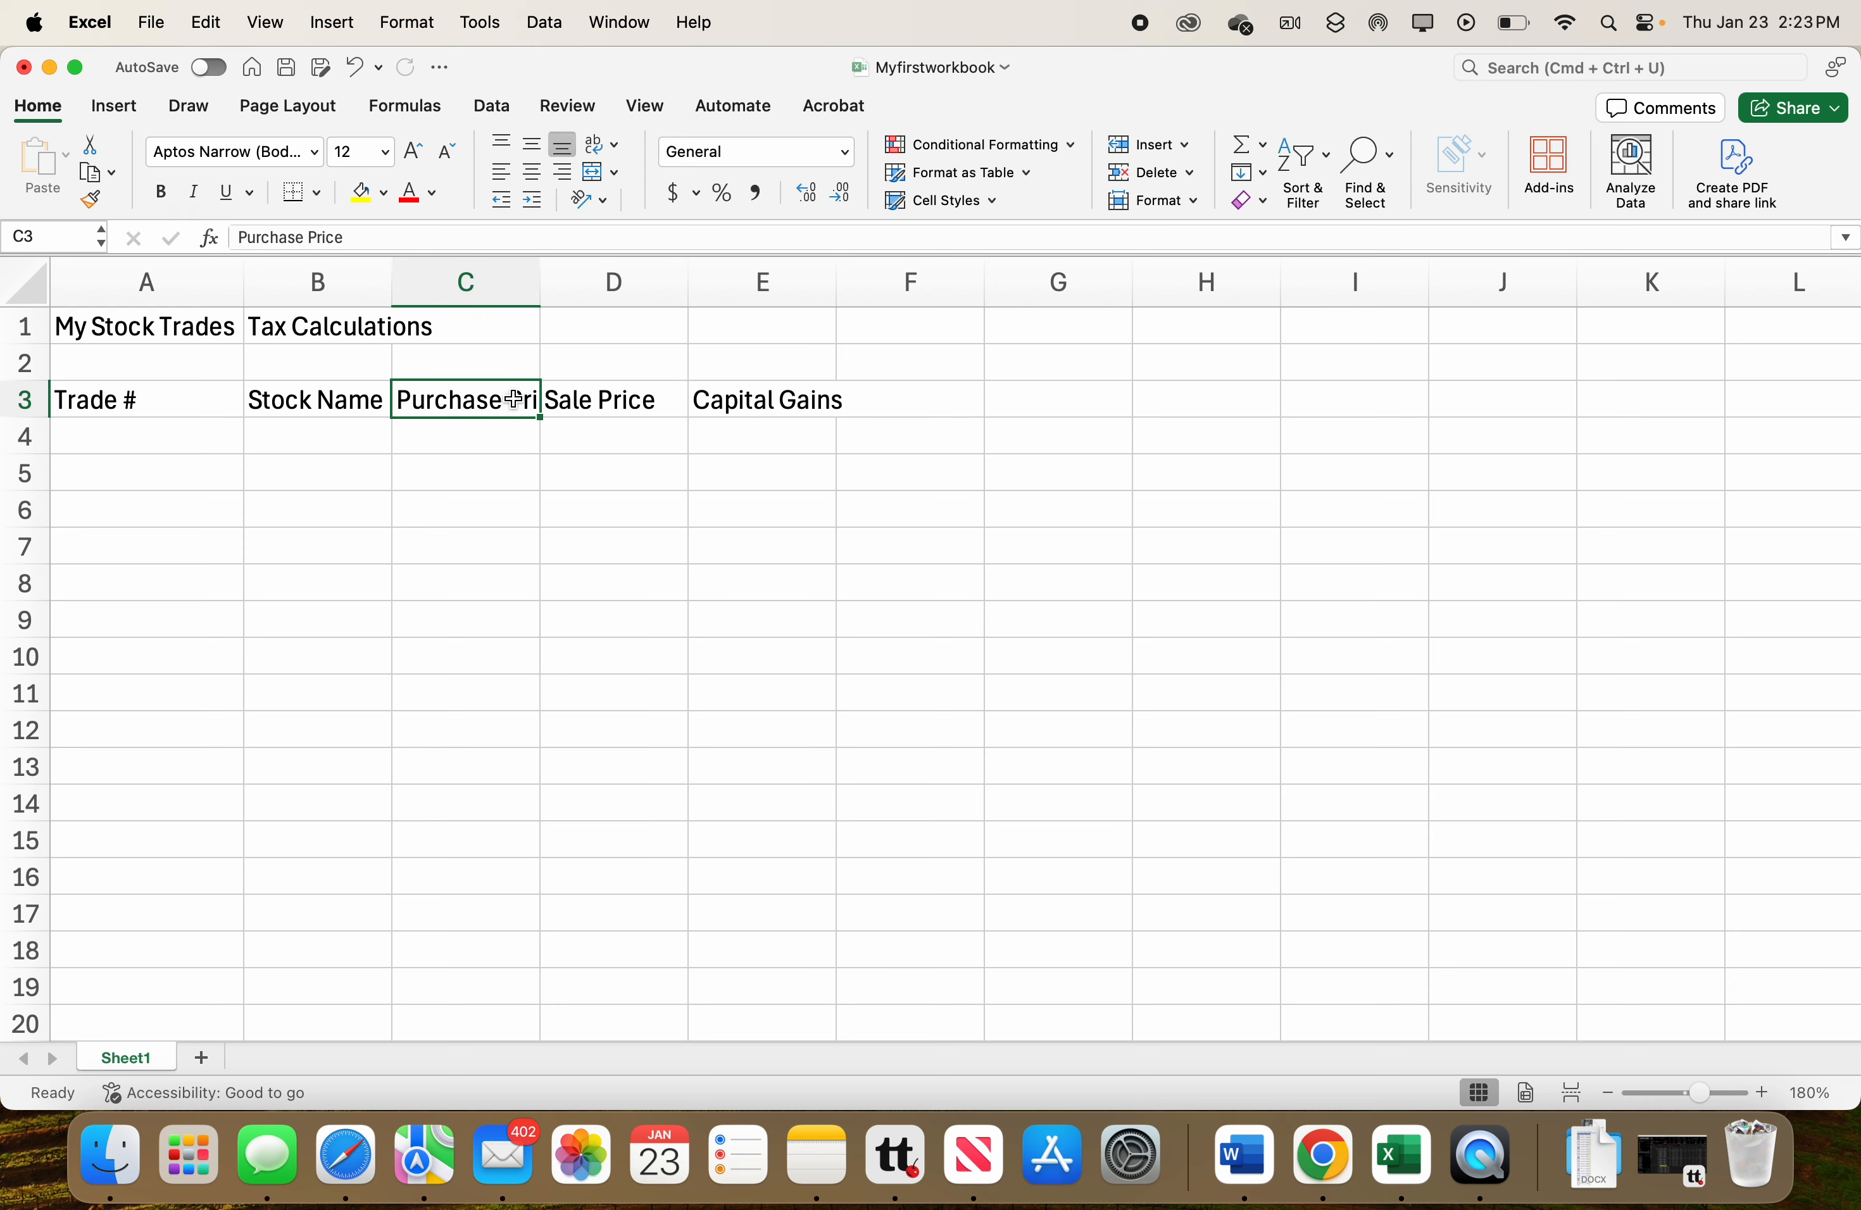
{"action": "double_click", "coordinate": [540, 280]}
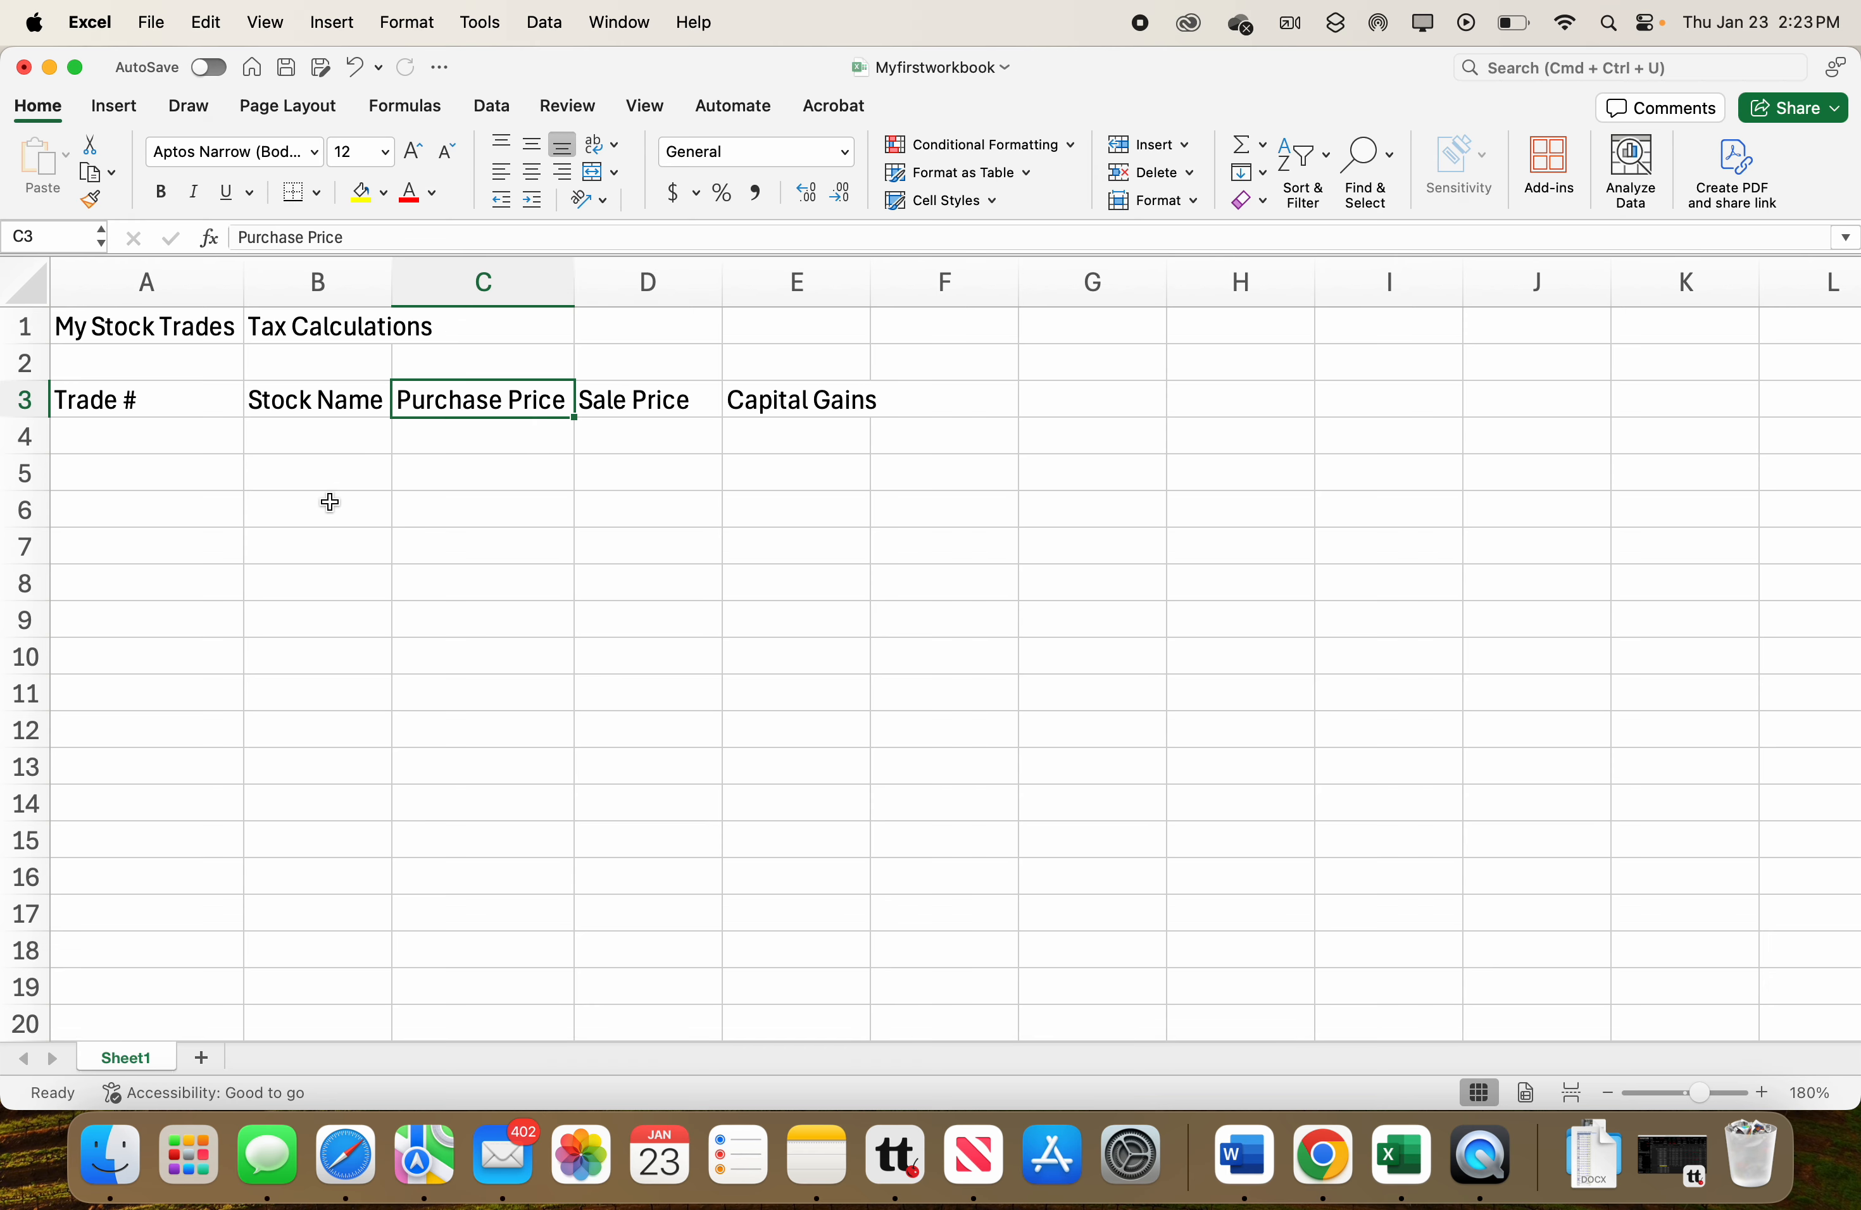
Enter the first trade in row 4: trade 1, stock TSLA, purchase price 150 and sale price 200.
{"action": "left_click", "coordinate": [171, 440]}
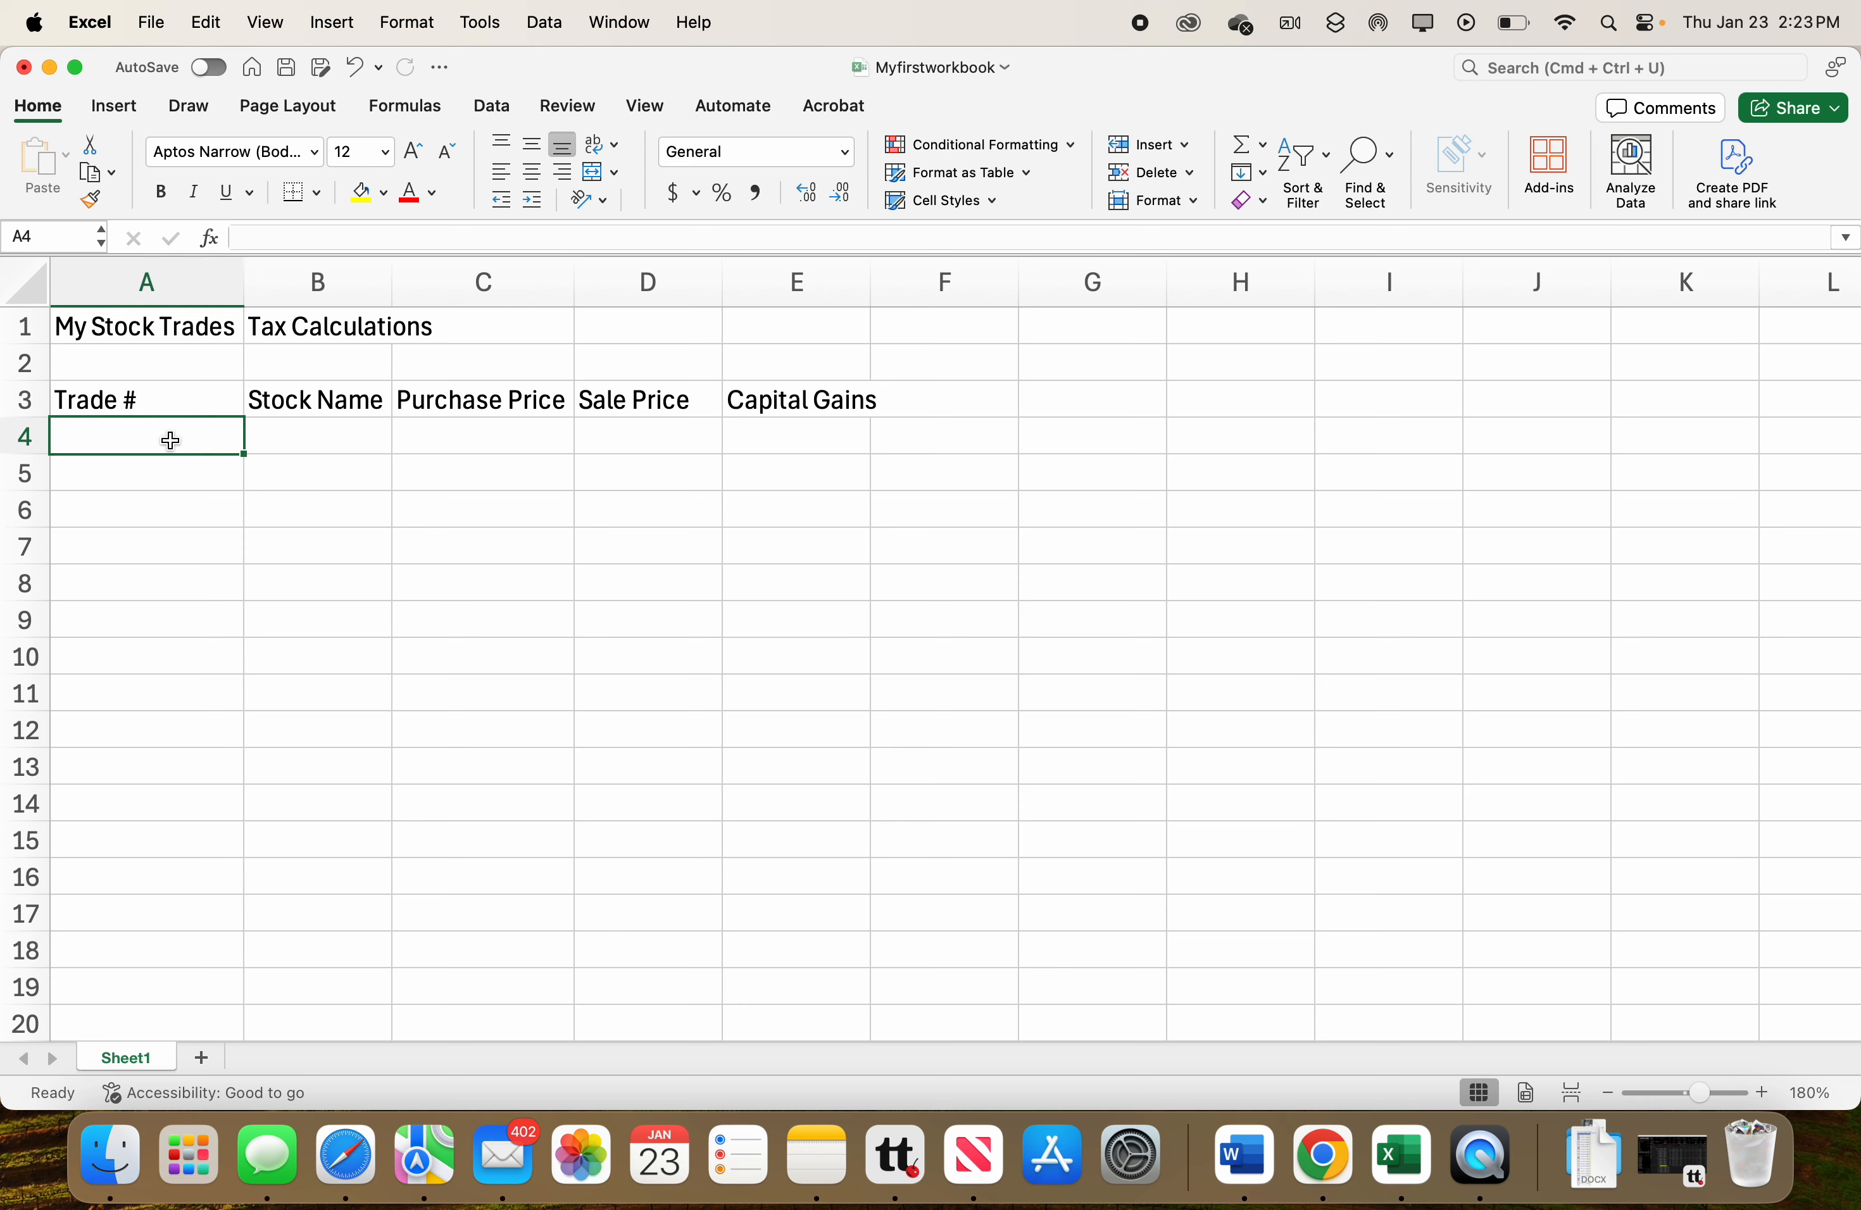
{"action": "type", "text": "1"}
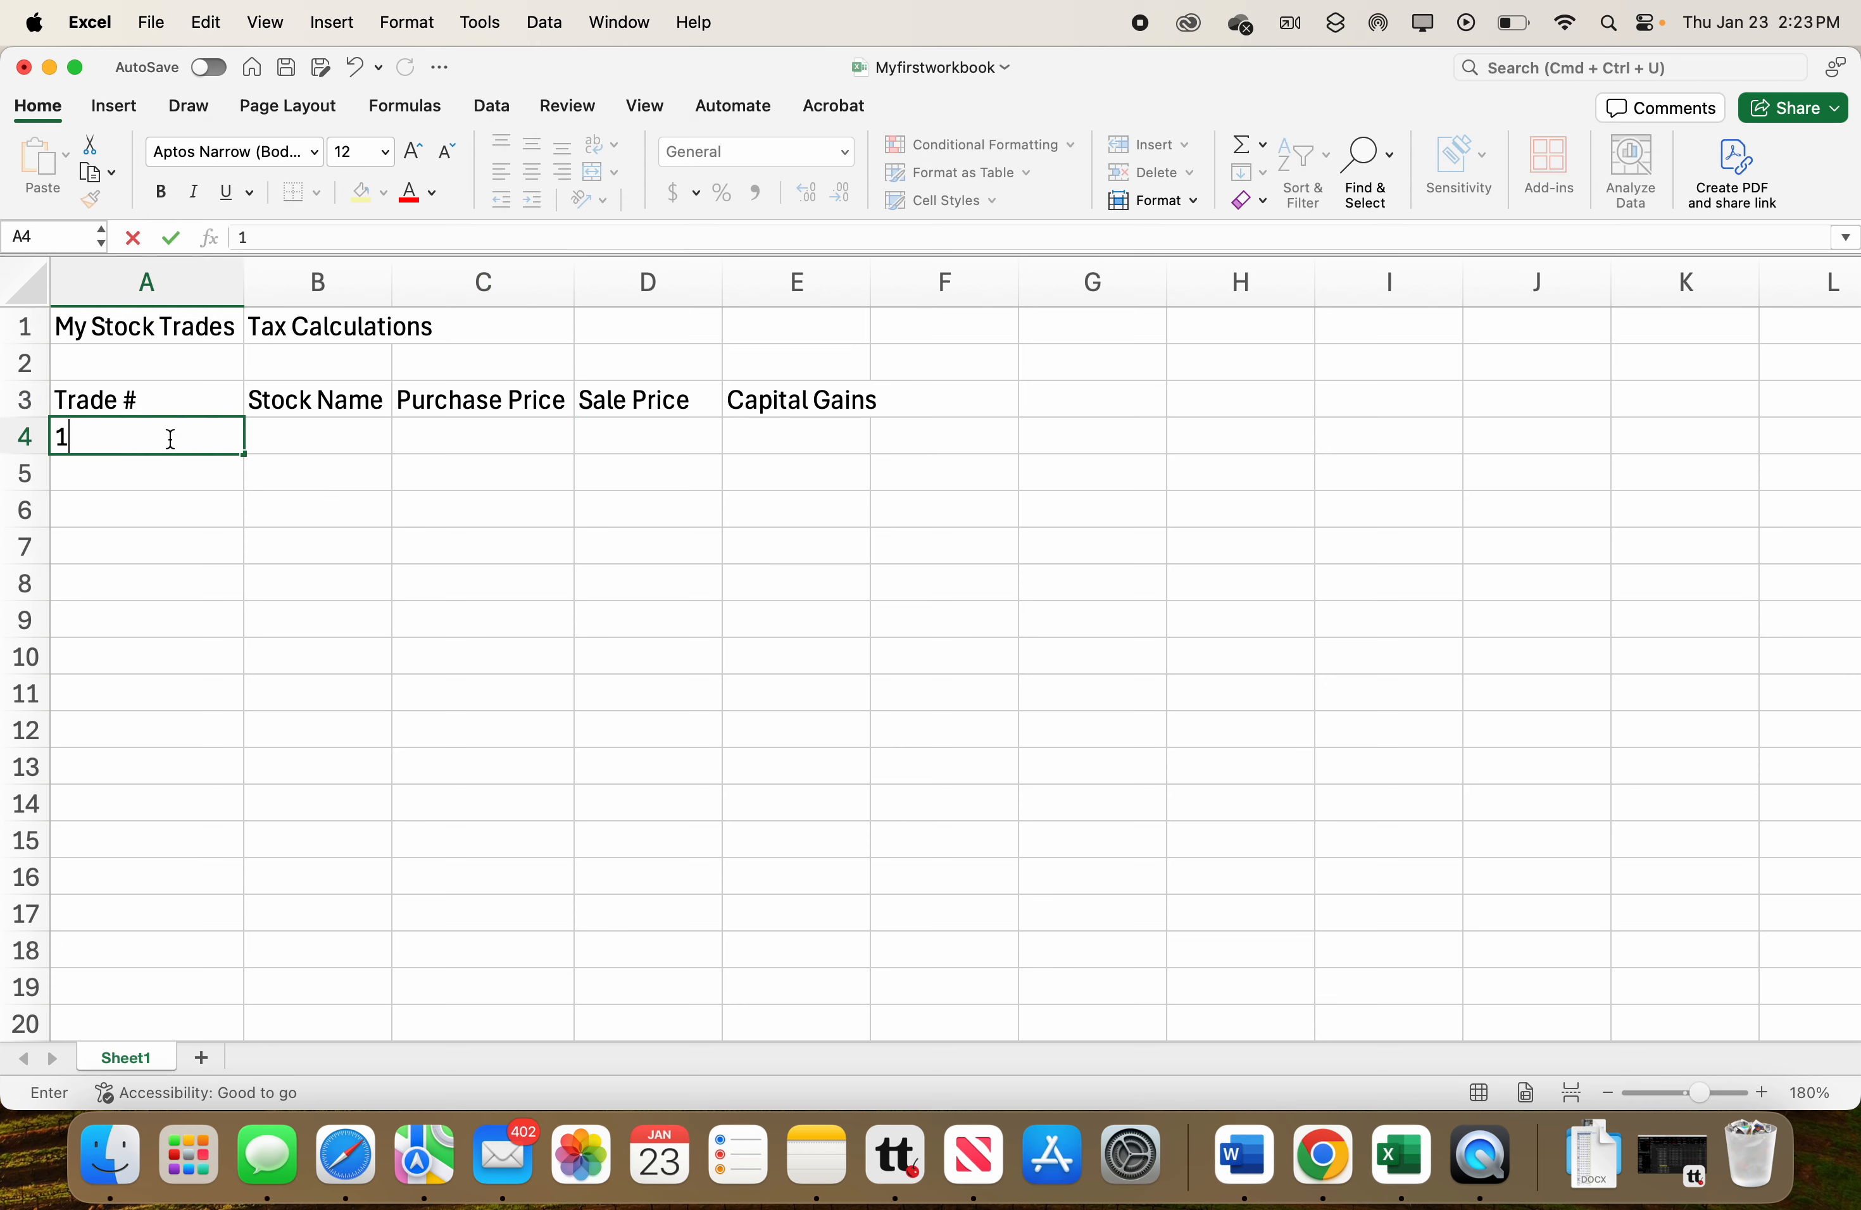
{"action": "left_click", "coordinate": [281, 440]}
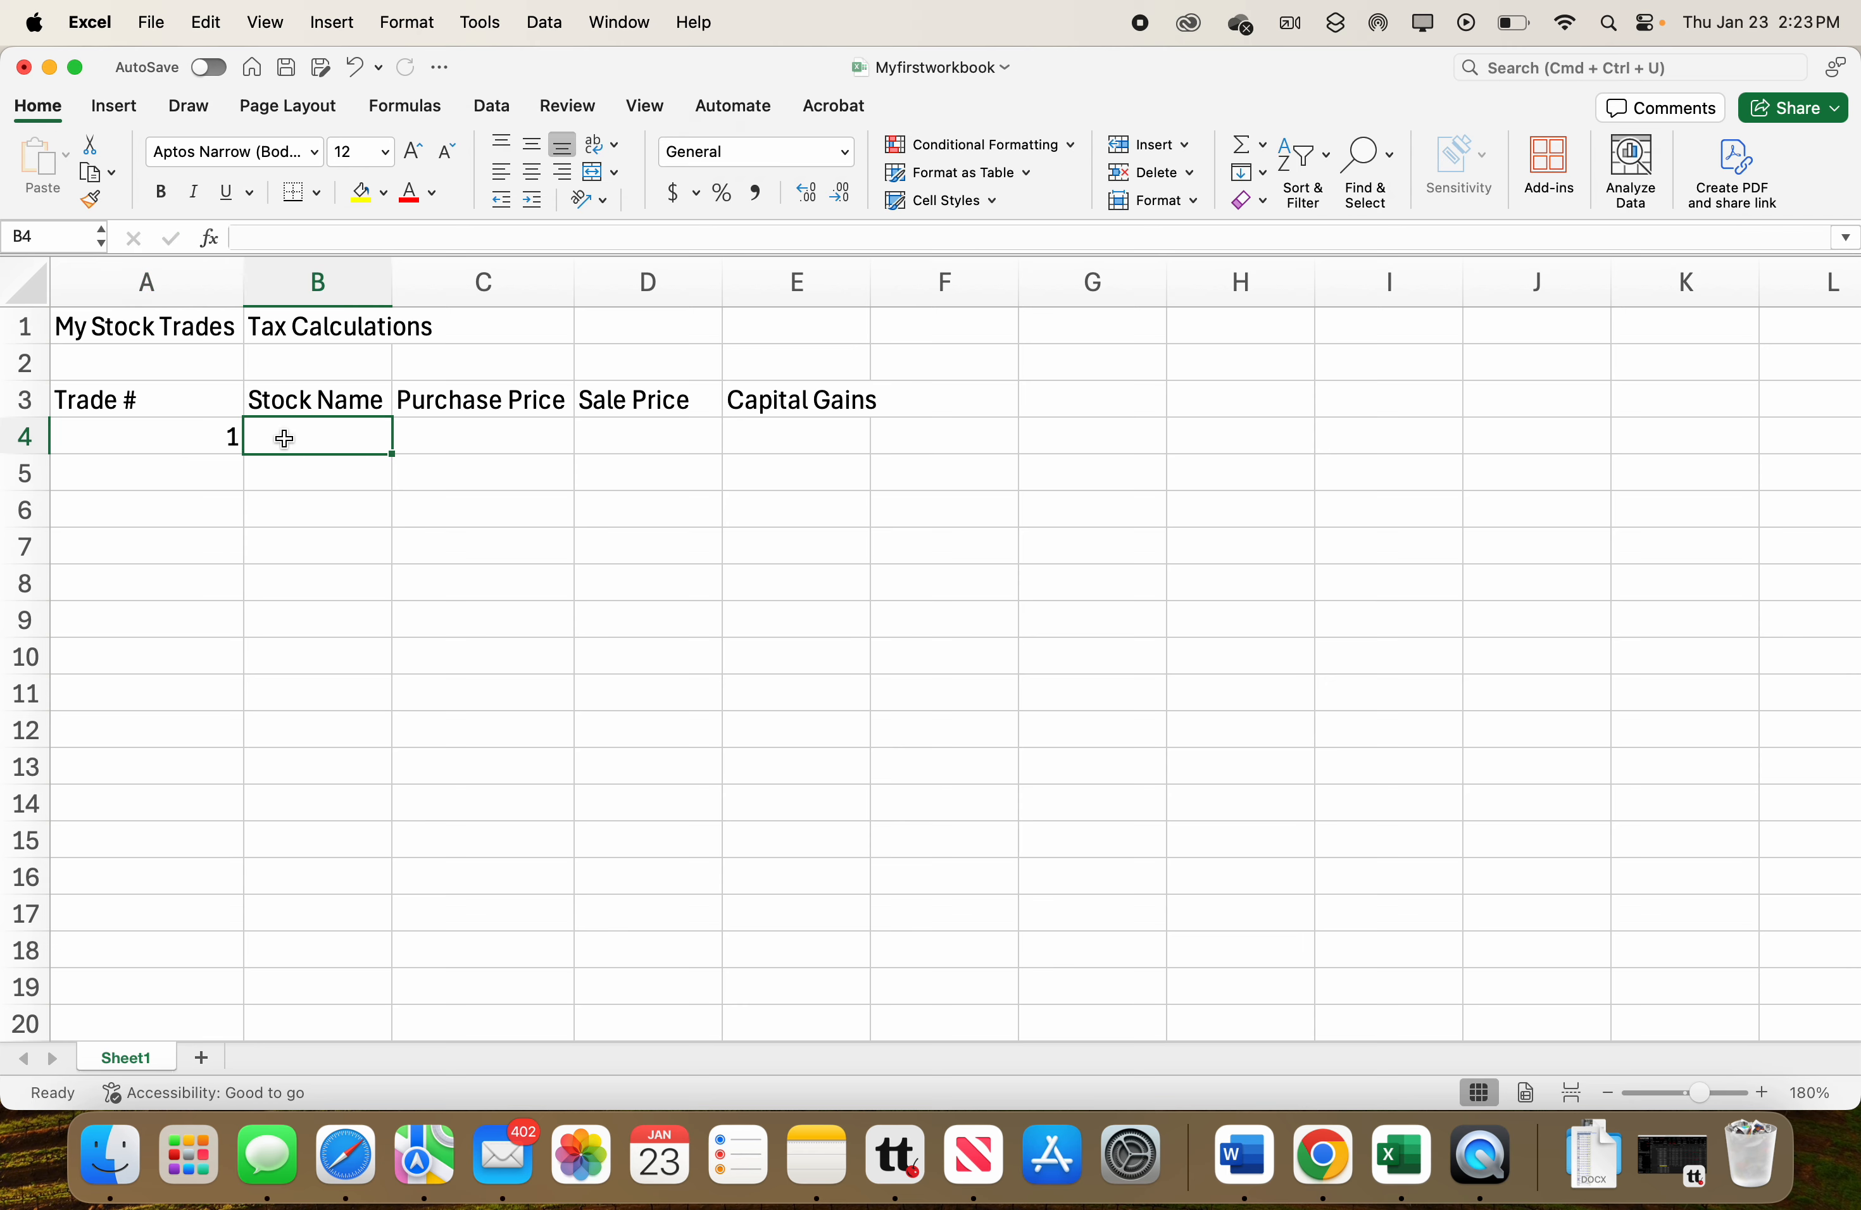
{"action": "type", "text": "TS"}
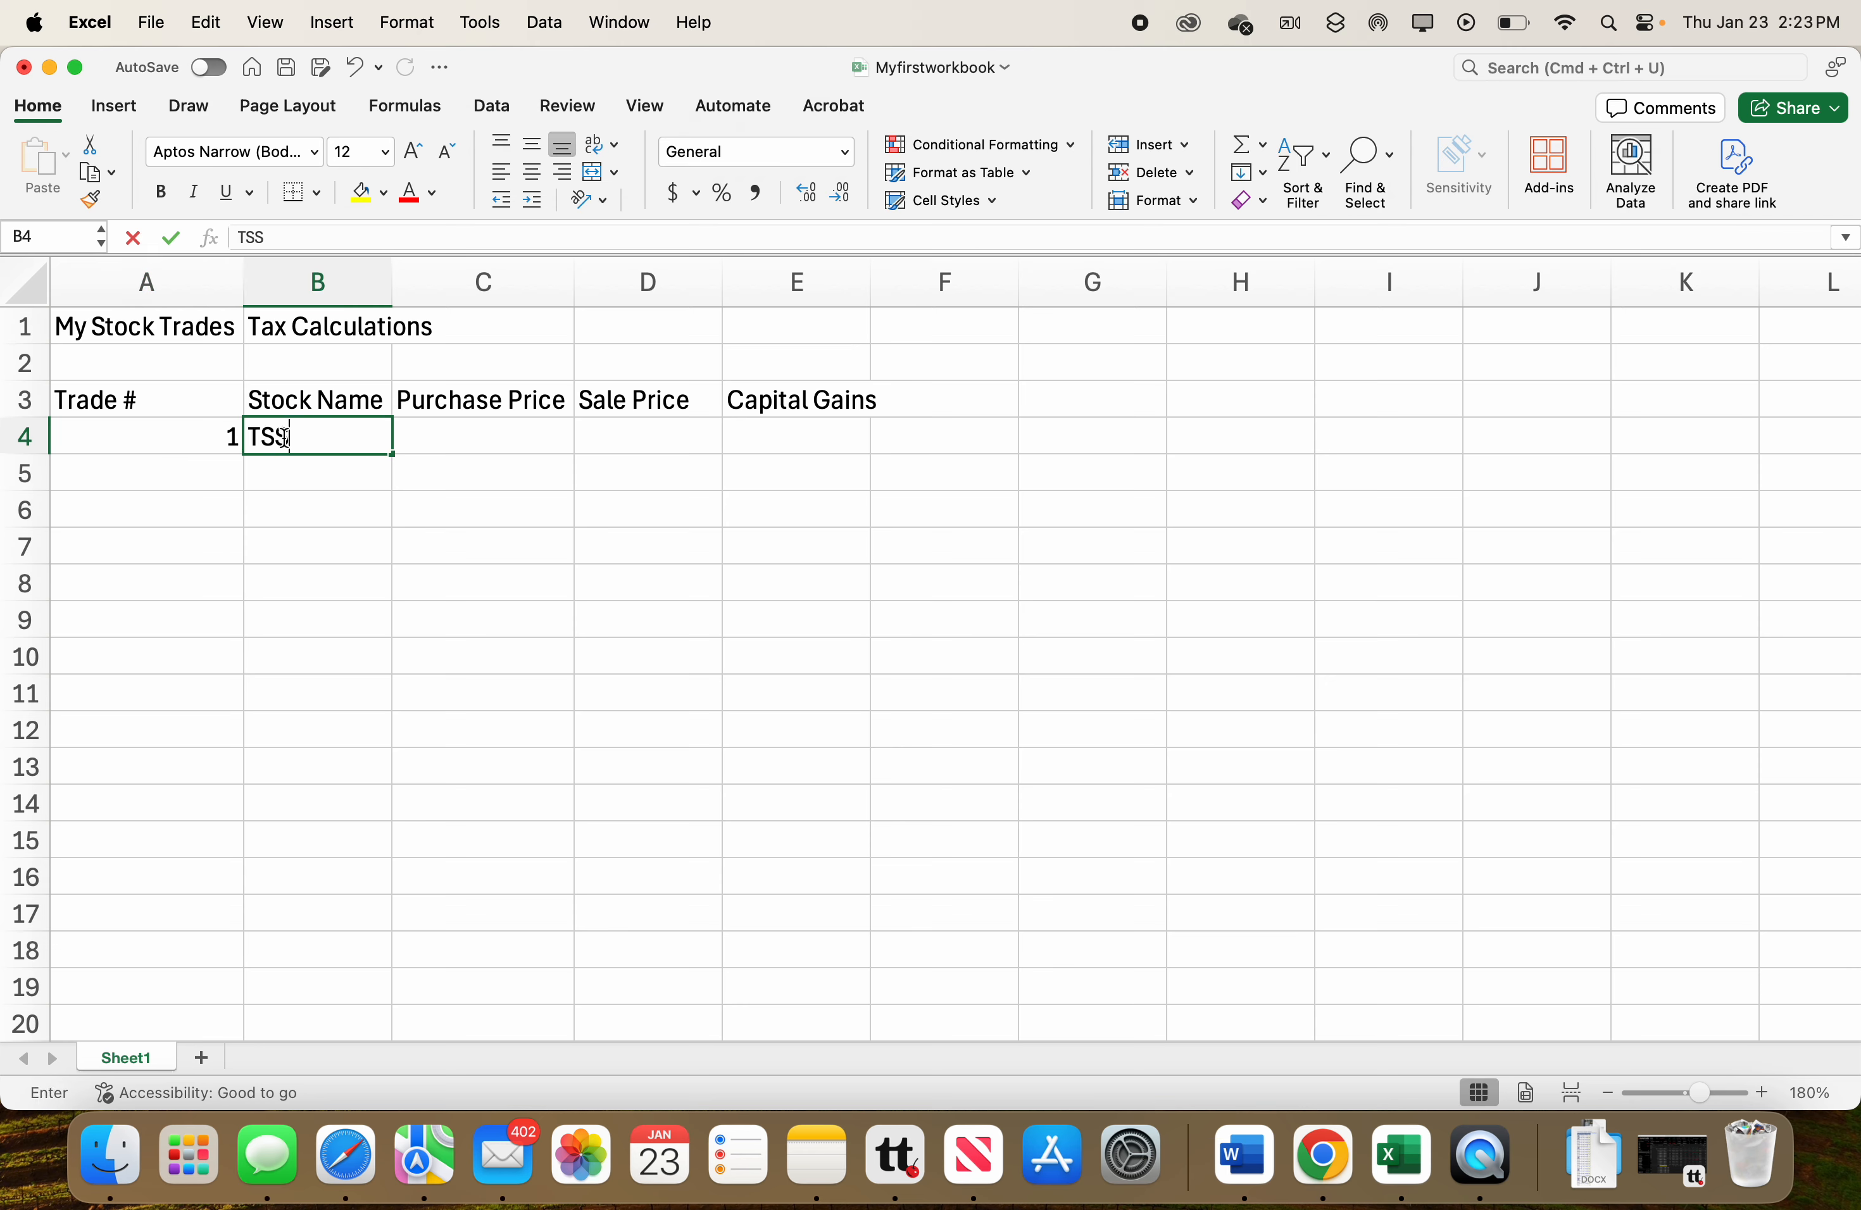
{"action": "type", "text": "LA"}
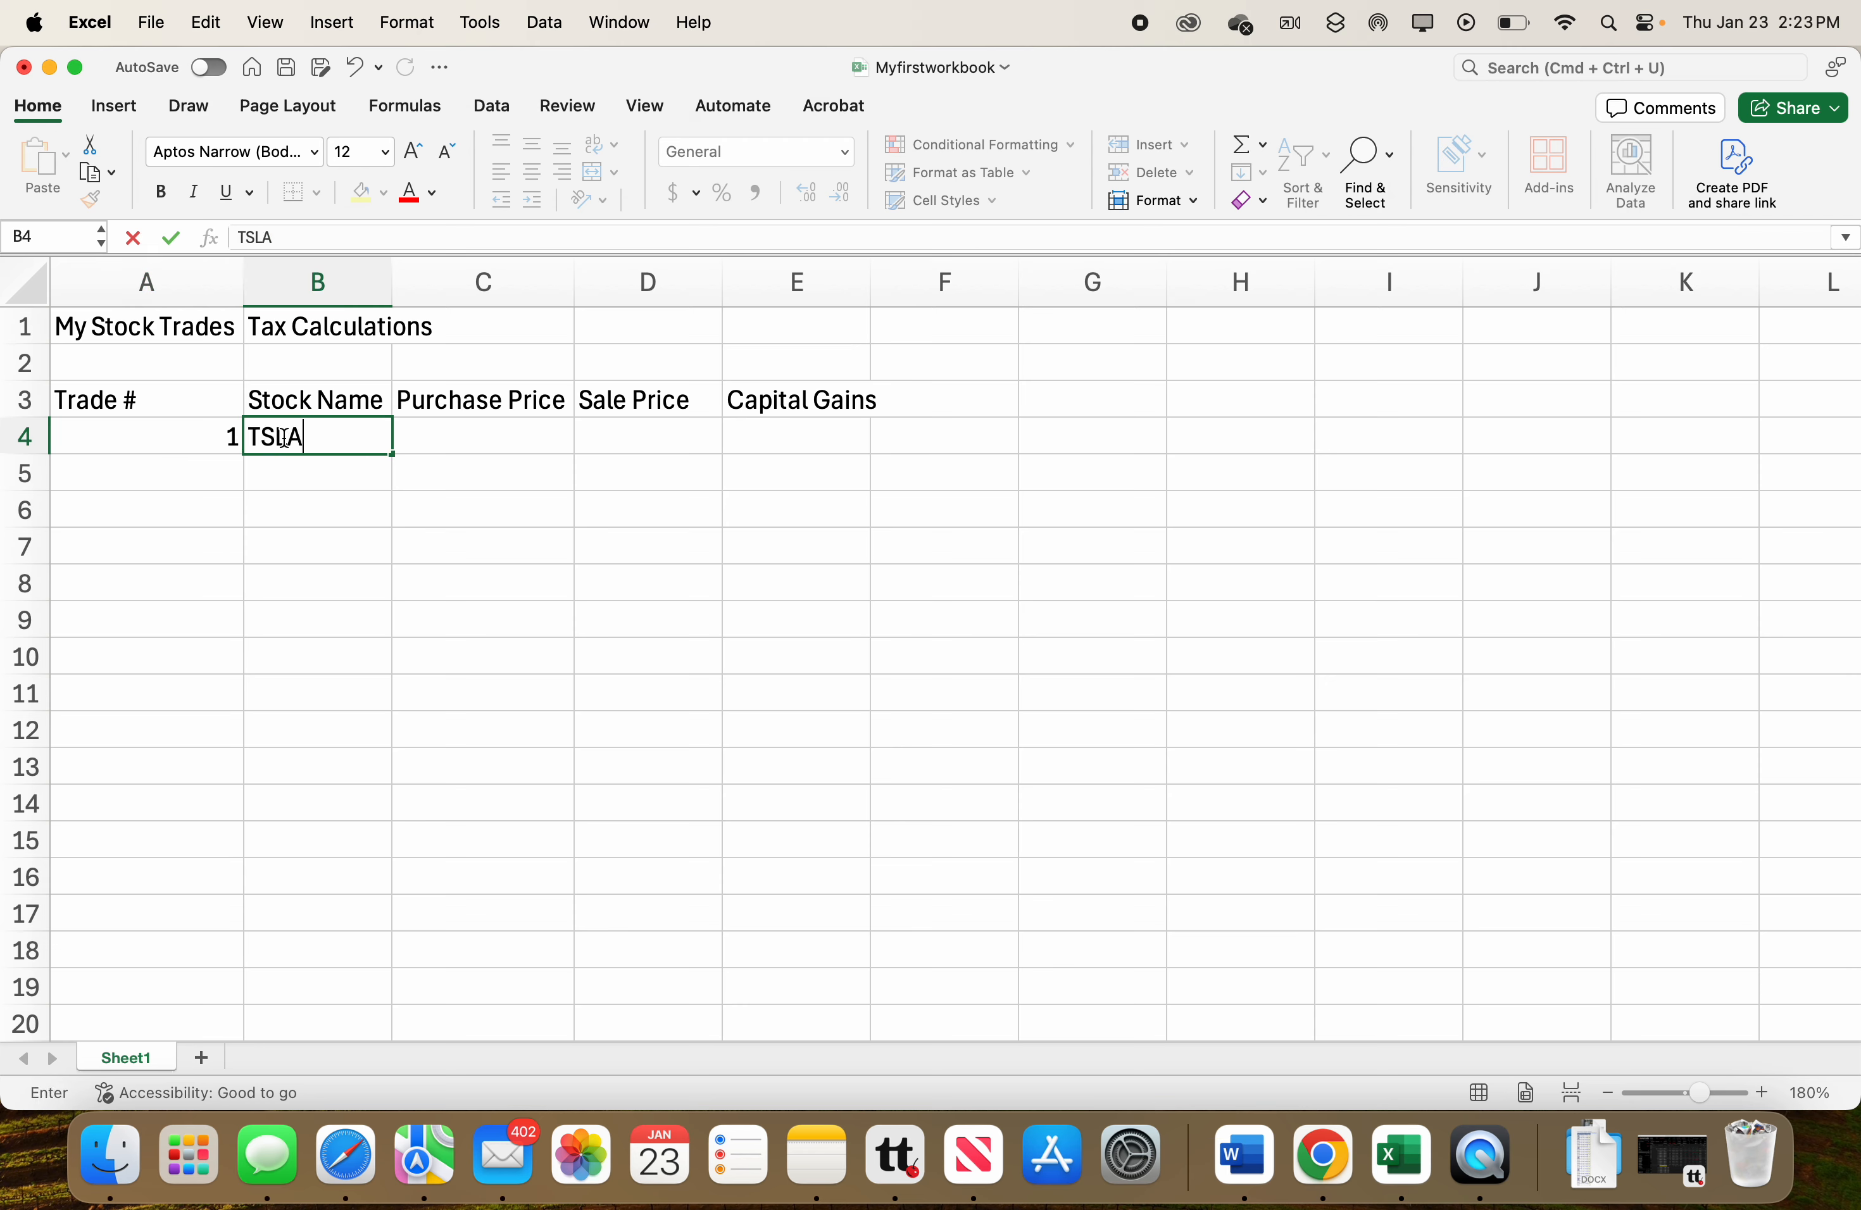
{"action": "left_click", "coordinate": [511, 442]}
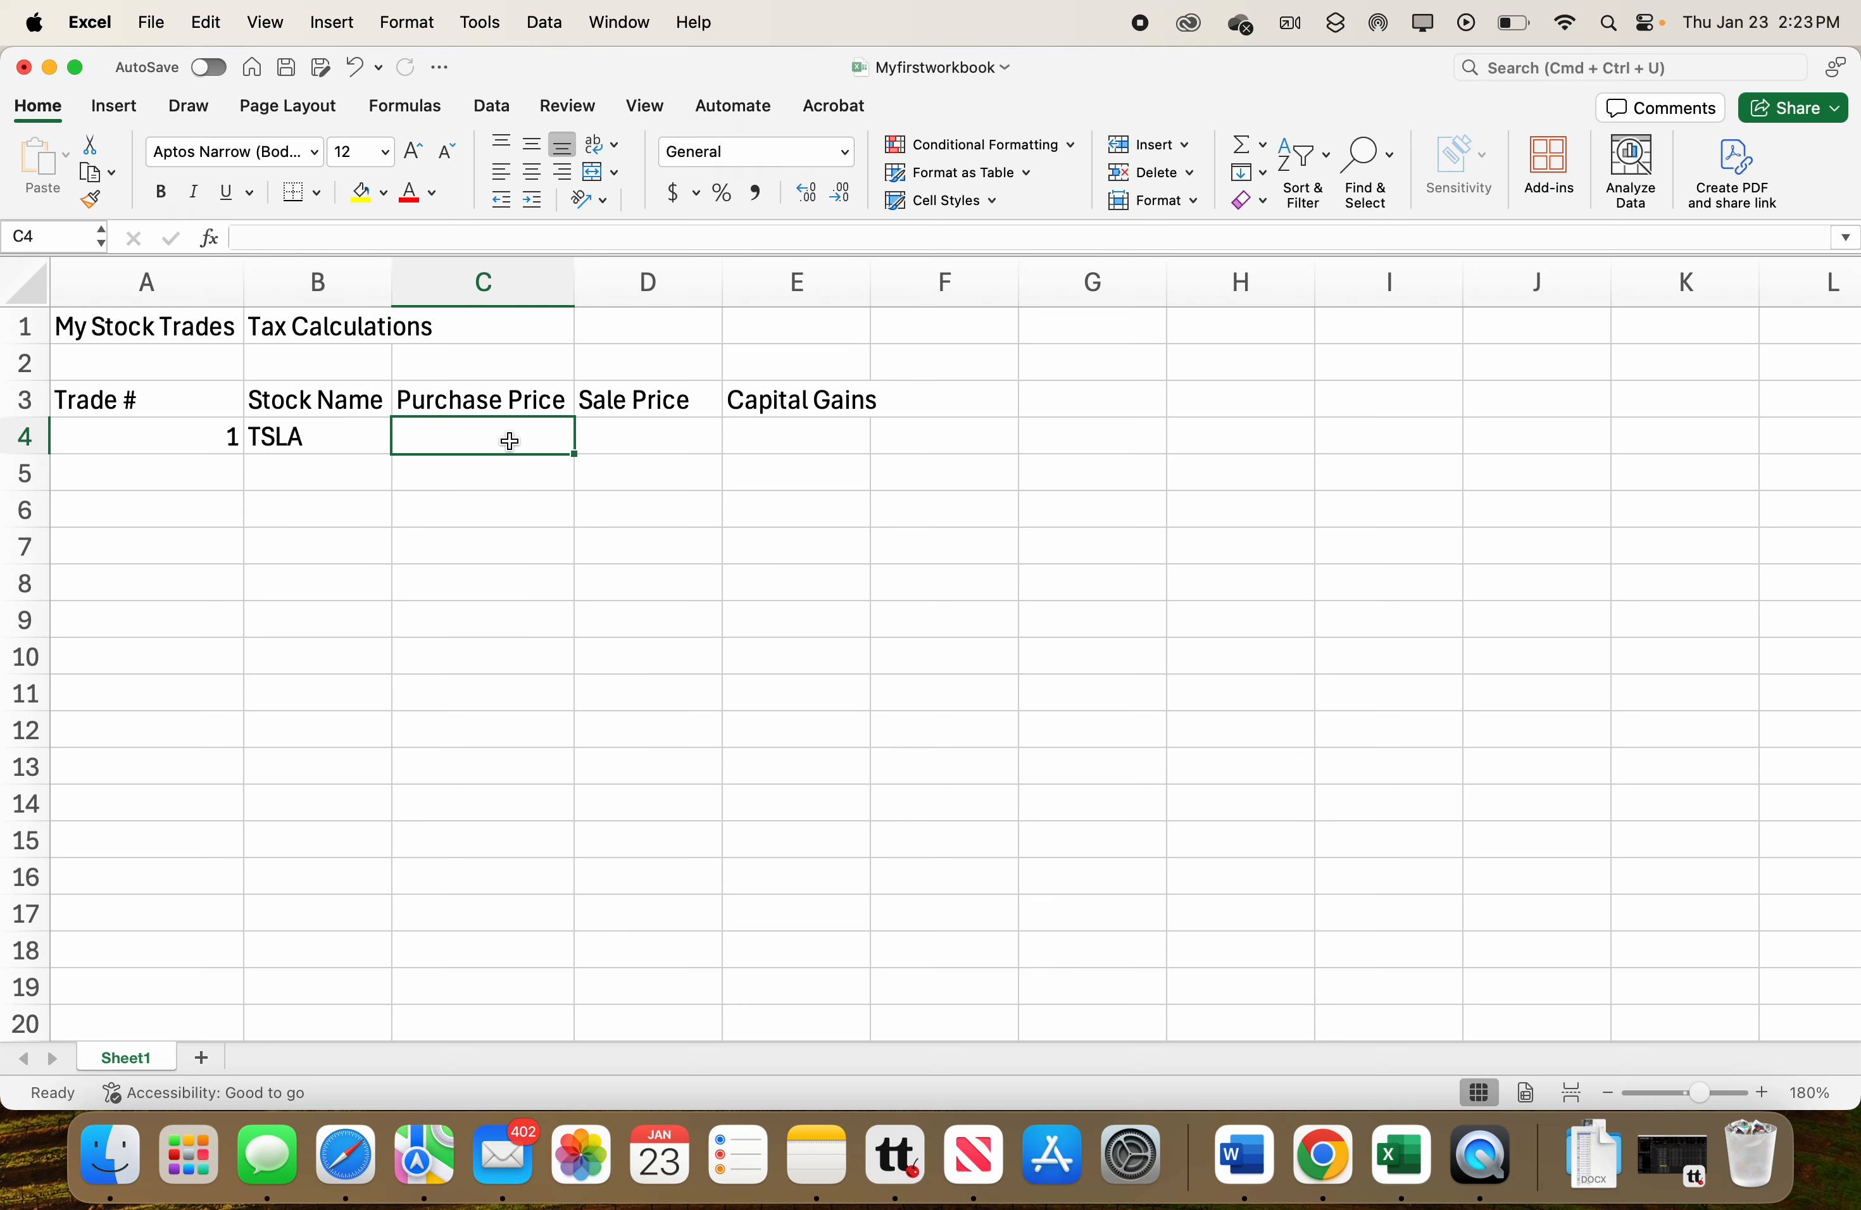
{"action": "type", "text": "150"}
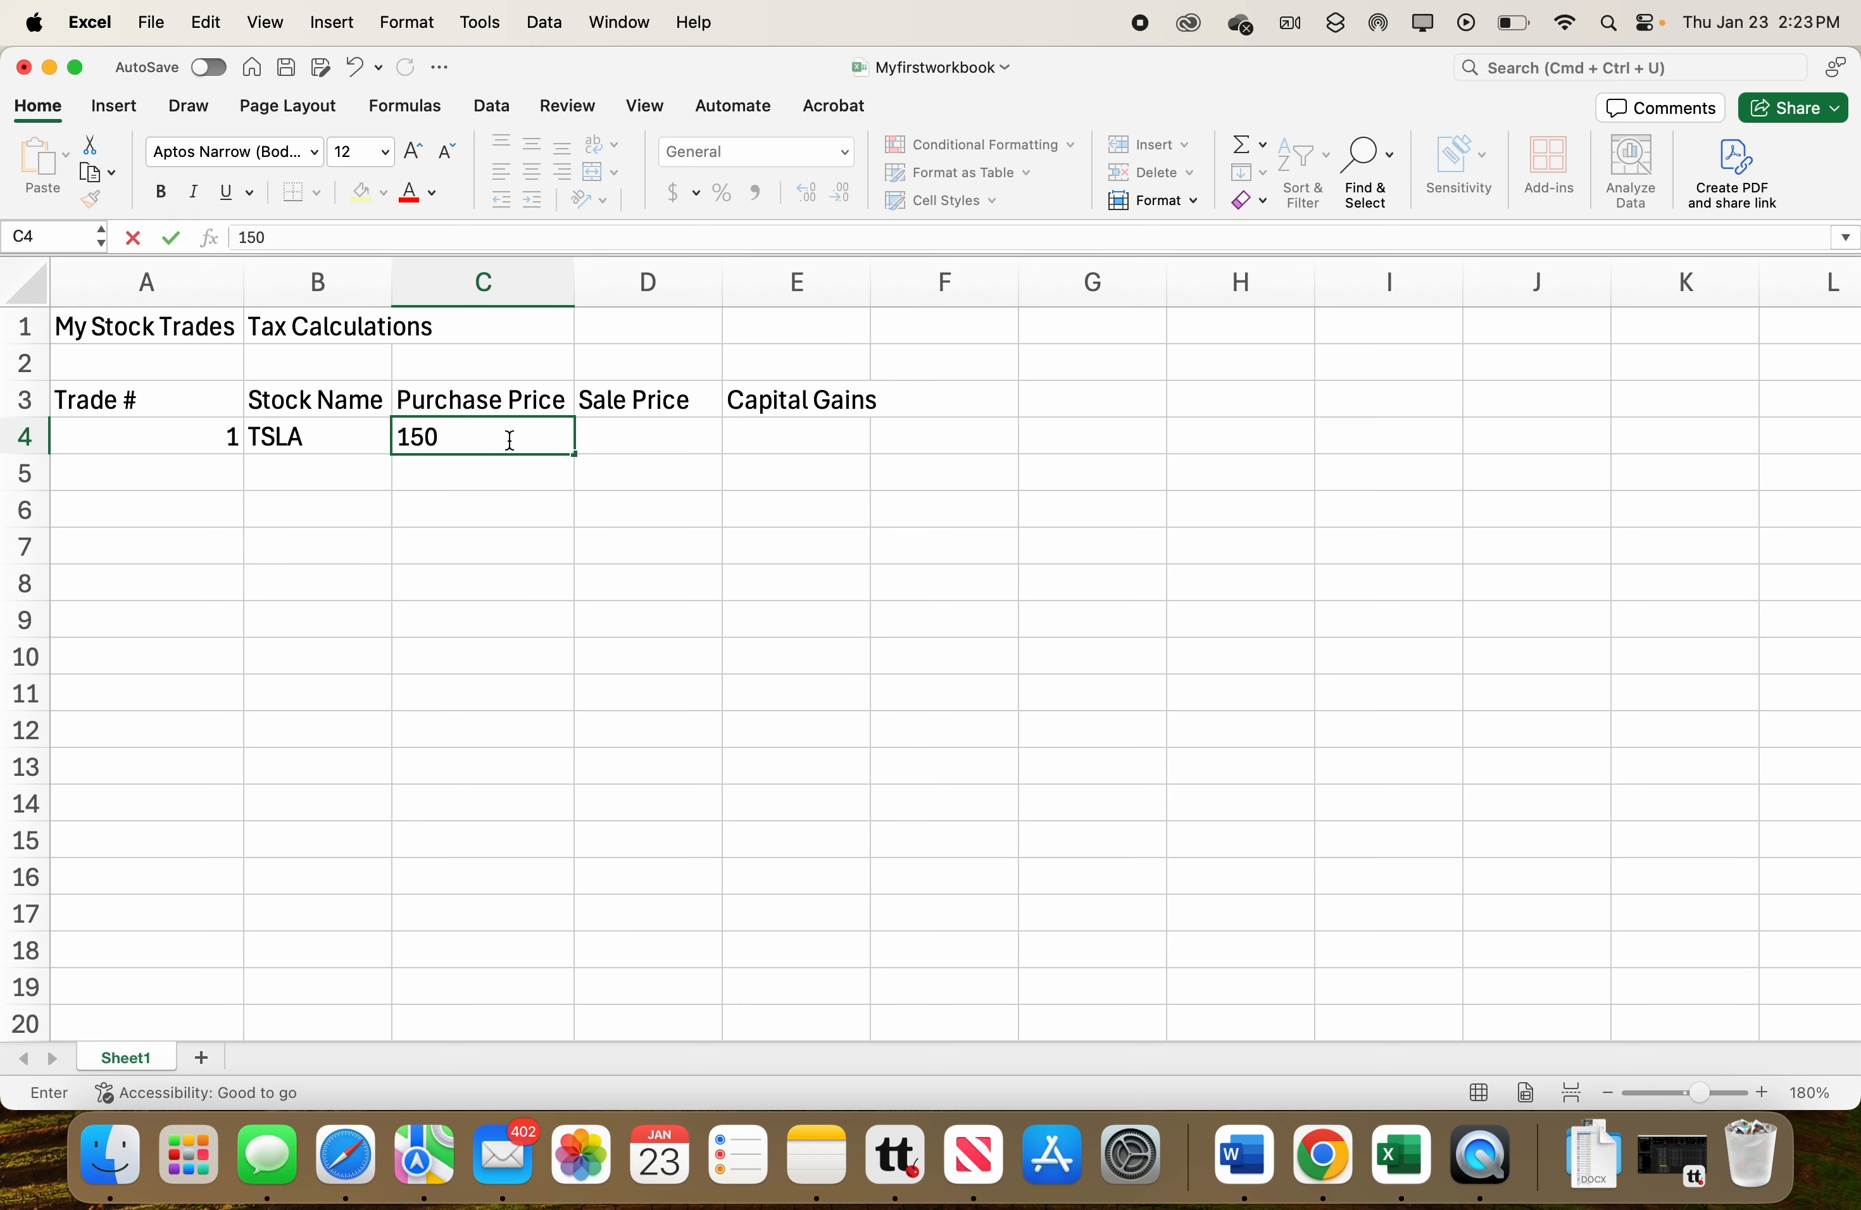
{"action": "key", "text": "Return"}
{"action": "left_click", "coordinate": [647, 441]}
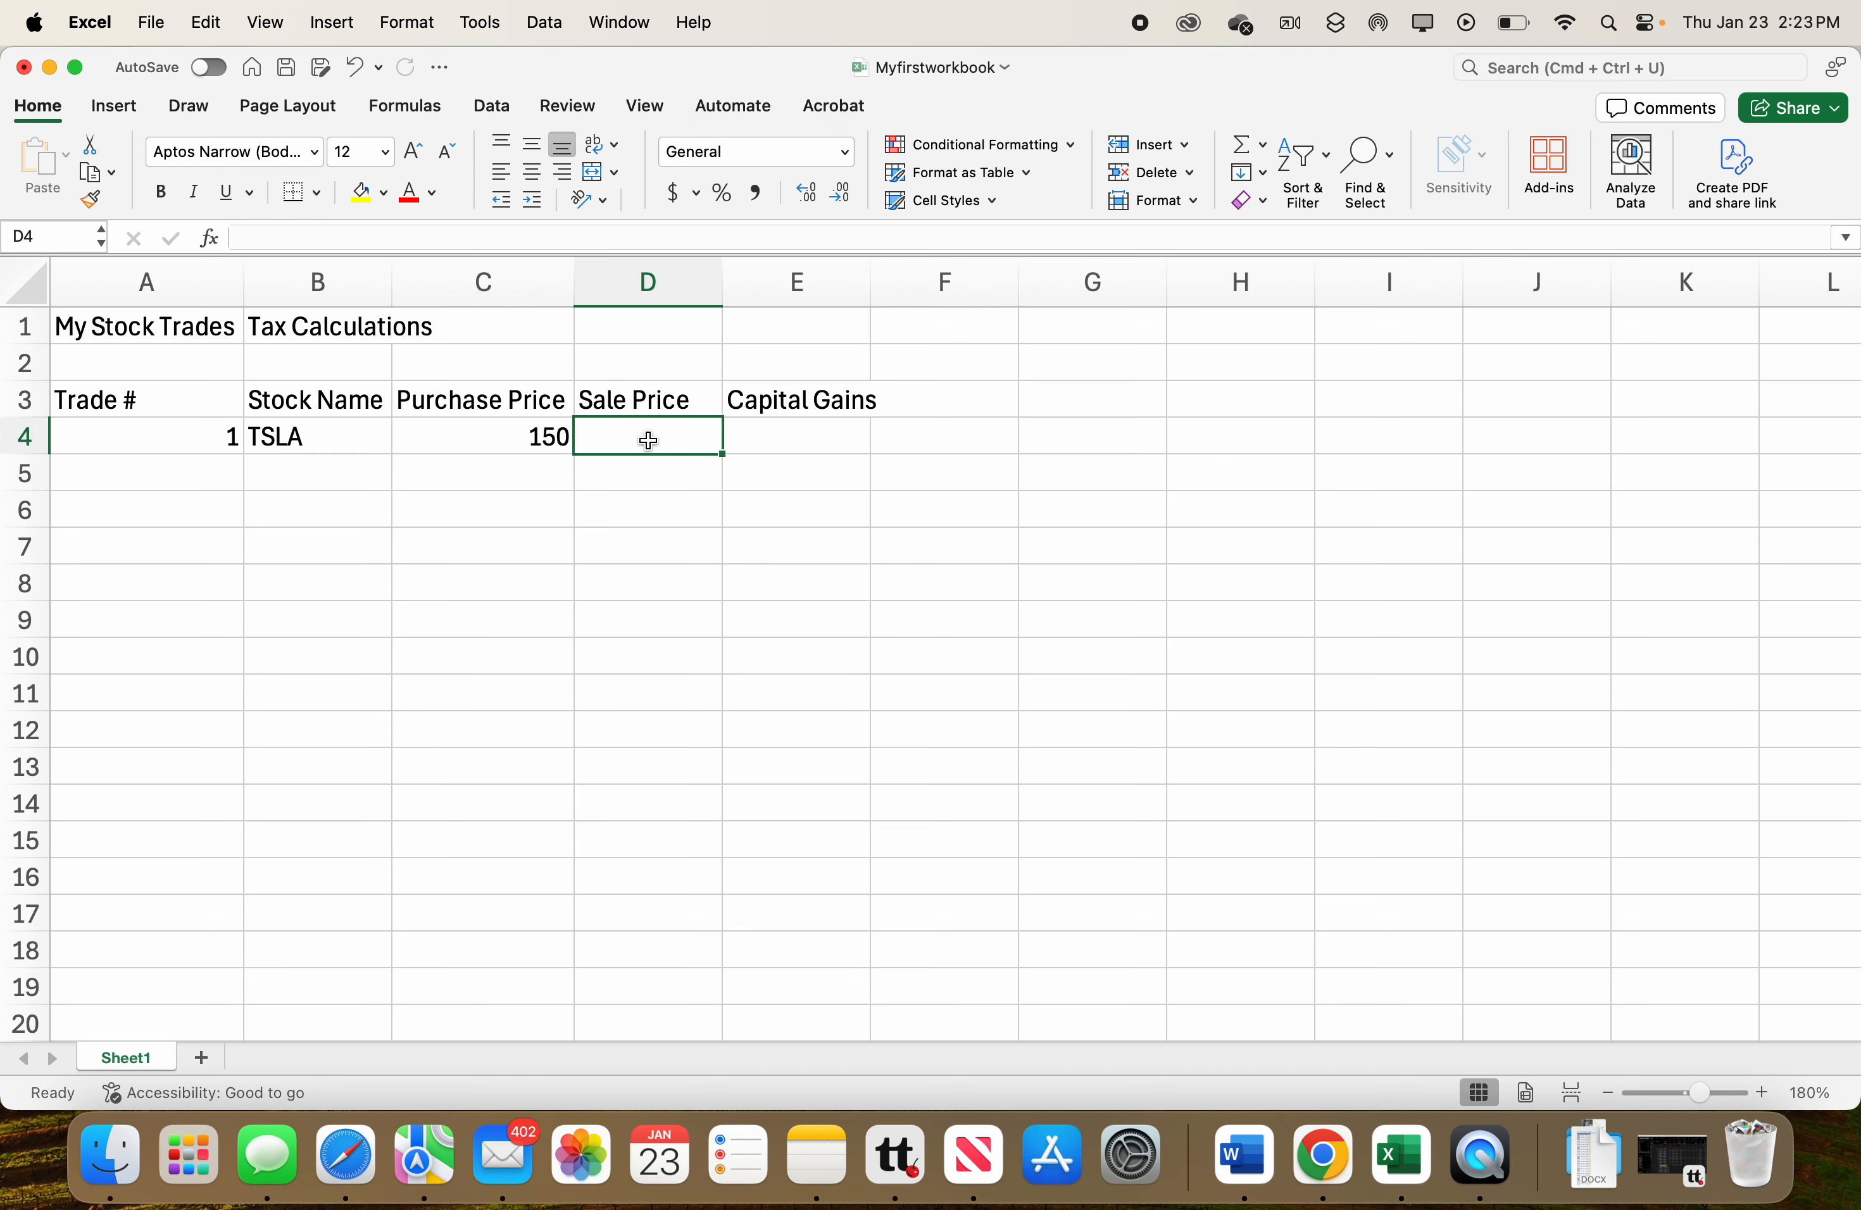
{"action": "type", "text": "200"}
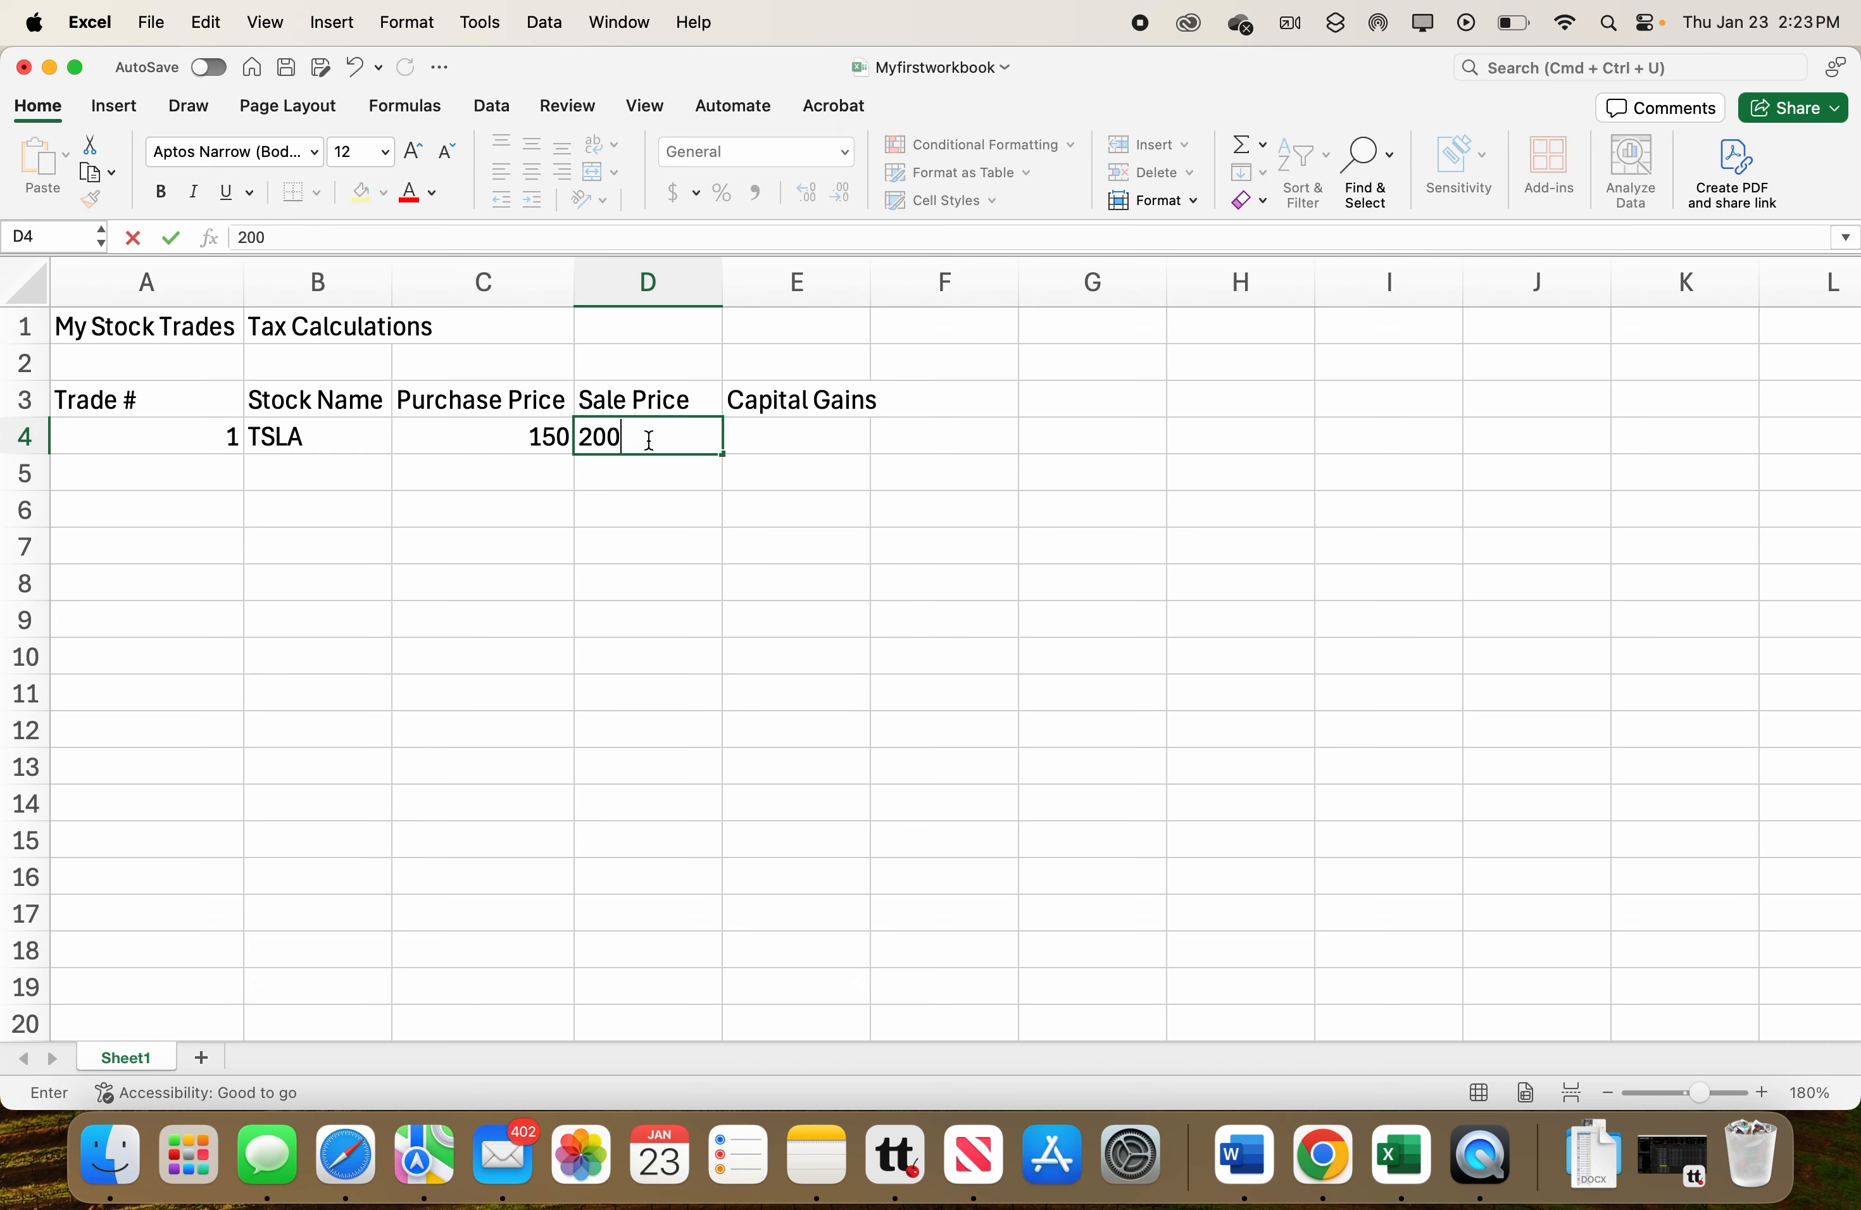
{"action": "key", "text": "Return"}
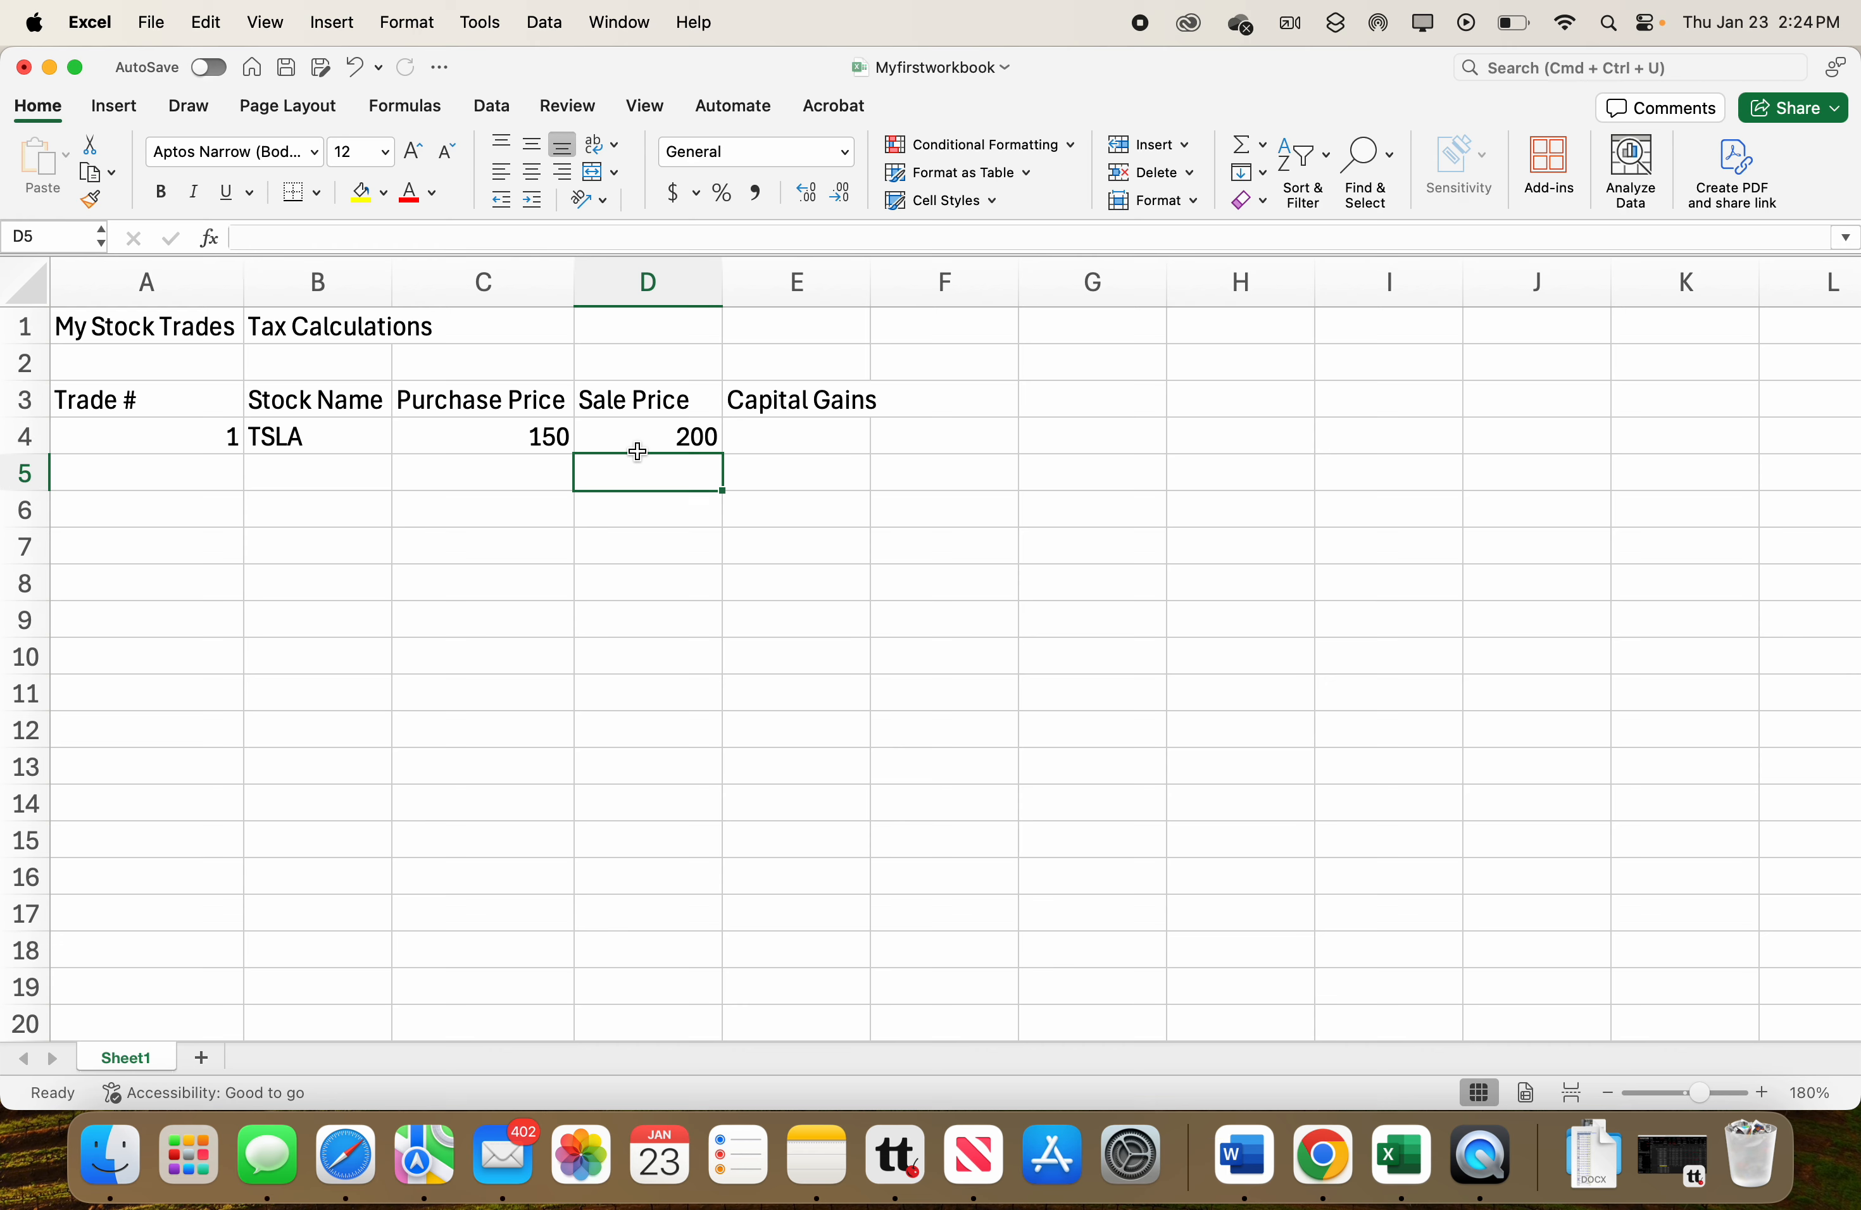
Edit the purchase price in C4 to add a dollar sign before 150.
{"action": "left_click", "coordinate": [517, 437]}
{"action": "double_click", "coordinate": [517, 437]}
{"action": "type", "text": "$"}
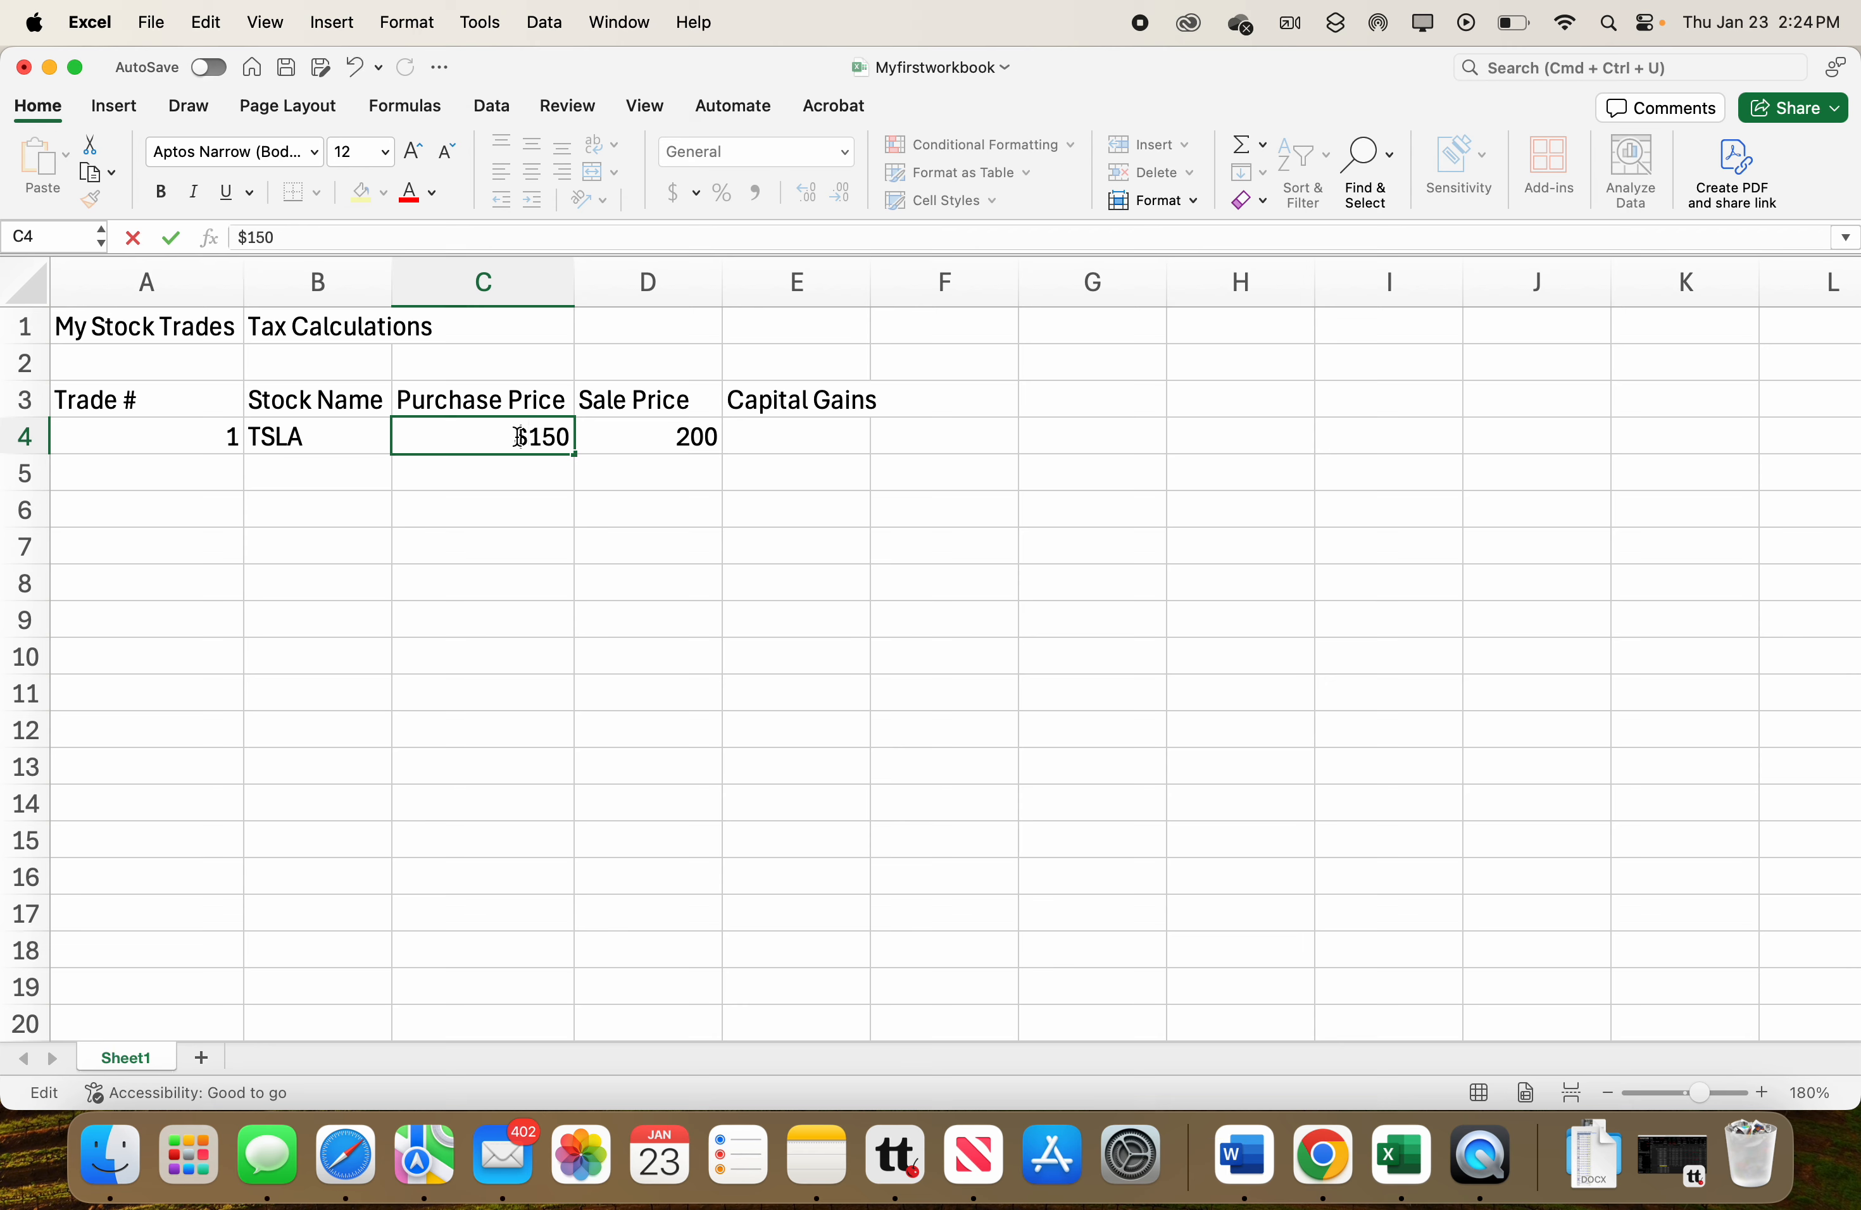
{"action": "key", "text": "Return"}
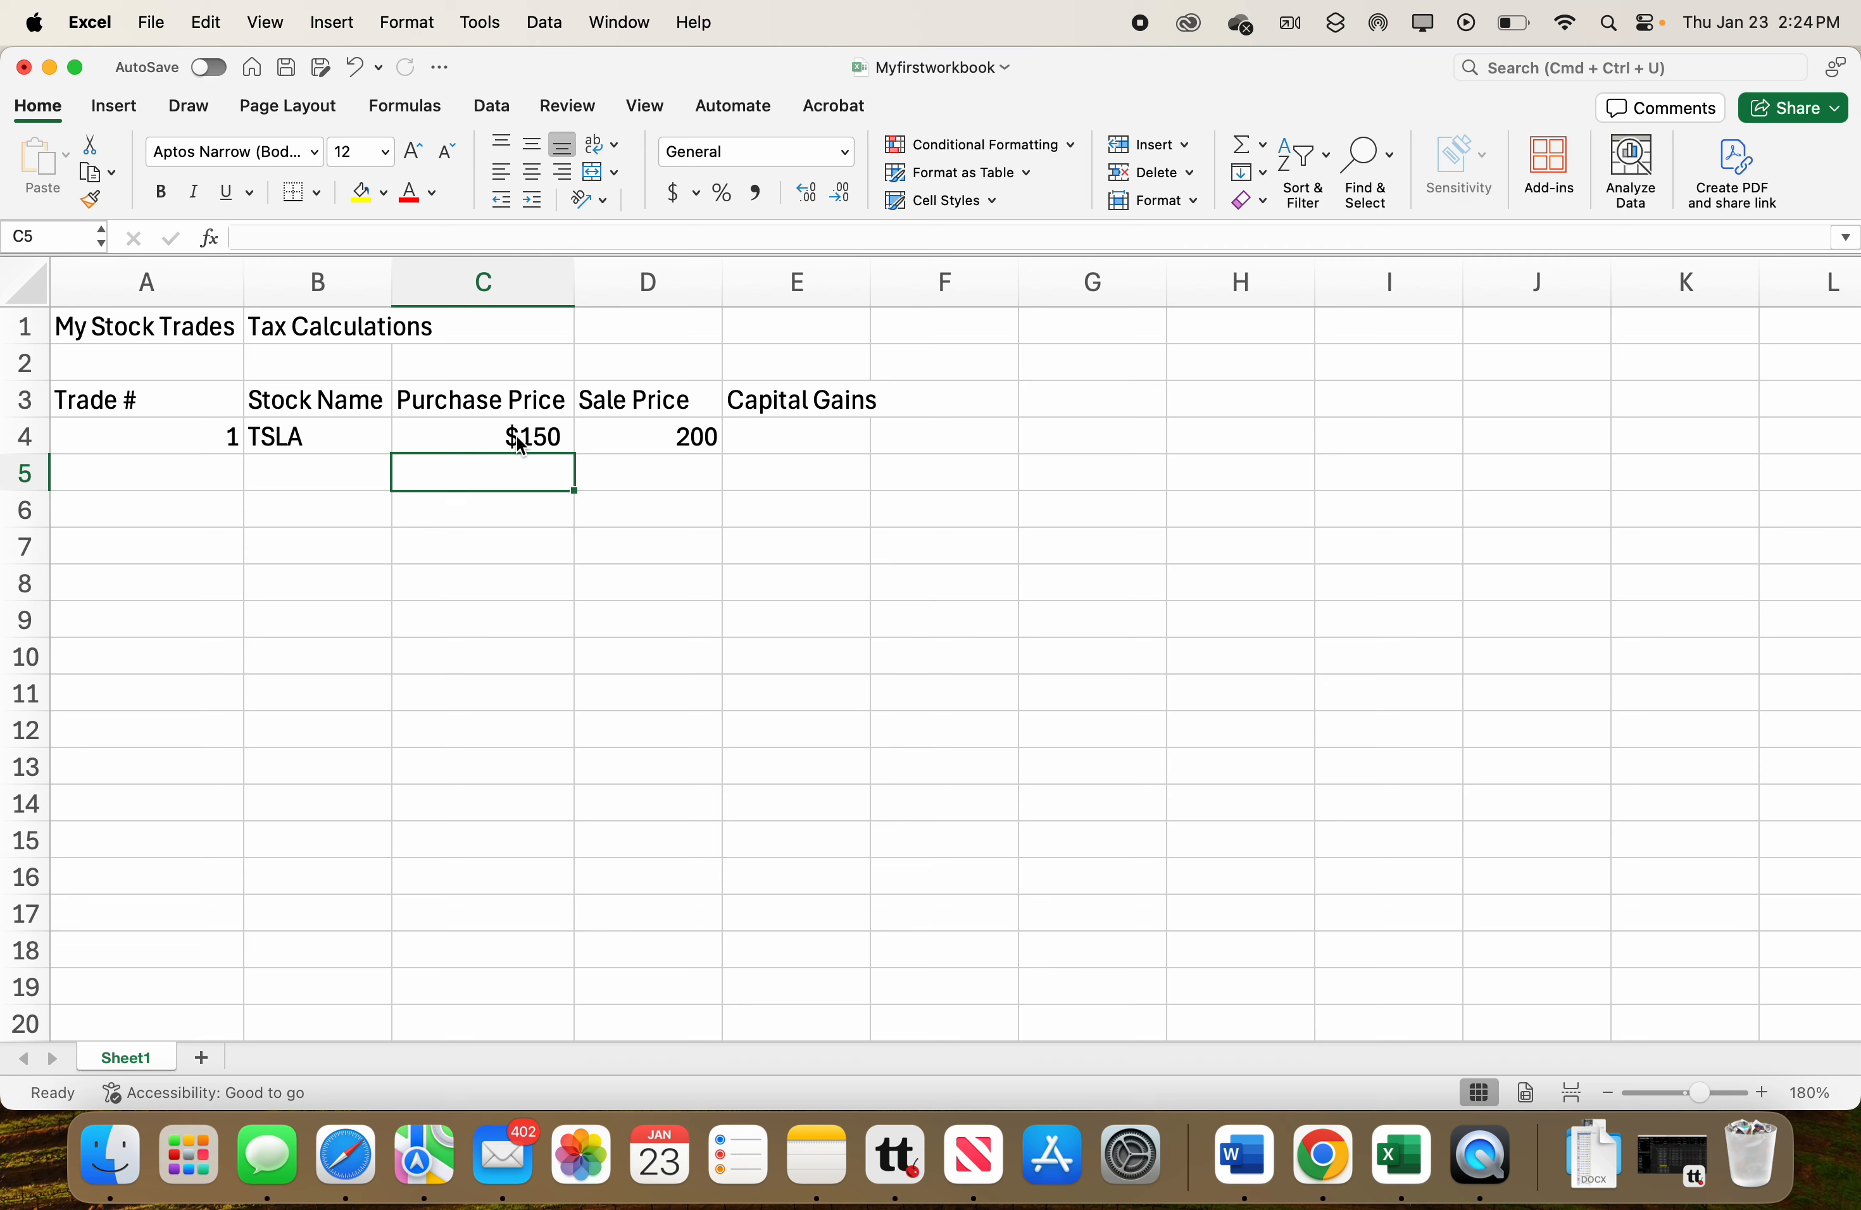
Format the sale price in D4 as Currency, then switch it to the Accounting number format.
{"action": "left_click", "coordinate": [651, 443]}
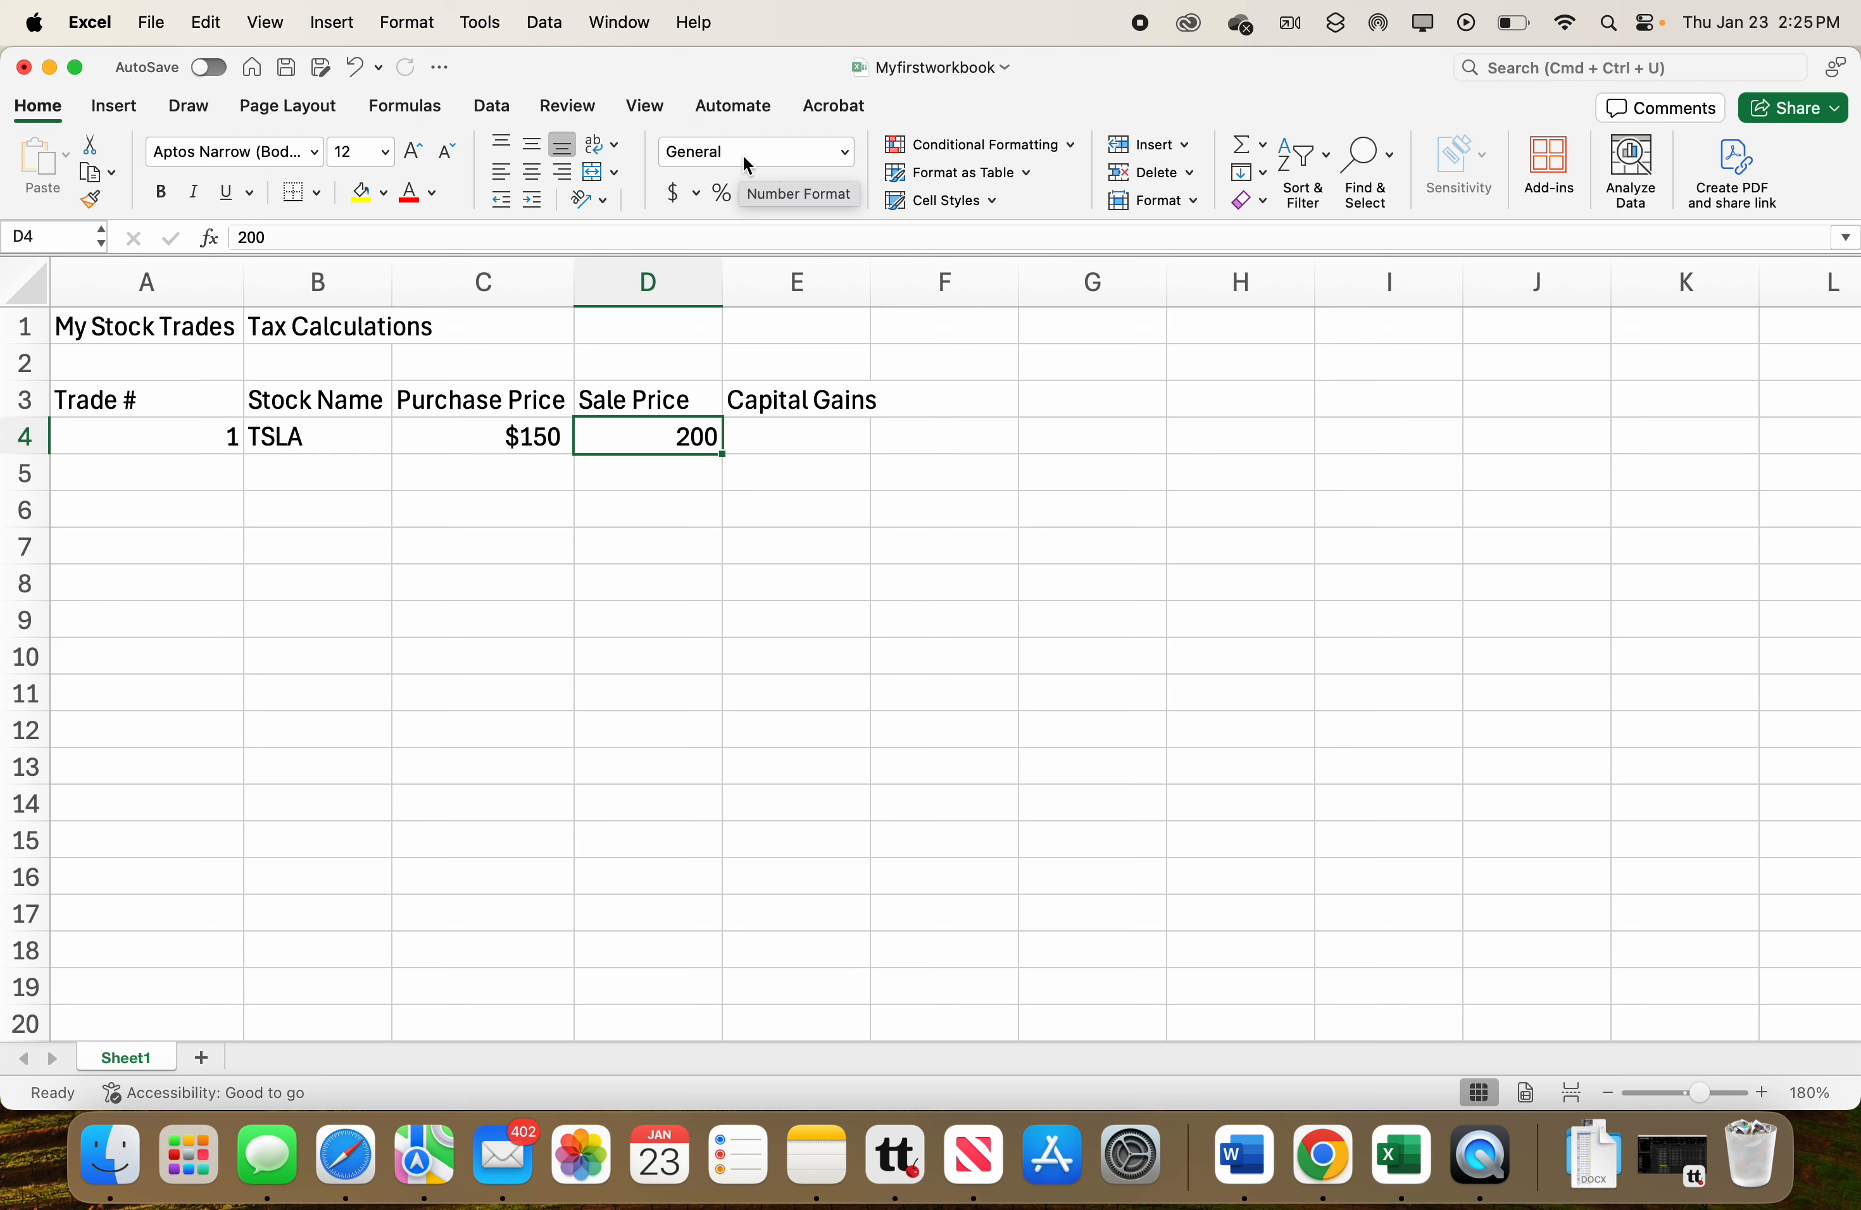
{"action": "left_click", "coordinate": [844, 160]}
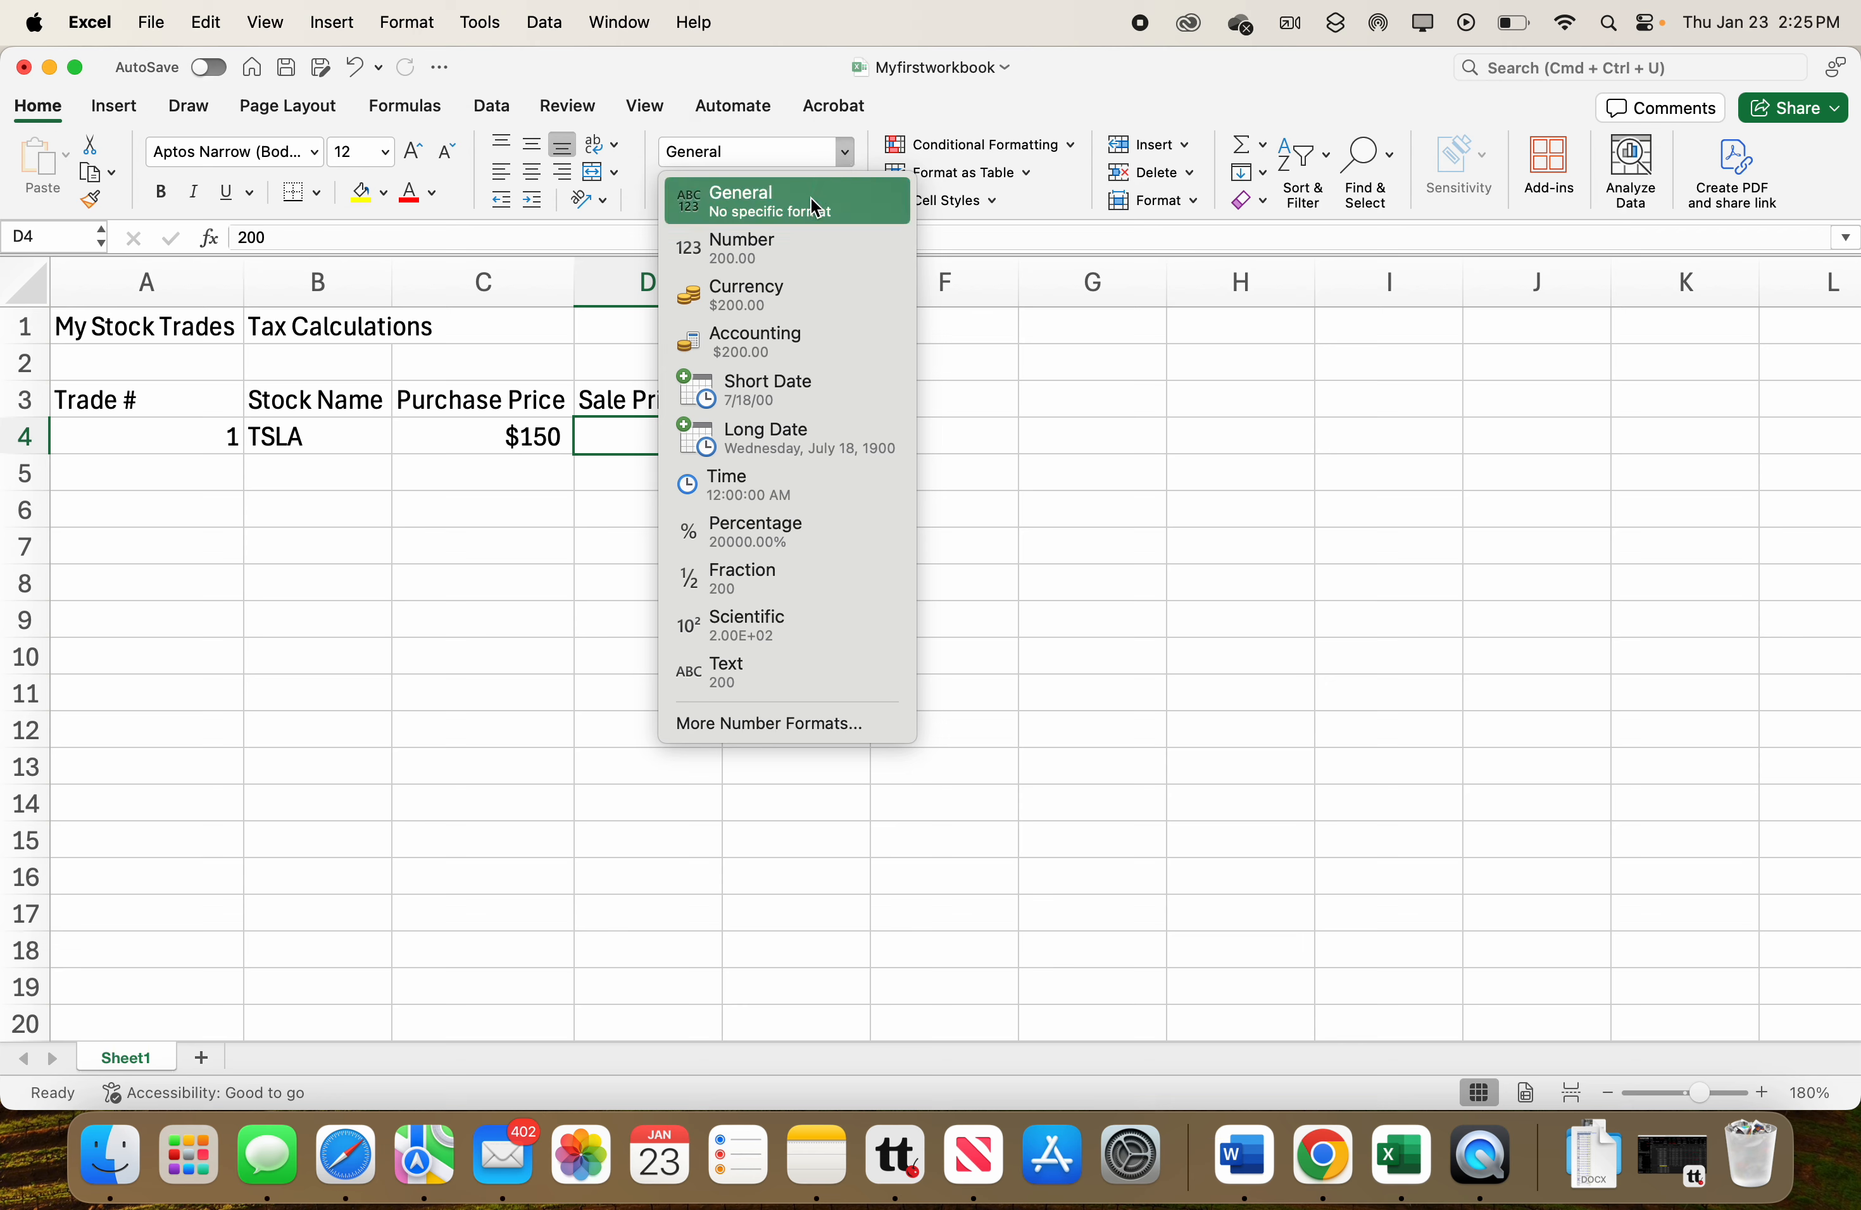
{"action": "left_click", "coordinate": [793, 295]}
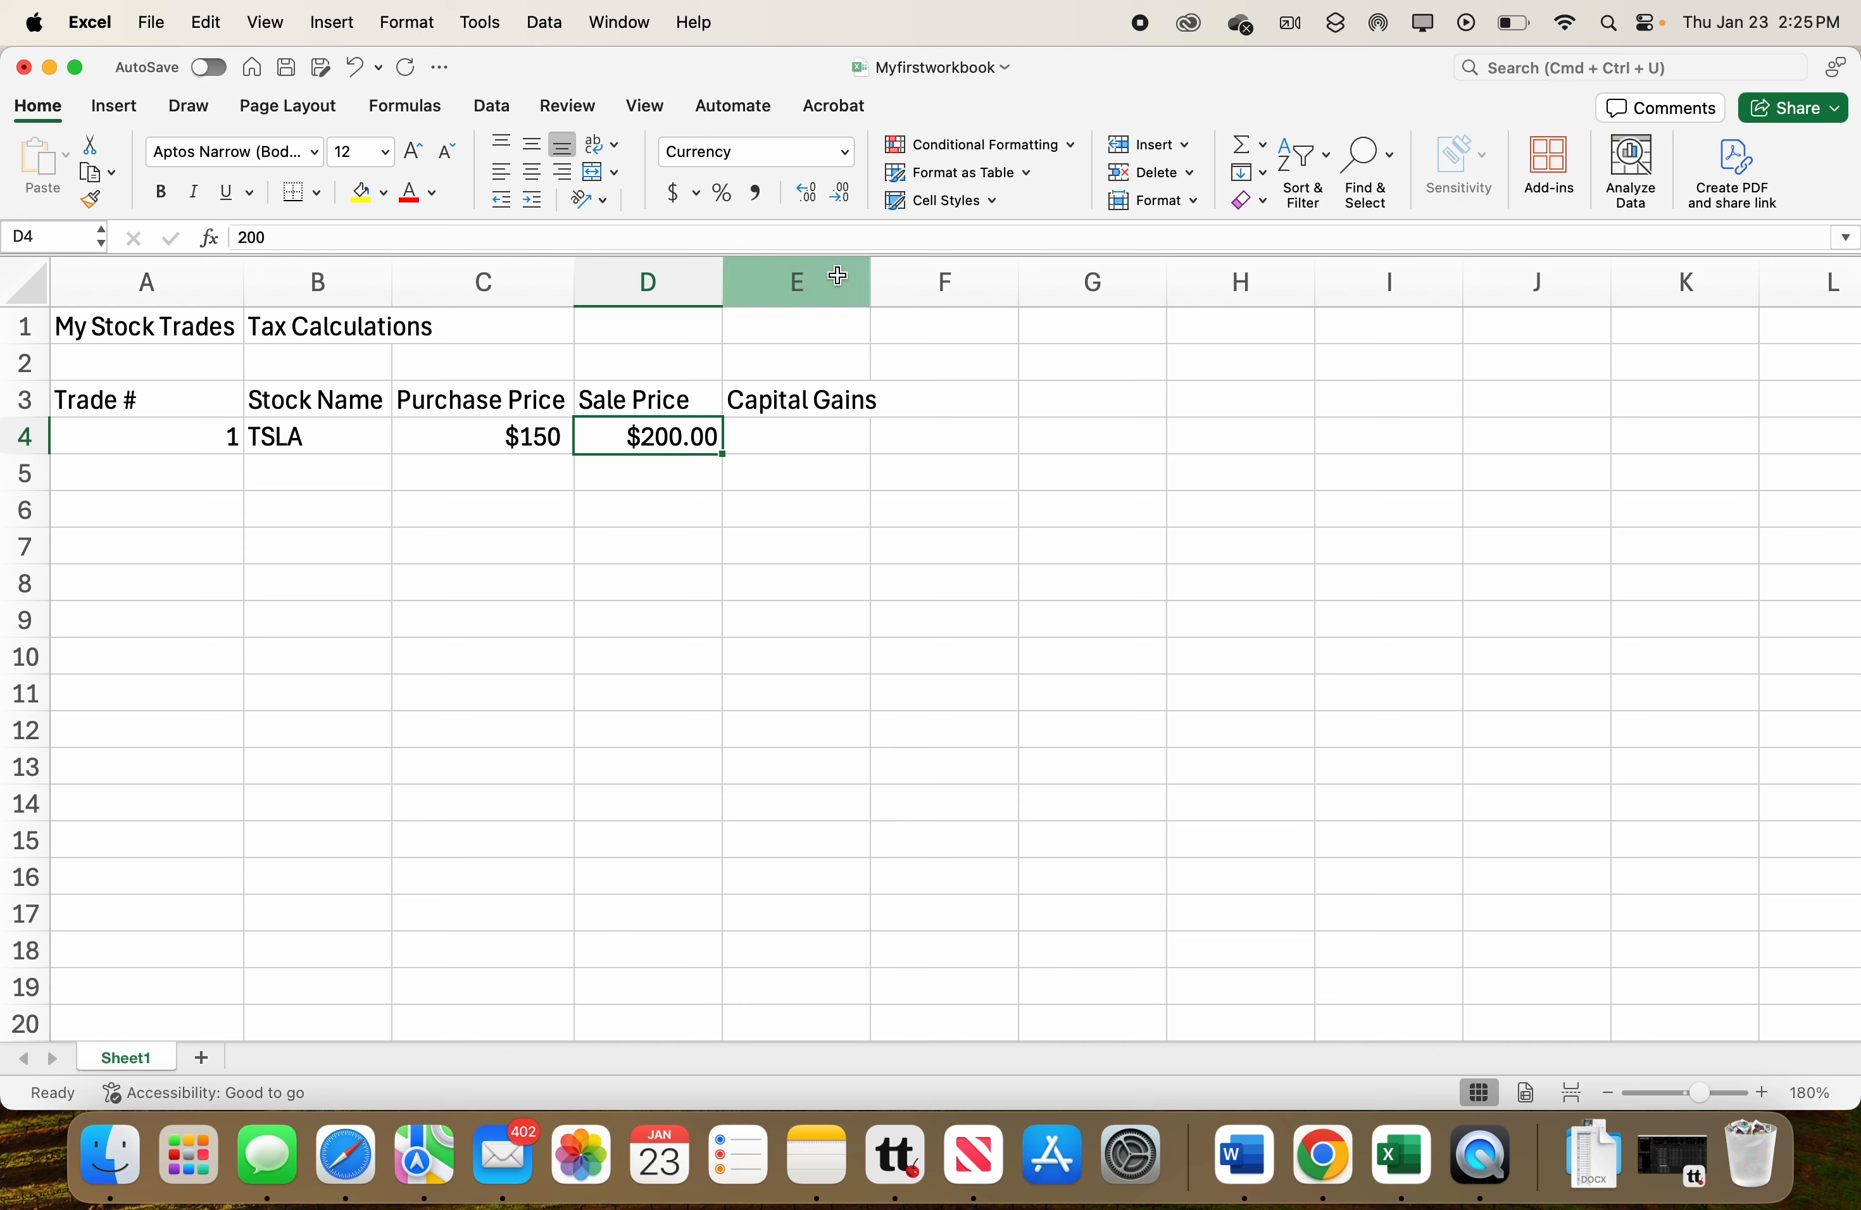
{"action": "left_click", "coordinate": [846, 152]}
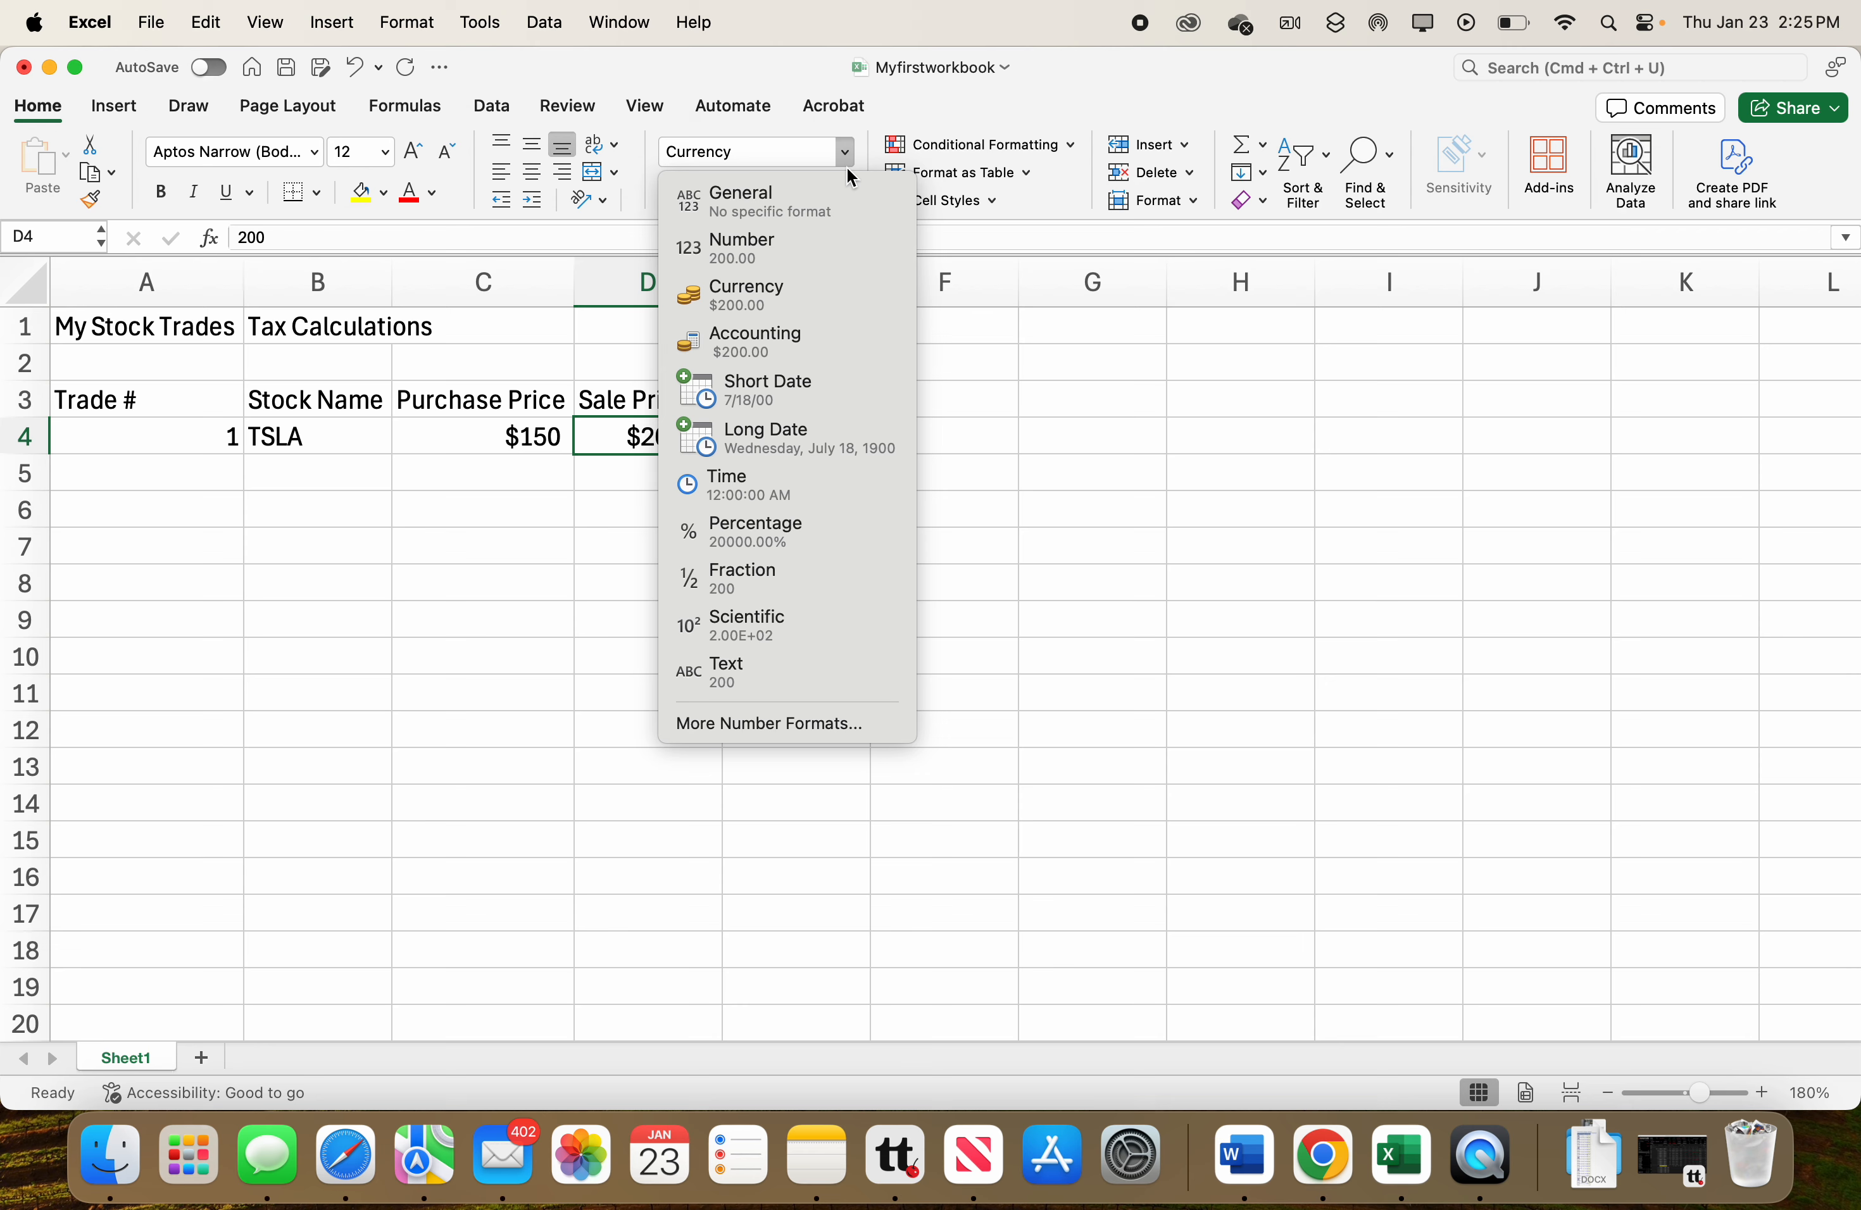
{"action": "left_click", "coordinate": [789, 341]}
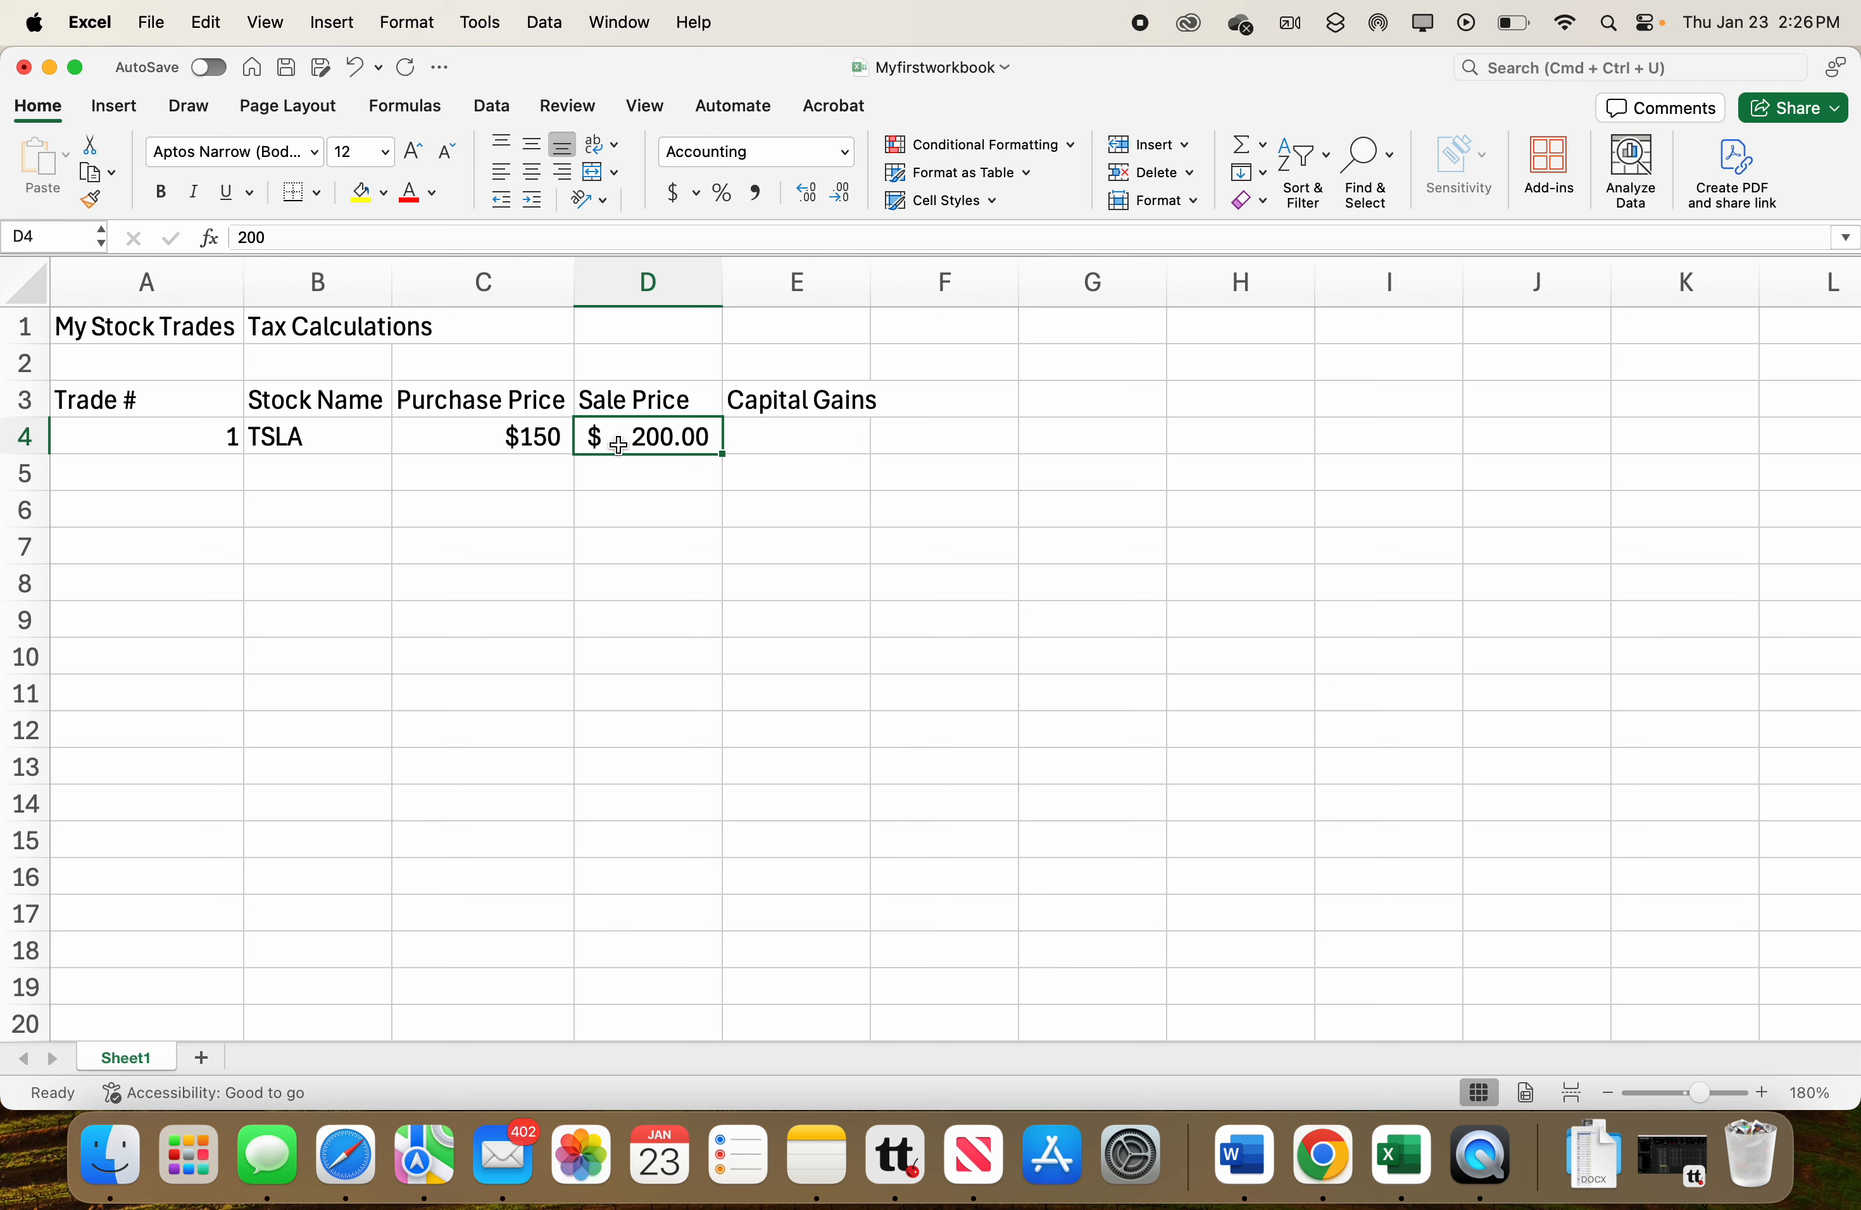
Apply the Accounting number format to the purchase price in C4.
{"action": "left_click", "coordinate": [556, 442]}
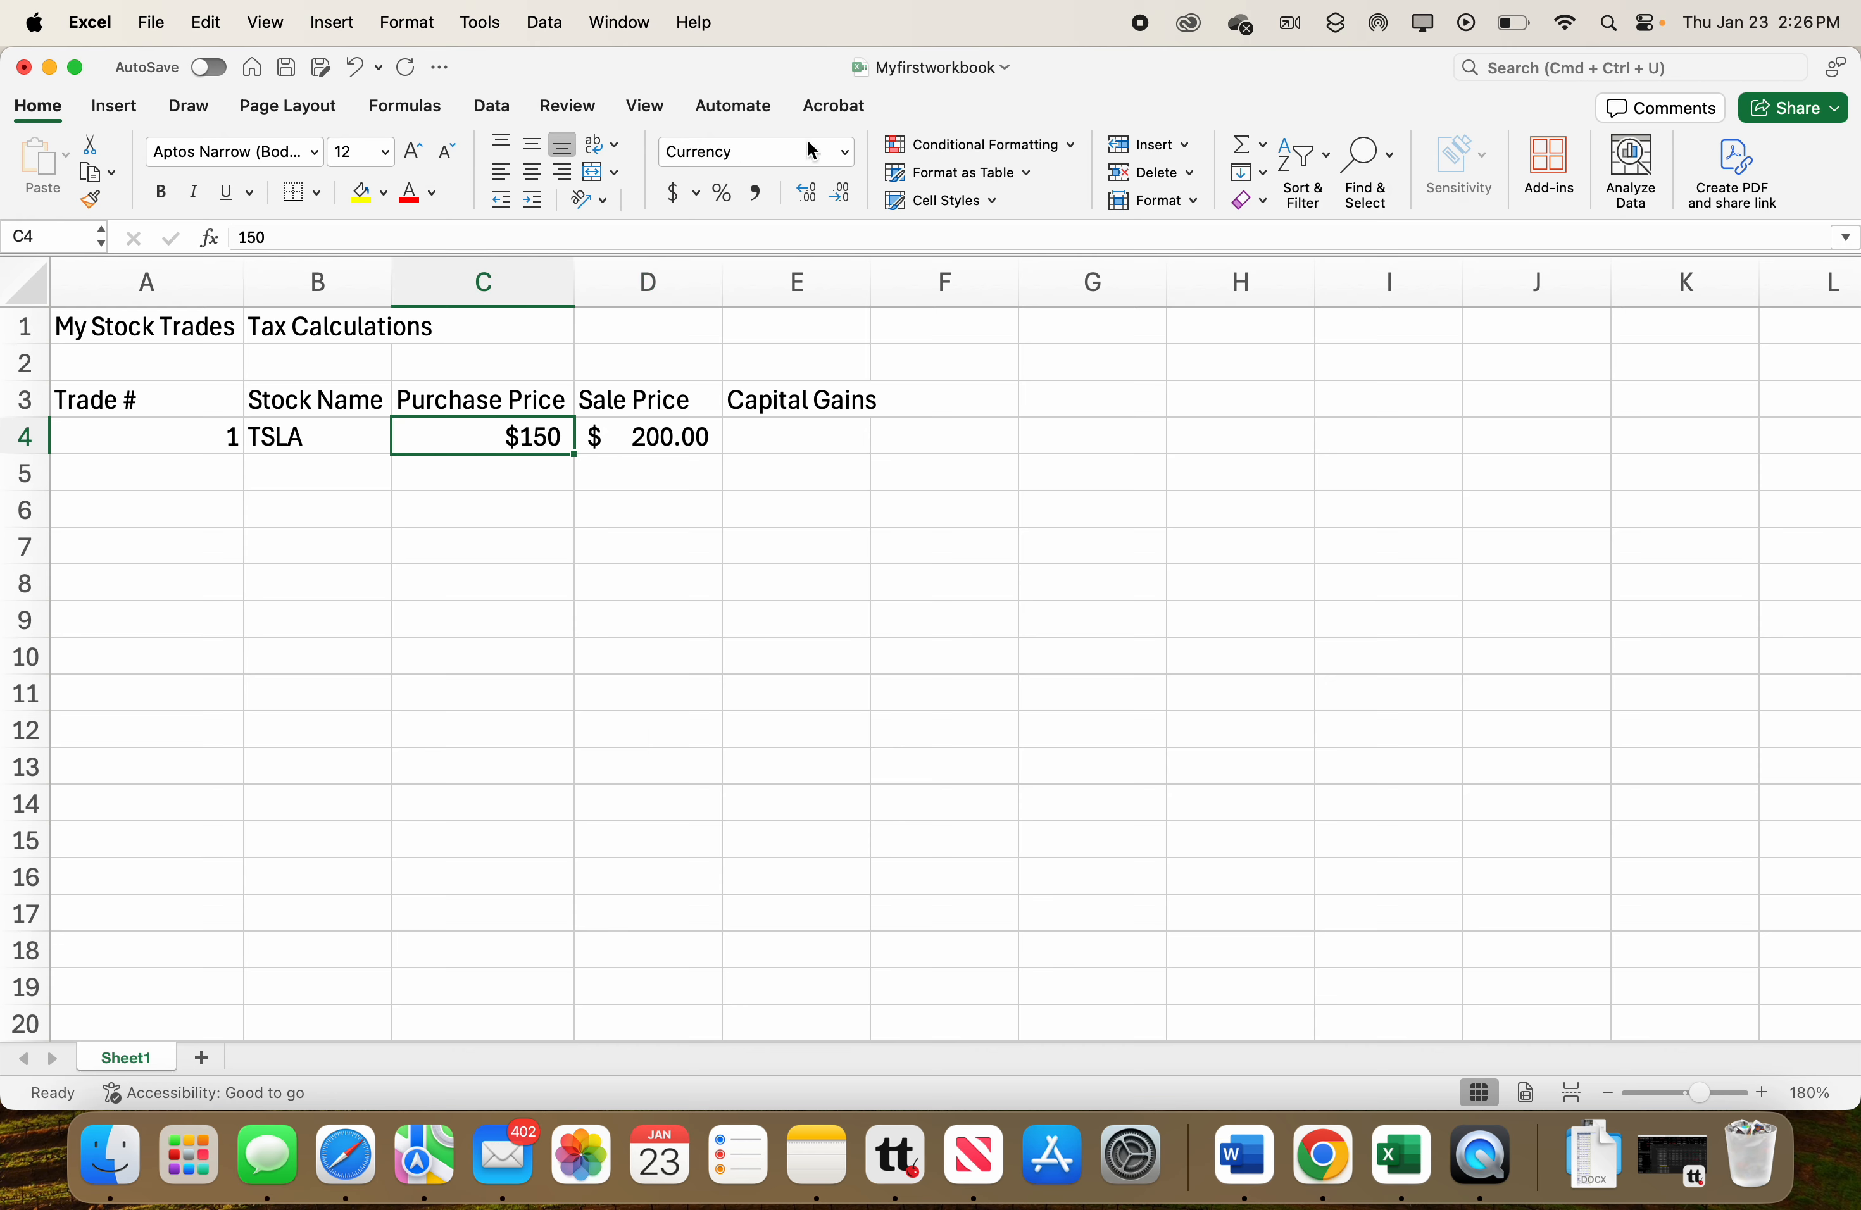
{"action": "left_click", "coordinate": [843, 152]}
{"action": "left_click", "coordinate": [781, 338]}
{"action": "left_click", "coordinate": [518, 478]}
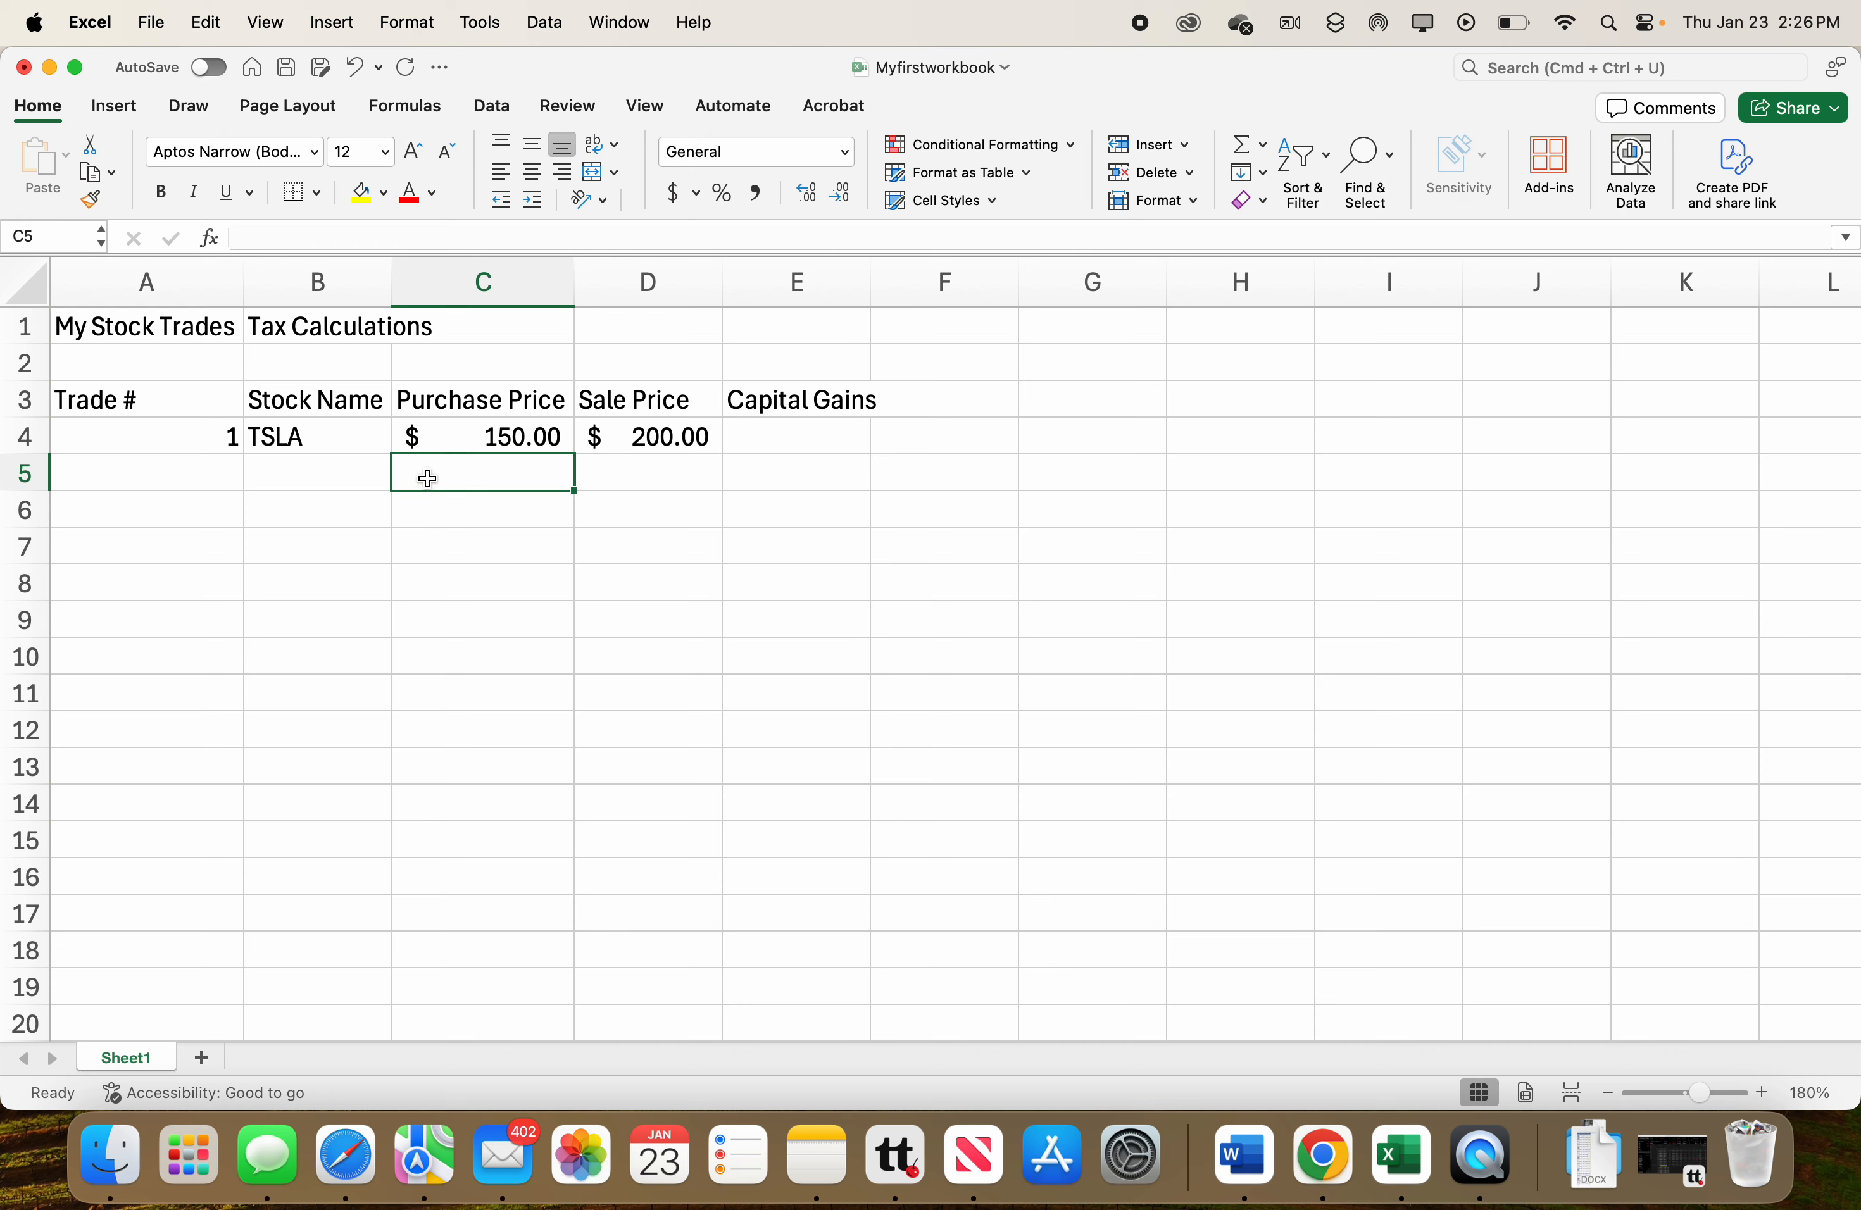
Enter the second trade's number 2 in A5 and stock name AAPL in B5.
{"action": "left_click", "coordinate": [227, 476]}
{"action": "type", "text": "2"}
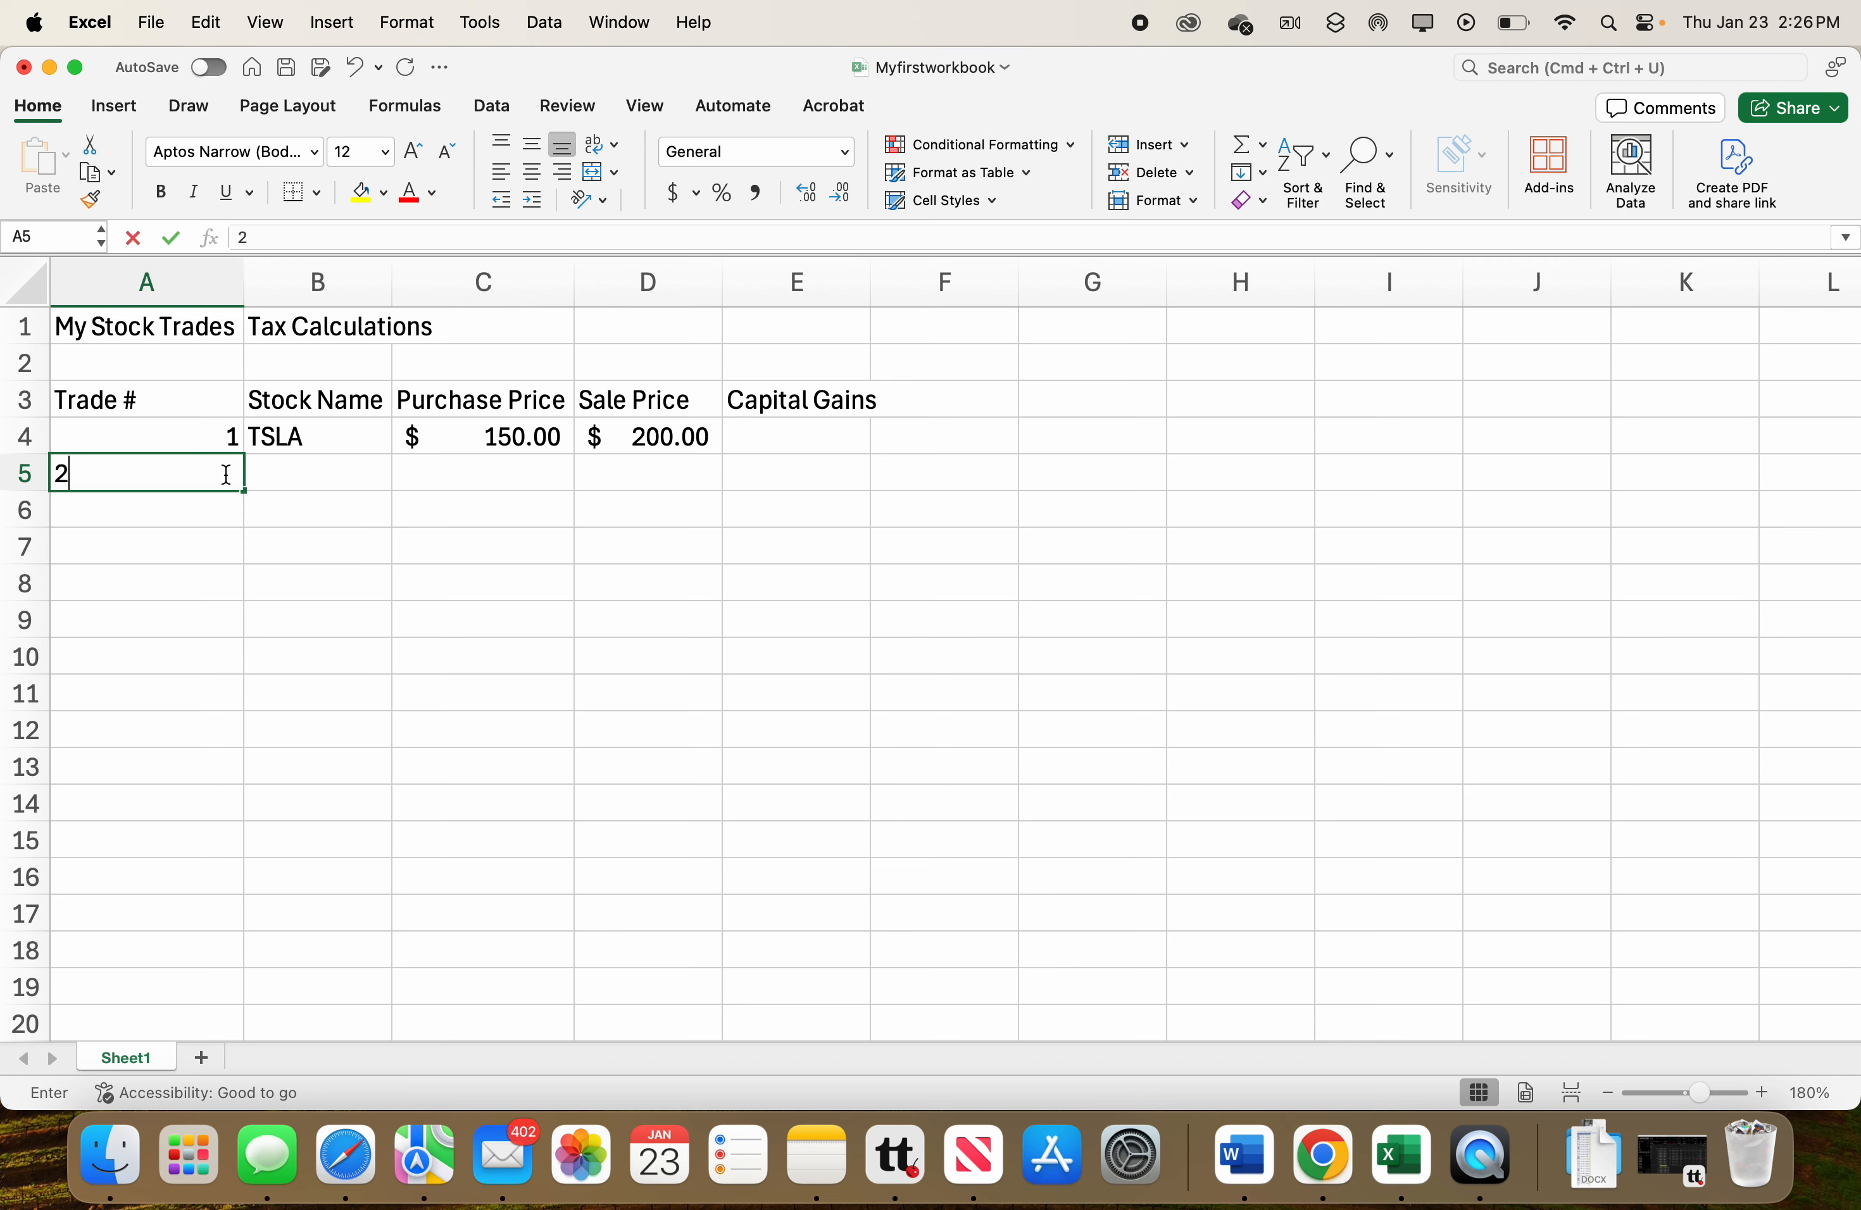
{"action": "key", "text": "Return"}
{"action": "left_click", "coordinate": [291, 467]}
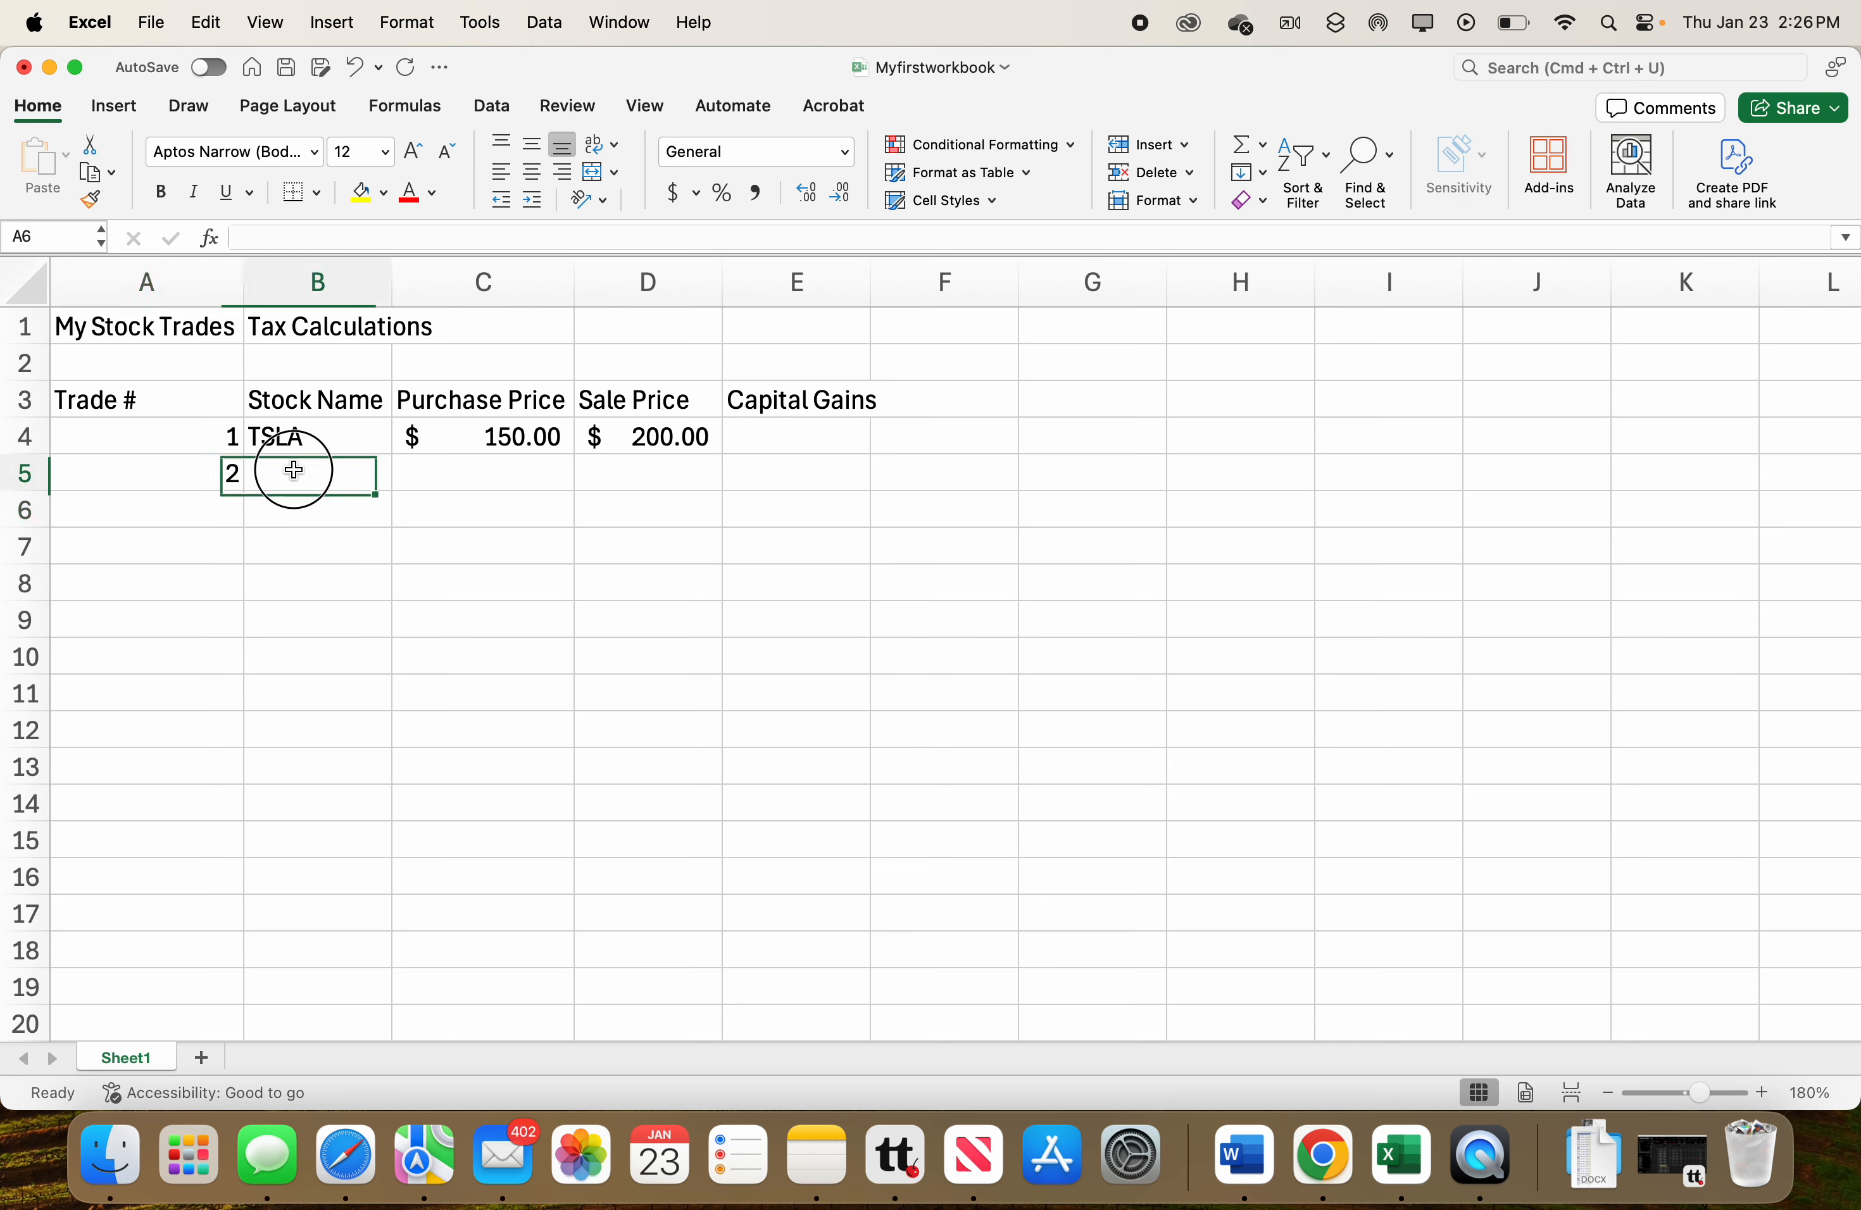
{"action": "type", "text": "AAPL"}
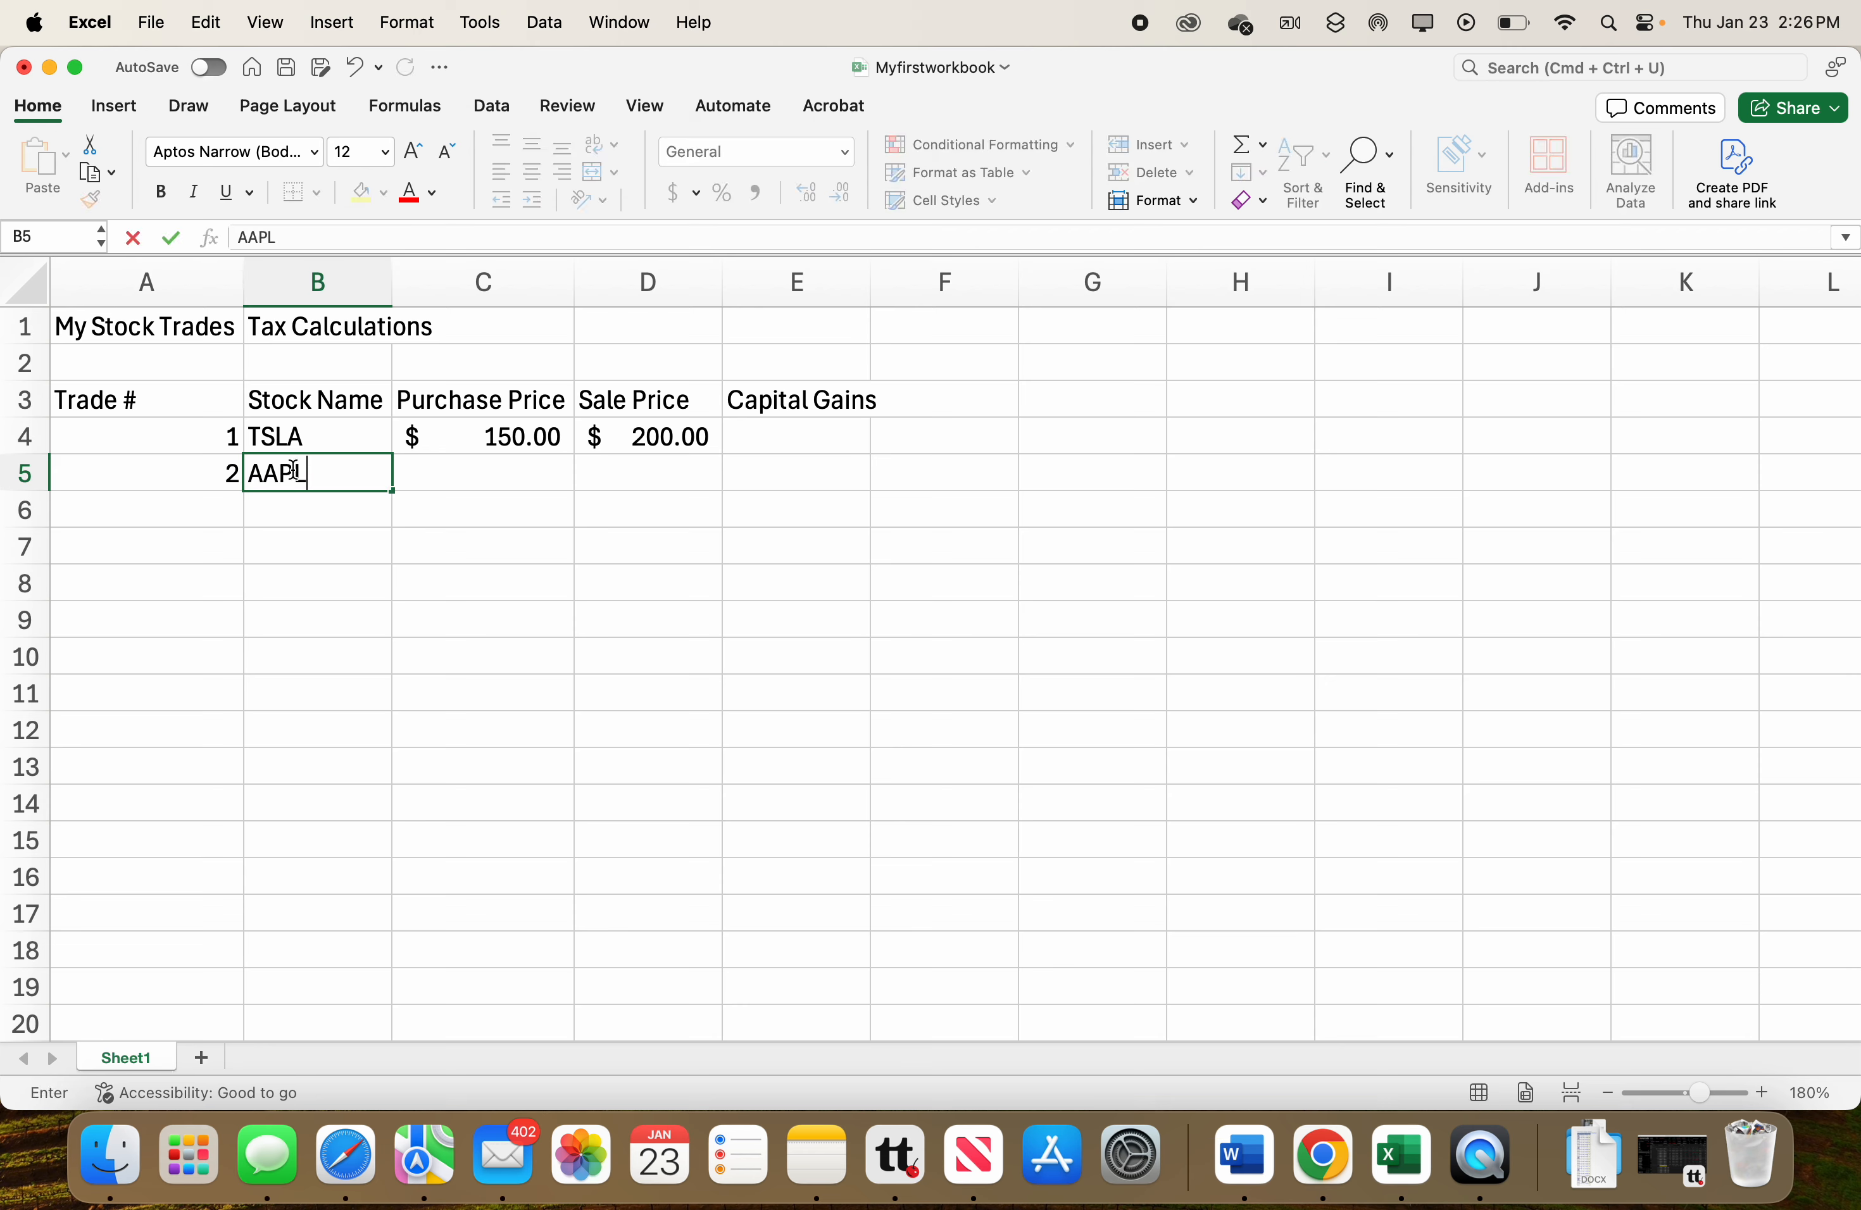
{"action": "left_click", "coordinate": [483, 478]}
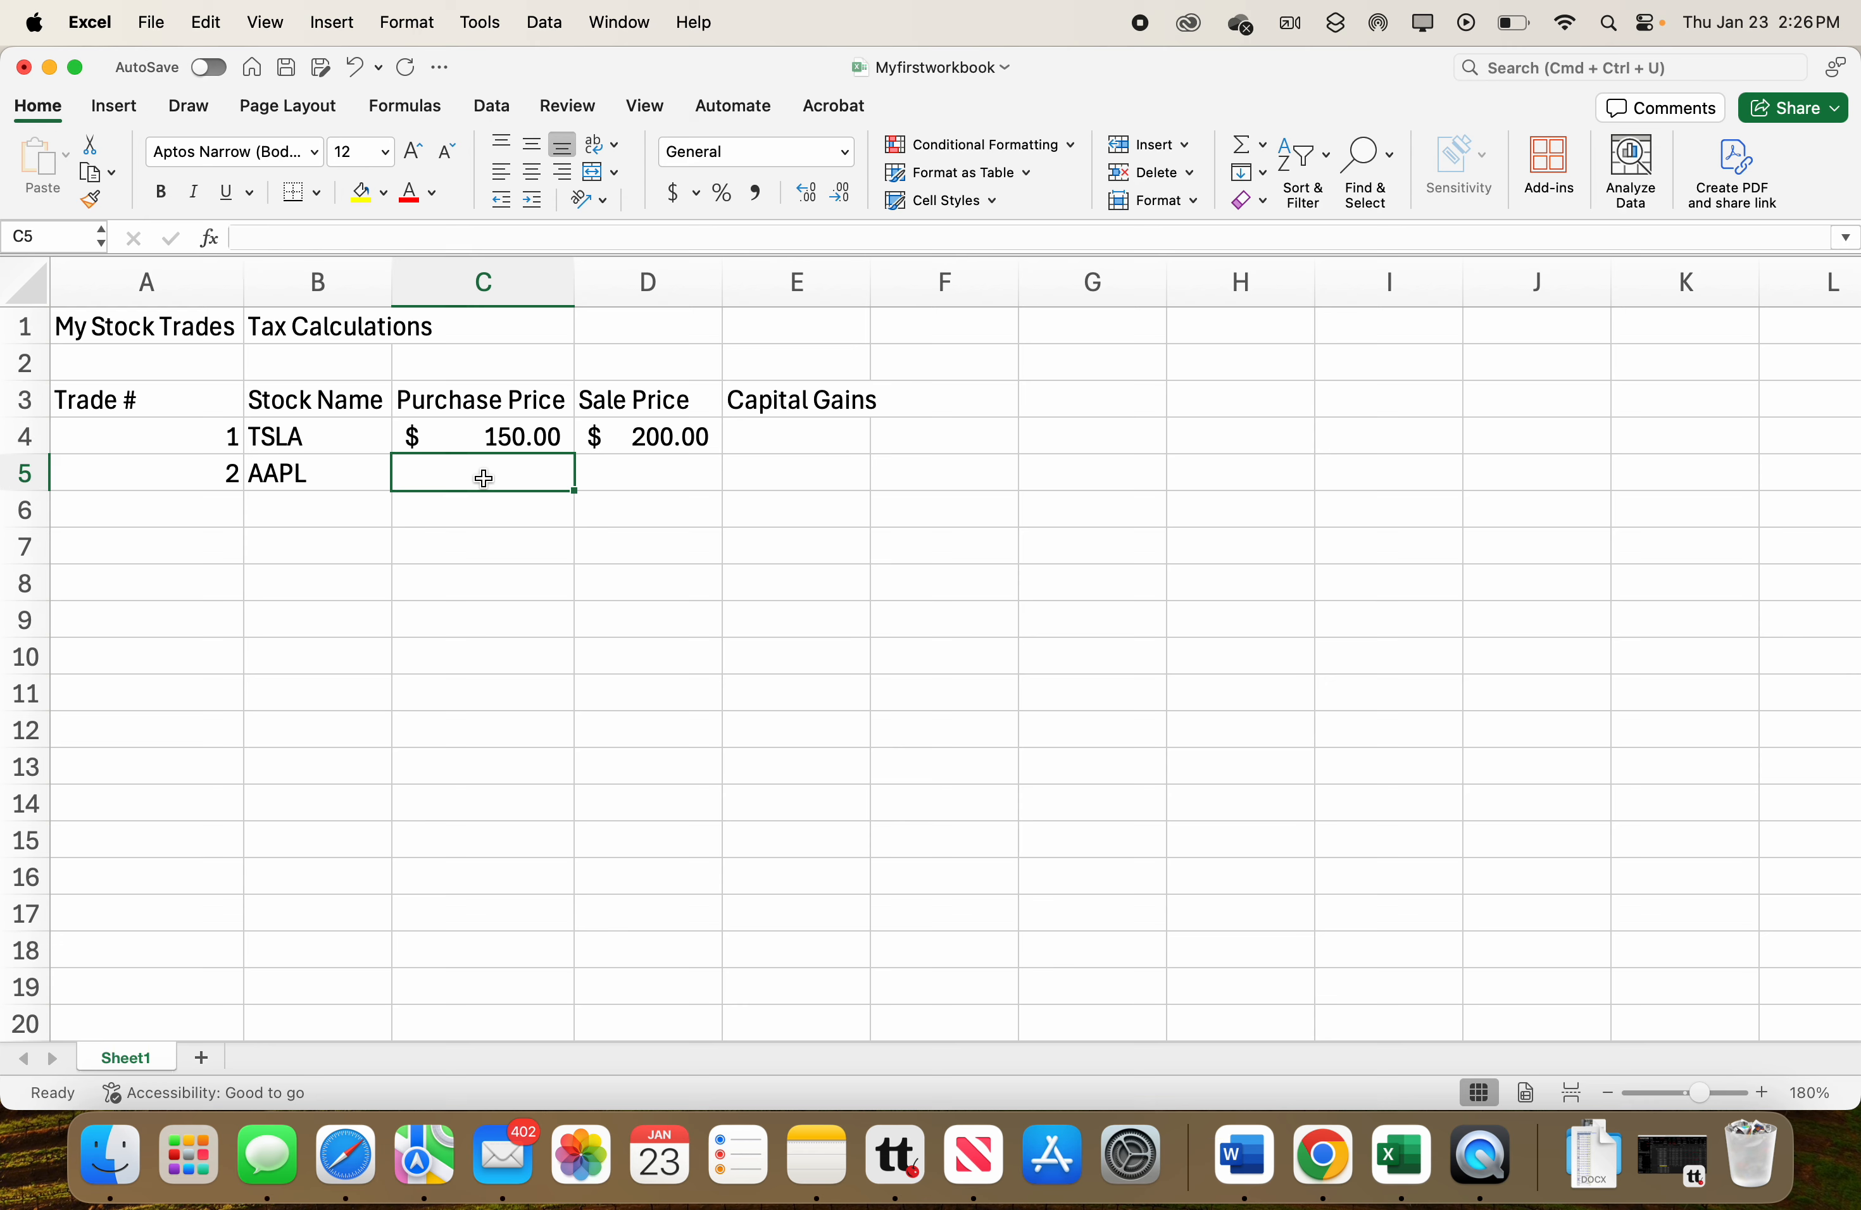
Enter the second trade's purchase price 110 in C5.
{"action": "type", "text": "110"}
{"action": "key", "text": "Return"}
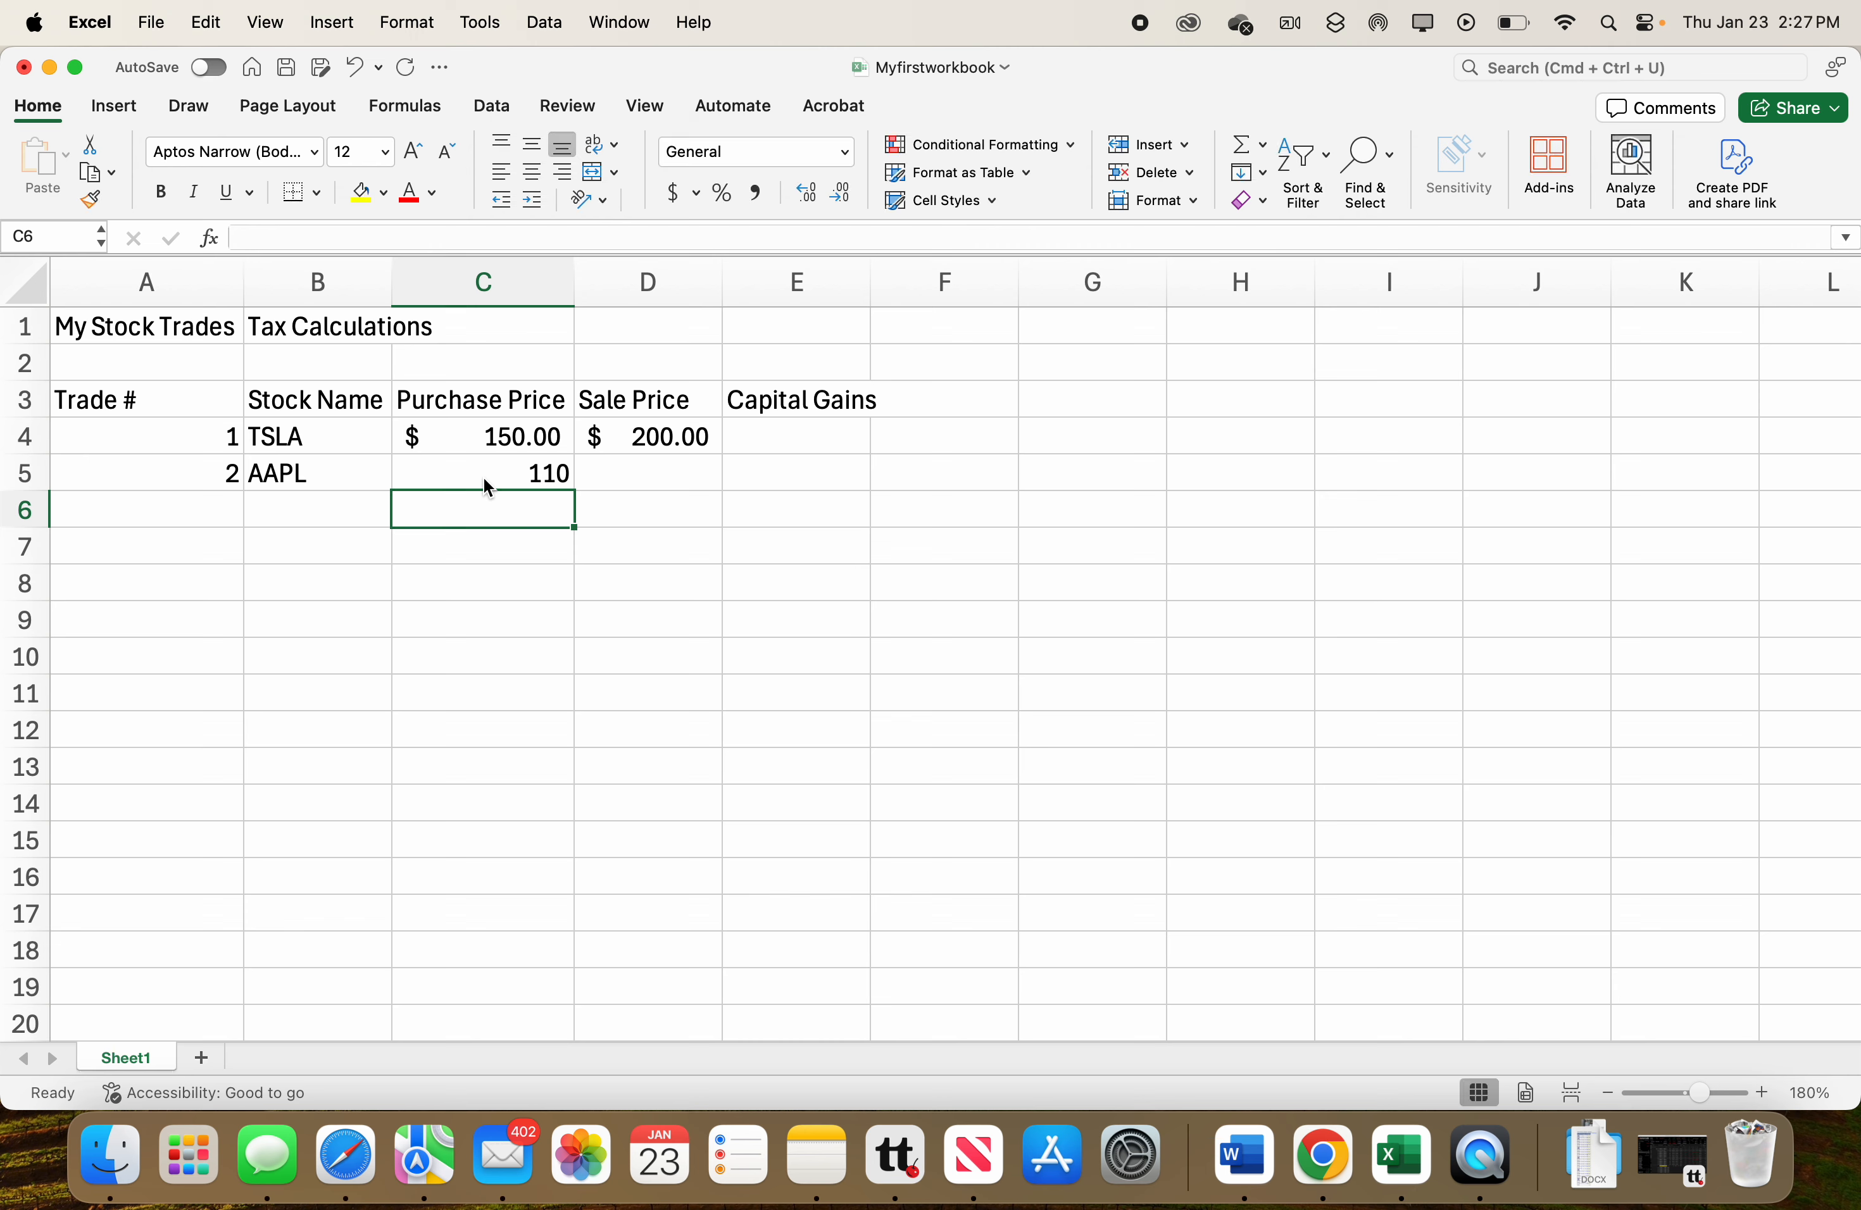
{"action": "left_click", "coordinate": [514, 474]}
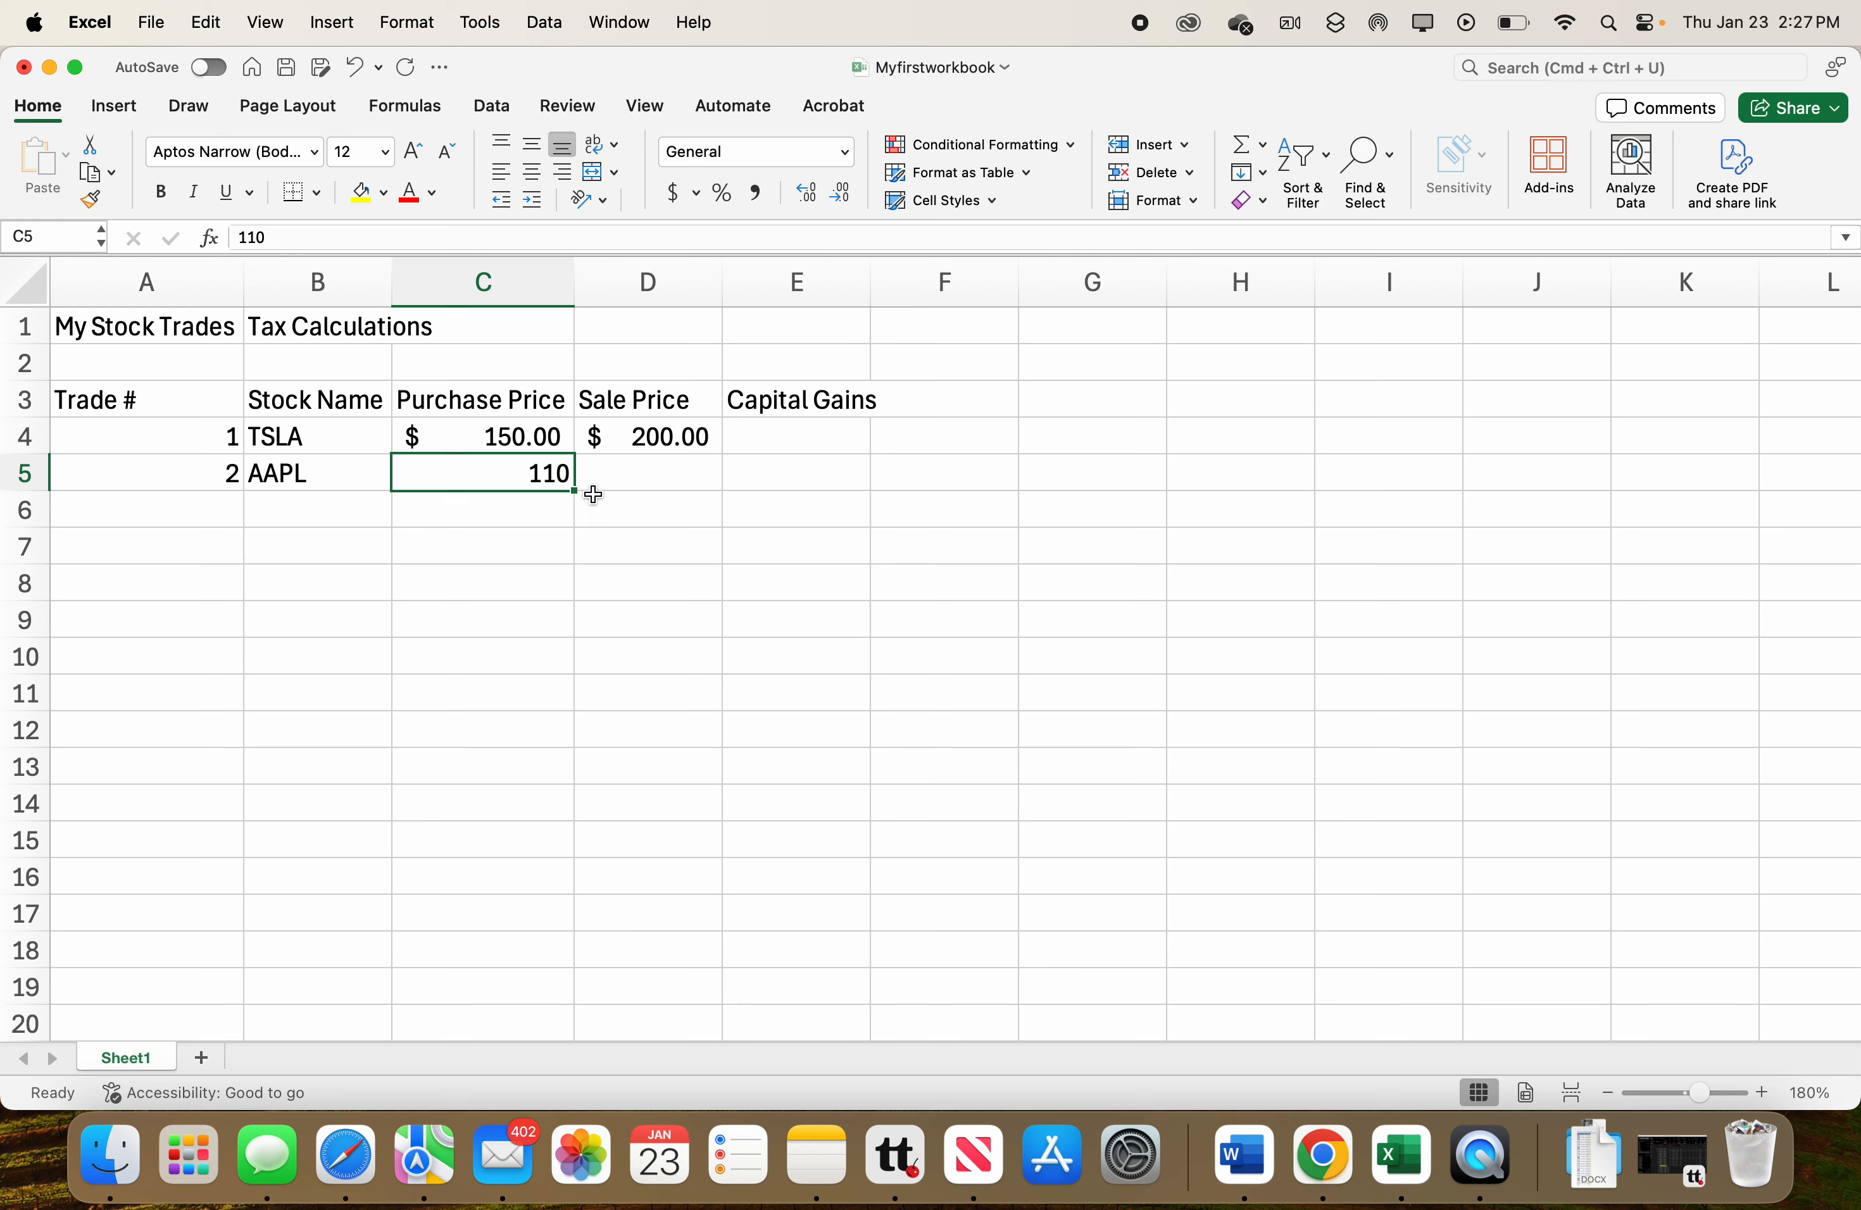
{"action": "right_click", "coordinate": [497, 475]}
{"action": "key", "text": "Escape"}
{"action": "left_click_drag", "start_coordinate": [555, 468], "coordinate": [612, 469]}
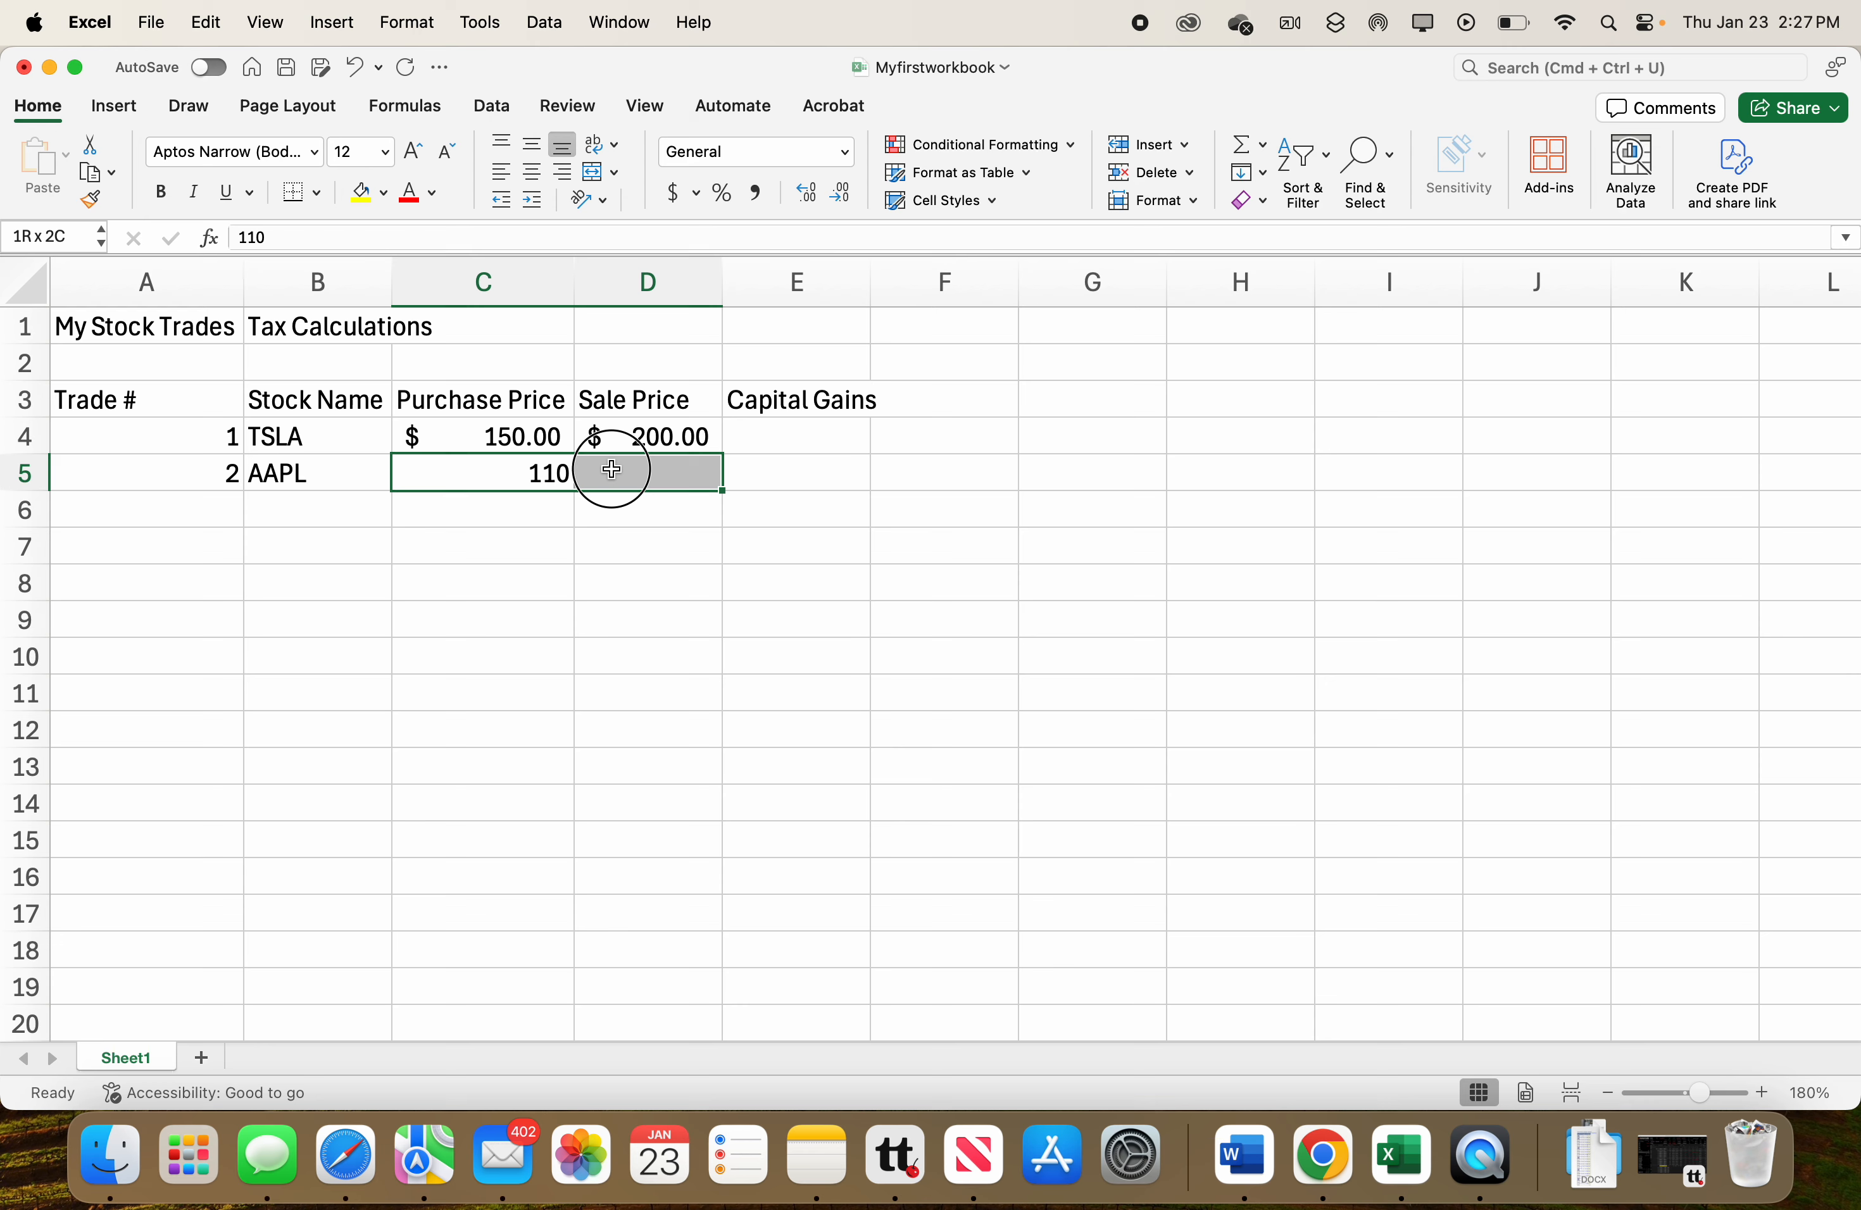
{"action": "left_click_drag", "start_coordinate": [611, 469], "coordinate": [605, 617]}
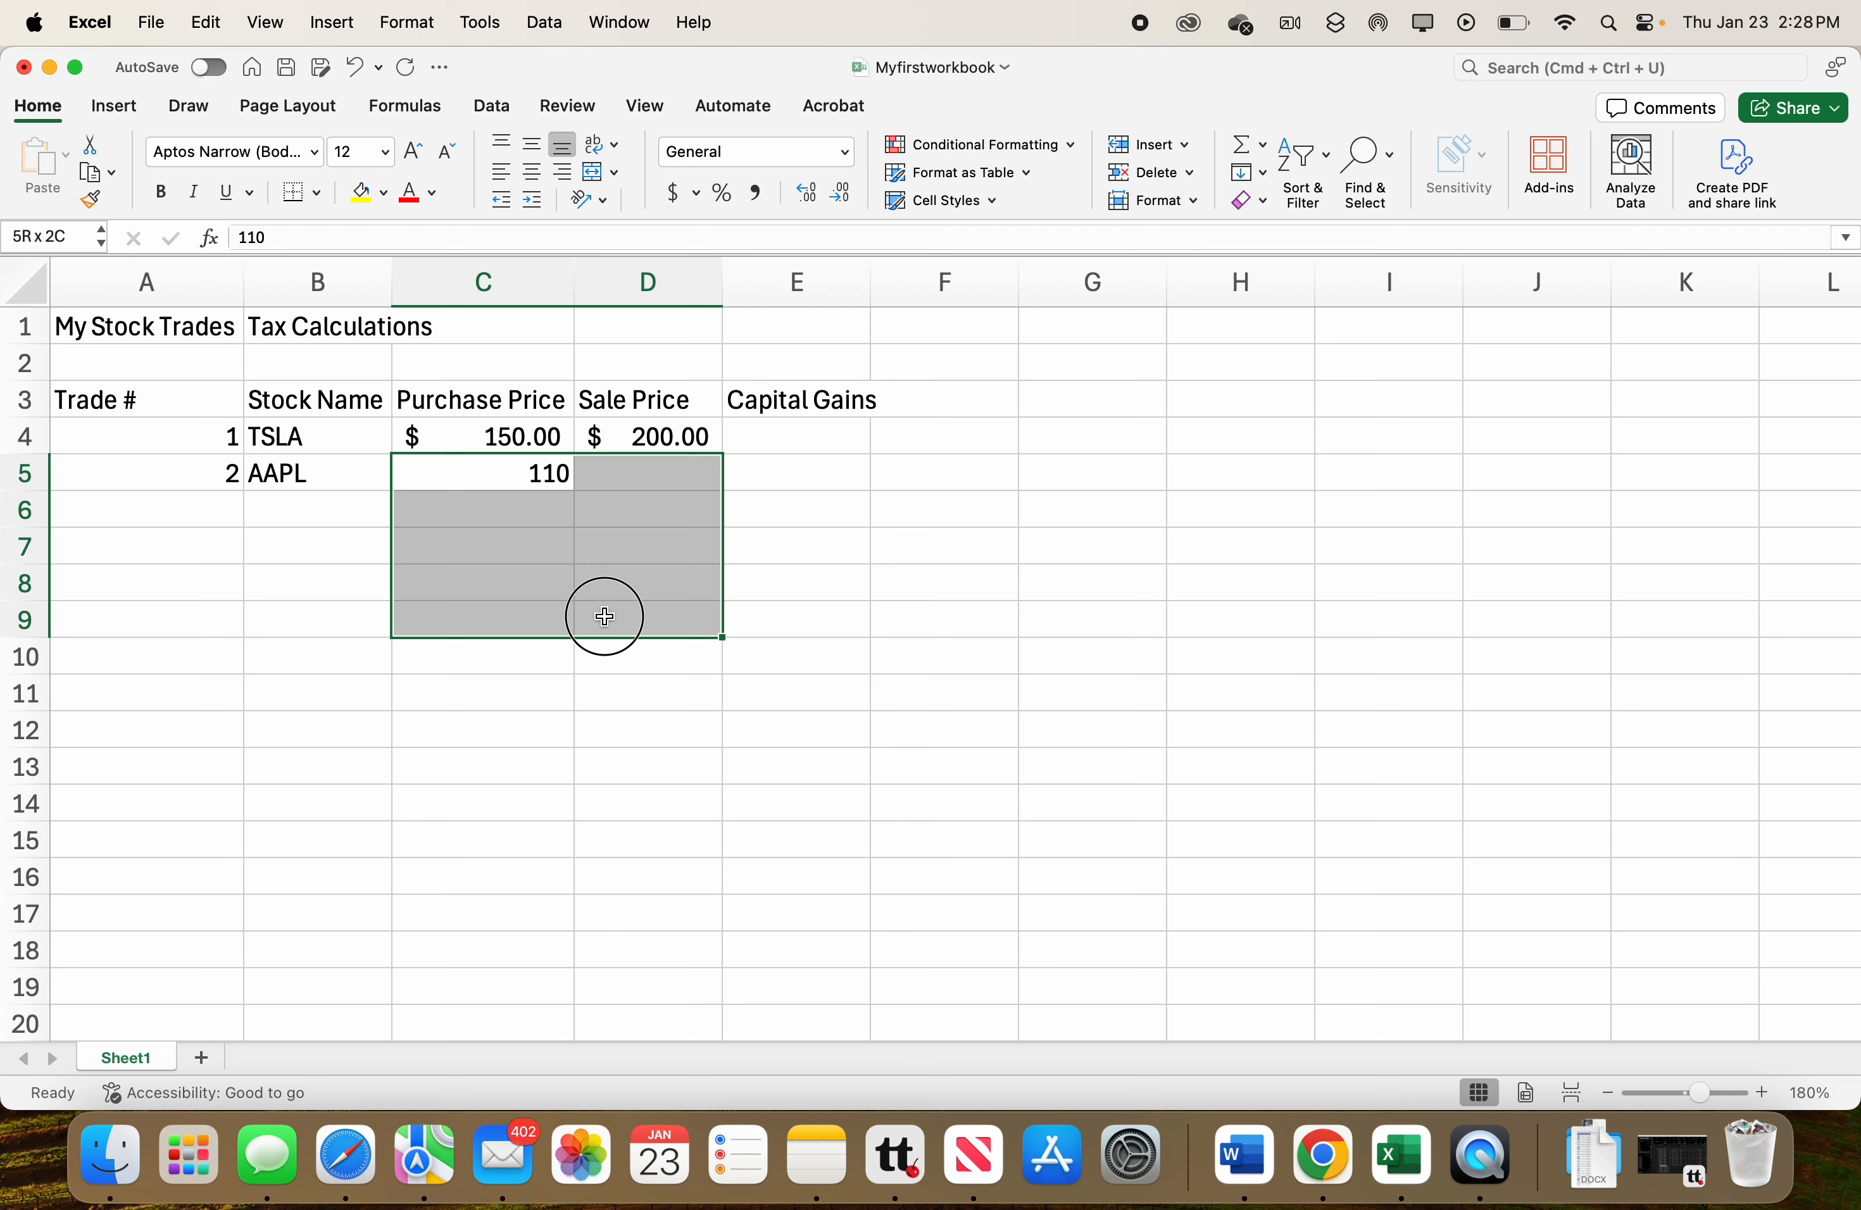
{"action": "left_click_drag", "start_coordinate": [605, 617], "coordinate": [604, 617]}
{"action": "left_click", "coordinate": [519, 664]}
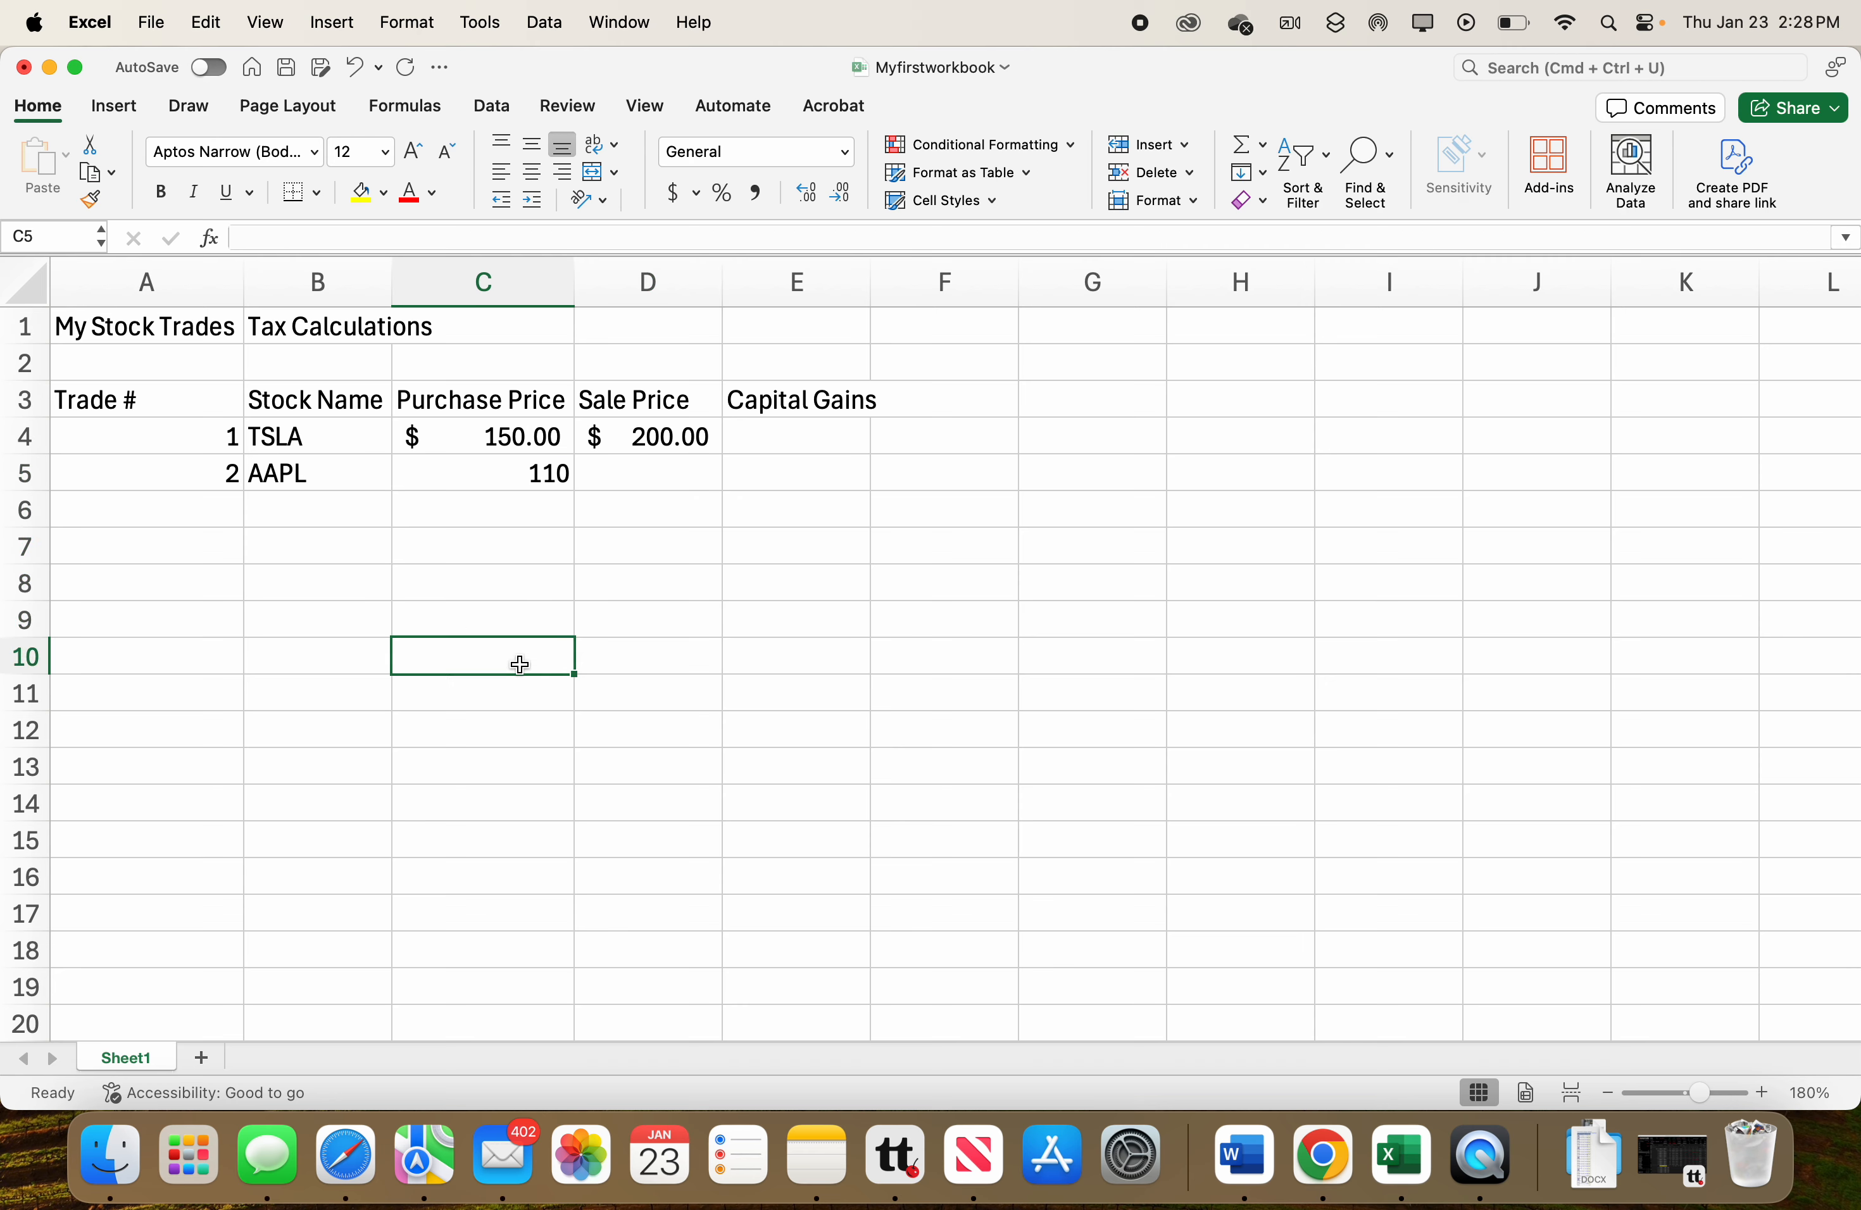
Apply the Accounting number format to the price cells C5 through D8.
{"action": "left_click", "coordinate": [512, 471]}
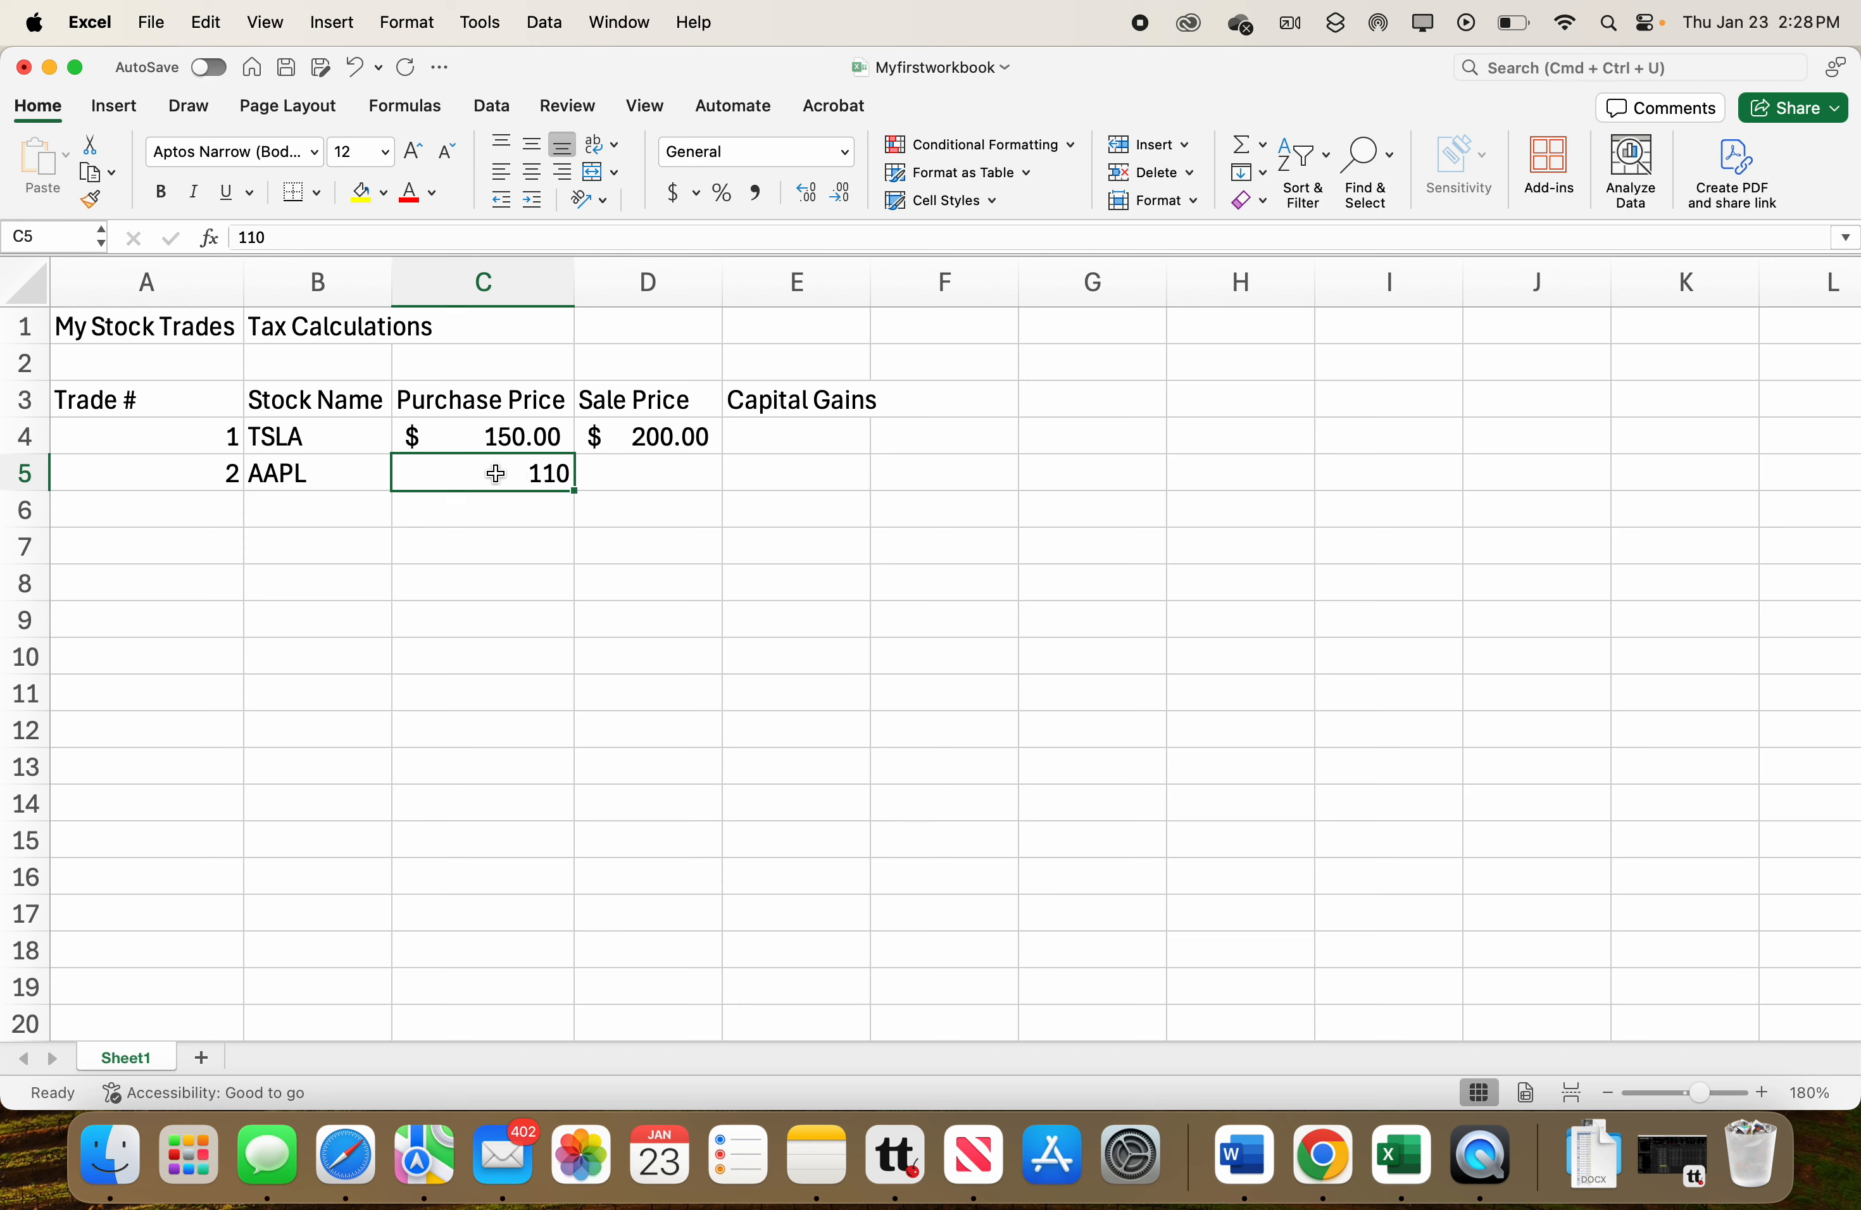
{"action": "left_click", "coordinate": [495, 473]}
{"action": "left_click_drag", "start_coordinate": [540, 479], "coordinate": [583, 480]}
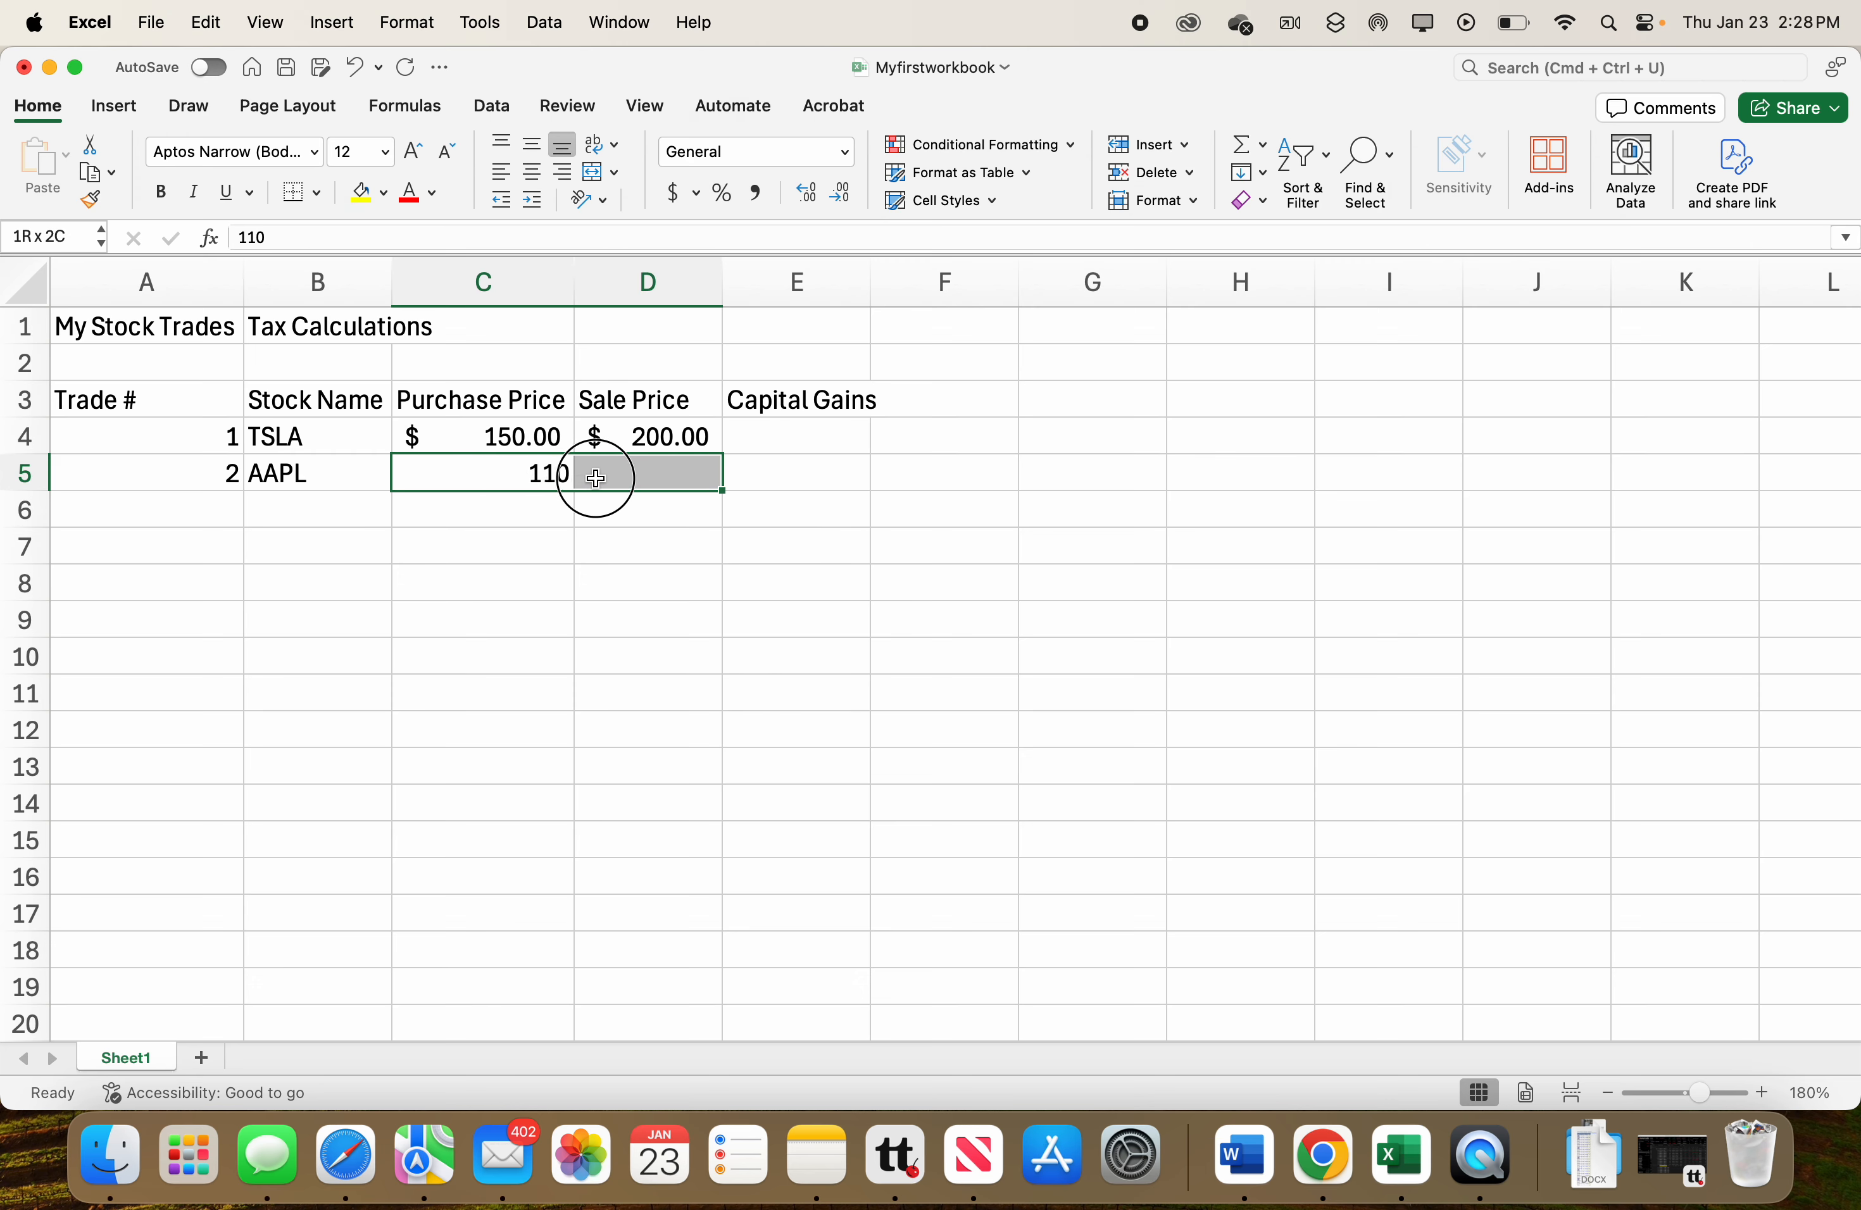
{"action": "left_click_drag", "start_coordinate": [609, 478], "coordinate": [581, 593]}
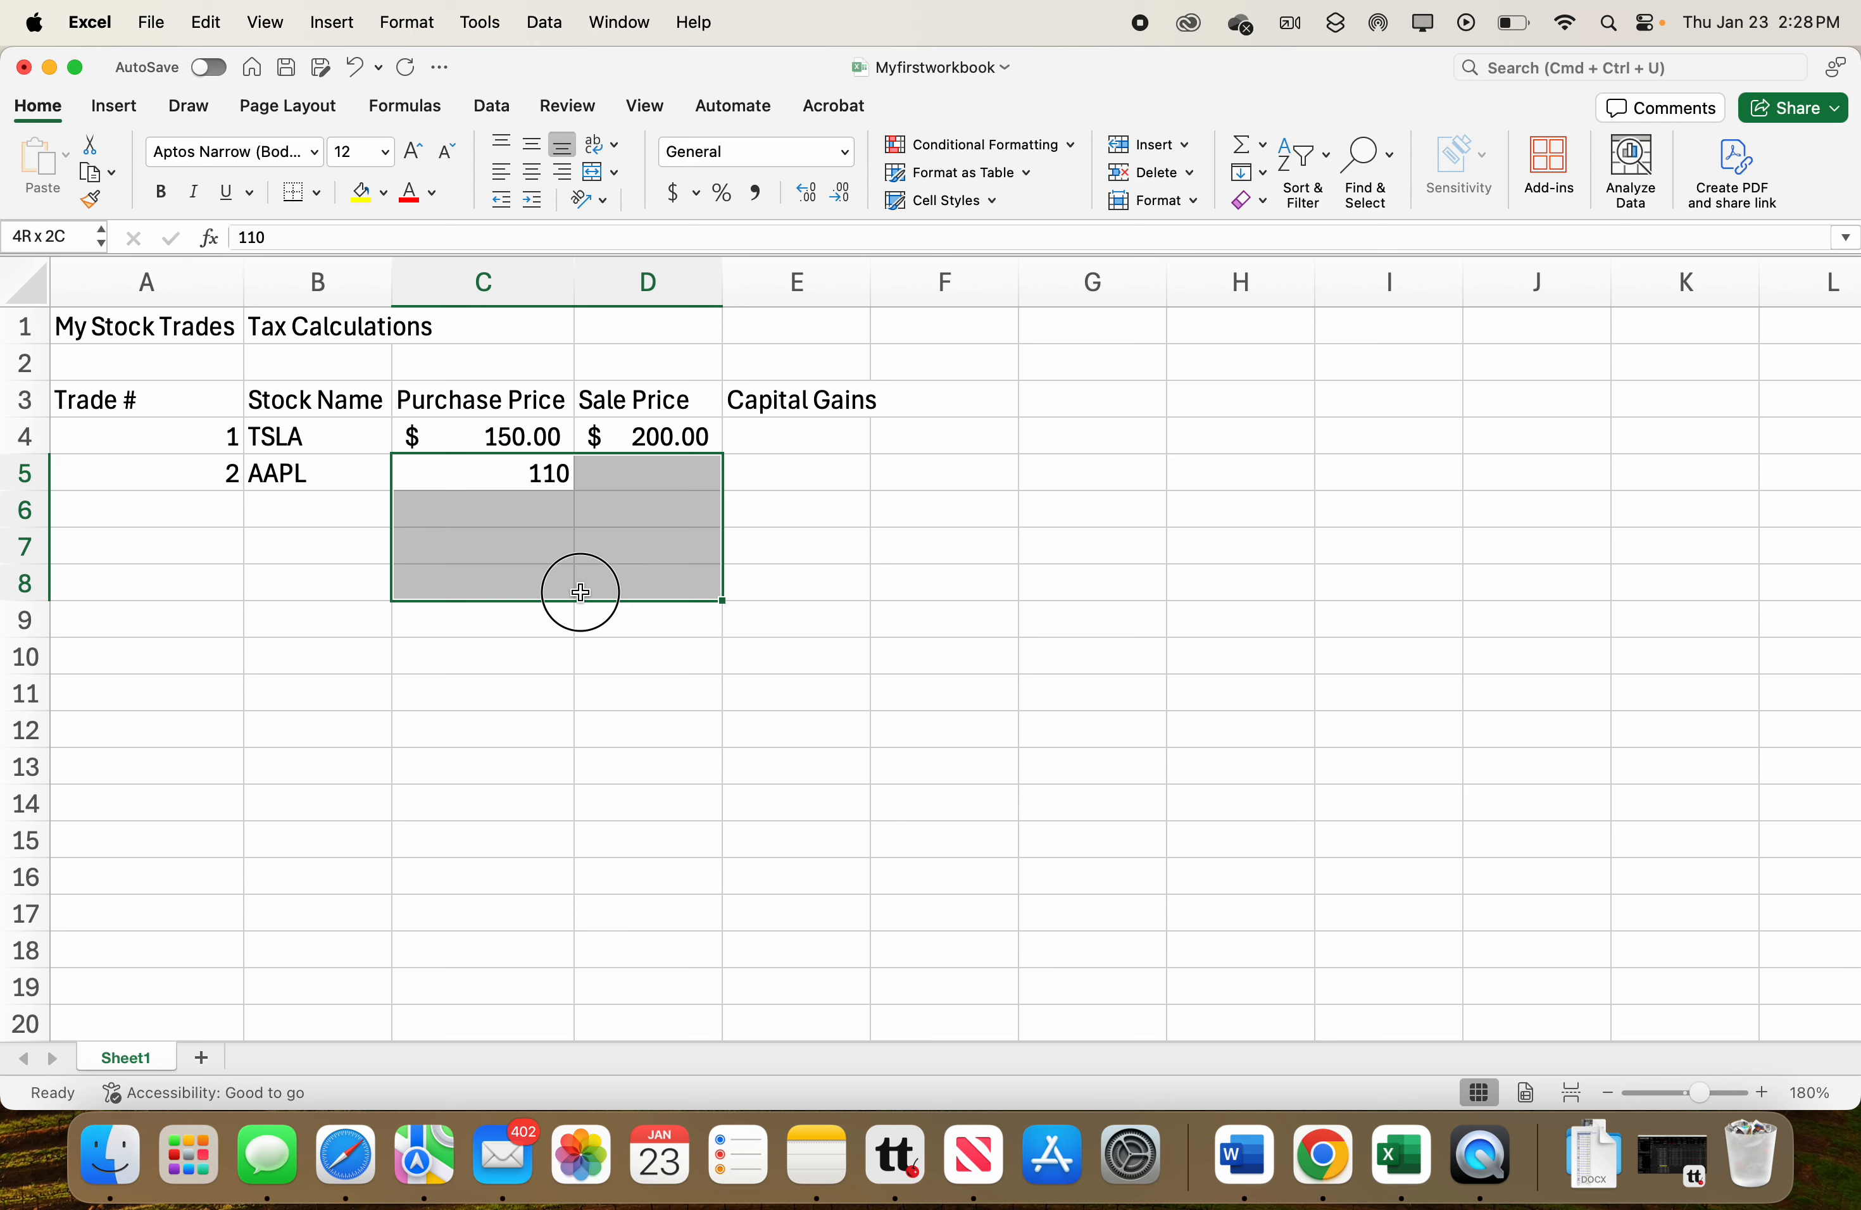
{"action": "left_click_drag", "start_coordinate": [581, 592], "coordinate": [581, 592]}
{"action": "left_click", "coordinate": [845, 154]}
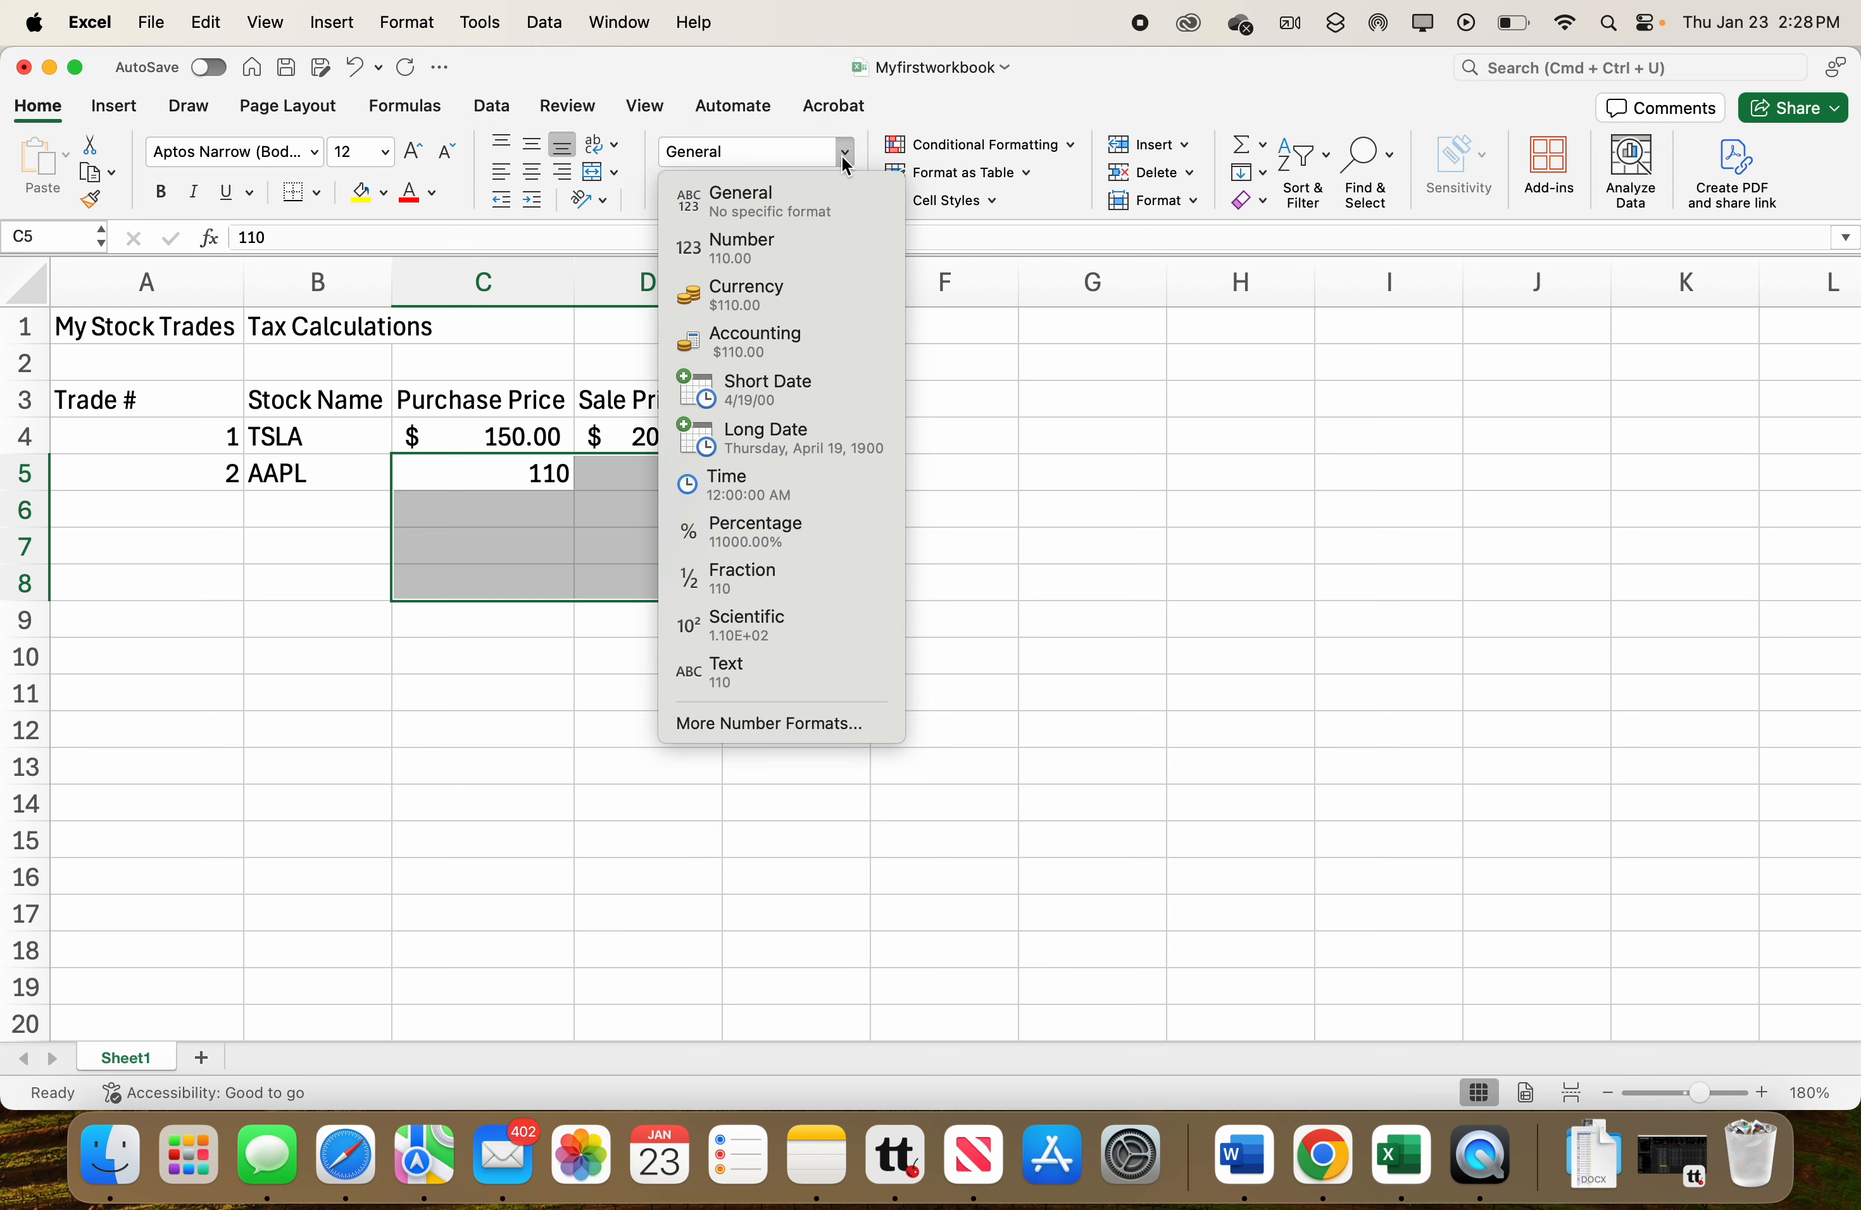
{"action": "left_click", "coordinate": [774, 340]}
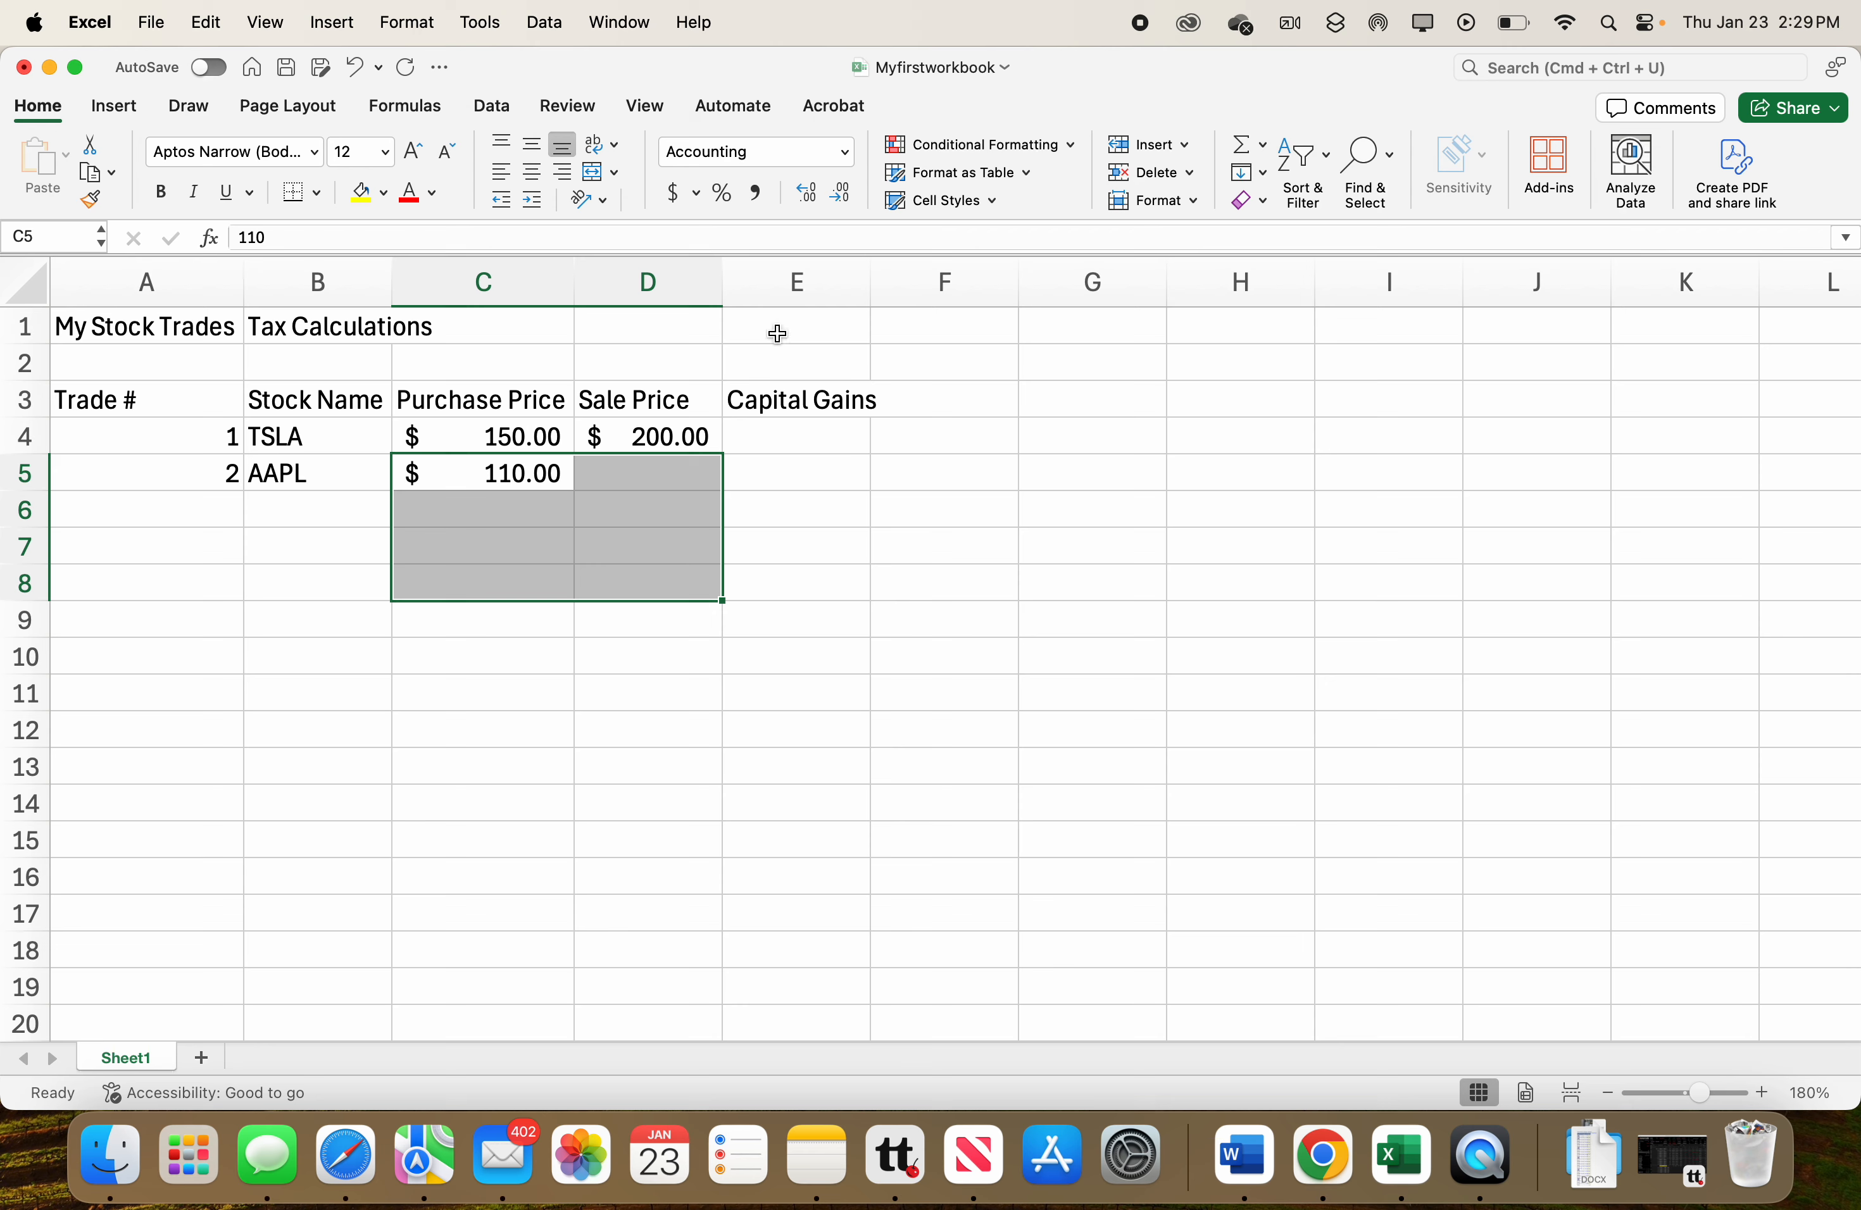
Enter the second trade's sale price 185 in D5.
{"action": "left_click", "coordinate": [654, 473]}
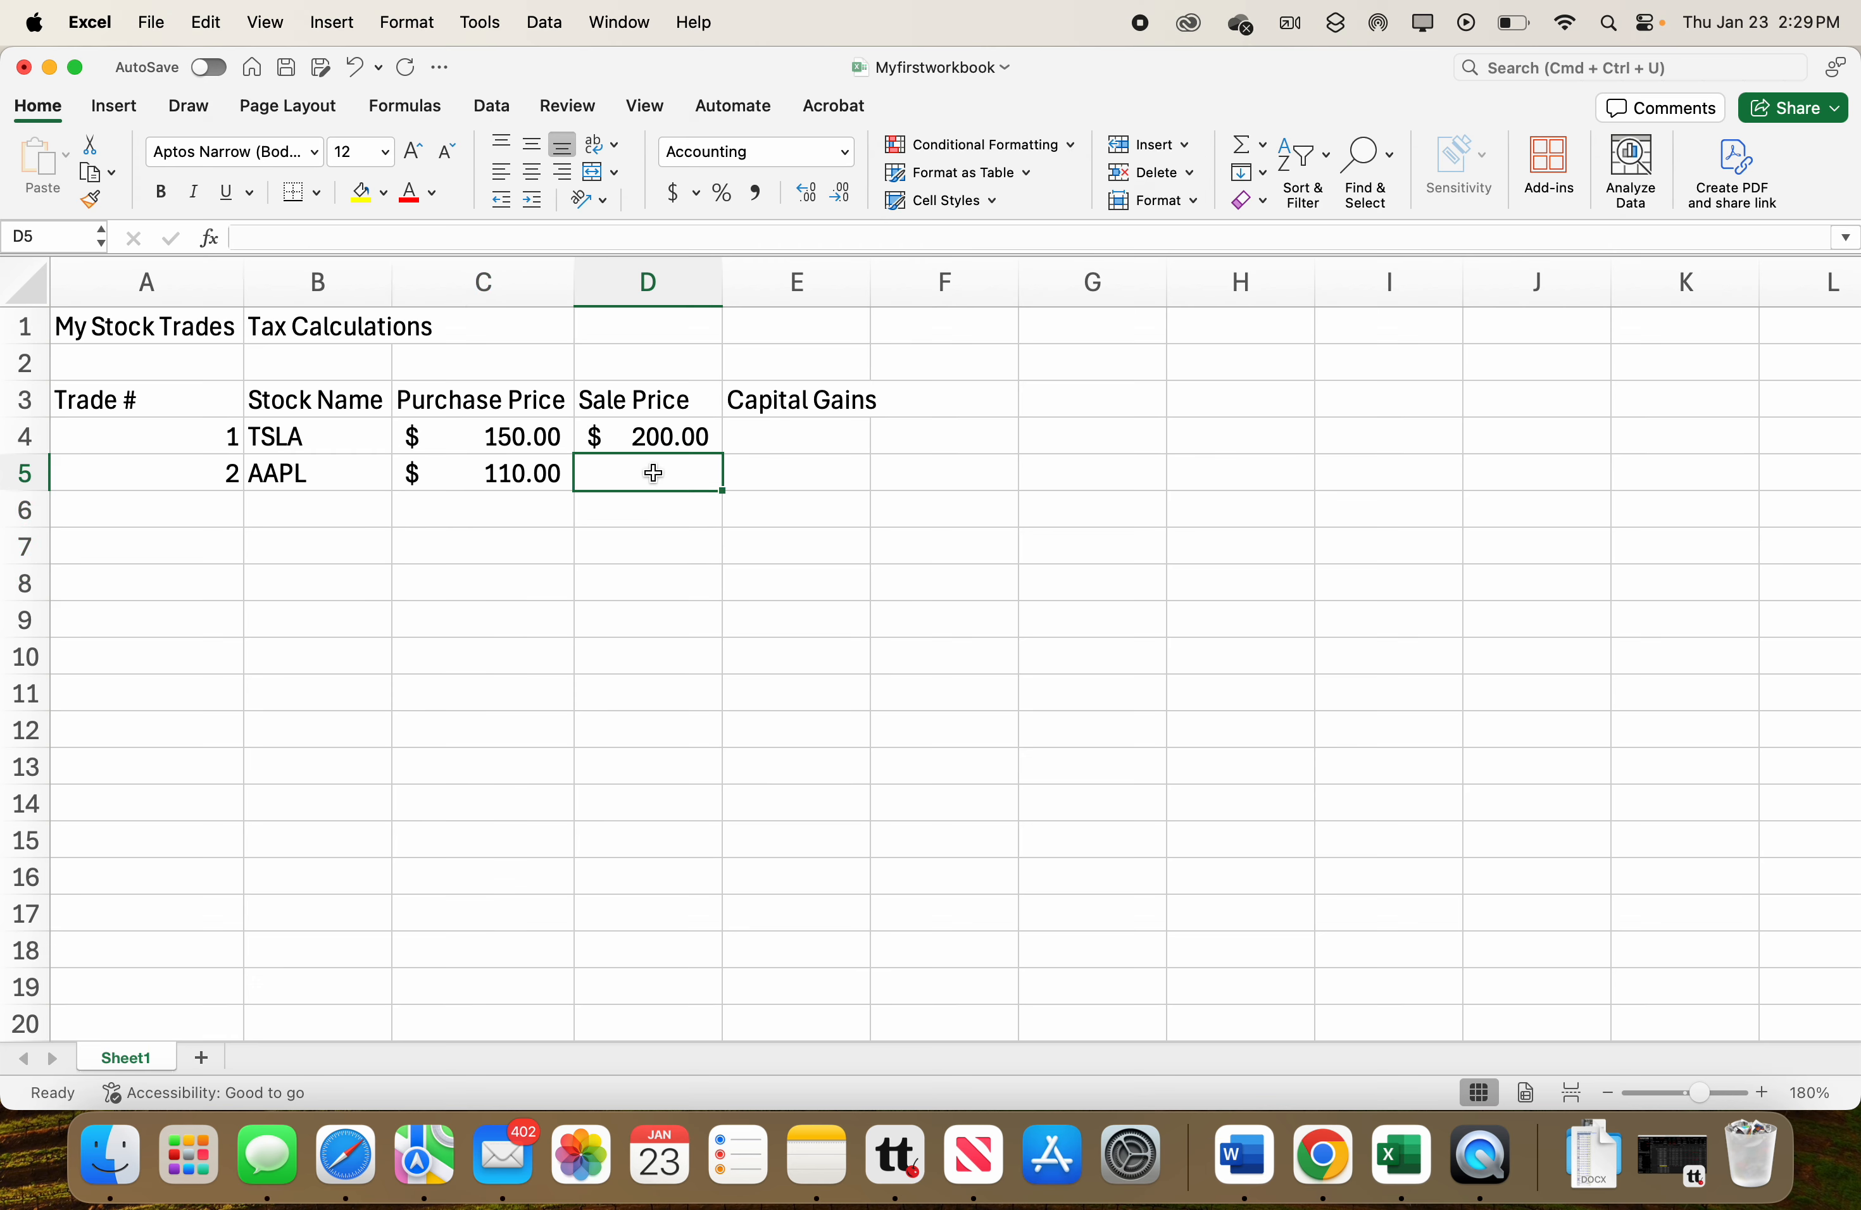
{"action": "type", "text": "185"}
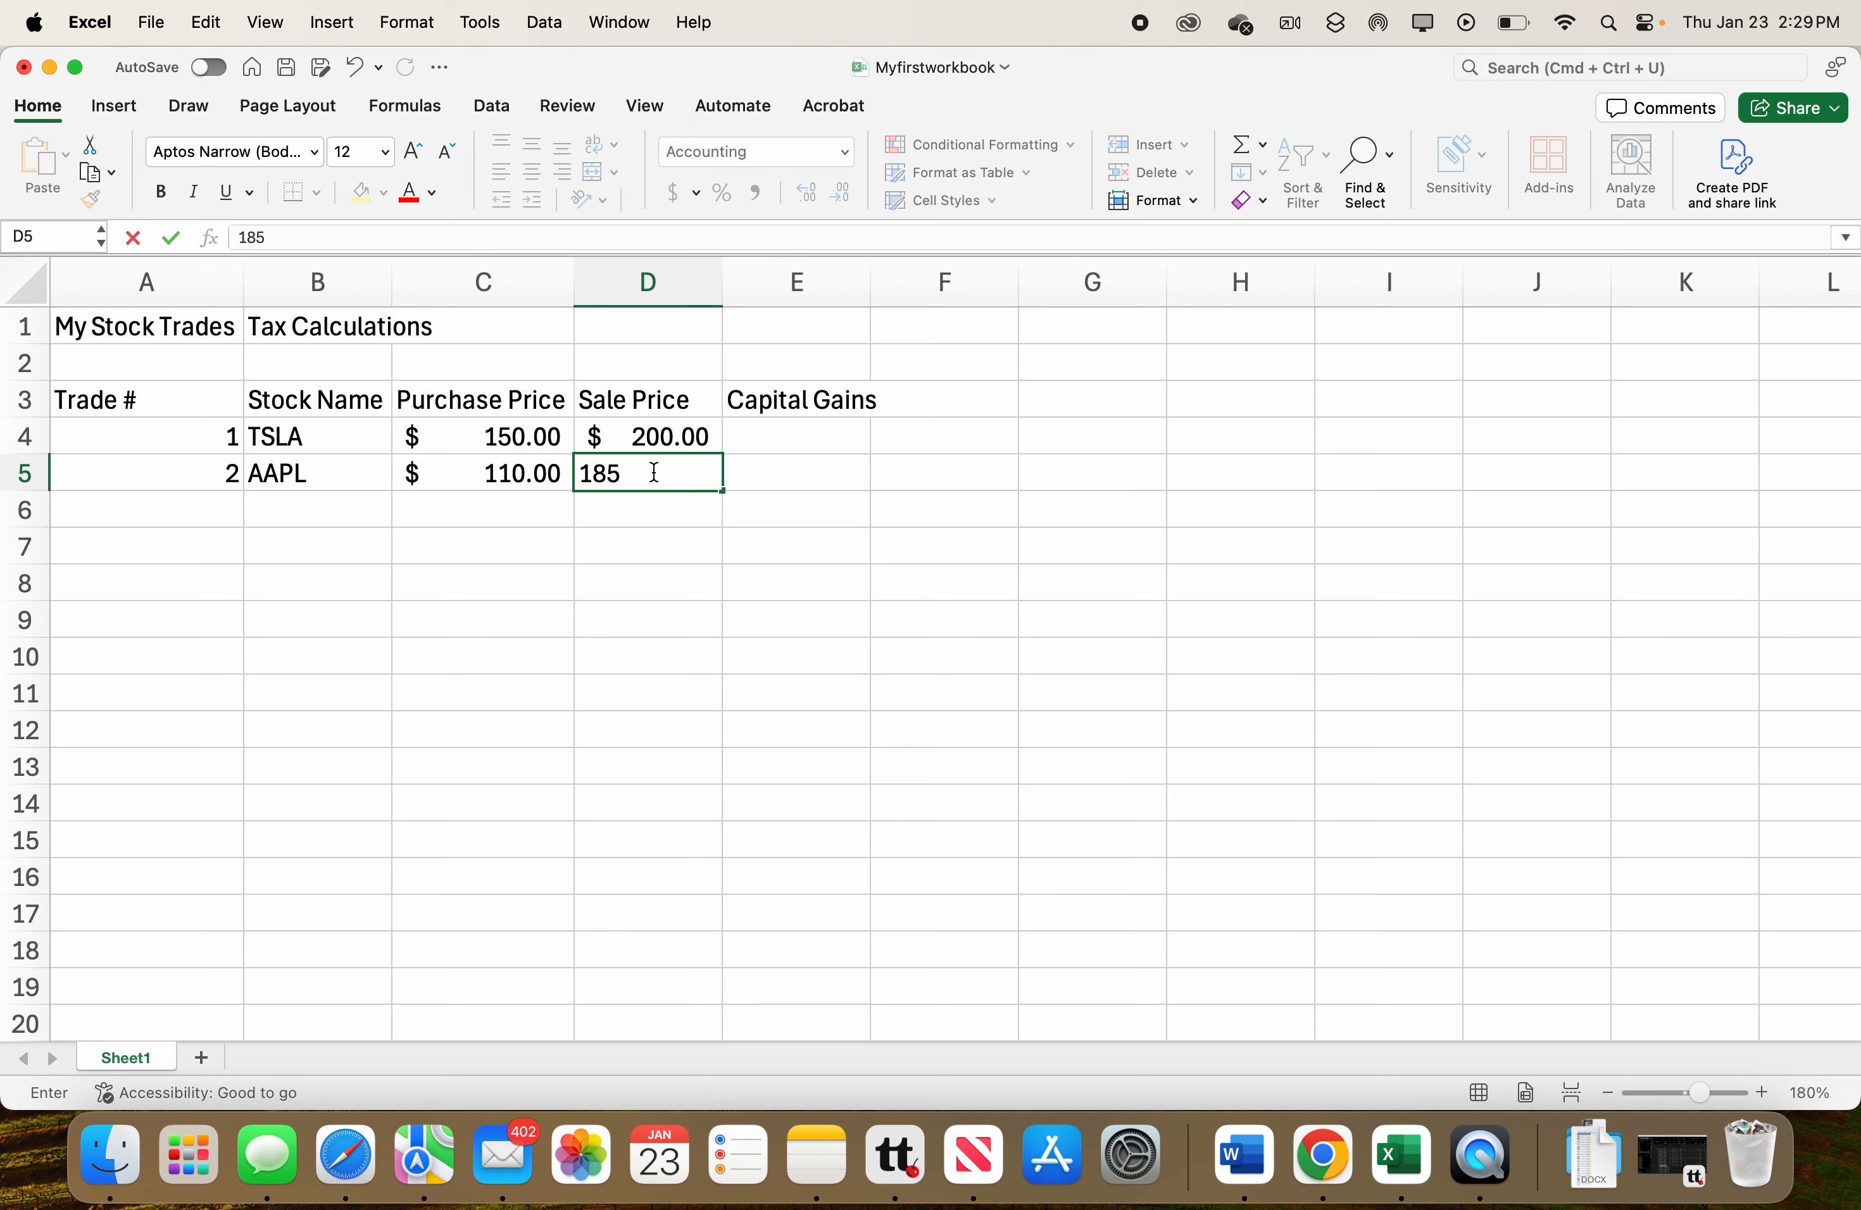
{"action": "key", "text": "Return"}
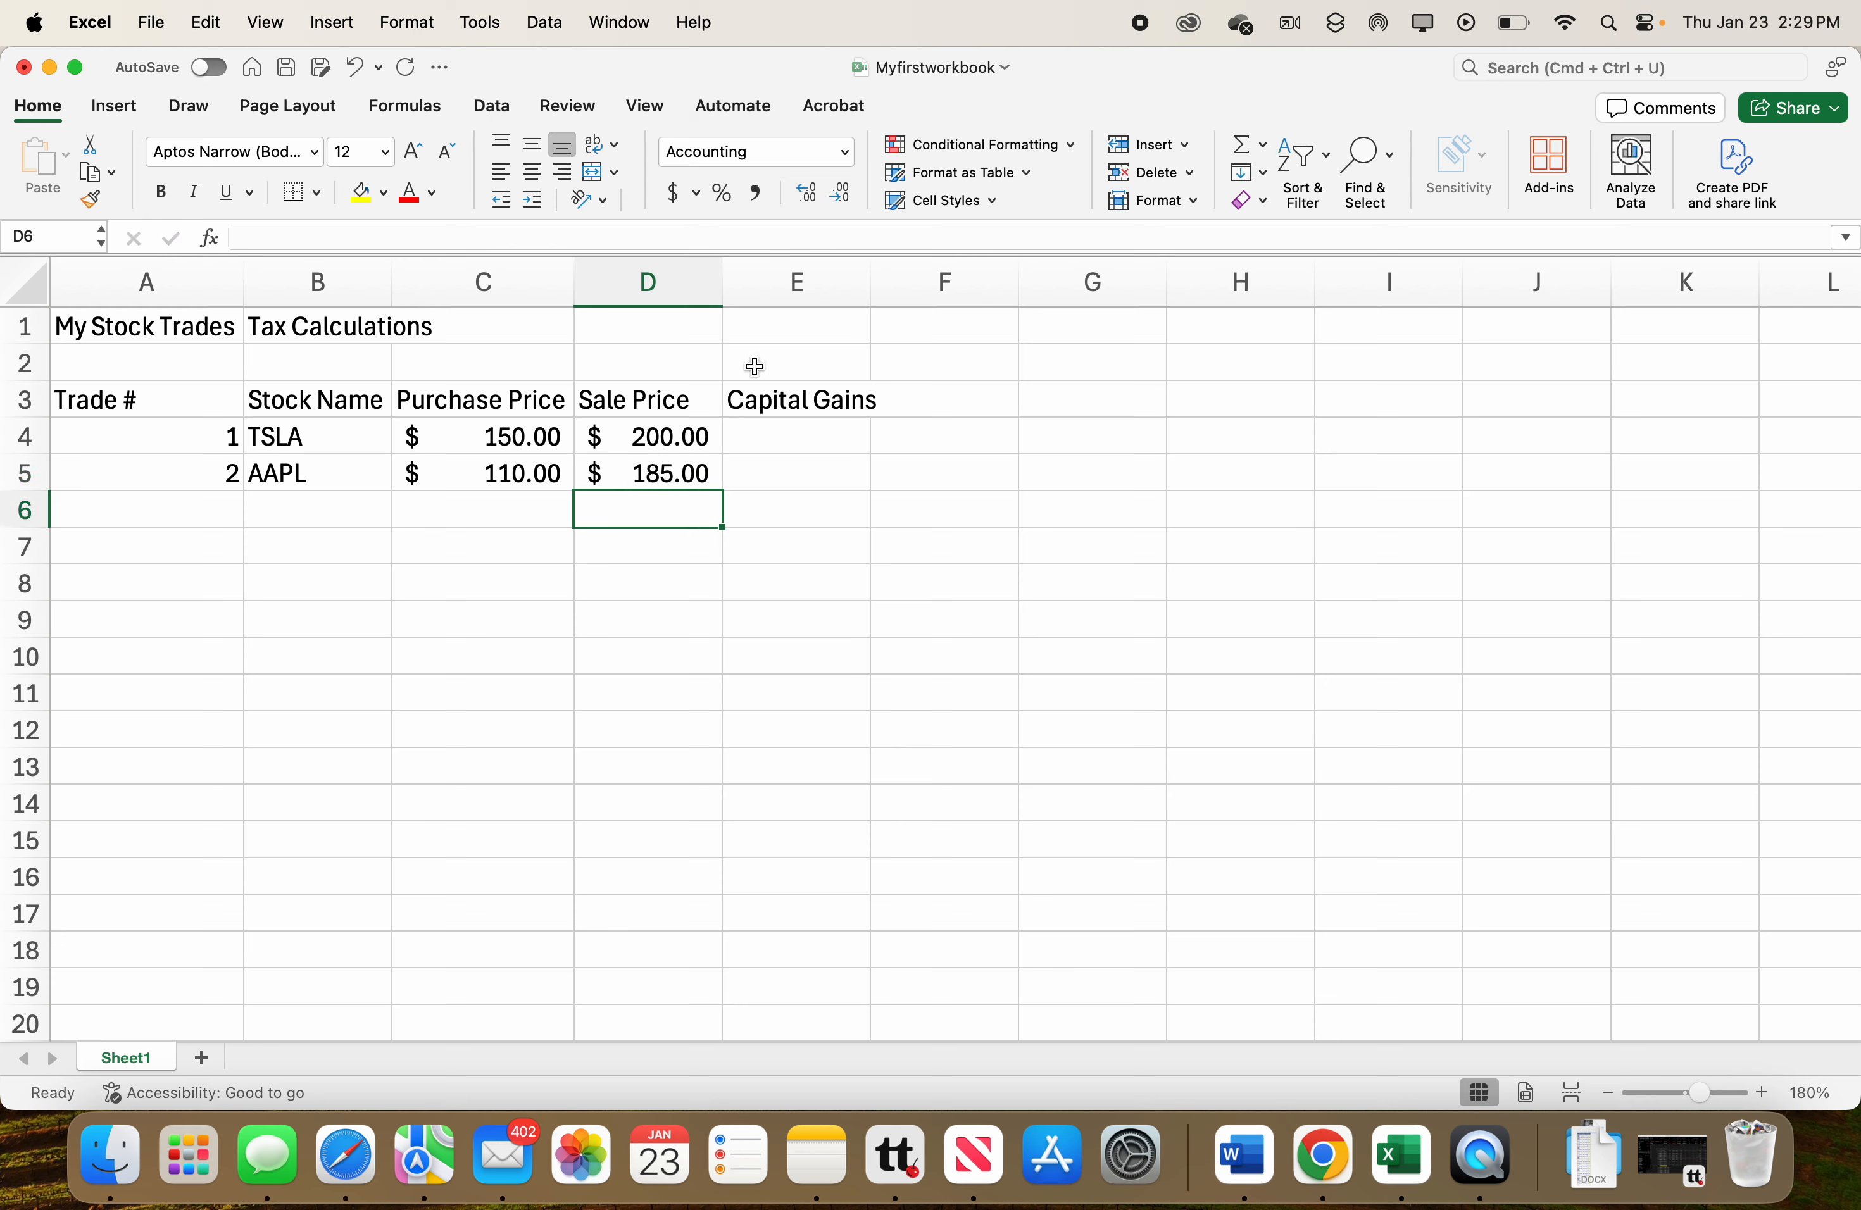
Enter the capital gain for the first trade in E4 as the formula =200-150.
{"action": "left_click", "coordinate": [772, 434]}
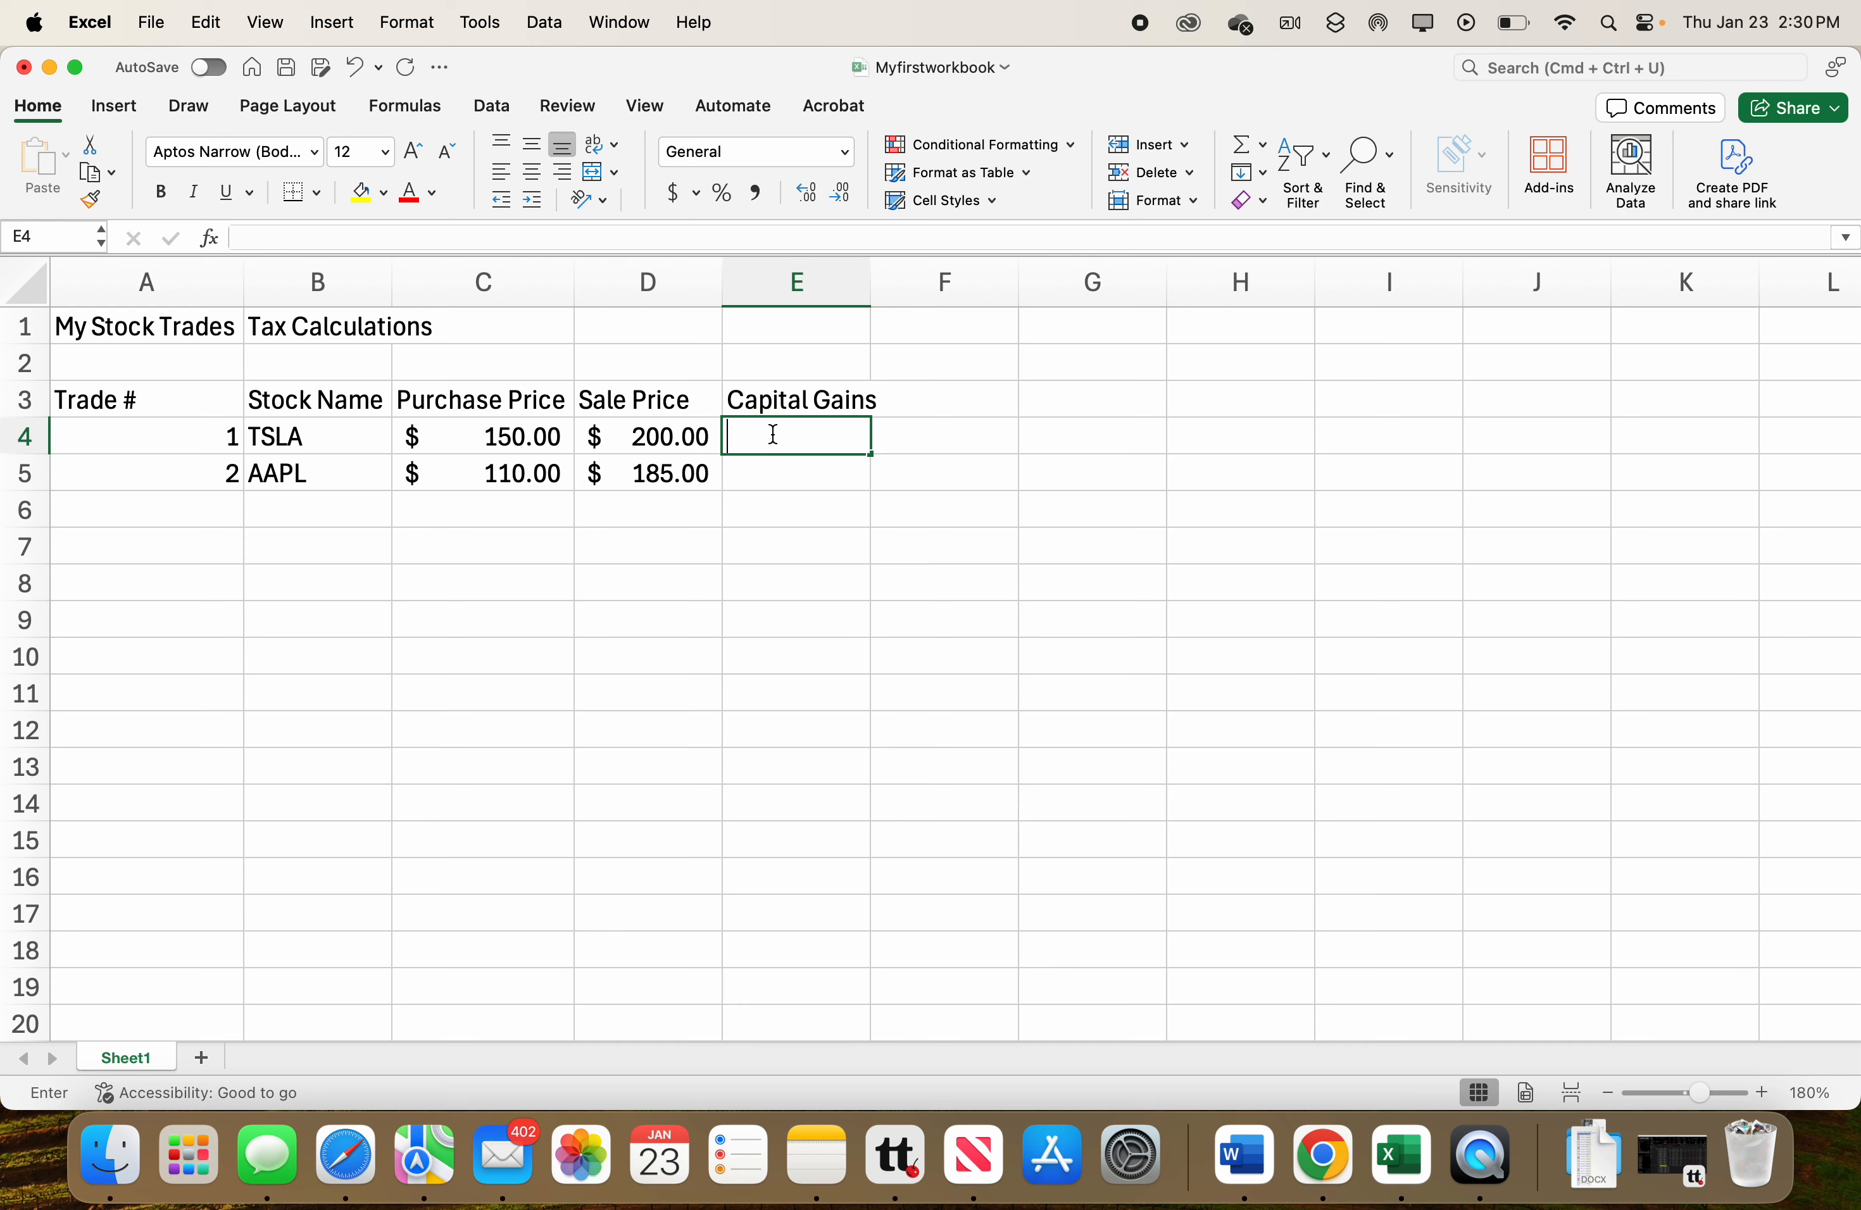
{"action": "type", "text": "="}
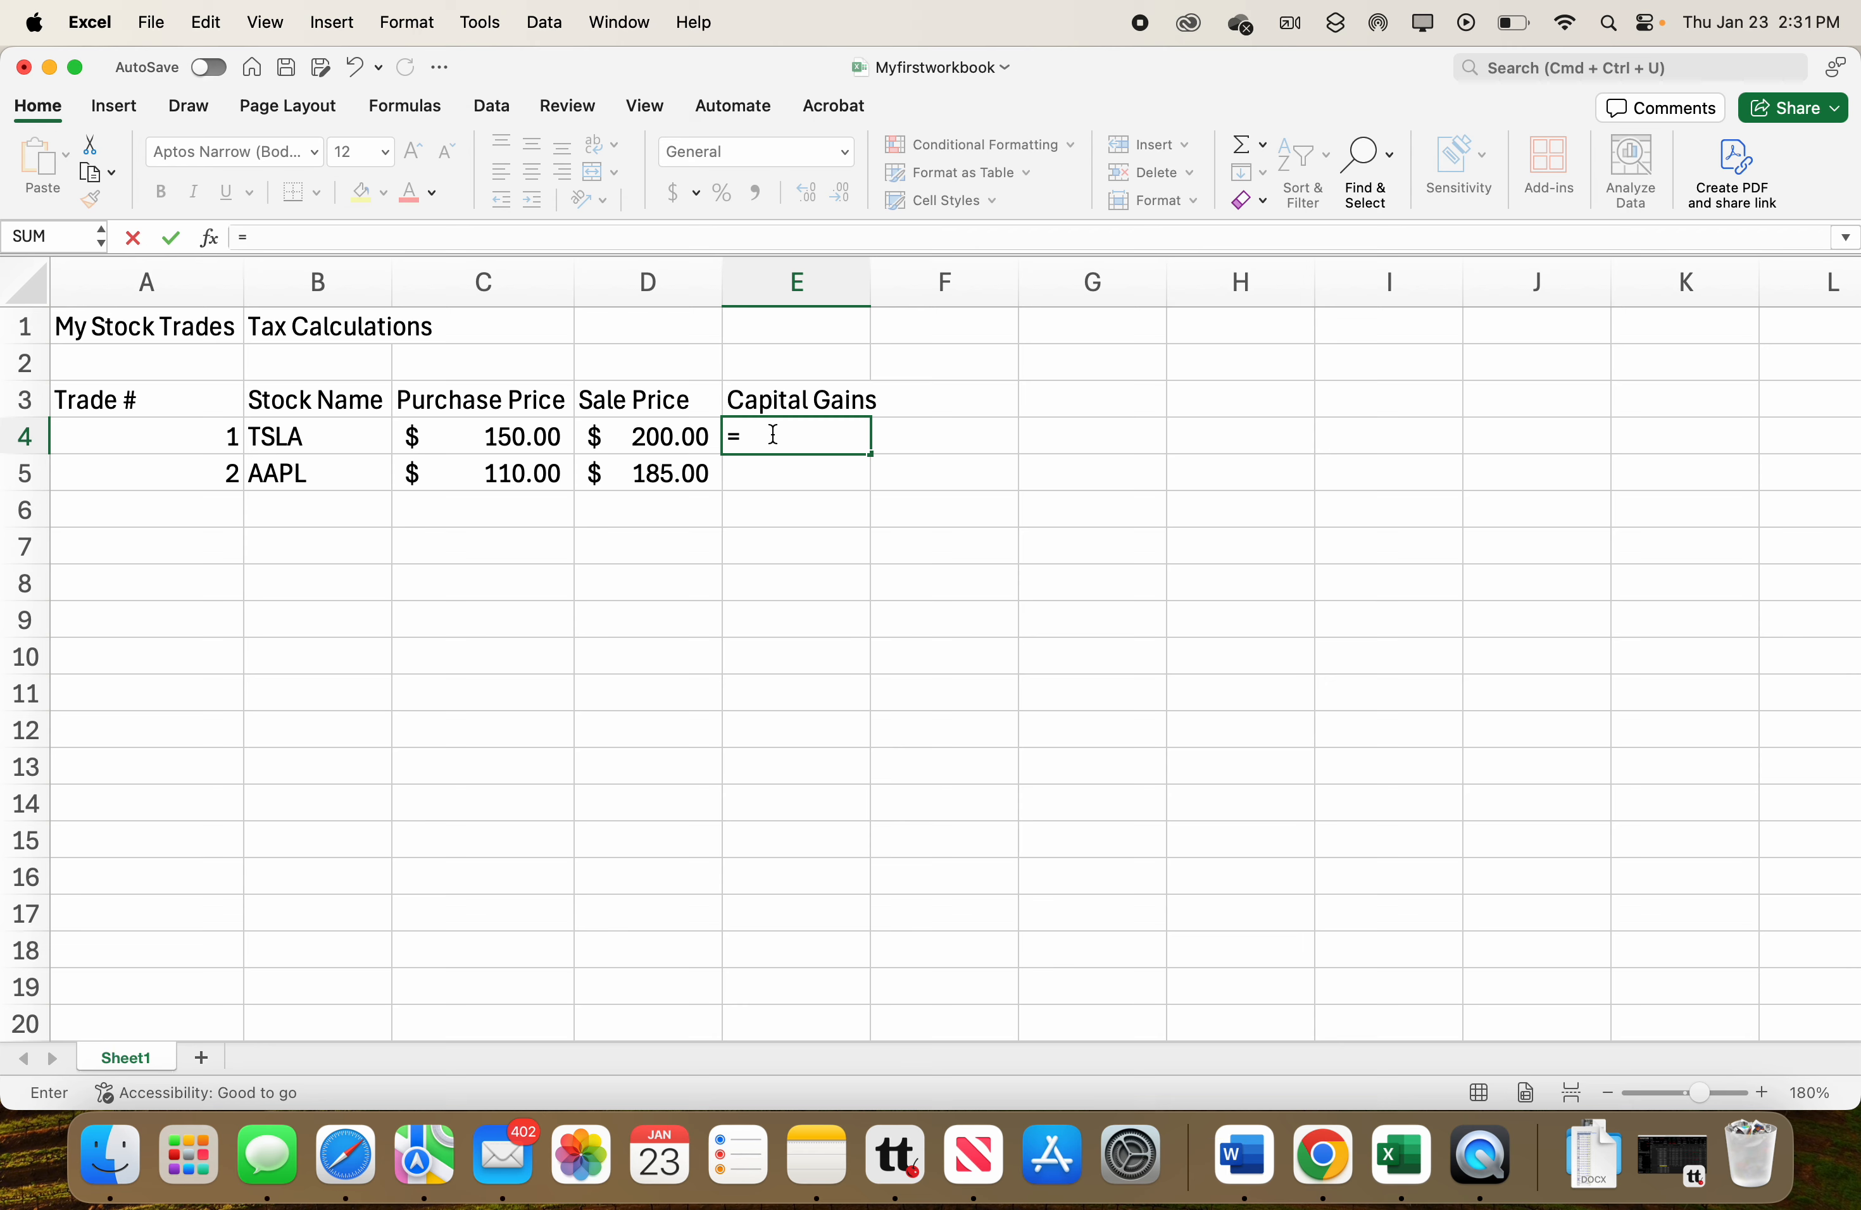
{"action": "type", "text": "200-150"}
{"action": "key", "text": "Return"}
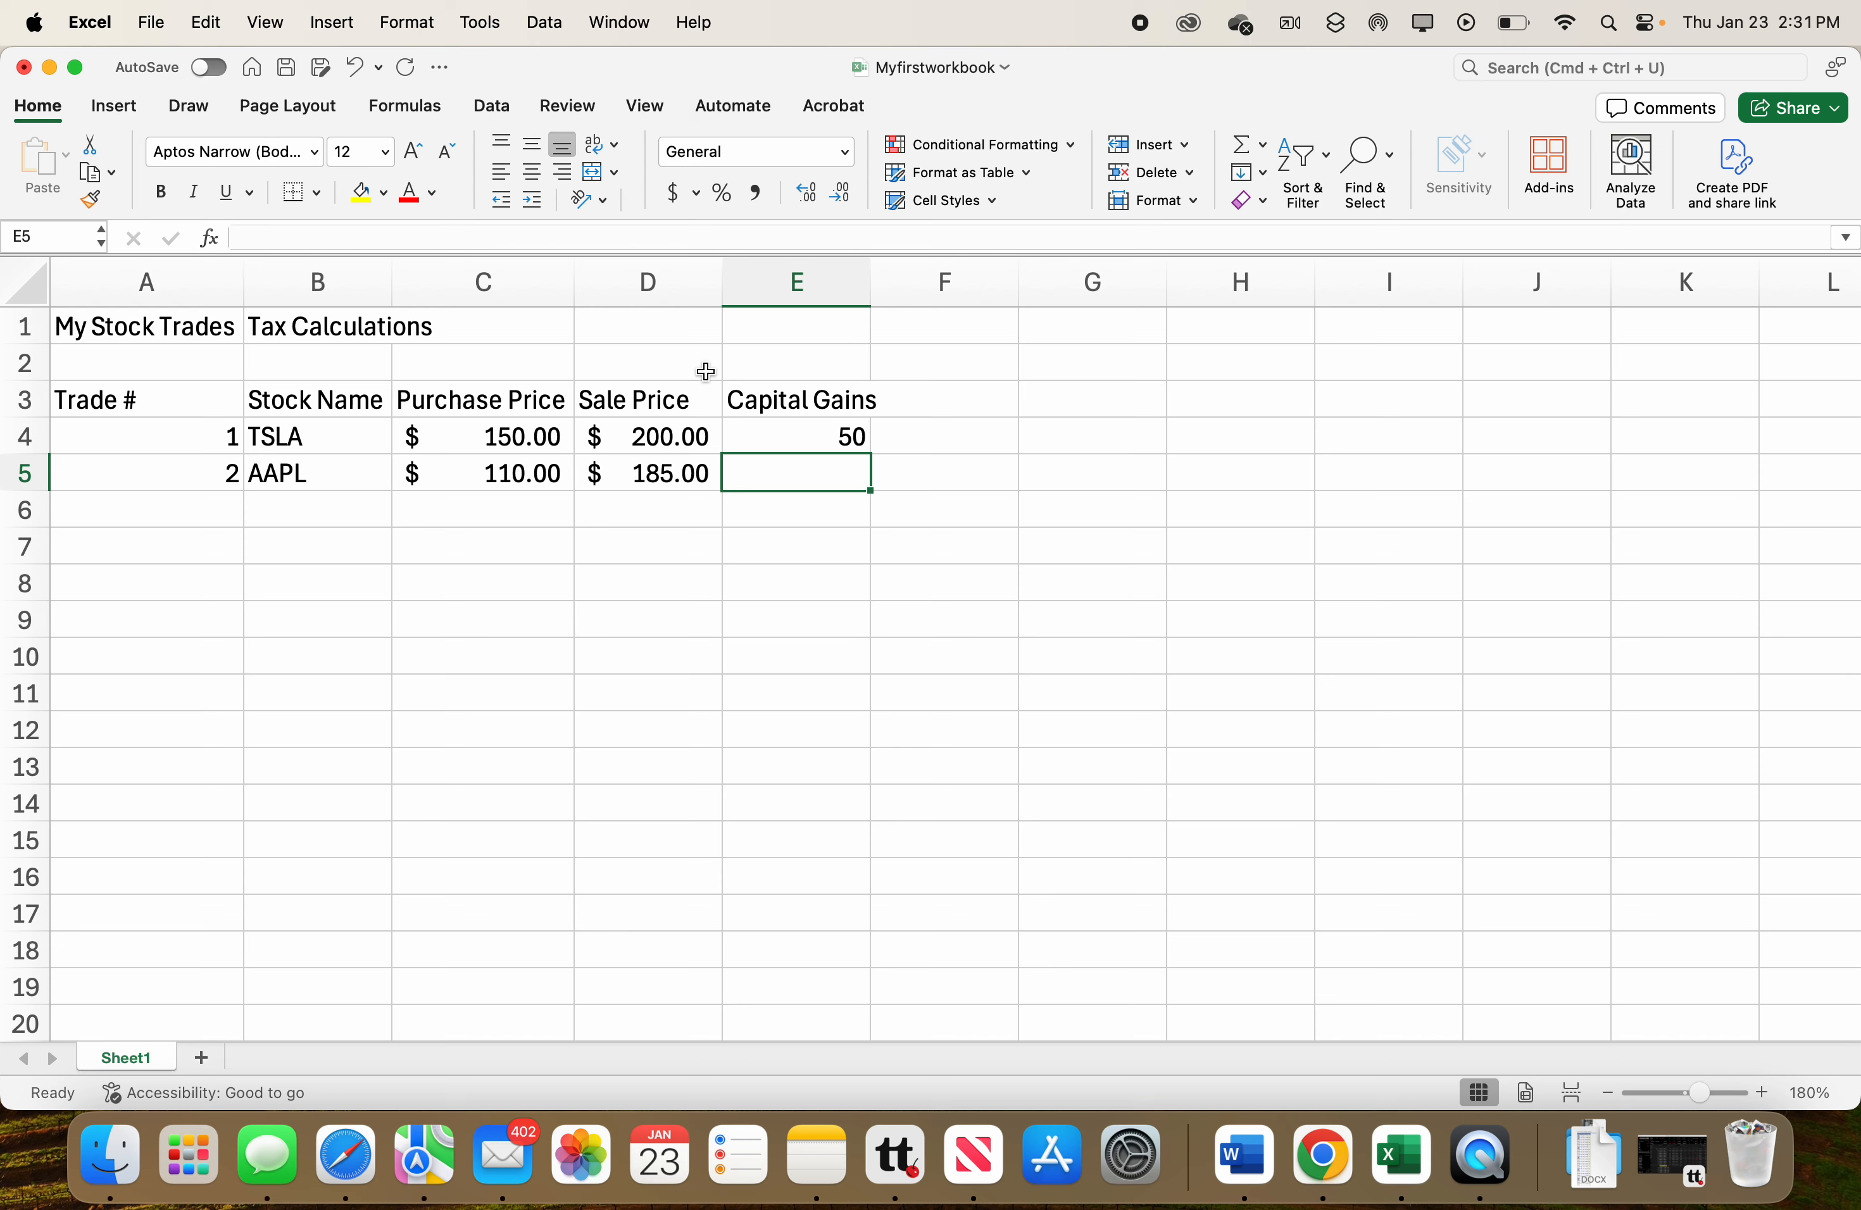
Open E4 in edit mode to inspect its formula.
{"action": "left_click", "coordinate": [793, 443]}
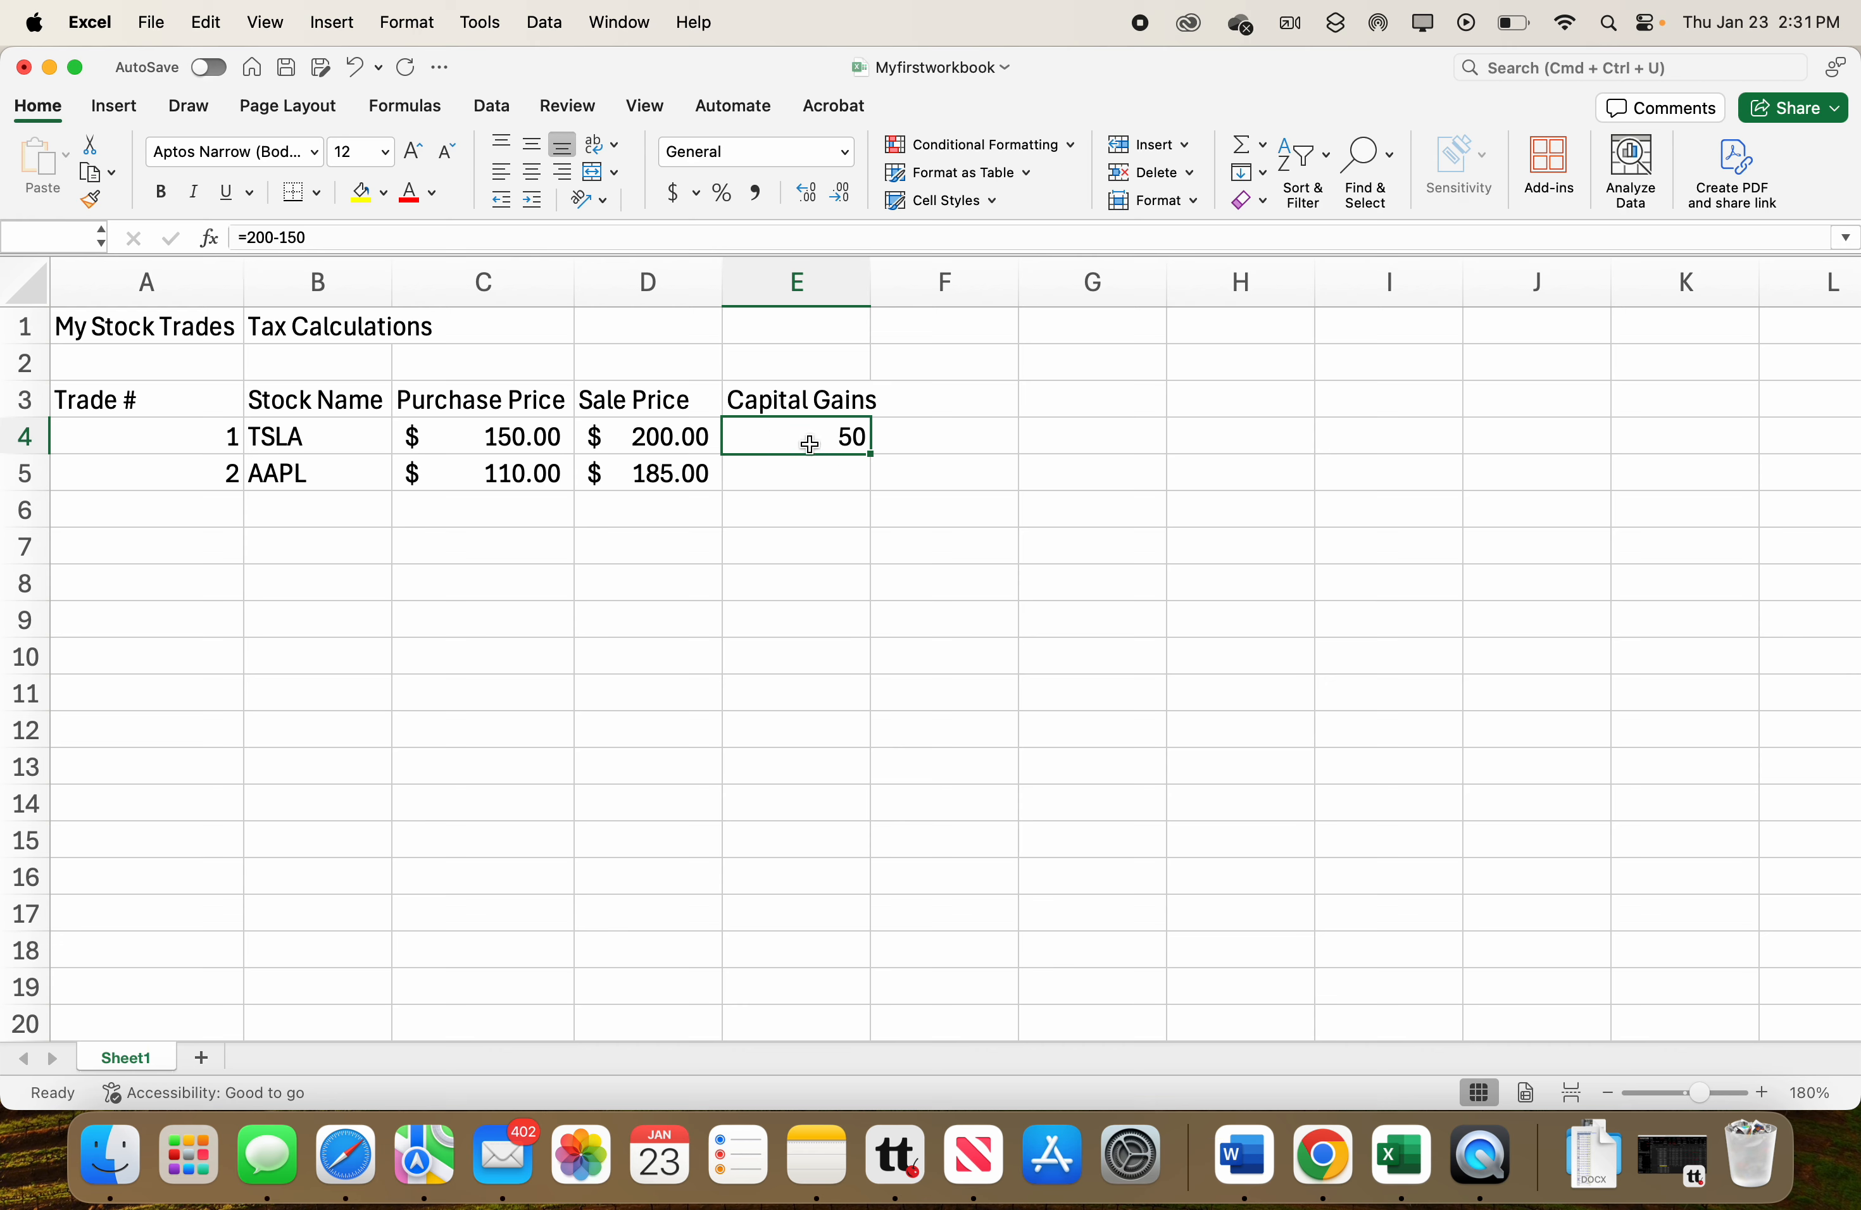
{"action": "double_click", "coordinate": [810, 445]}
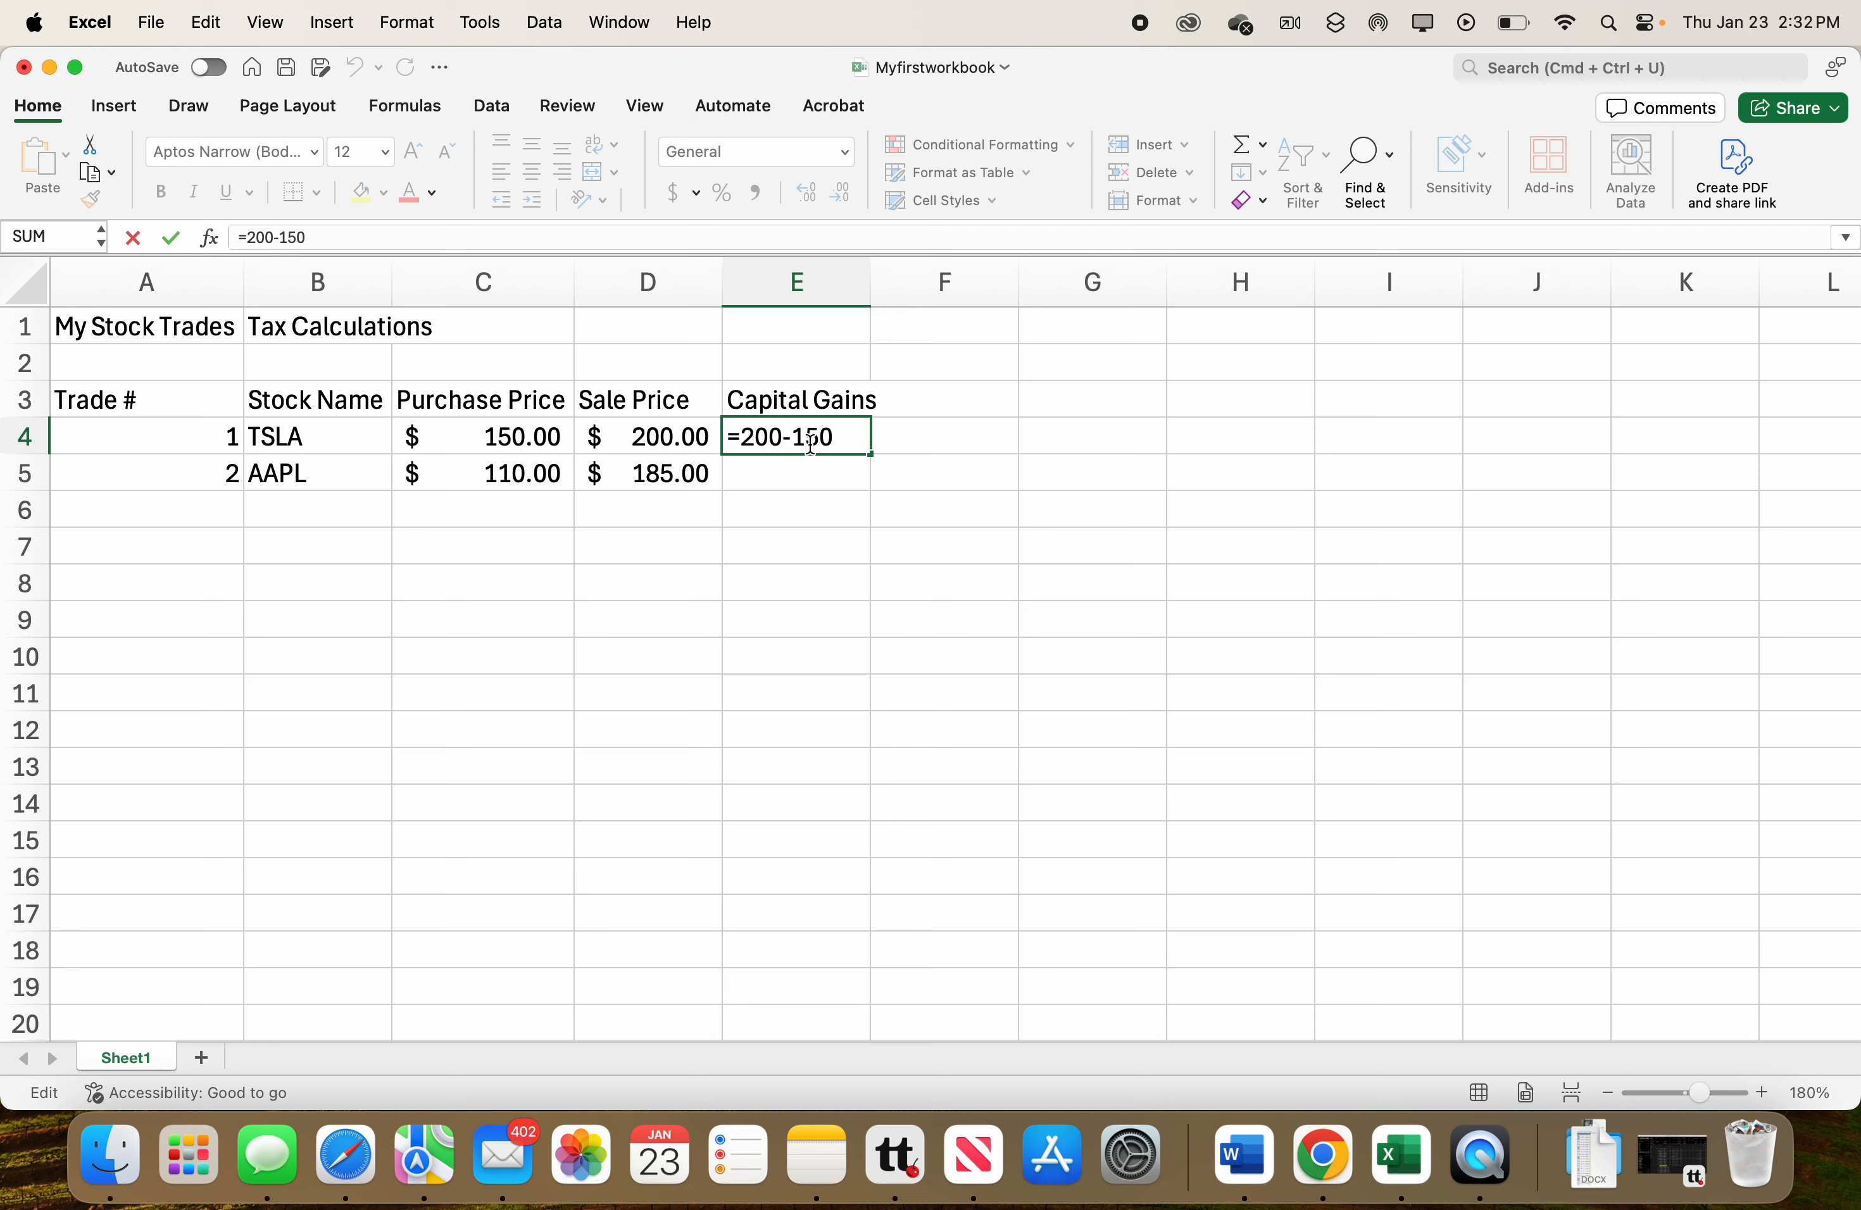
{"action": "key", "text": "Return"}
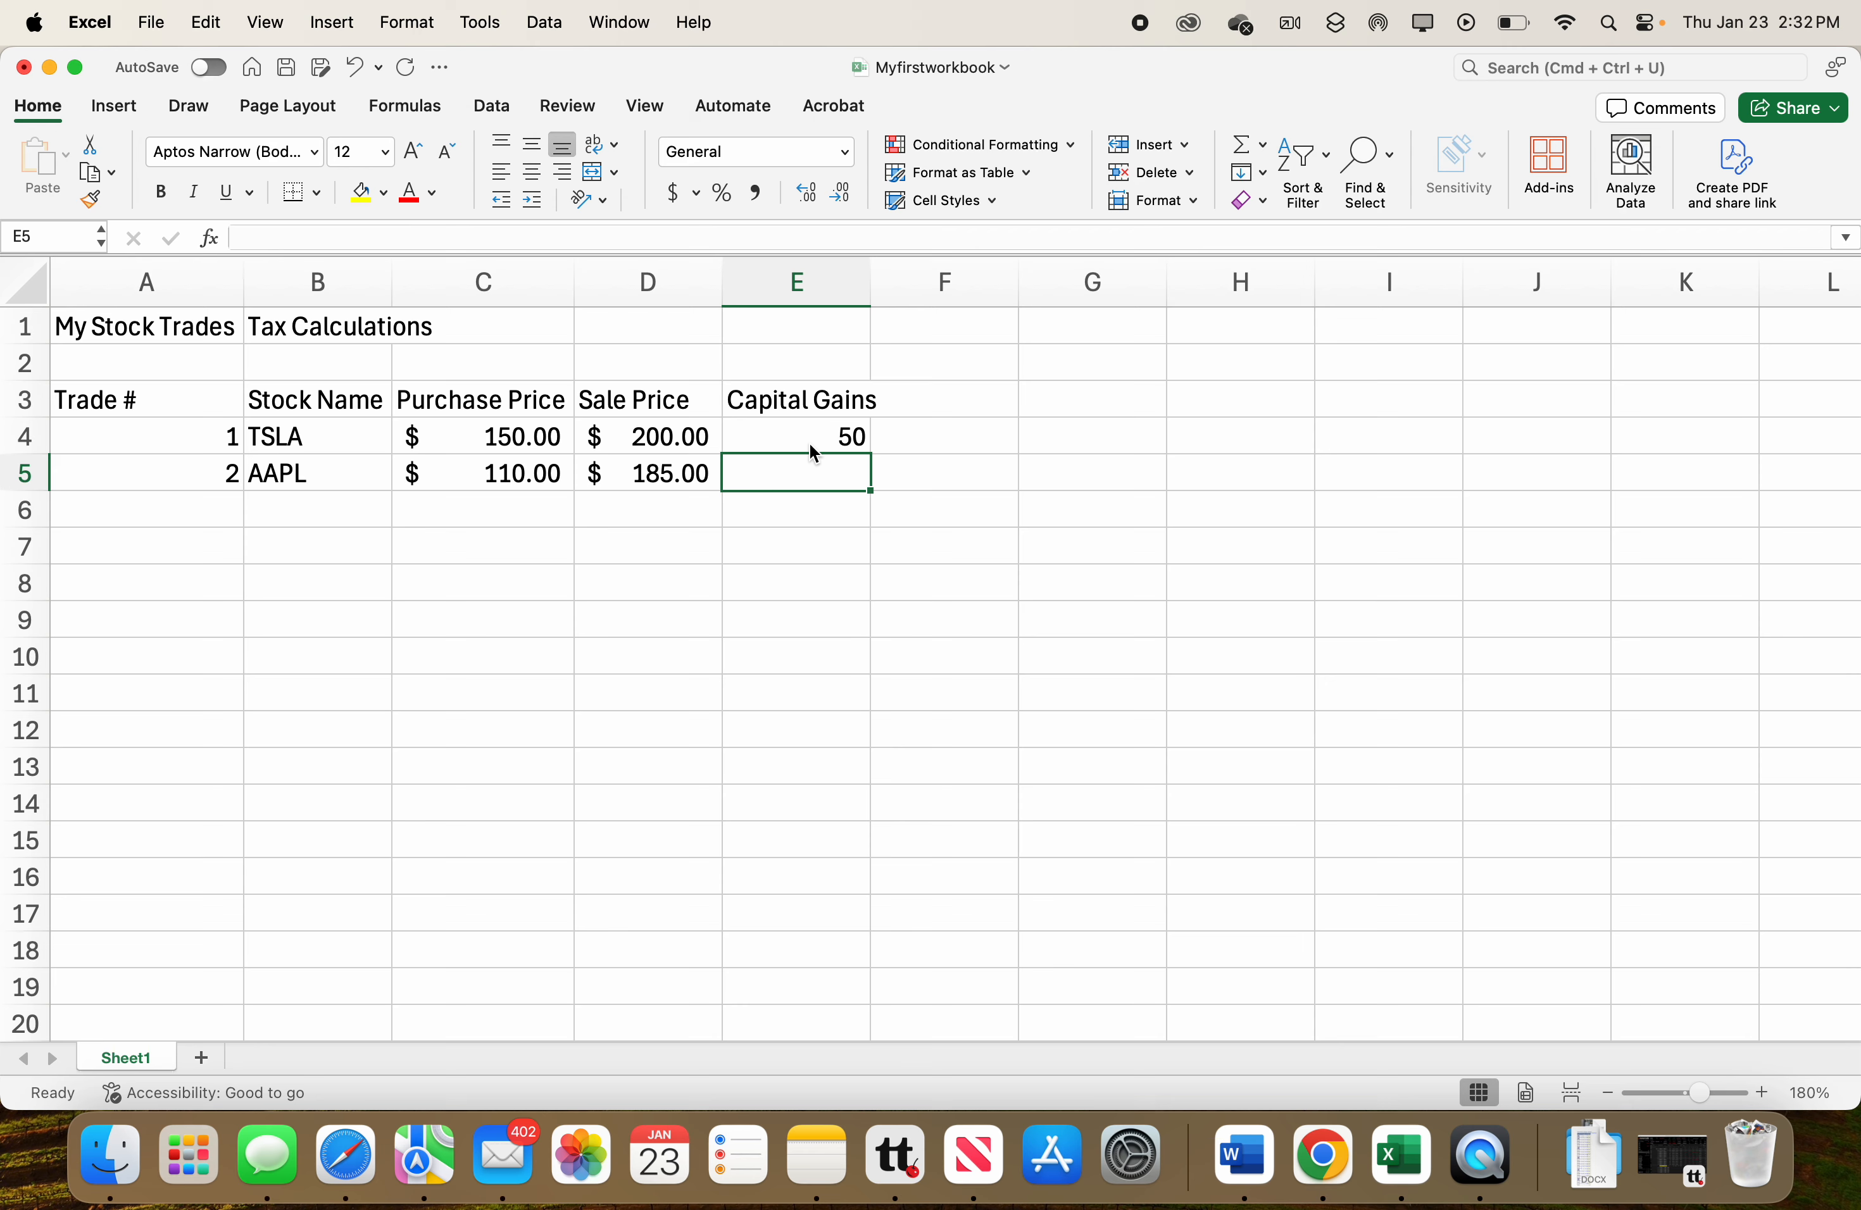
Replace E4's formula with =d4-c4 using typed cell references.
{"action": "left_click", "coordinate": [822, 434]}
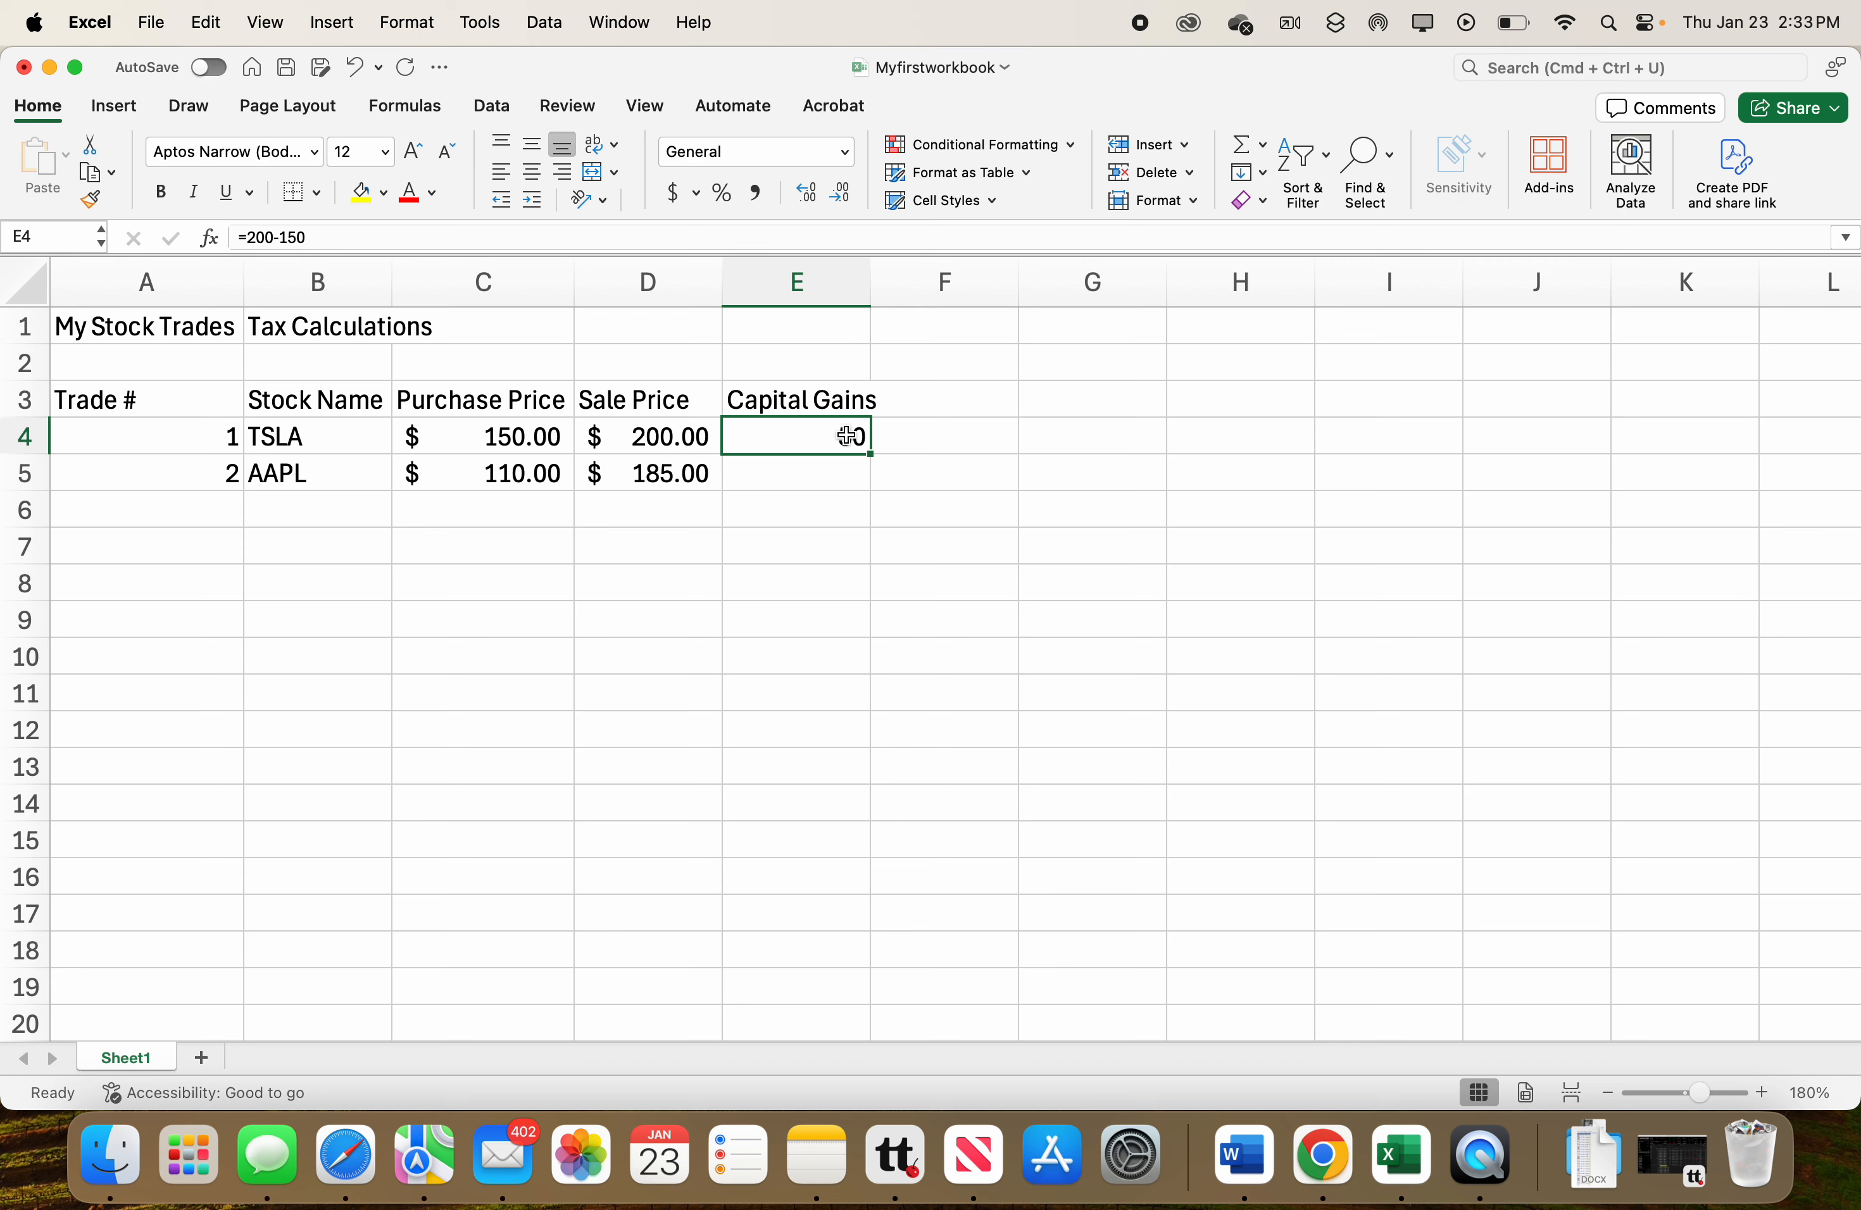
{"action": "double_click", "coordinate": [846, 436]}
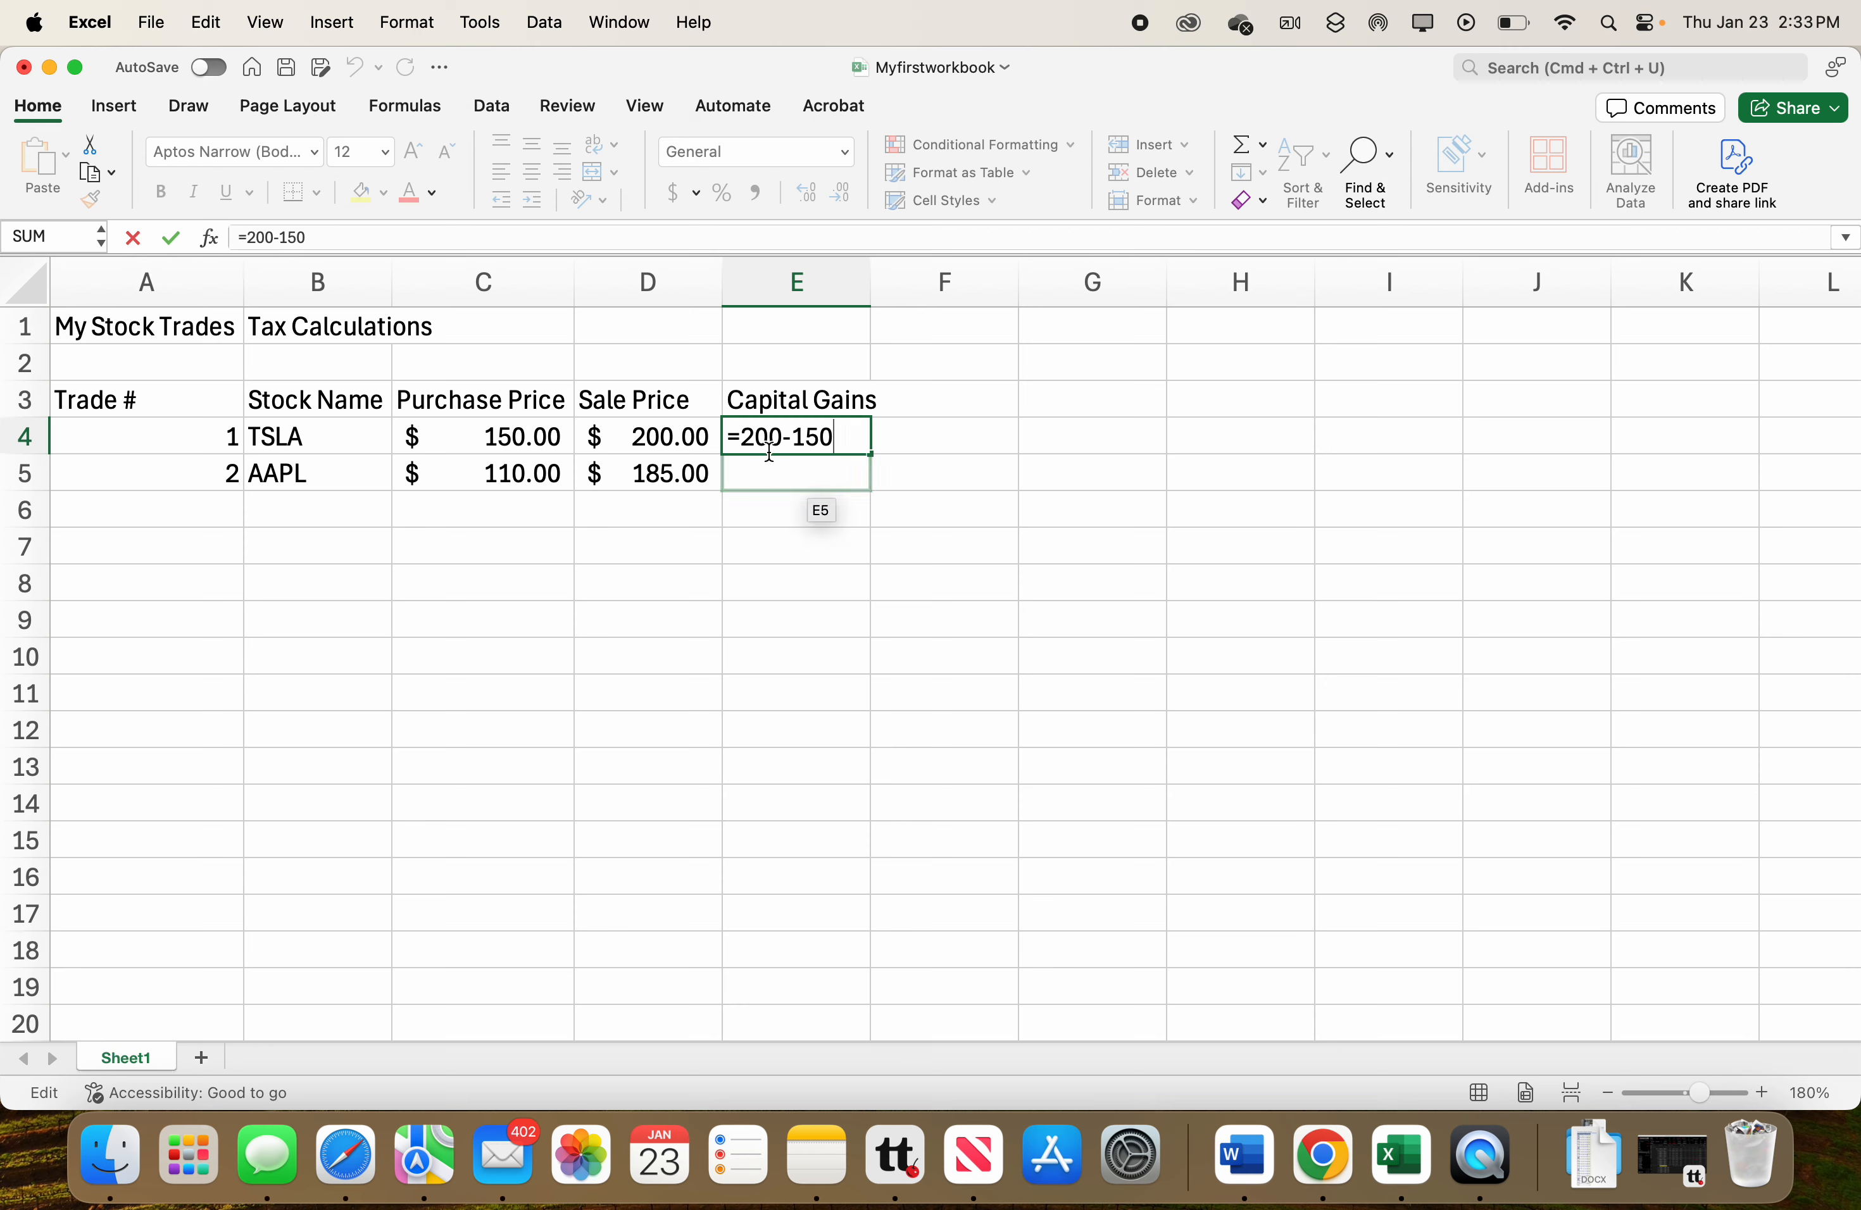
{"action": "left_click", "coordinate": [842, 435]}
{"action": "left_click_drag", "start_coordinate": [843, 434], "coordinate": [743, 433]}
{"action": "key", "text": "BackSpace"}
{"action": "type", "text": "d4"}
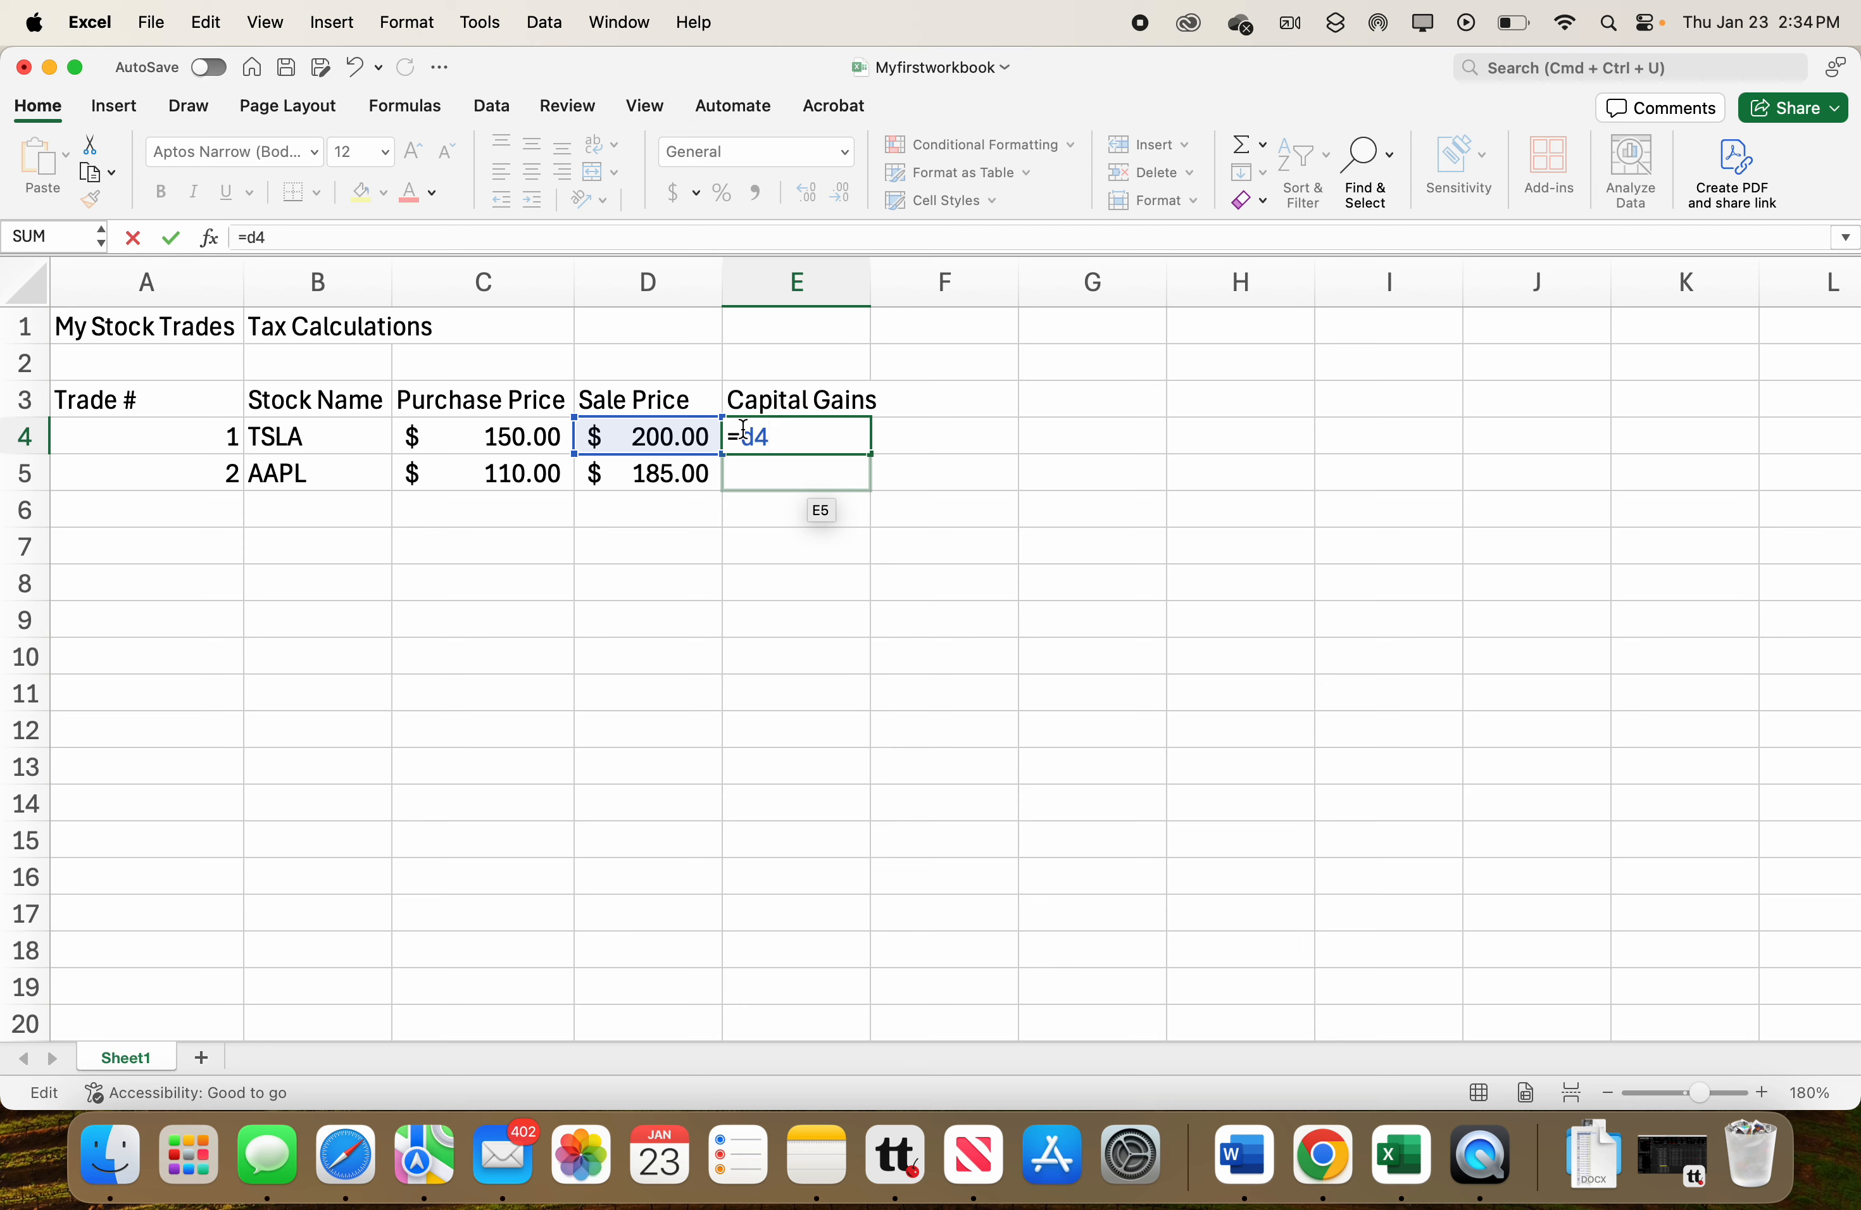
{"action": "type", "text": "-c4"}
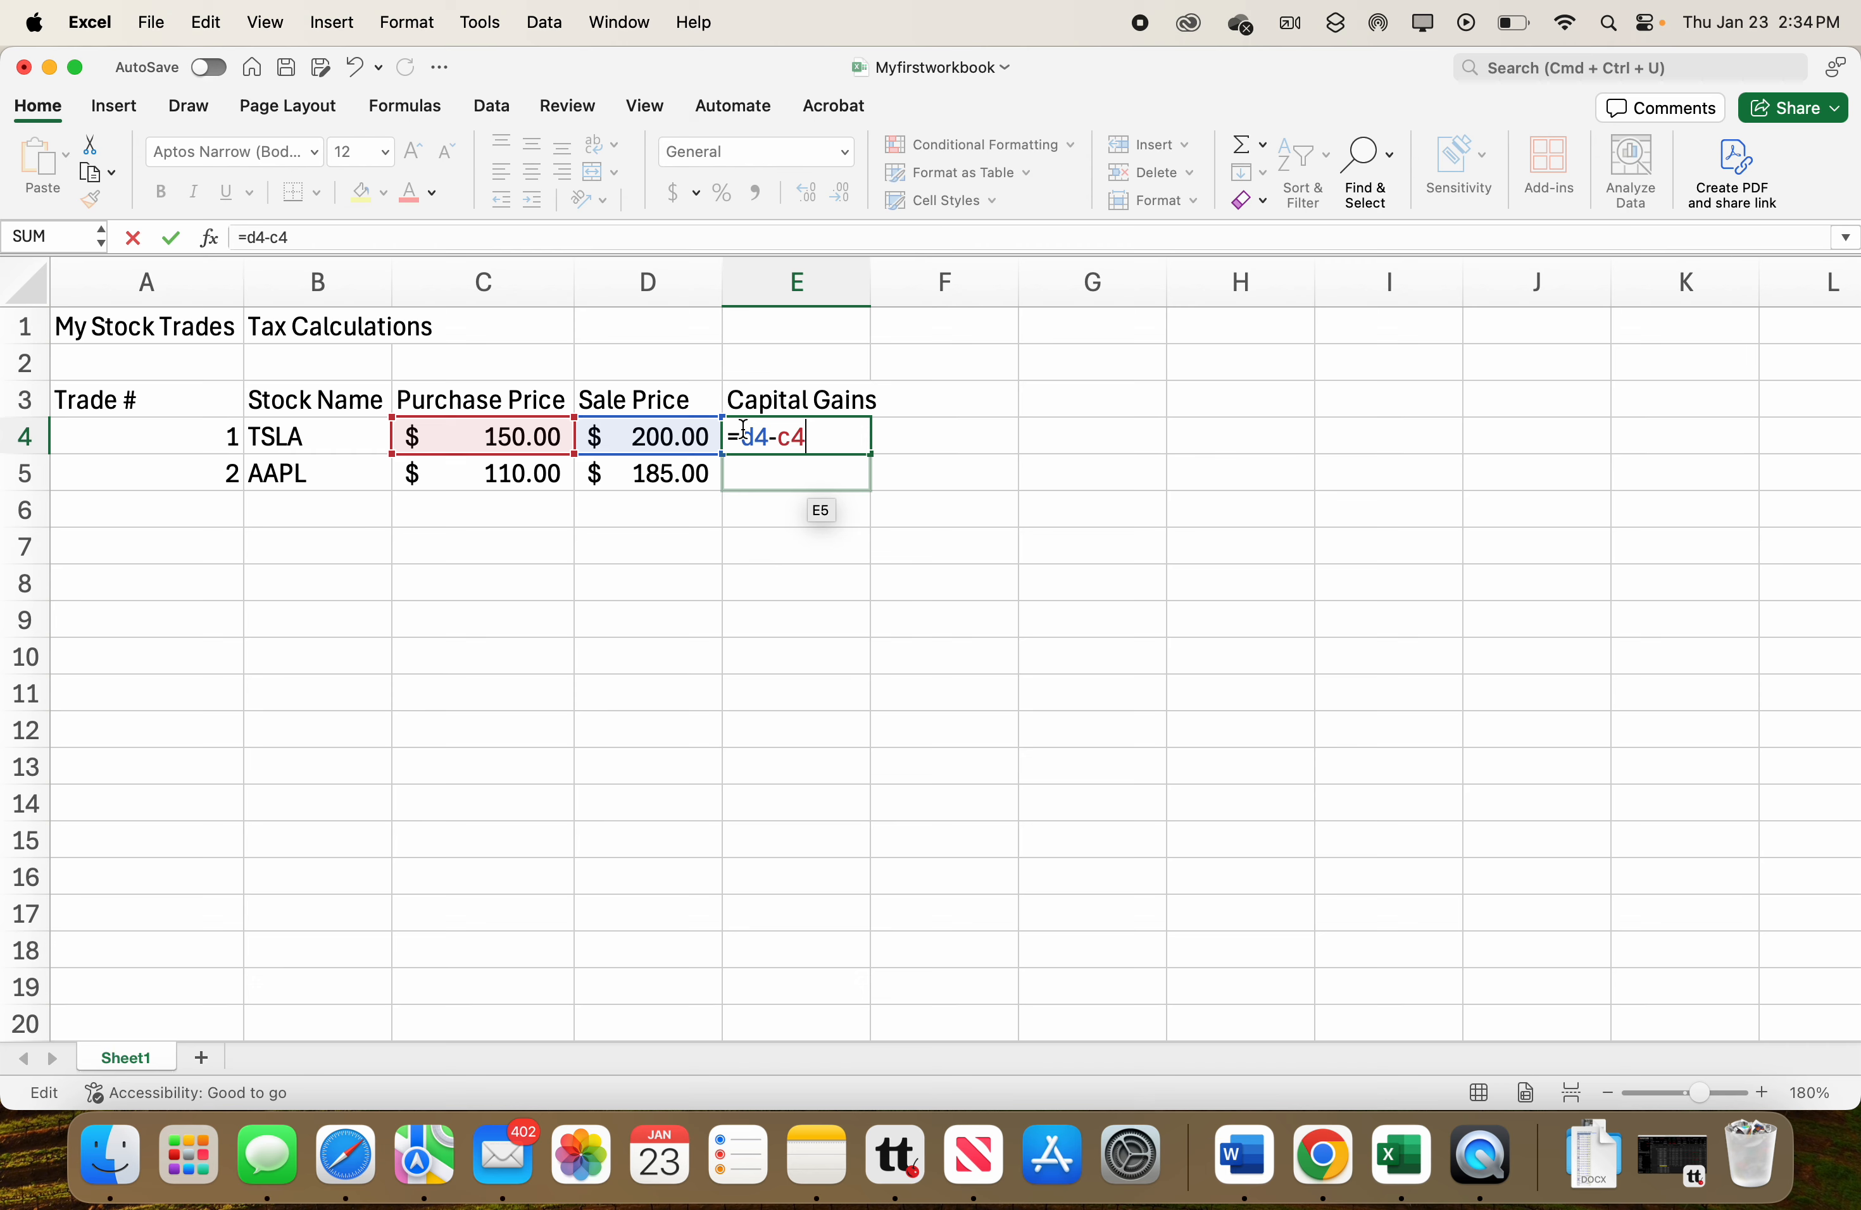
{"action": "key", "text": "Return"}
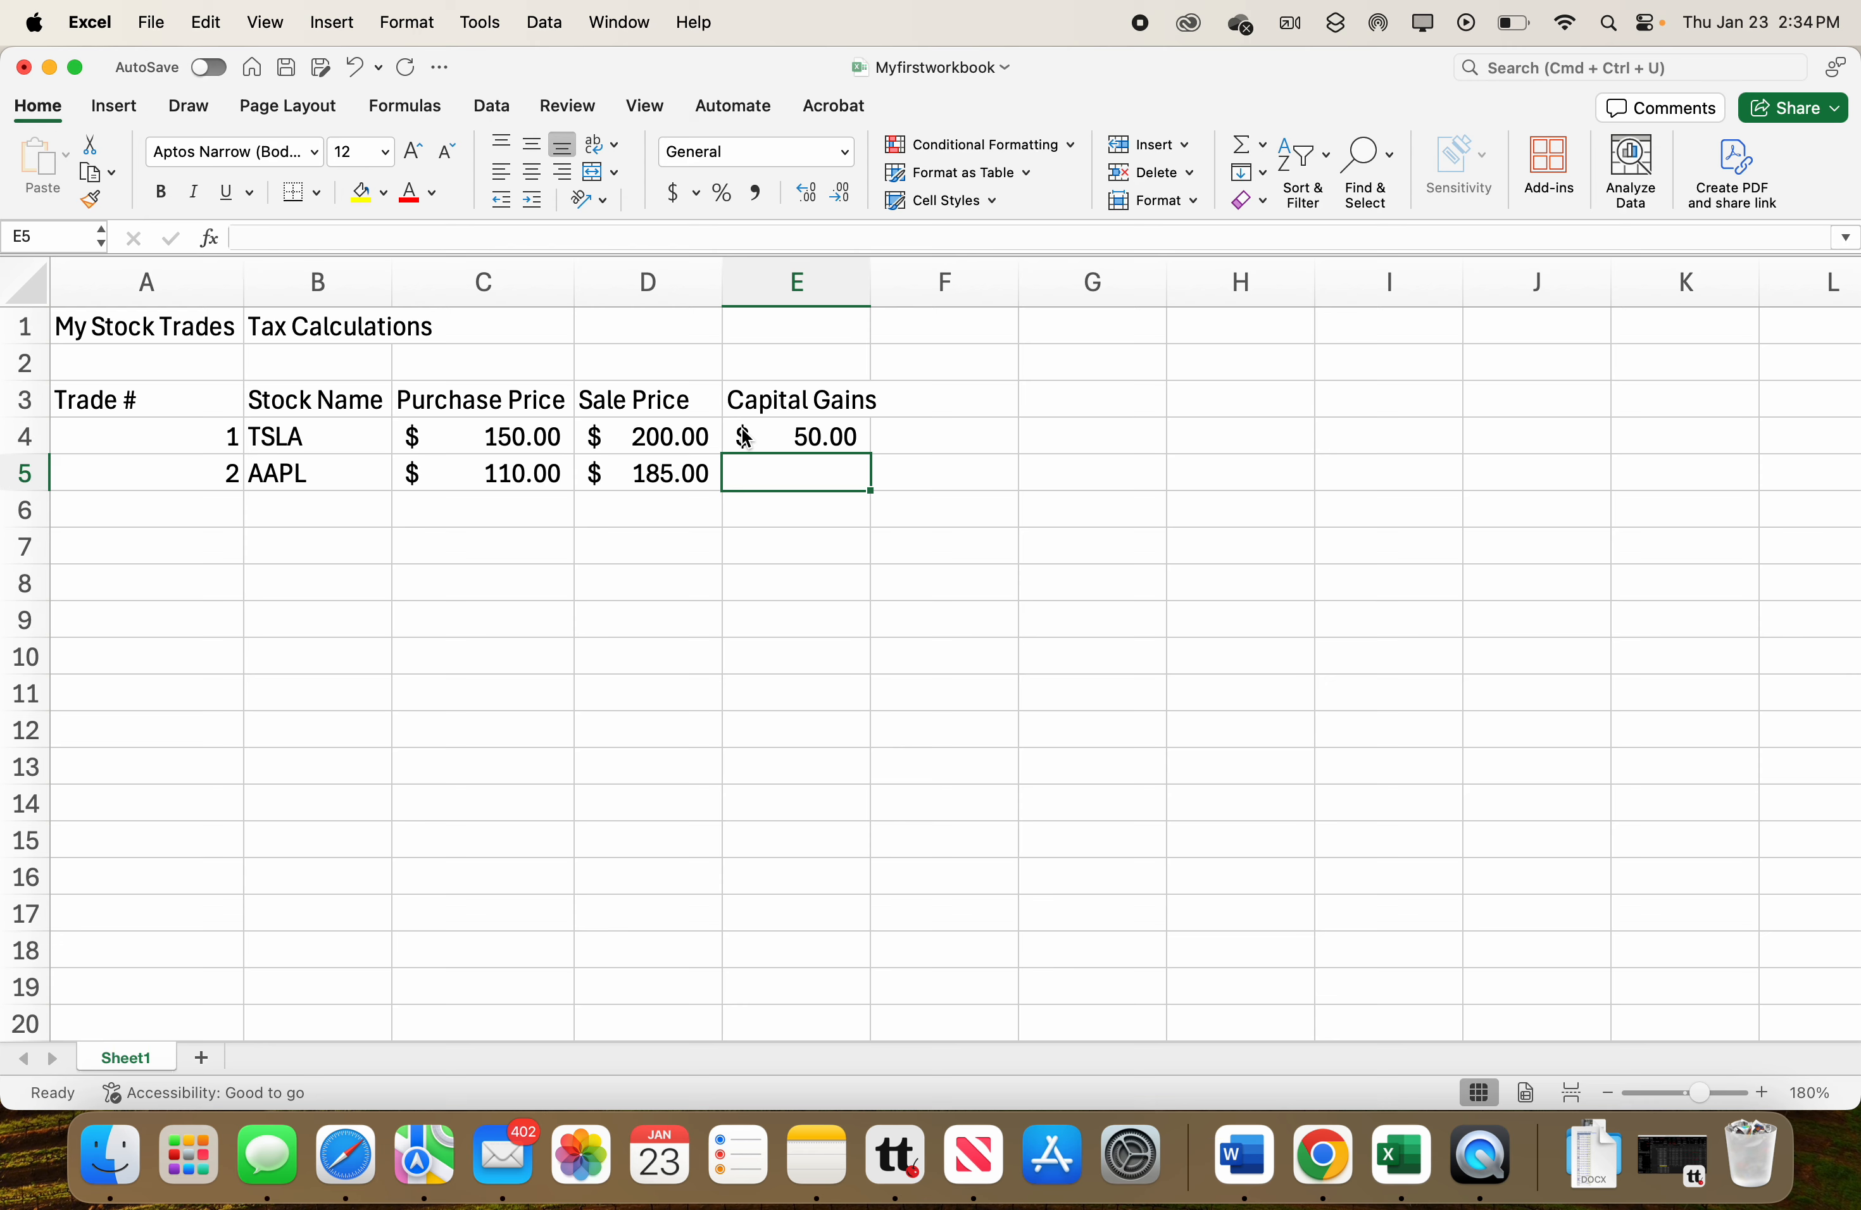
Rebuild E4's formula as =D4-C4 by pointing at the sale and purchase price cells.
{"action": "left_click", "coordinate": [793, 436]}
{"action": "double_click", "coordinate": [793, 436]}
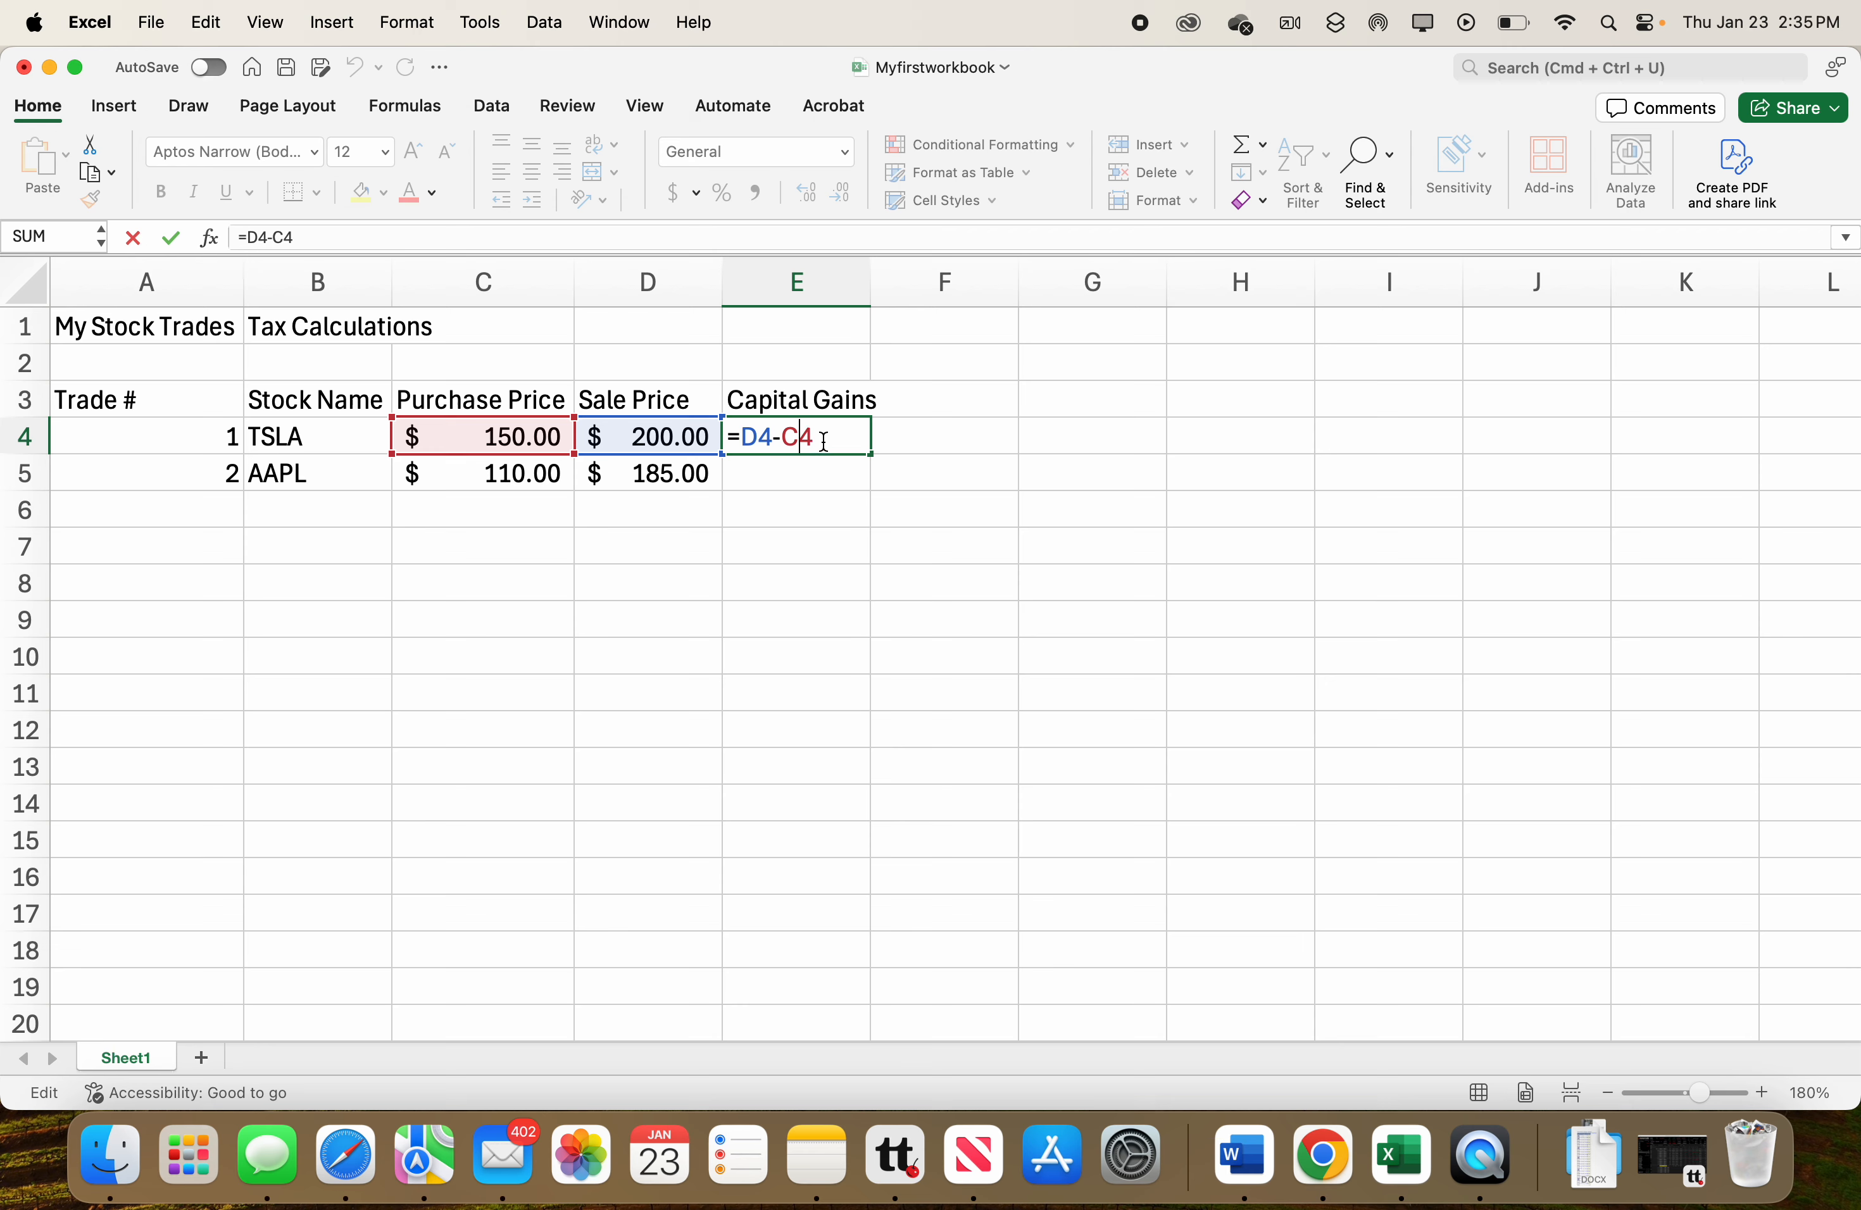
{"action": "left_click_drag", "start_coordinate": [824, 438], "coordinate": [750, 433]}
{"action": "key", "text": "BackSpace"}
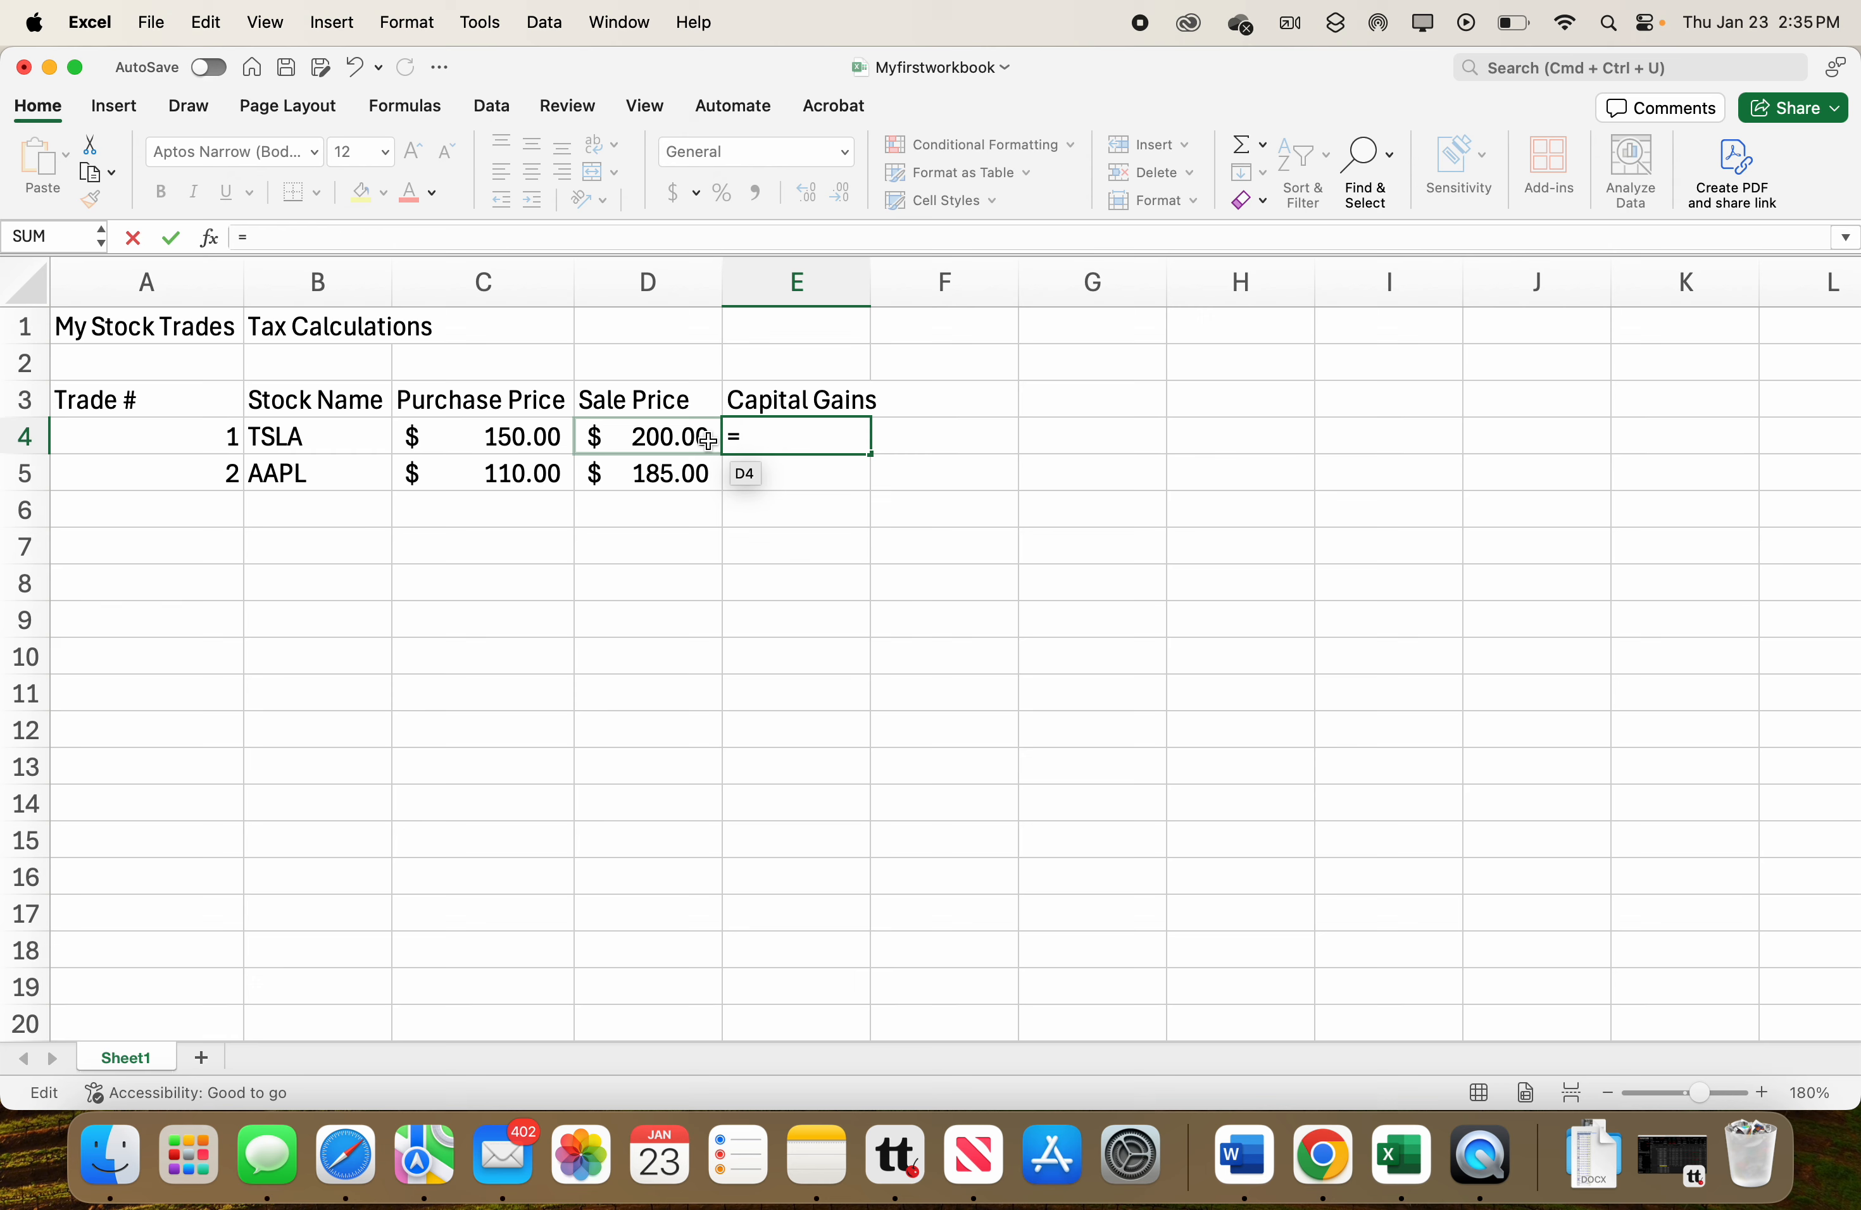
{"action": "left_click", "coordinate": [662, 437]}
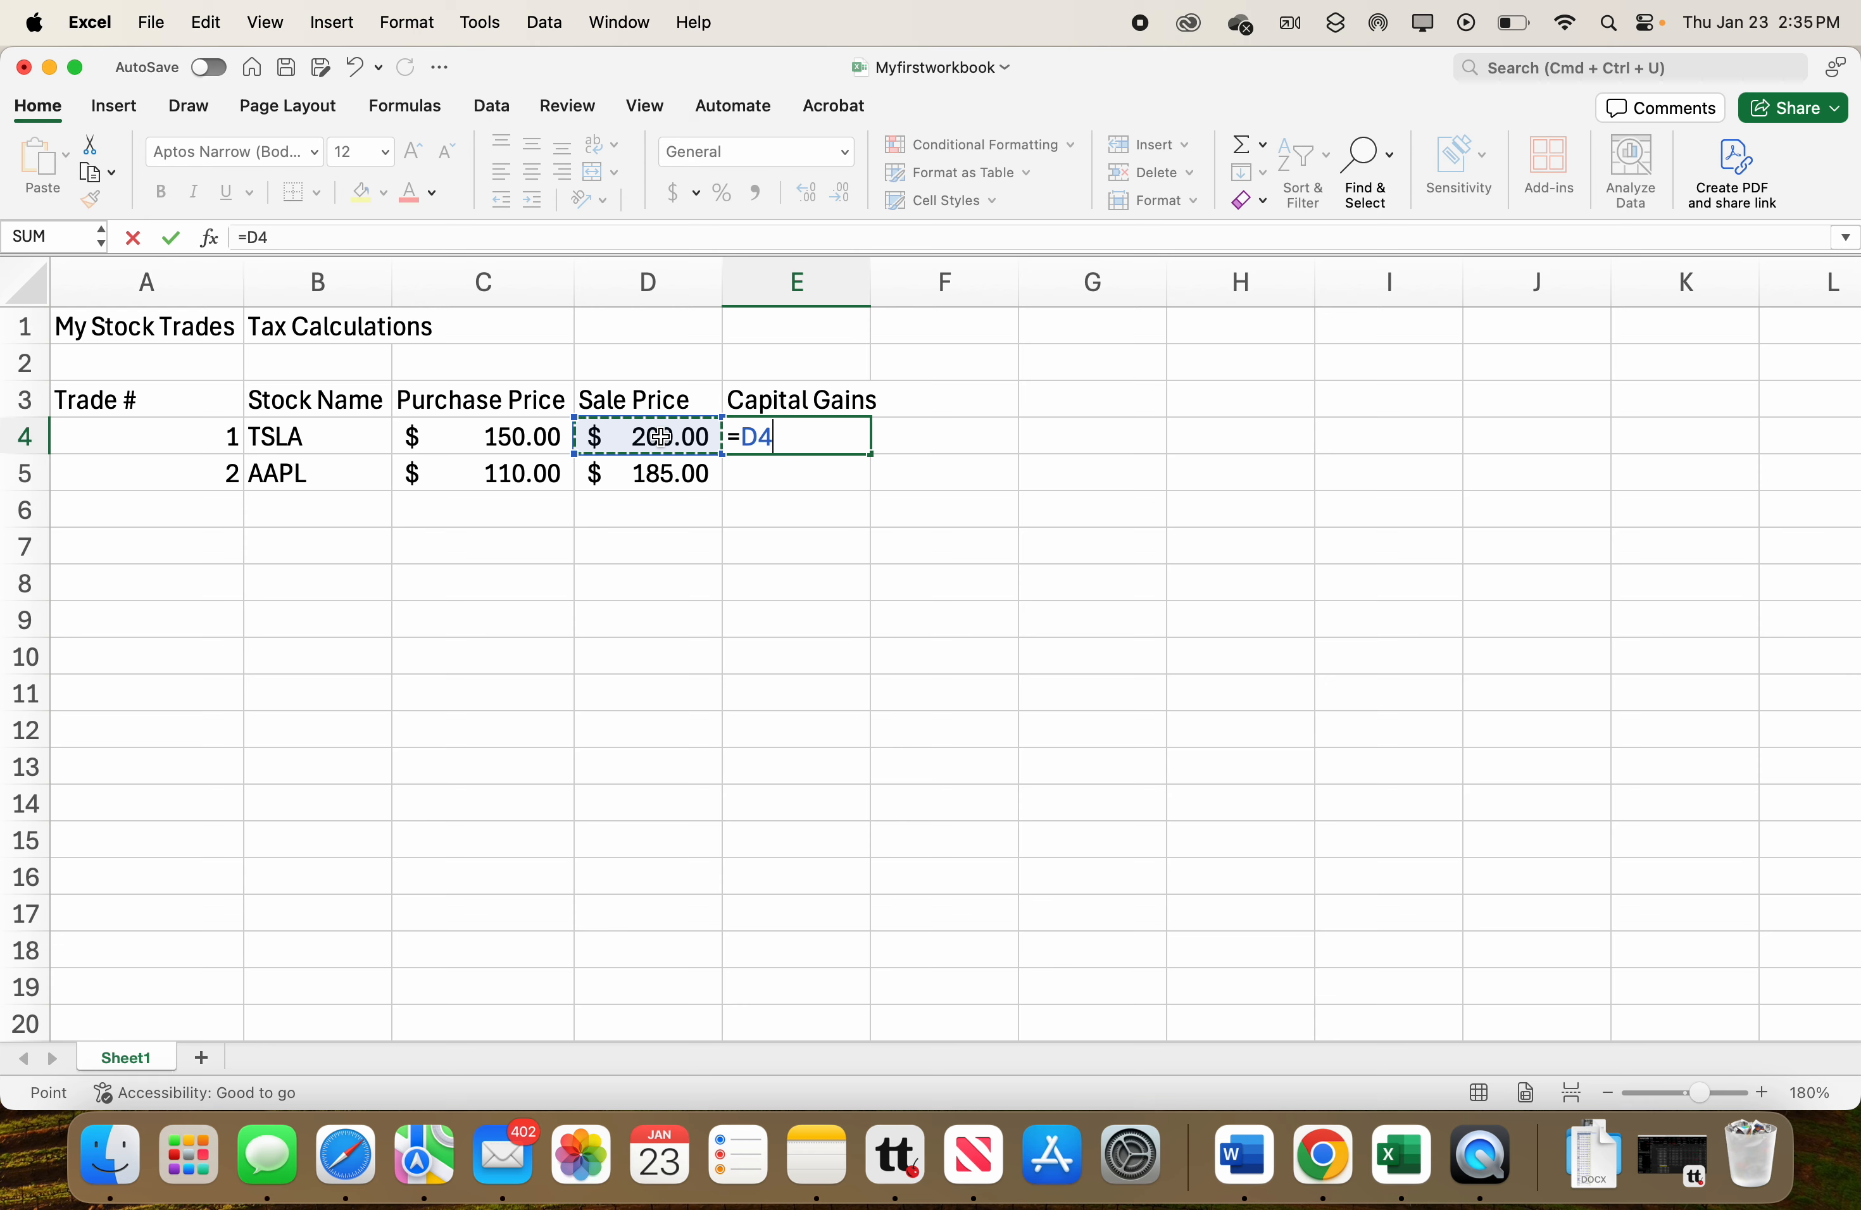
{"action": "type", "text": "-"}
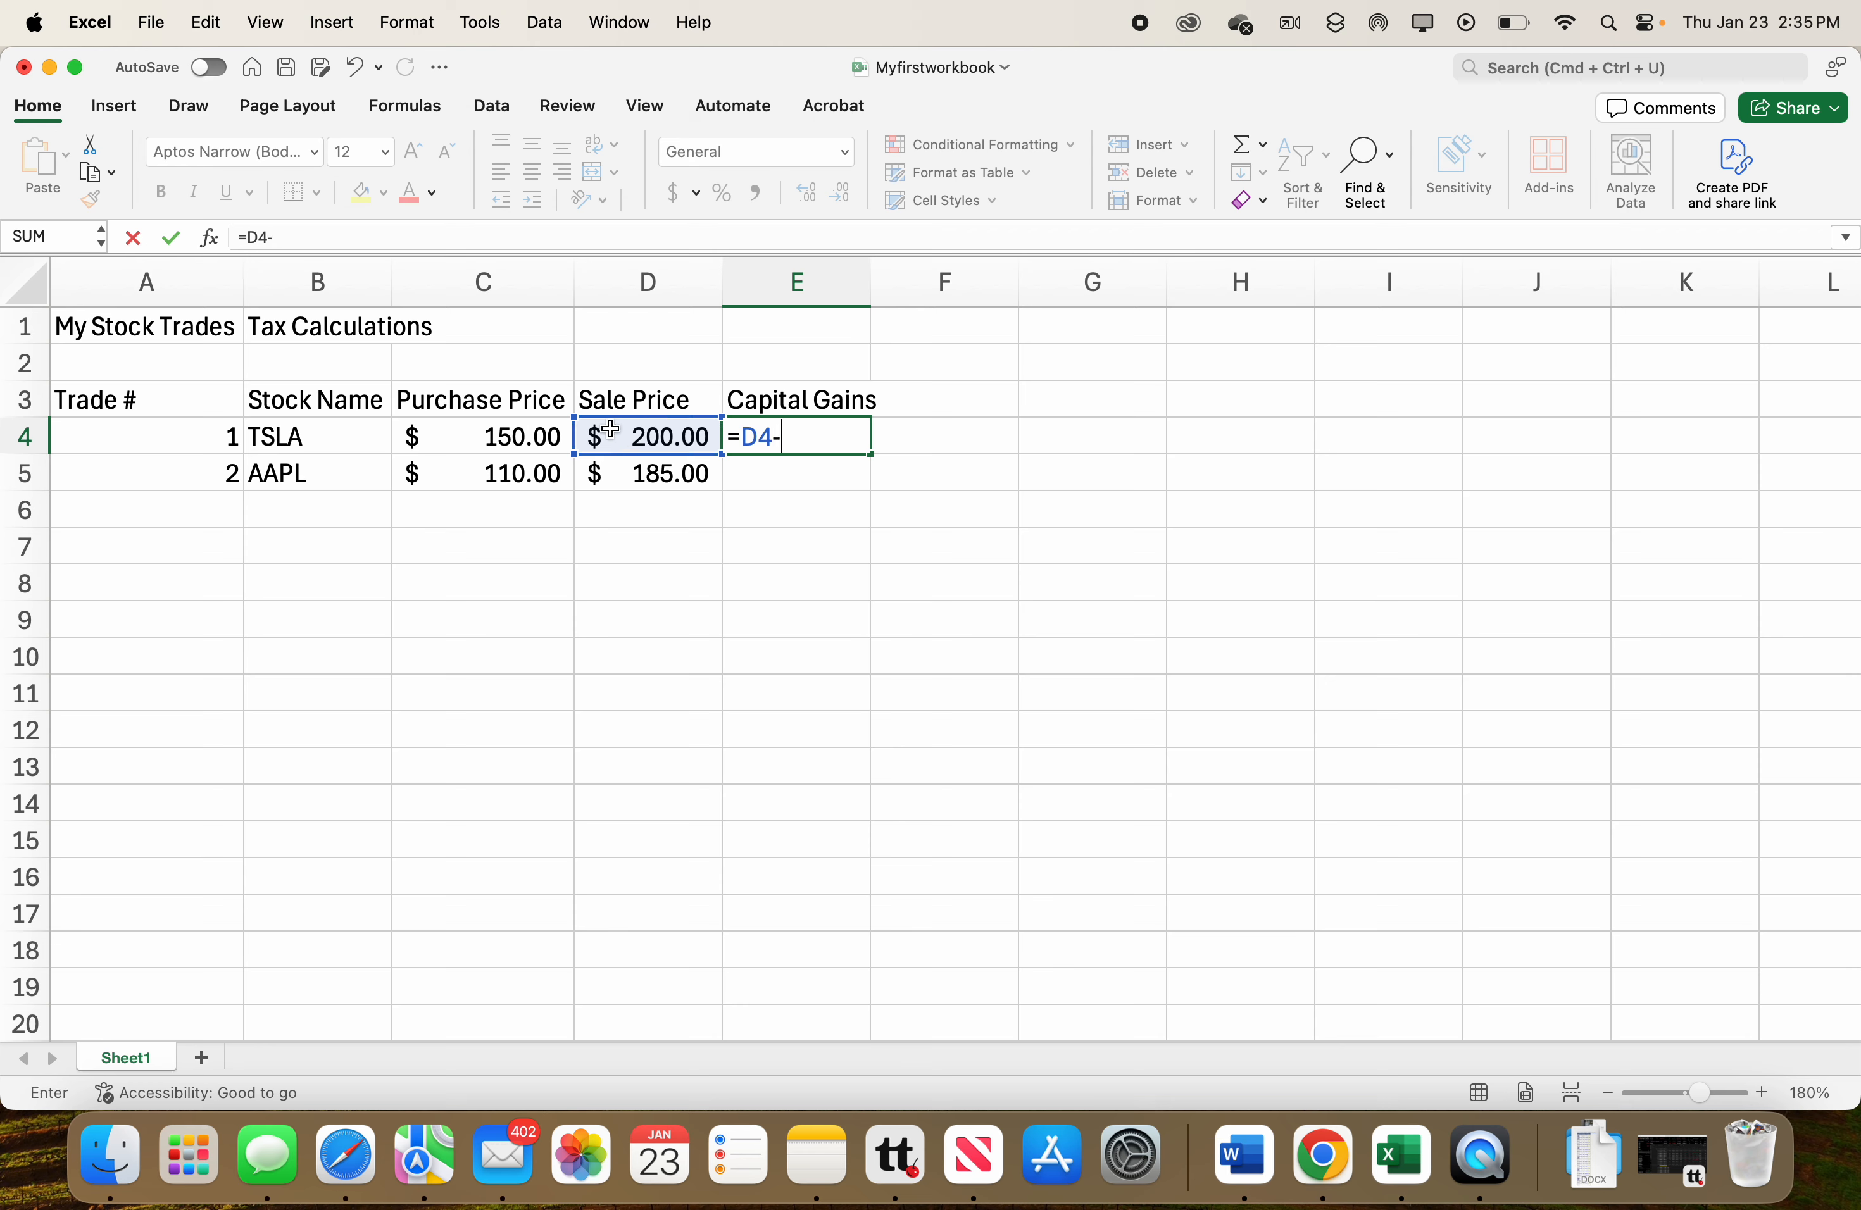
{"action": "left_click", "coordinate": [506, 435]}
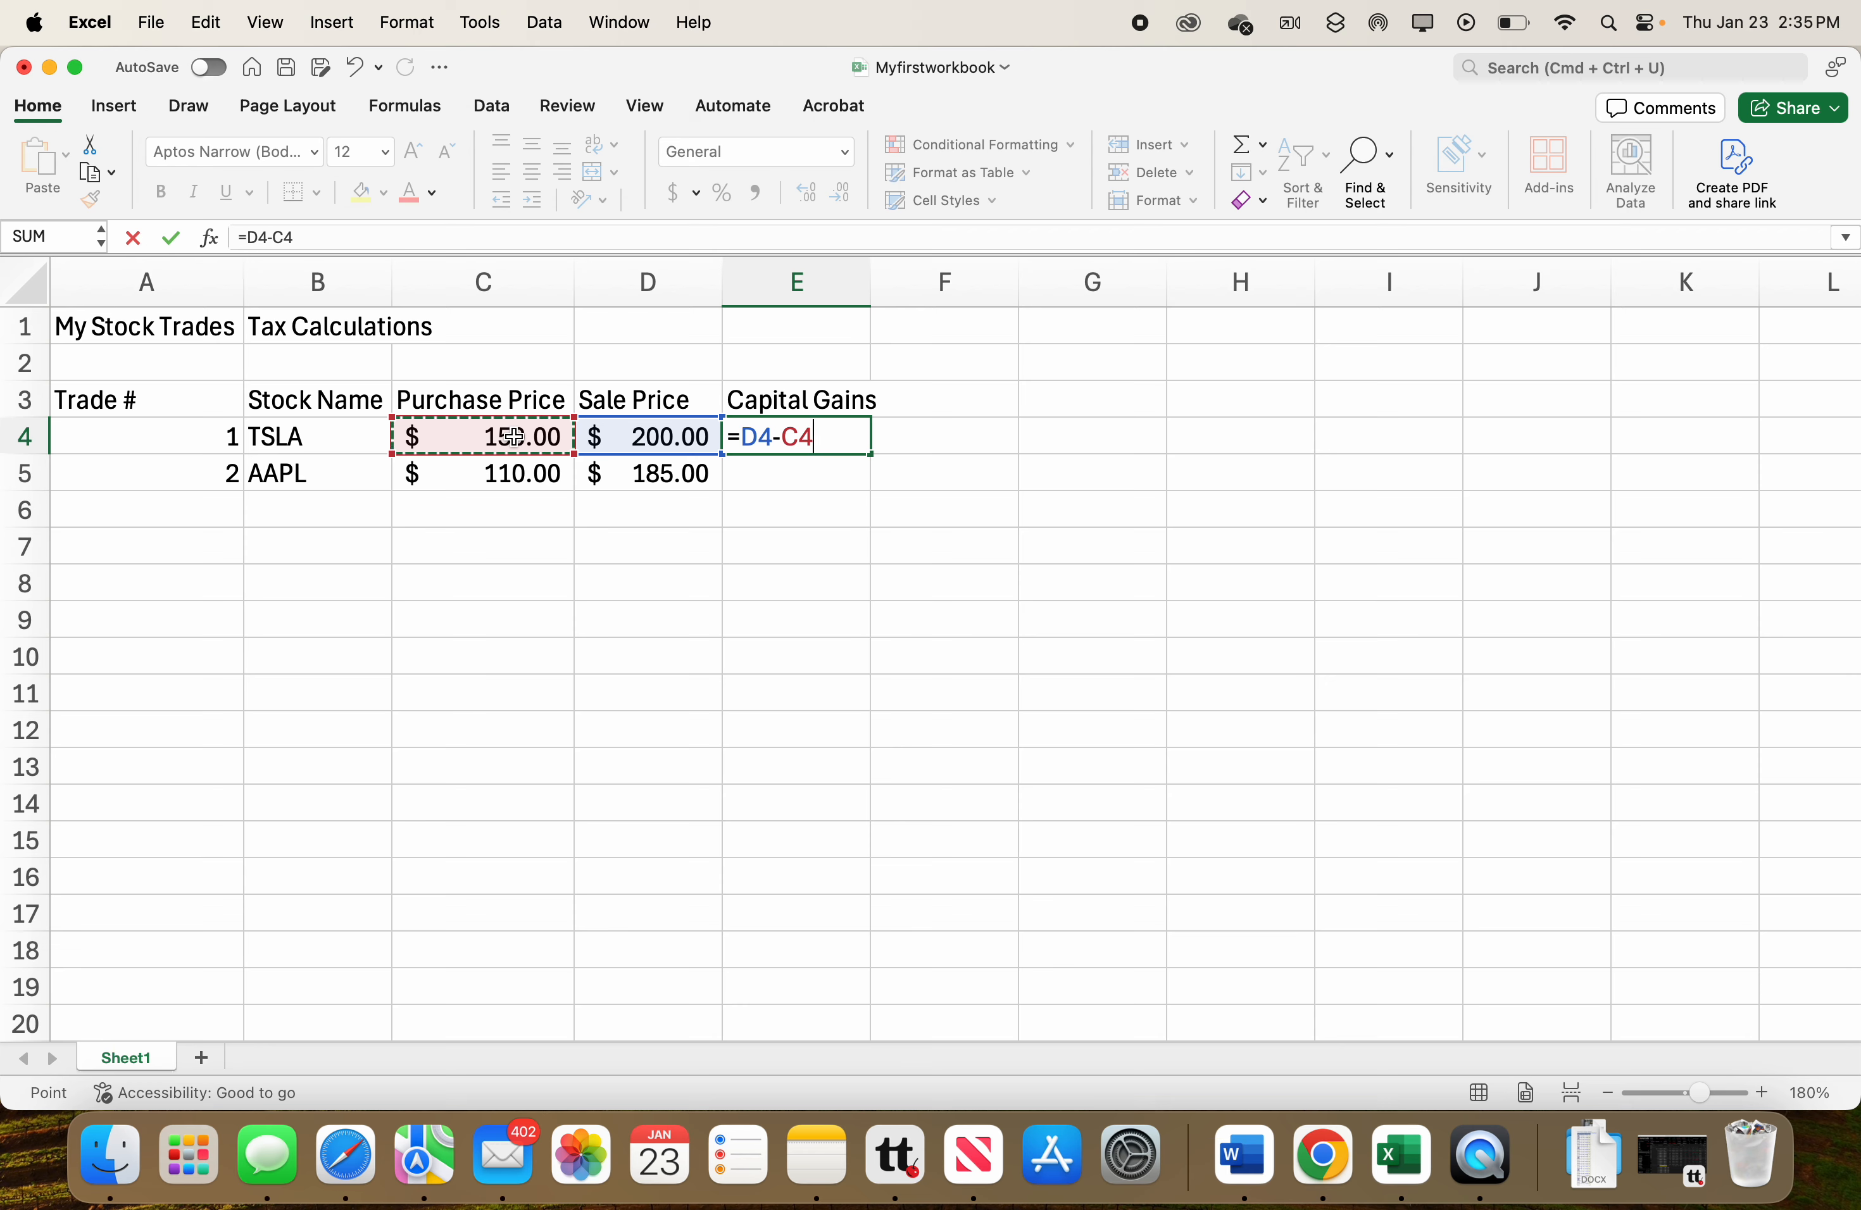
{"action": "key", "text": "Return"}
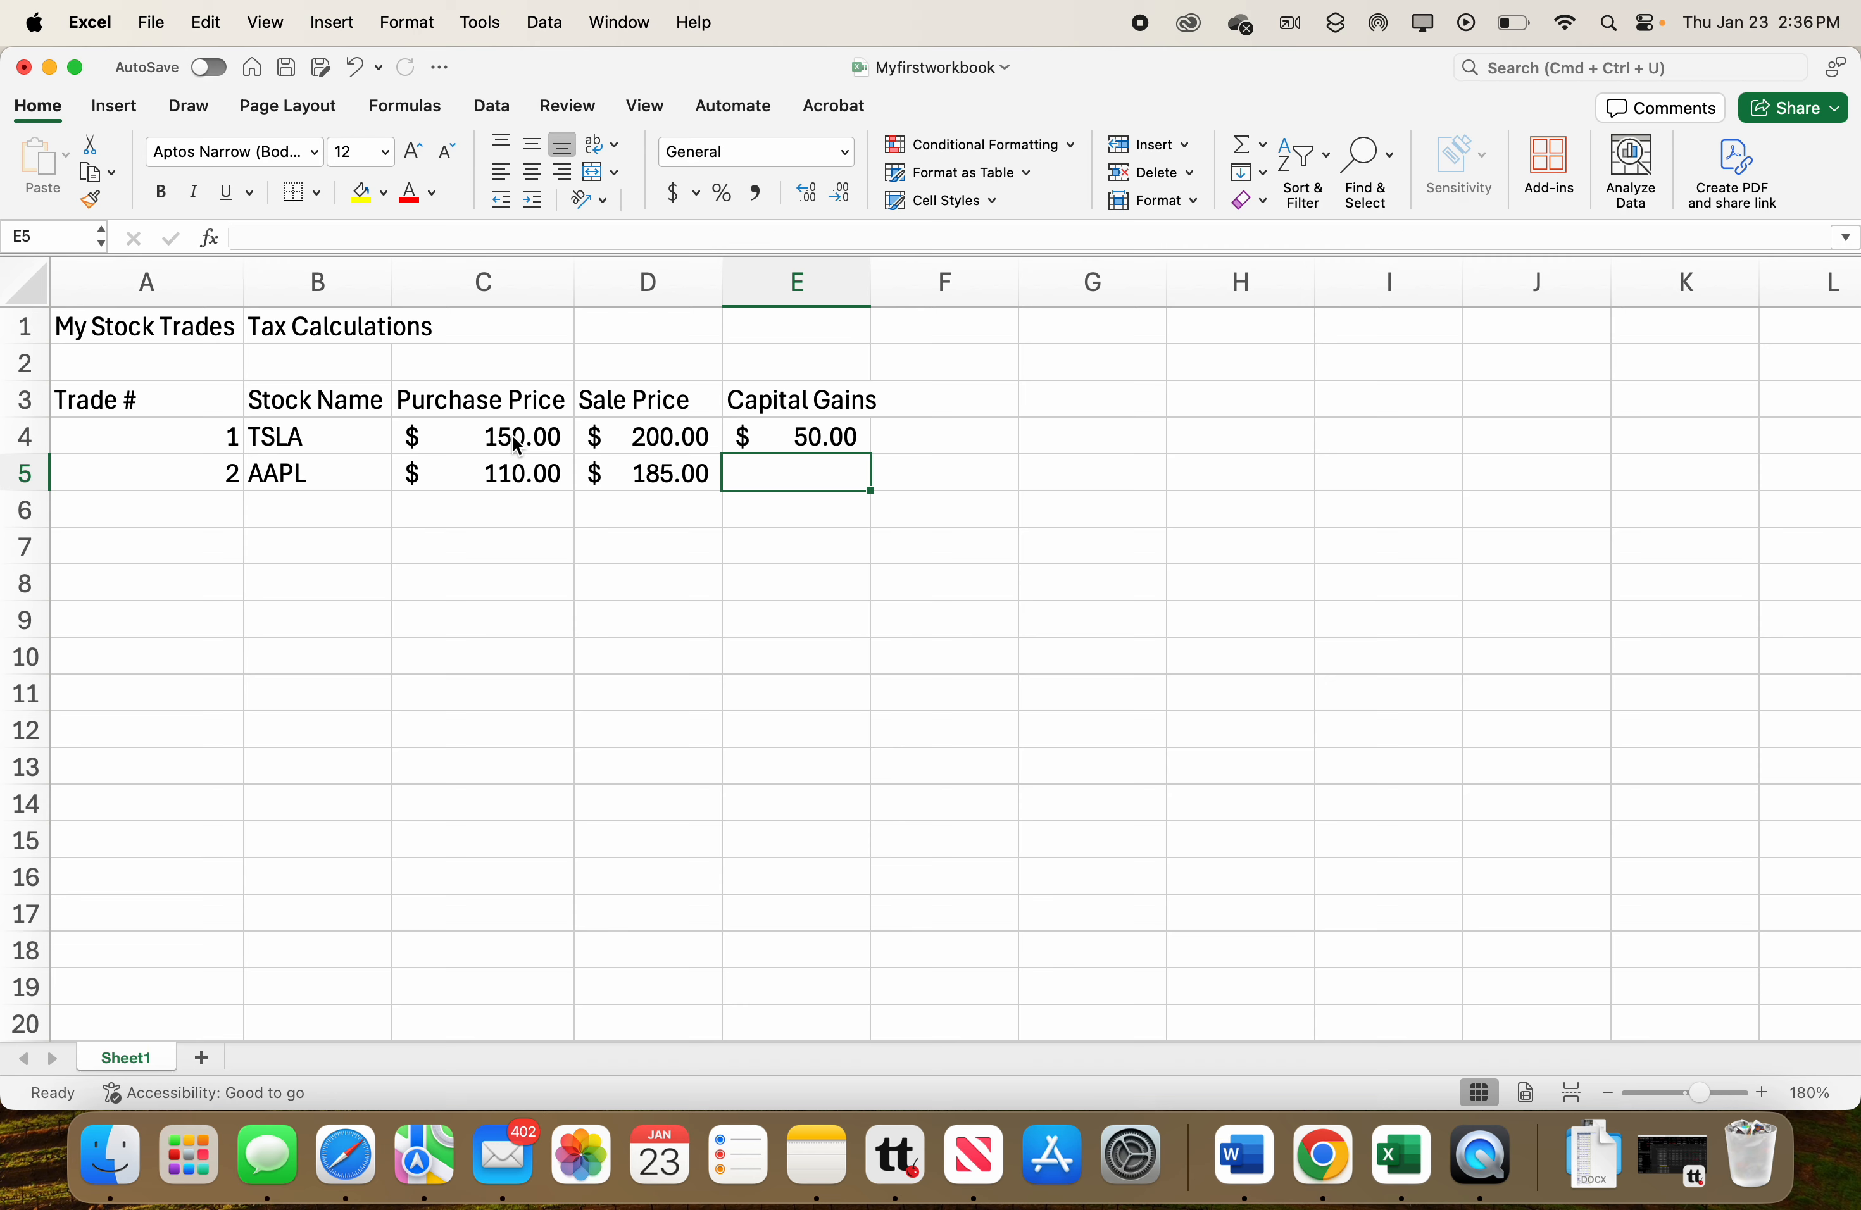
Calculate the second trade's capital gain in E5 with the formula =D5-C5.
{"action": "type", "text": "="}
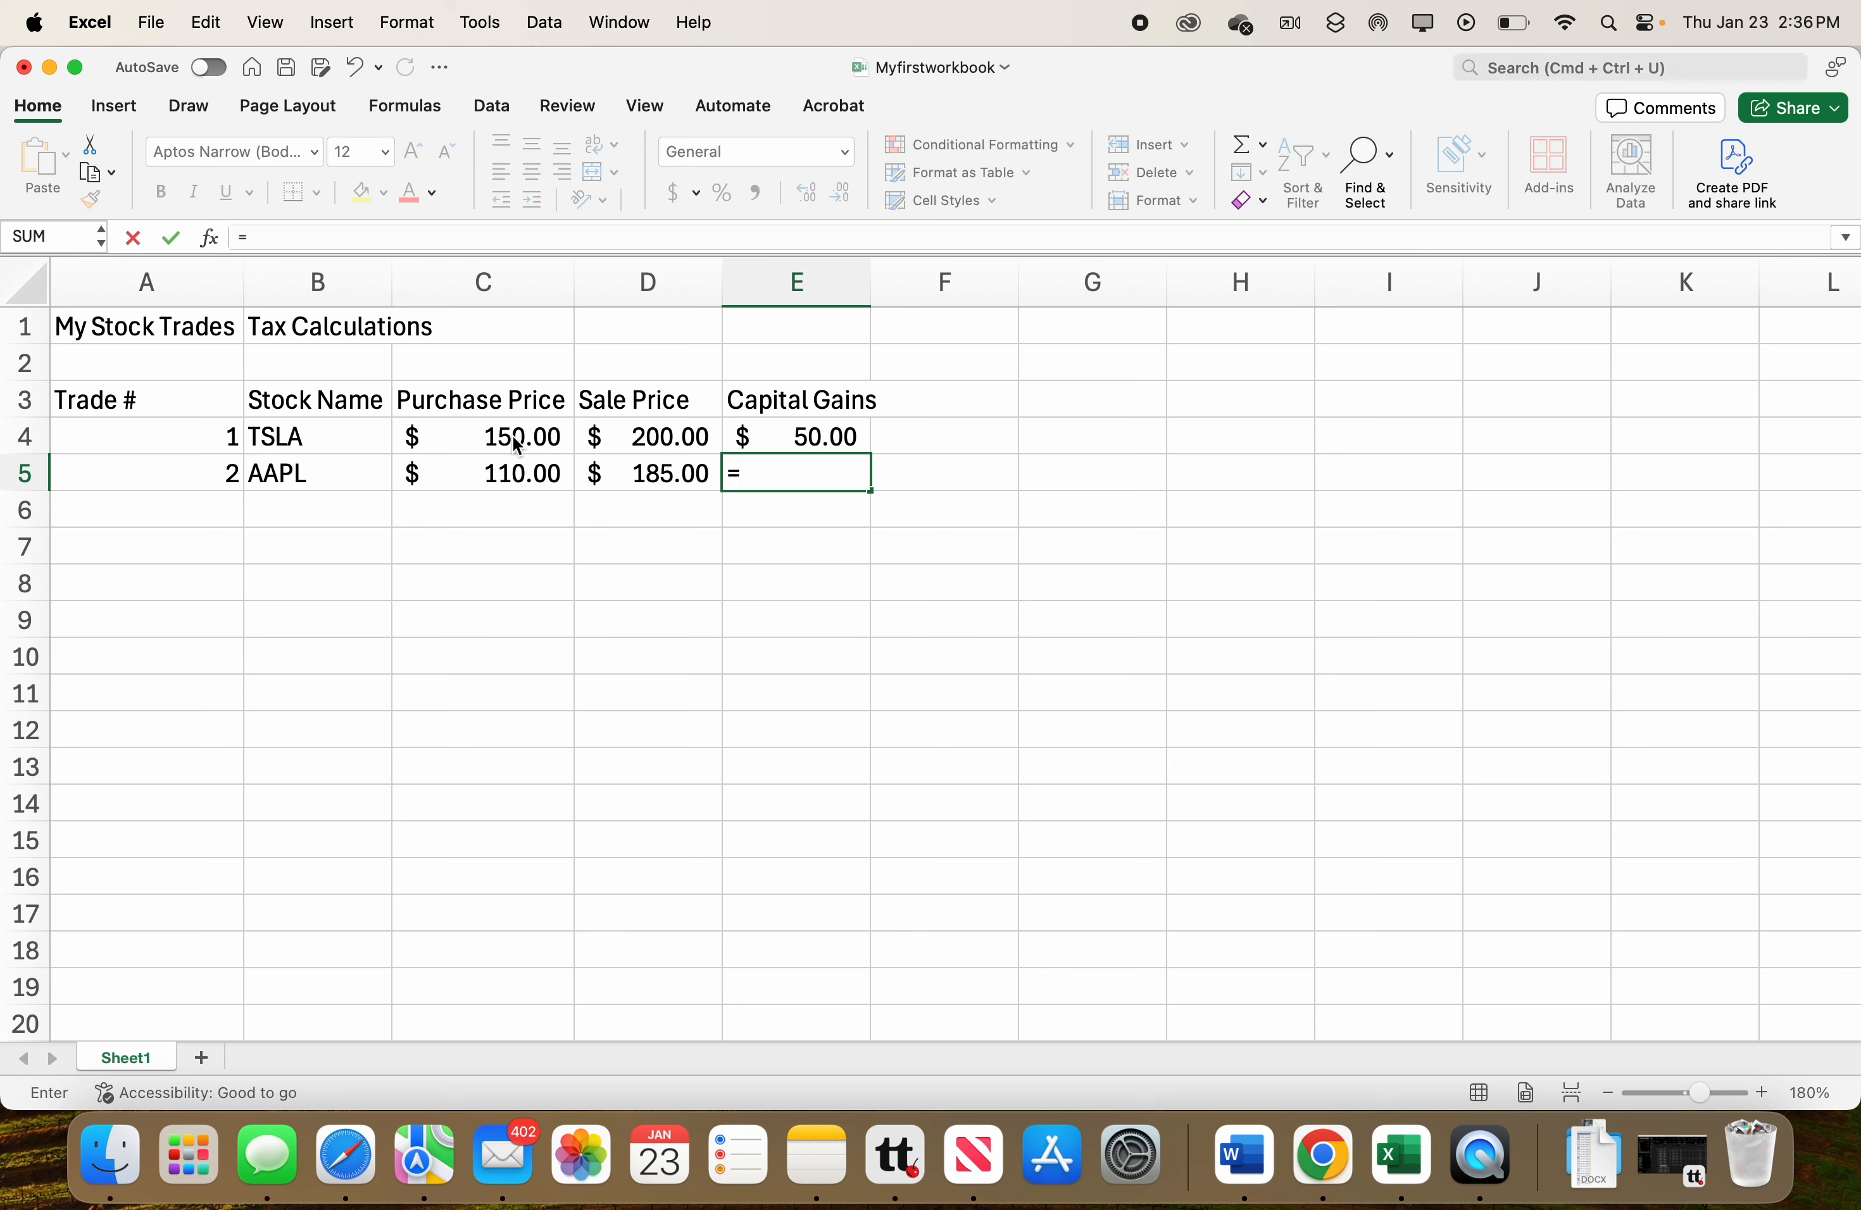
{"action": "left_click", "coordinate": [602, 472]}
{"action": "type", "text": "-"}
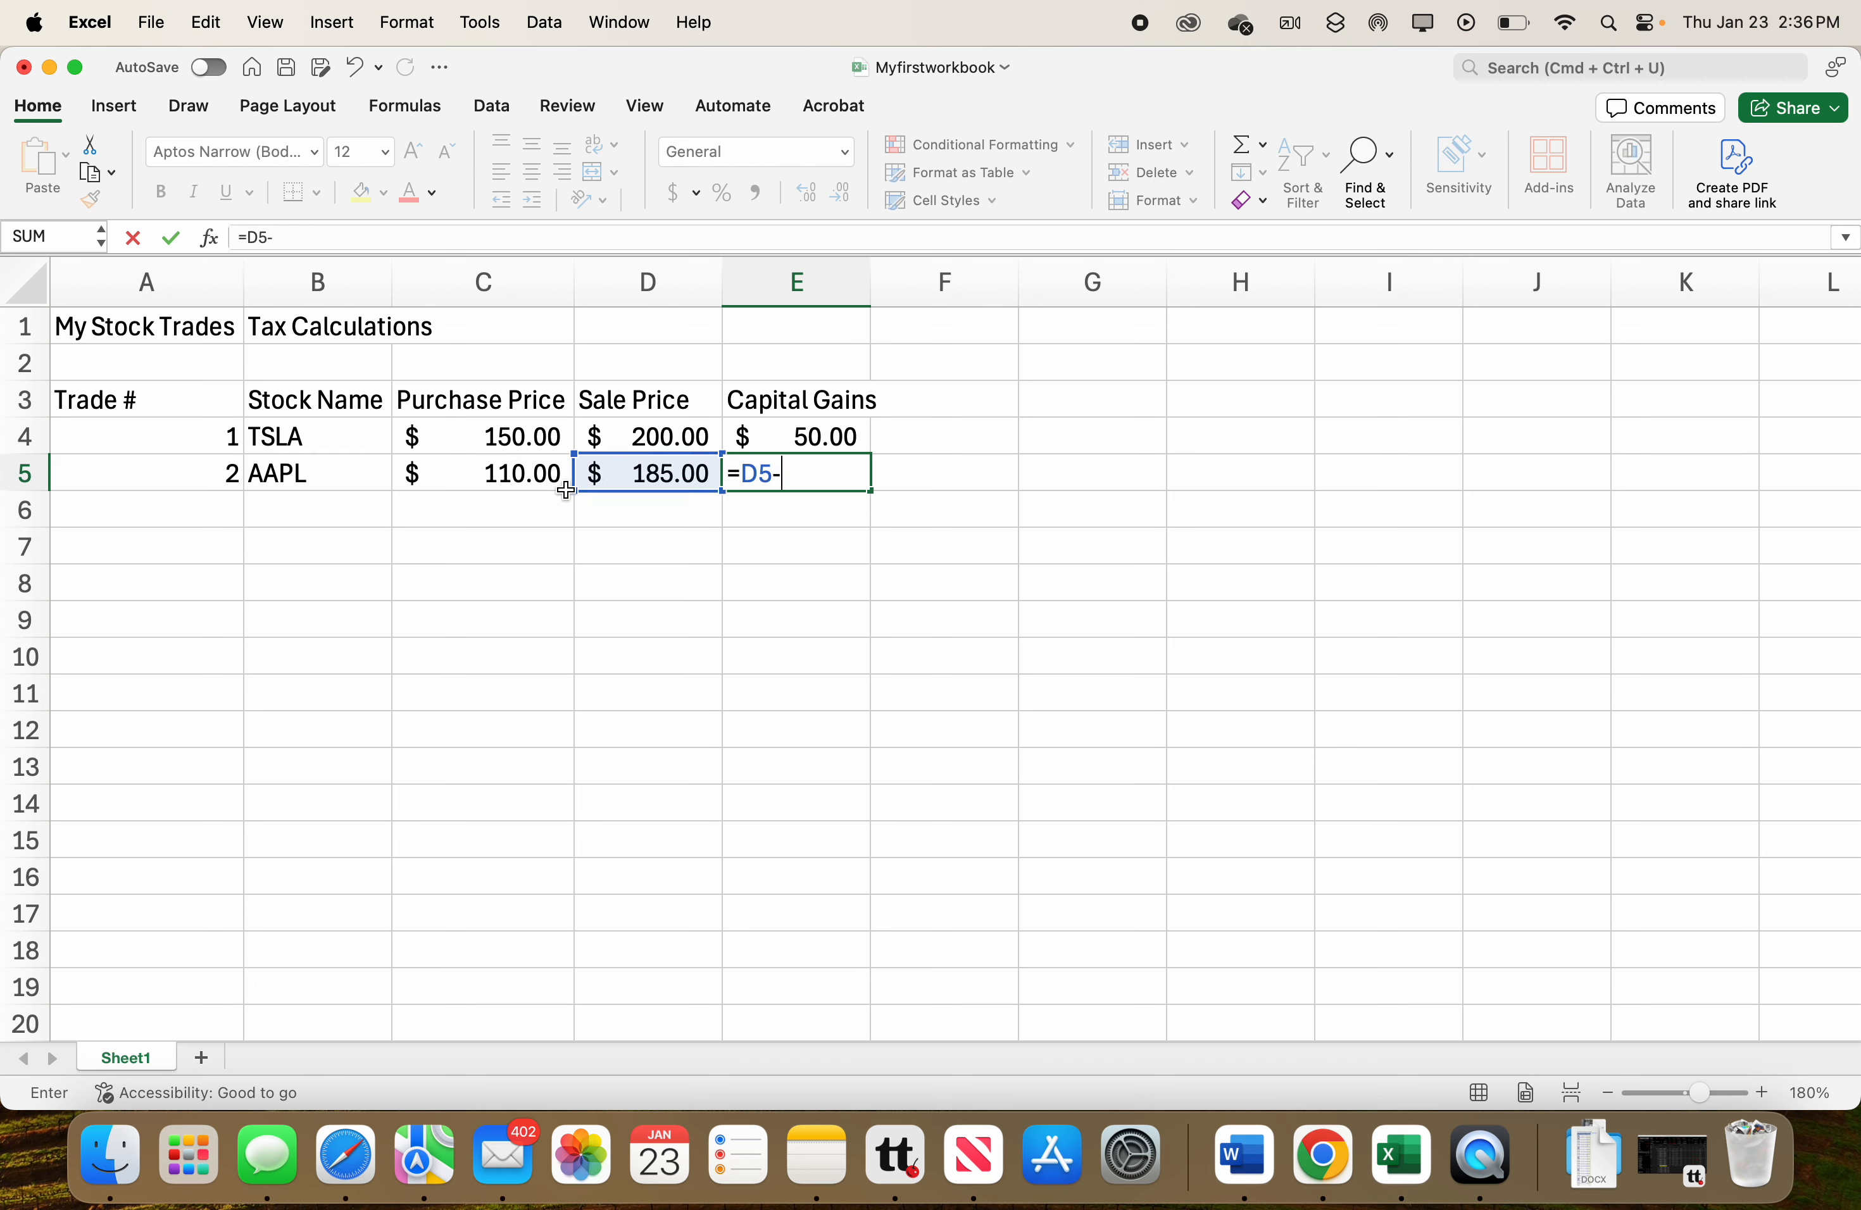
{"action": "left_click", "coordinate": [529, 478]}
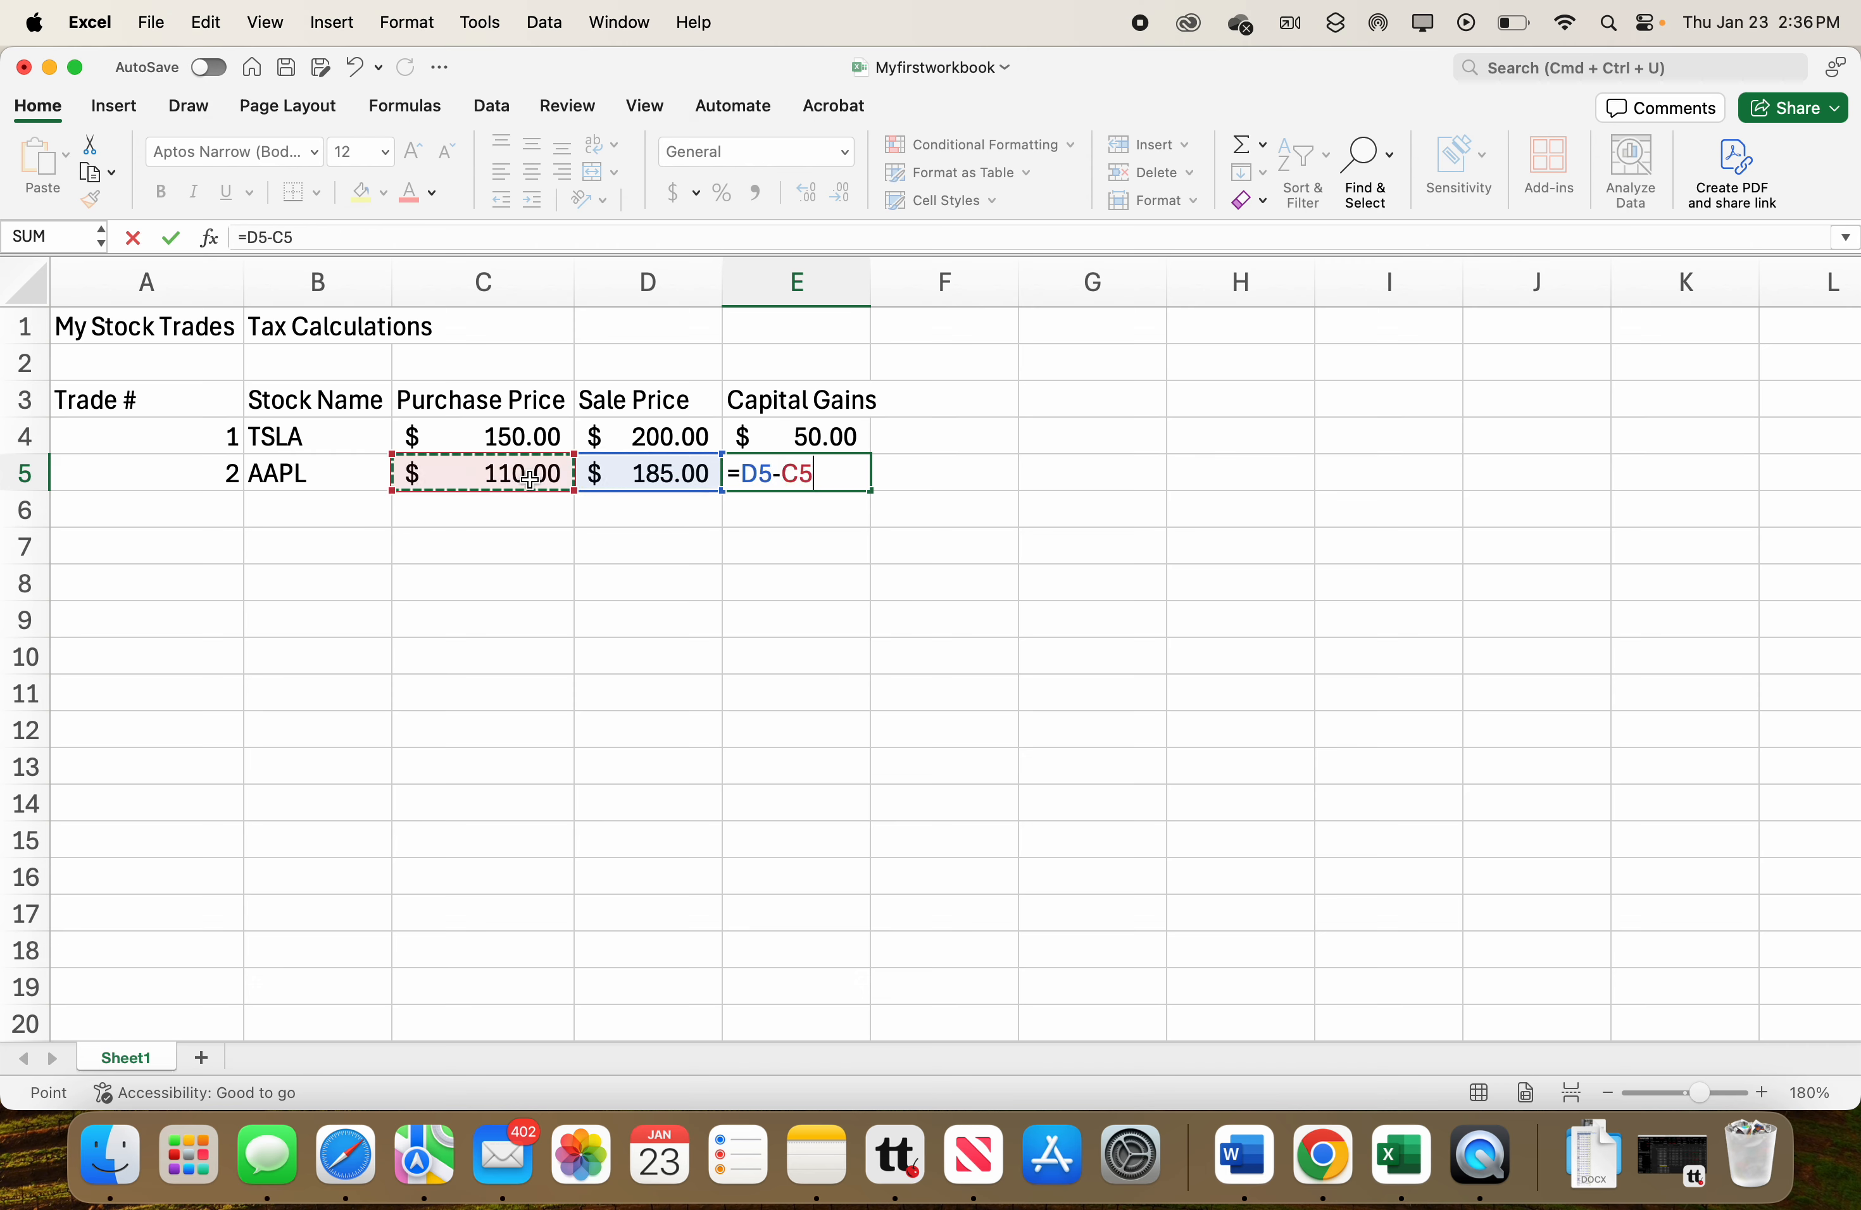
{"action": "key", "text": "Return"}
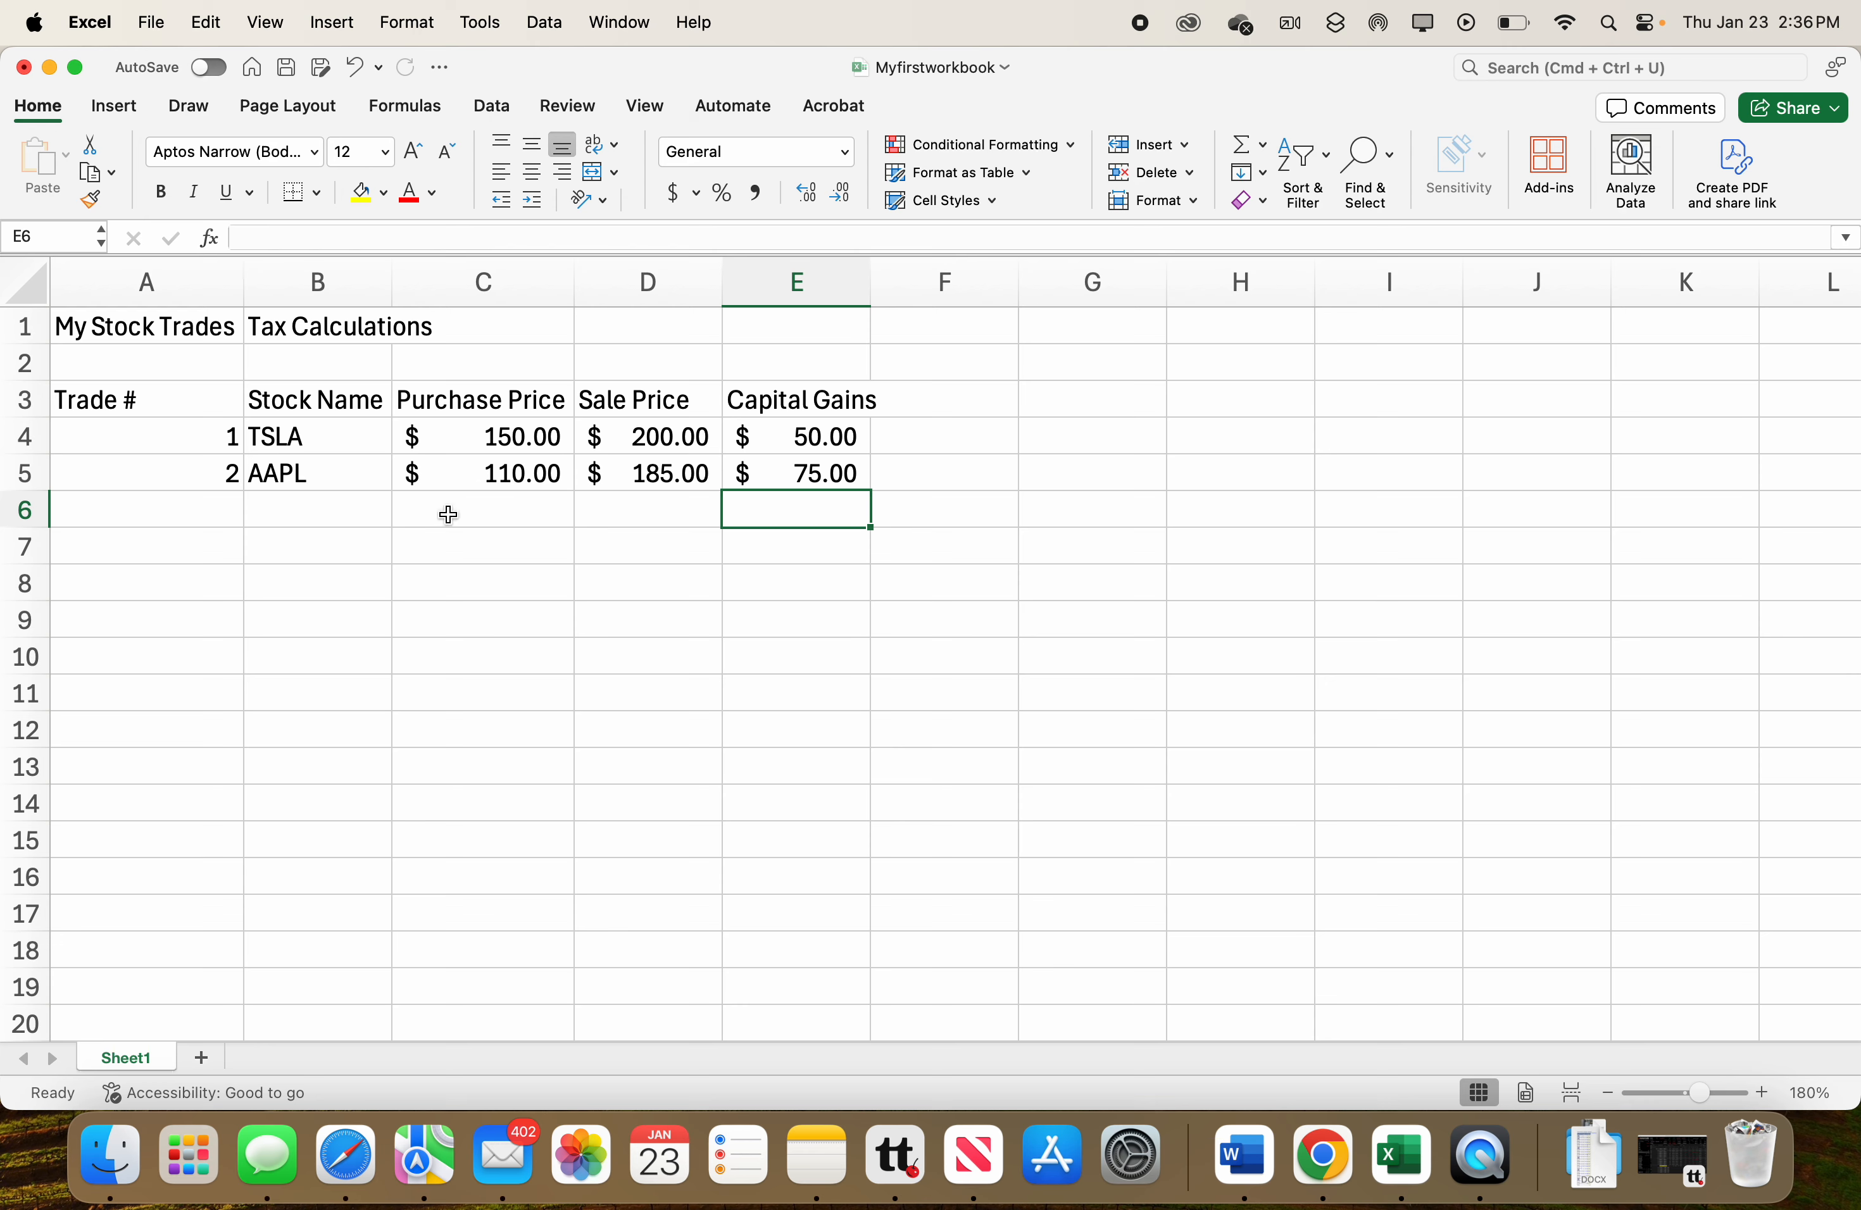
Enter the third trade in row 6: trade number 3, stock AMZN, purchase price 300 and sale price 450.
{"action": "left_click", "coordinate": [224, 512]}
{"action": "type", "text": "3"}
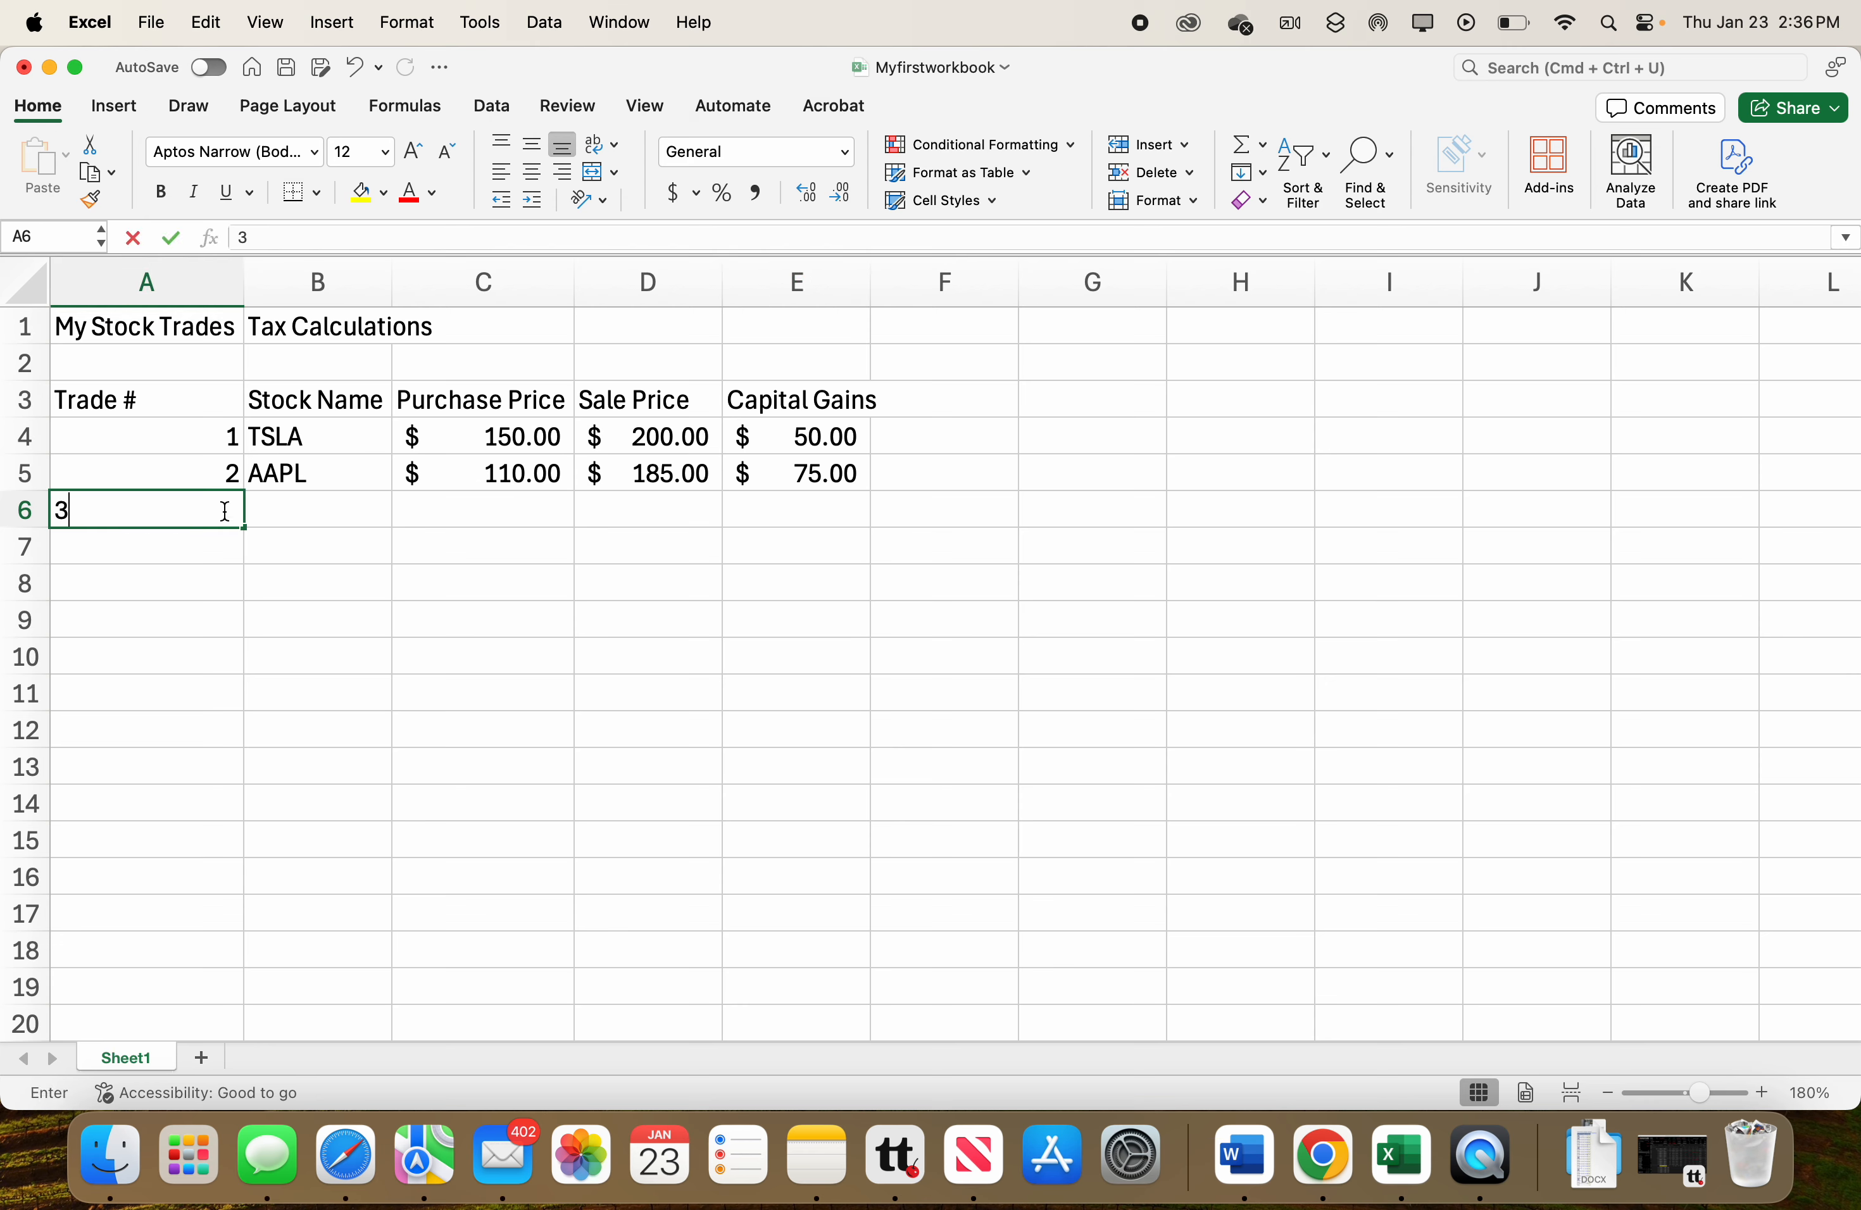
{"action": "left_click", "coordinate": [279, 519]}
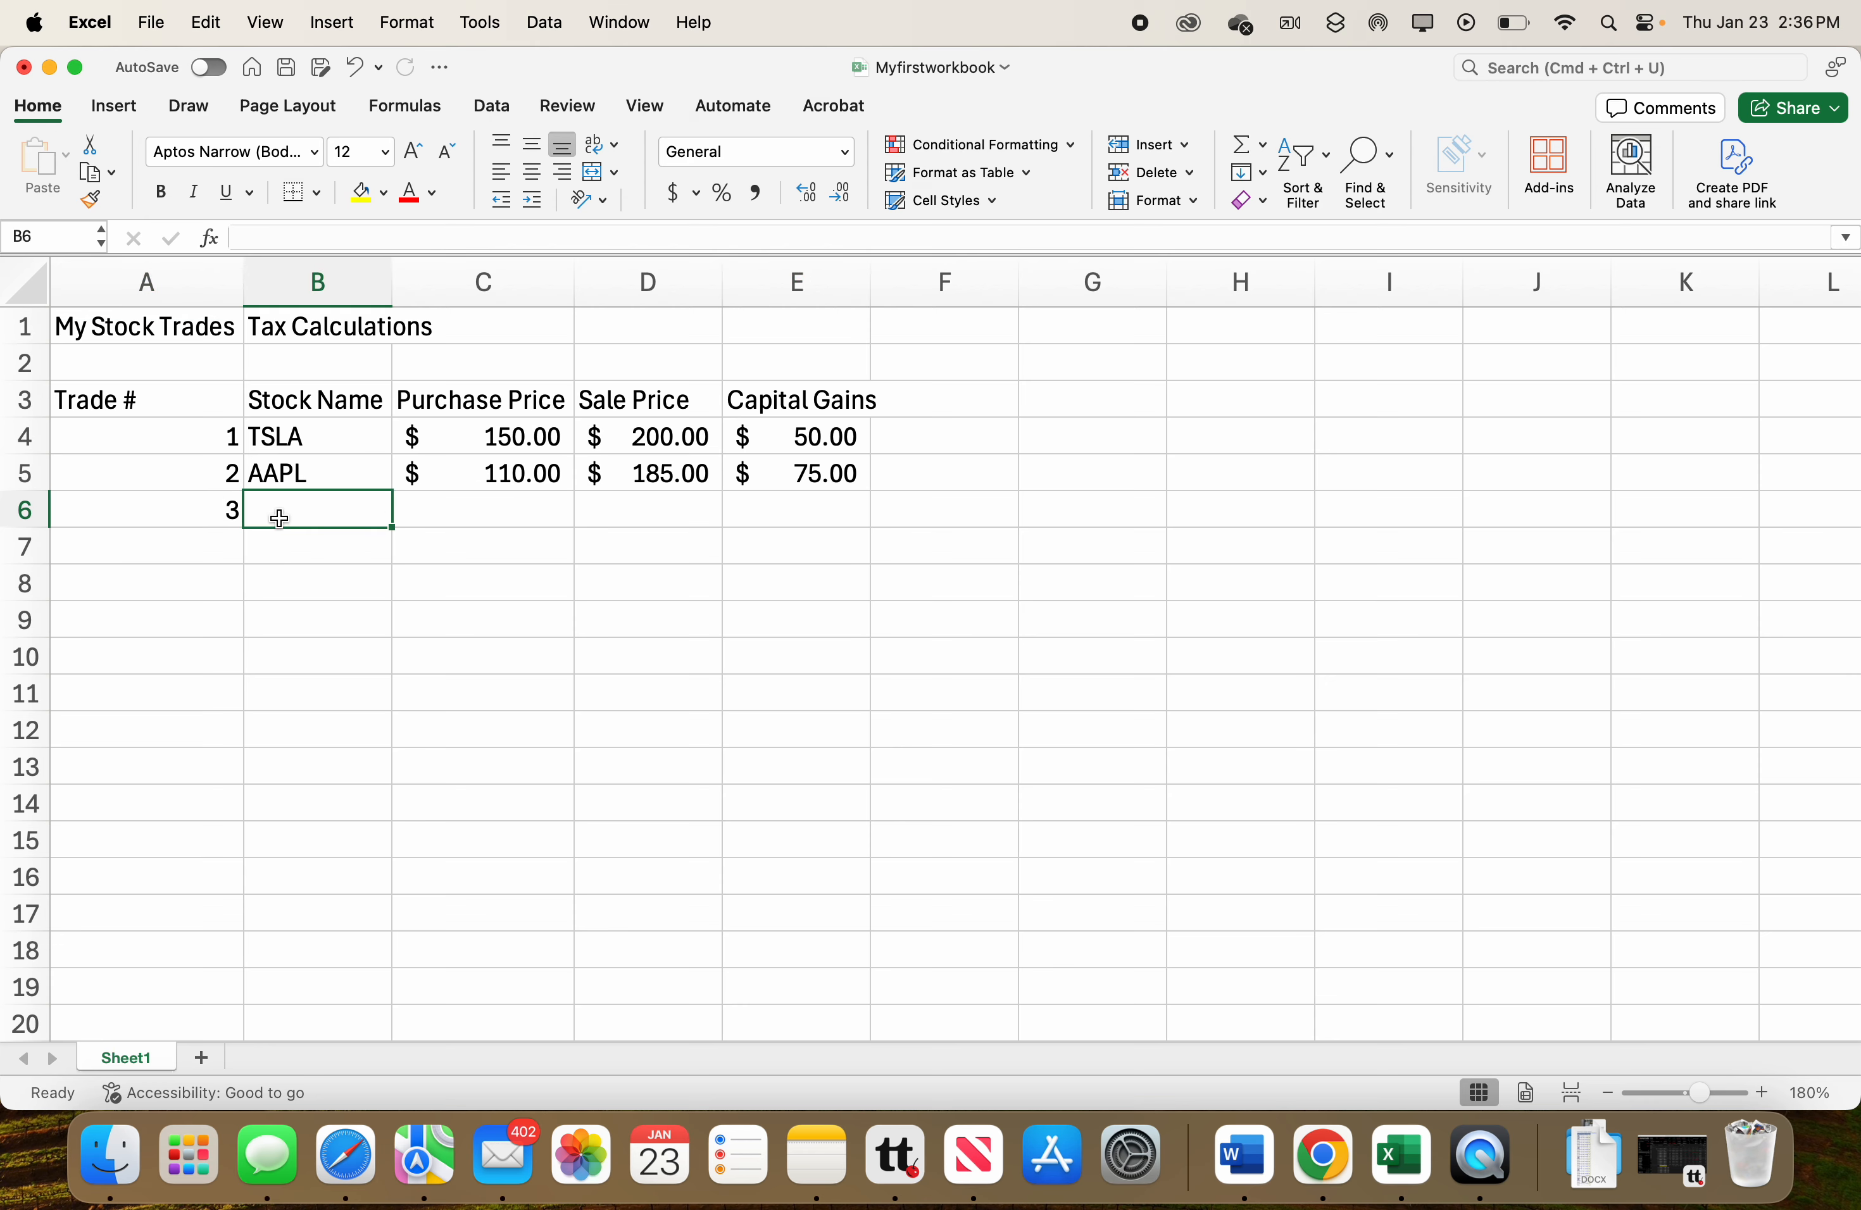
{"action": "type", "text": "AMZN"}
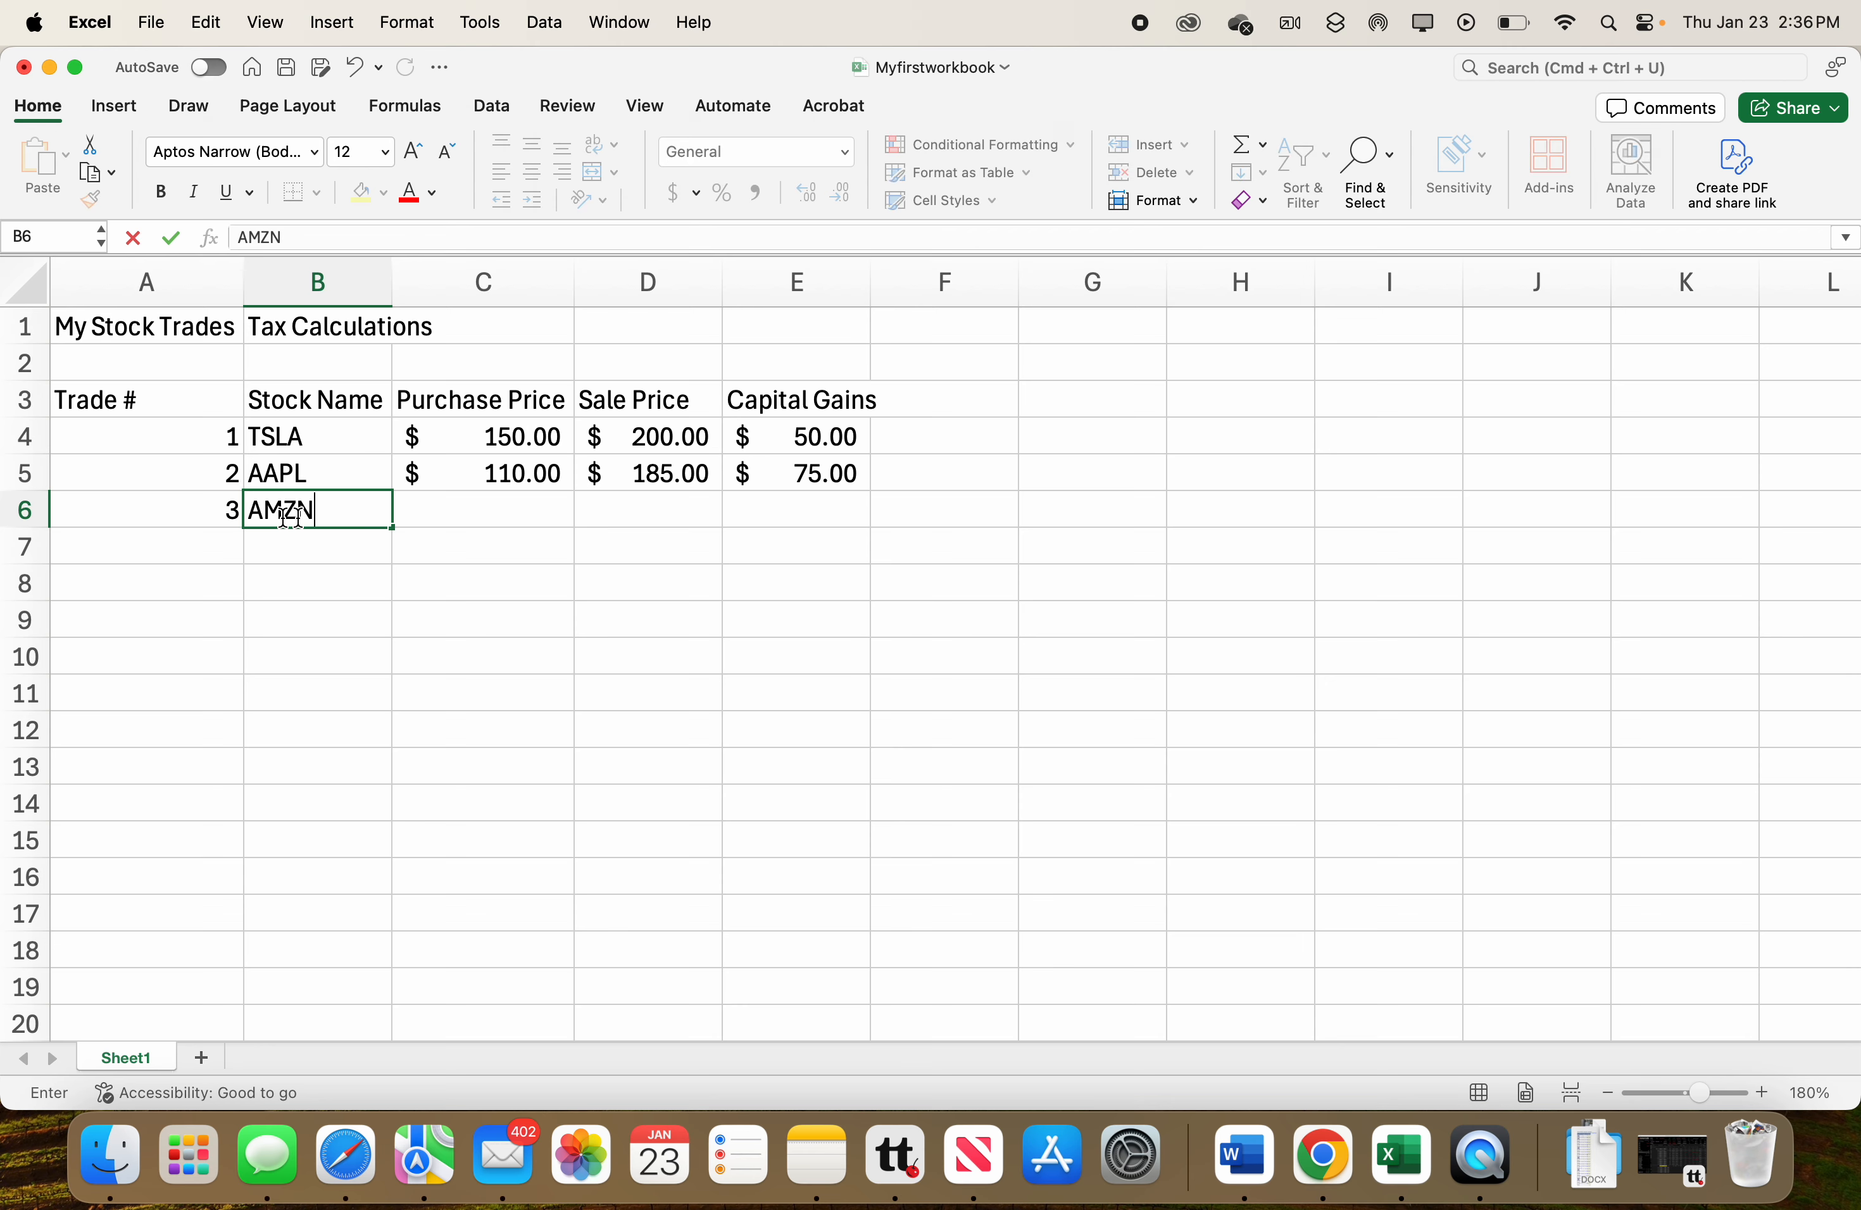
{"action": "left_click", "coordinate": [461, 511]}
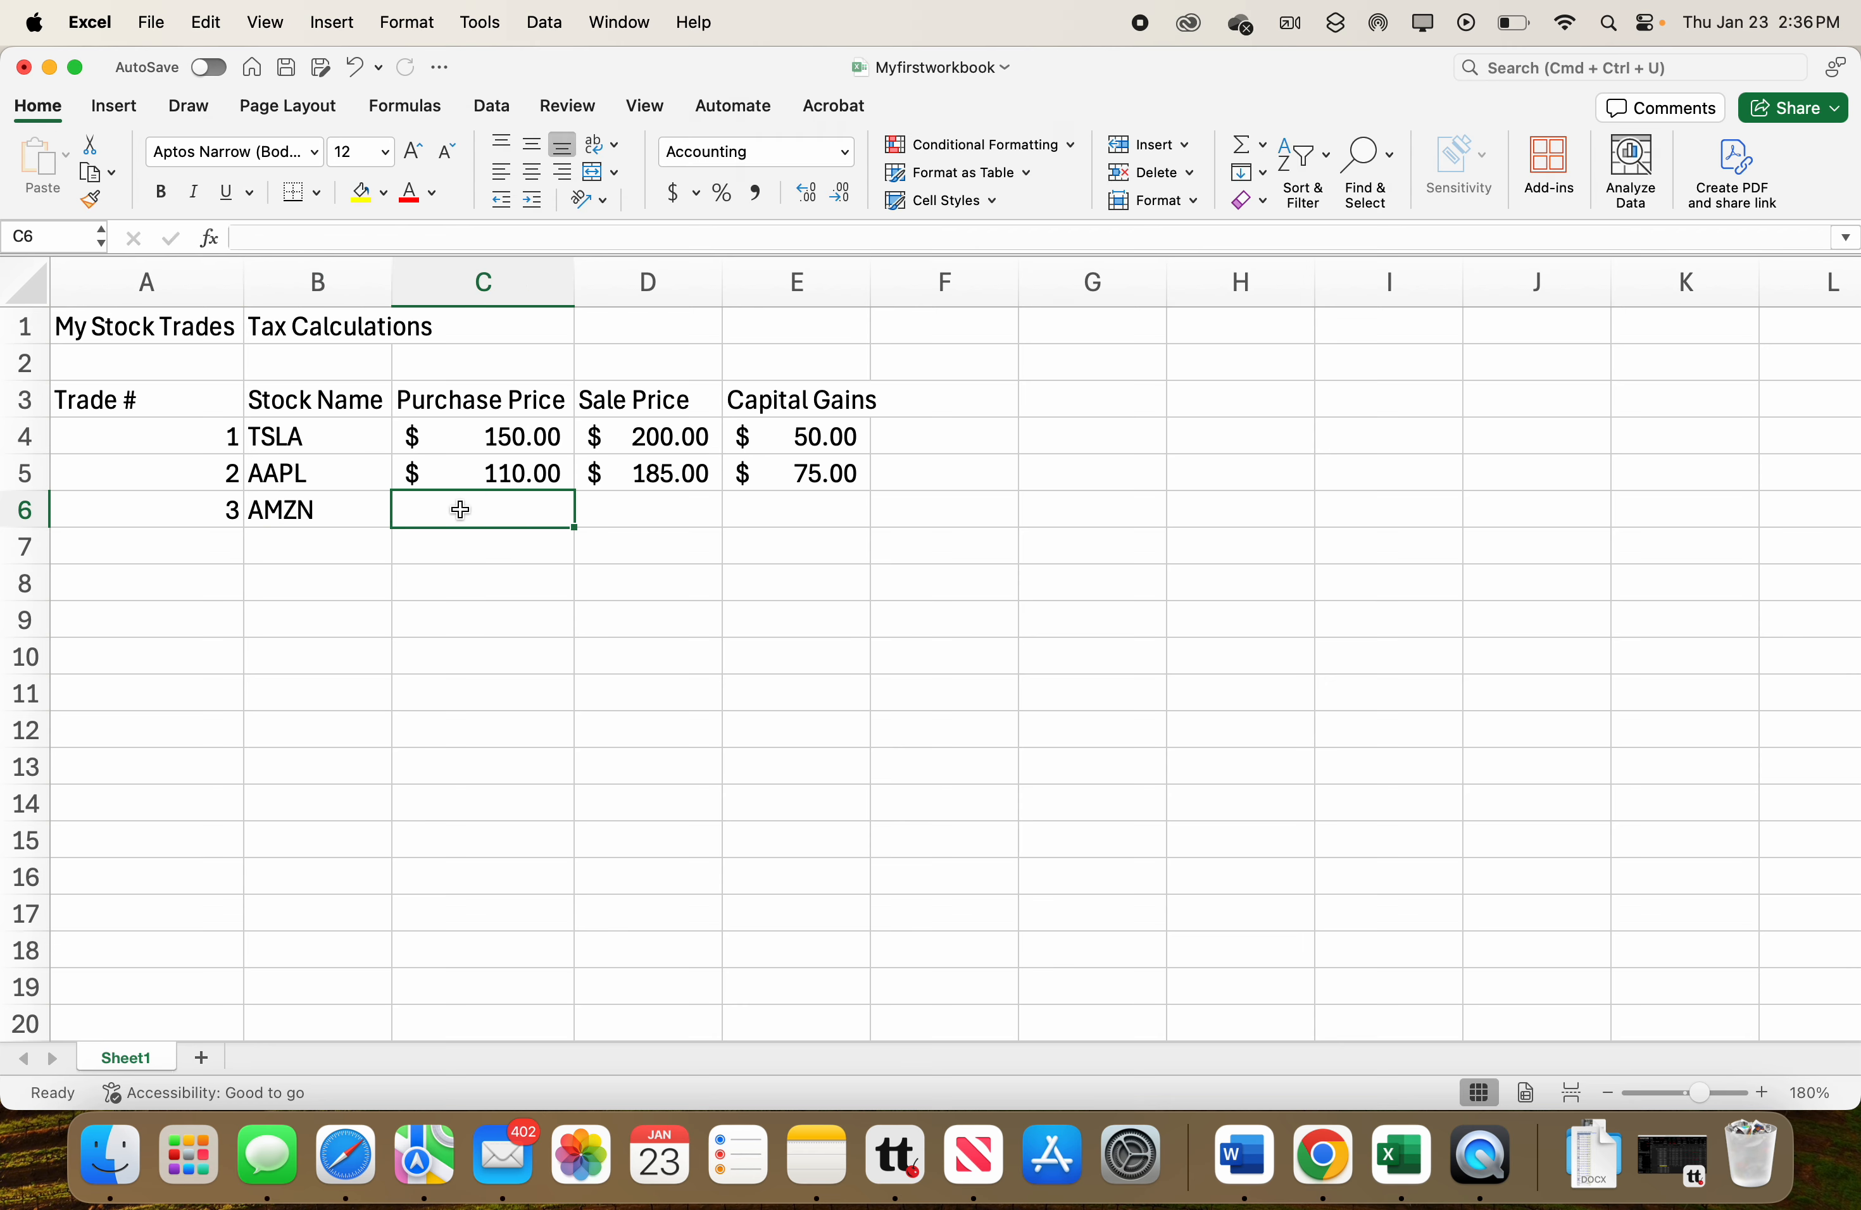
{"action": "type", "text": "300"}
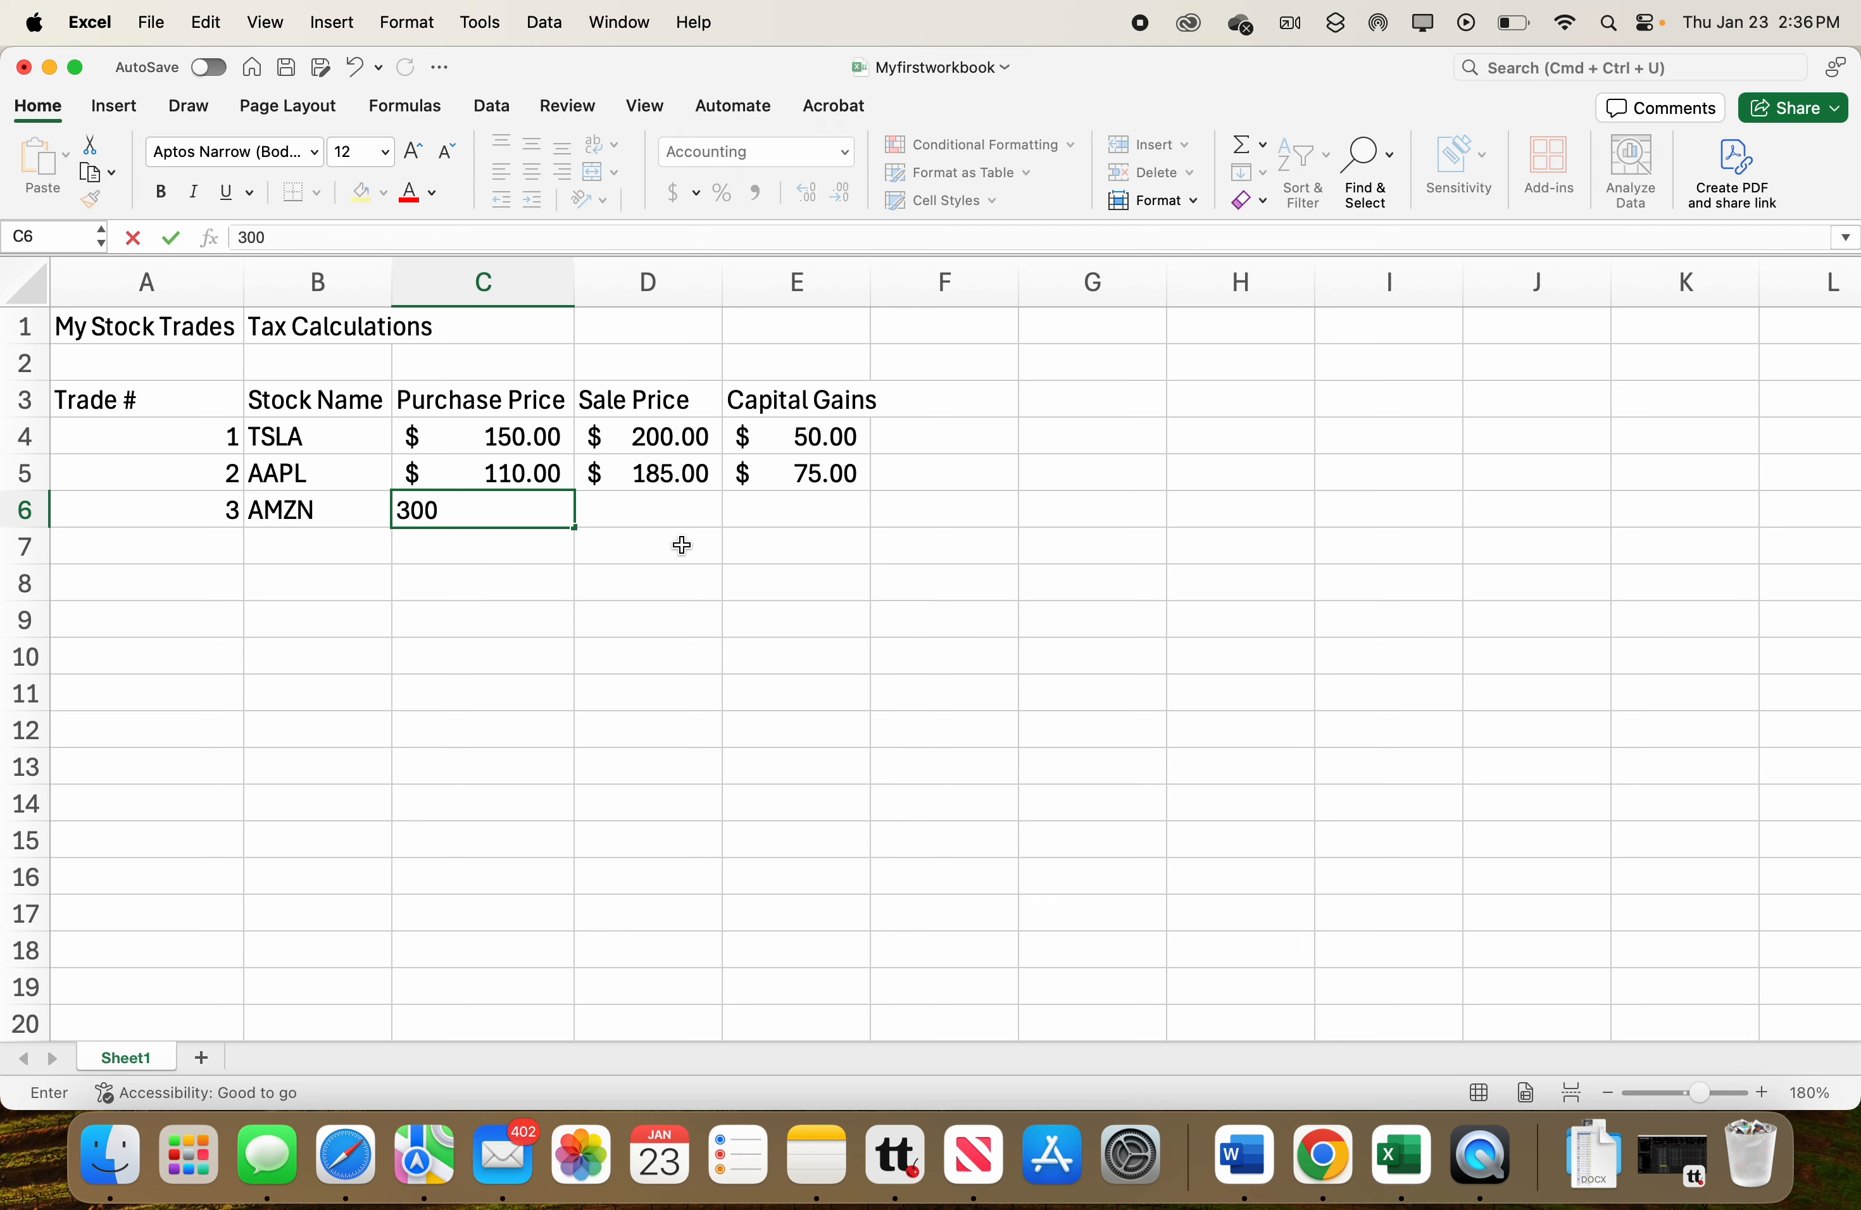
{"action": "left_click", "coordinate": [682, 517]}
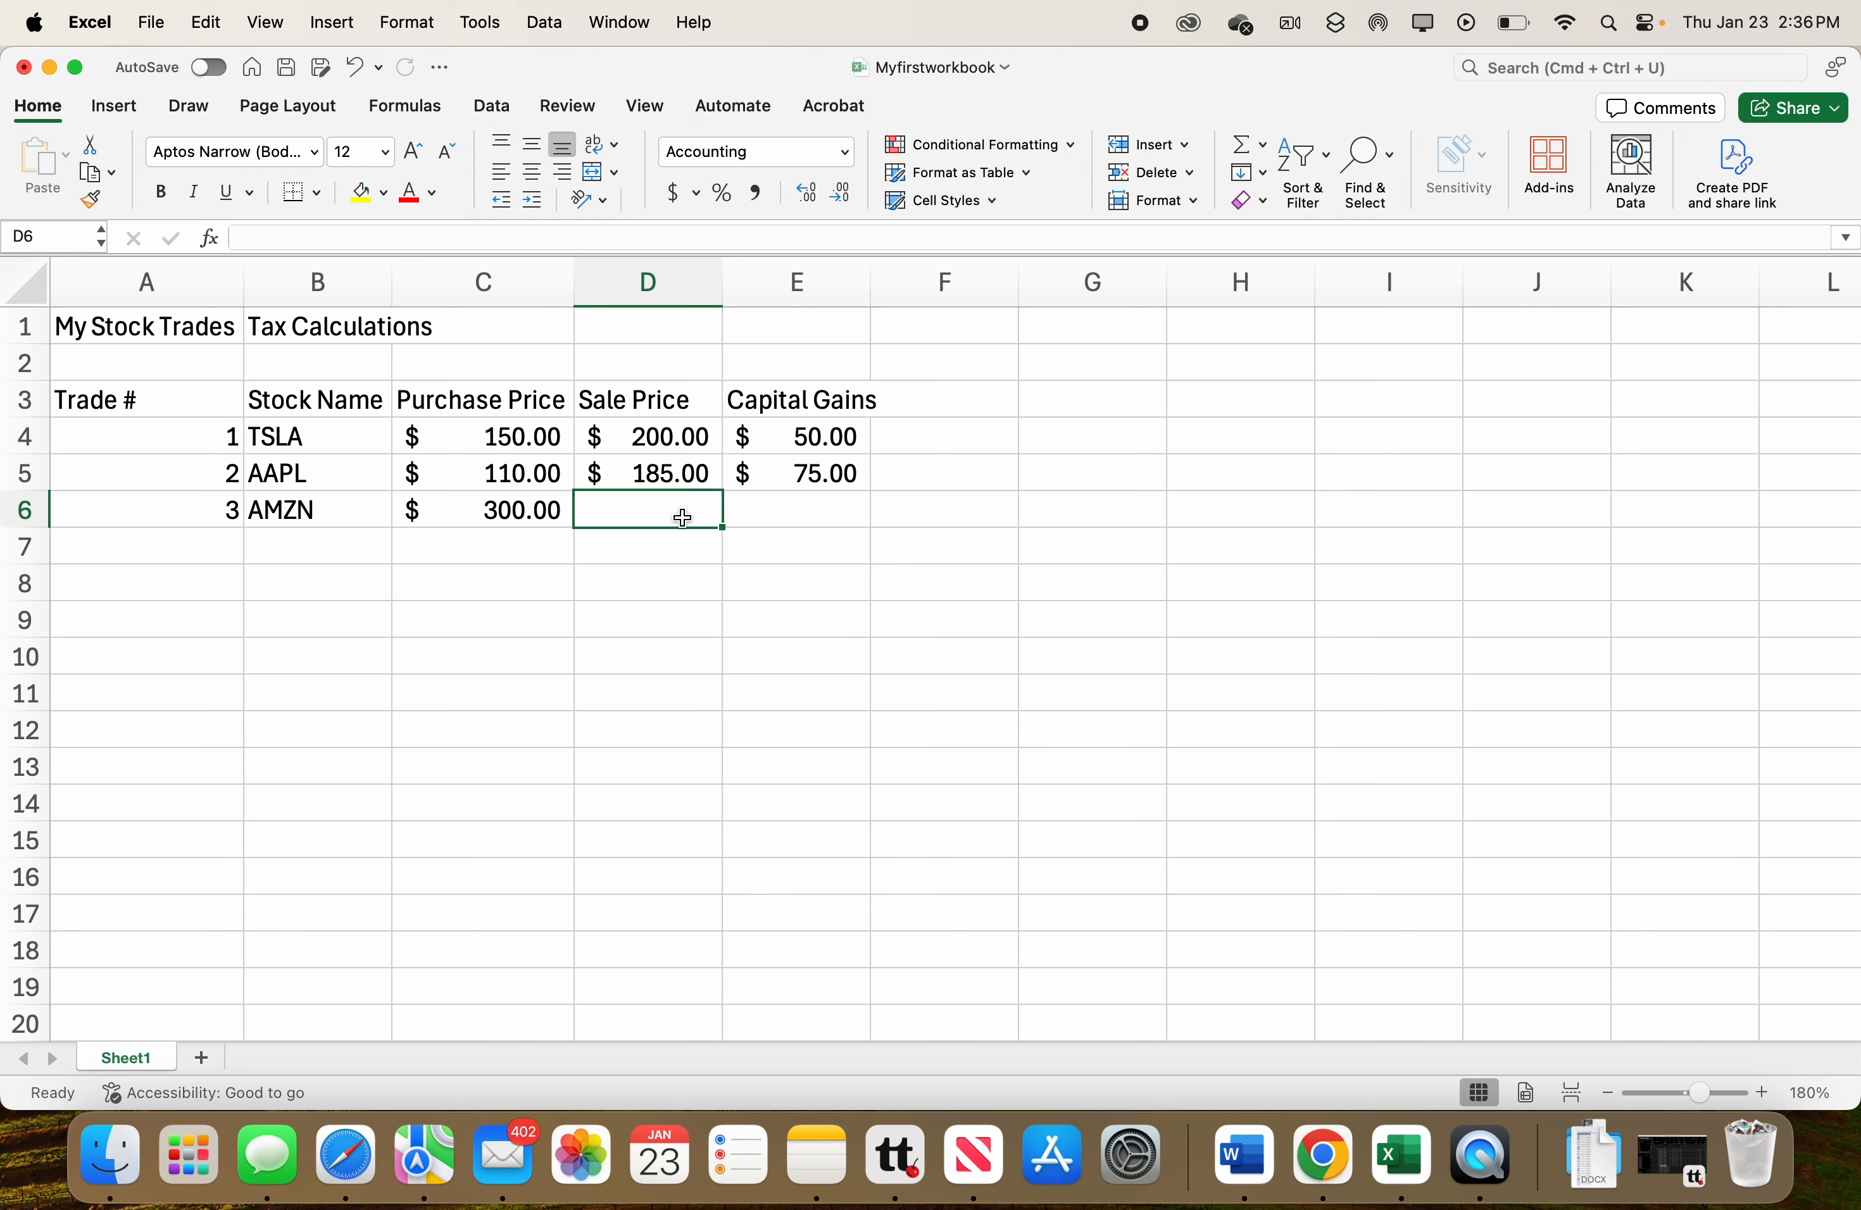
{"action": "type", "text": "450"}
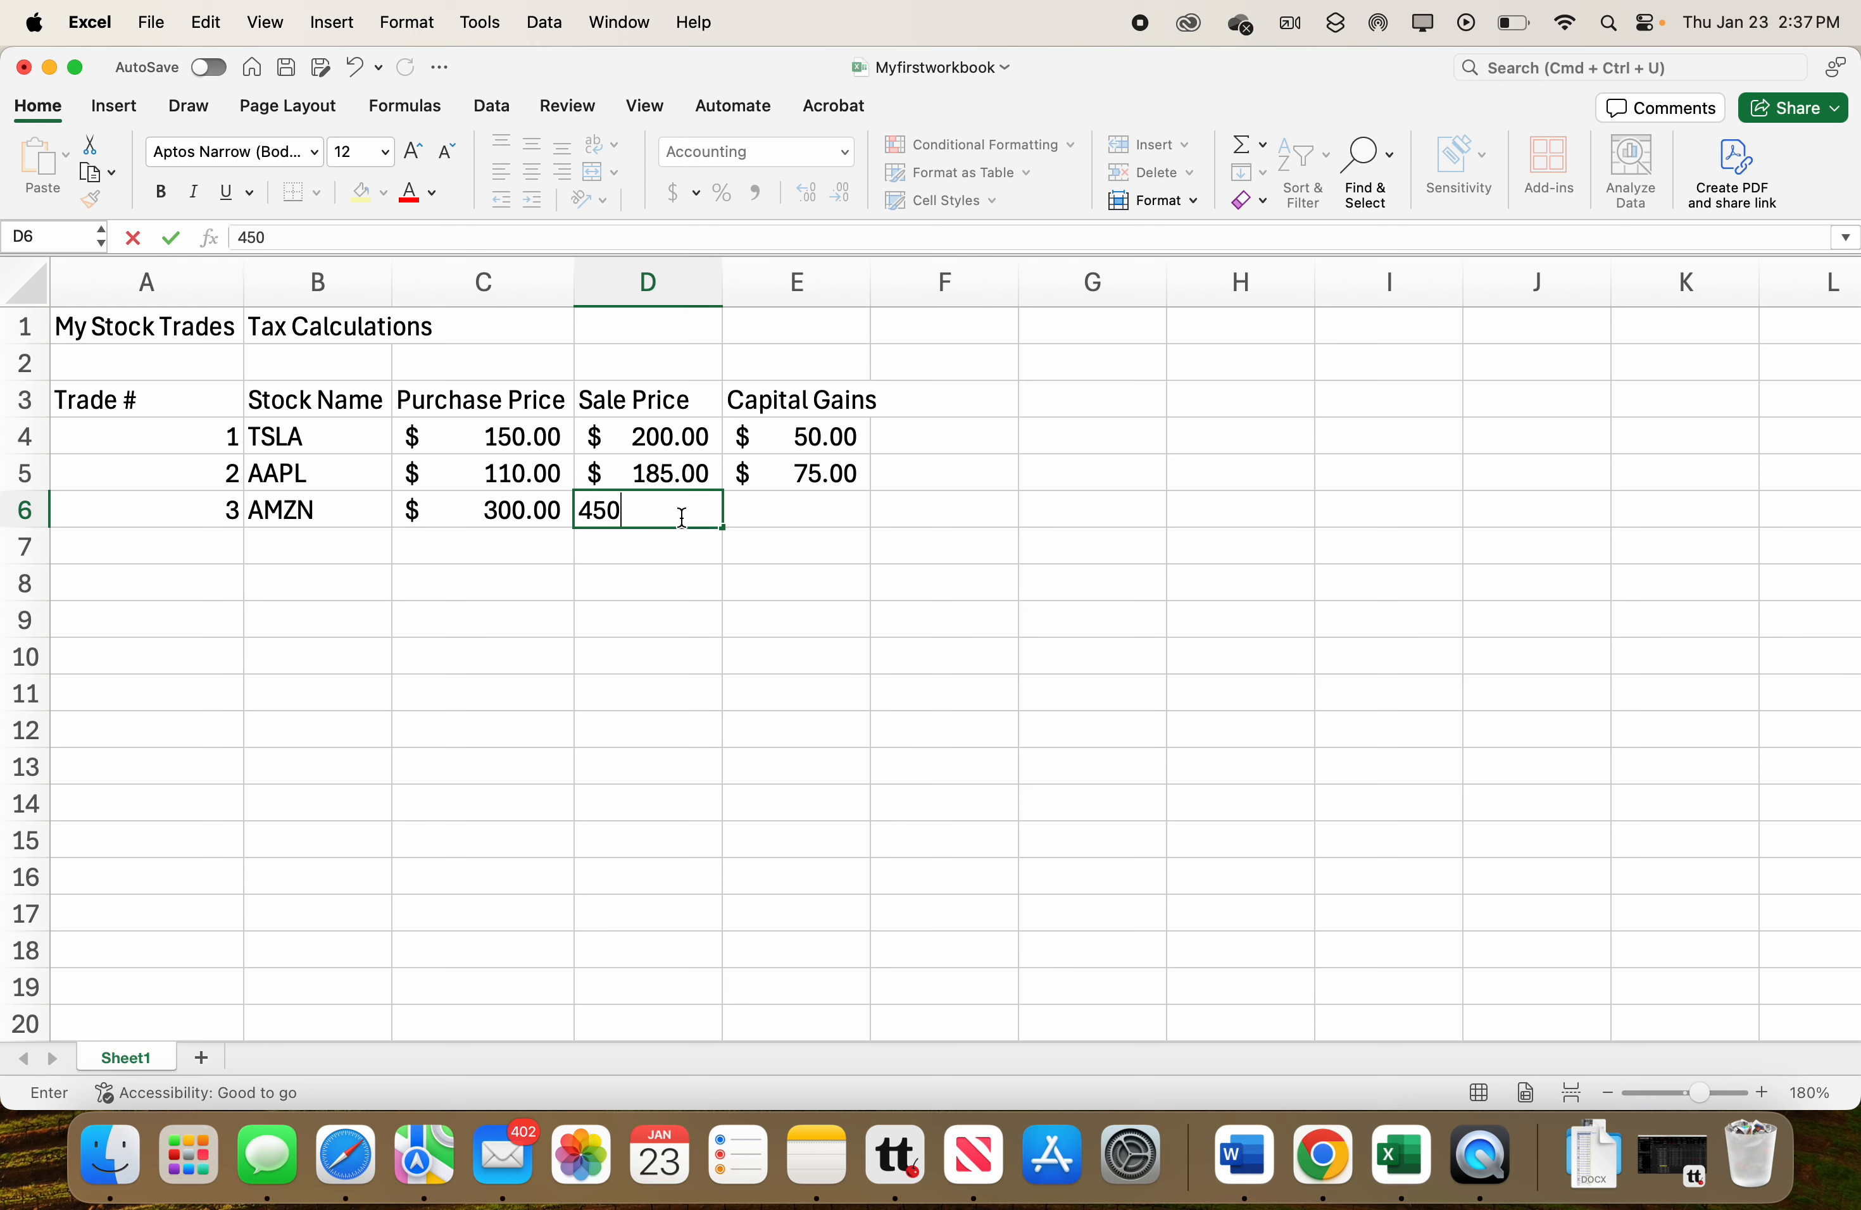
{"action": "key", "text": "Return"}
Enter the fourth trade in row 7: trade number 4, stock AAL, purchase price 50 and sale price 125.
{"action": "left_click", "coordinate": [207, 561]}
{"action": "type", "text": "4"}
{"action": "key", "text": "Tab"}
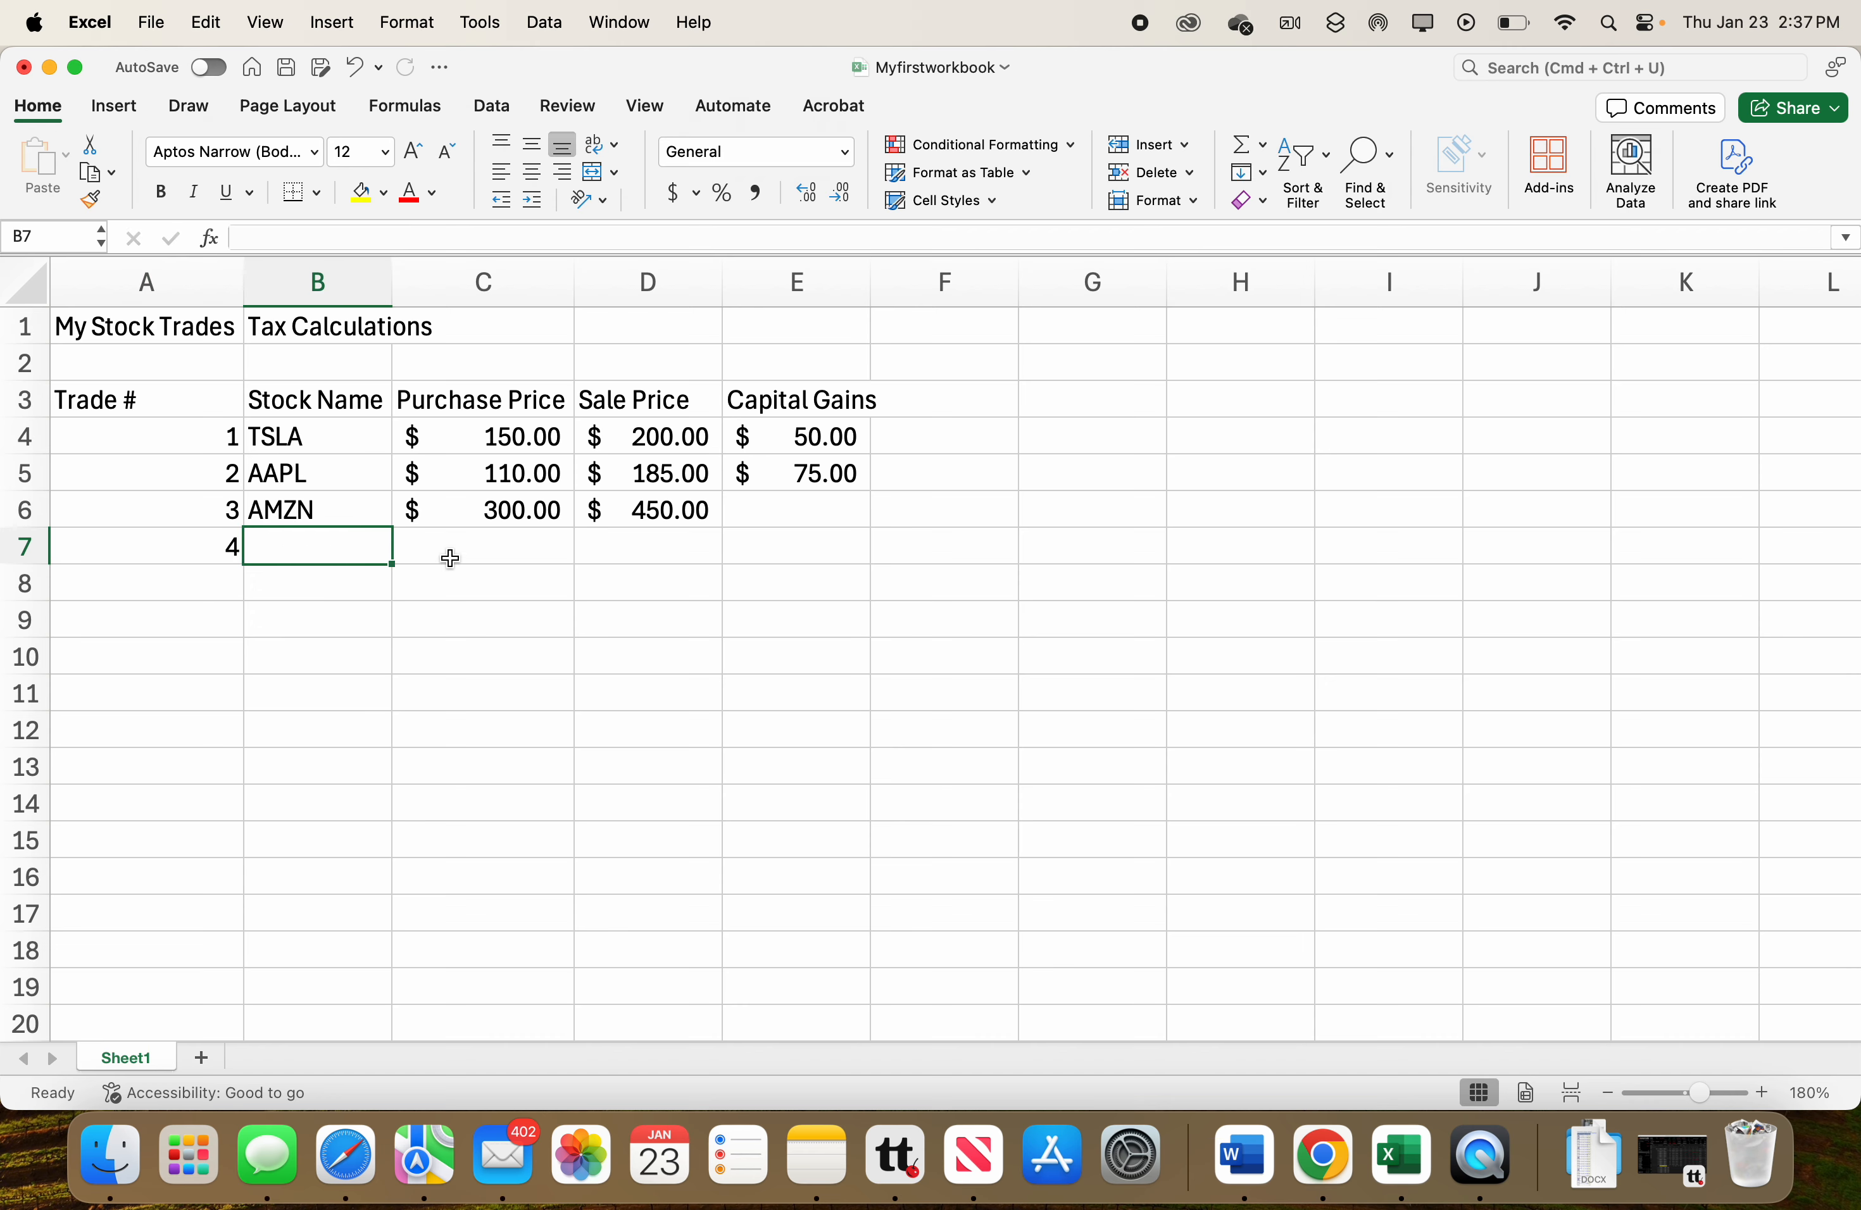
{"action": "type", "text": "AAL"}
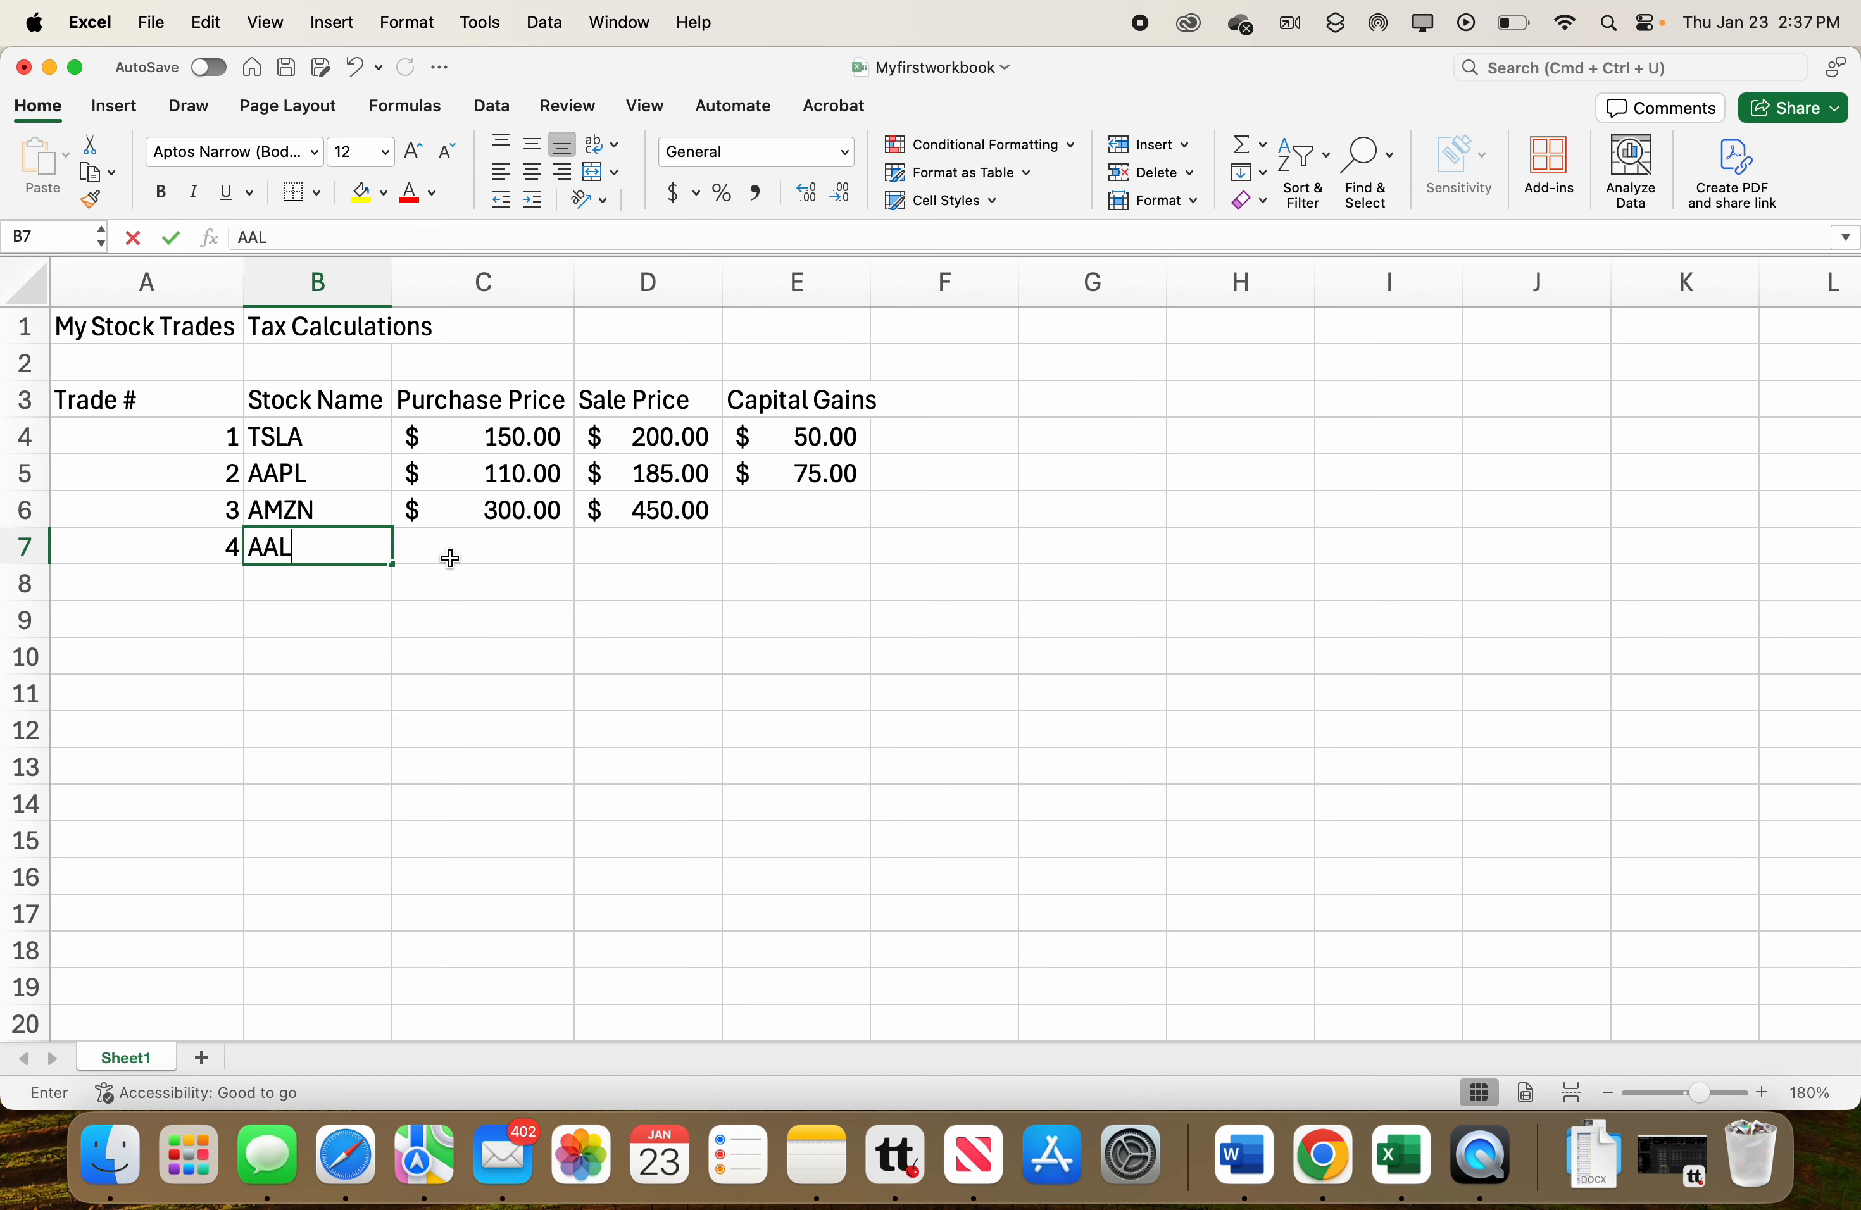
{"action": "key", "text": "Tab"}
{"action": "type", "text": "50"}
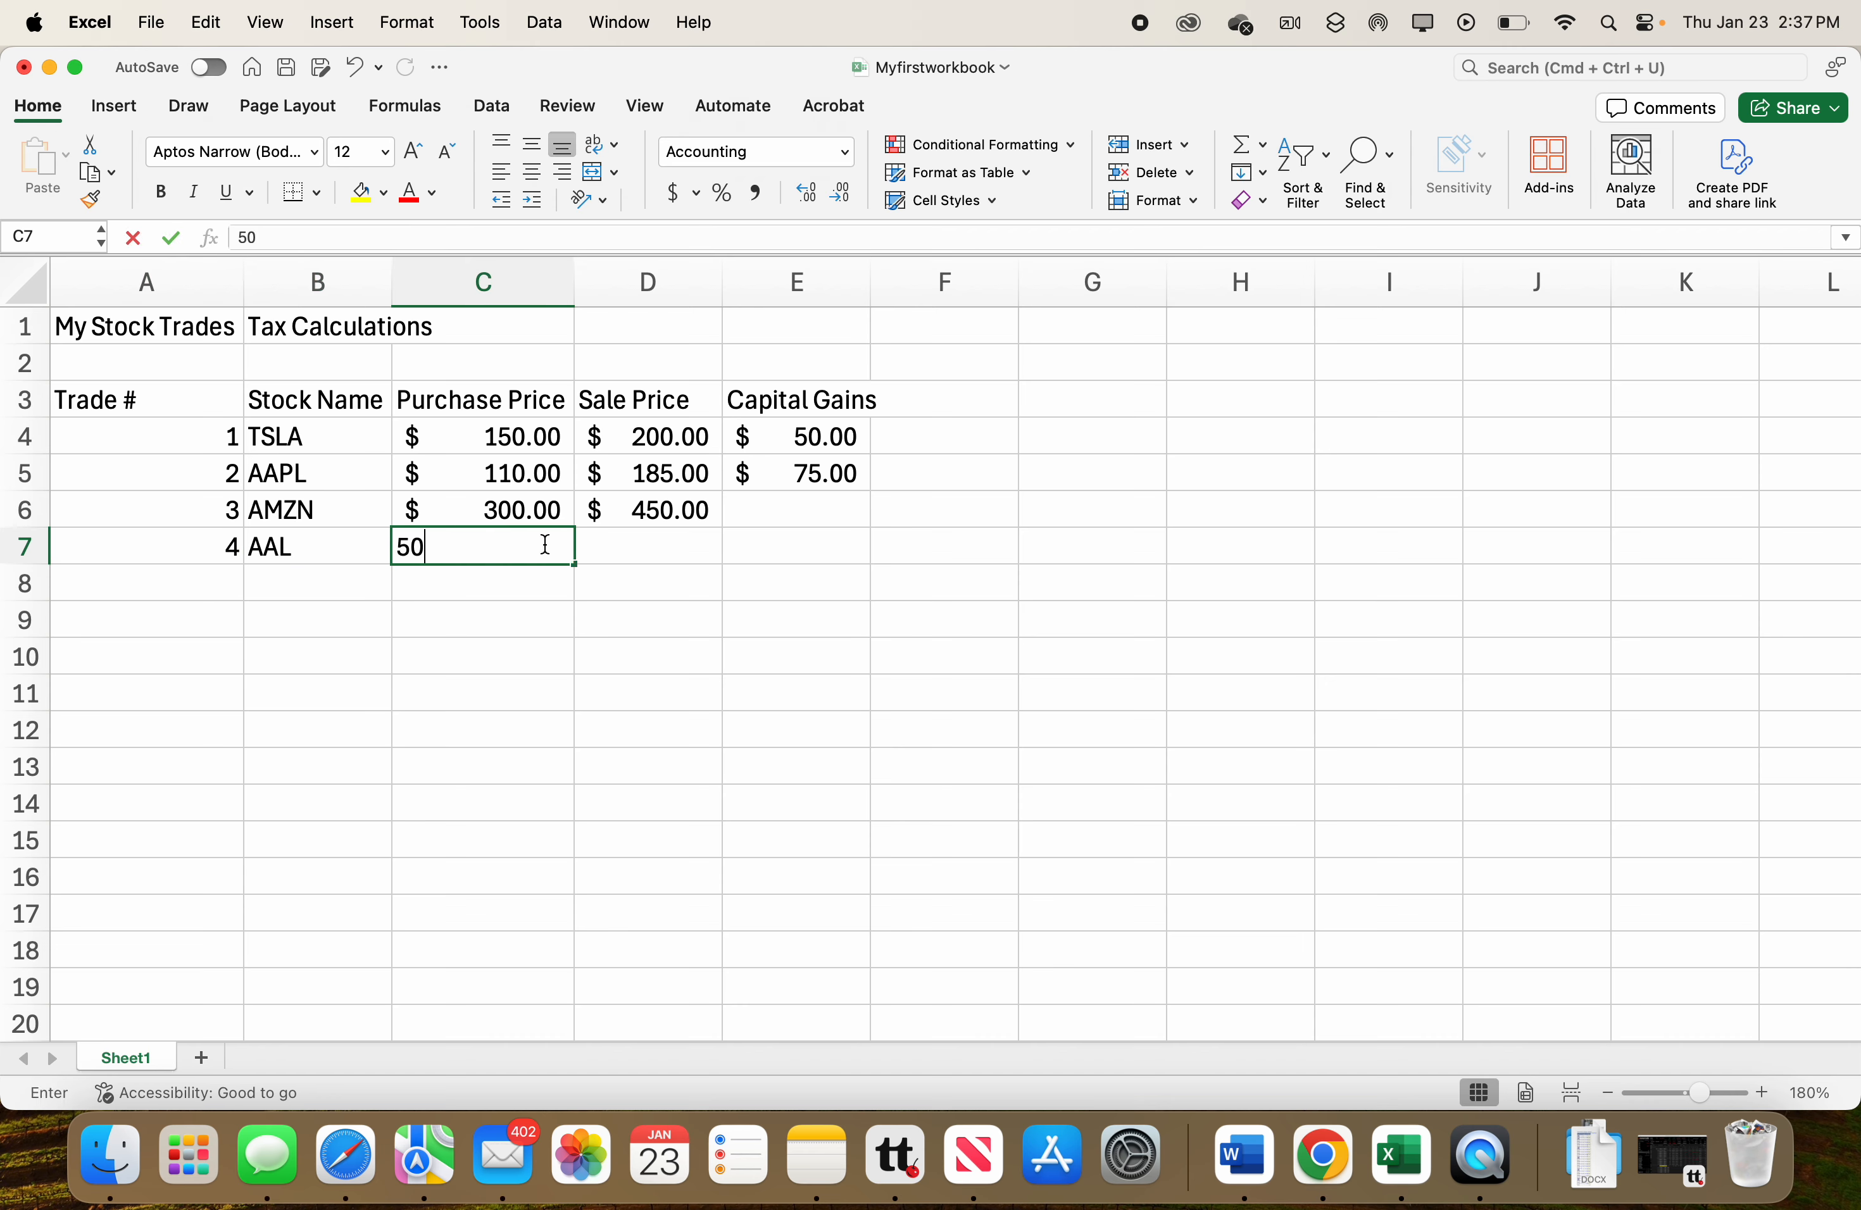
{"action": "key", "text": "Tab"}
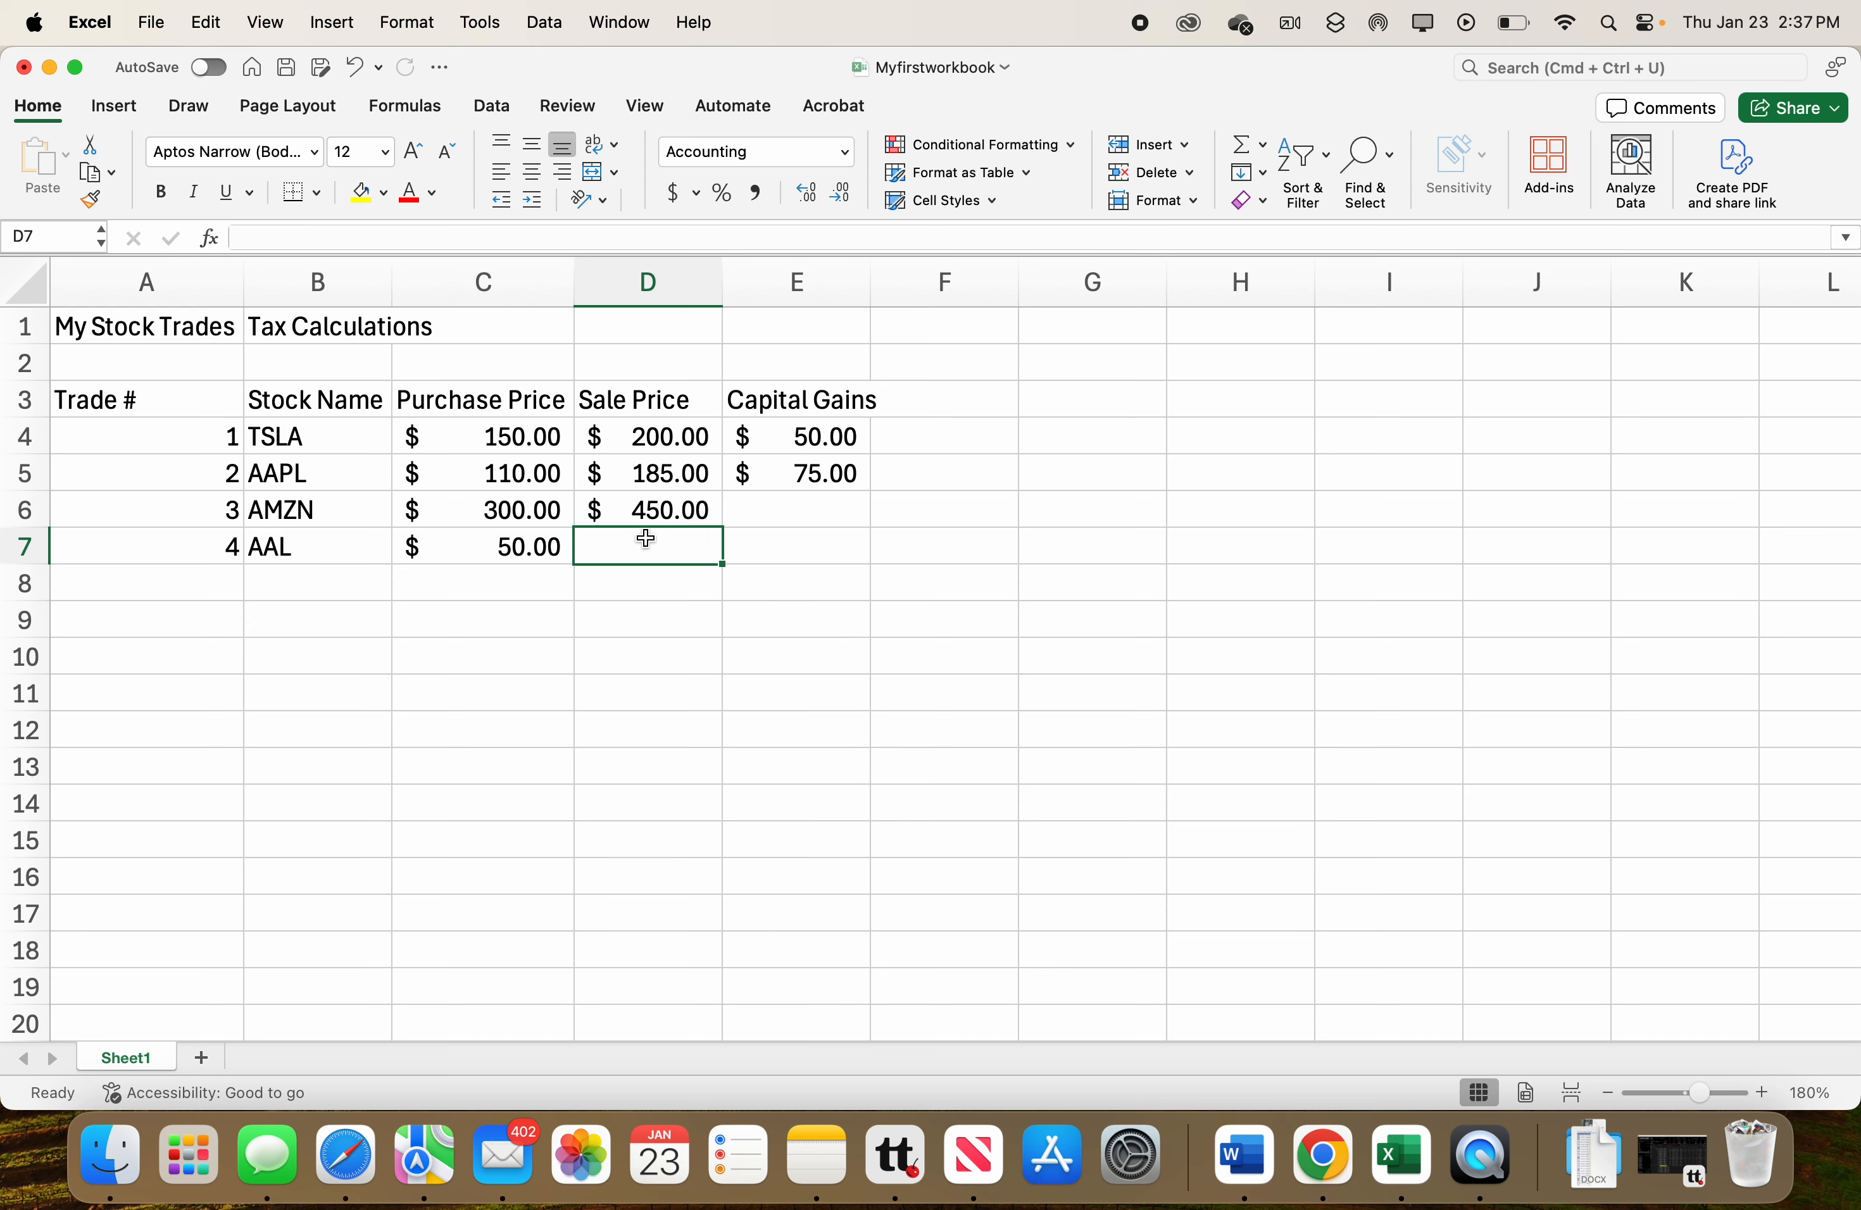
{"action": "type", "text": "125"}
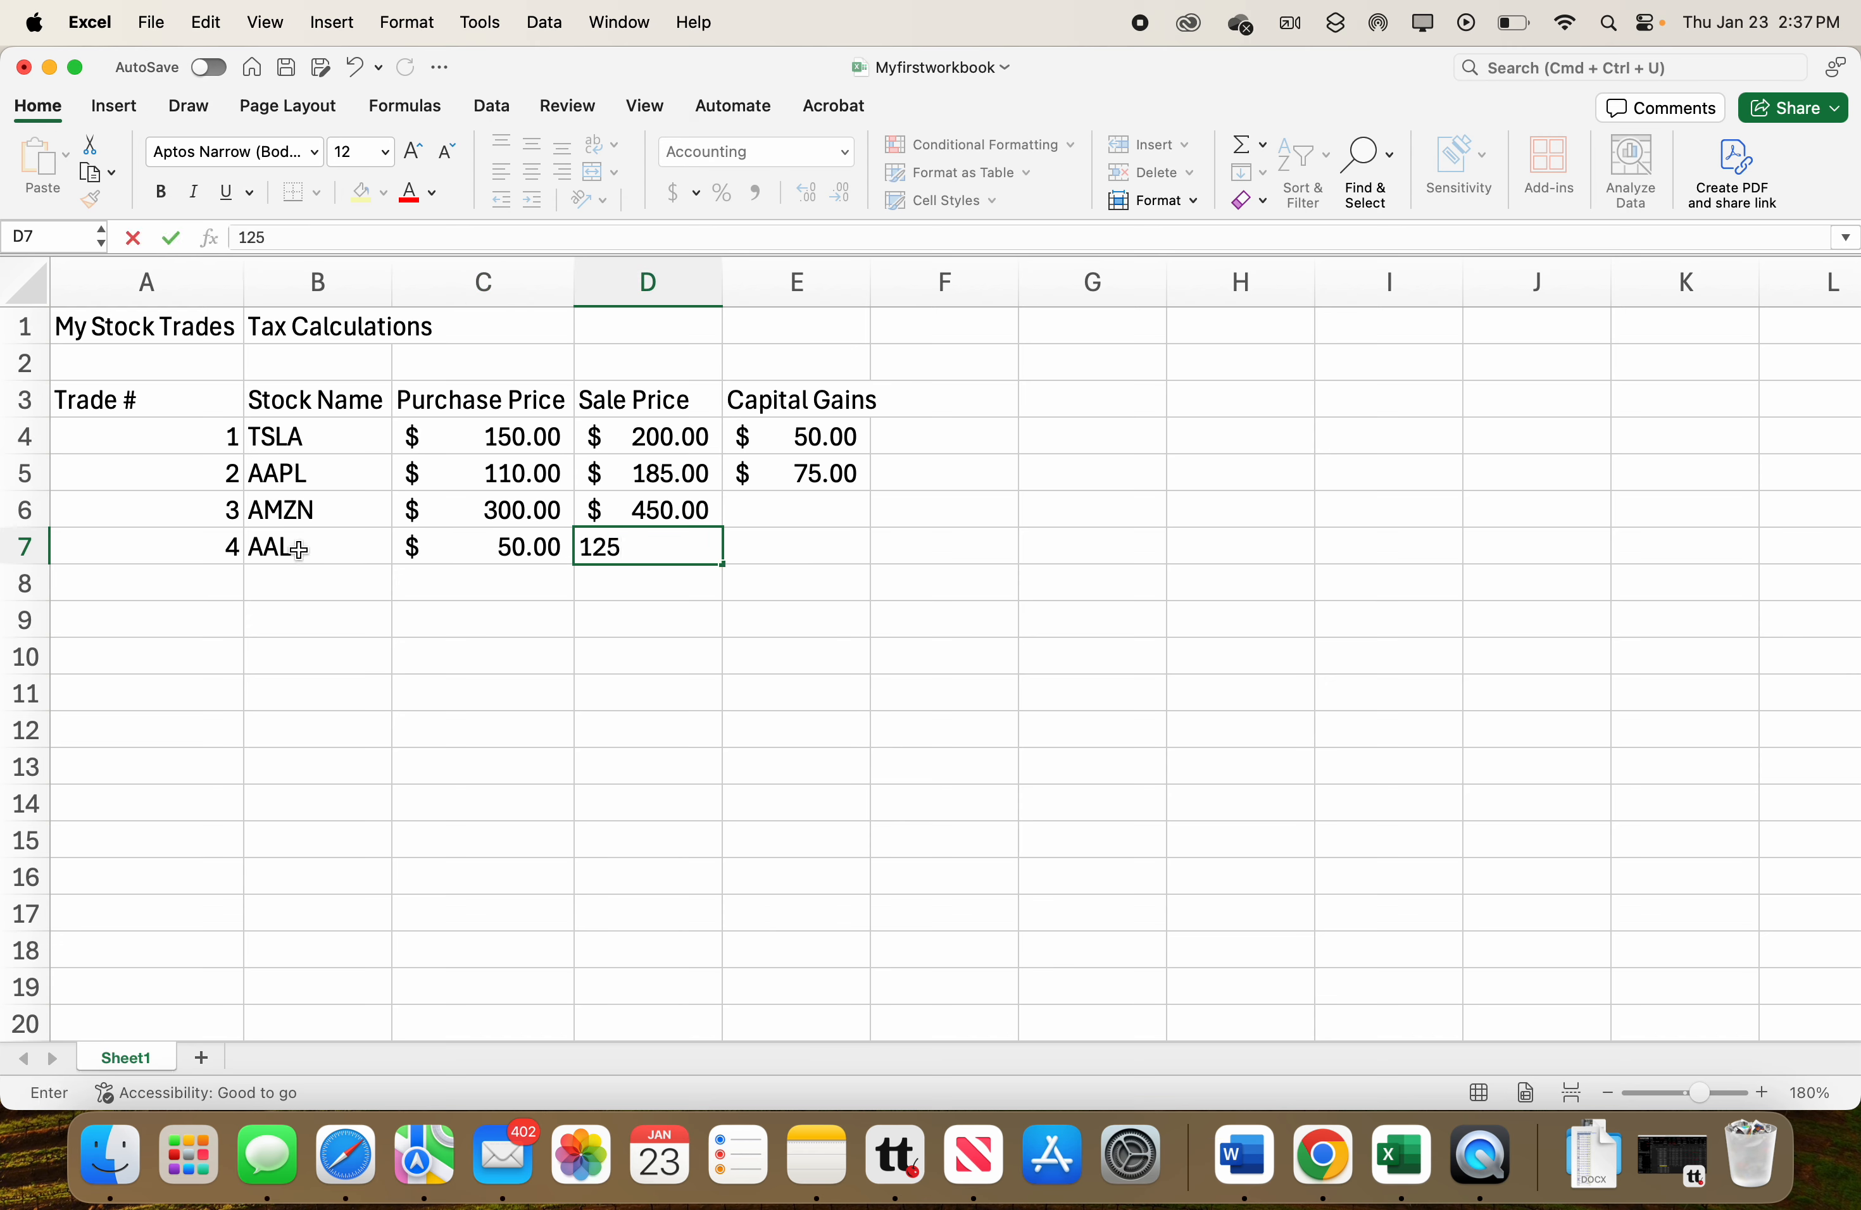
{"action": "left_click", "coordinate": [202, 546]}
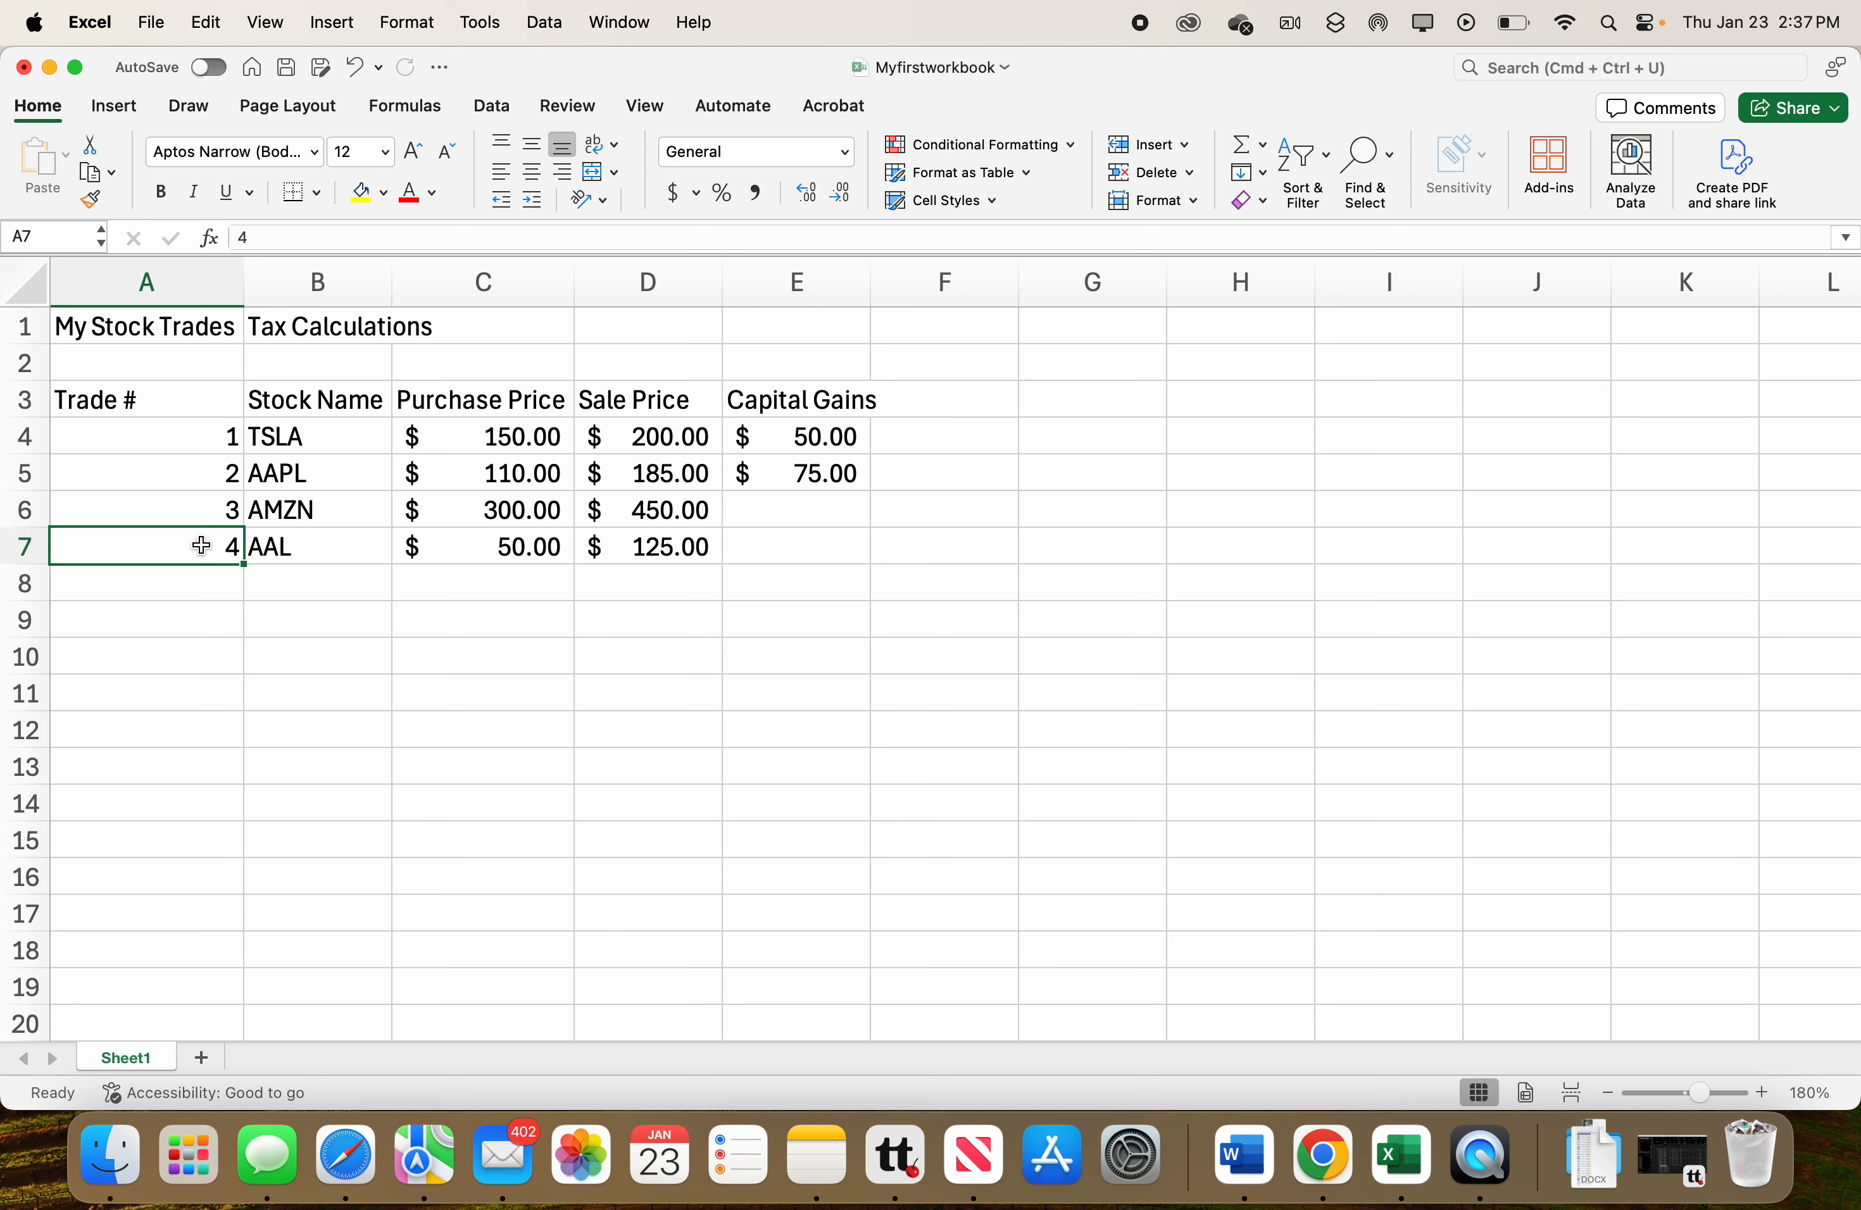
Select the trade number cells A4 through A7.
{"action": "left_click", "coordinate": [207, 439]}
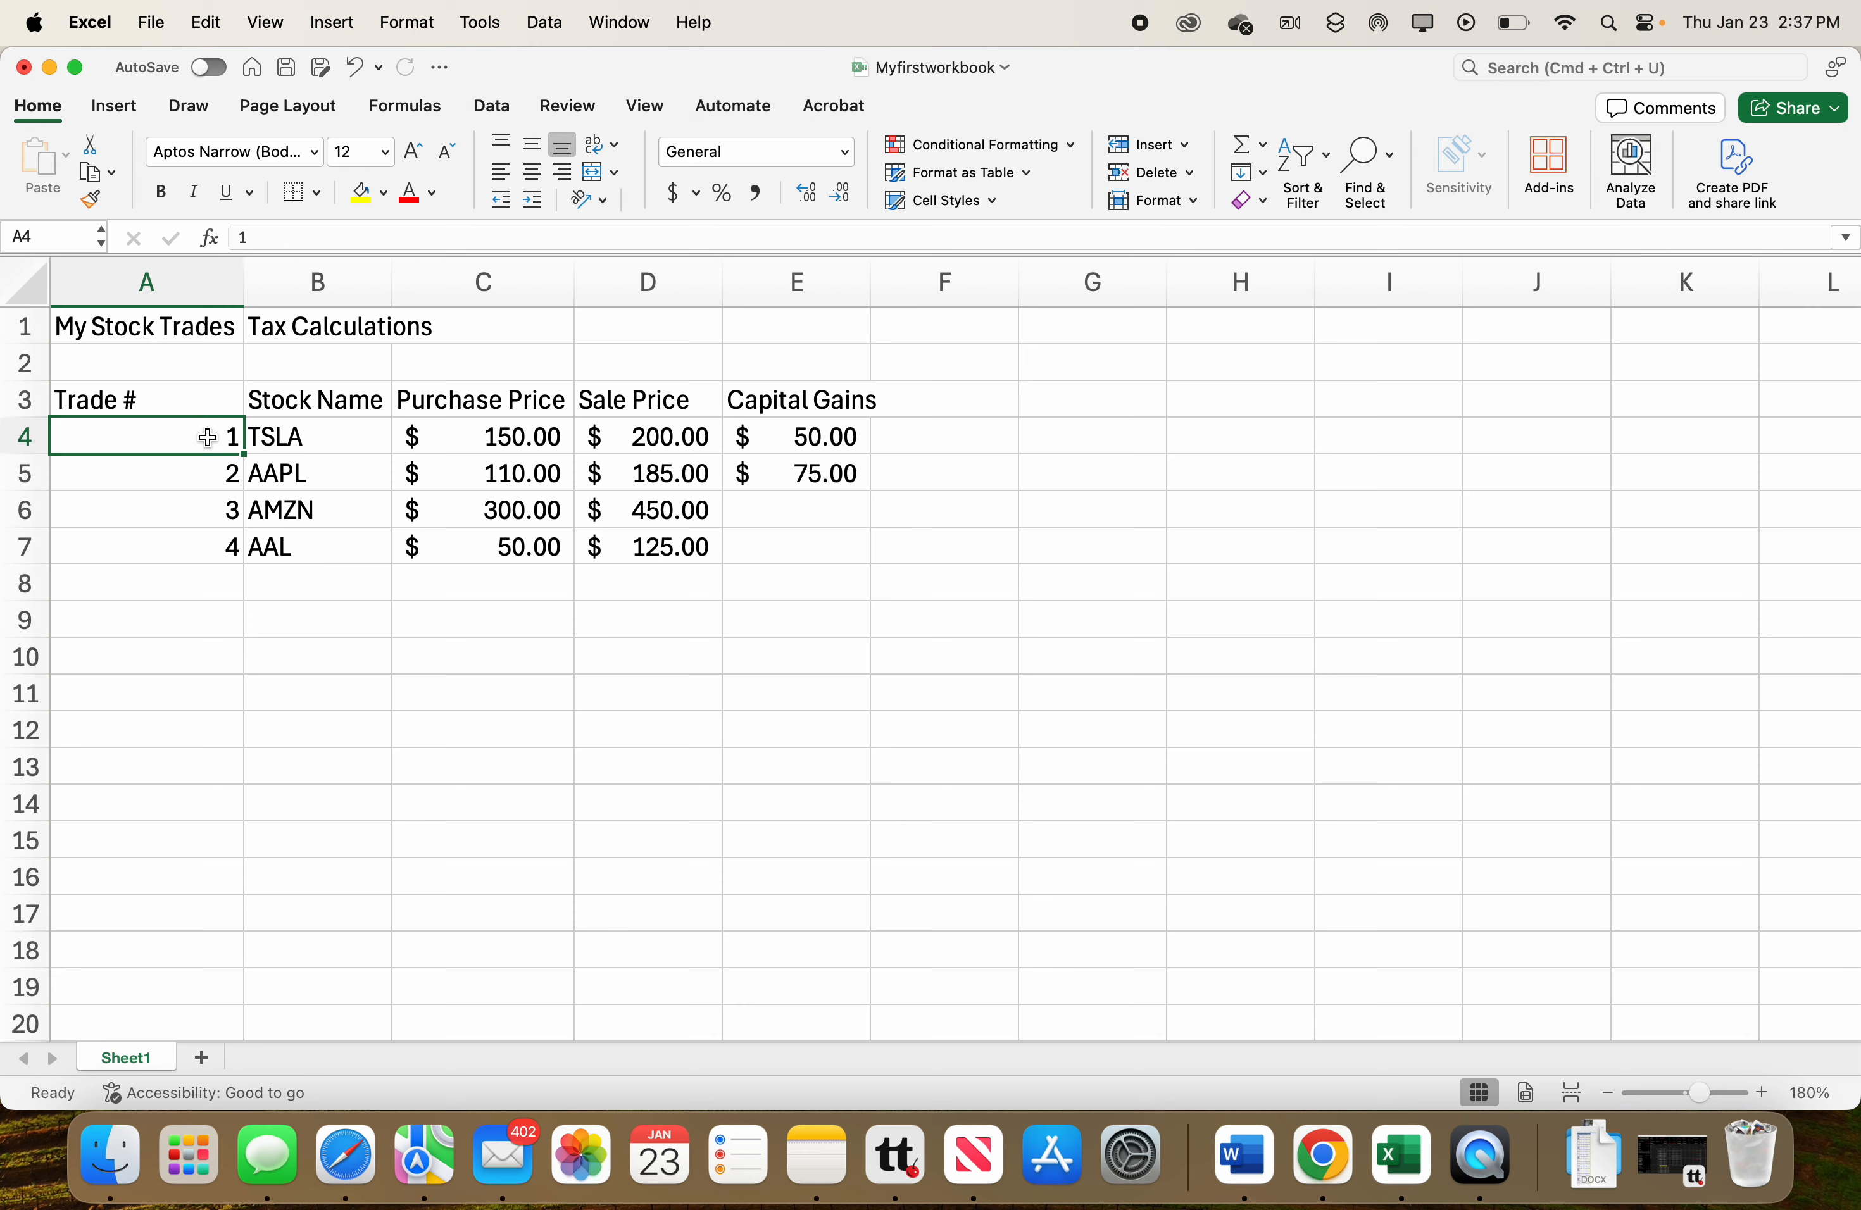
{"action": "left_click_drag", "start_coordinate": [207, 439], "coordinate": [181, 537]}
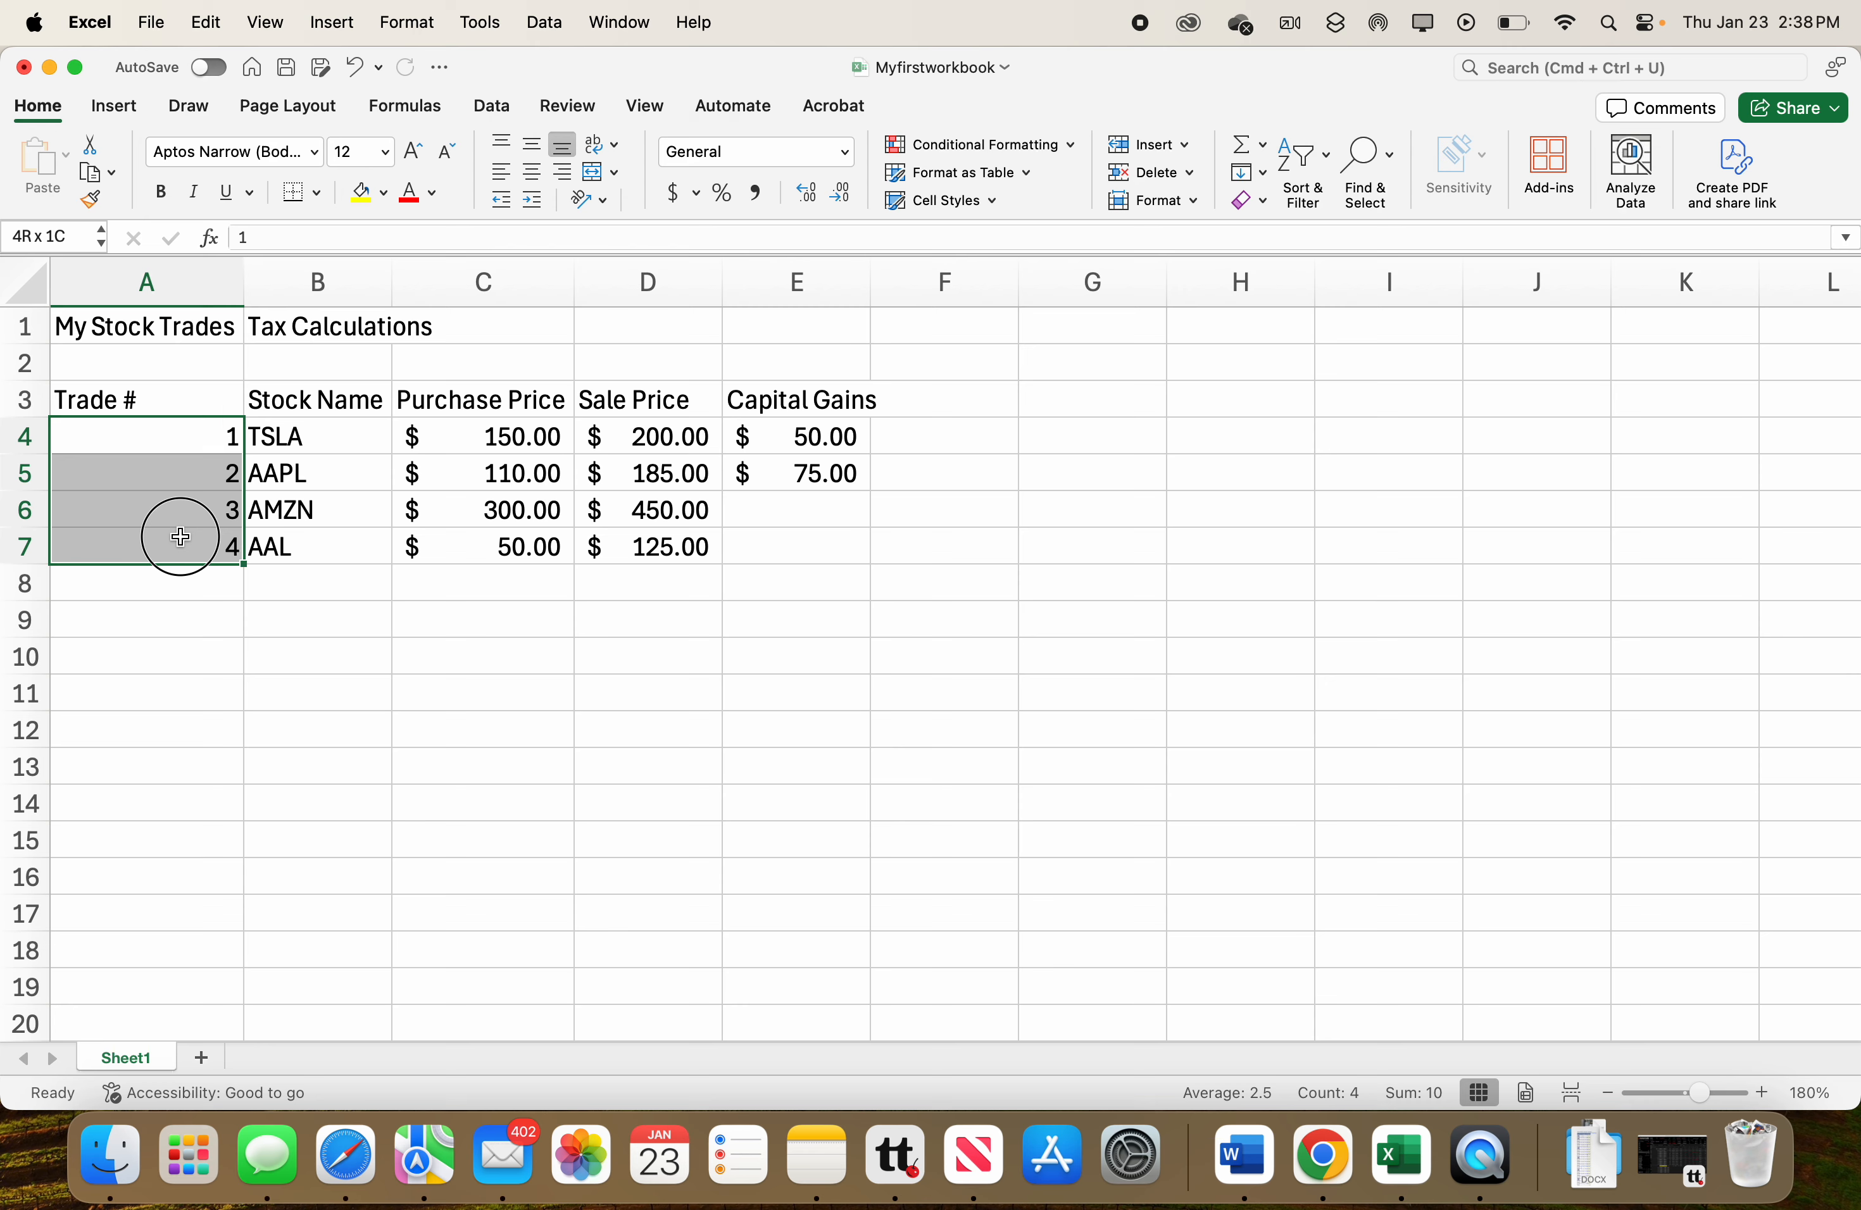
{"action": "left_click_drag", "start_coordinate": [180, 536], "coordinate": [180, 536]}
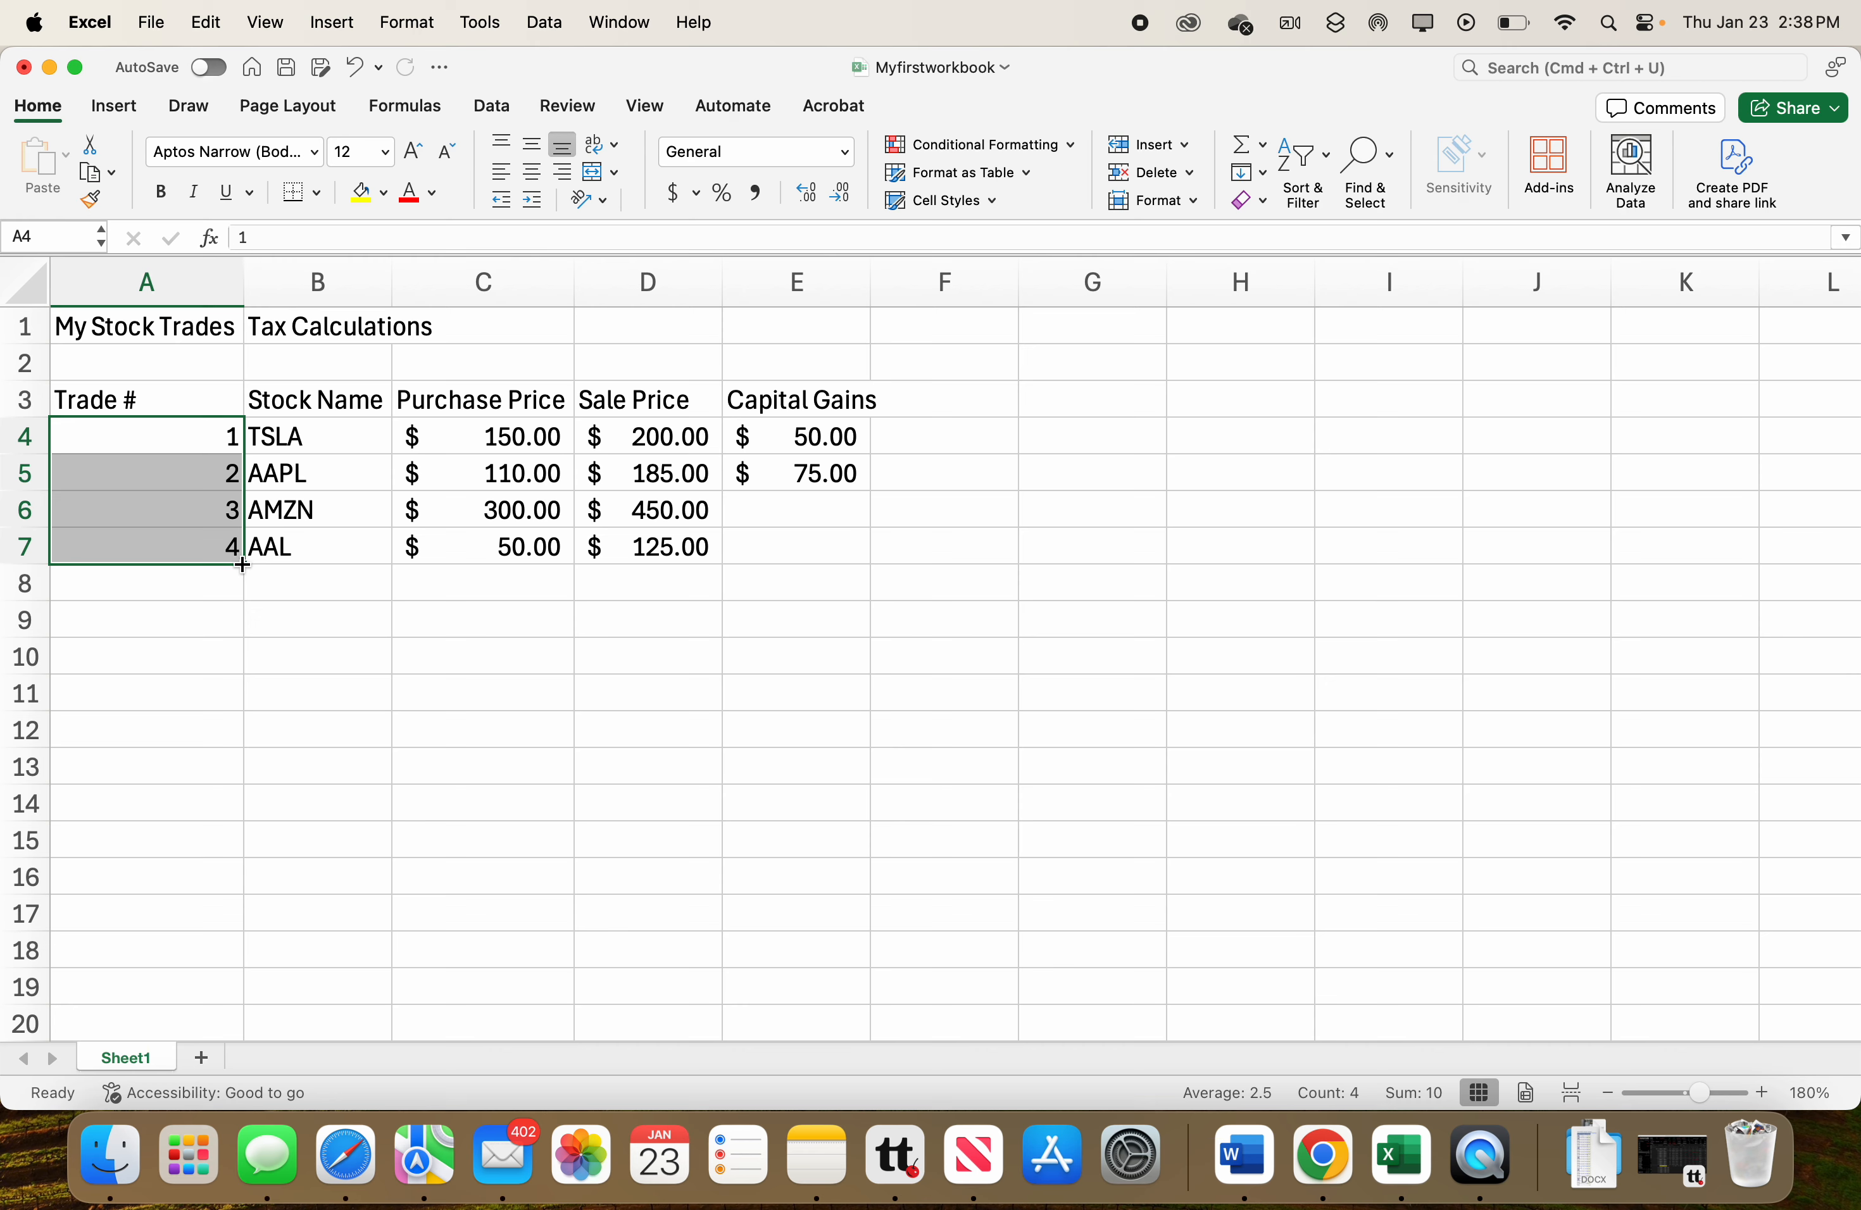
Fill the trade number series down through A13 so it continues to 10.
{"action": "left_click_drag", "start_coordinate": [242, 565], "coordinate": [241, 565]}
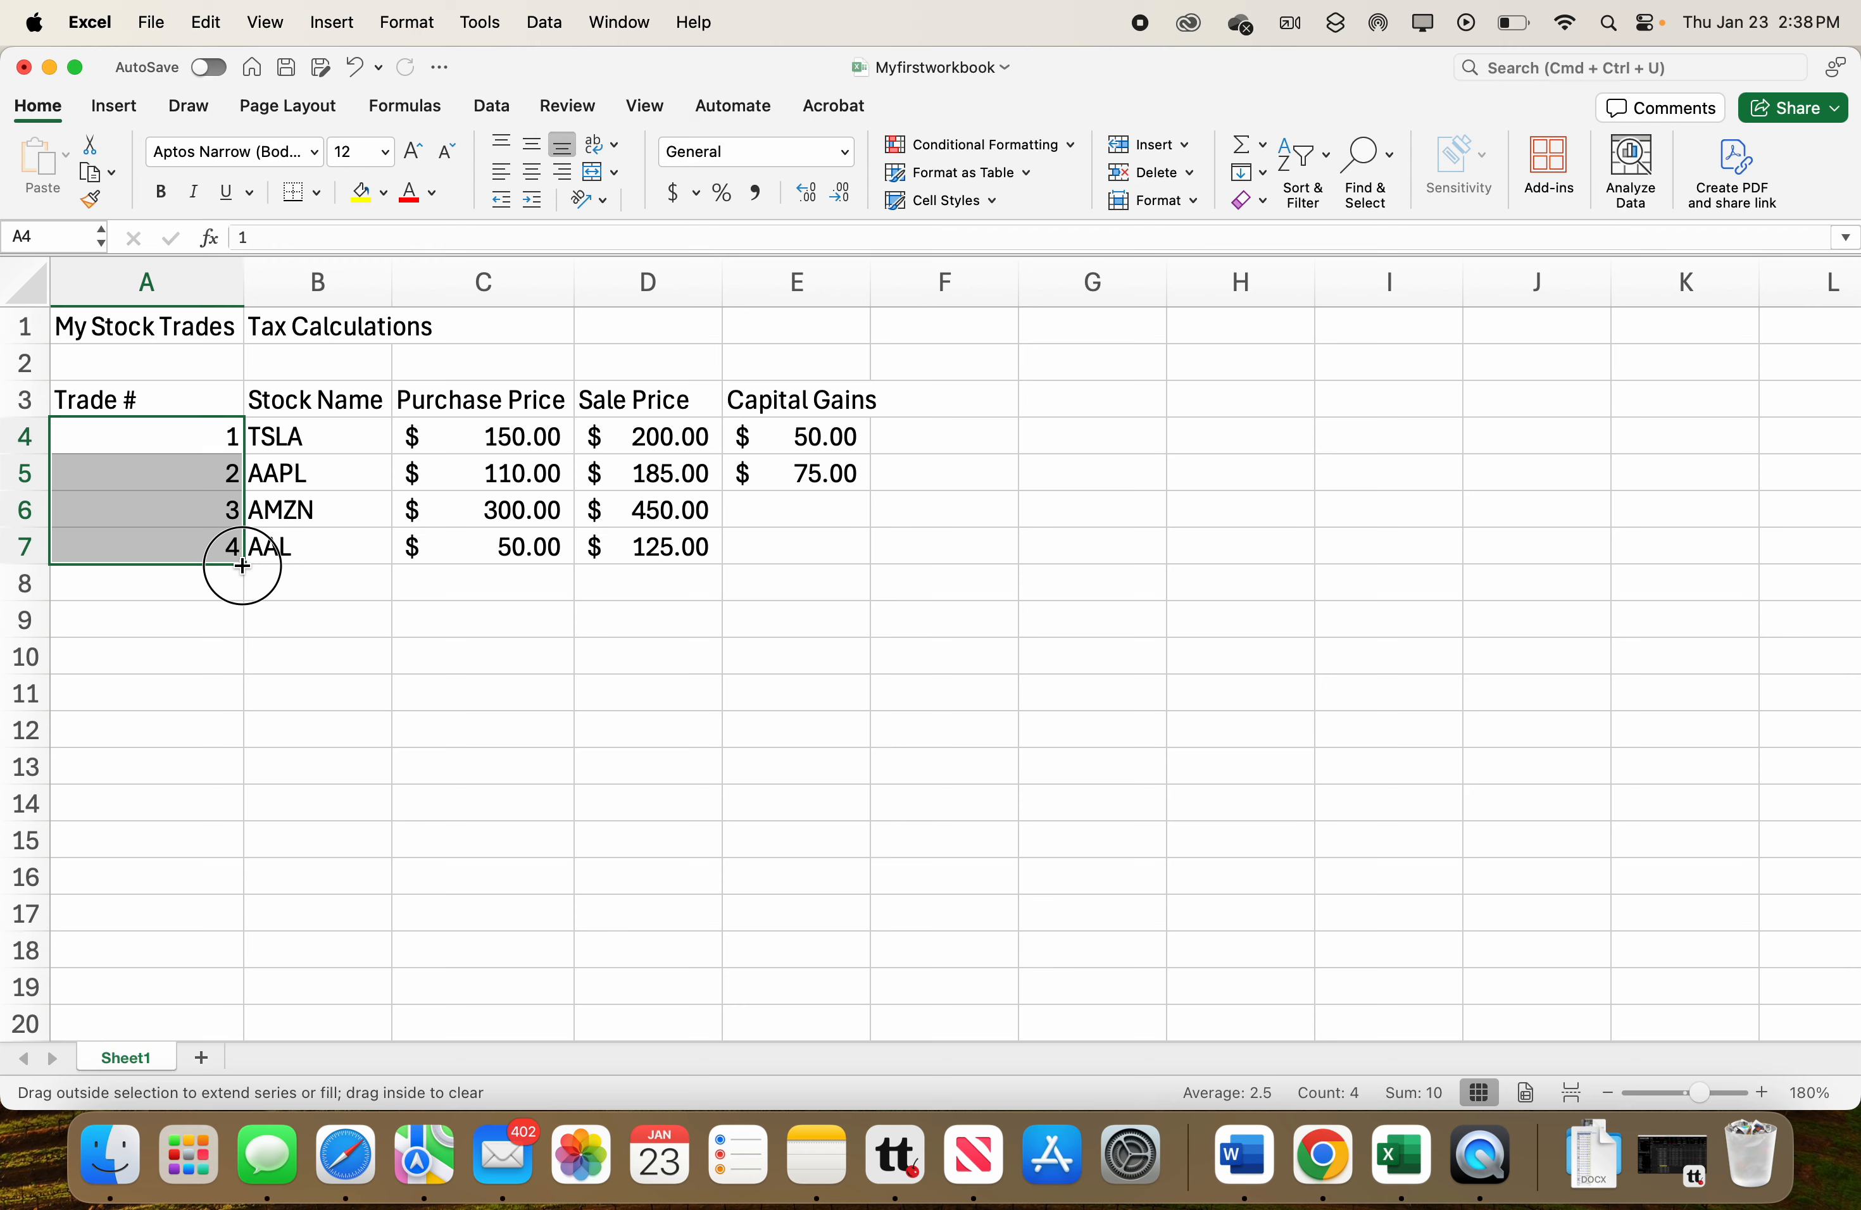
{"action": "left_click_drag", "start_coordinate": [242, 565], "coordinate": [228, 627]}
{"action": "left_click_drag", "start_coordinate": [228, 632], "coordinate": [220, 769]}
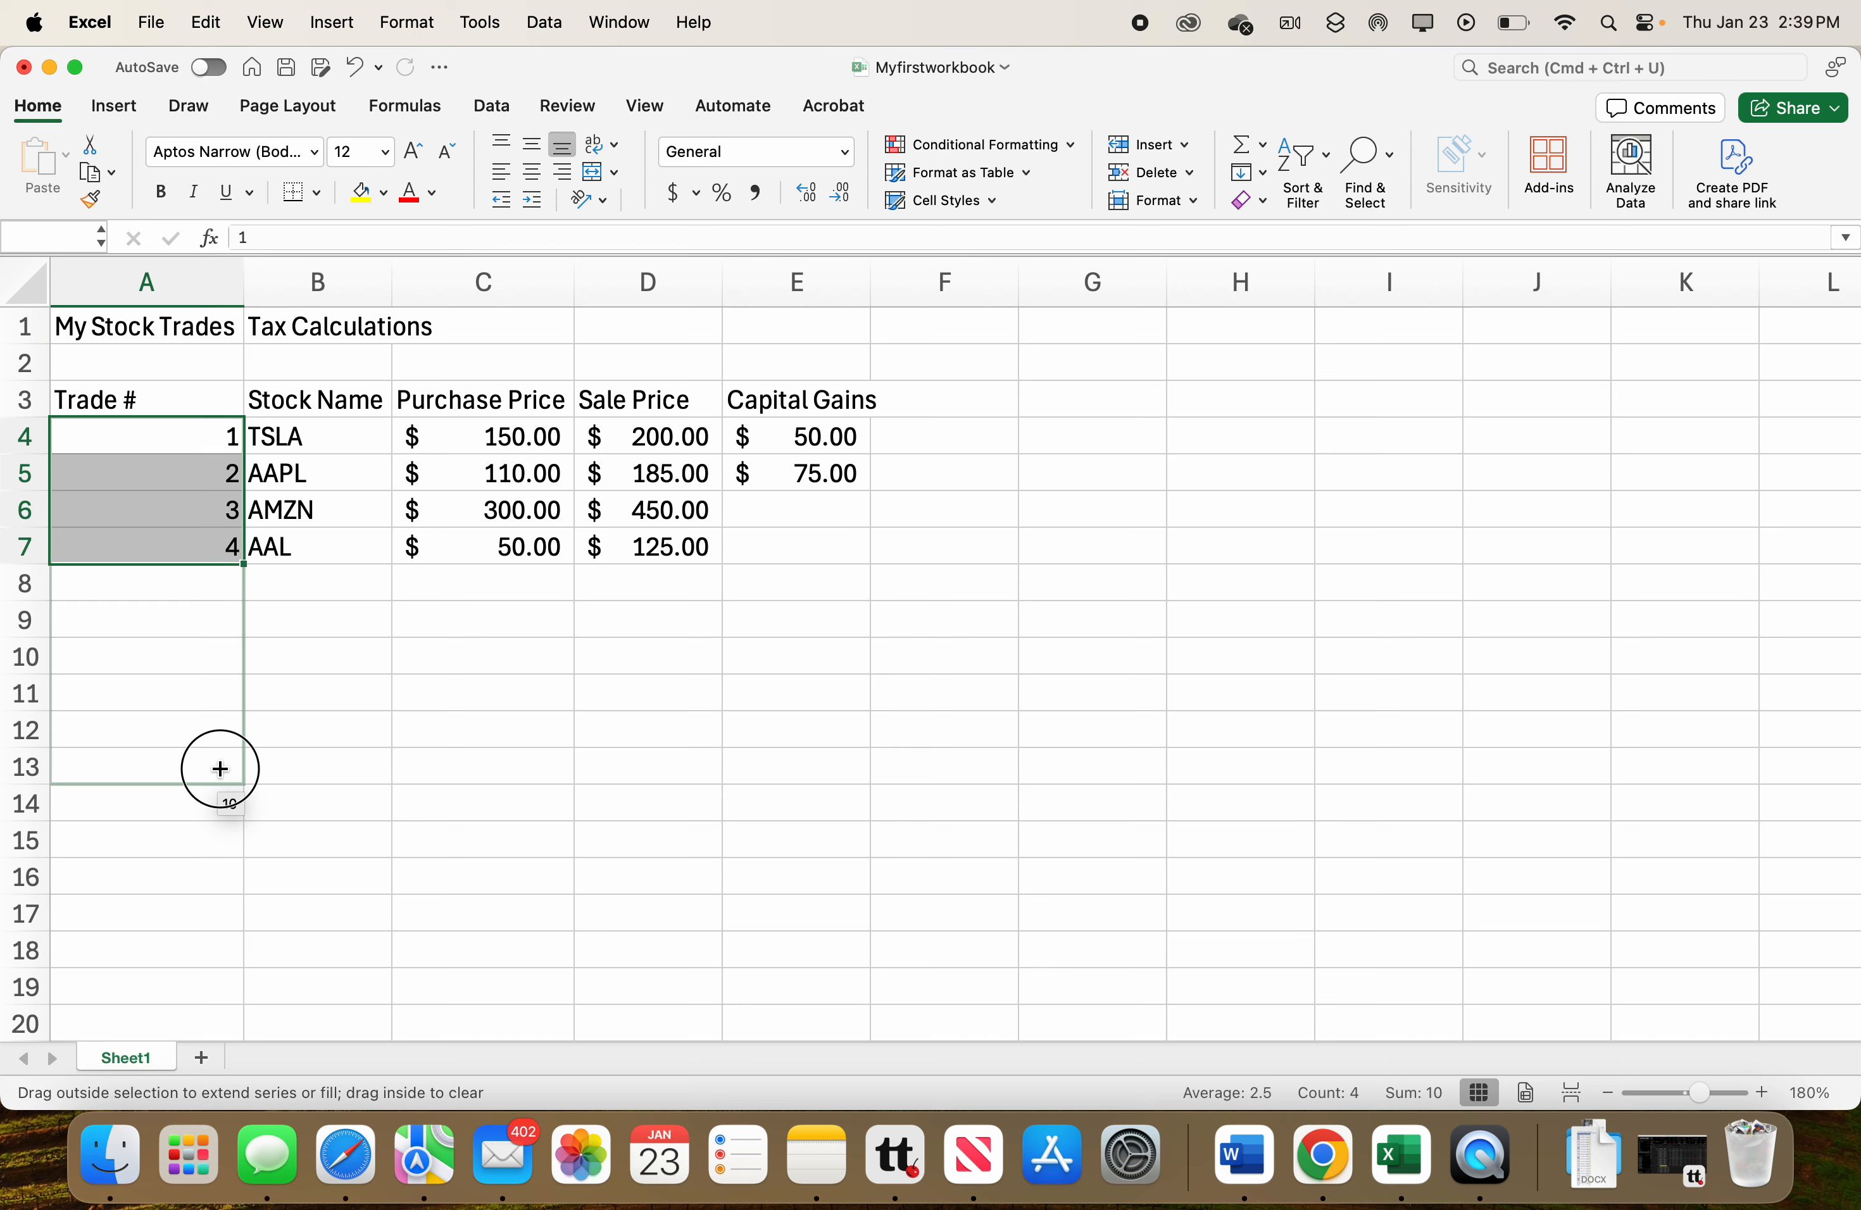
{"action": "left_click_drag", "start_coordinate": [220, 768], "coordinate": [223, 767]}
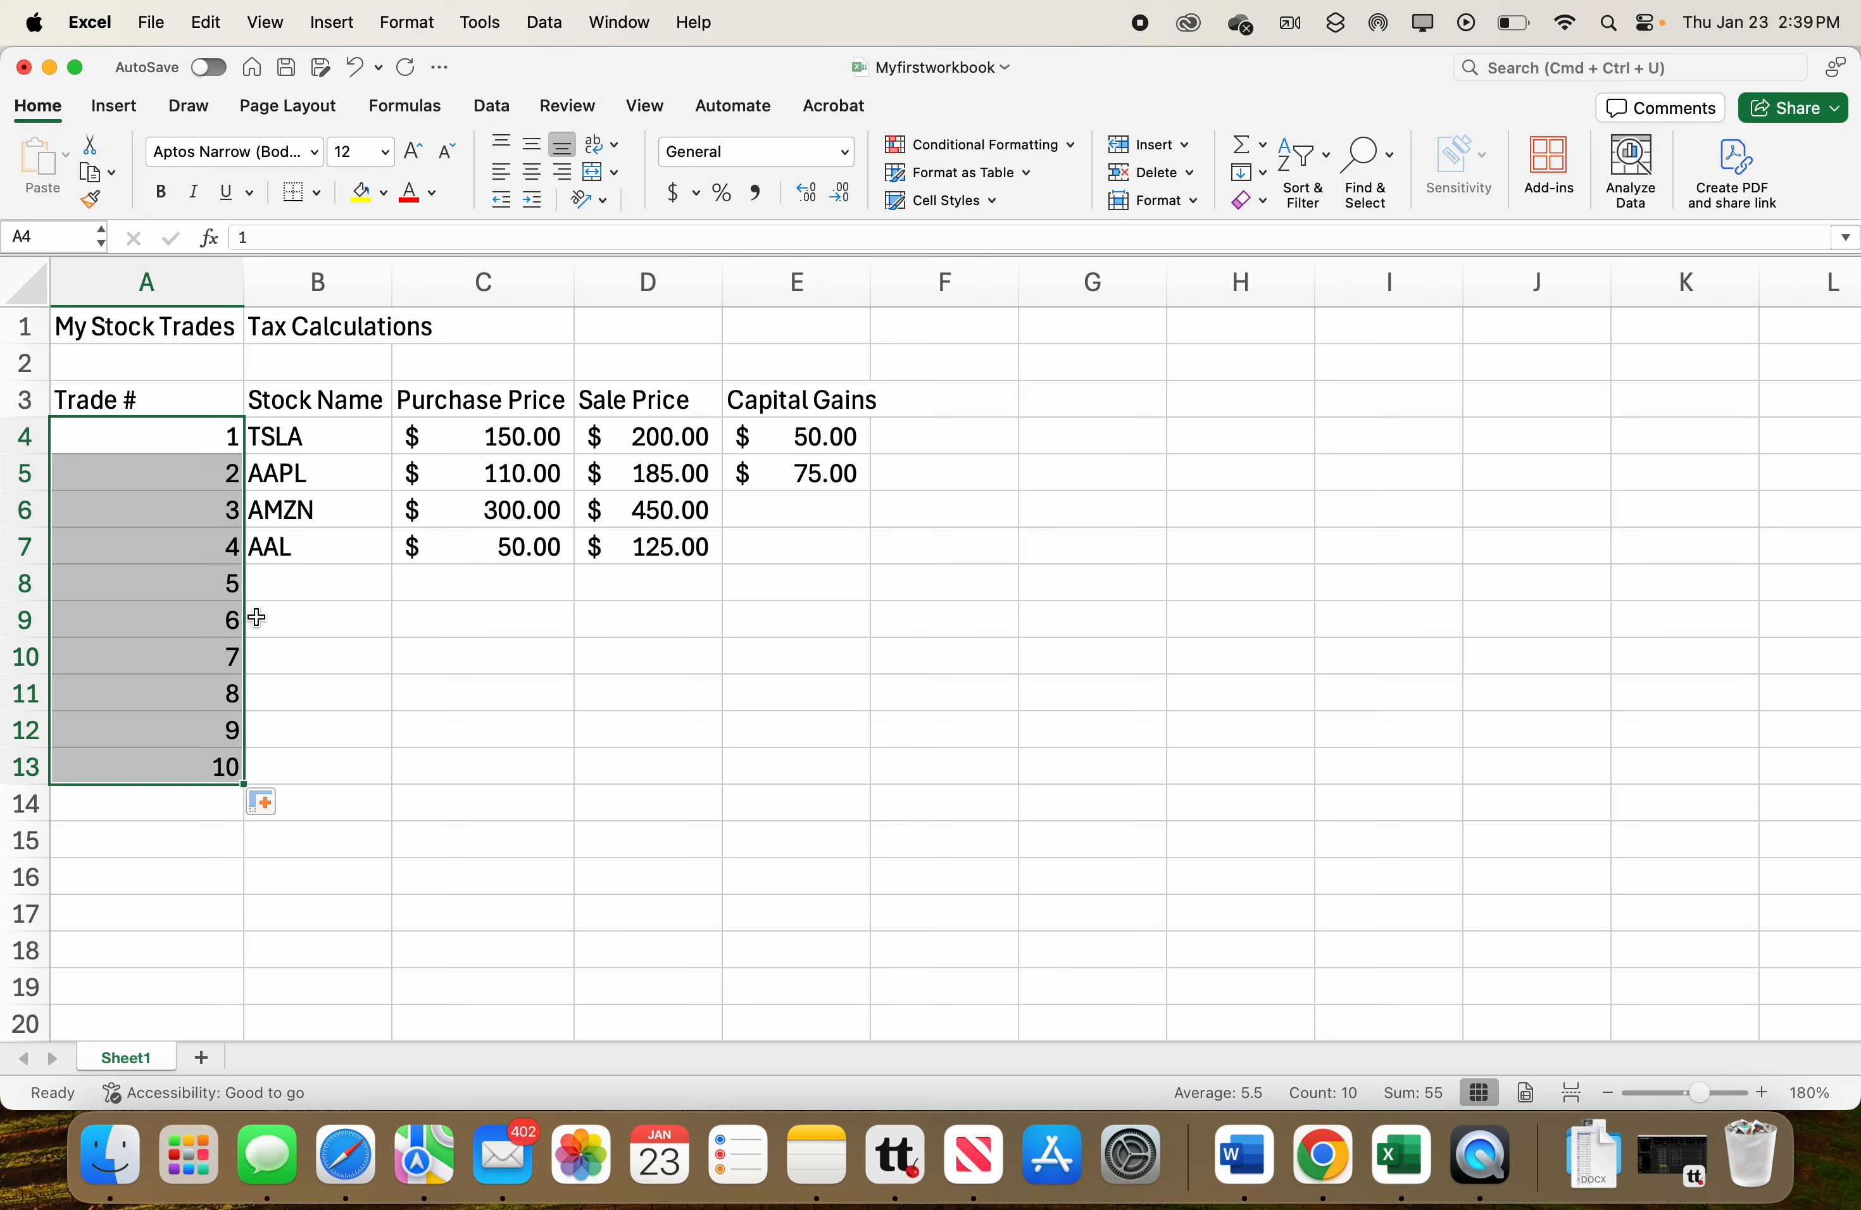
Enter the fifth trade in row 8: stock GOOG, purchase price 230 and sale price 270.
{"action": "left_click", "coordinate": [318, 588]}
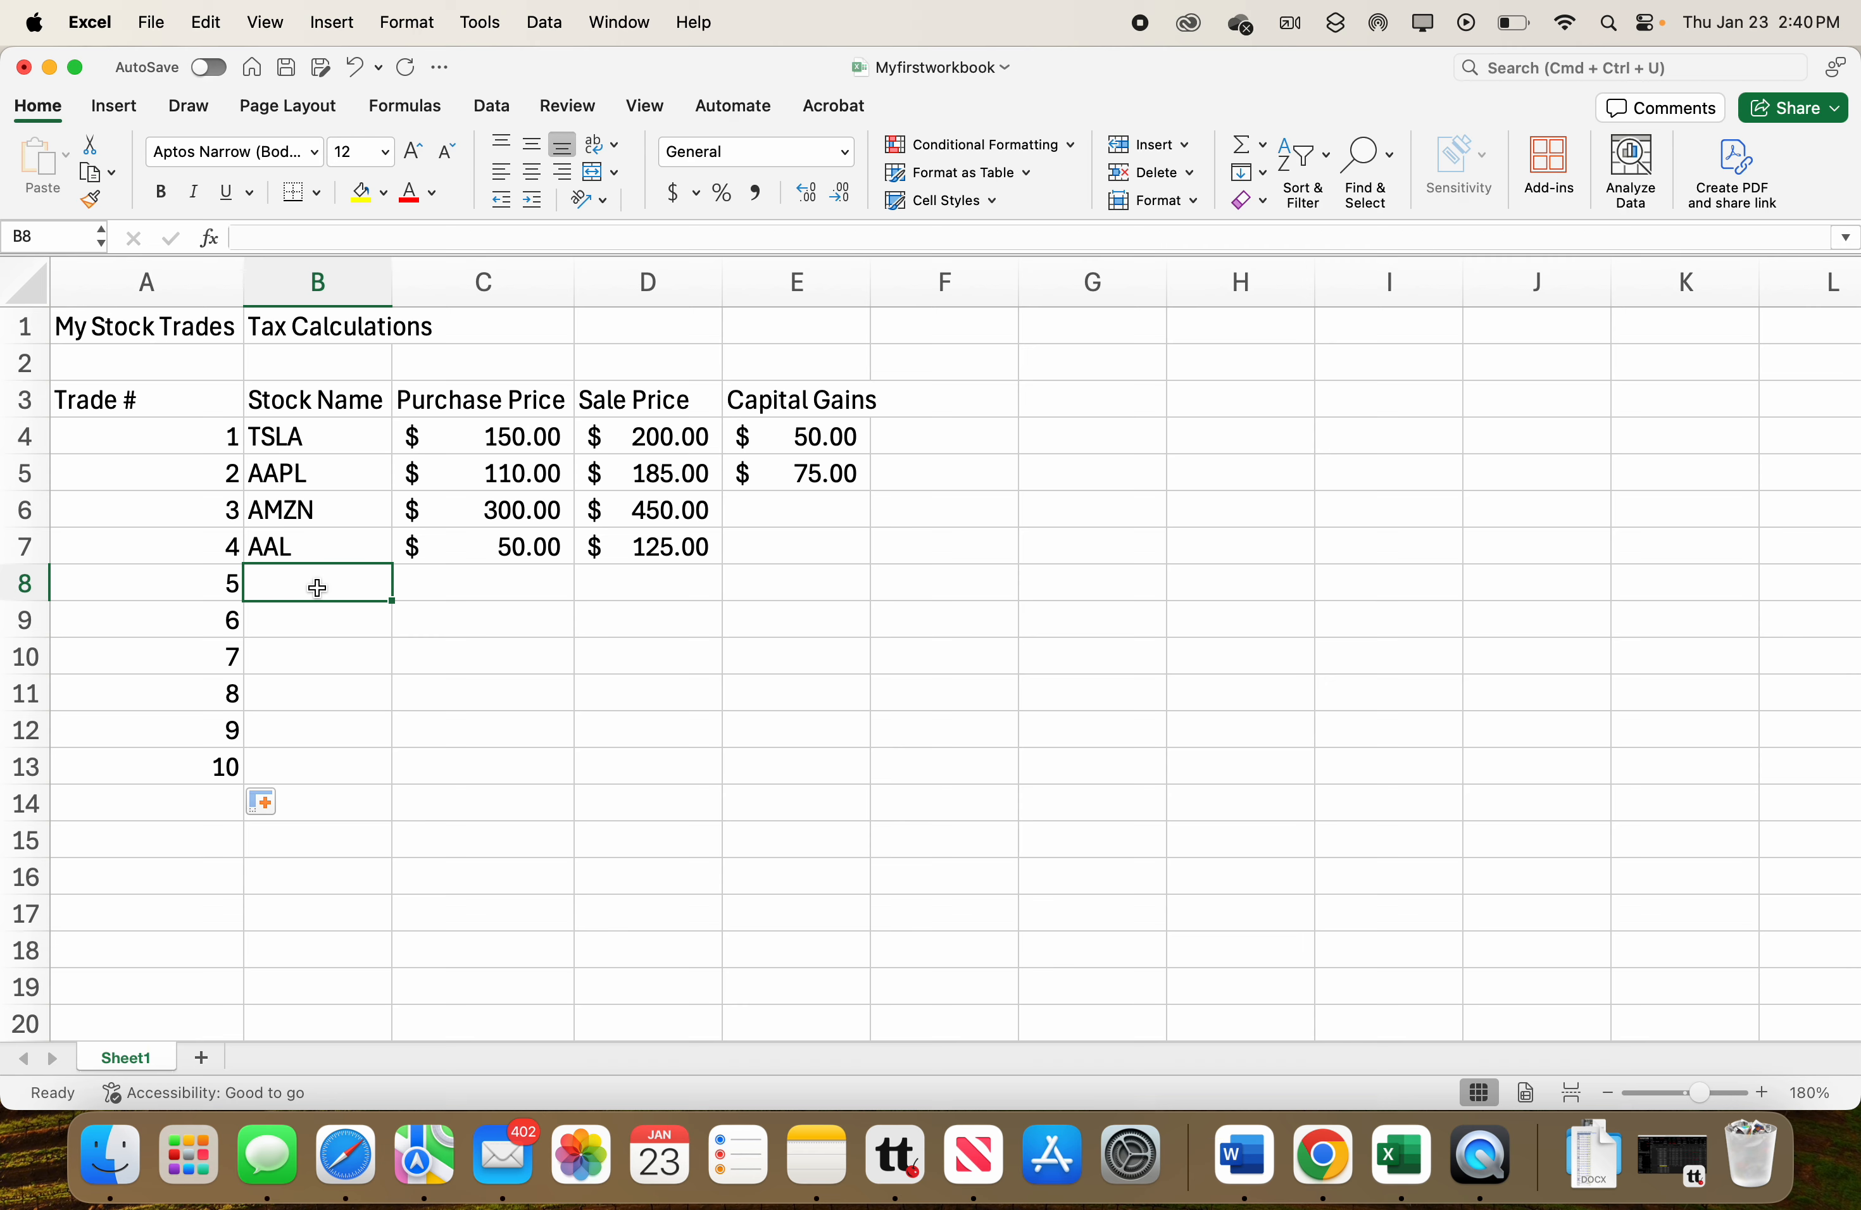
{"action": "type", "text": "GOOG"}
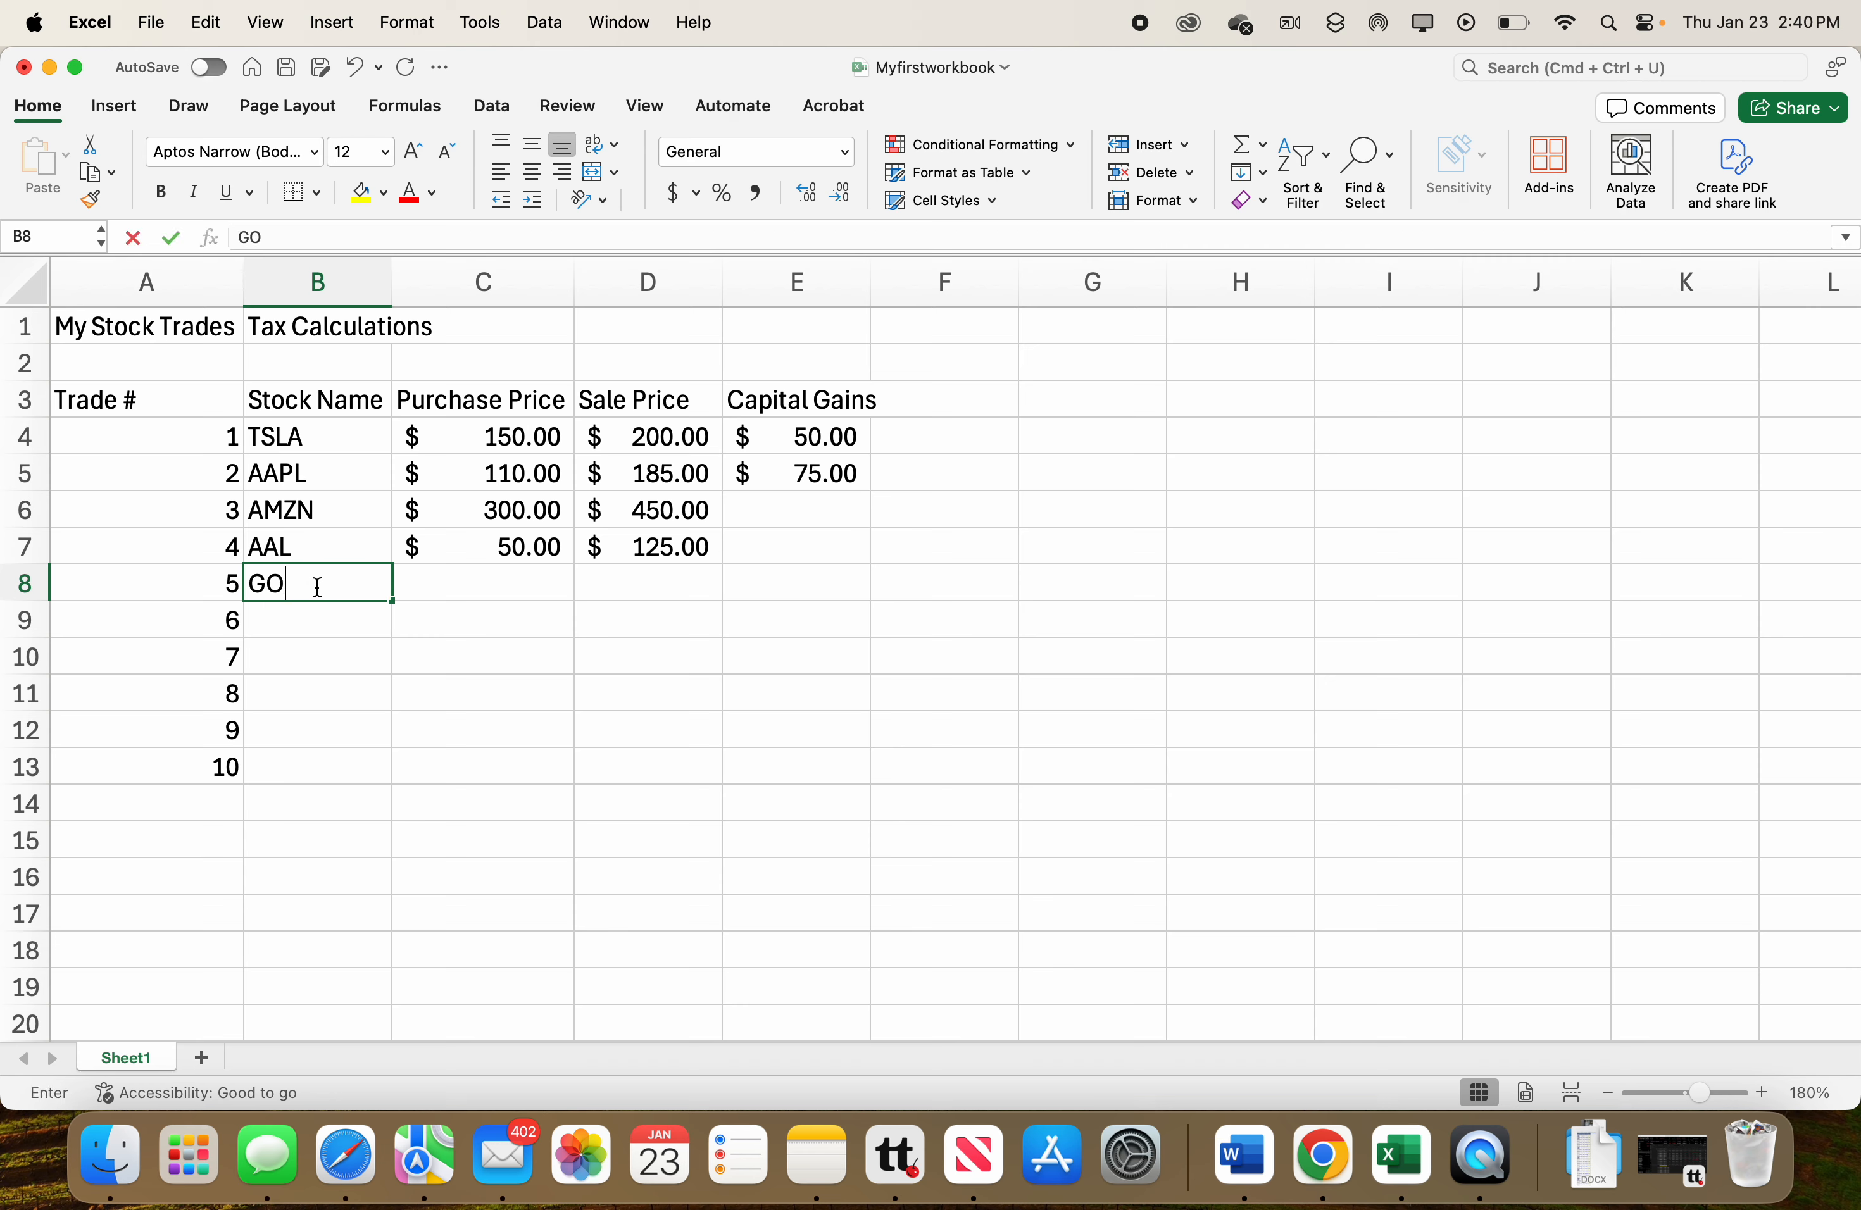
{"action": "left_click", "coordinate": [453, 585]}
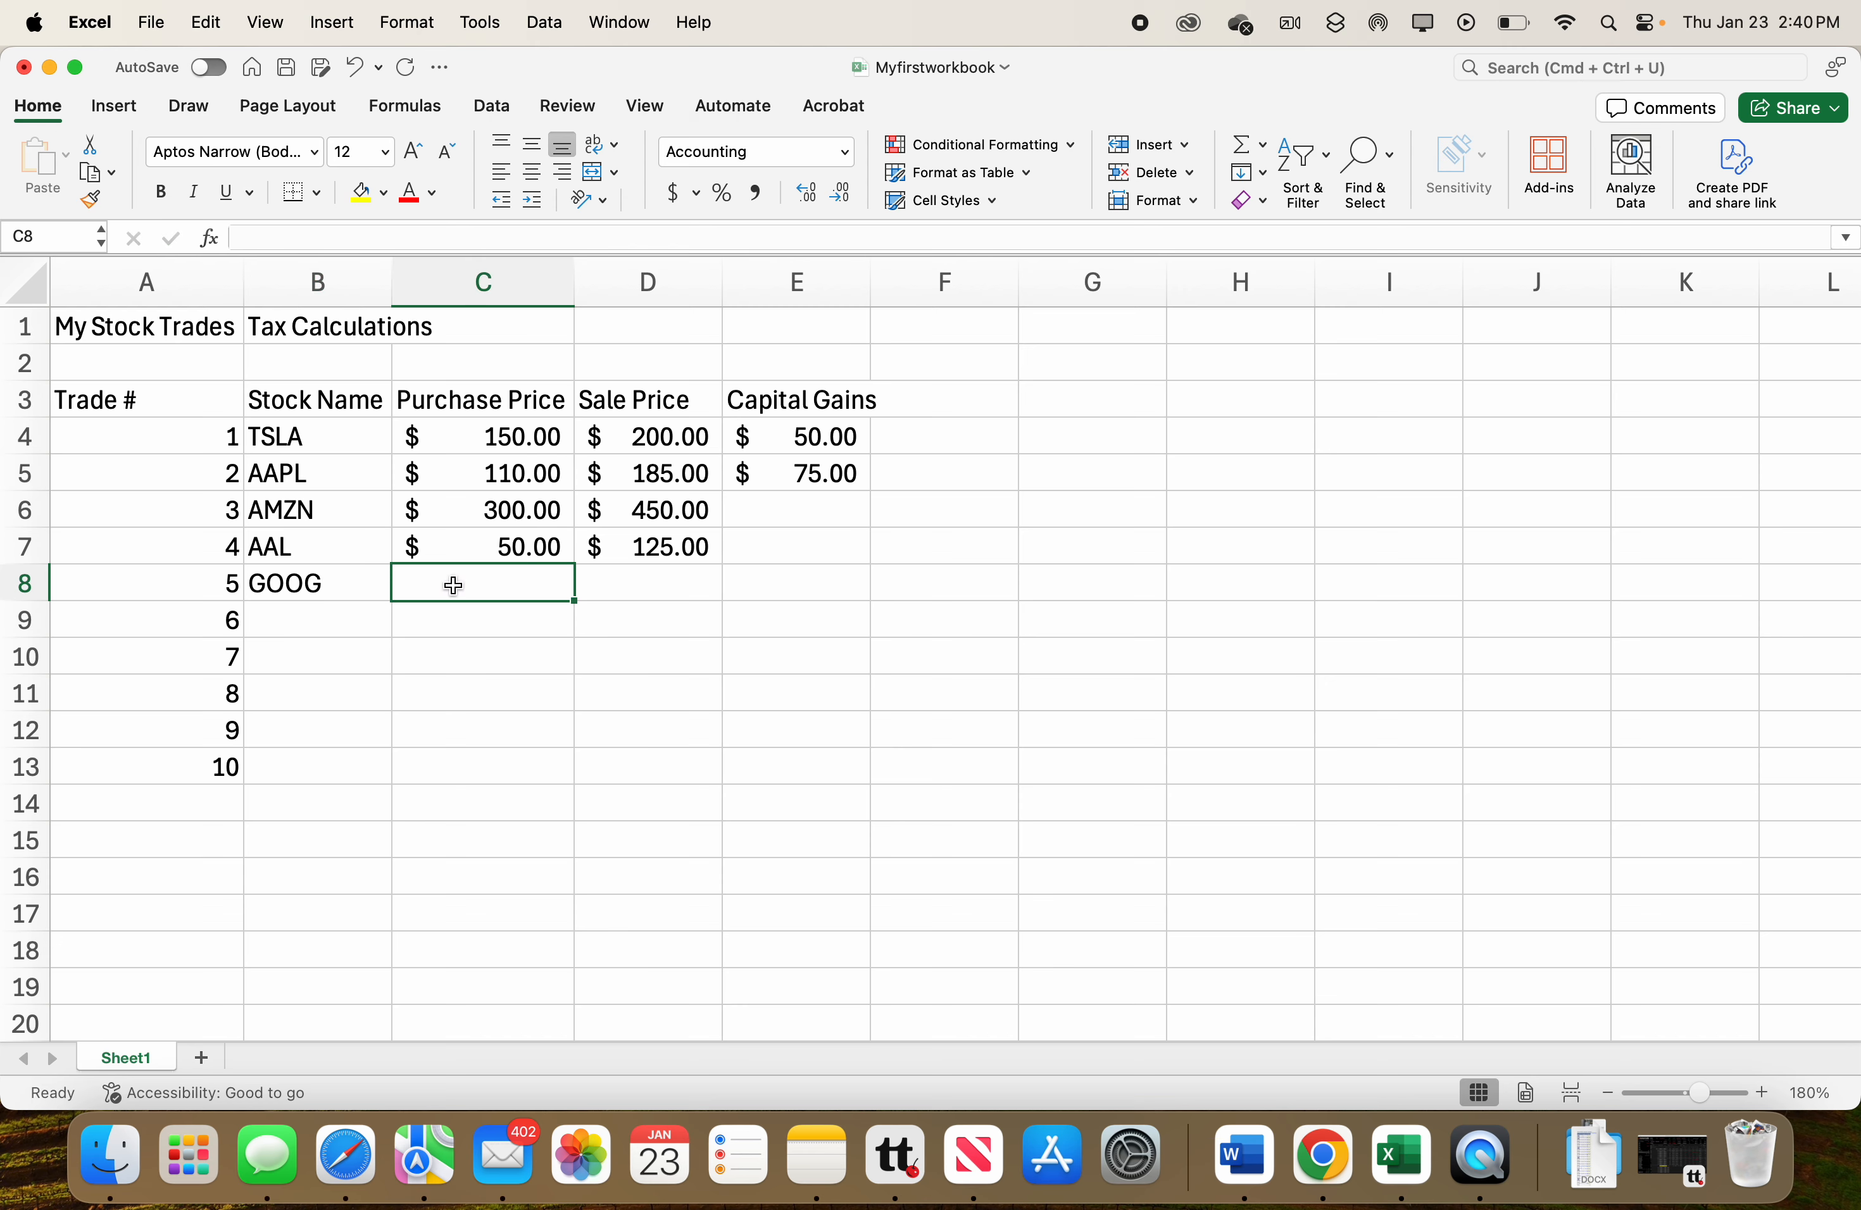
{"action": "type", "text": "230"}
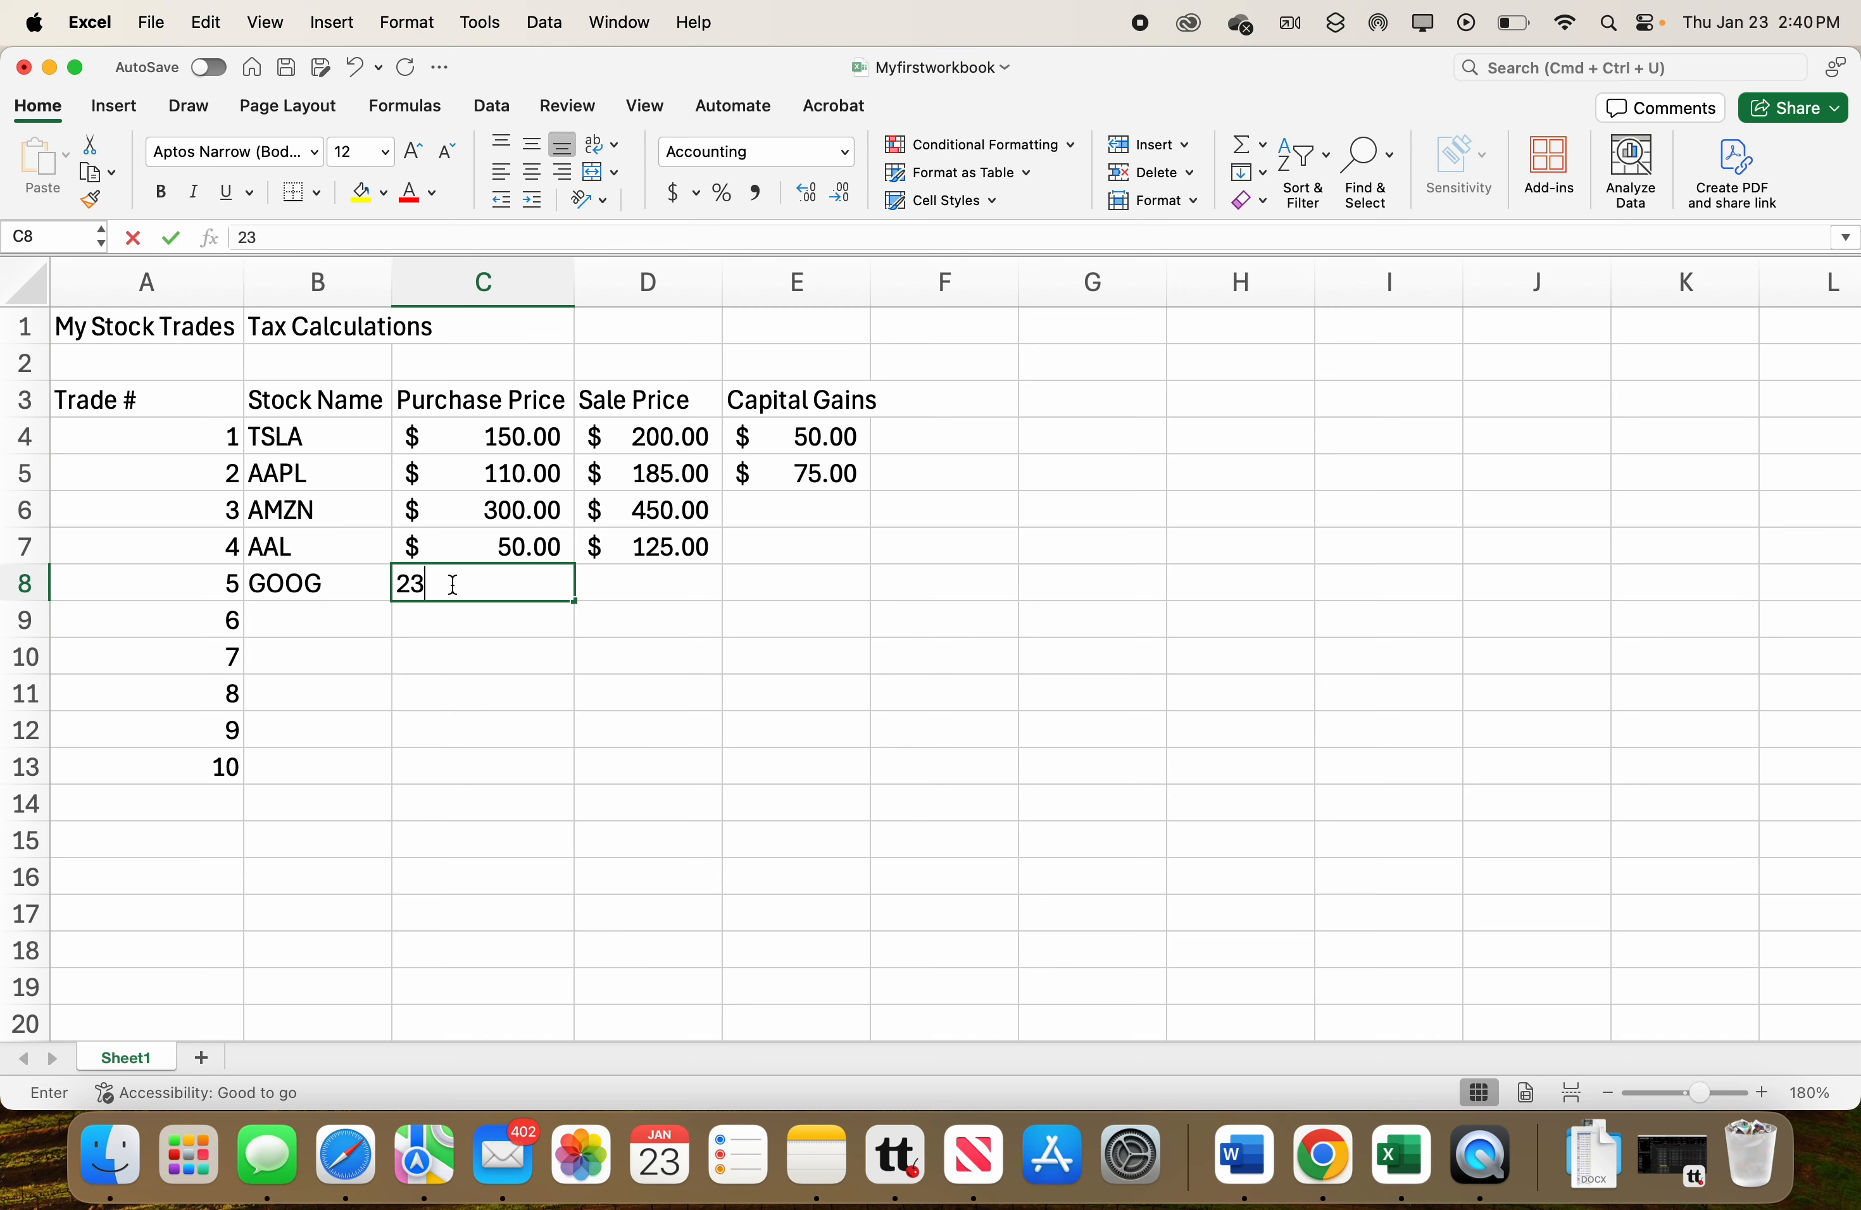
{"action": "left_click", "coordinate": [625, 576]}
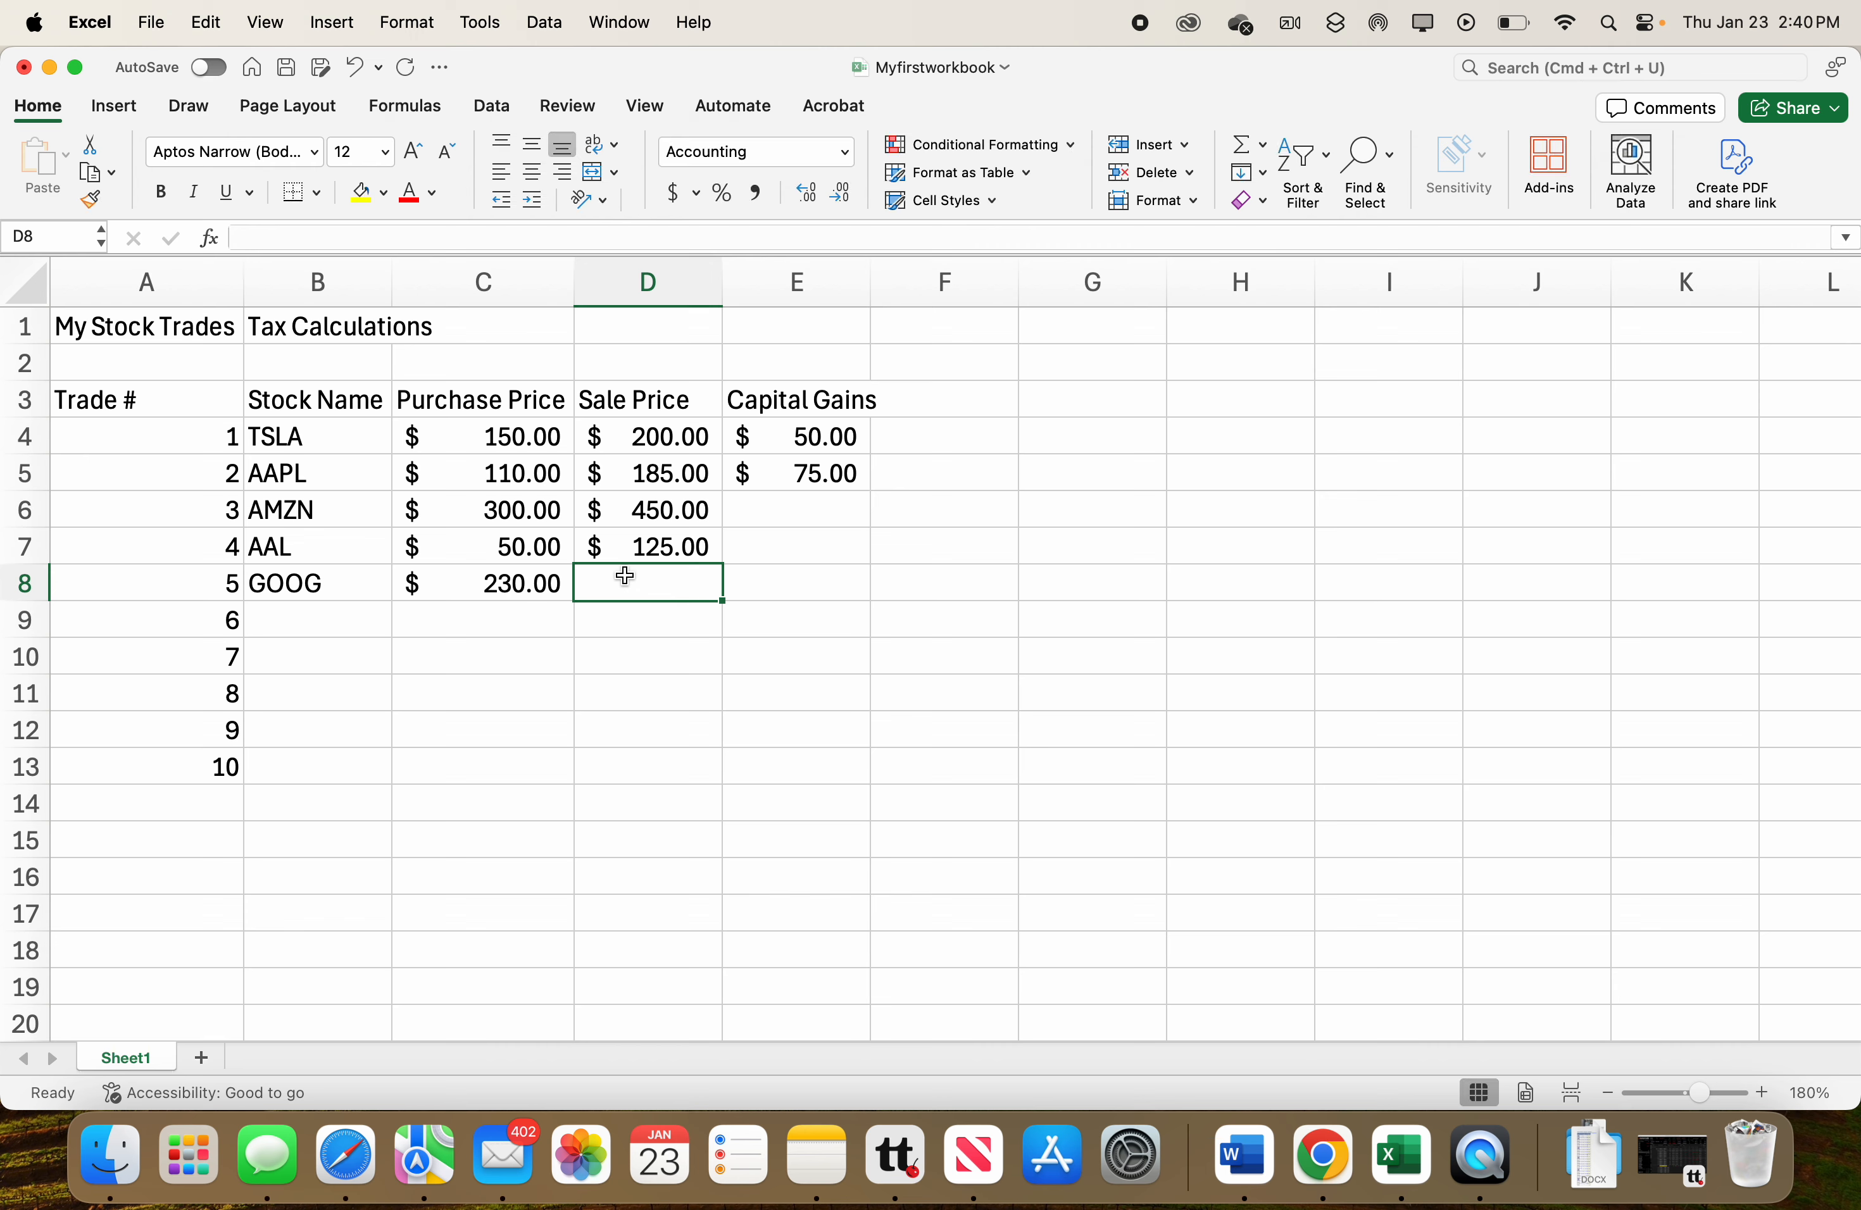
{"action": "type", "text": "270"}
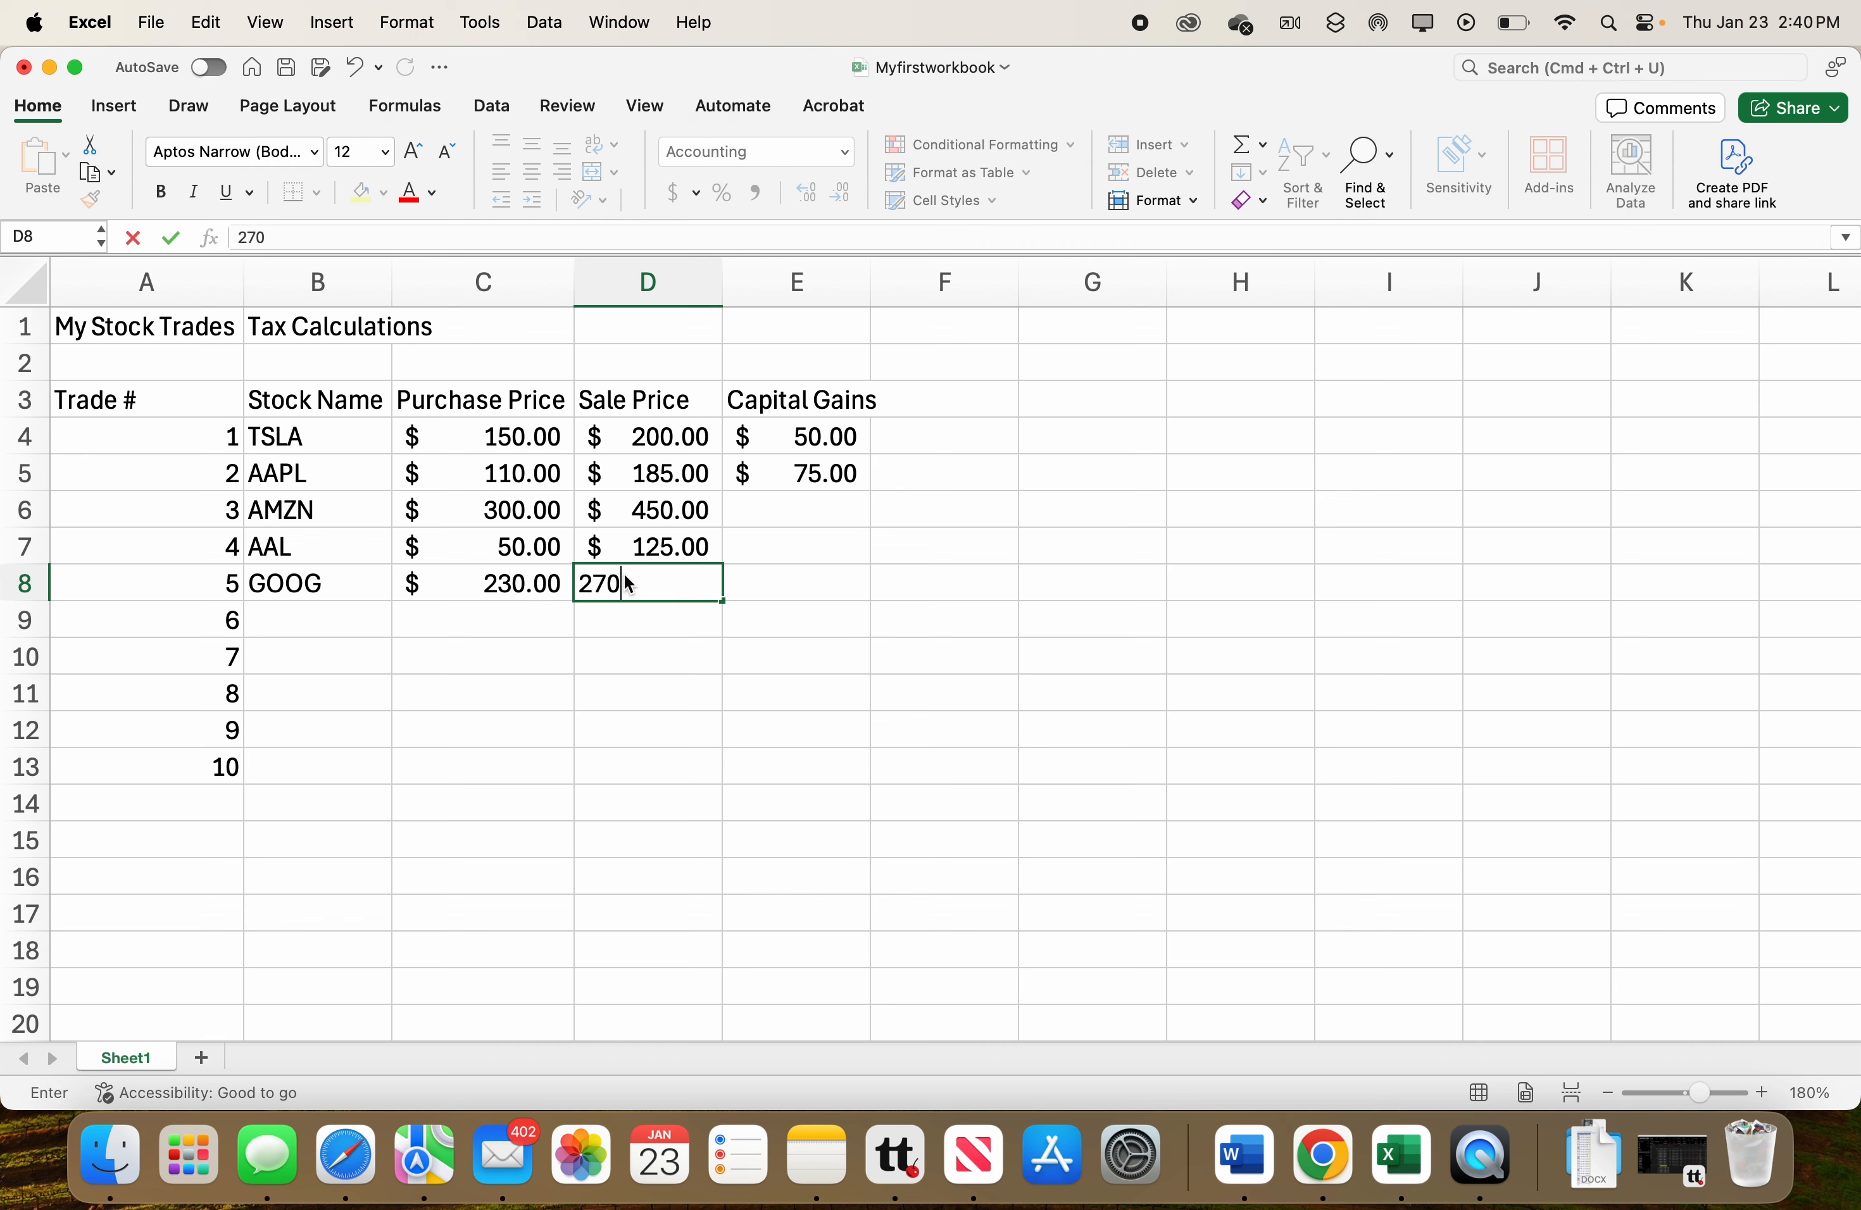
{"action": "key", "text": "Return"}
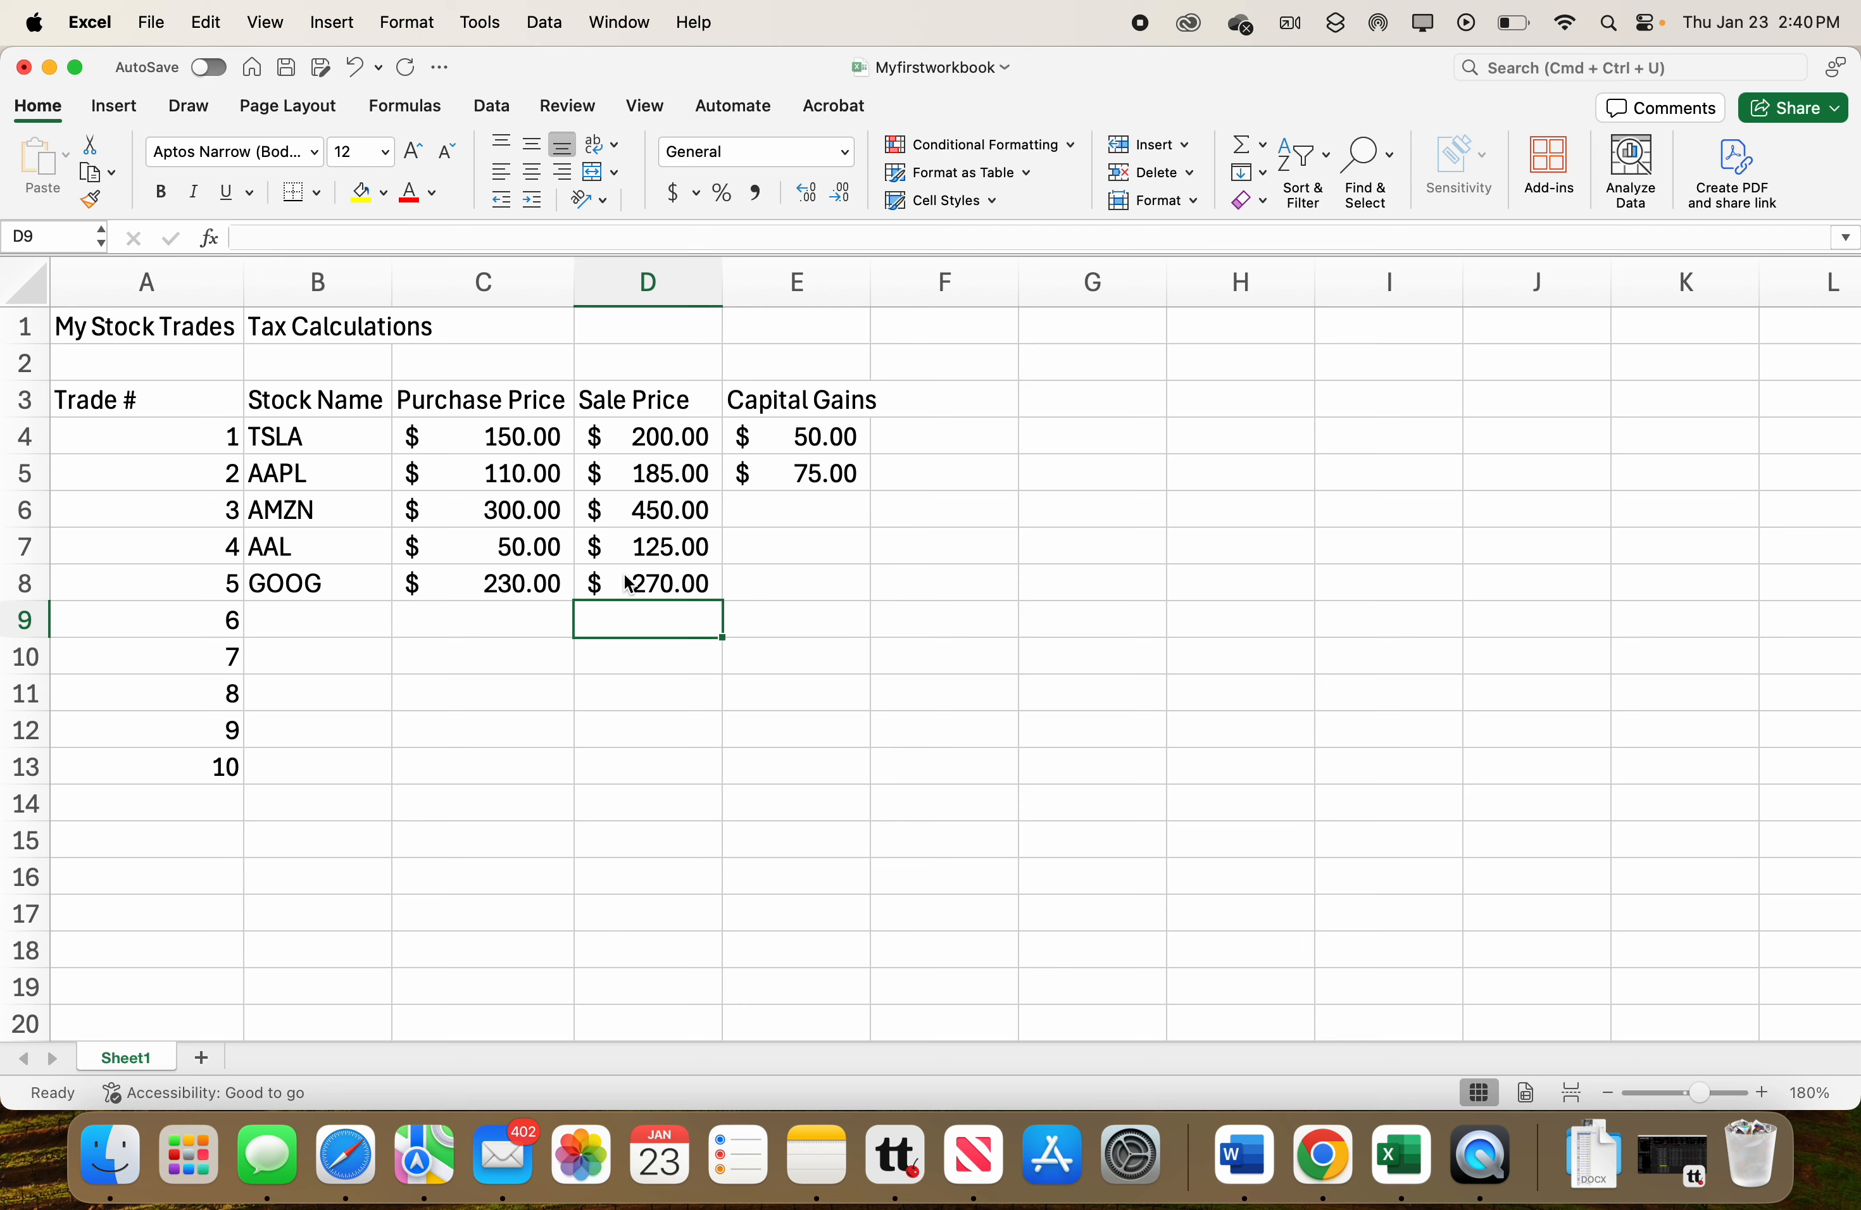
Copy the capital gains formula from E5 and paste it as a formula into E6.
{"action": "left_click", "coordinate": [771, 512]}
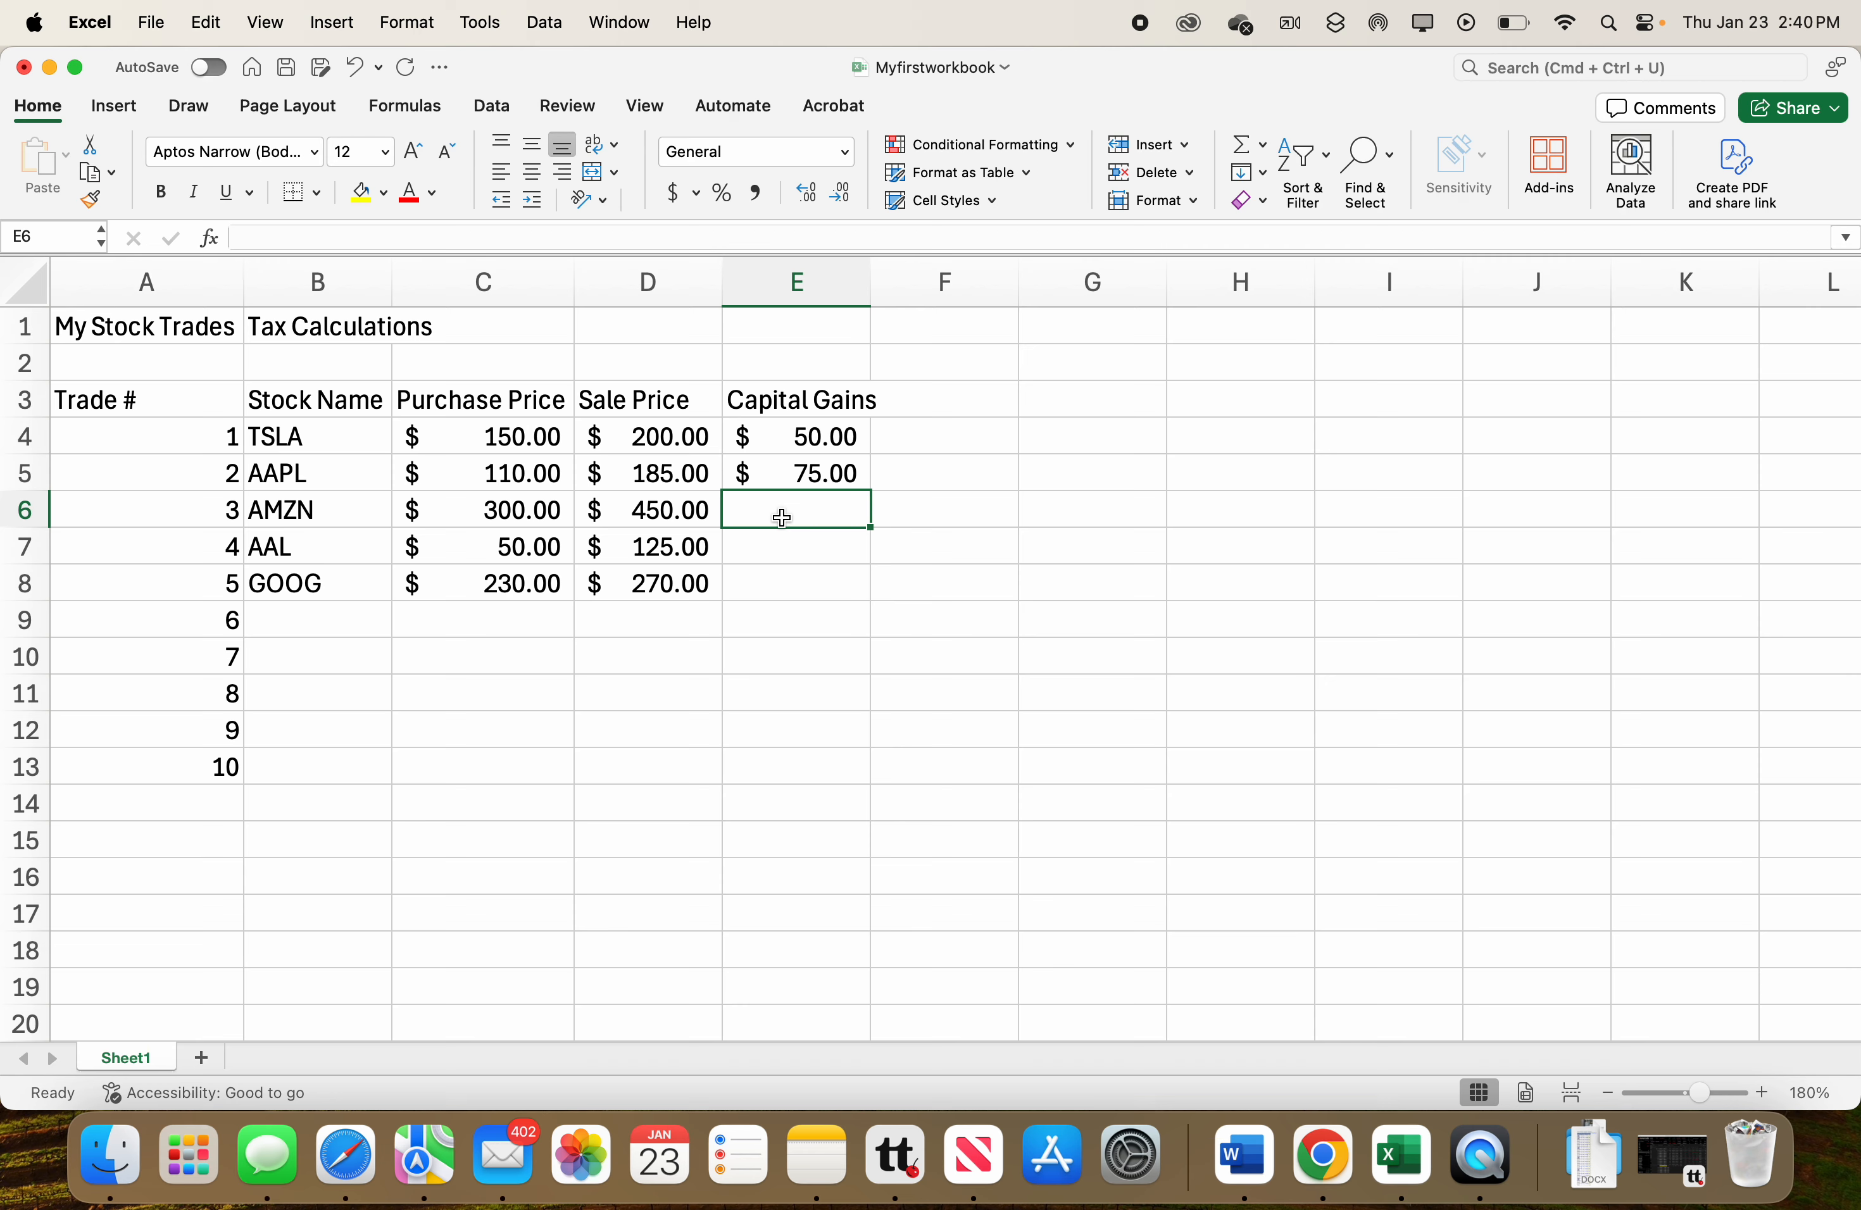
{"action": "left_click", "coordinate": [794, 477]}
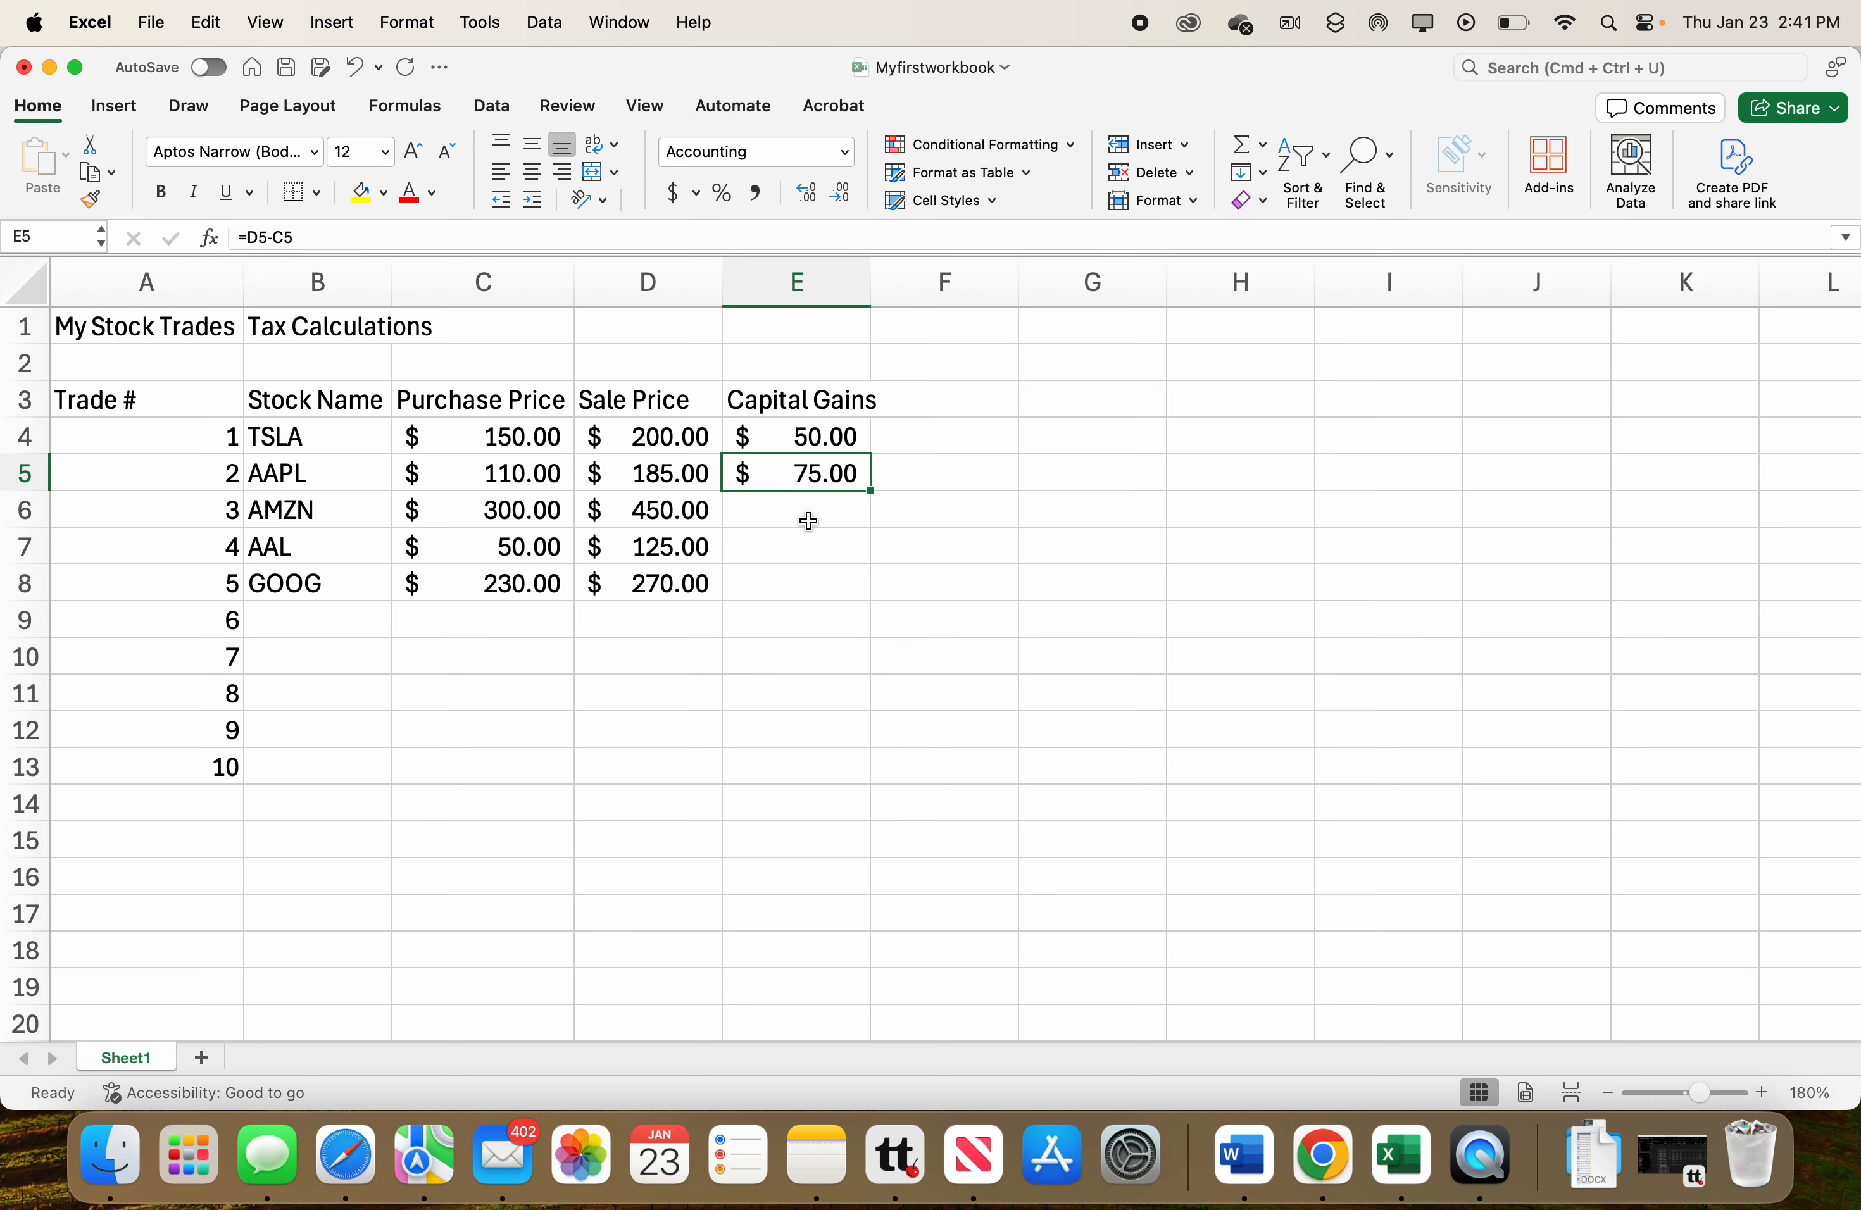
{"action": "double_click", "coordinate": [836, 478]}
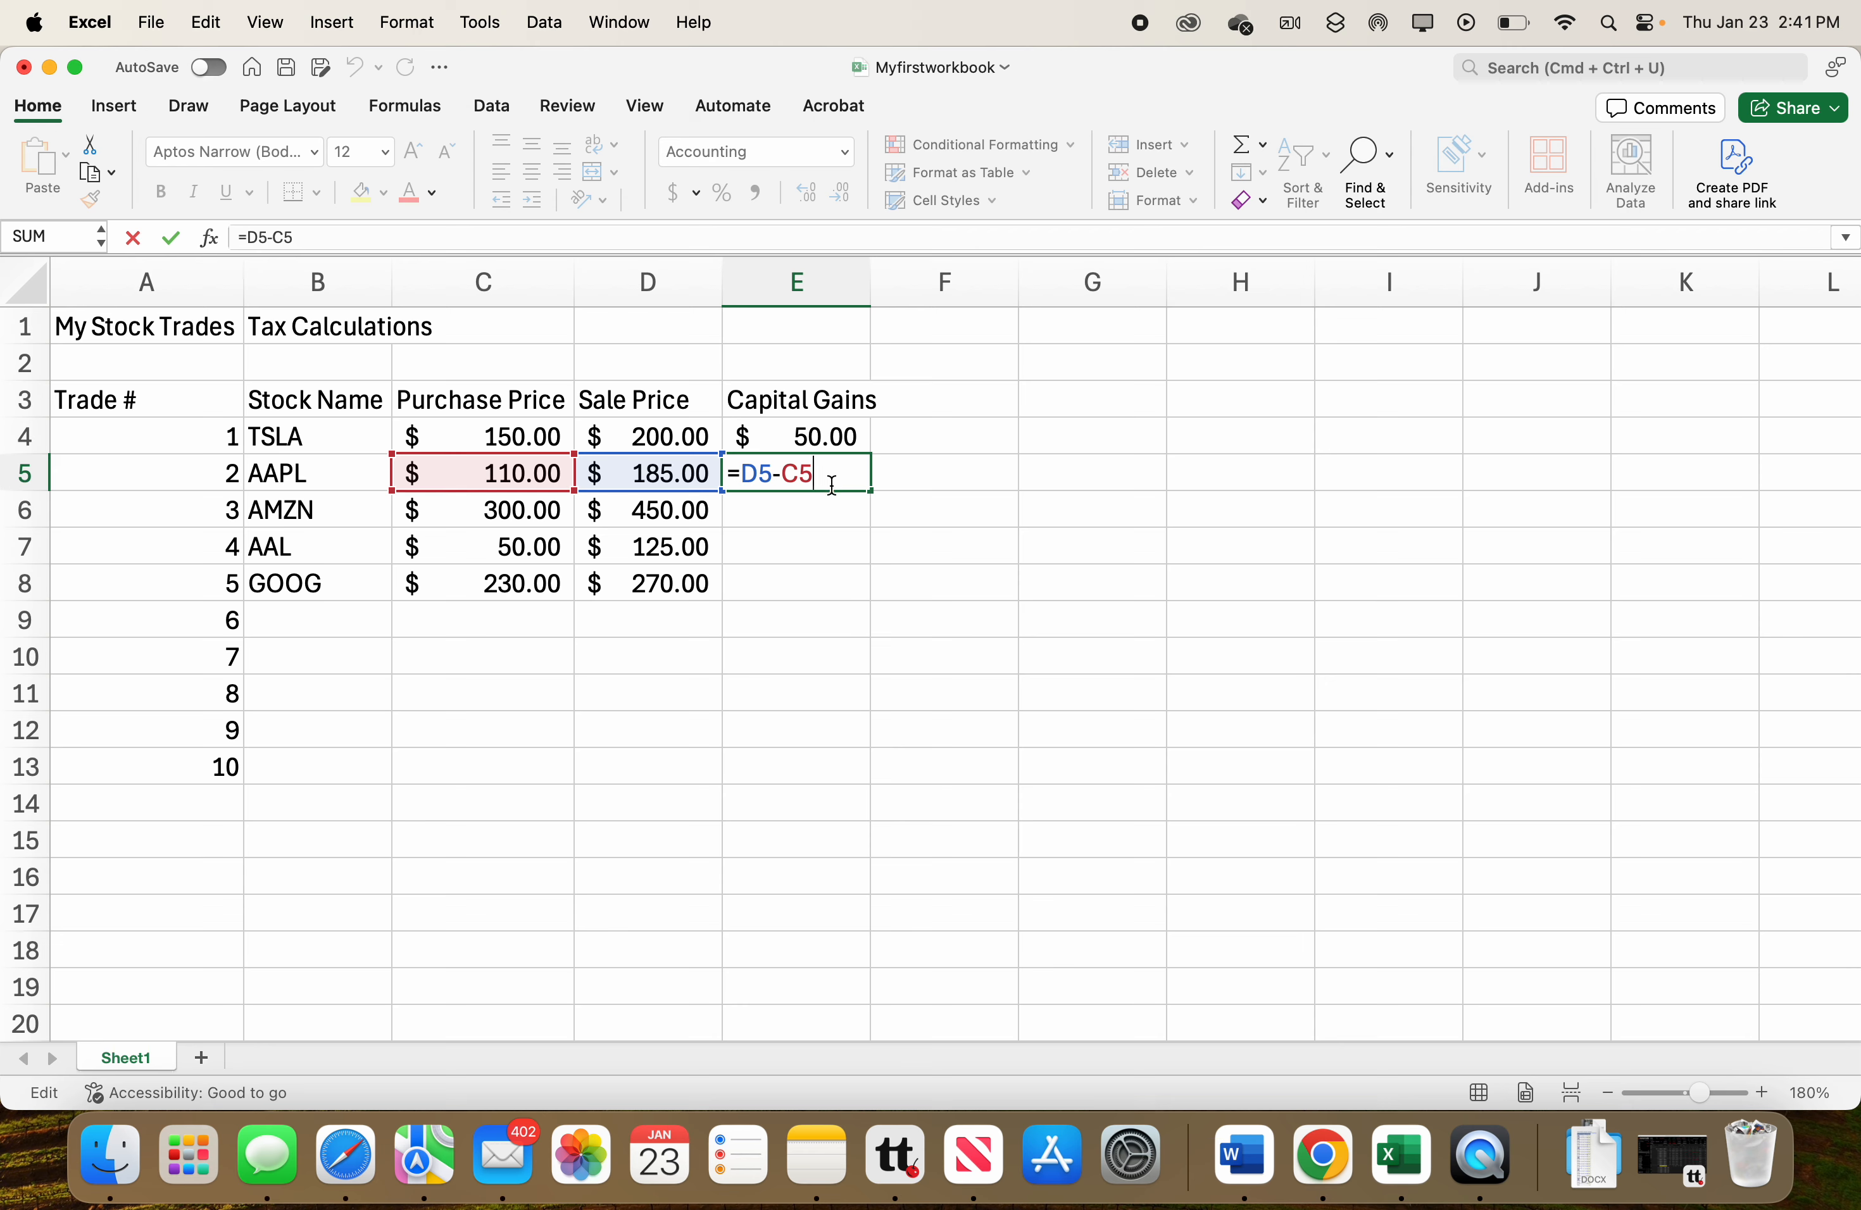
{"action": "key", "text": "Return"}
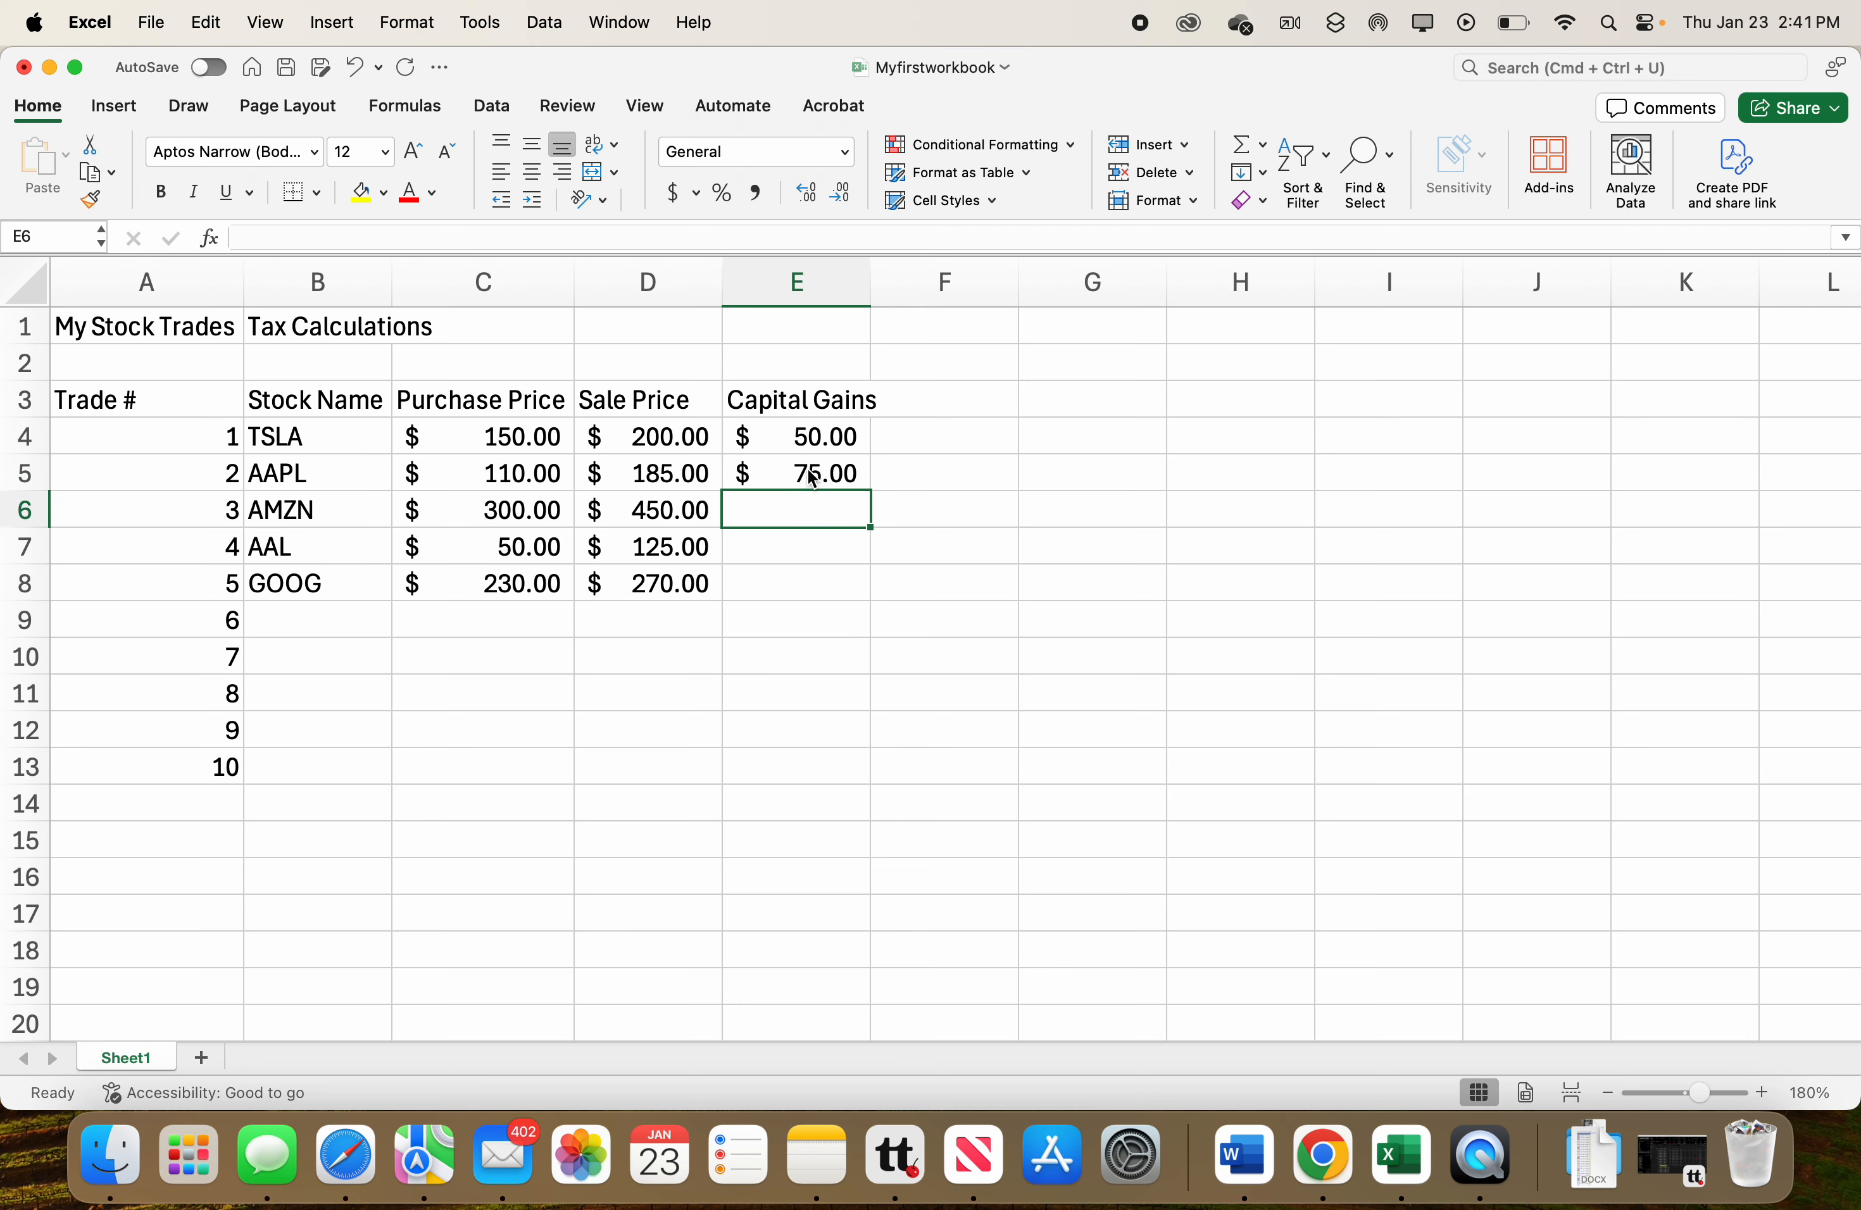
{"action": "left_click", "coordinate": [803, 469]}
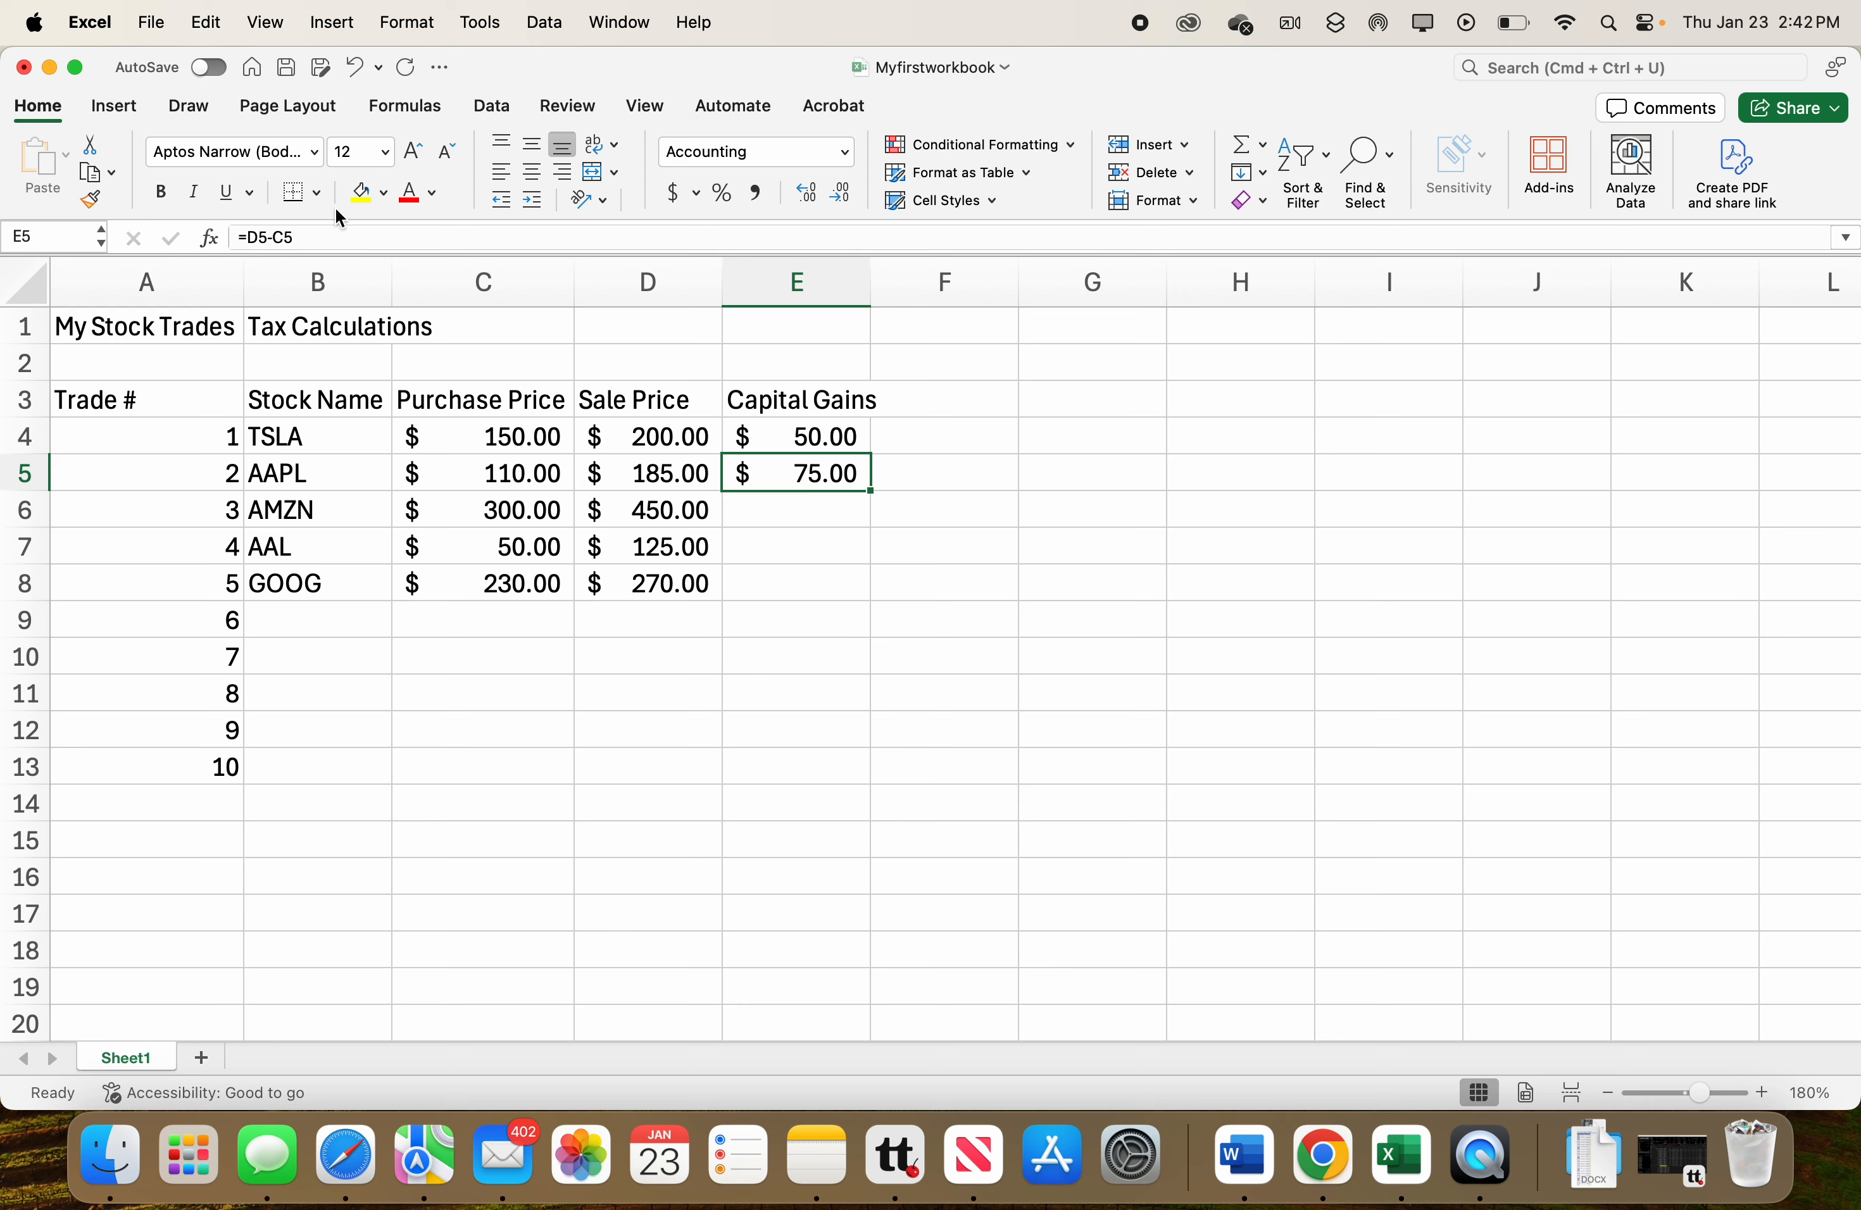
{"action": "left_click", "coordinate": [95, 175]}
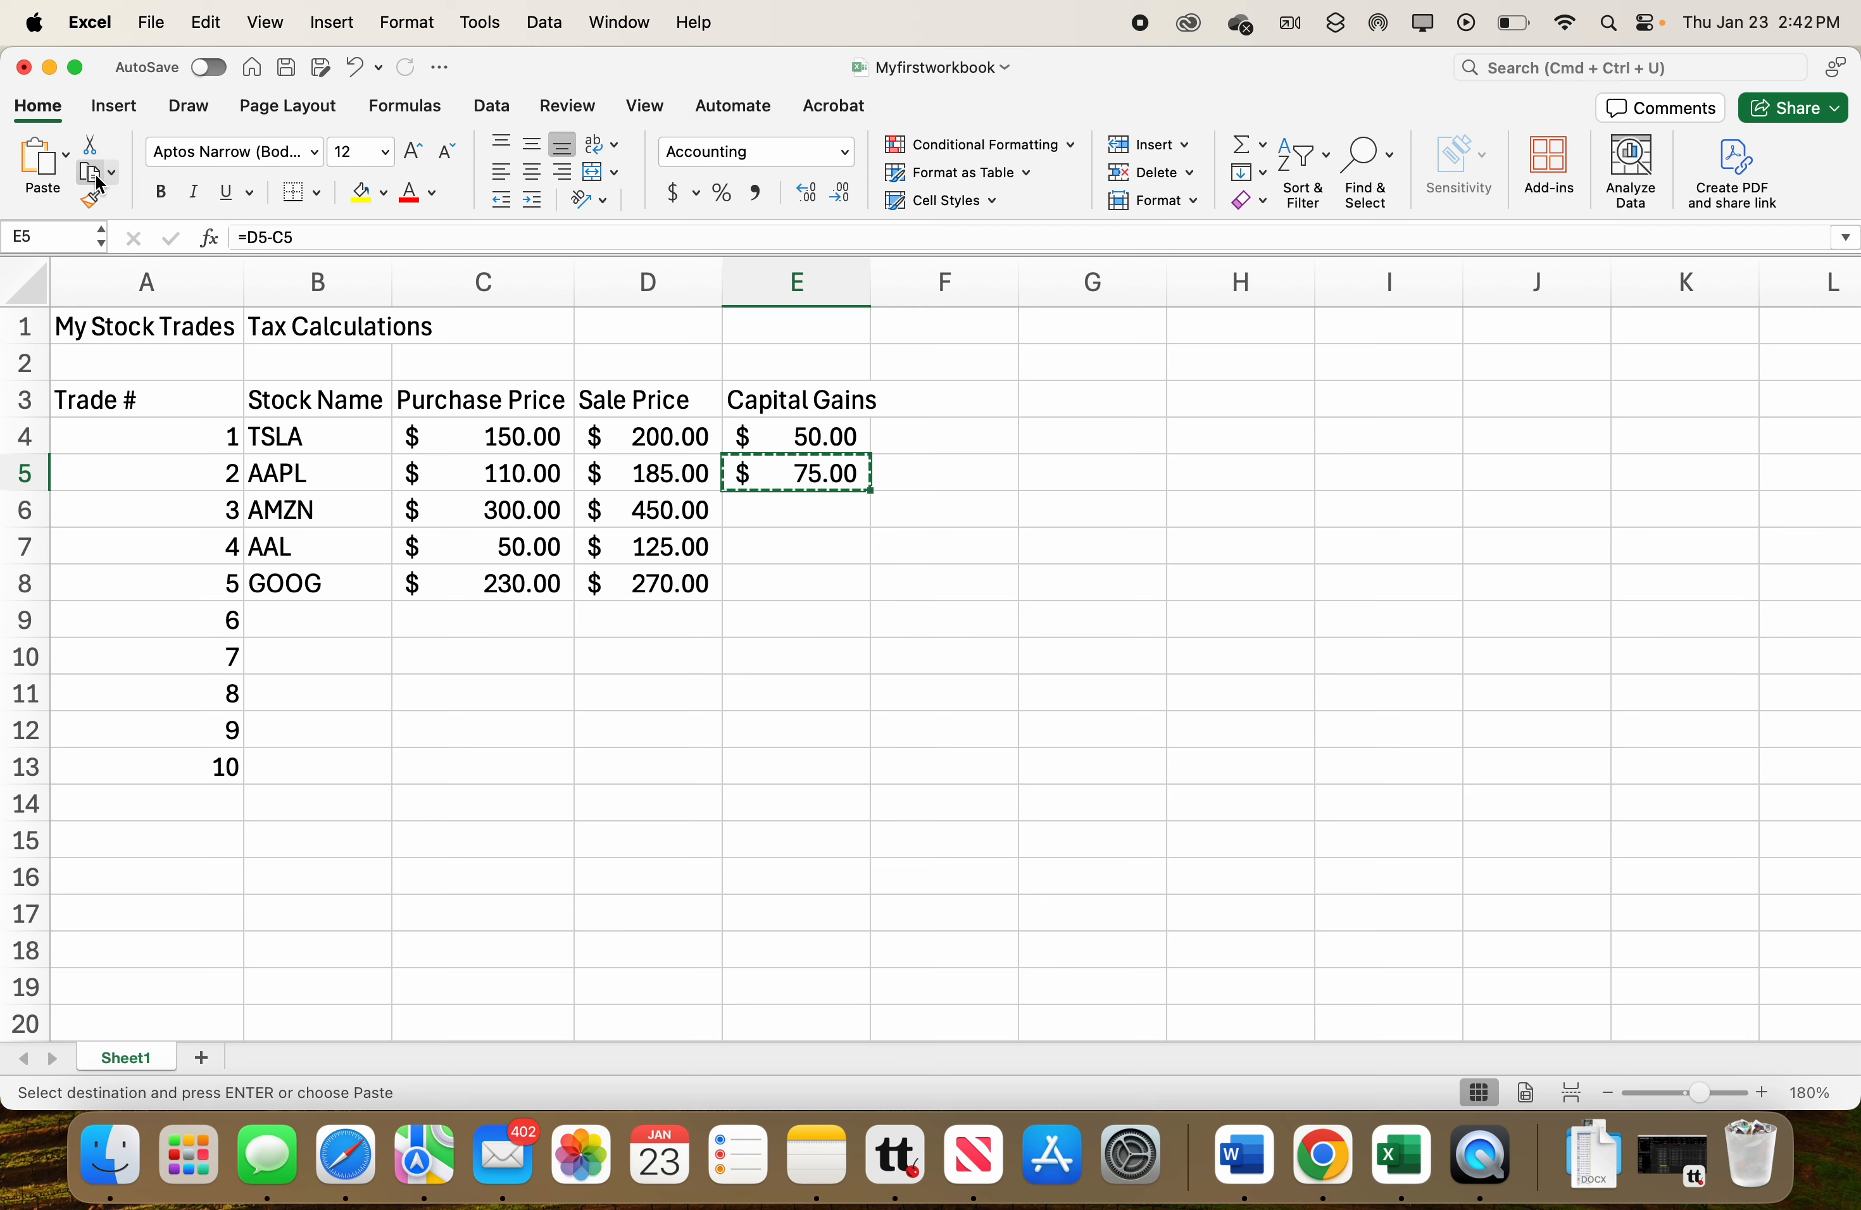
{"action": "left_click", "coordinate": [767, 520]}
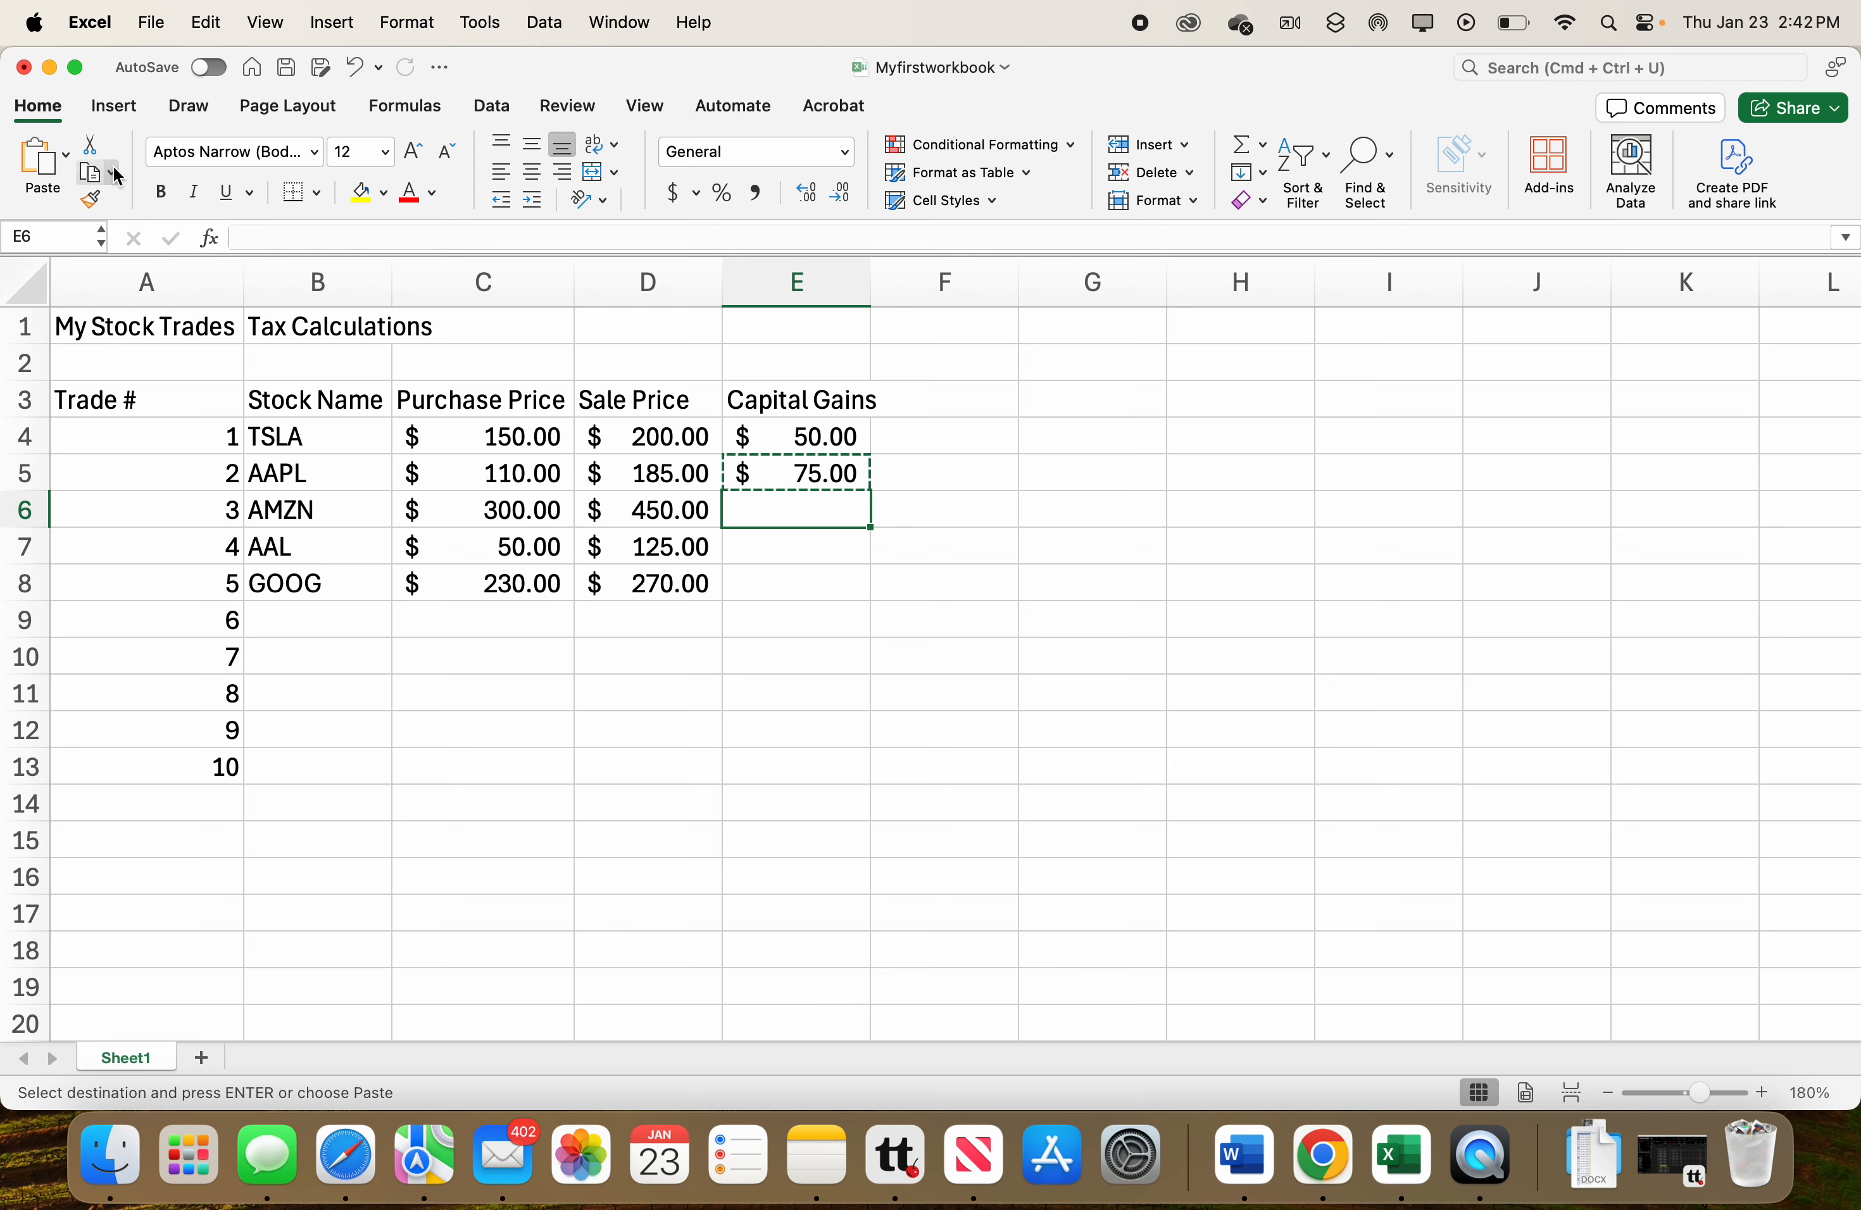
{"action": "left_click", "coordinate": [68, 157]}
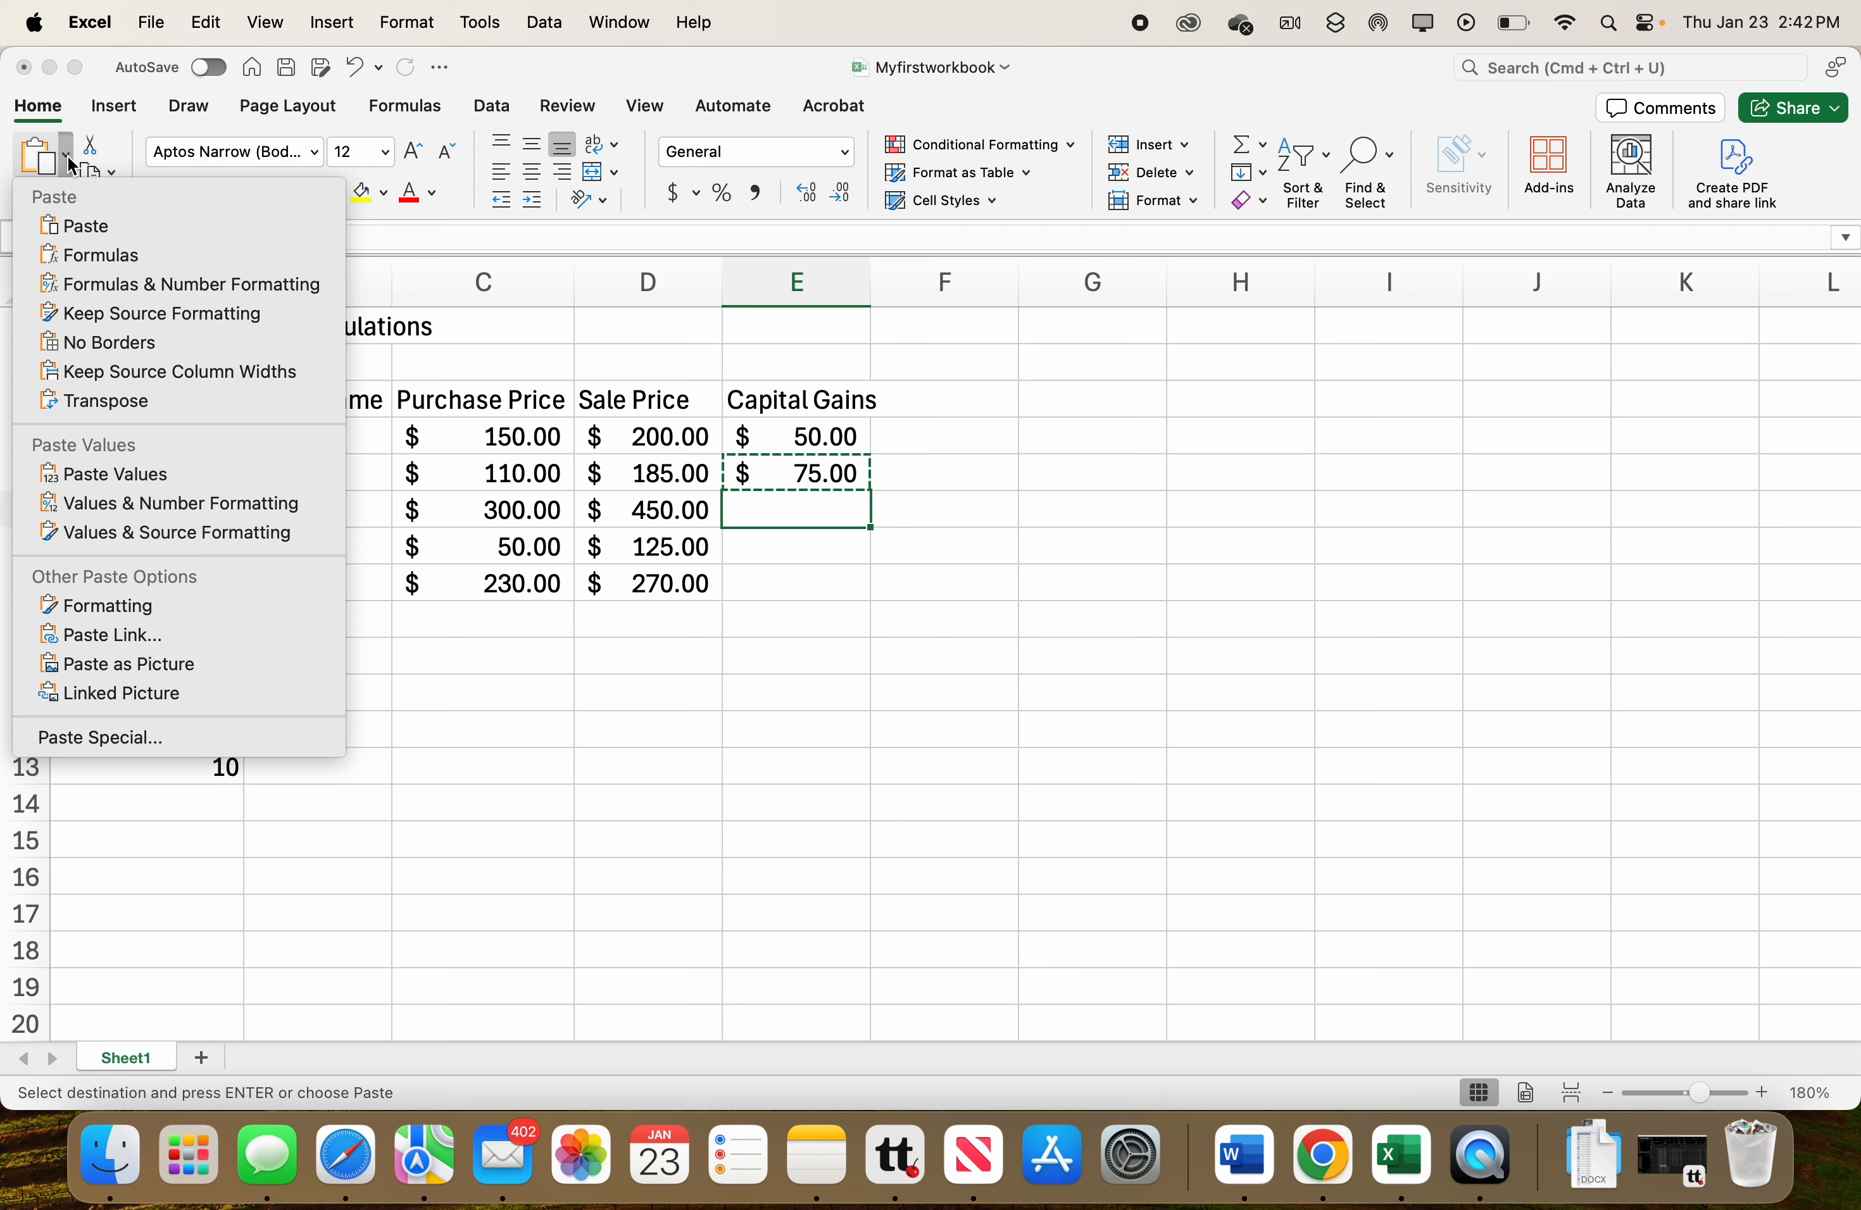
{"action": "left_click", "coordinate": [94, 258]}
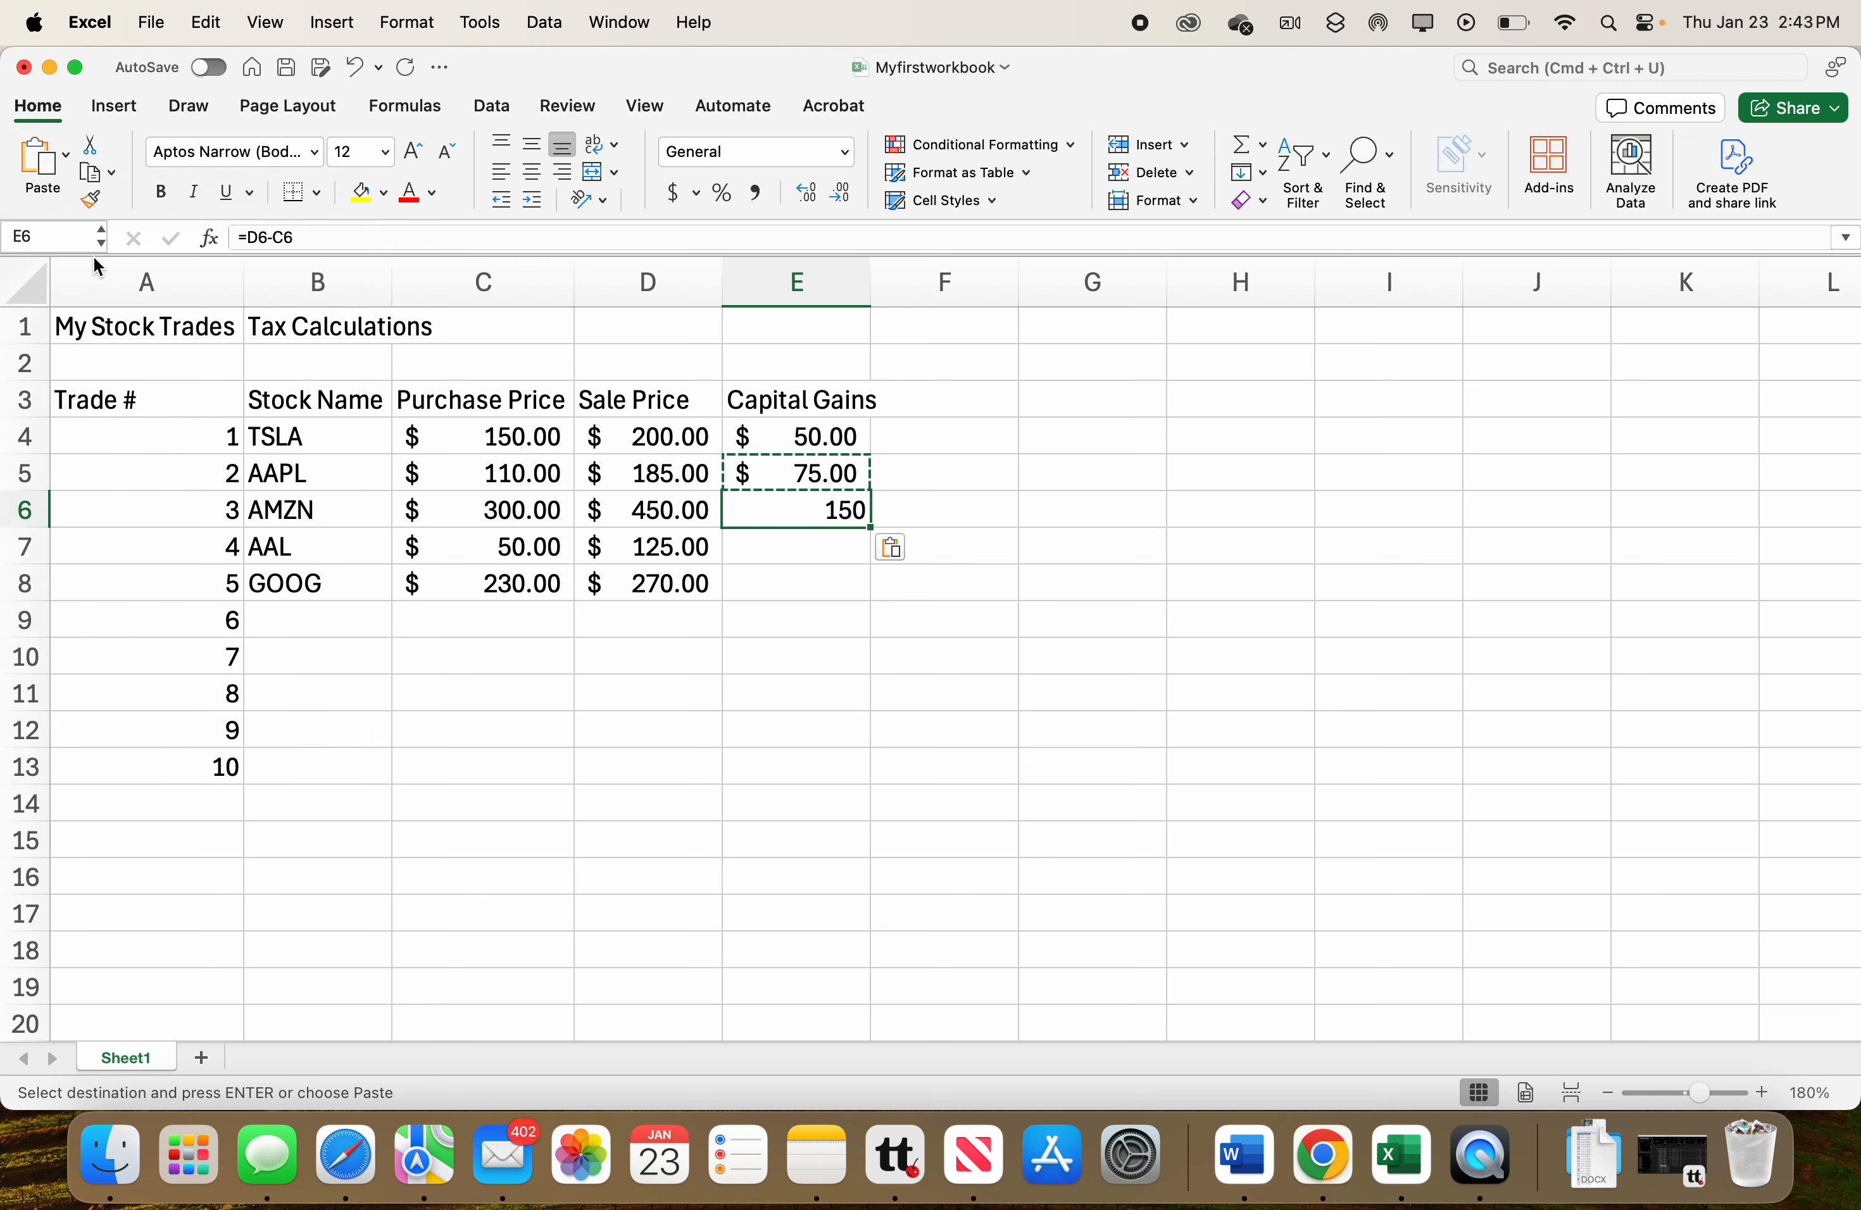
{"action": "key", "text": "Return"}
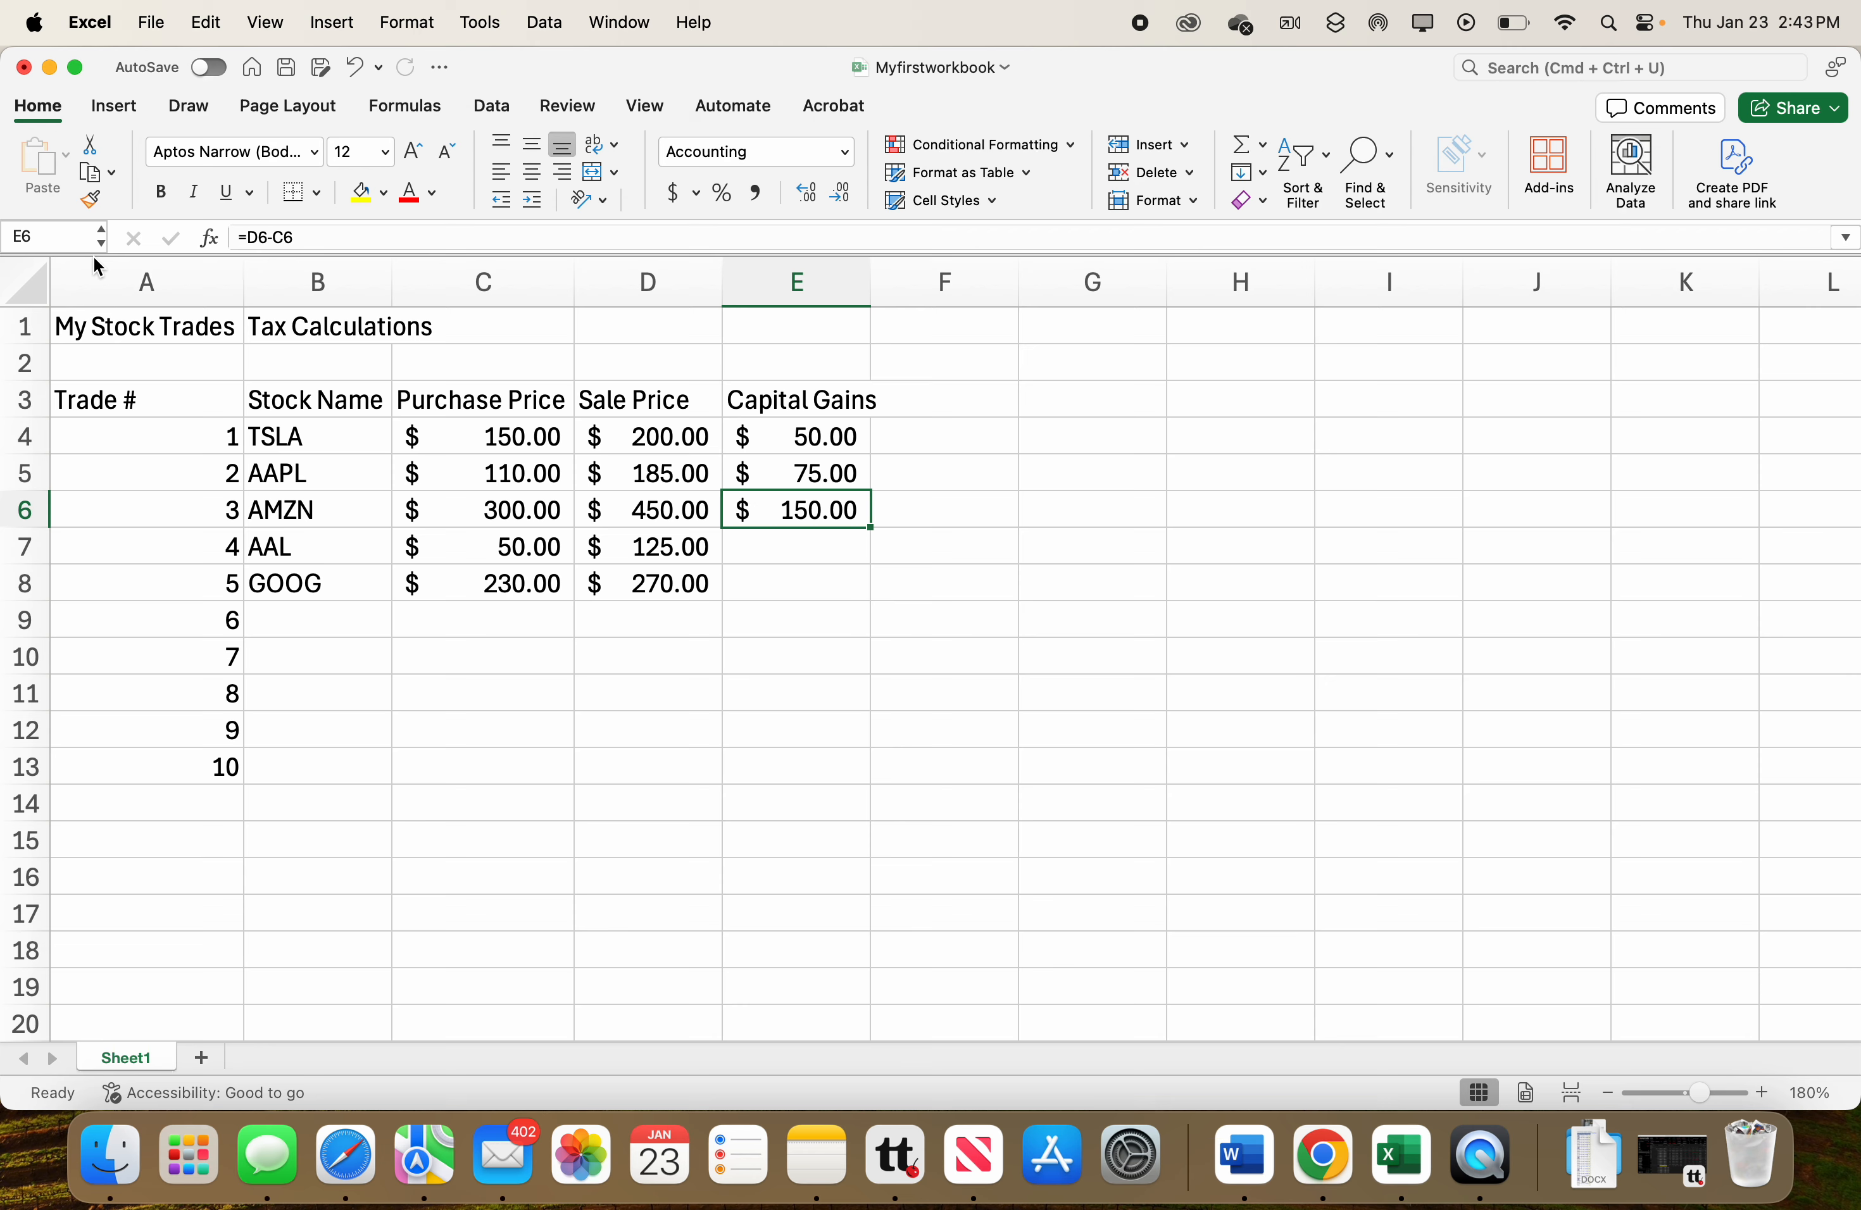
Fill the E6 capital gains formula down through E8 using Copy Cells, and check the copied formulas.
{"action": "double_click", "coordinate": [820, 514]}
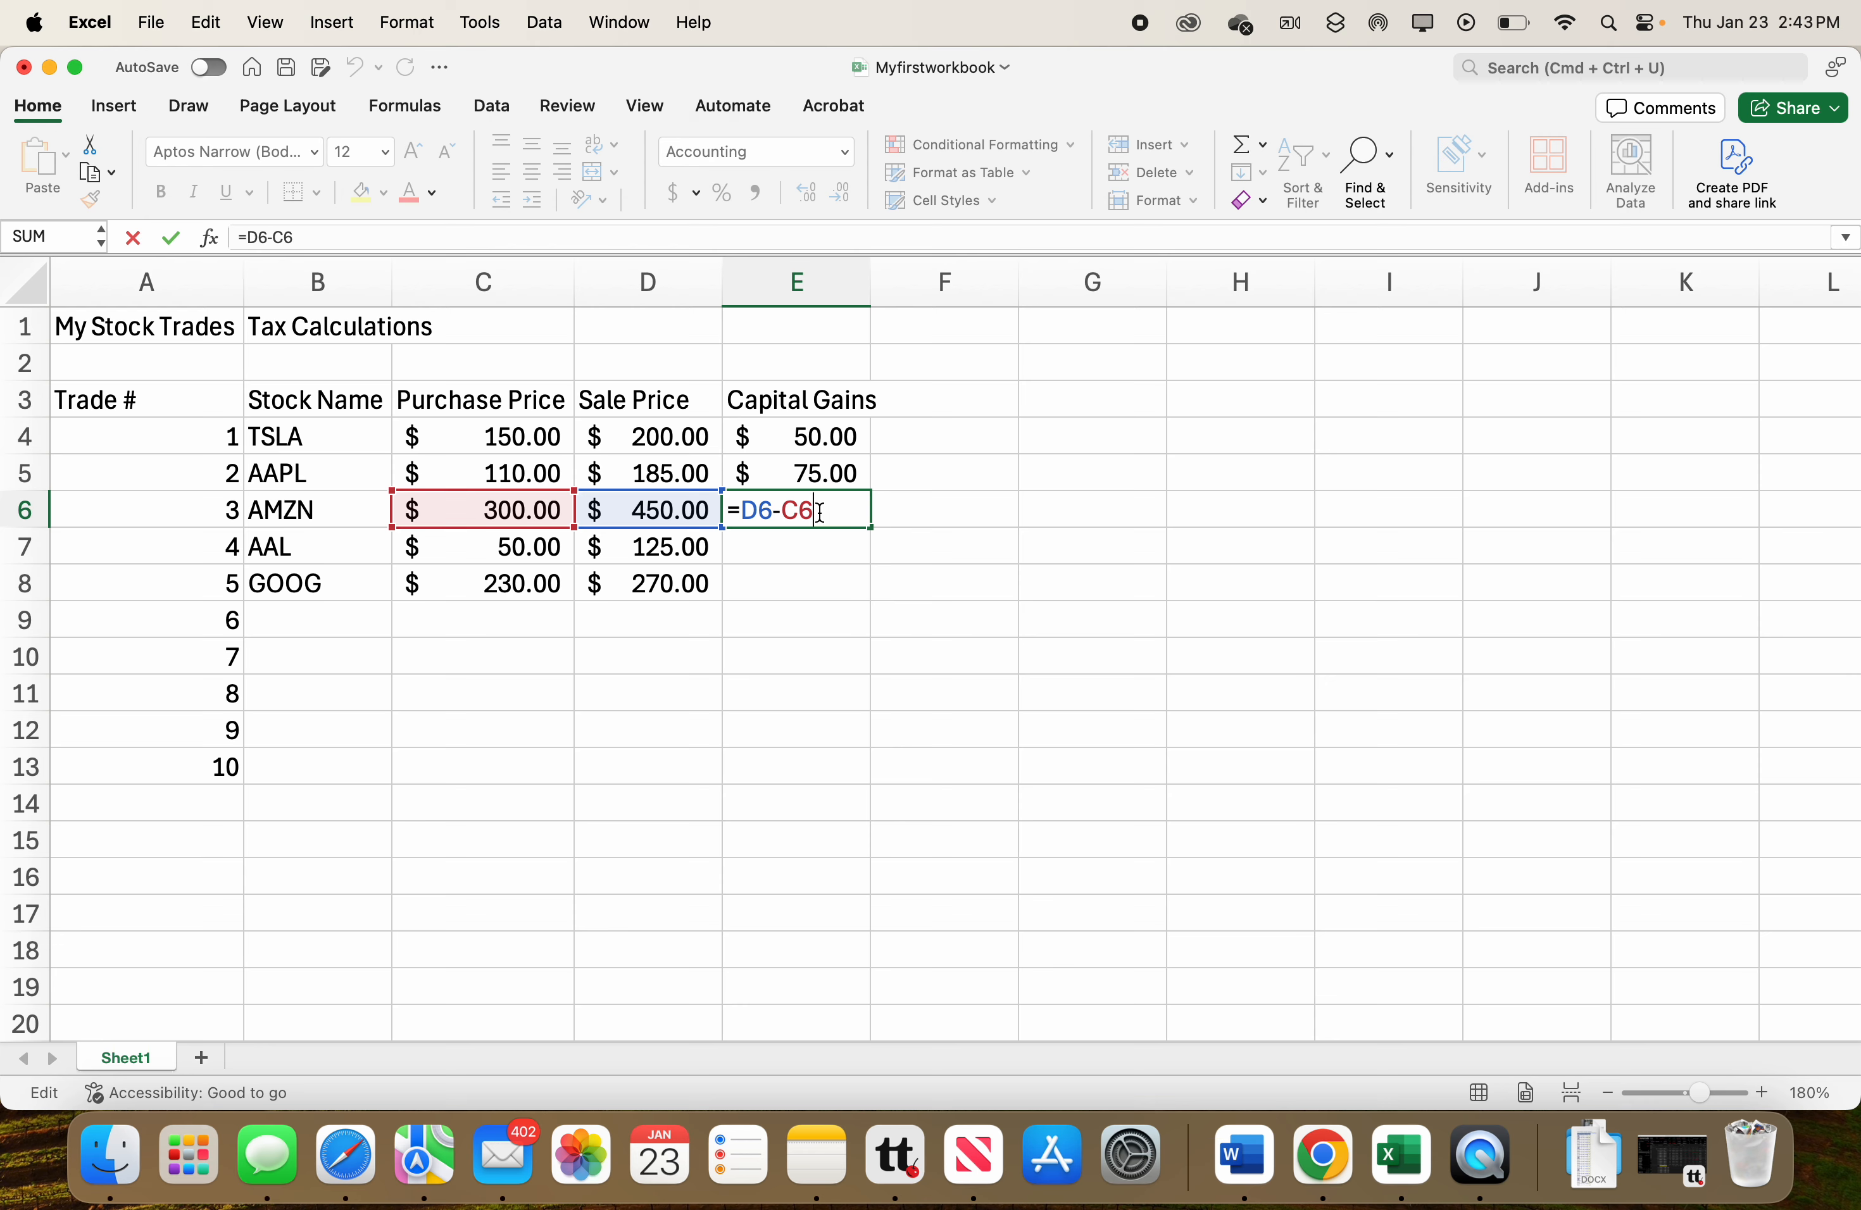
{"action": "key", "text": "Return"}
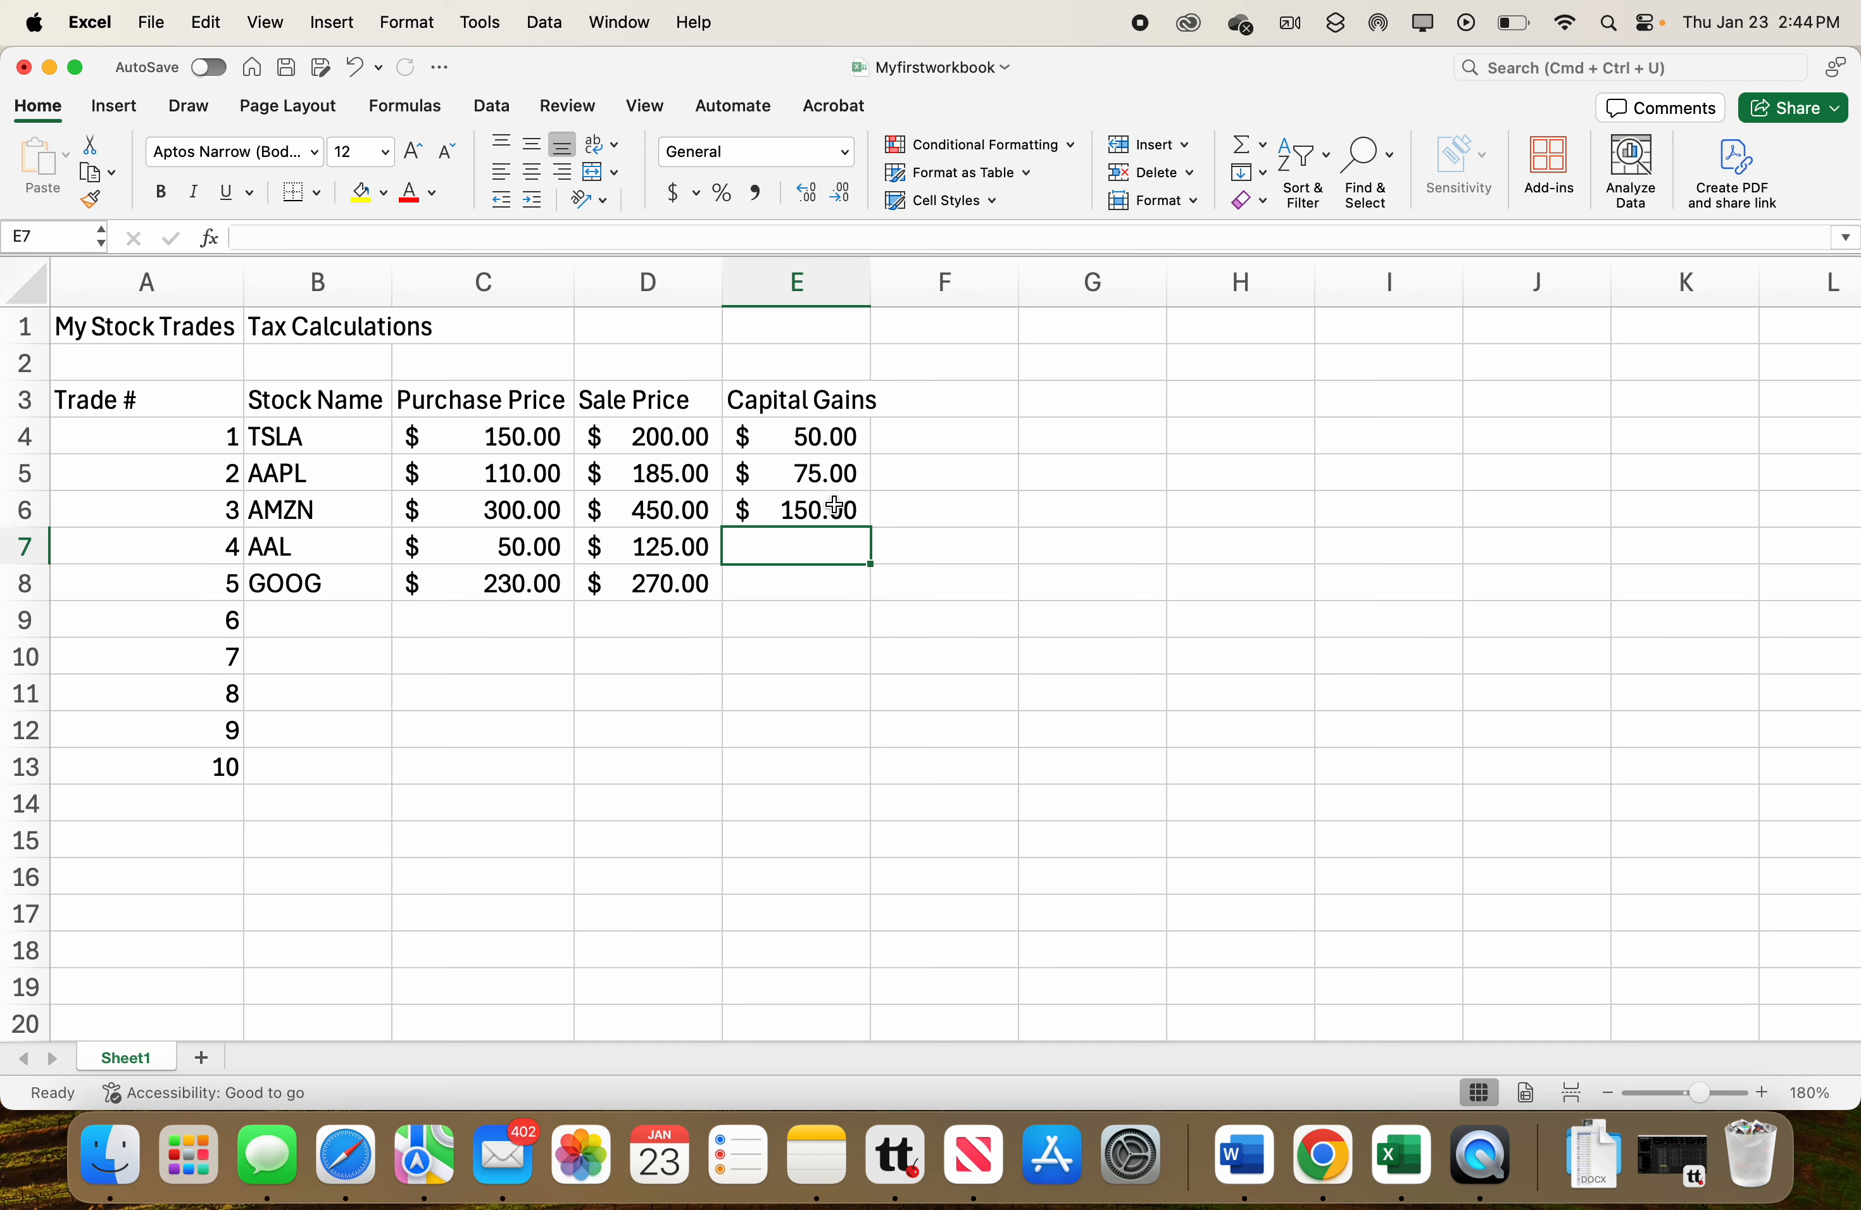
{"action": "left_click", "coordinate": [829, 510]}
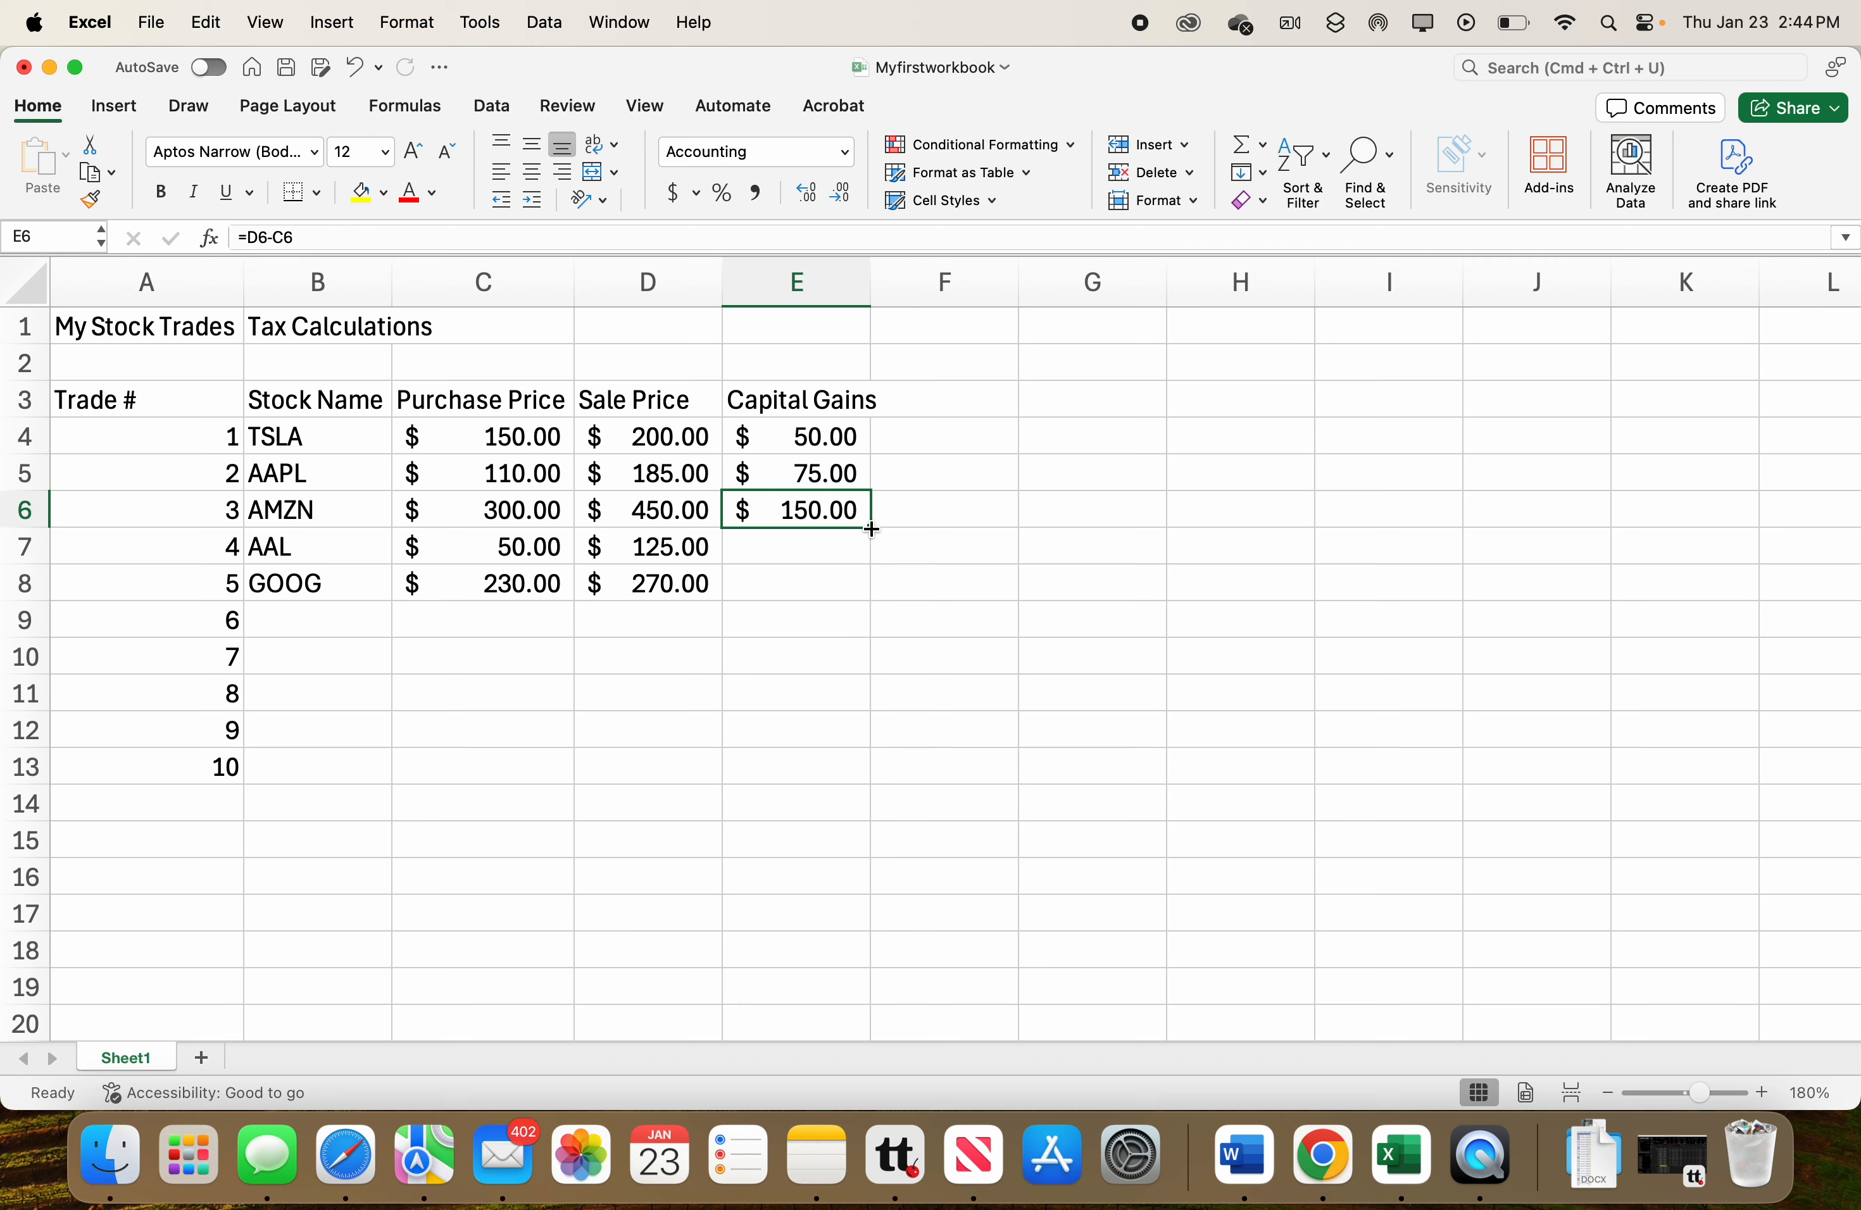
{"action": "left_click_drag", "start_coordinate": [871, 528], "coordinate": [871, 598]}
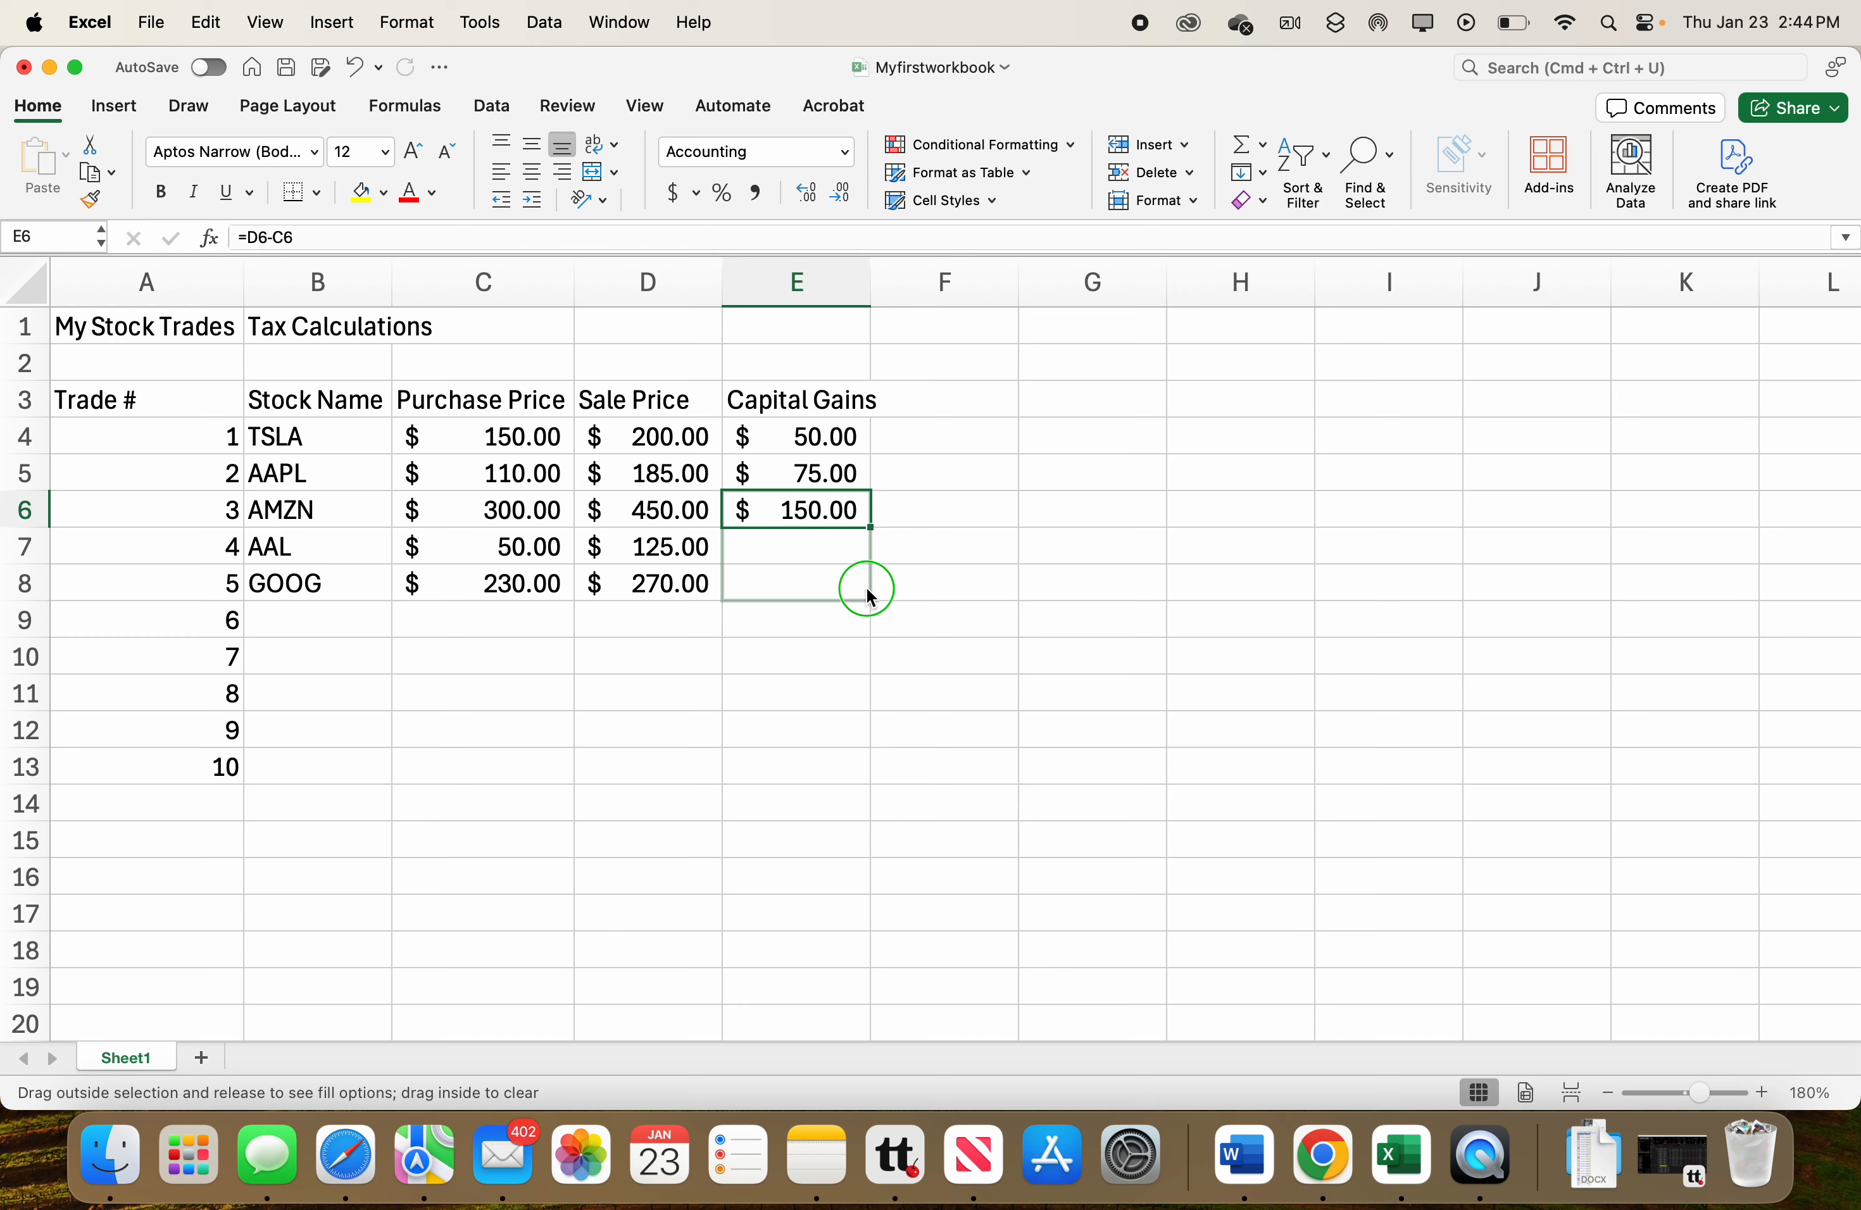
{"action": "left_click_drag", "start_coordinate": [867, 590], "coordinate": [868, 598]}
{"action": "left_click_drag", "start_coordinate": [869, 599], "coordinate": [869, 601]}
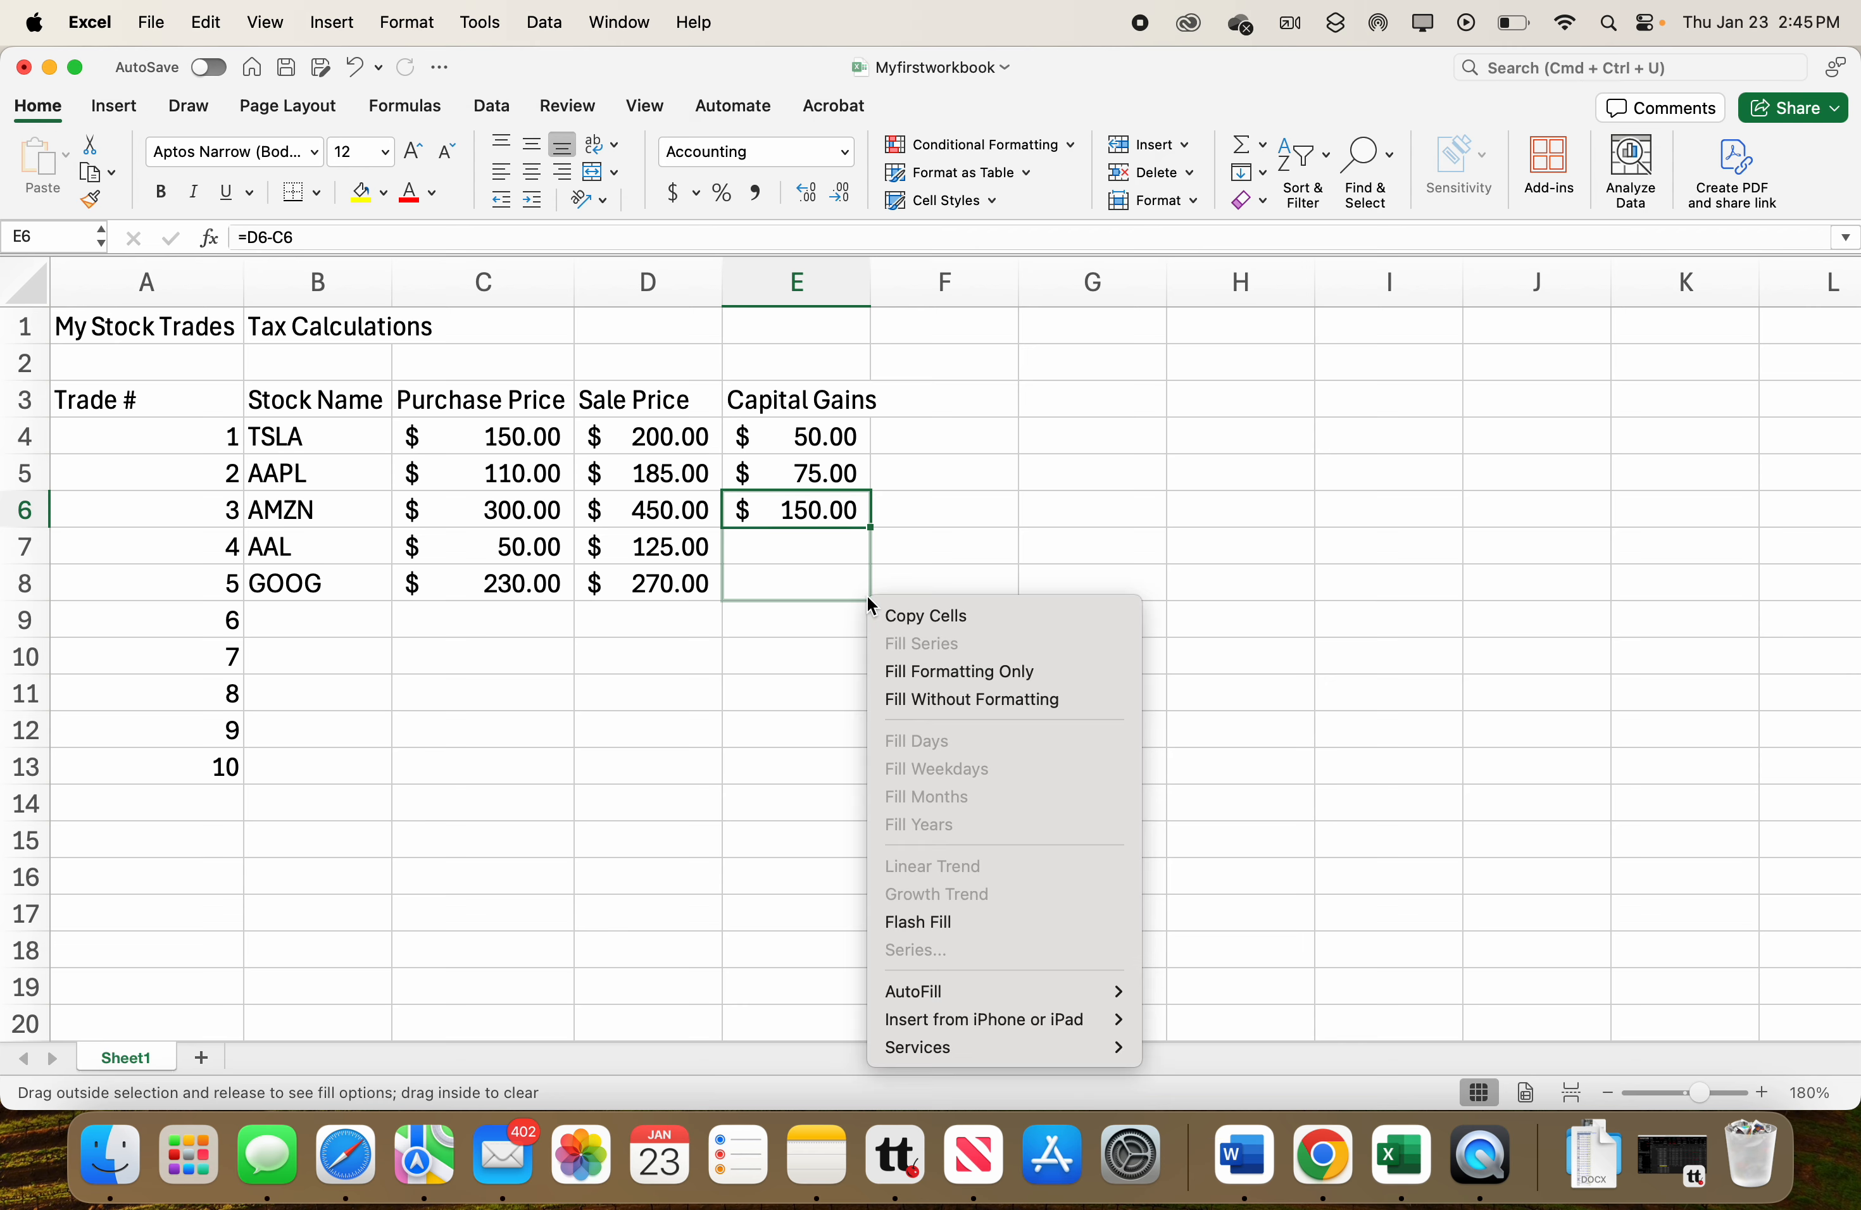
{"action": "left_click", "coordinate": [929, 616]}
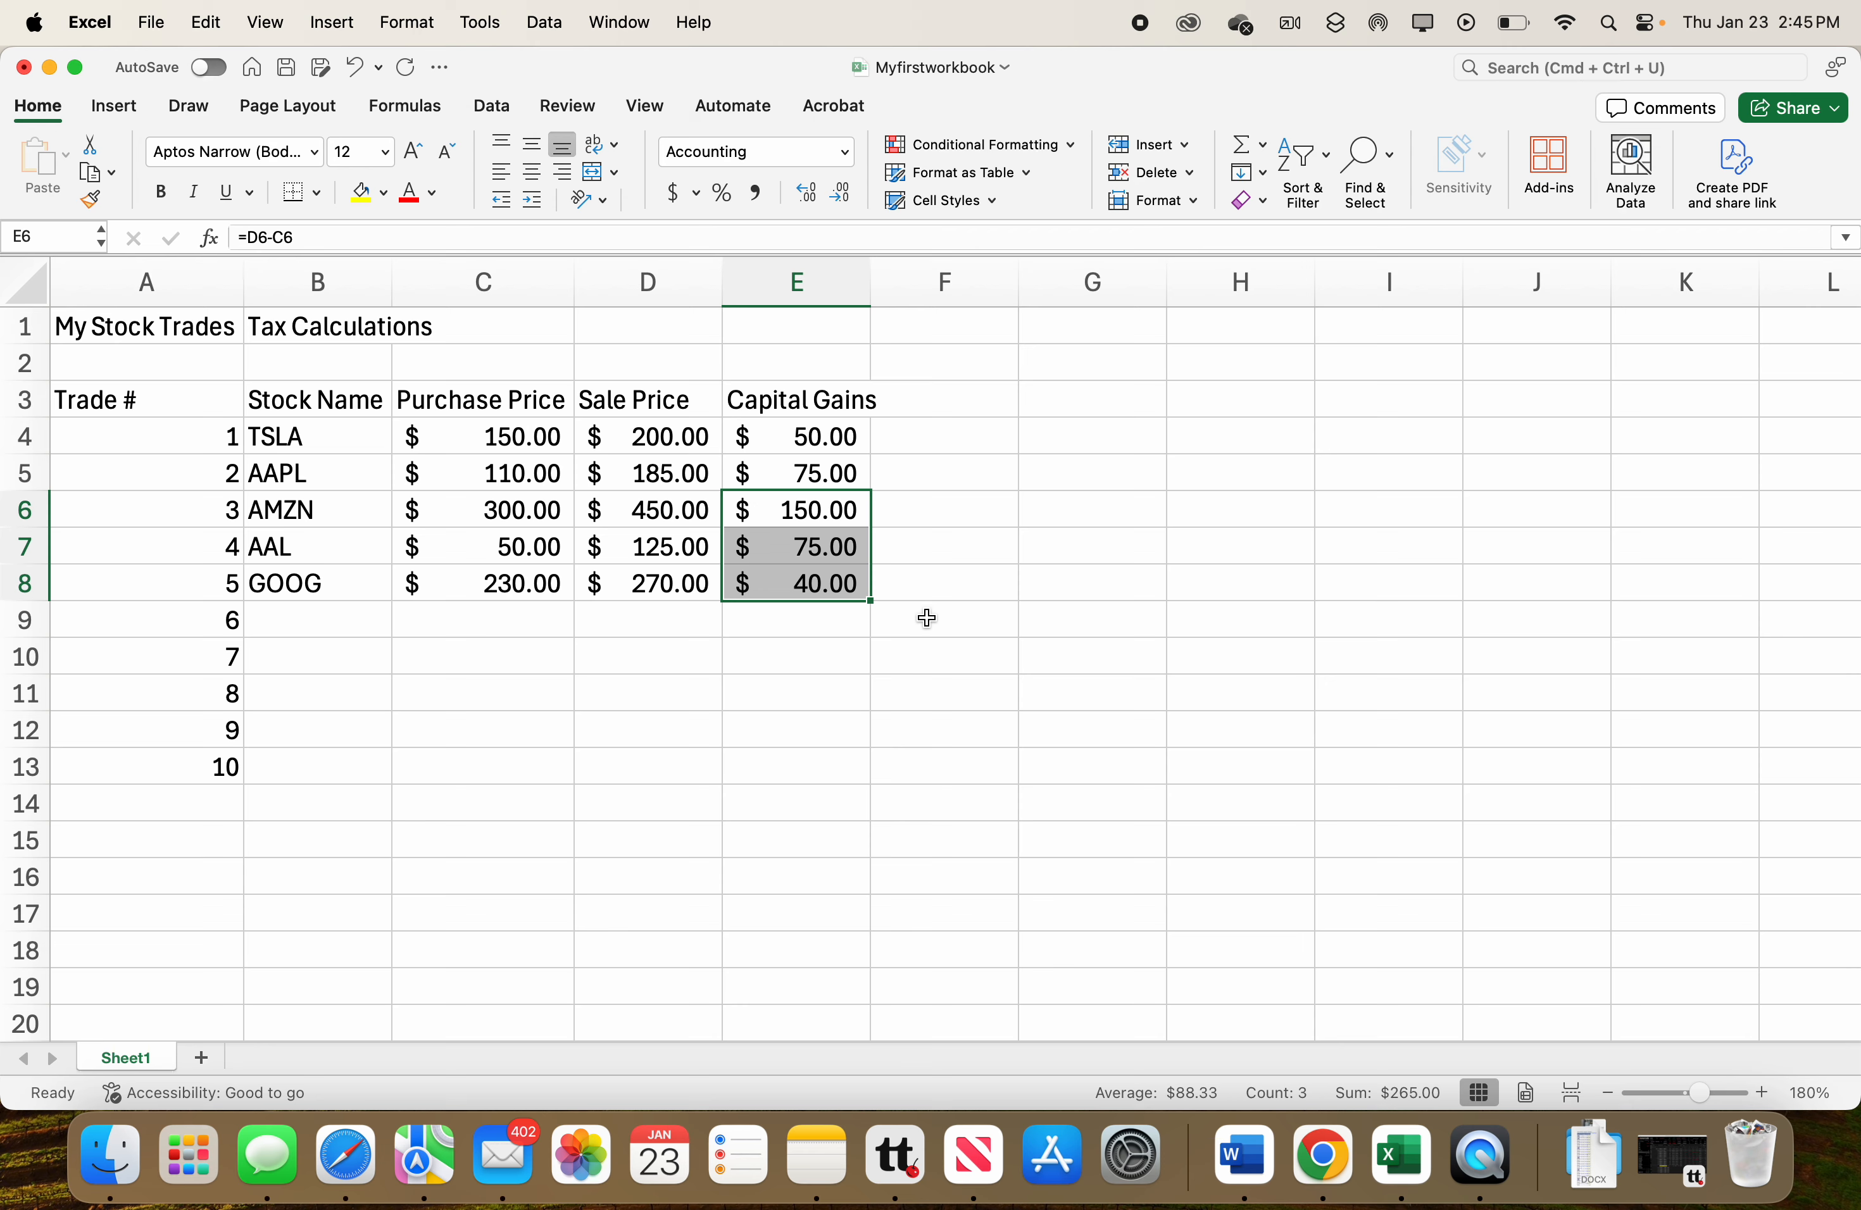
{"action": "double_click", "coordinate": [809, 552]}
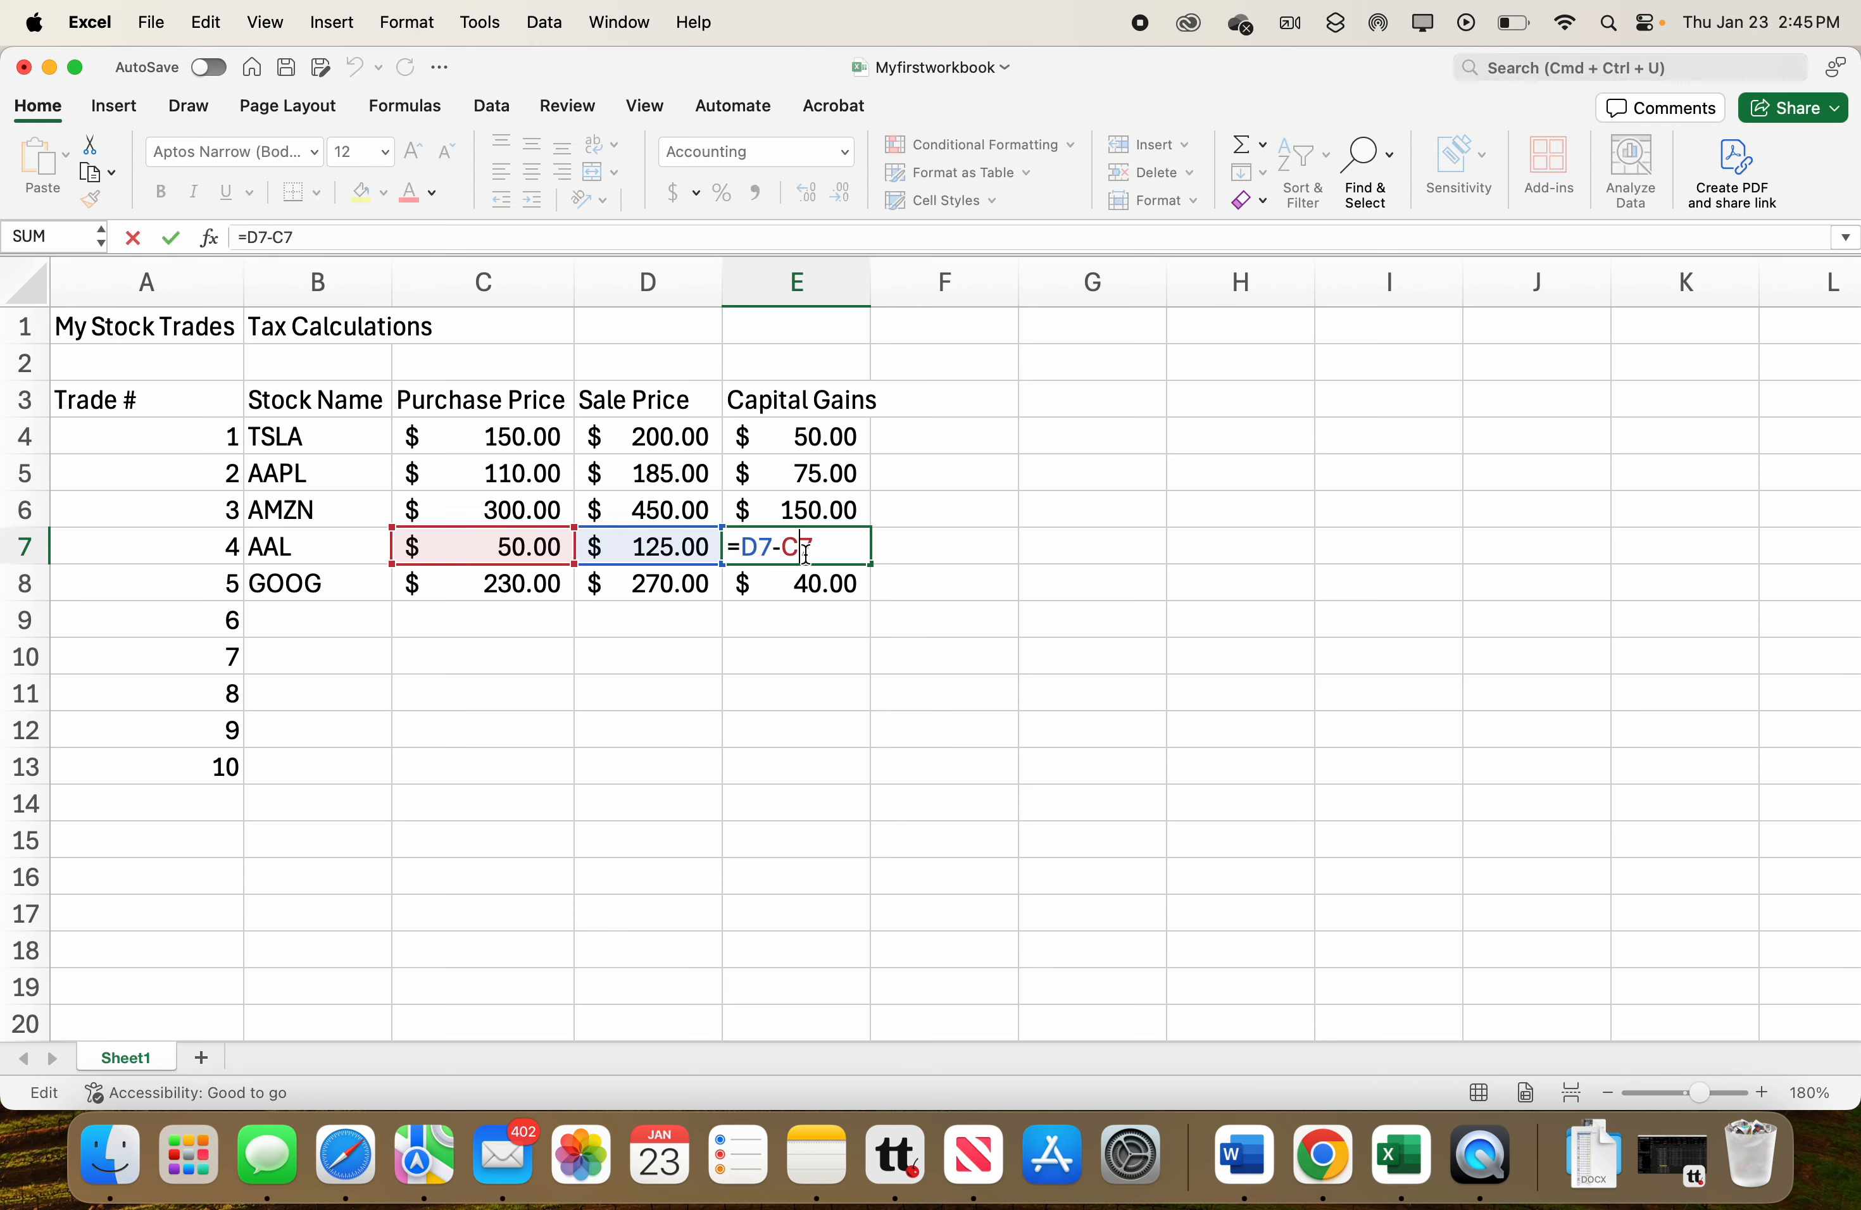
{"action": "key", "text": "Return"}
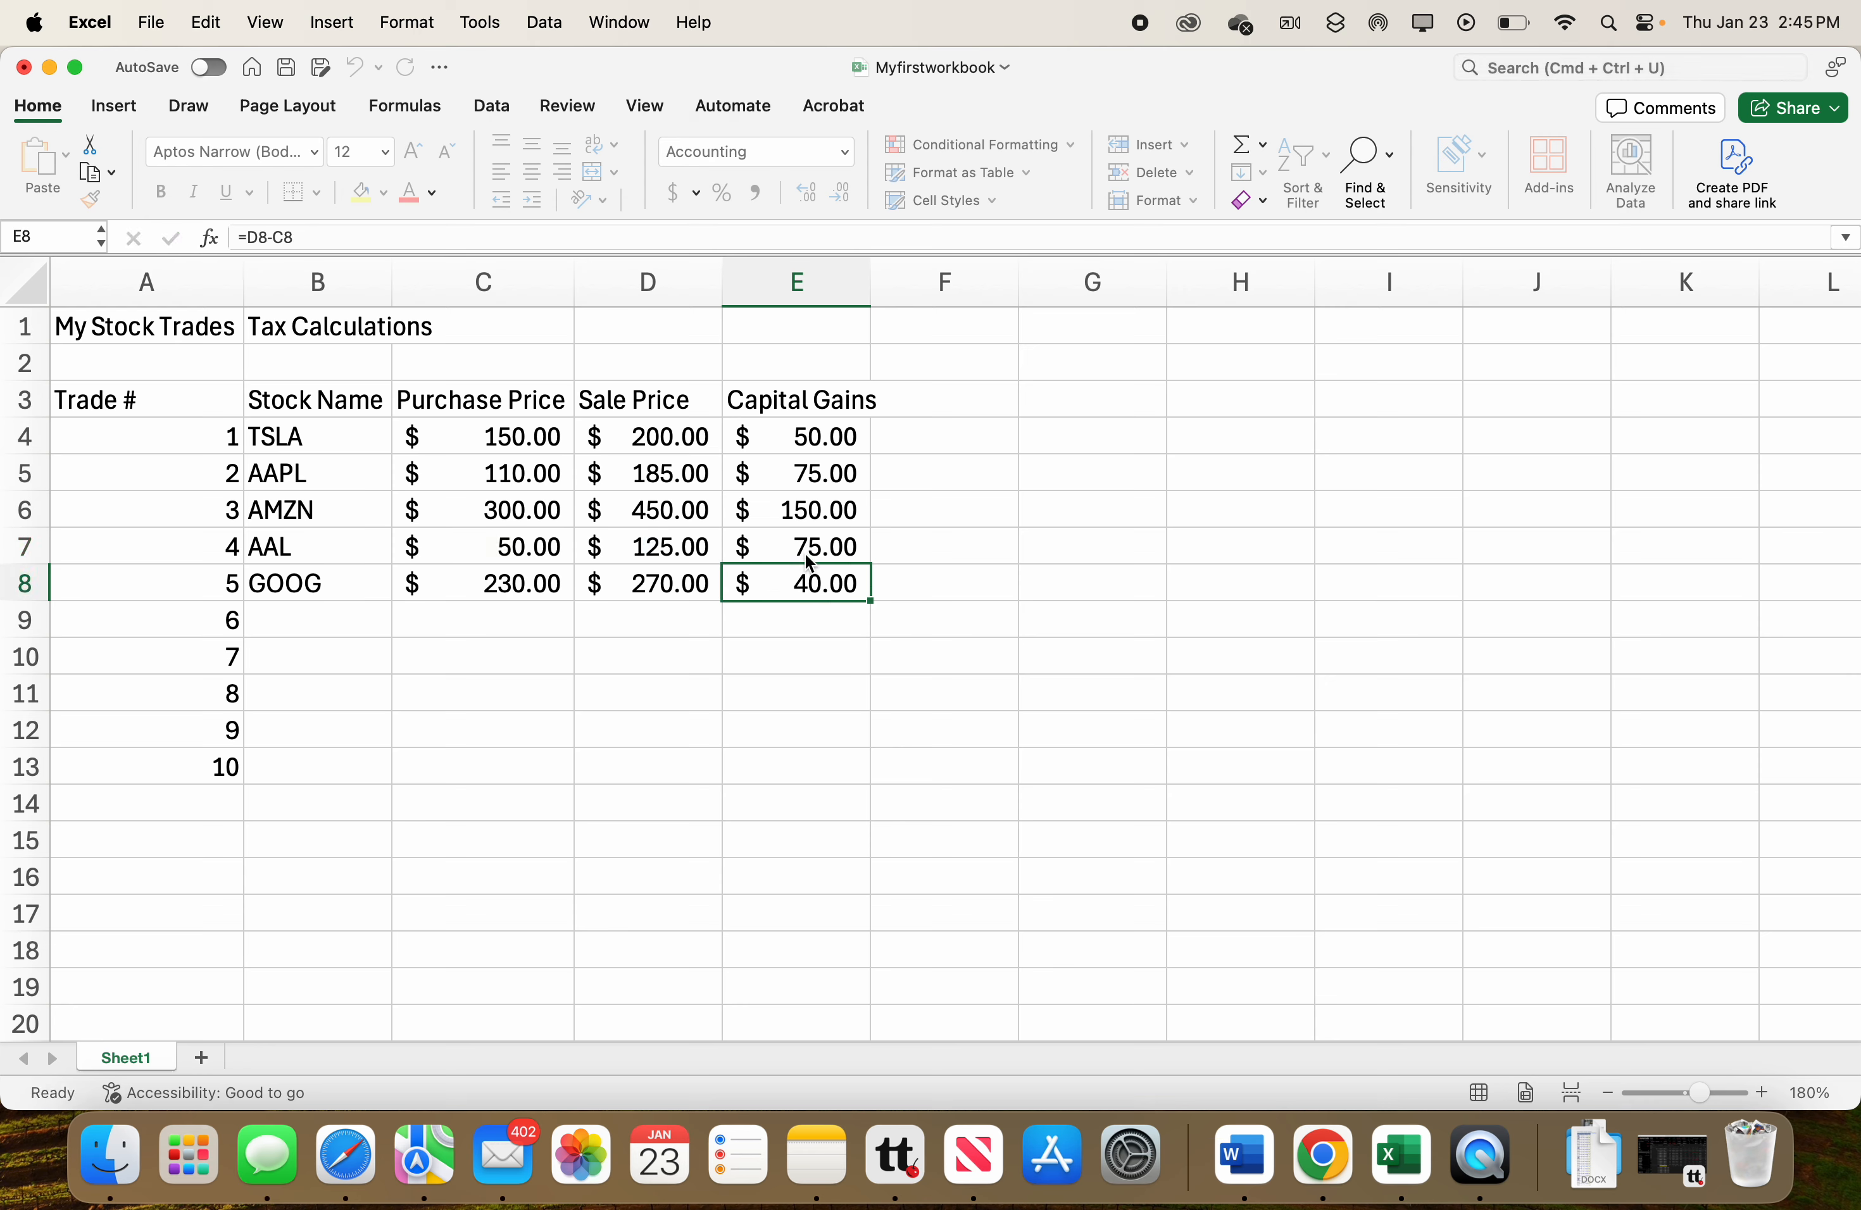
{"action": "left_click", "coordinate": [804, 582]}
{"action": "double_click", "coordinate": [803, 582]}
{"action": "key", "text": "Return"}
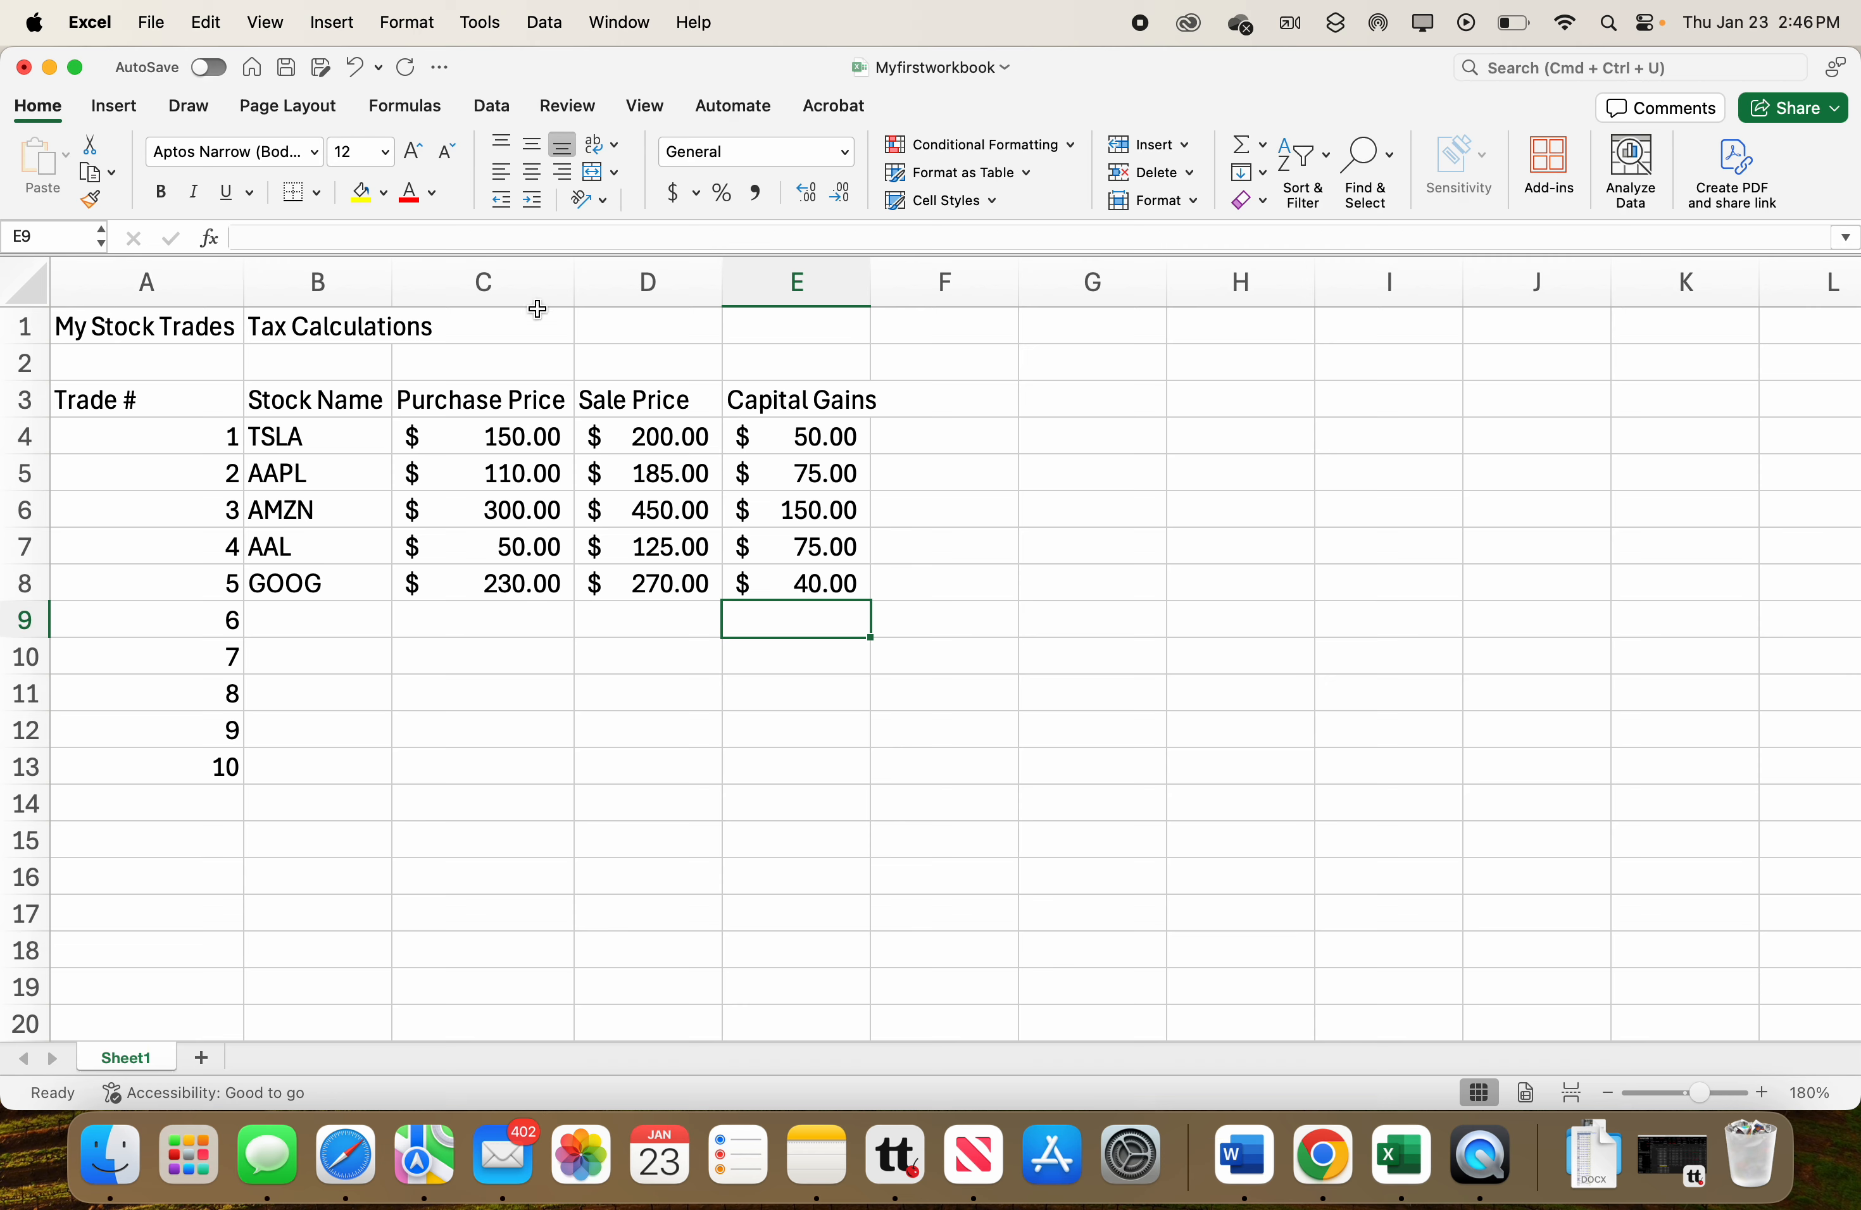
Insert a new empty column C before the Purchase Price column.
{"action": "left_click", "coordinate": [488, 283]}
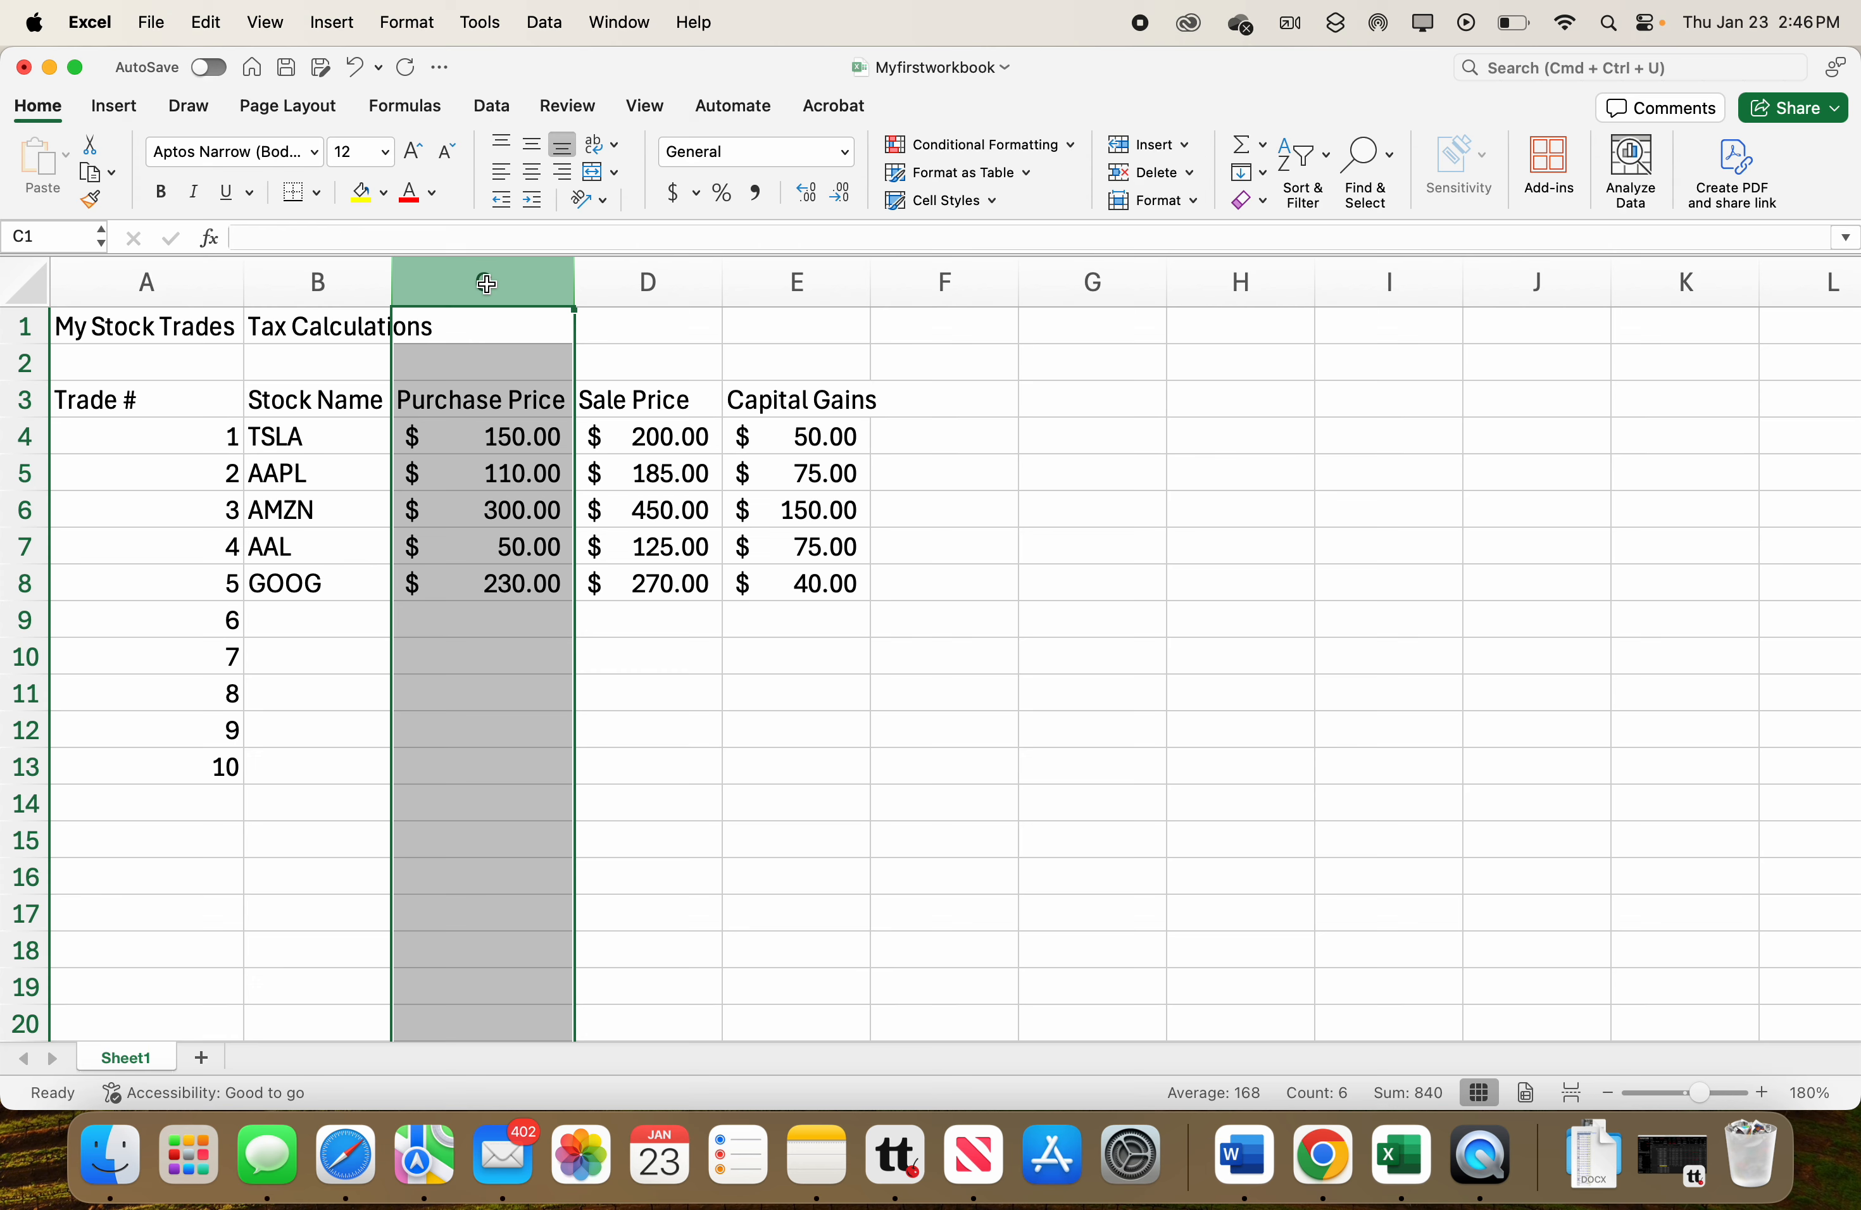
{"action": "right_click", "coordinate": [488, 284]}
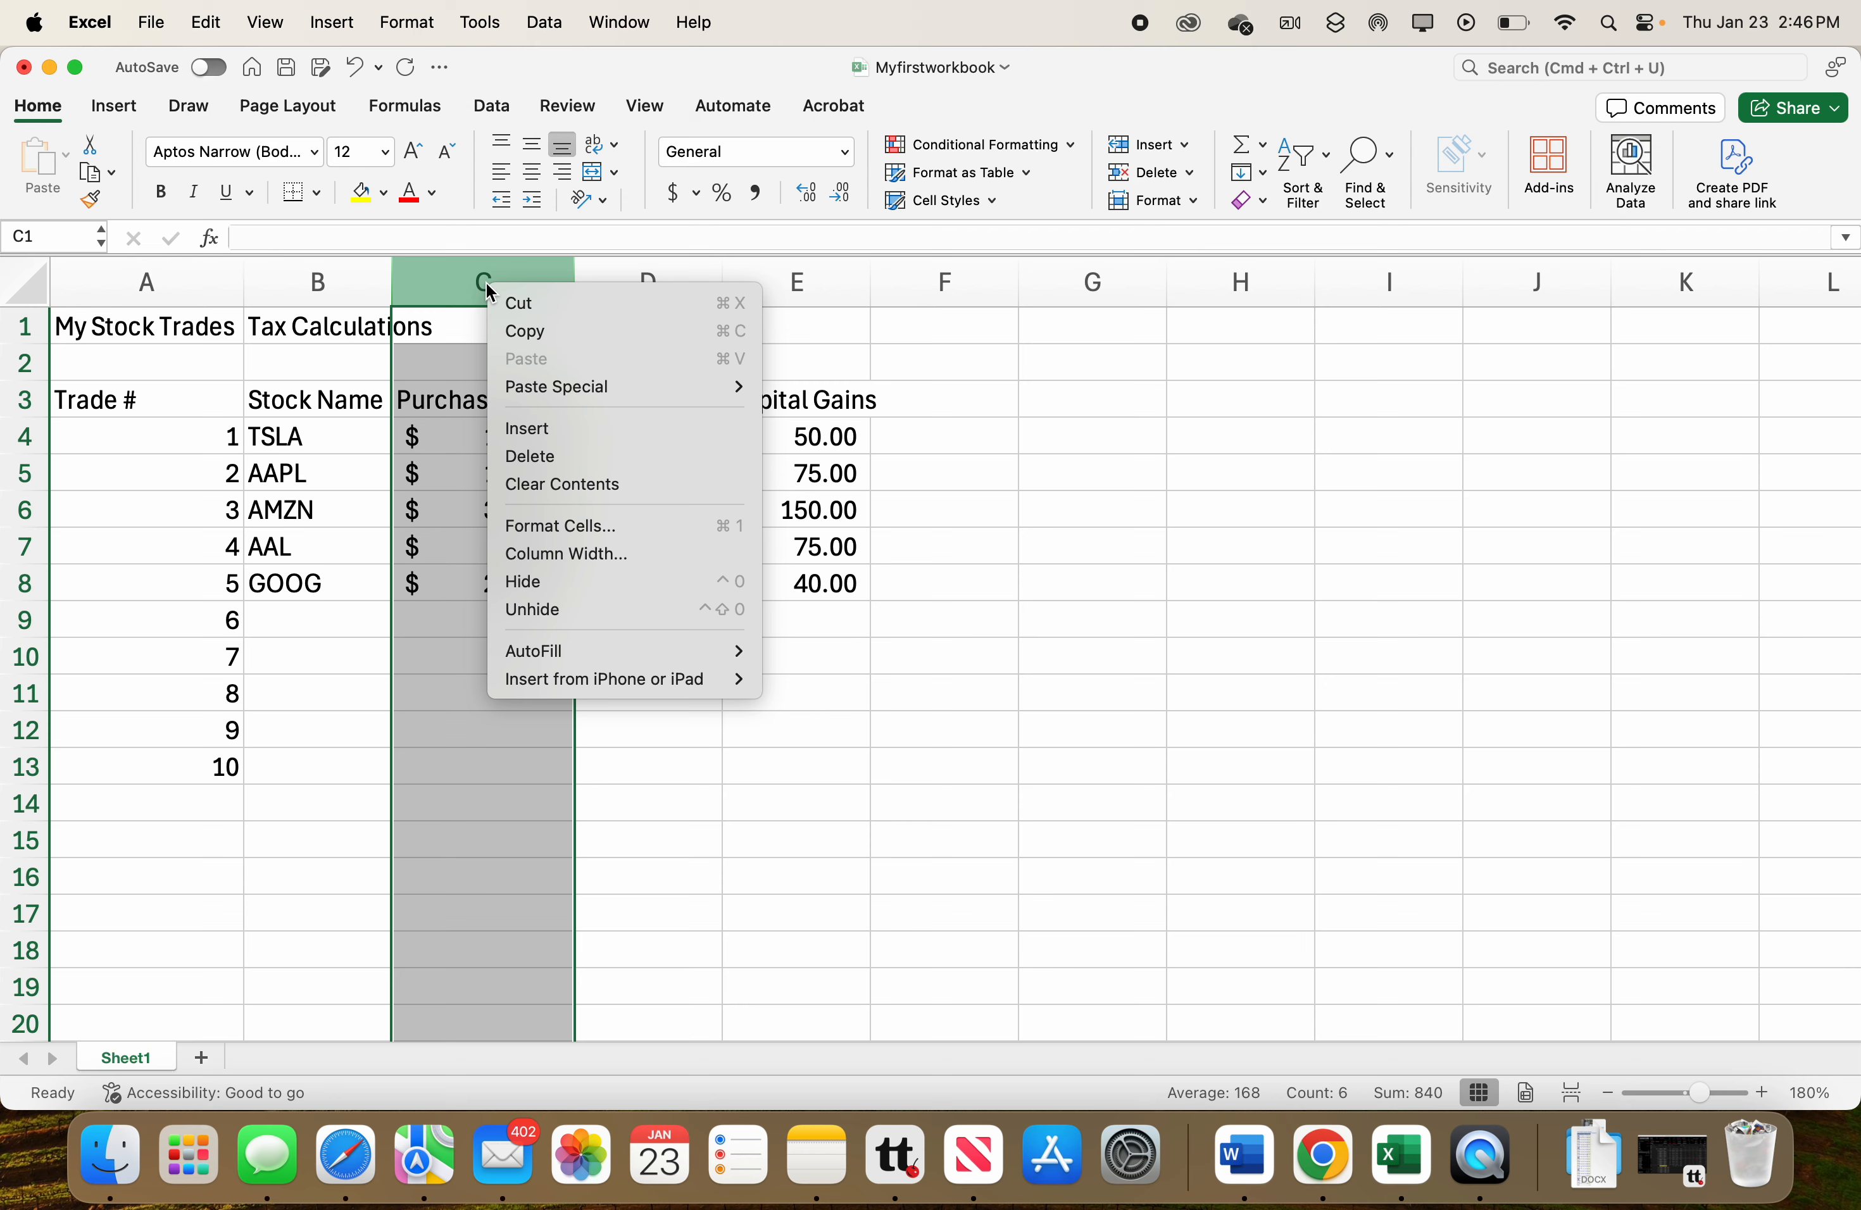
{"action": "left_click", "coordinate": [553, 430]}
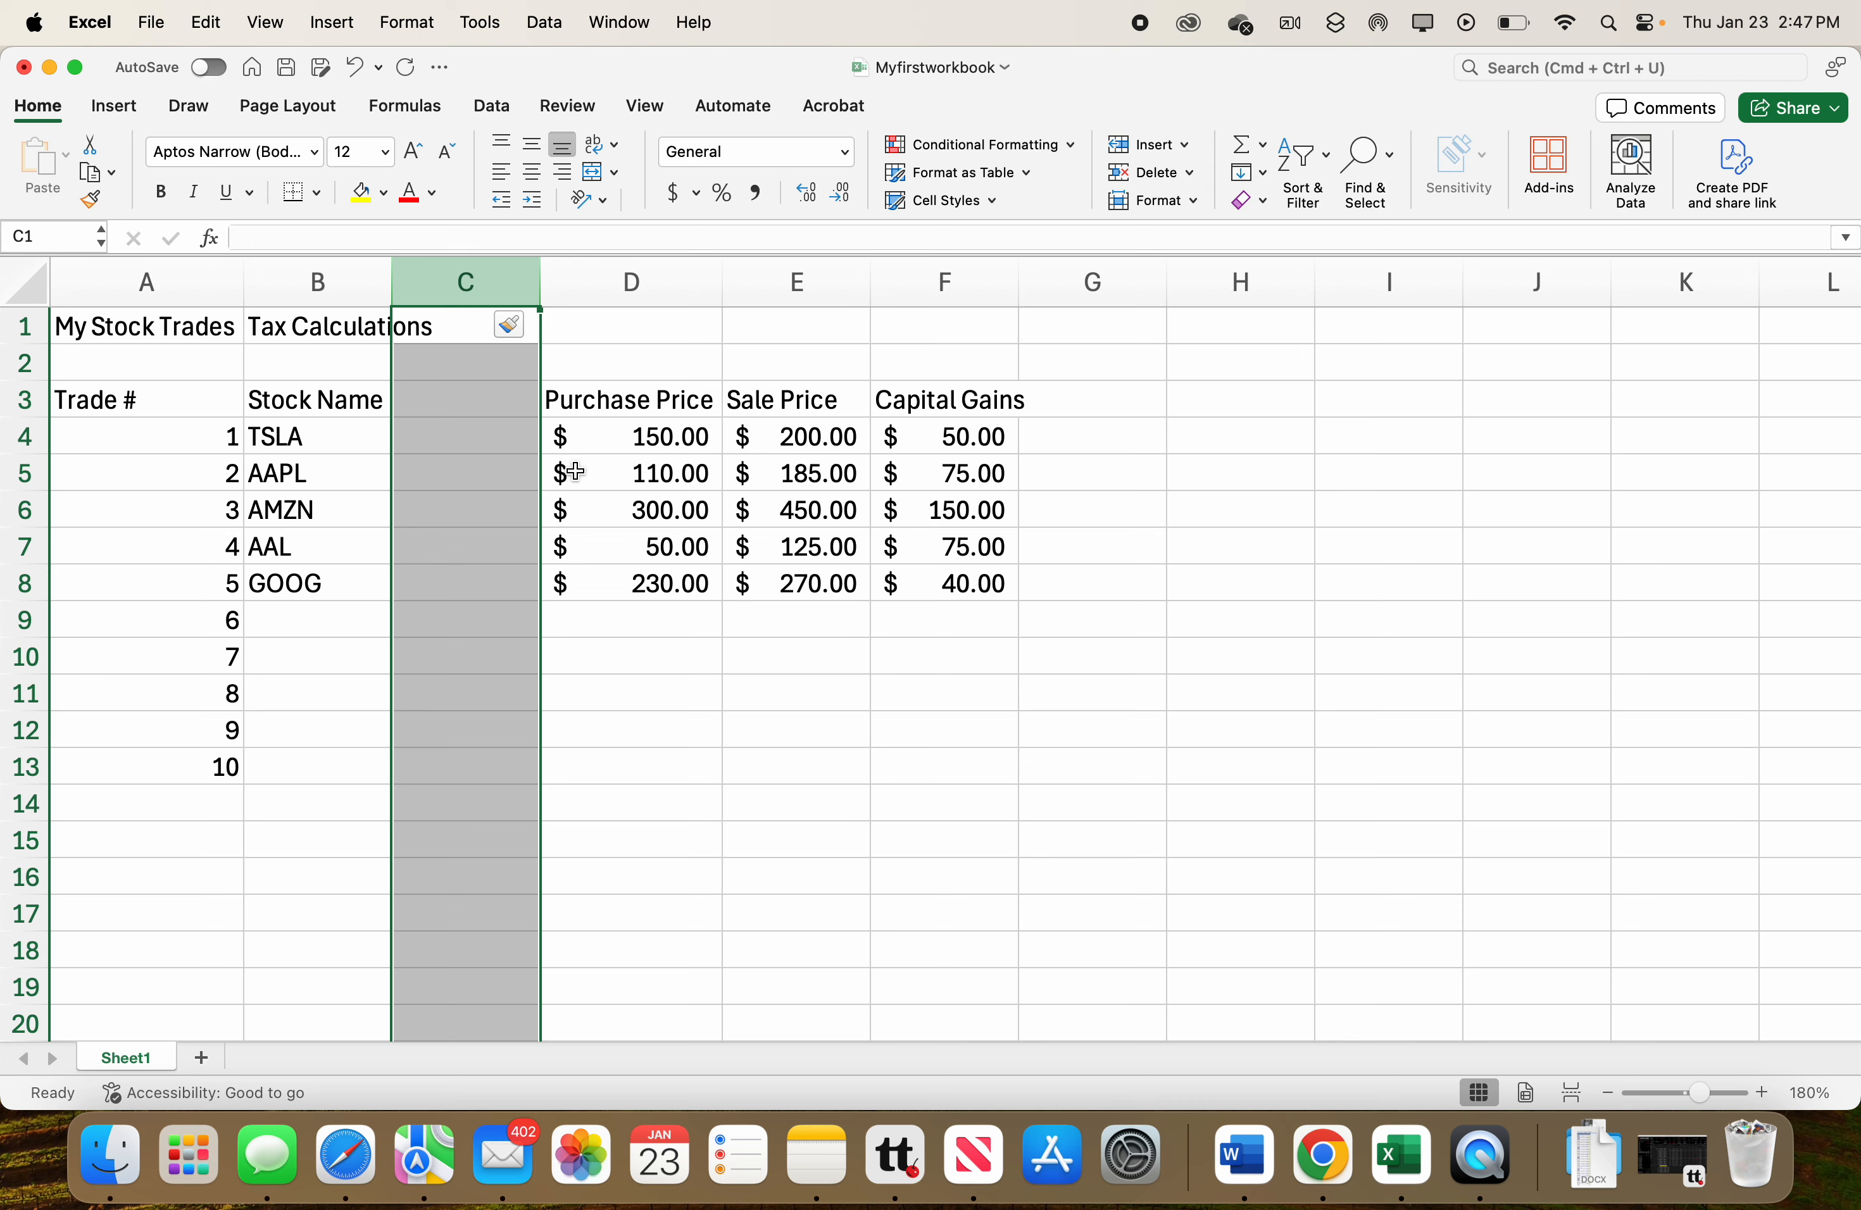
{"action": "double_click", "coordinate": [958, 445]}
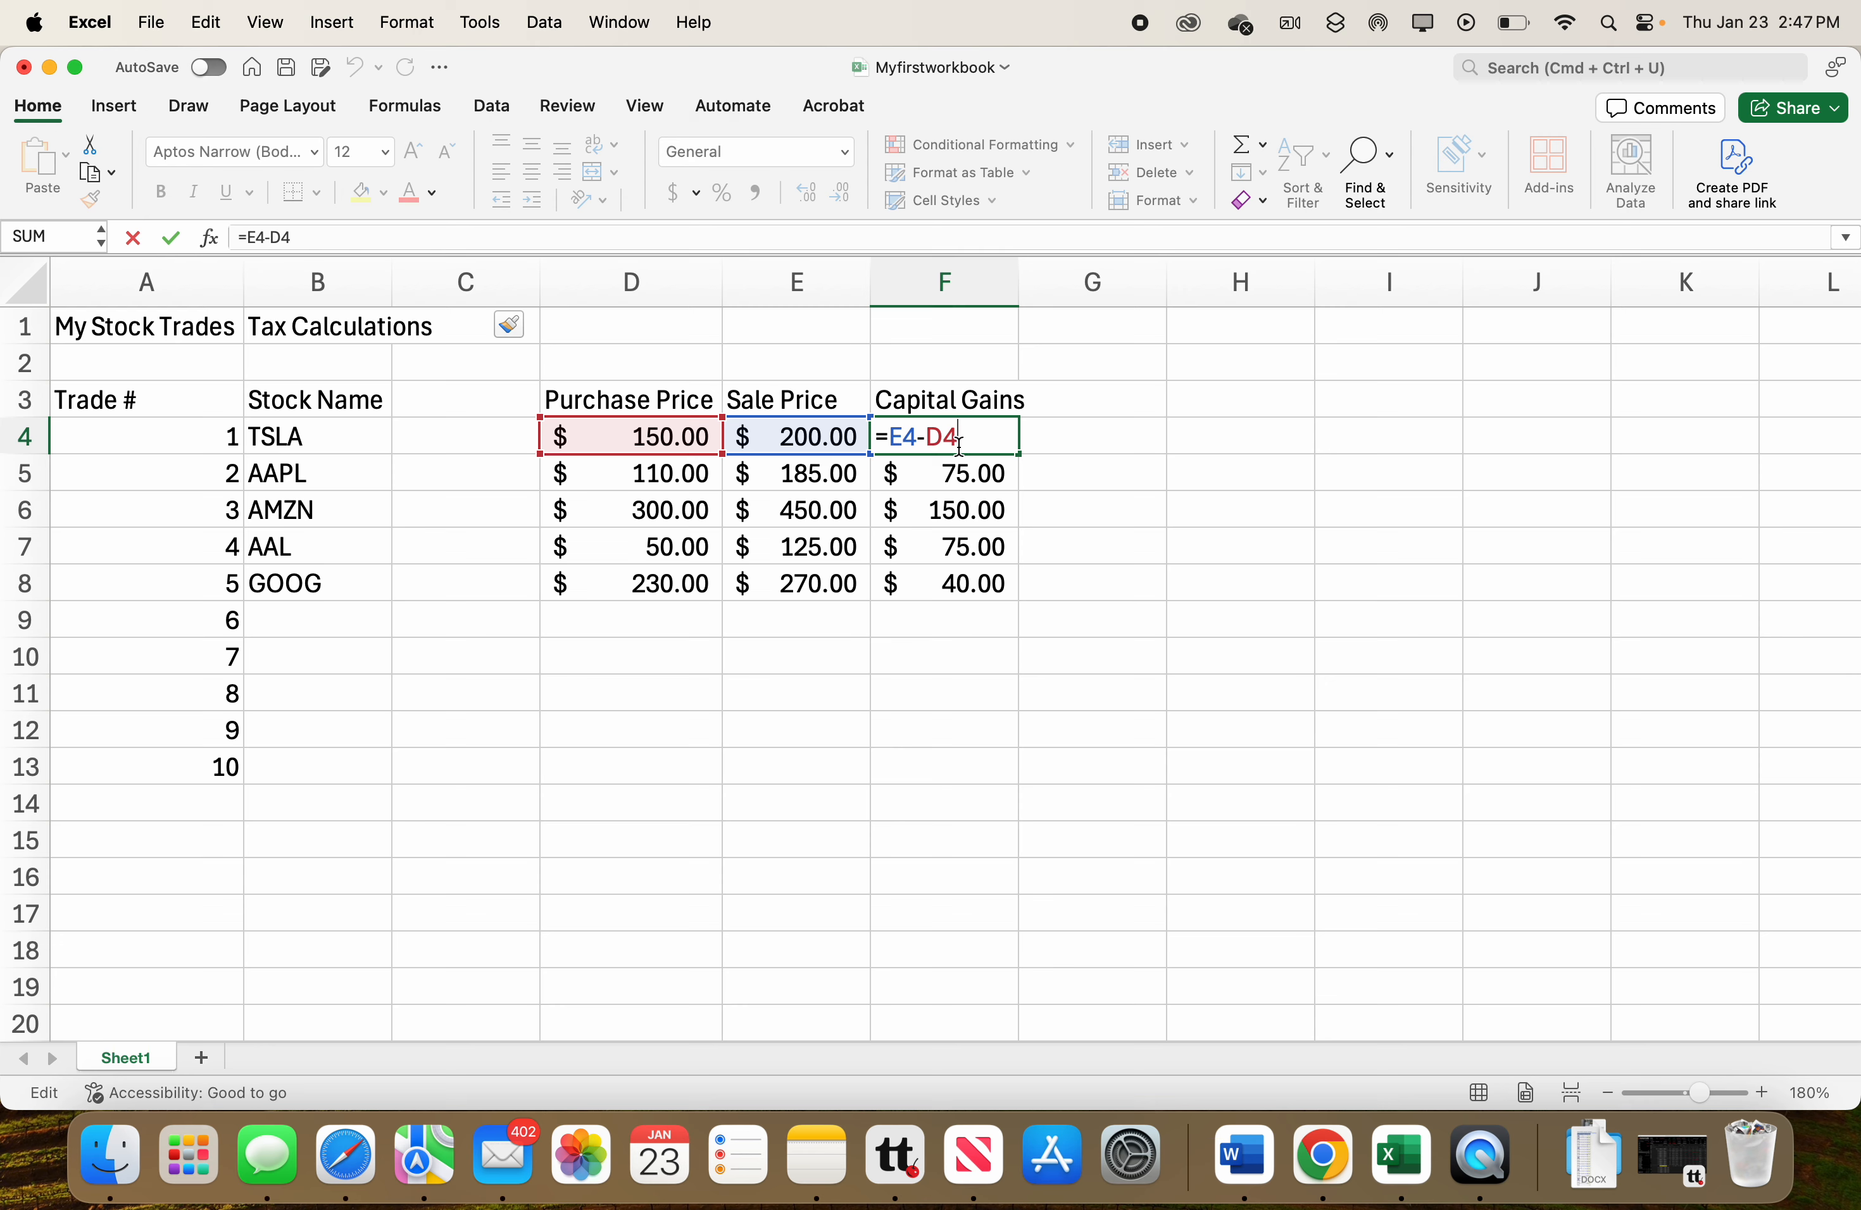
Label the new column's header cell C3 as Quantity.
{"action": "left_click", "coordinate": [469, 399]}
{"action": "type", "text": "Quantity"}
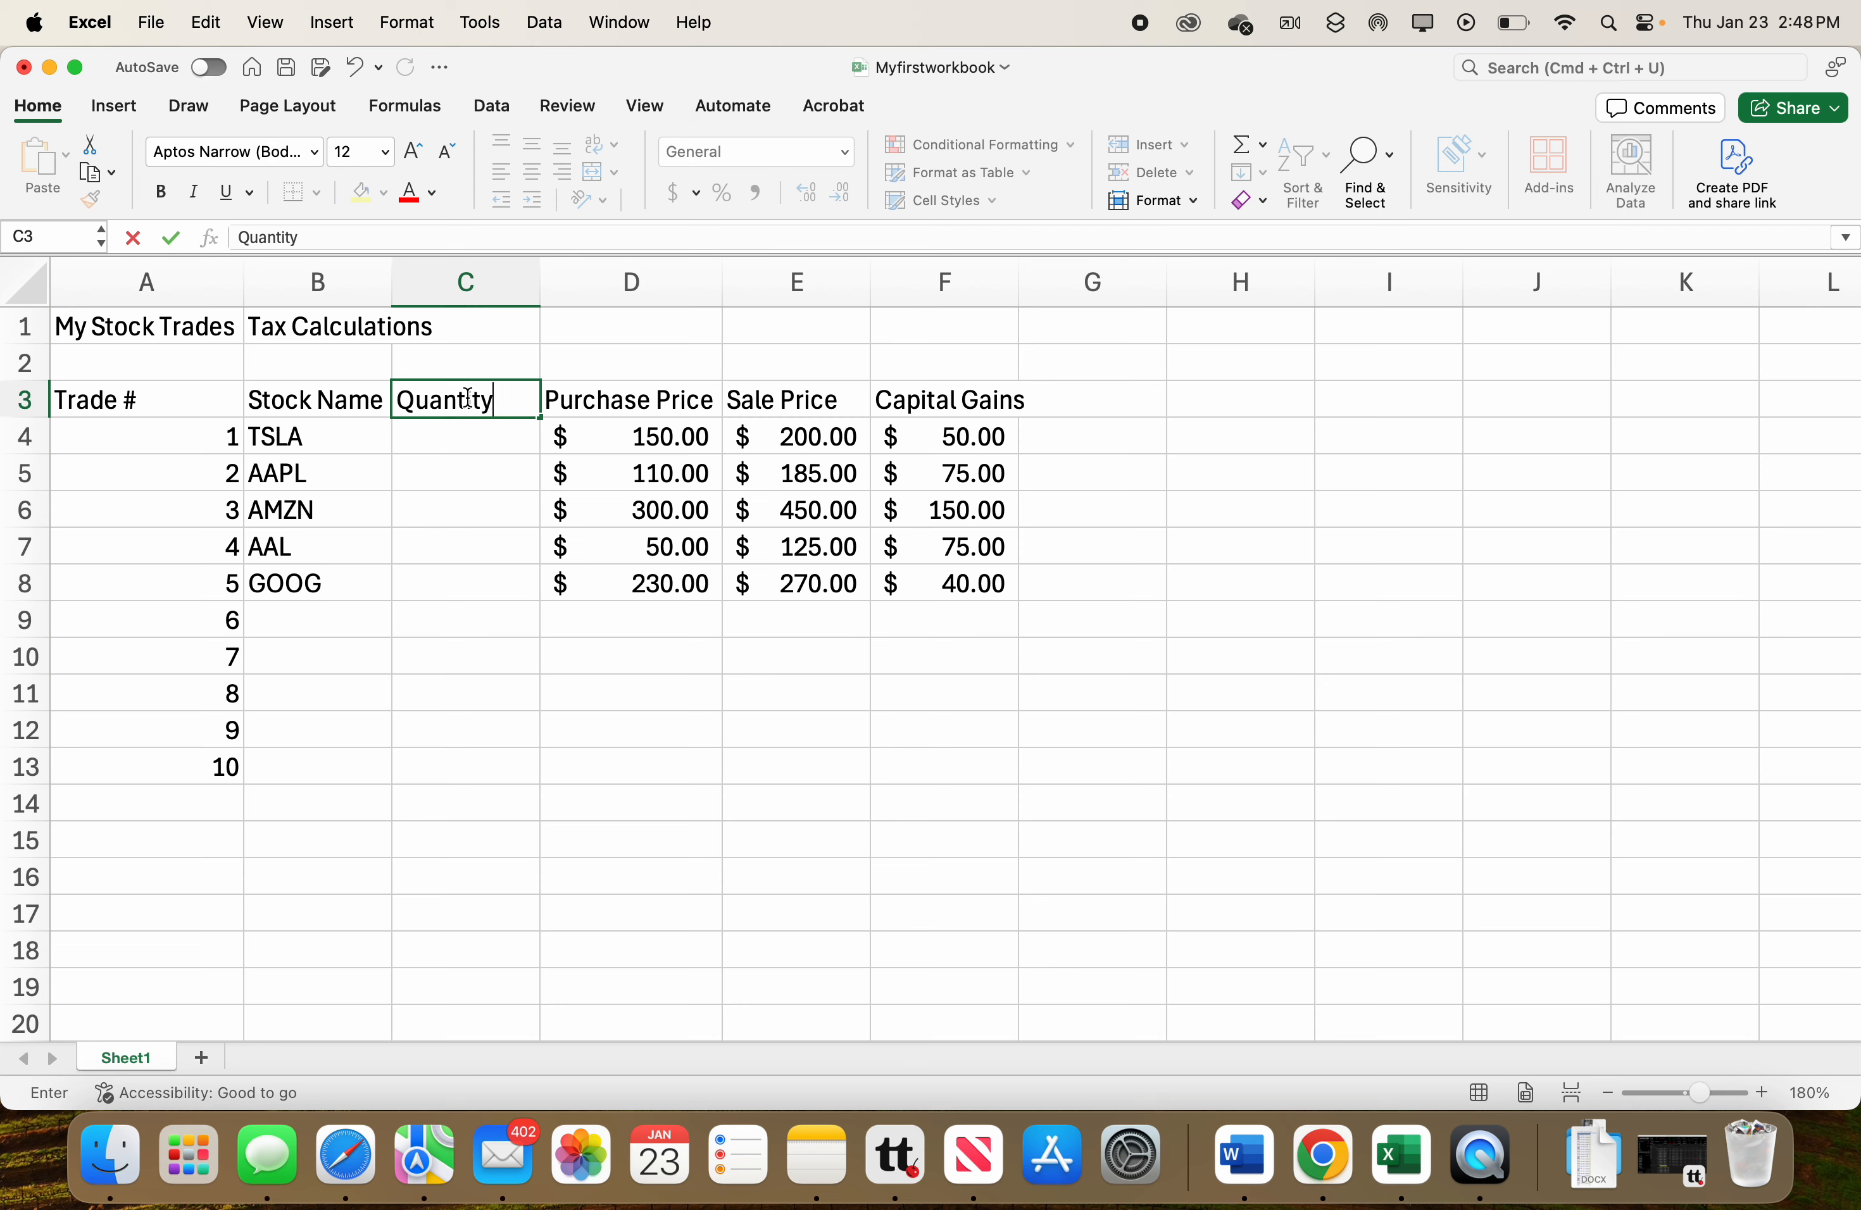
{"action": "left_click", "coordinate": [461, 446]}
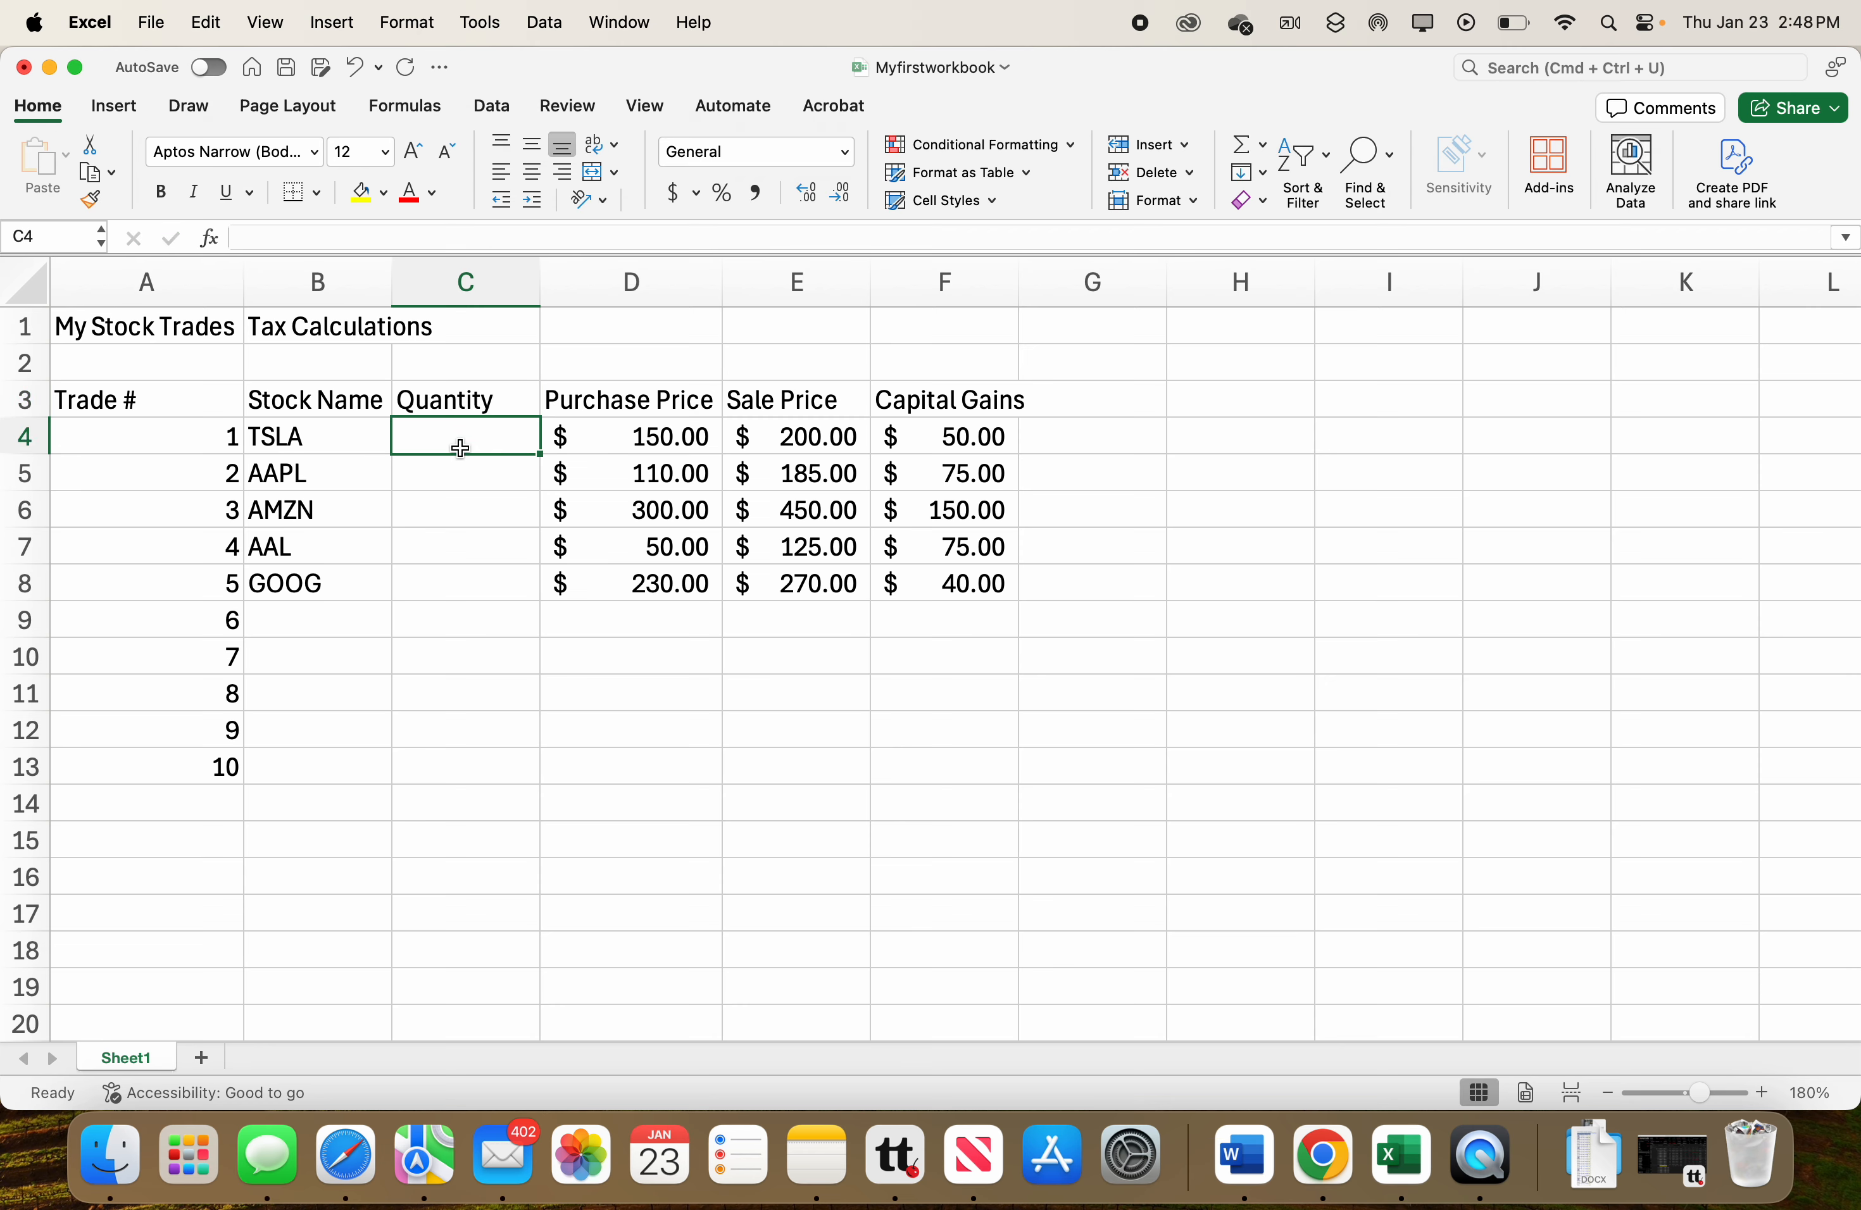
Enter quantities 15, 60, 25, 19 and 45 for the five trades in the Quantity column.
{"action": "type", "text": "15"}
{"action": "key", "text": "Return"}
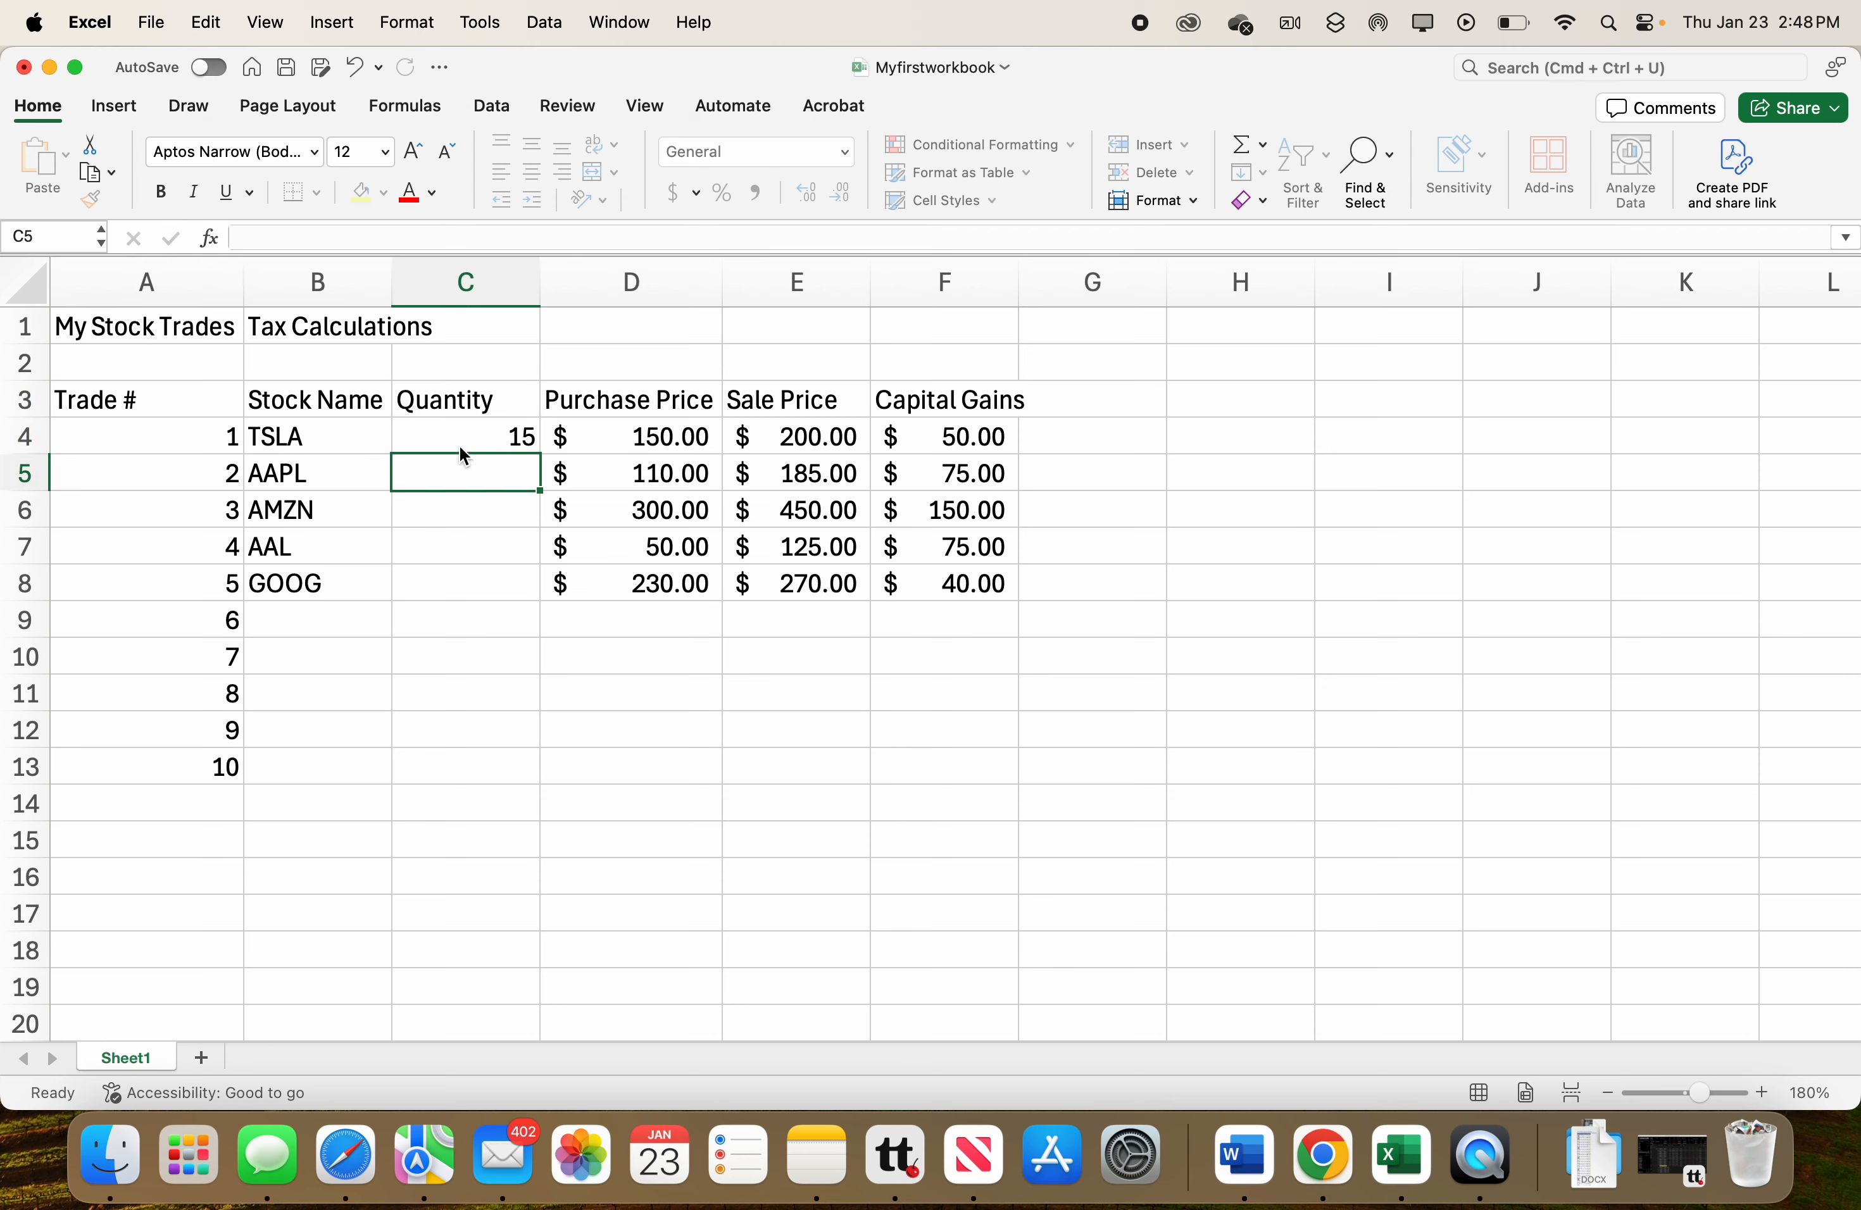
{"action": "type", "text": "60"}
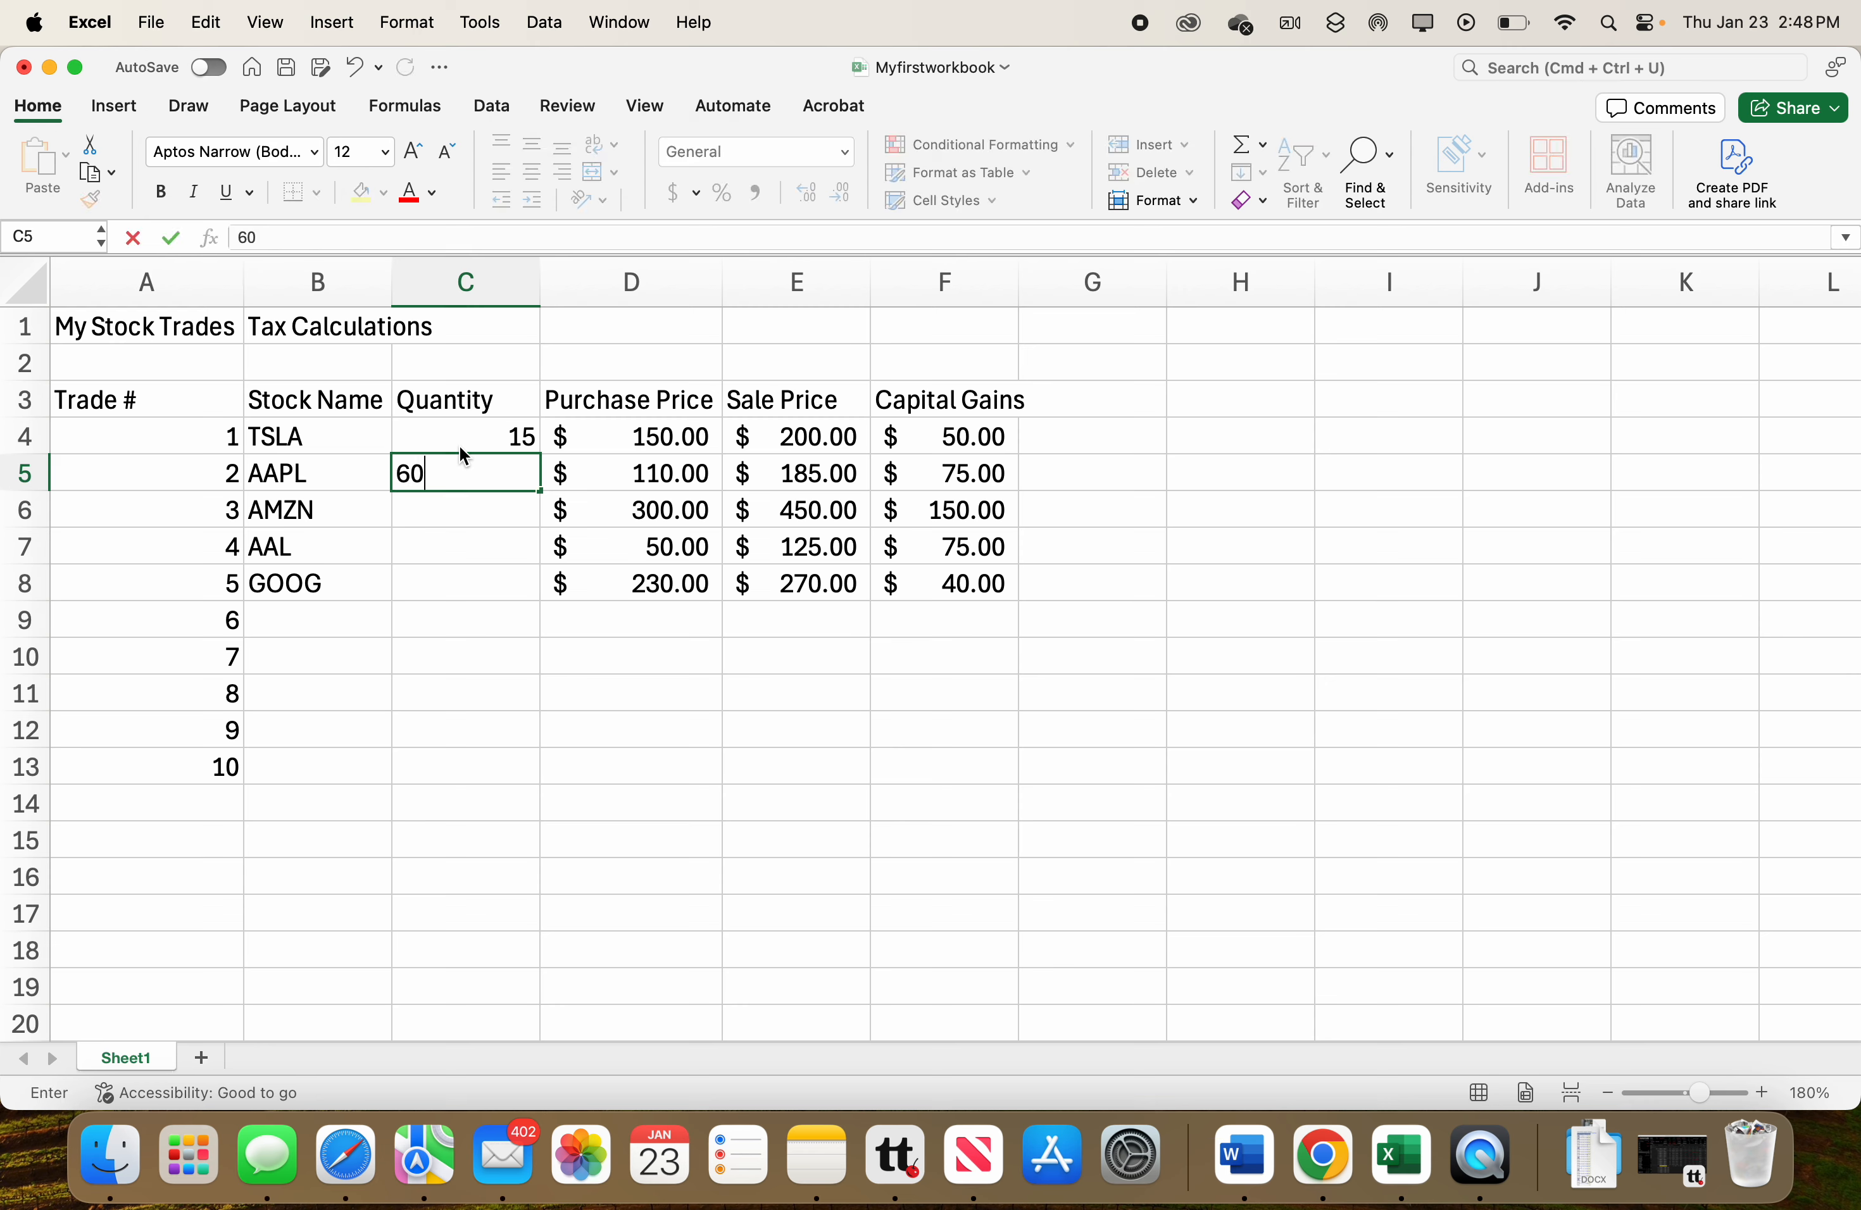
{"action": "key", "text": "Return"}
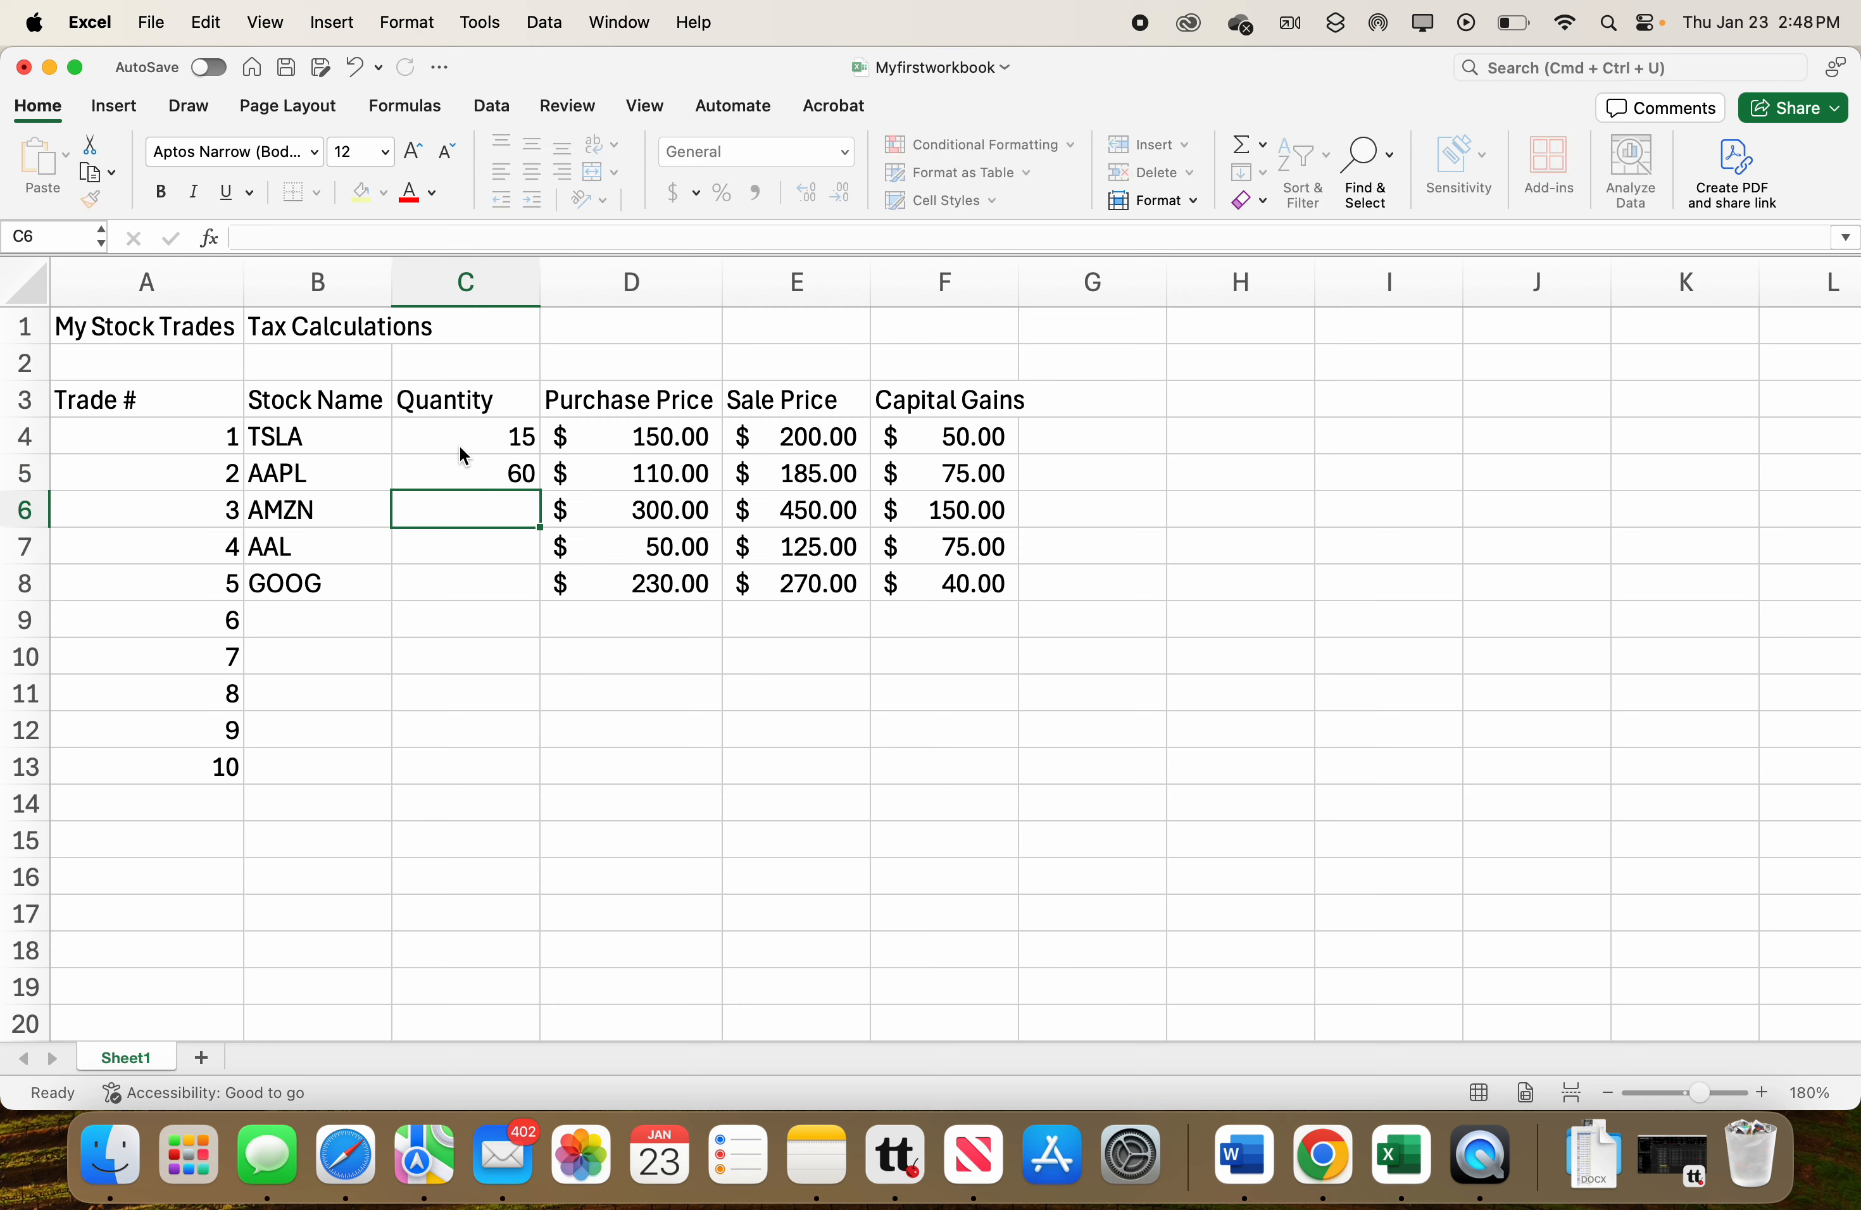
{"action": "type", "text": "25"}
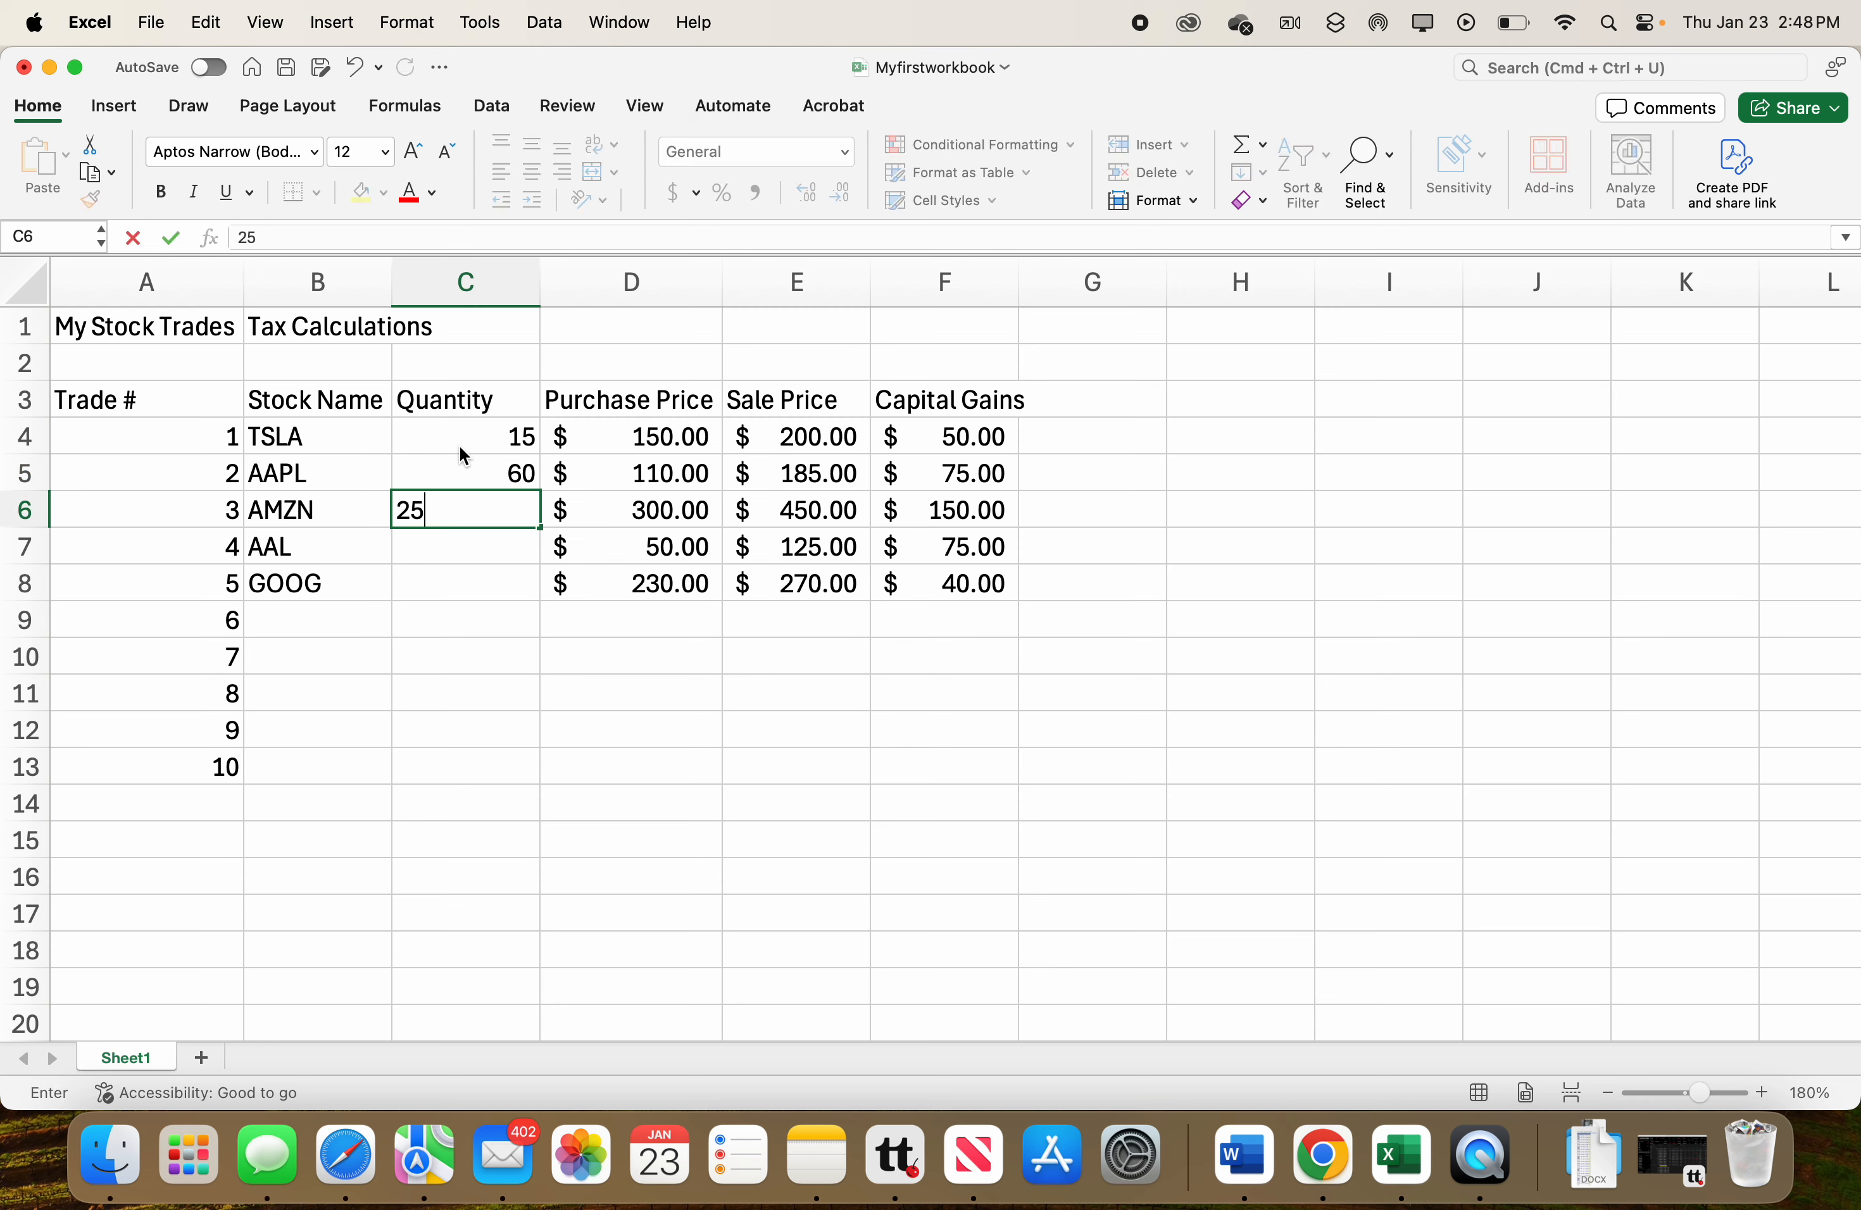
{"action": "key", "text": "Return"}
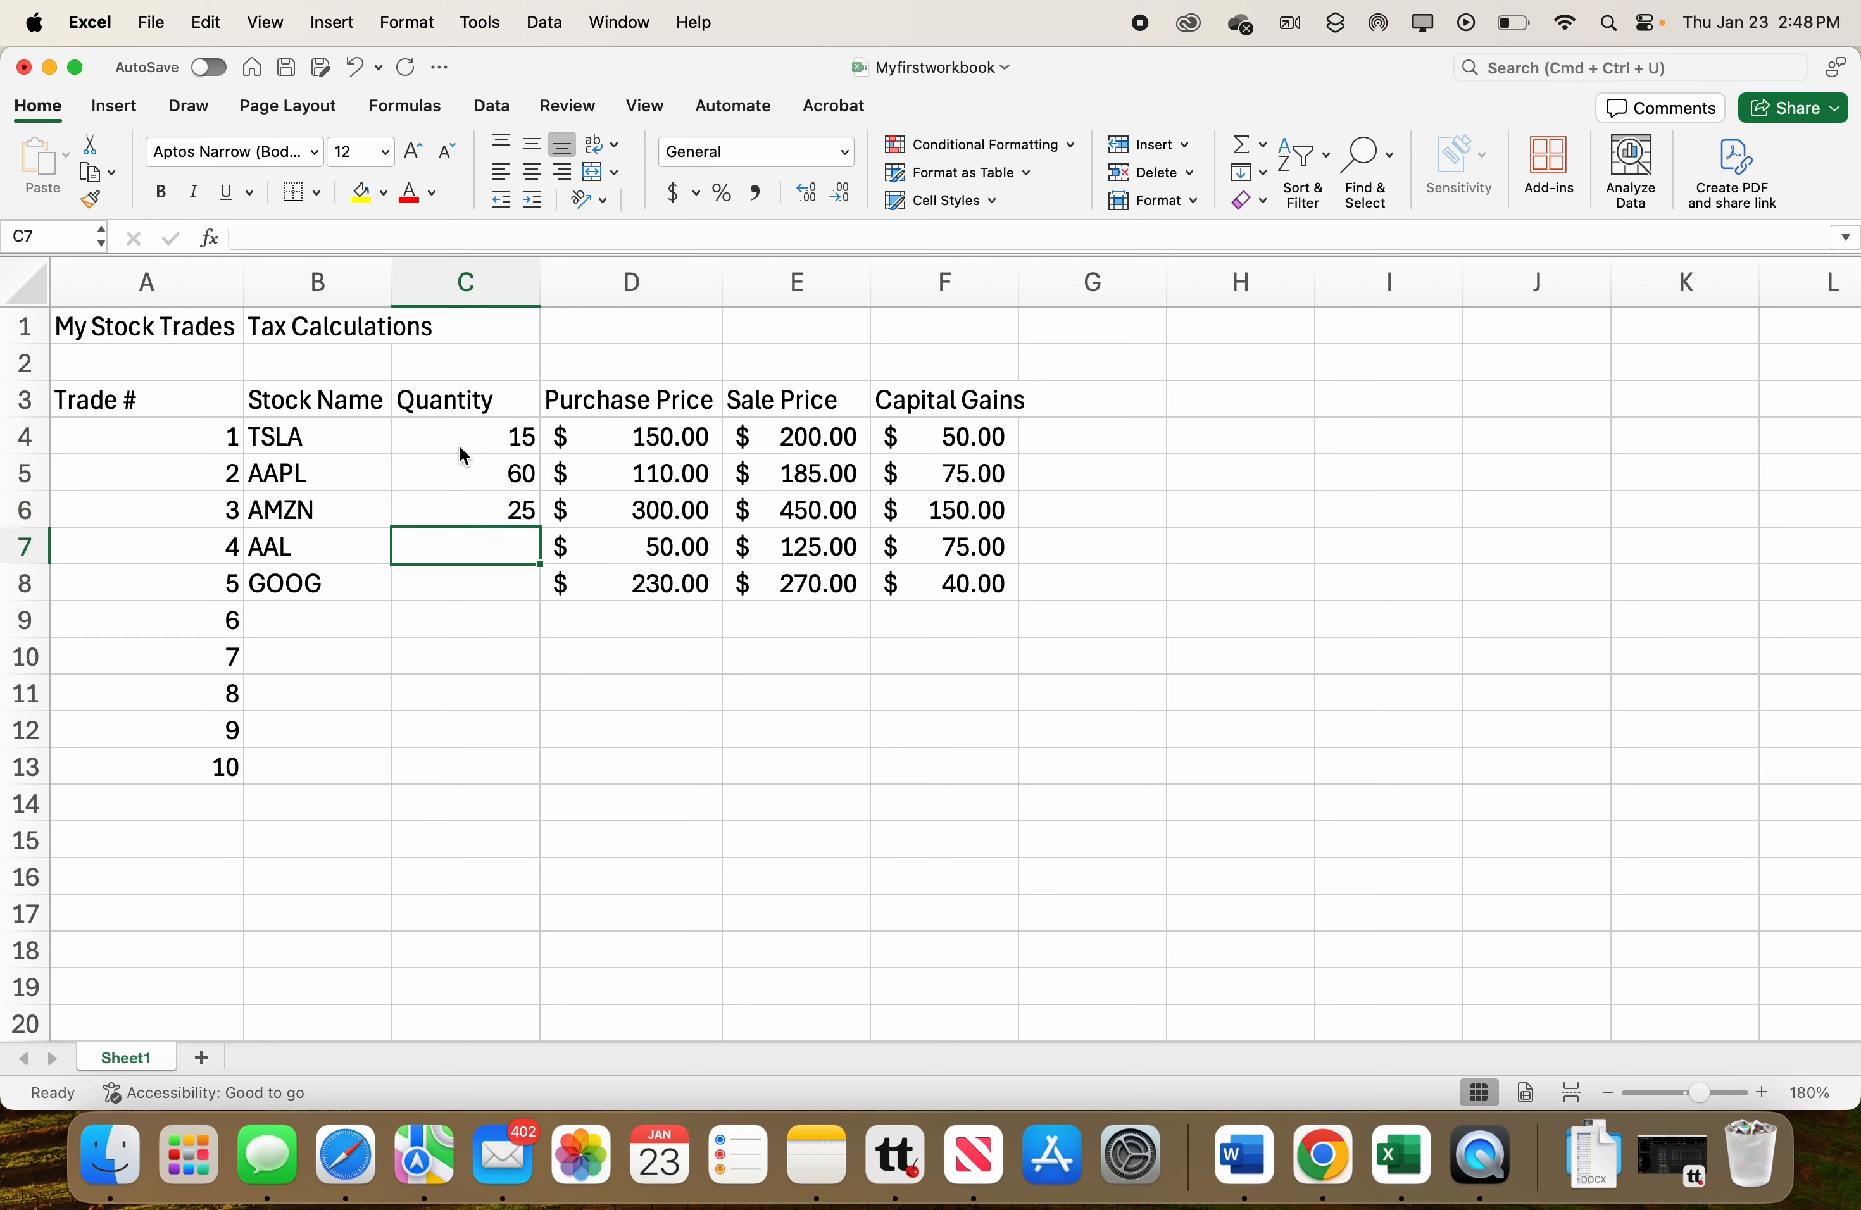
{"action": "type", "text": "19"}
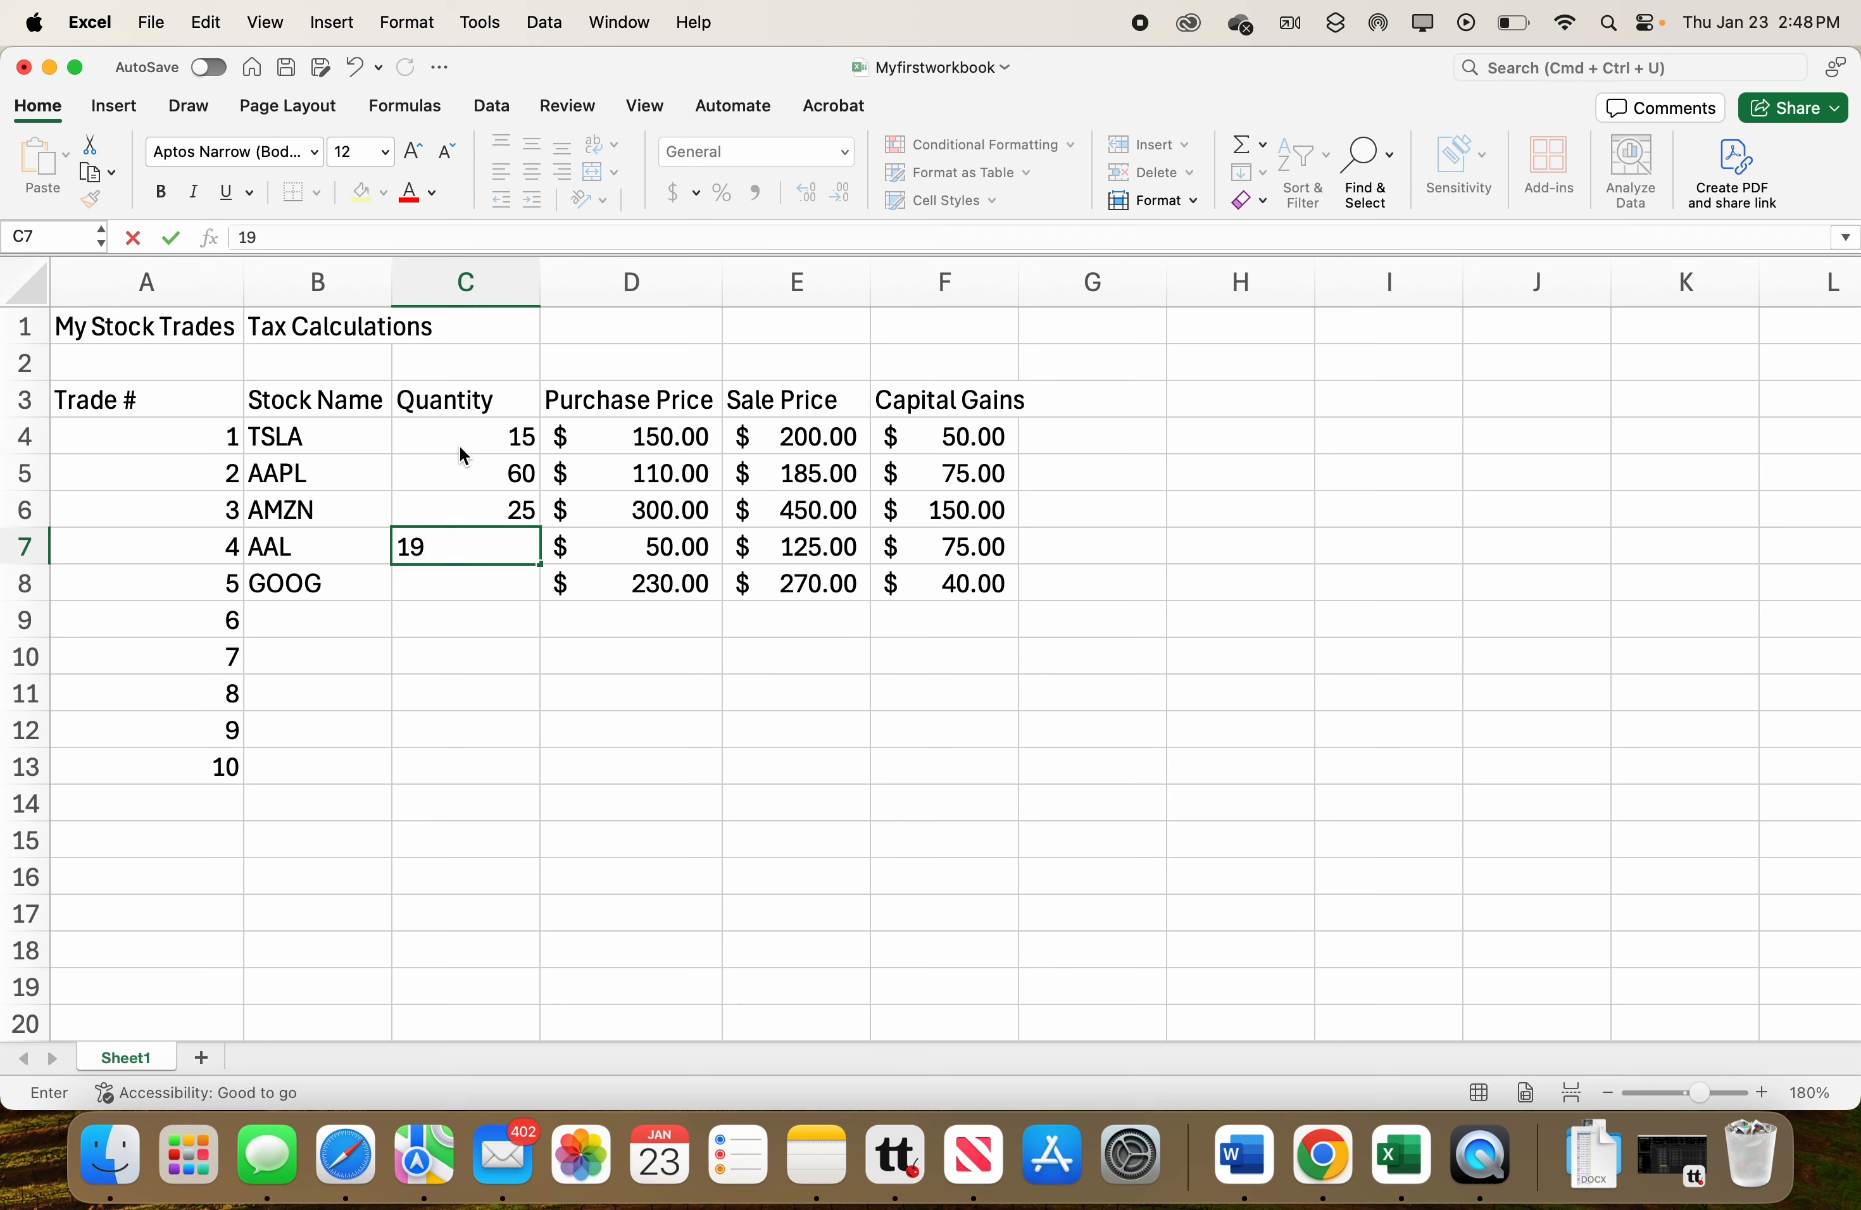
{"action": "key", "text": "Return"}
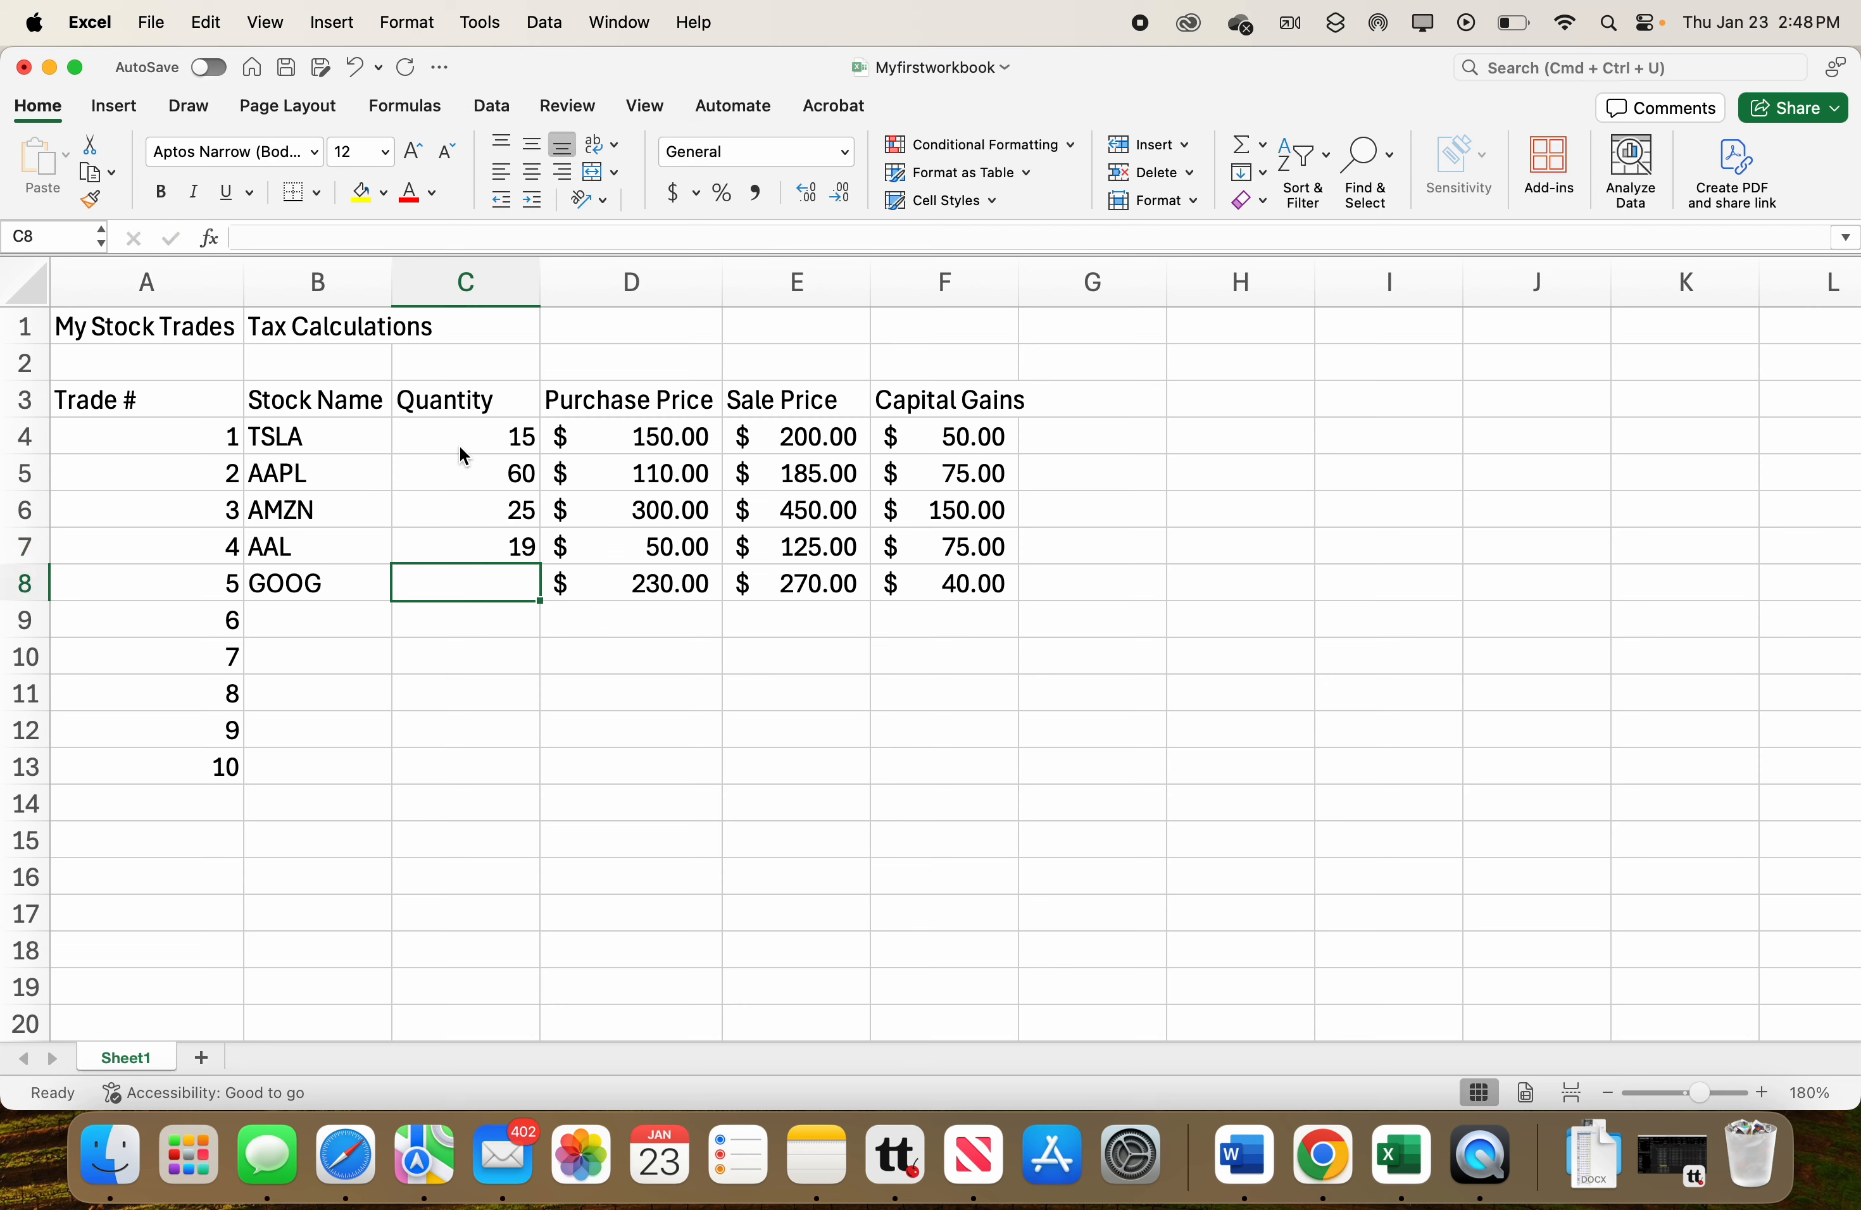
{"action": "type", "text": "45"}
{"action": "key", "text": "Return"}
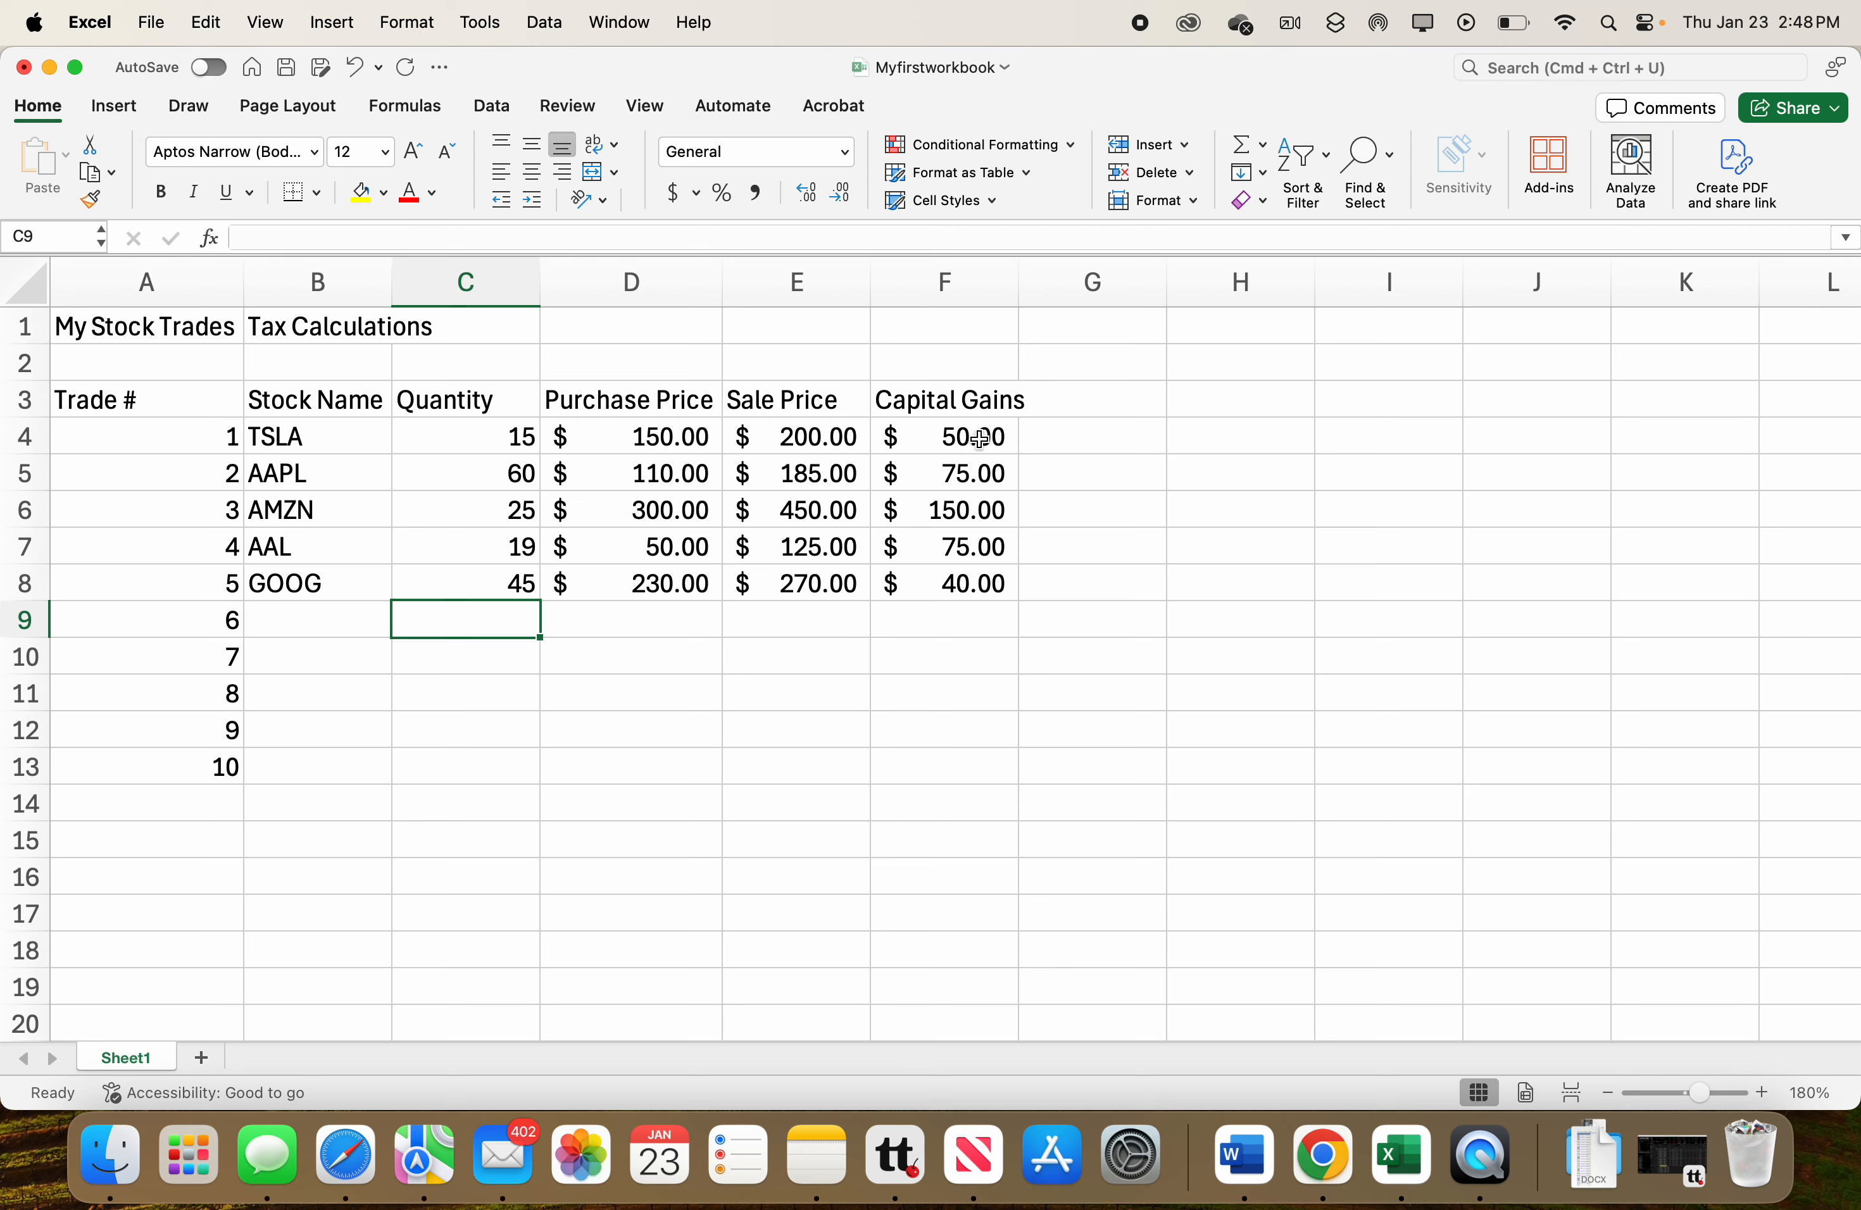
Edit the TSLA capital gains formula in F4 to =(E4-D4)*C4 so it multiplies by quantity.
{"action": "double_click", "coordinate": [979, 439]}
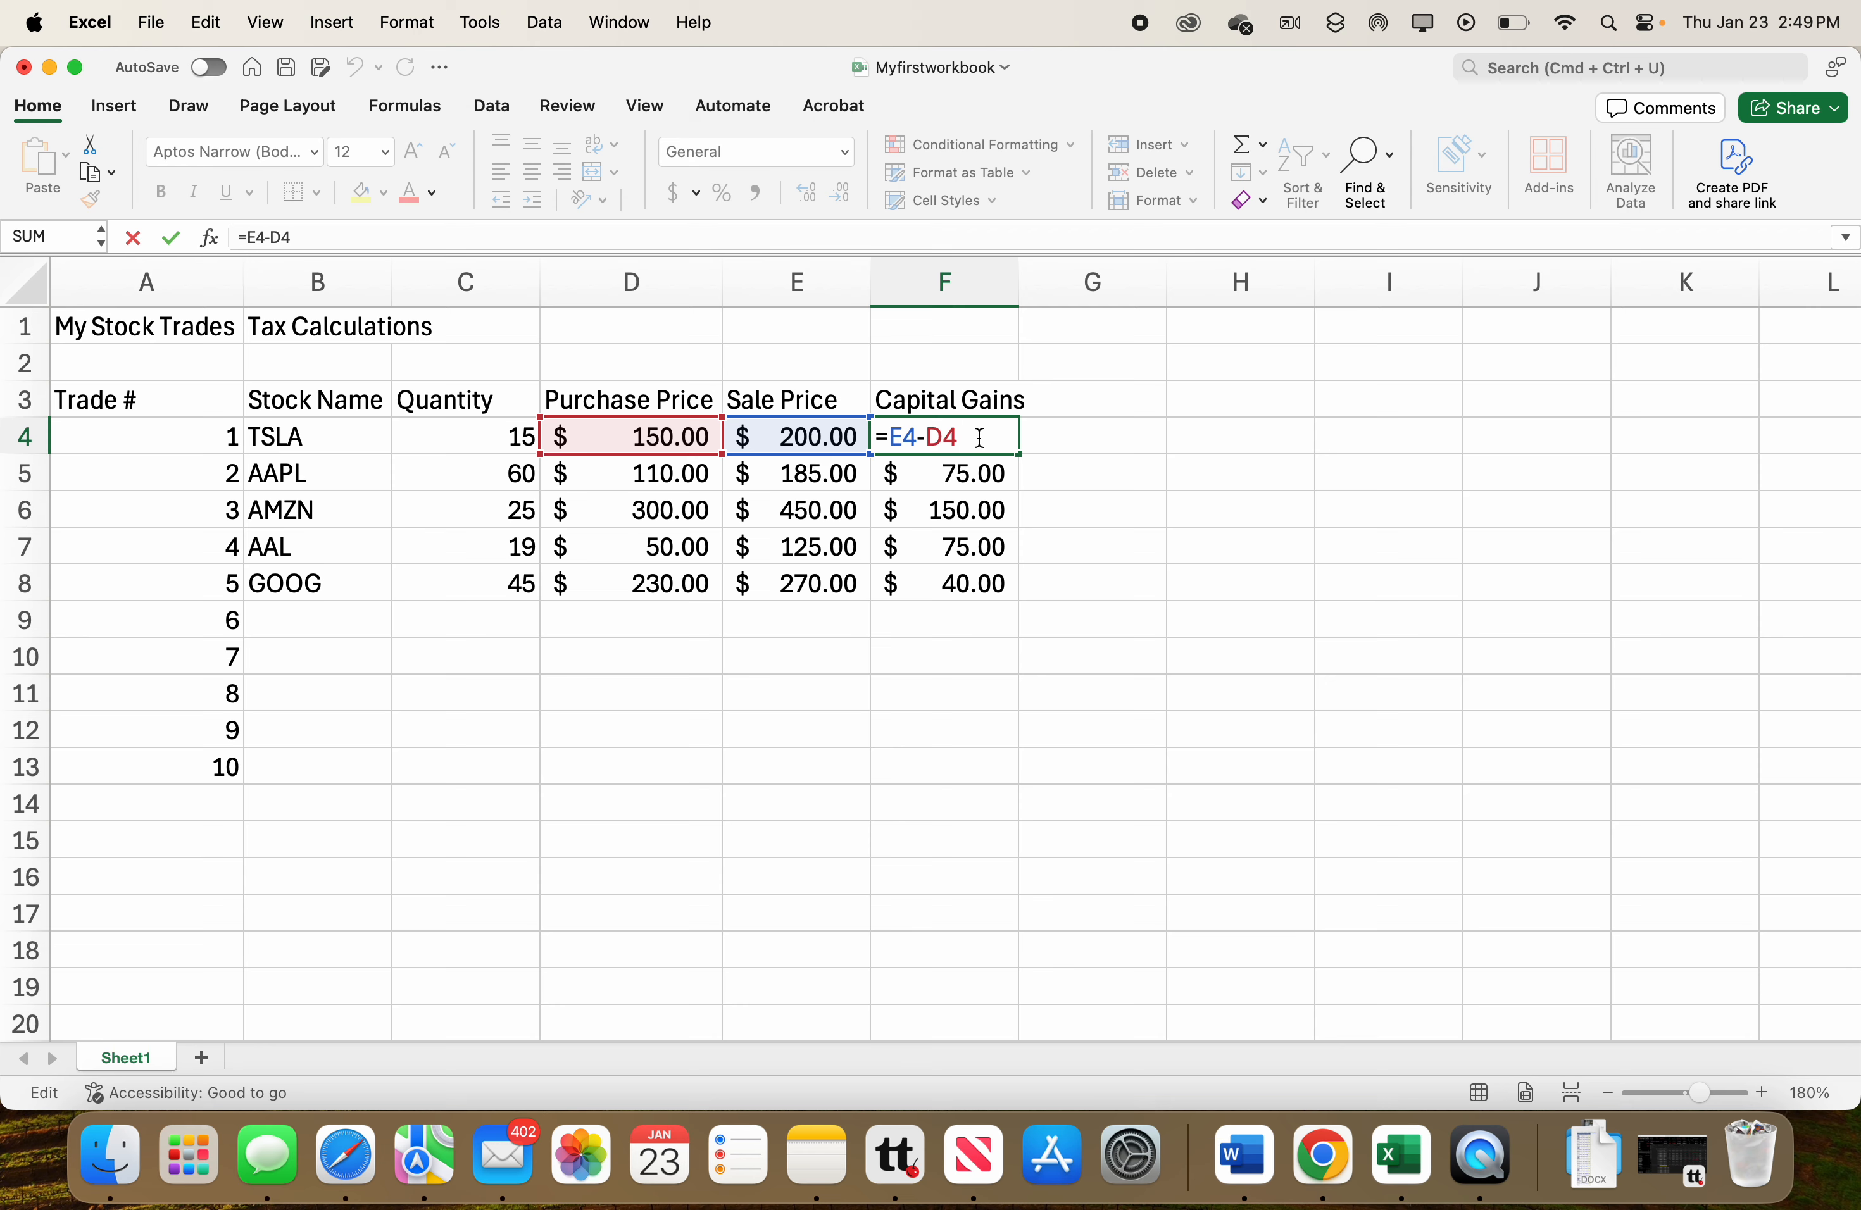
{"action": "type", "text": "*"}
{"action": "left_click", "coordinate": [516, 437]}
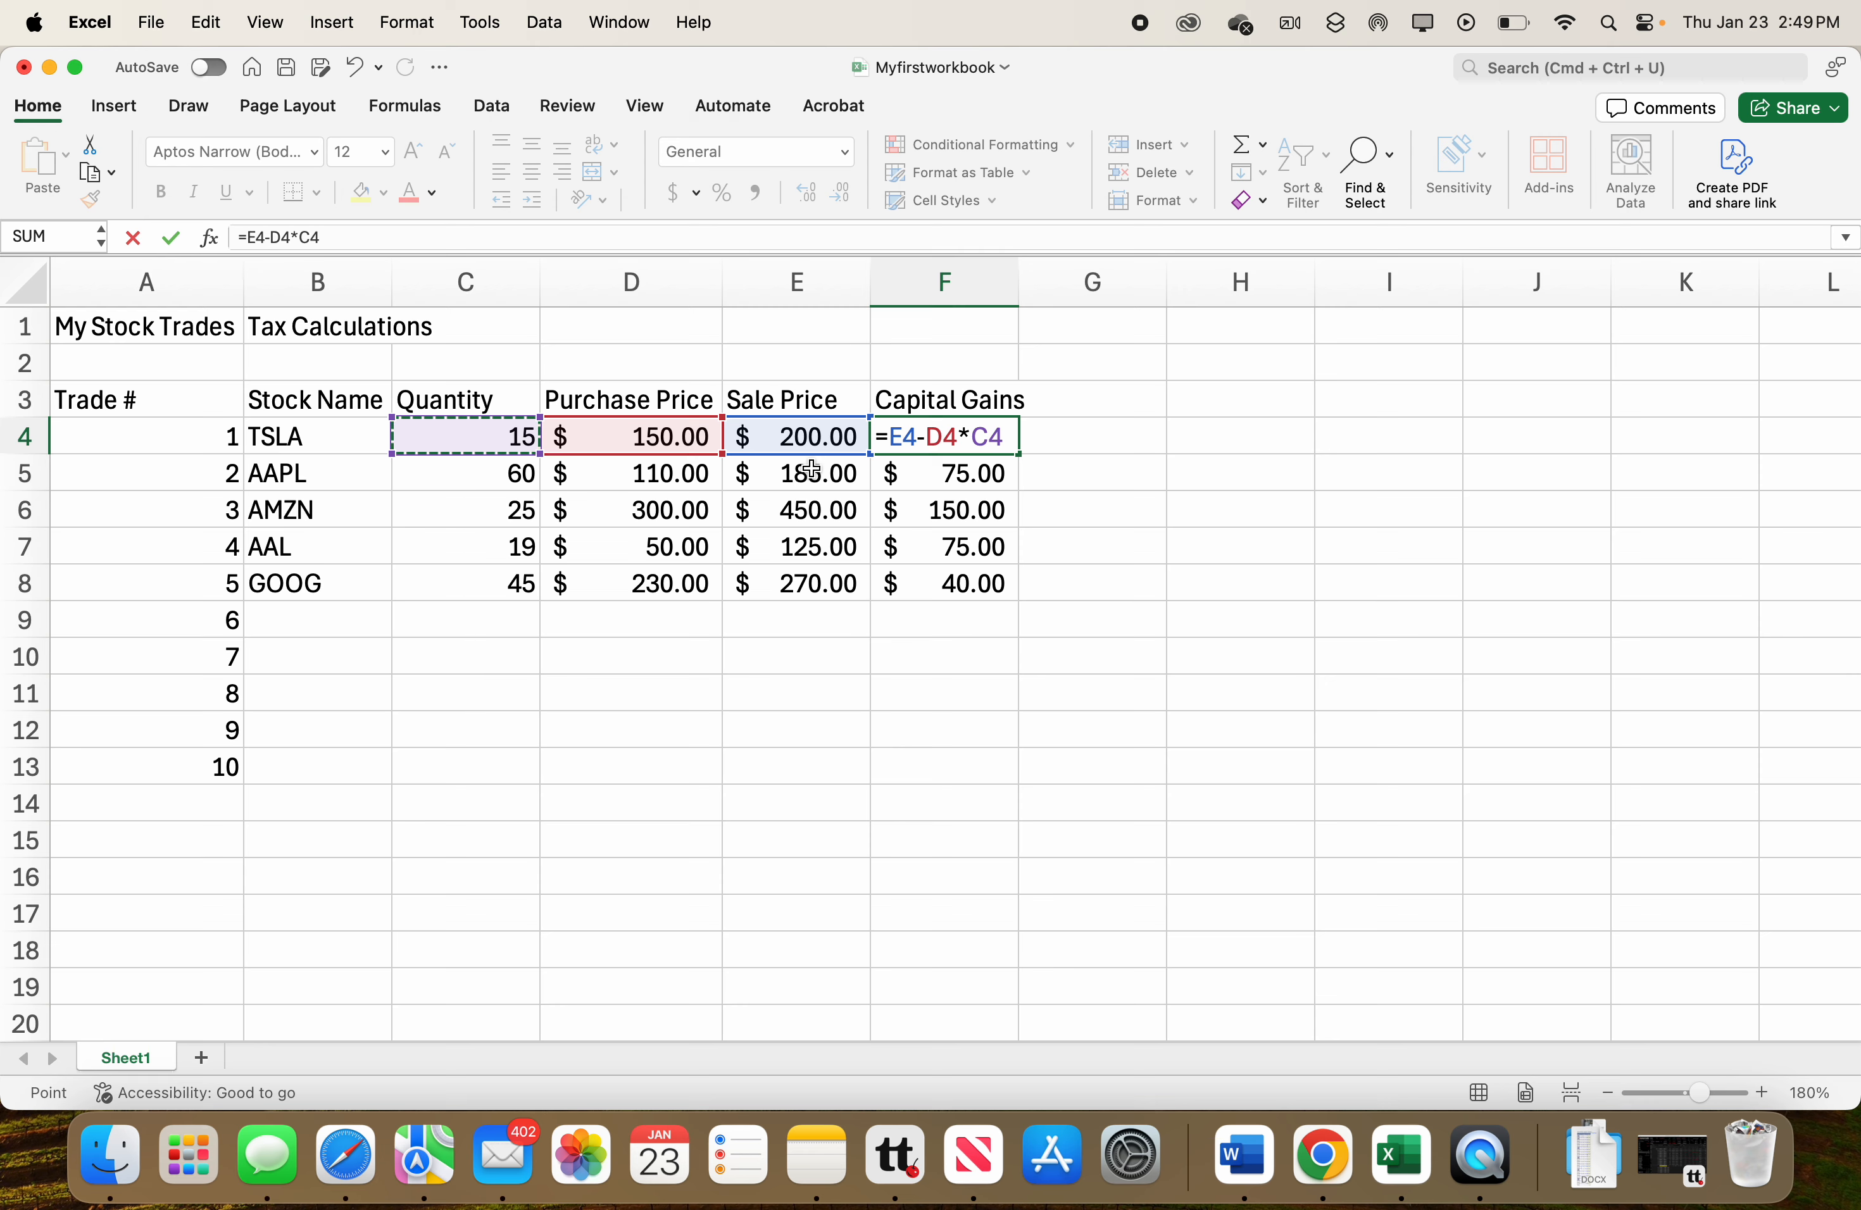
{"action": "left_click", "coordinate": [888, 437]}
{"action": "type", "text": "("}
{"action": "left_click", "coordinate": [970, 434]}
{"action": "type", "text": ")"}
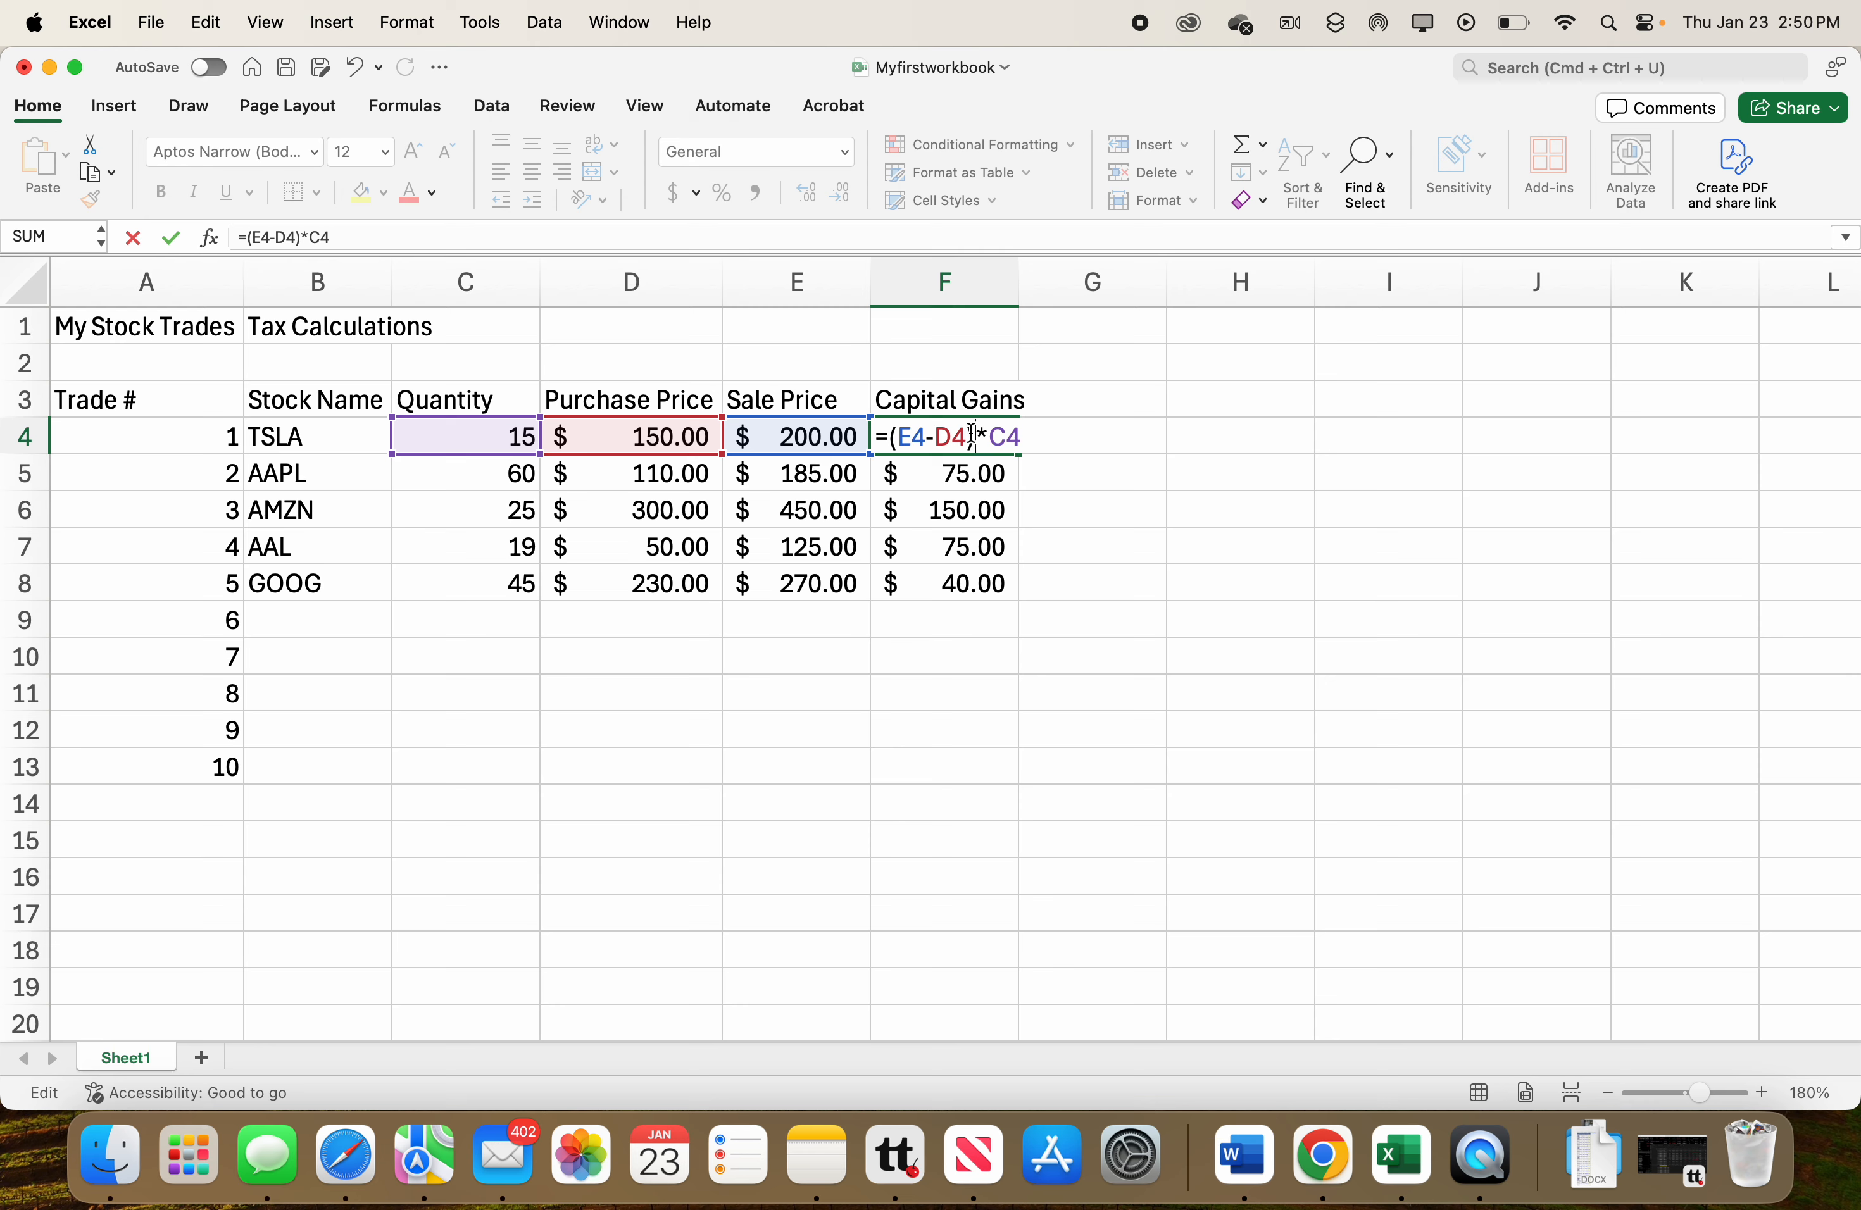
{"action": "key", "text": "Return"}
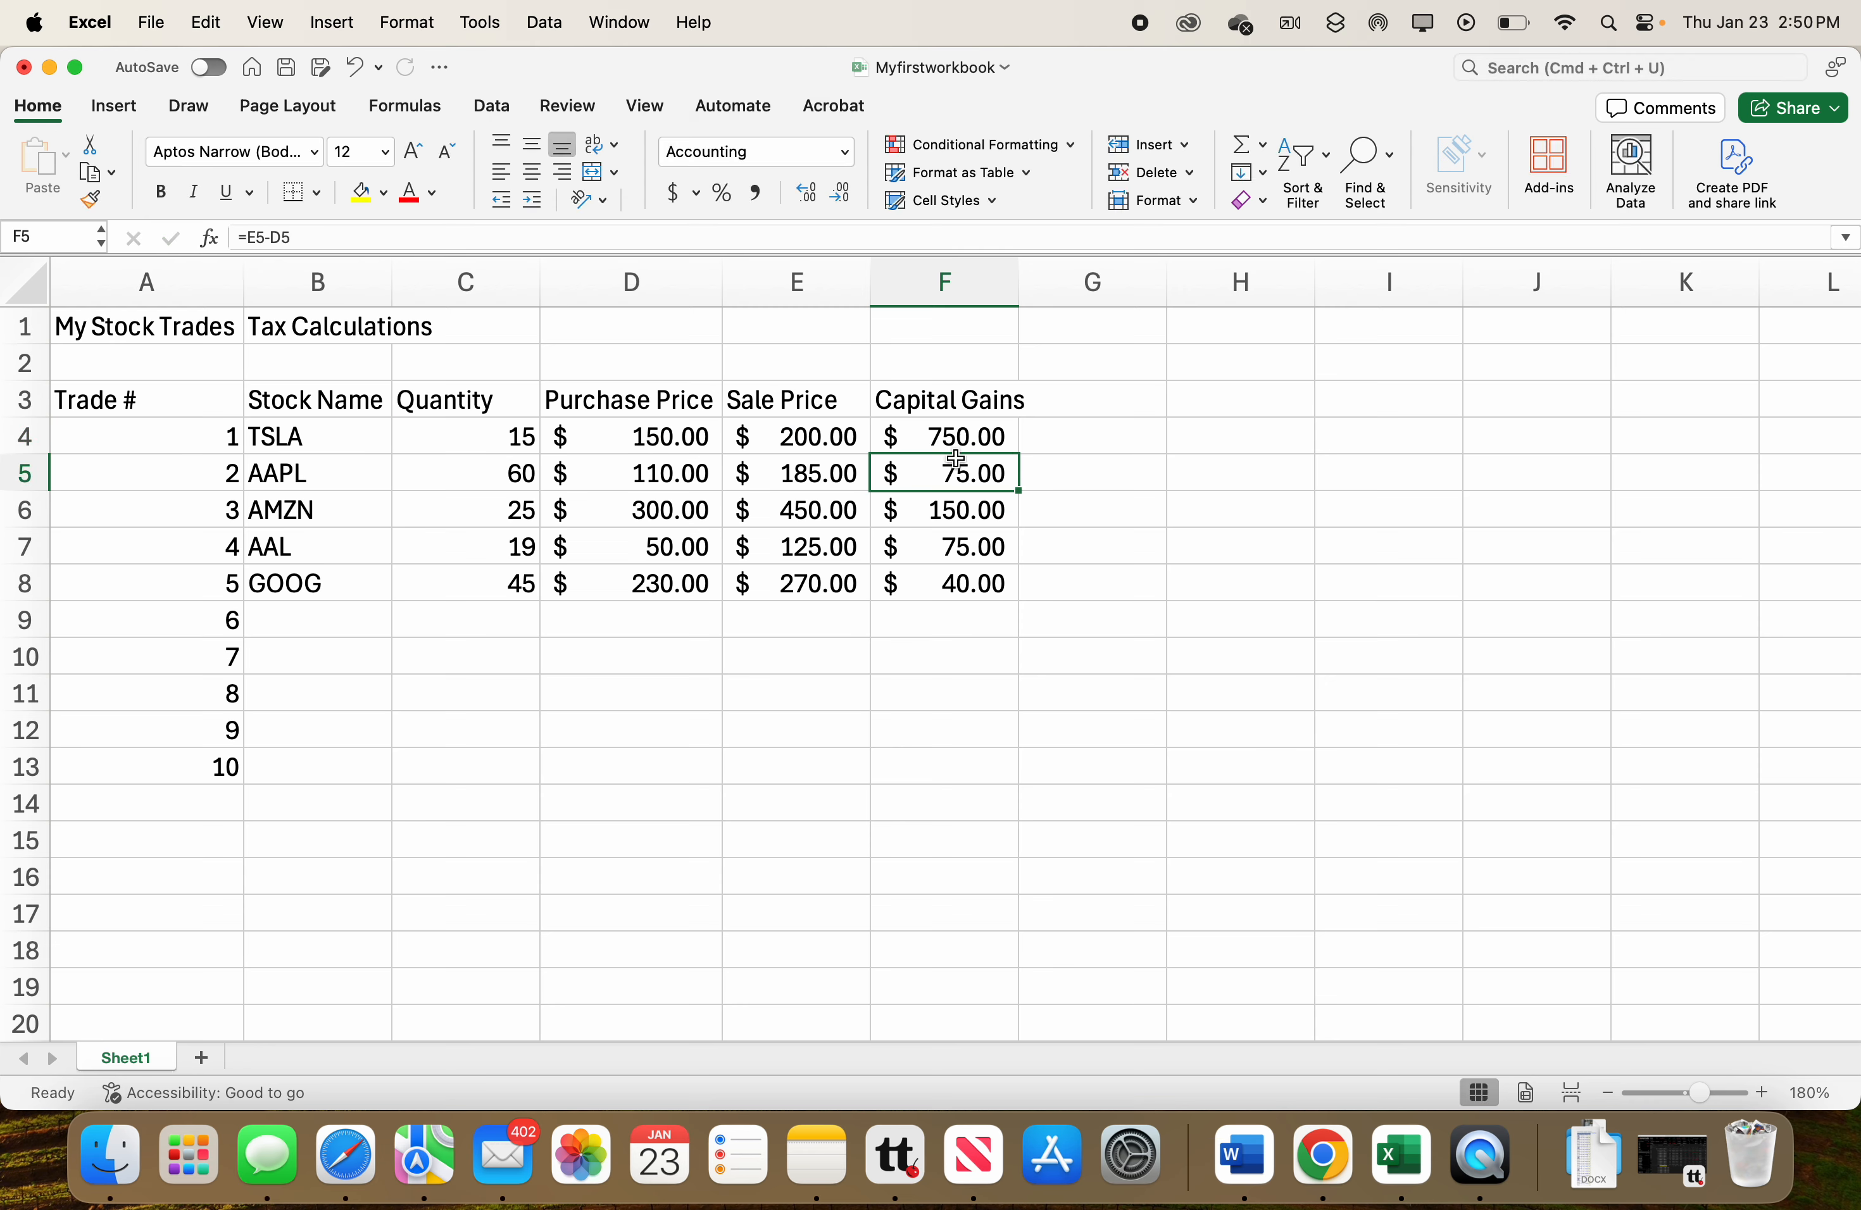
Fill the F4 capital gains formula down through F8 and check the formula in F8.
{"action": "left_click", "coordinate": [956, 508]}
{"action": "left_click", "coordinate": [956, 484]}
{"action": "left_click", "coordinate": [954, 514]}
{"action": "left_click", "coordinate": [959, 550]}
{"action": "left_click", "coordinate": [952, 583]}
{"action": "left_click", "coordinate": [967, 440]}
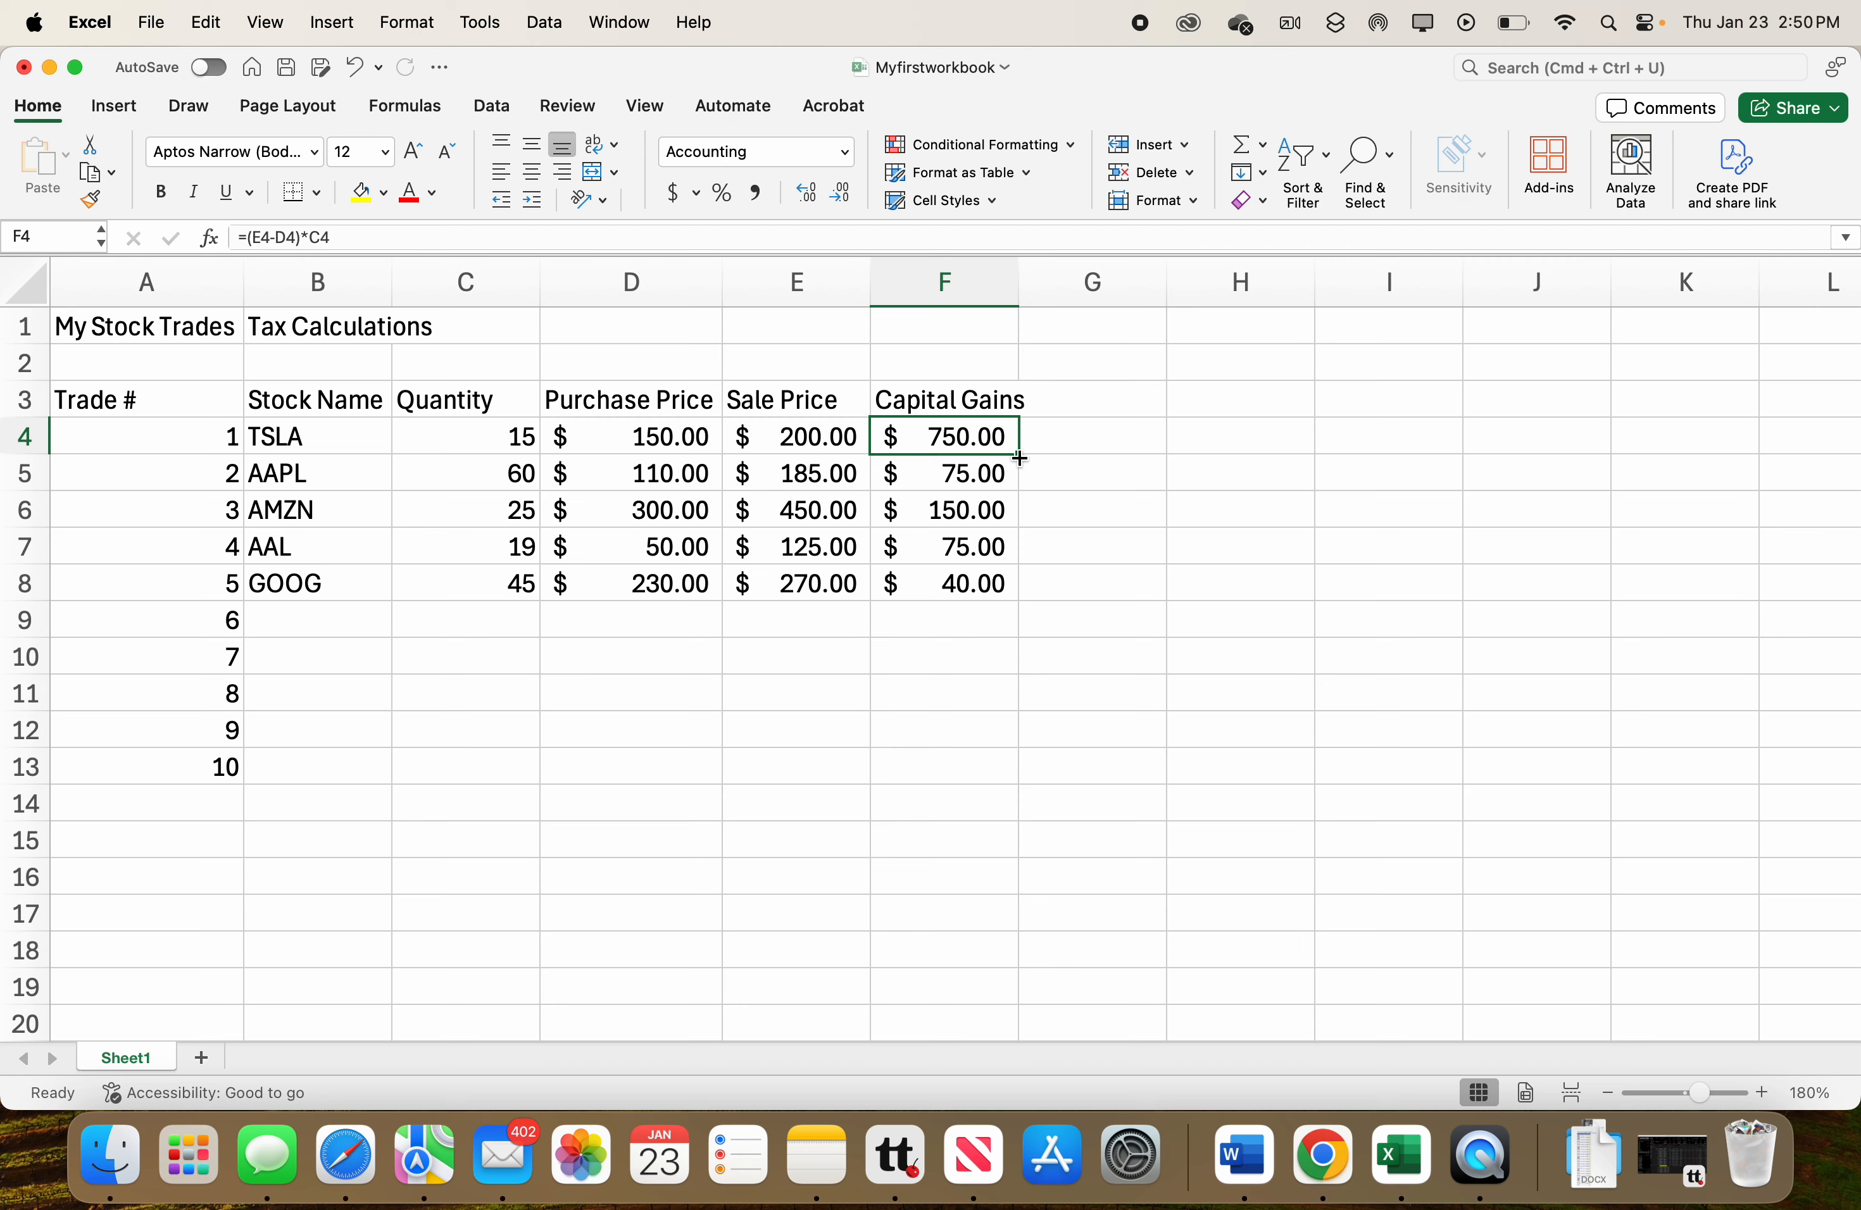
{"action": "left_click_drag", "start_coordinate": [1020, 458], "coordinate": [997, 586]}
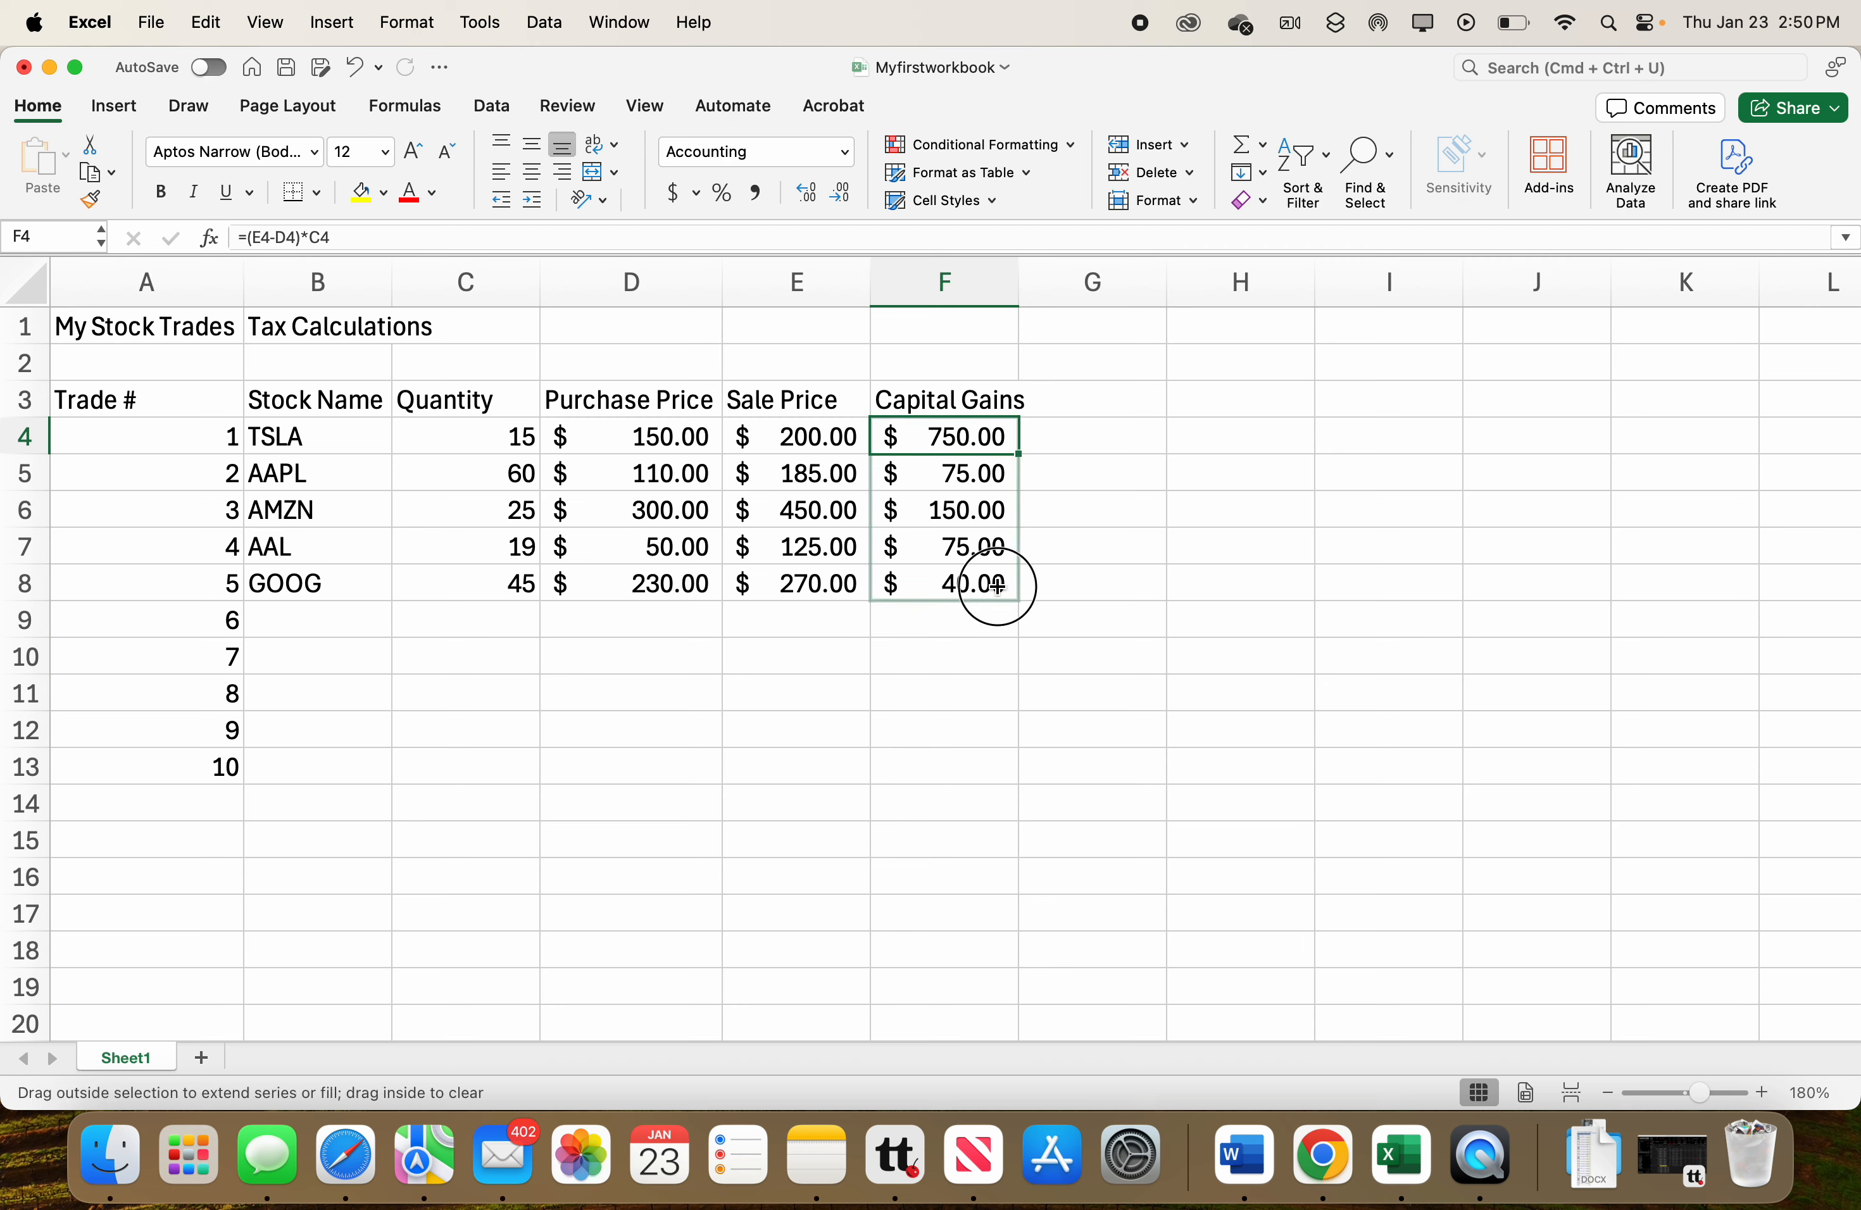
{"action": "left_click_drag", "start_coordinate": [998, 586], "coordinate": [997, 586]}
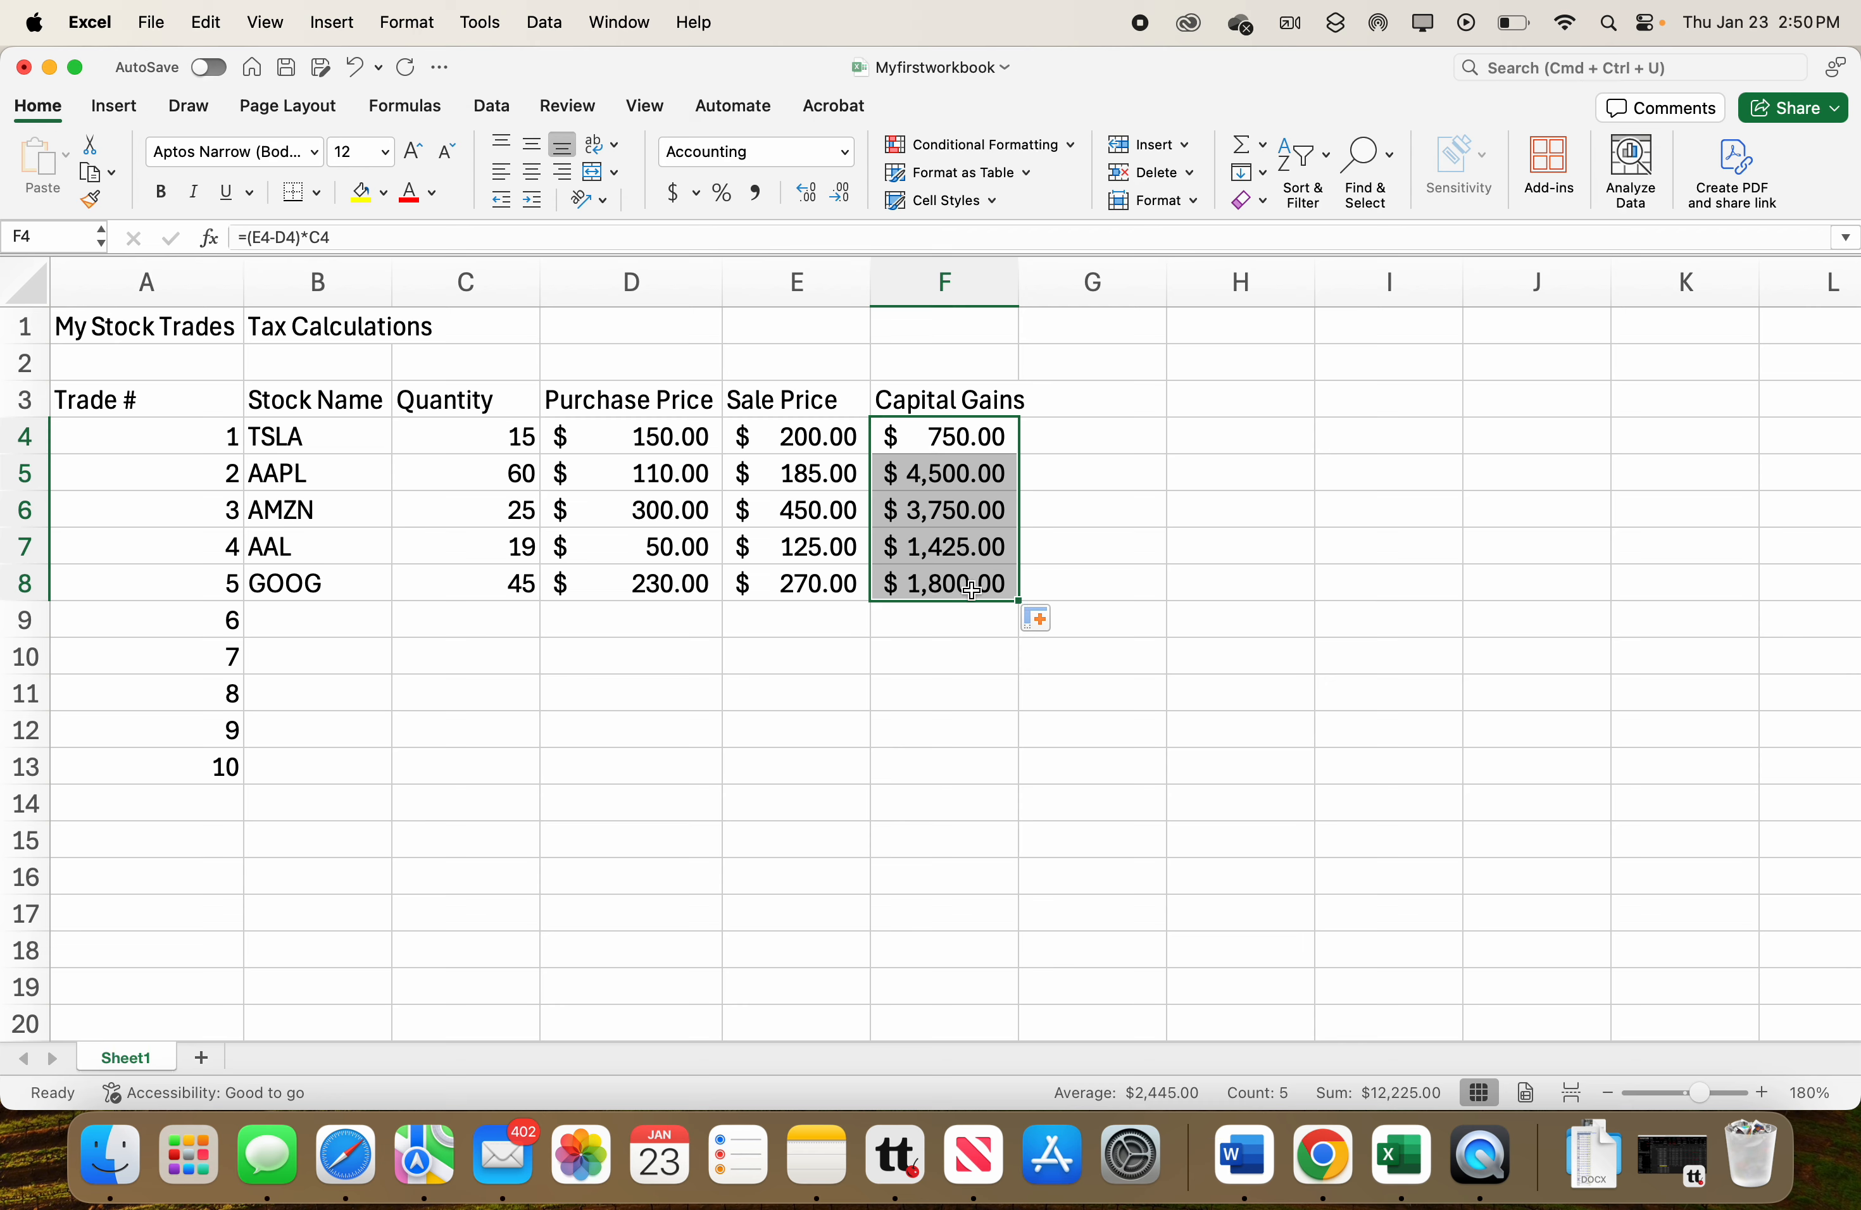
{"action": "left_click", "coordinate": [970, 590]}
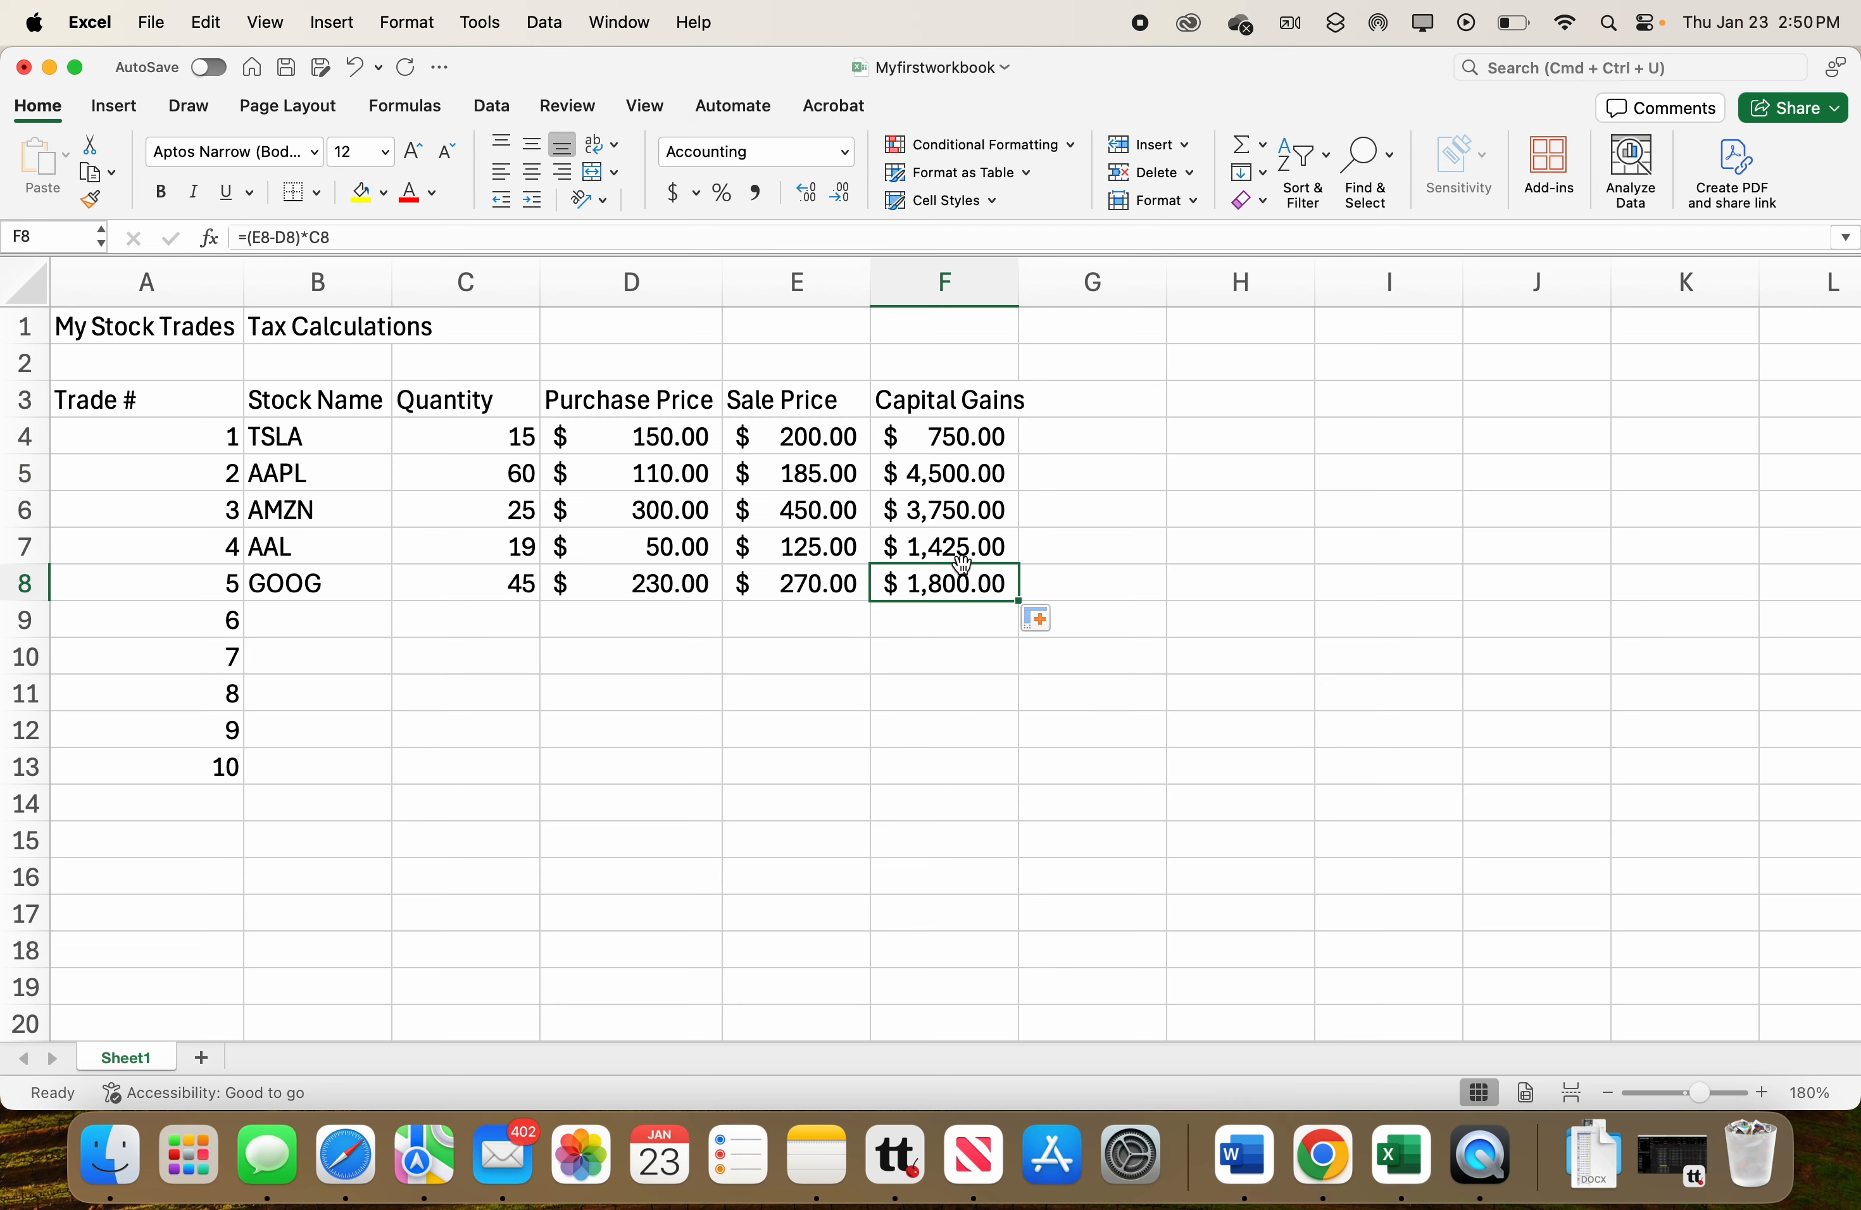
{"action": "double_click", "coordinate": [950, 586]}
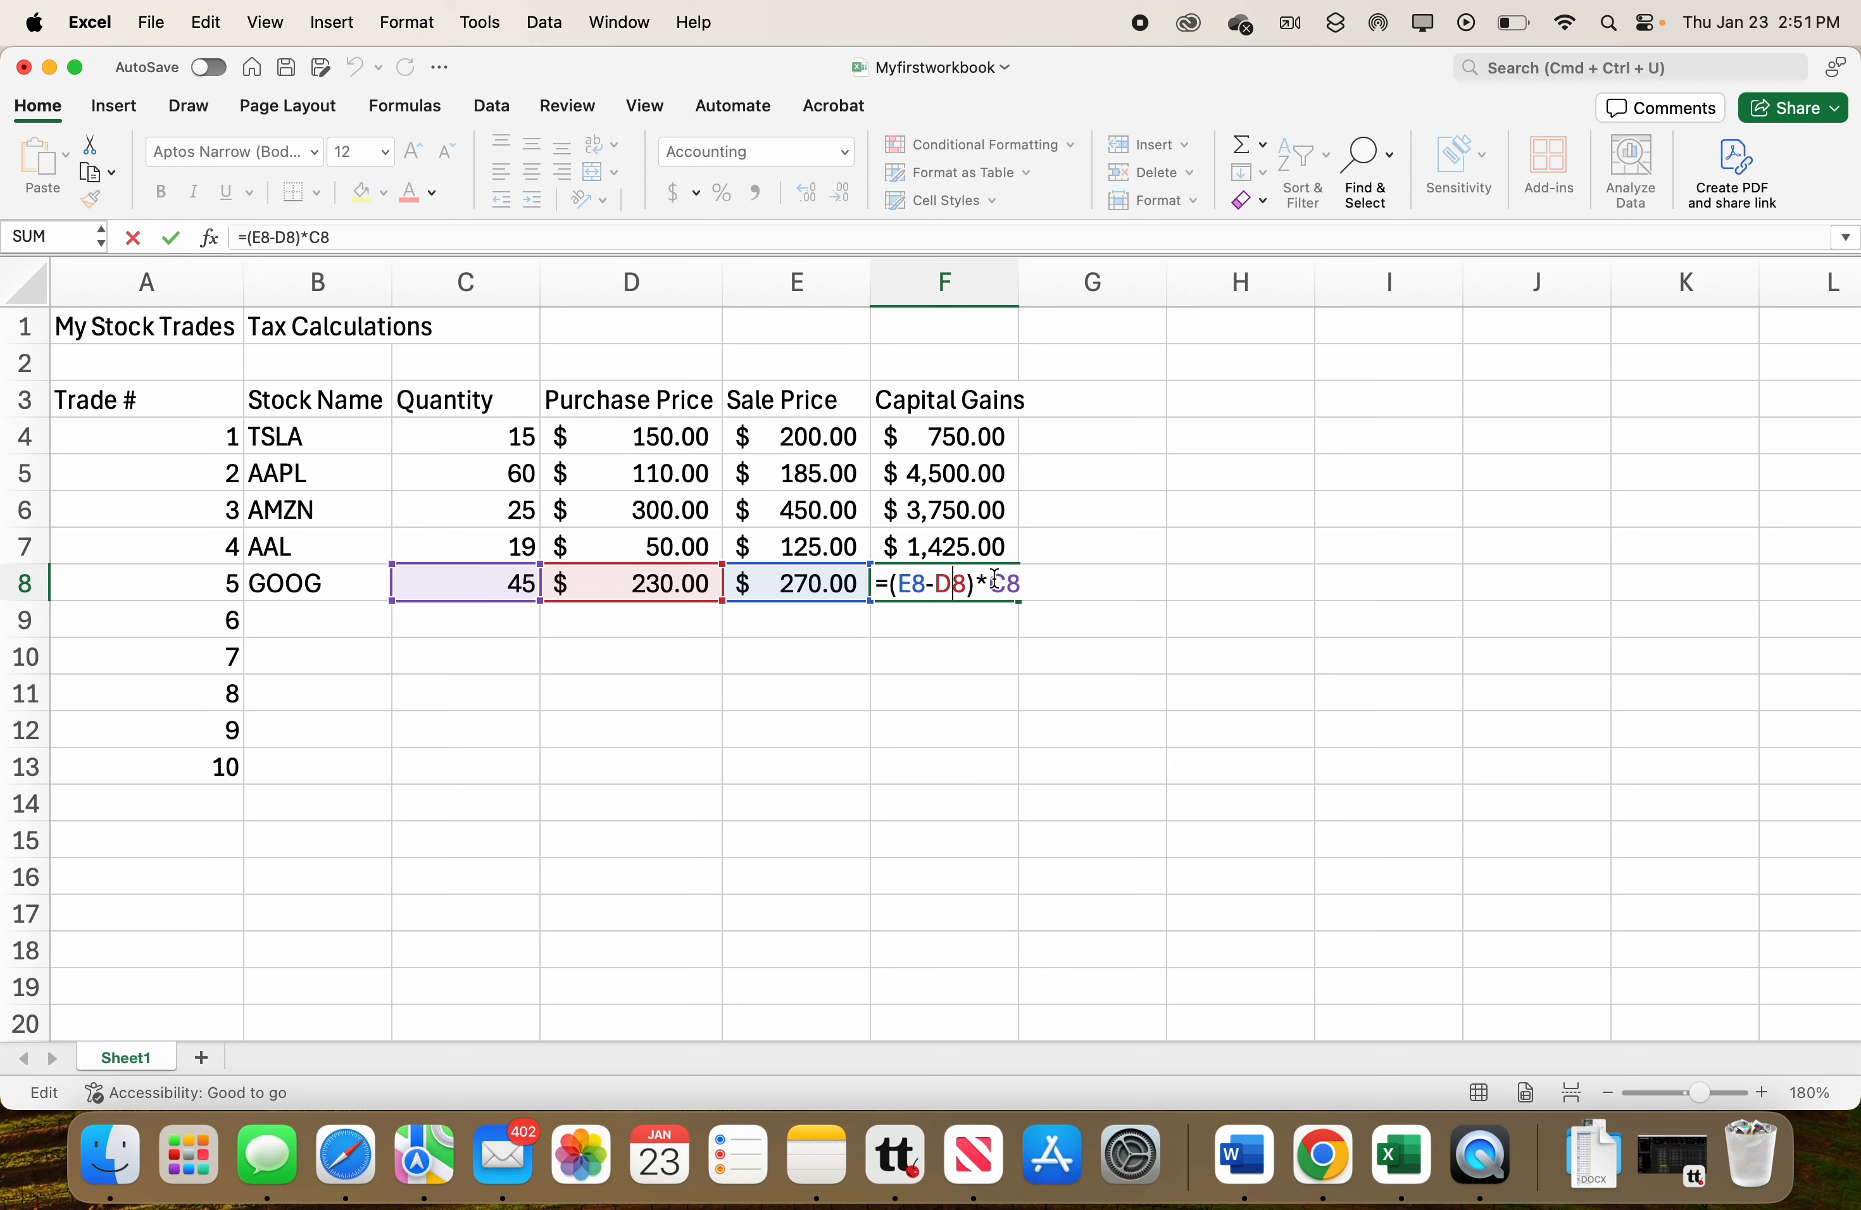
{"action": "key", "text": "Return"}
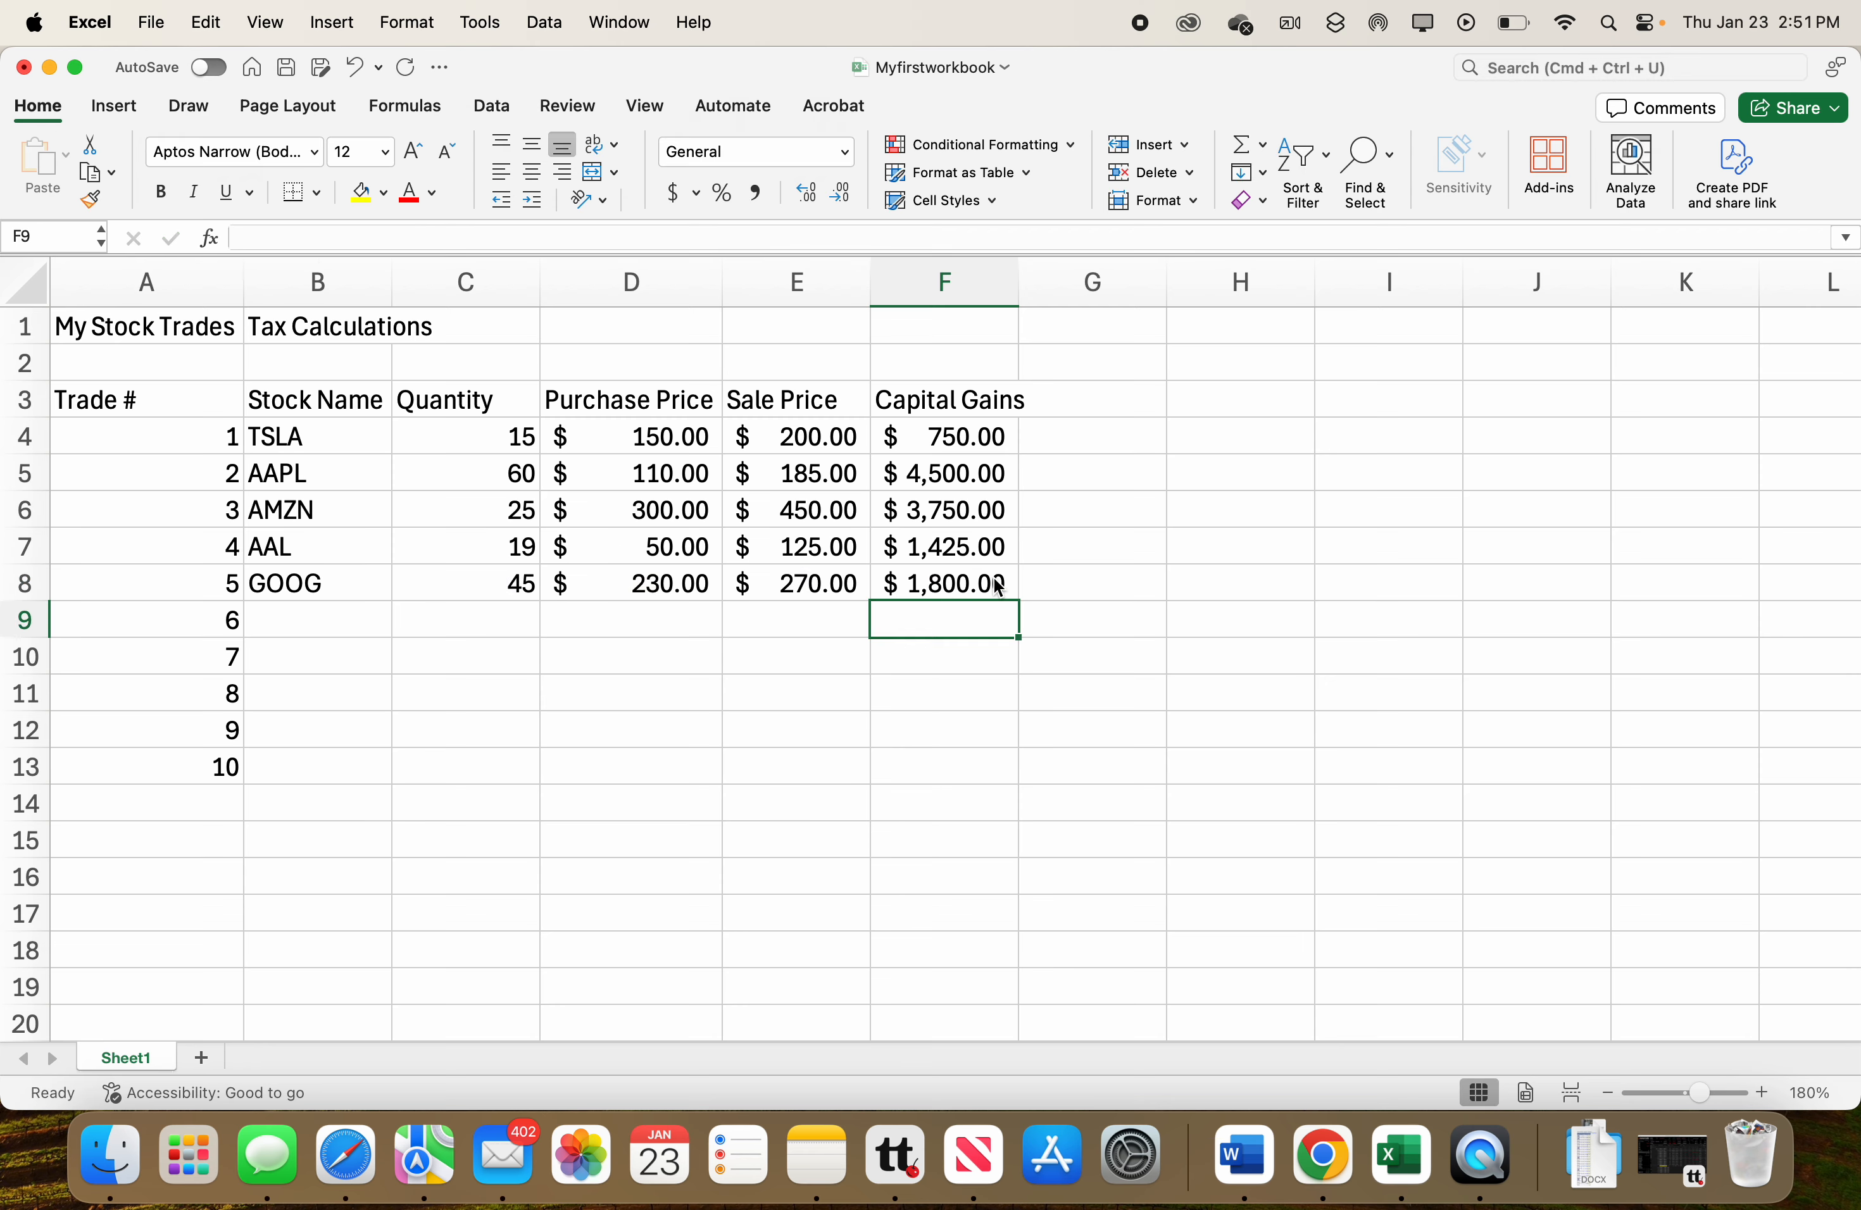
Change the AAL quantity in C7 to 10.
{"action": "left_click", "coordinate": [522, 545]}
{"action": "double_click", "coordinate": [528, 545]}
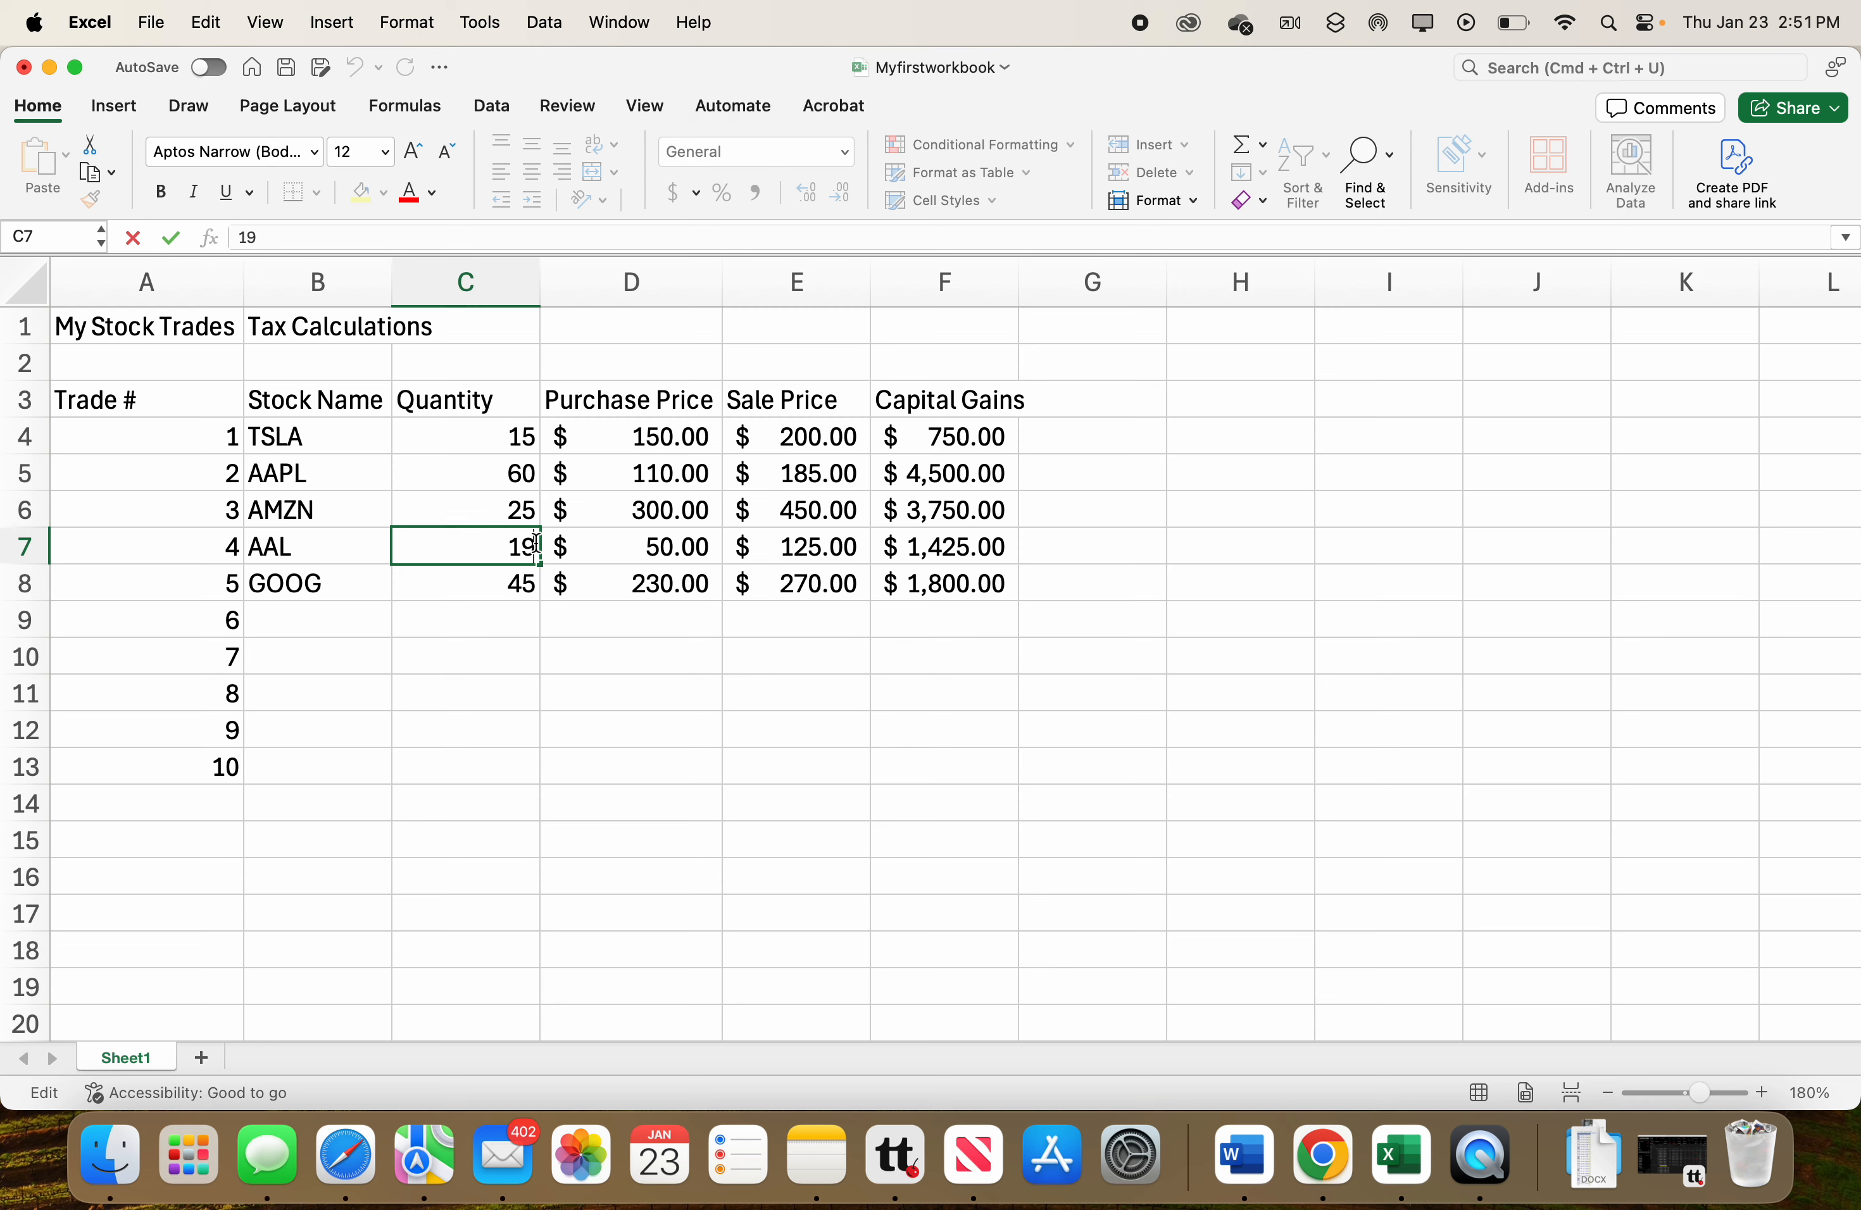
{"action": "key", "text": "BackSpace"}
{"action": "type", "text": "0"}
{"action": "key", "text": "Return"}
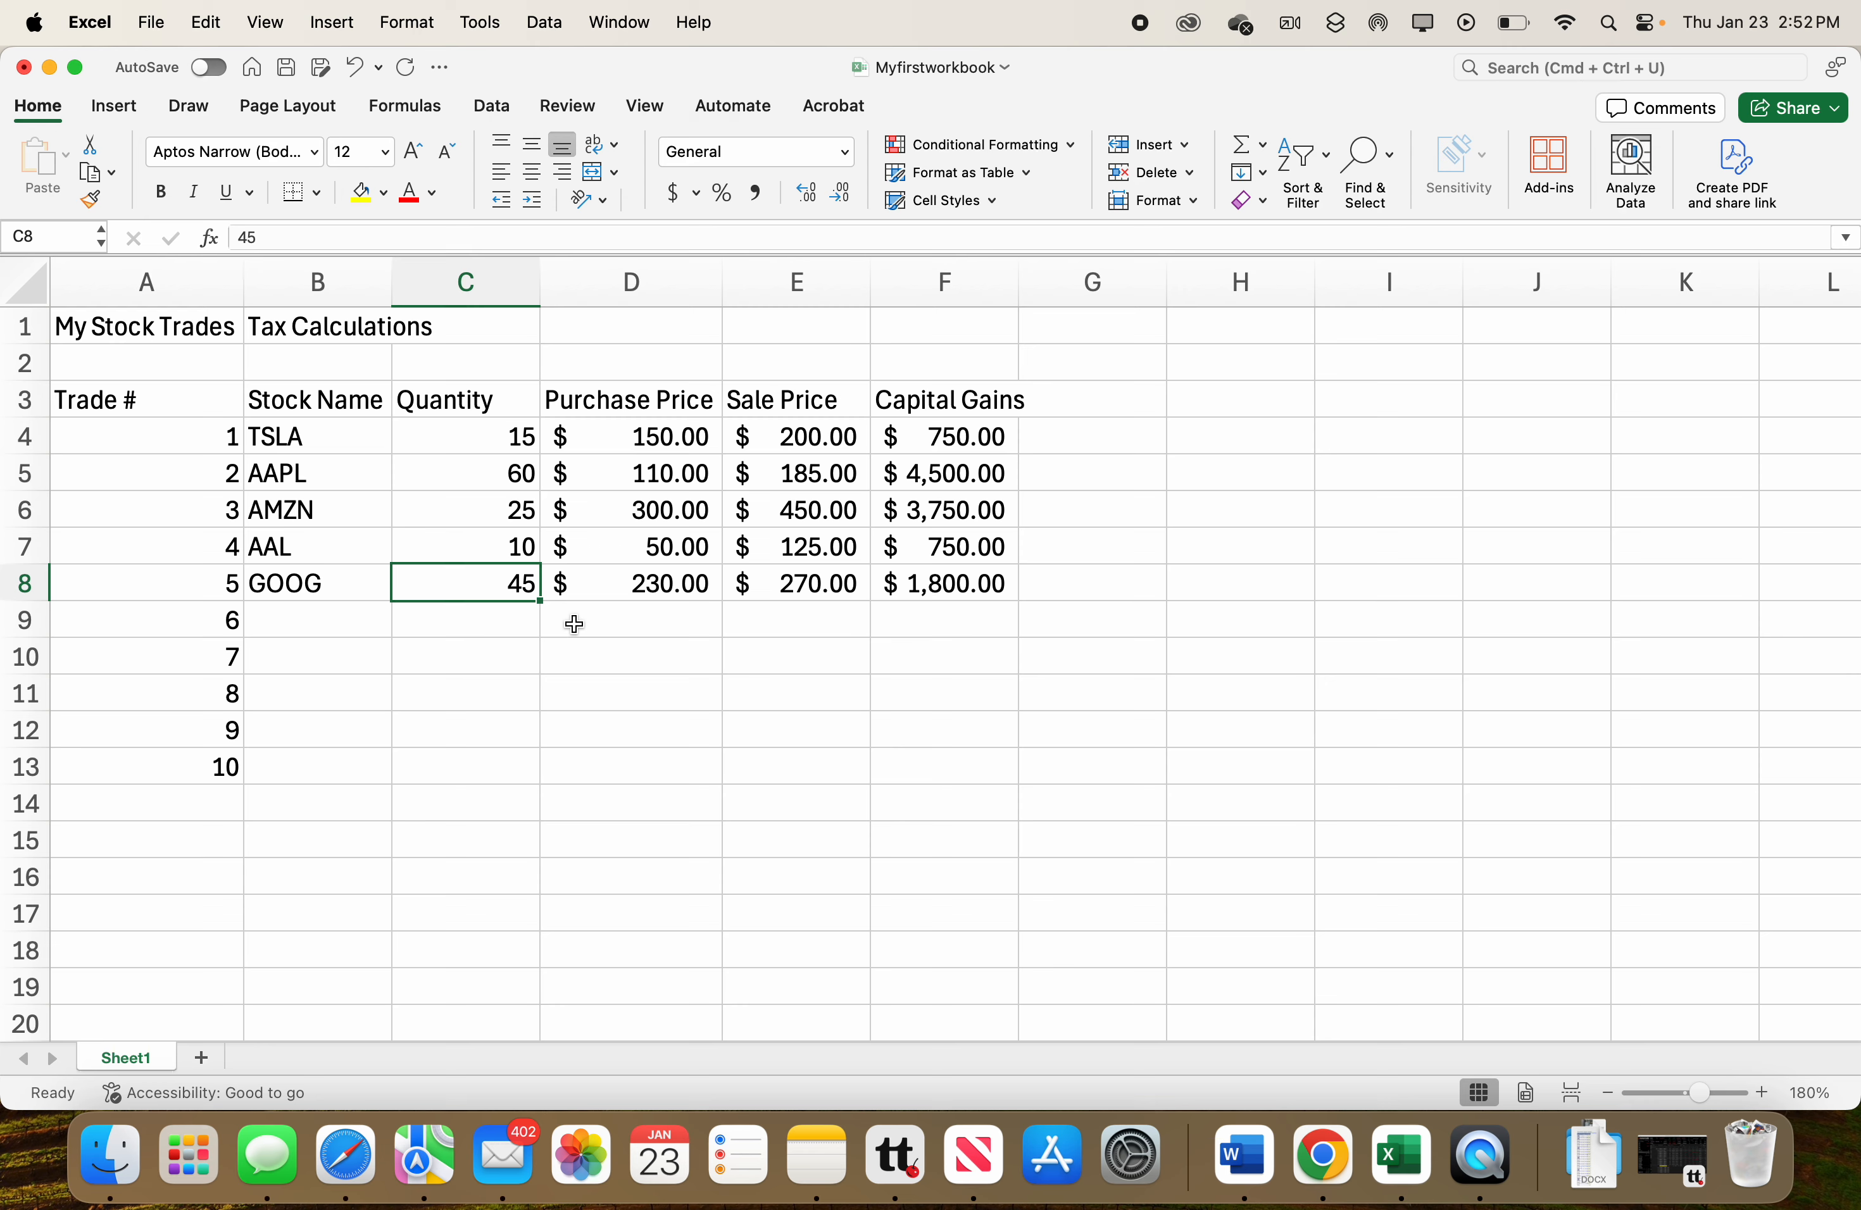
Clear the unused trade numbers in A9:A13.
{"action": "left_click", "coordinate": [207, 641]}
{"action": "left_click_drag", "start_coordinate": [207, 641], "coordinate": [190, 762]}
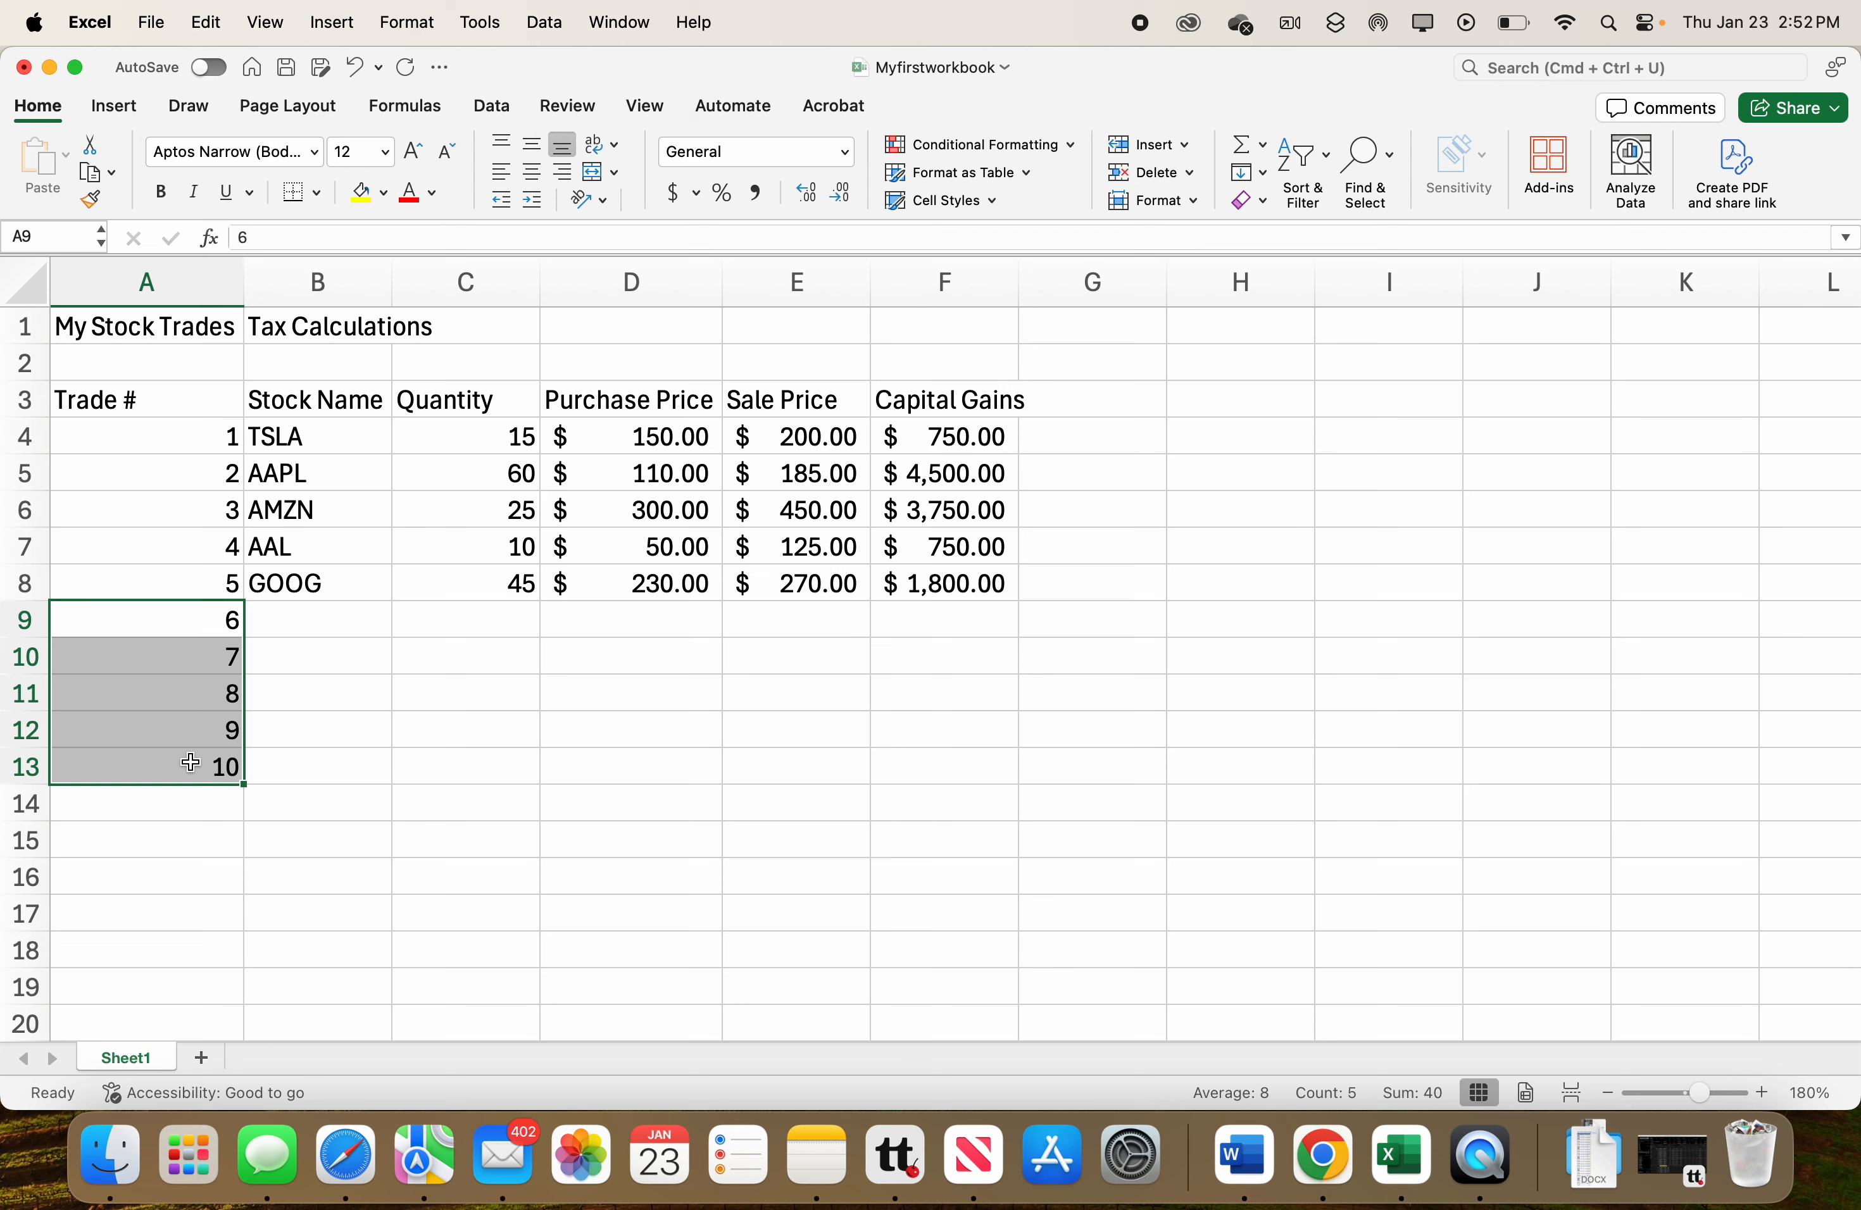
{"action": "key", "text": "Delete"}
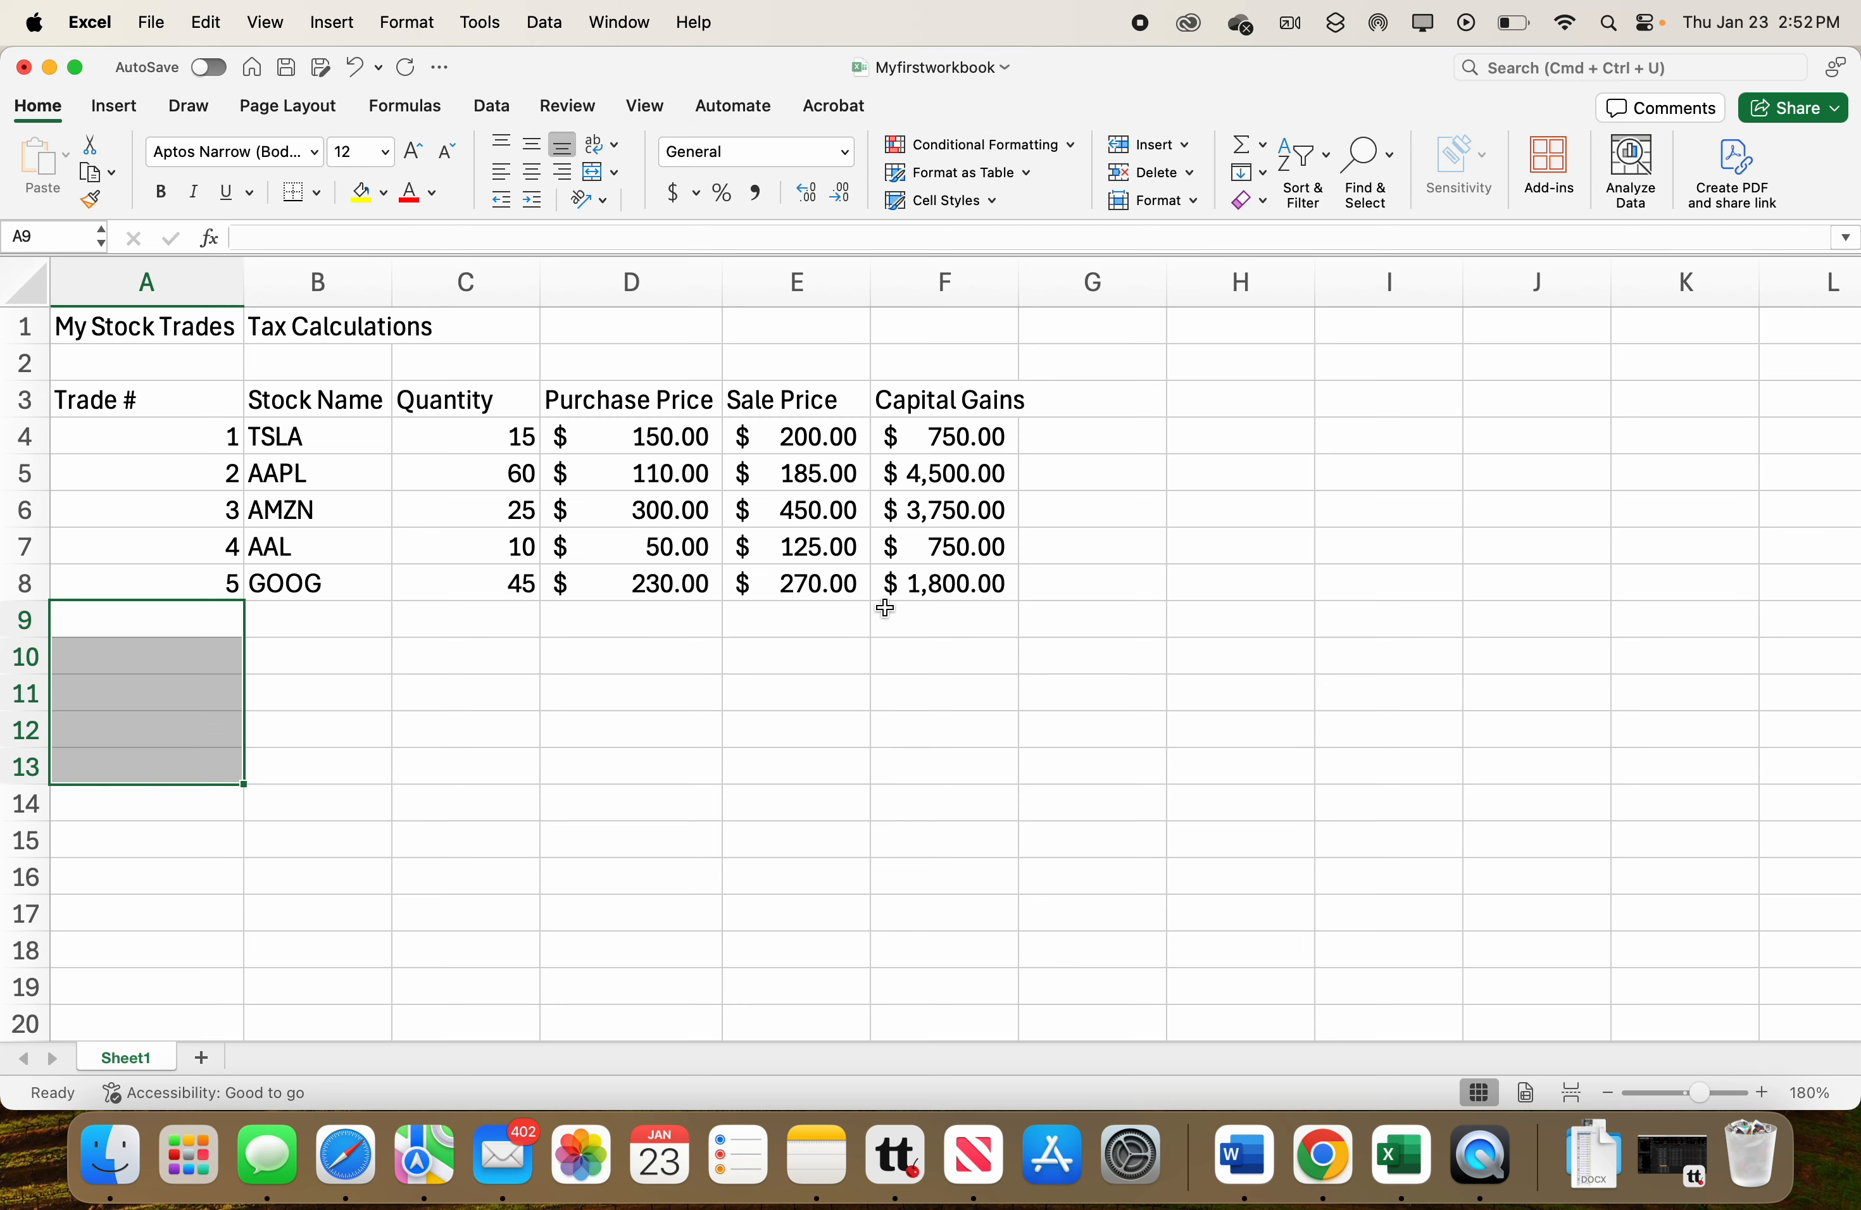
Total the capital gains in F9 with the formula =F4+F5+F6+F7+F8.
{"action": "left_click", "coordinate": [930, 617]}
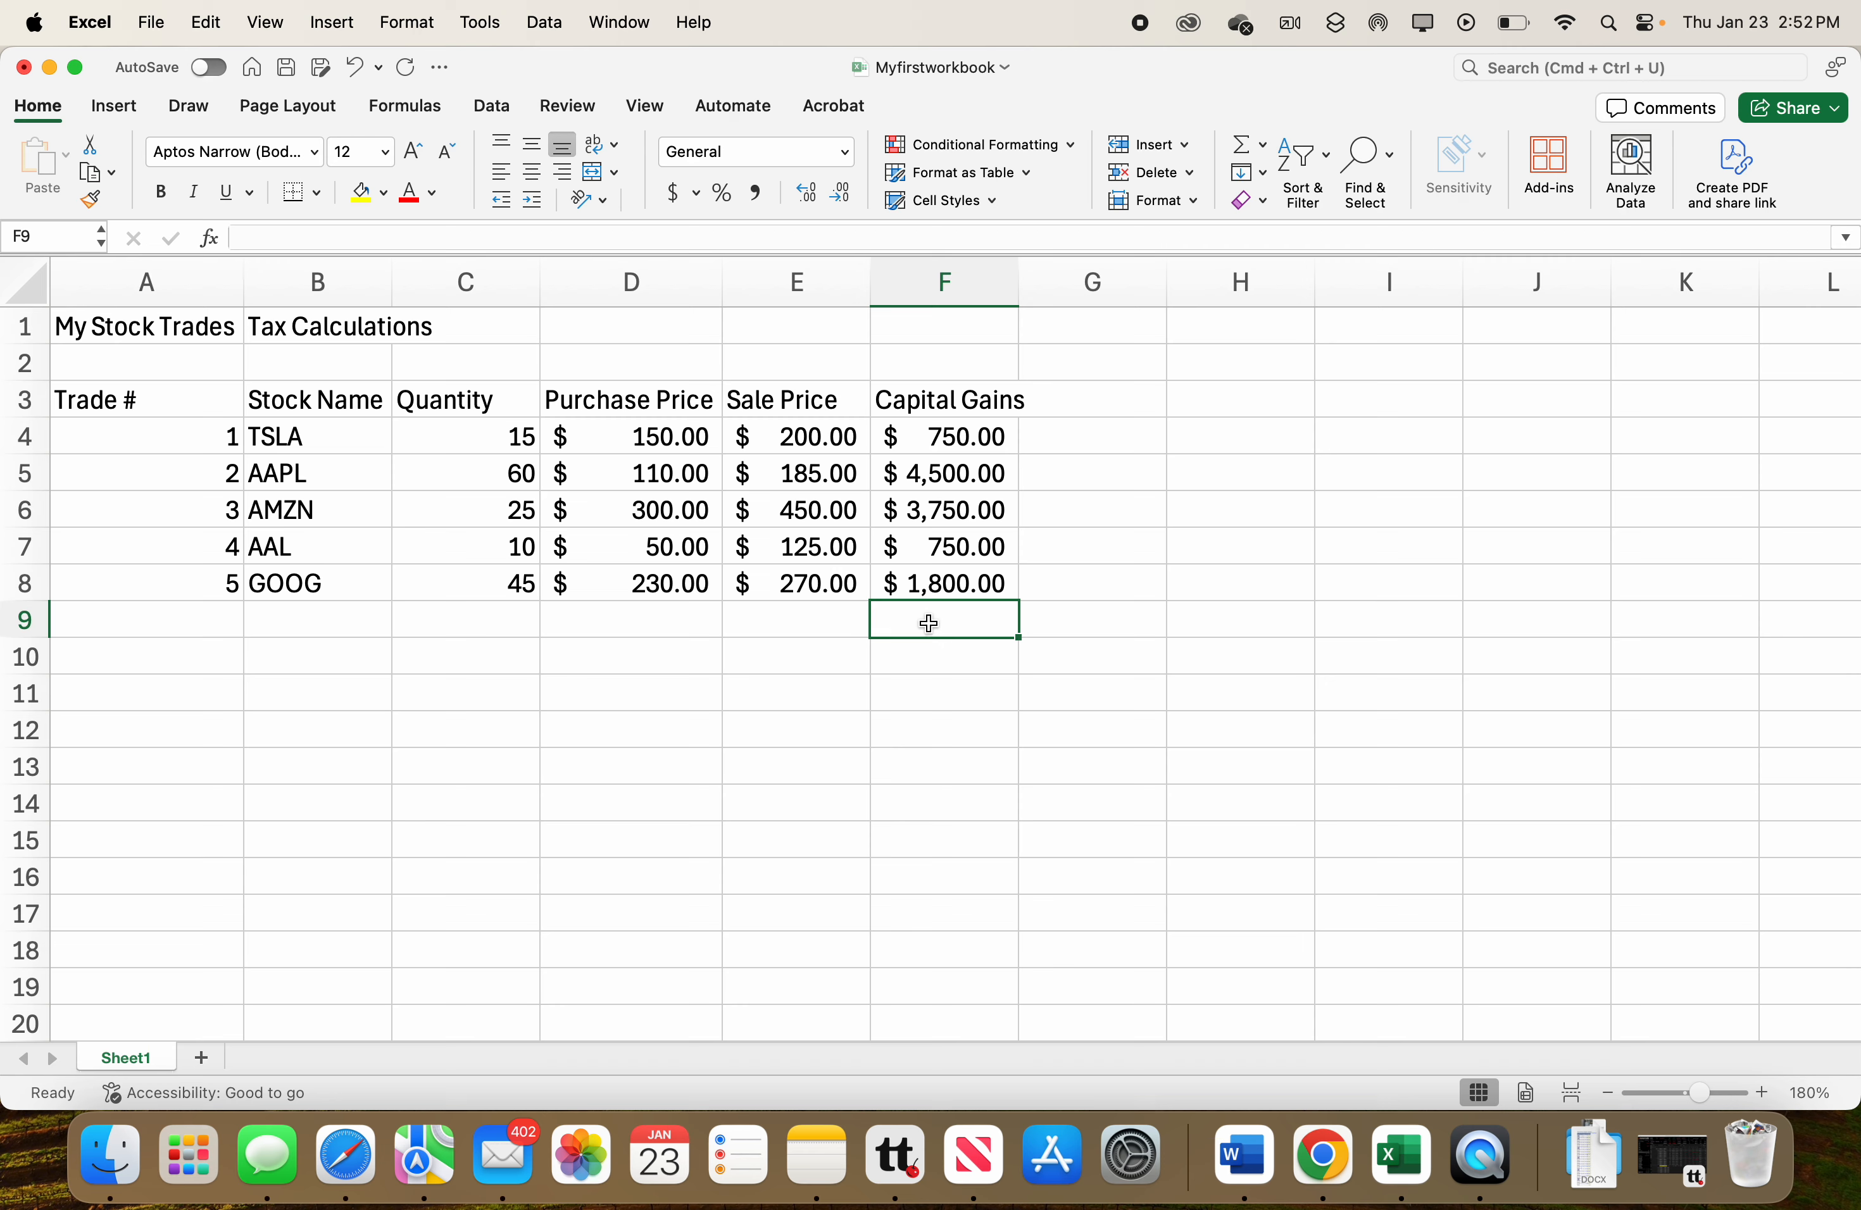
{"action": "double_click", "coordinate": [929, 624]}
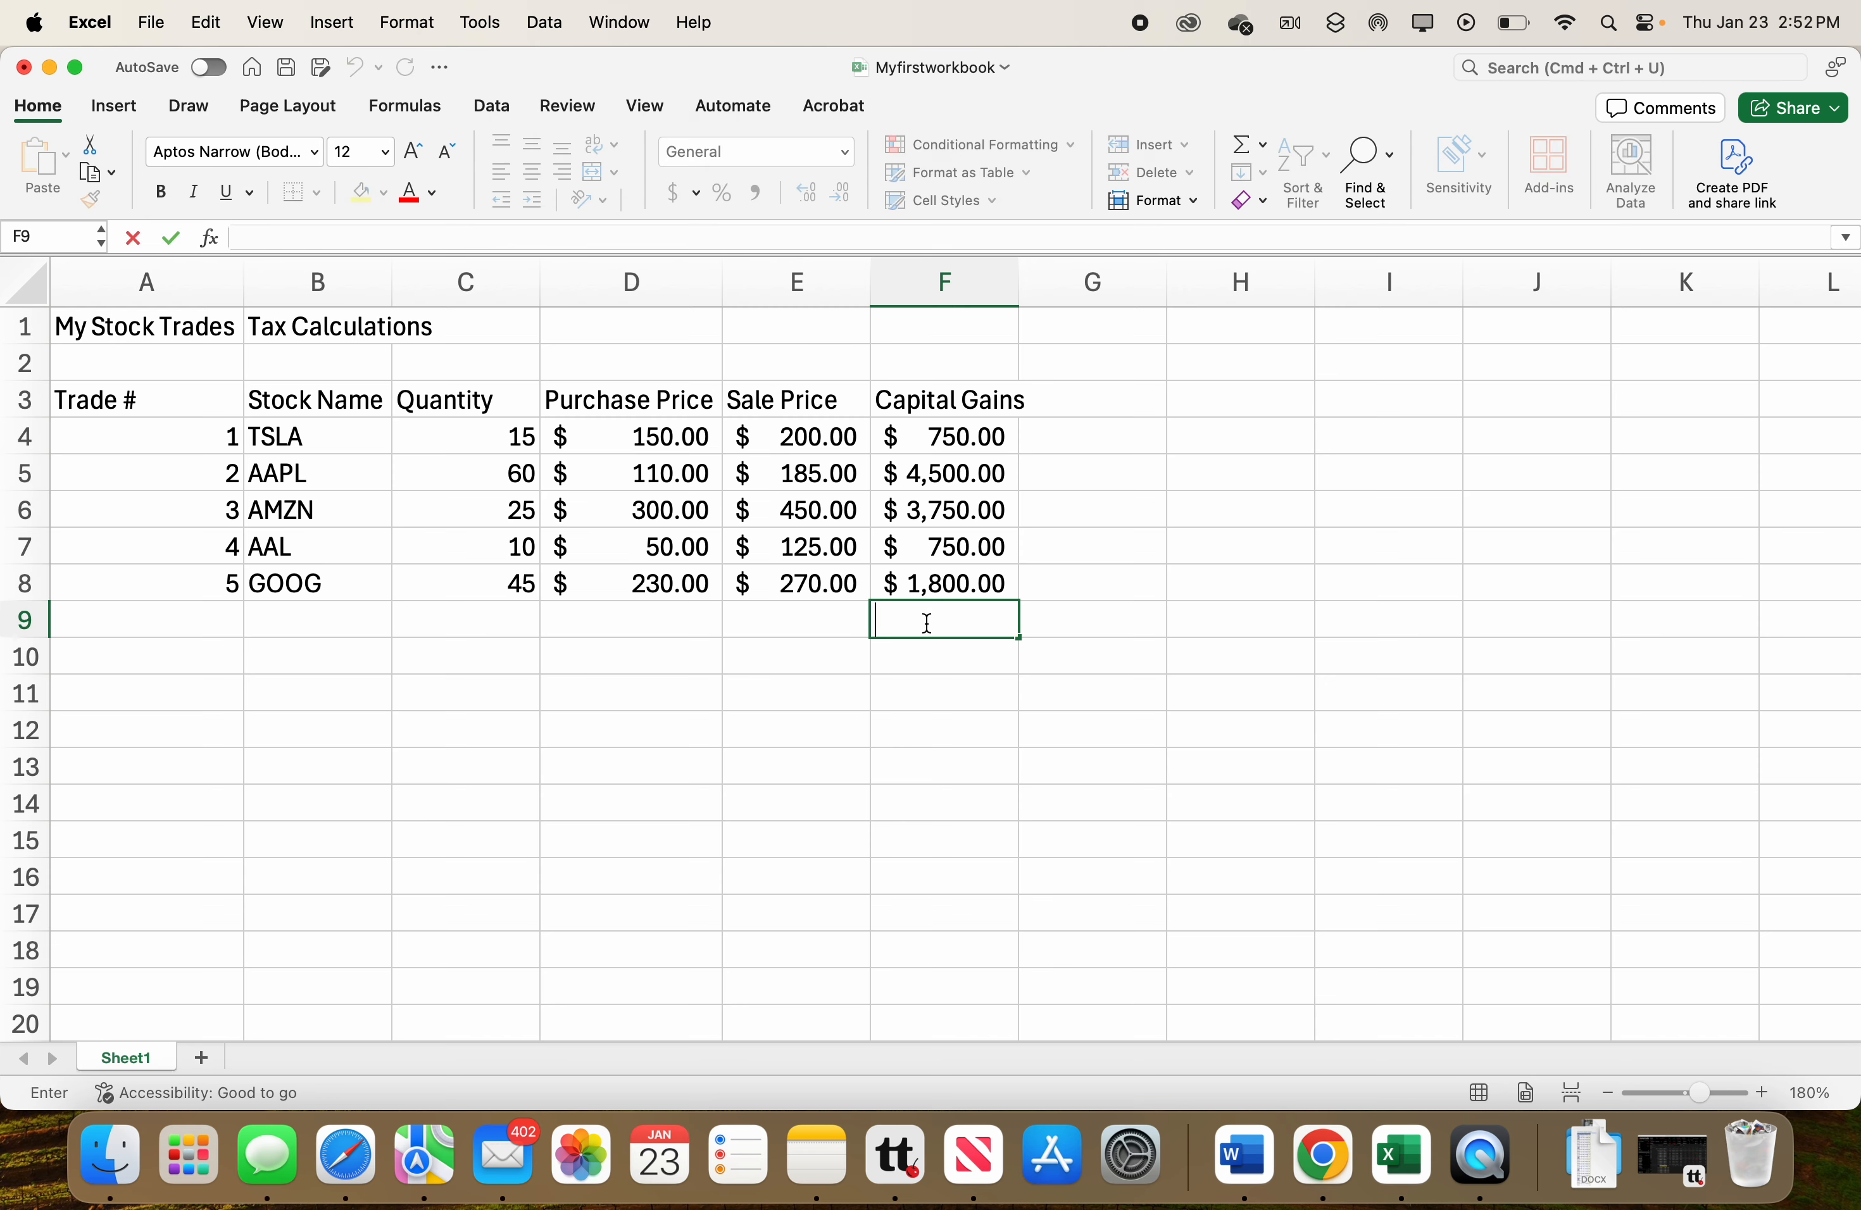
{"action": "type", "text": "="}
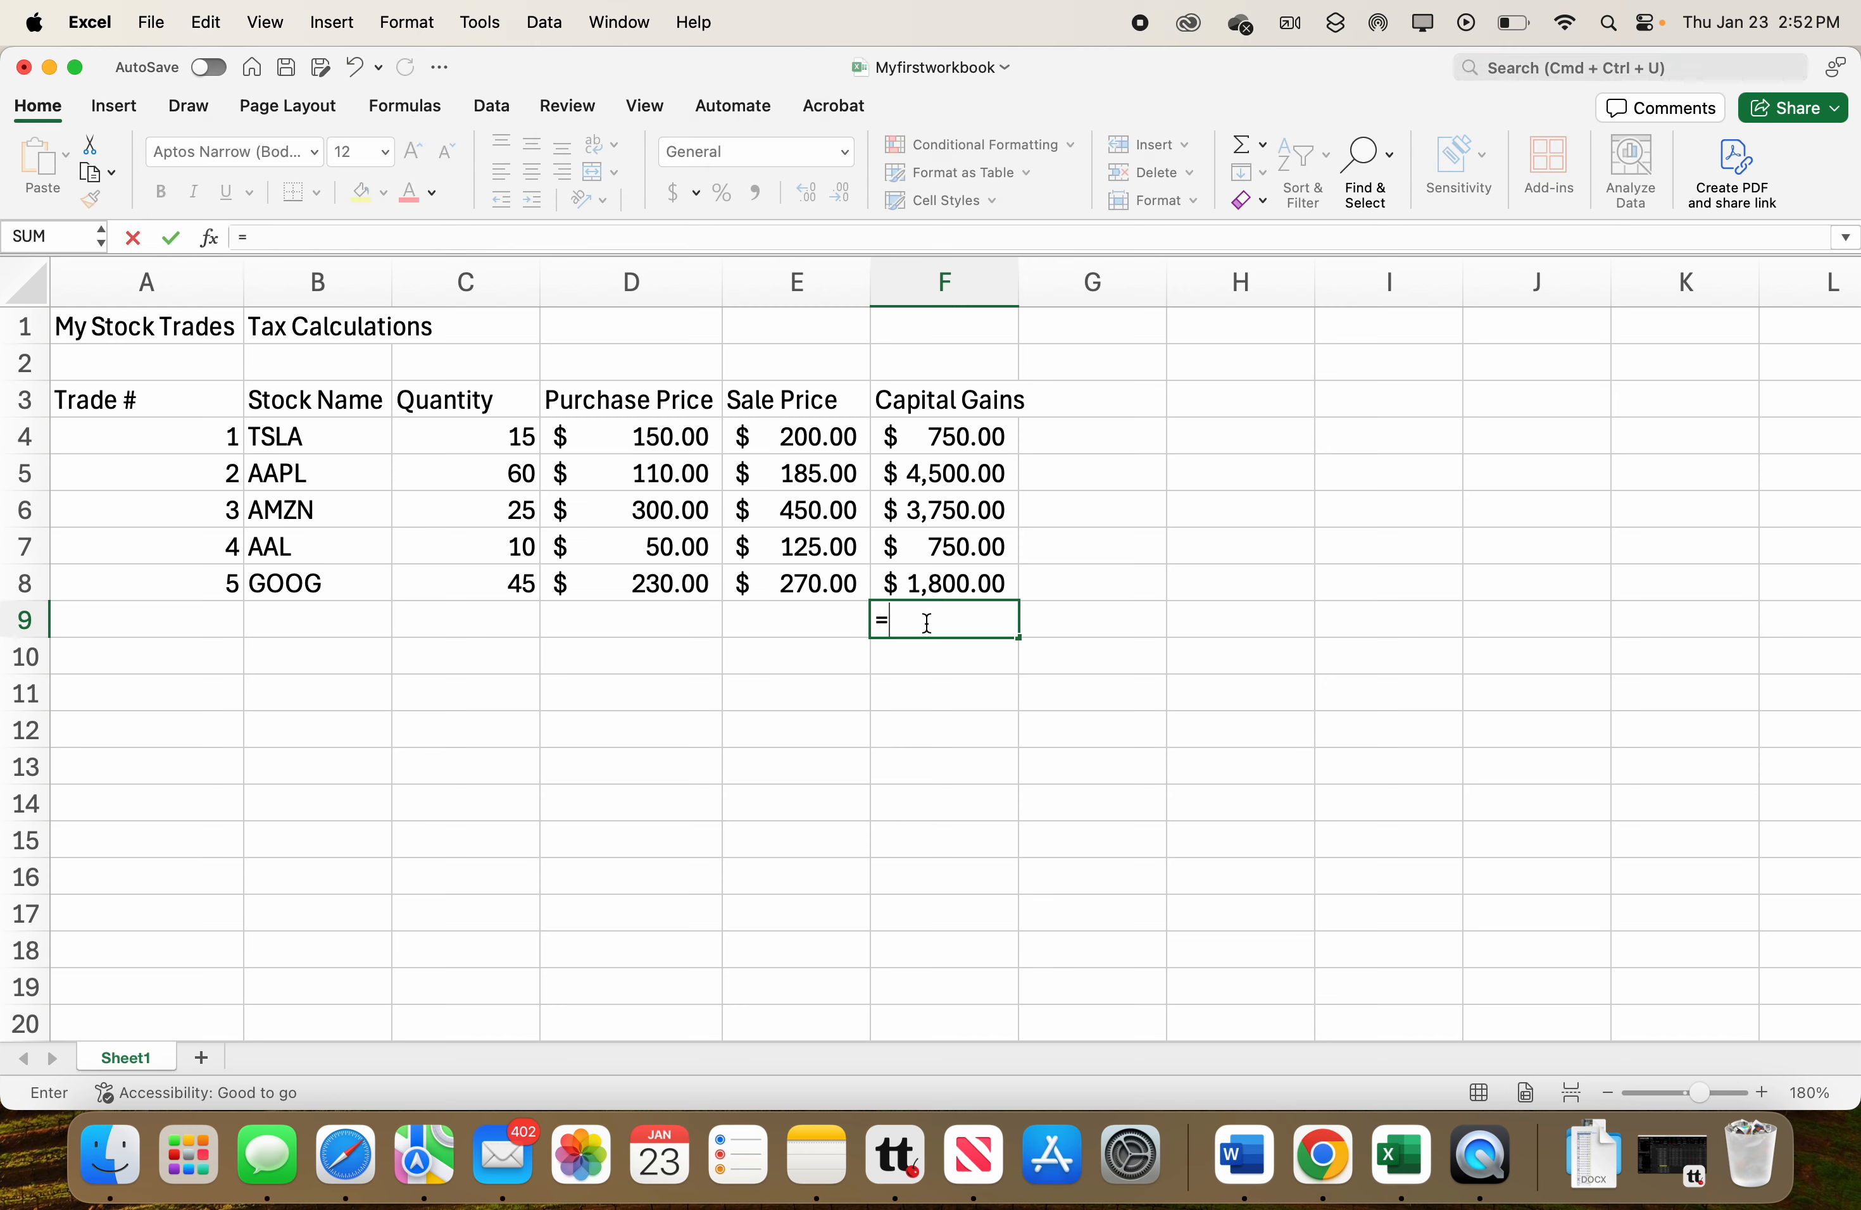
{"action": "left_click", "coordinate": [946, 445]}
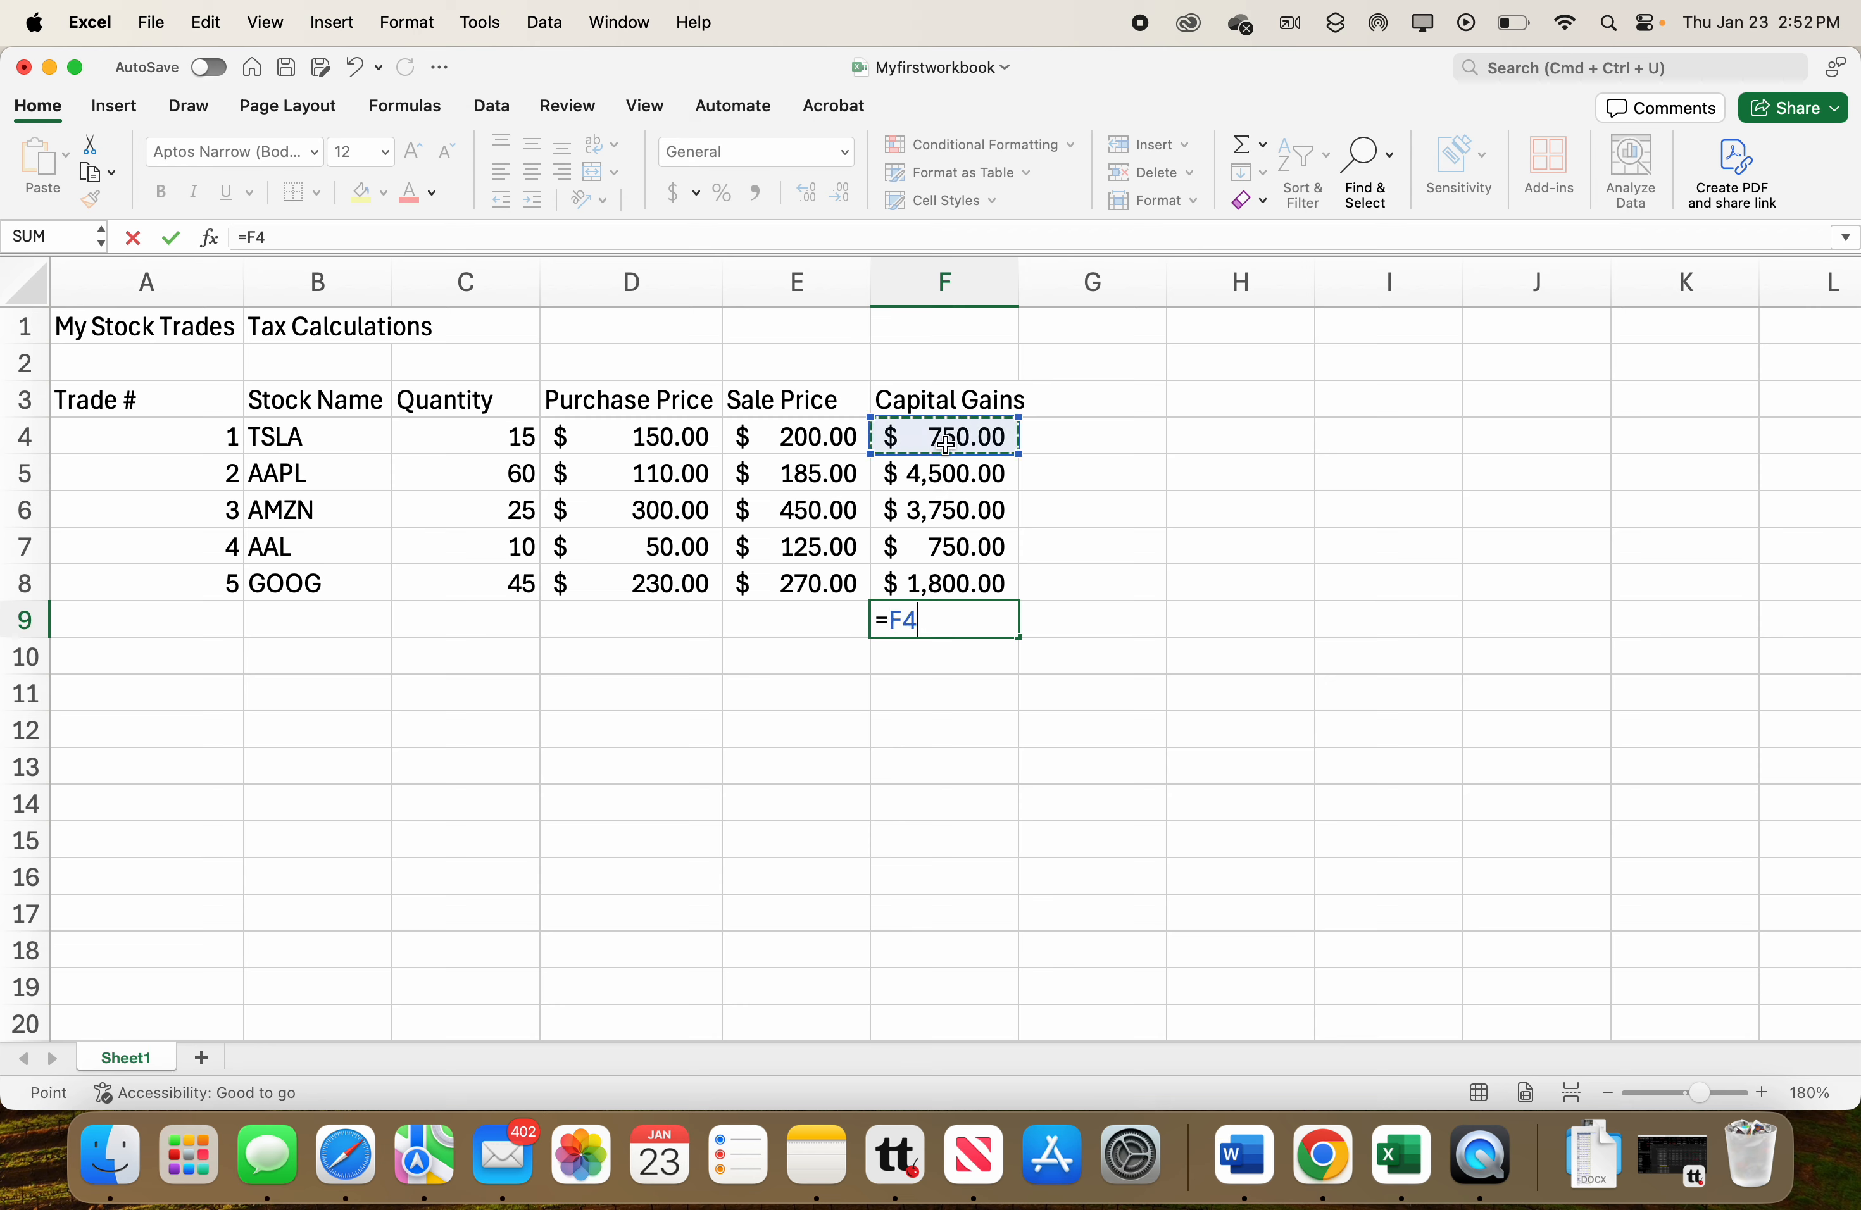
{"action": "type", "text": "+"}
{"action": "left_click", "coordinate": [946, 471]}
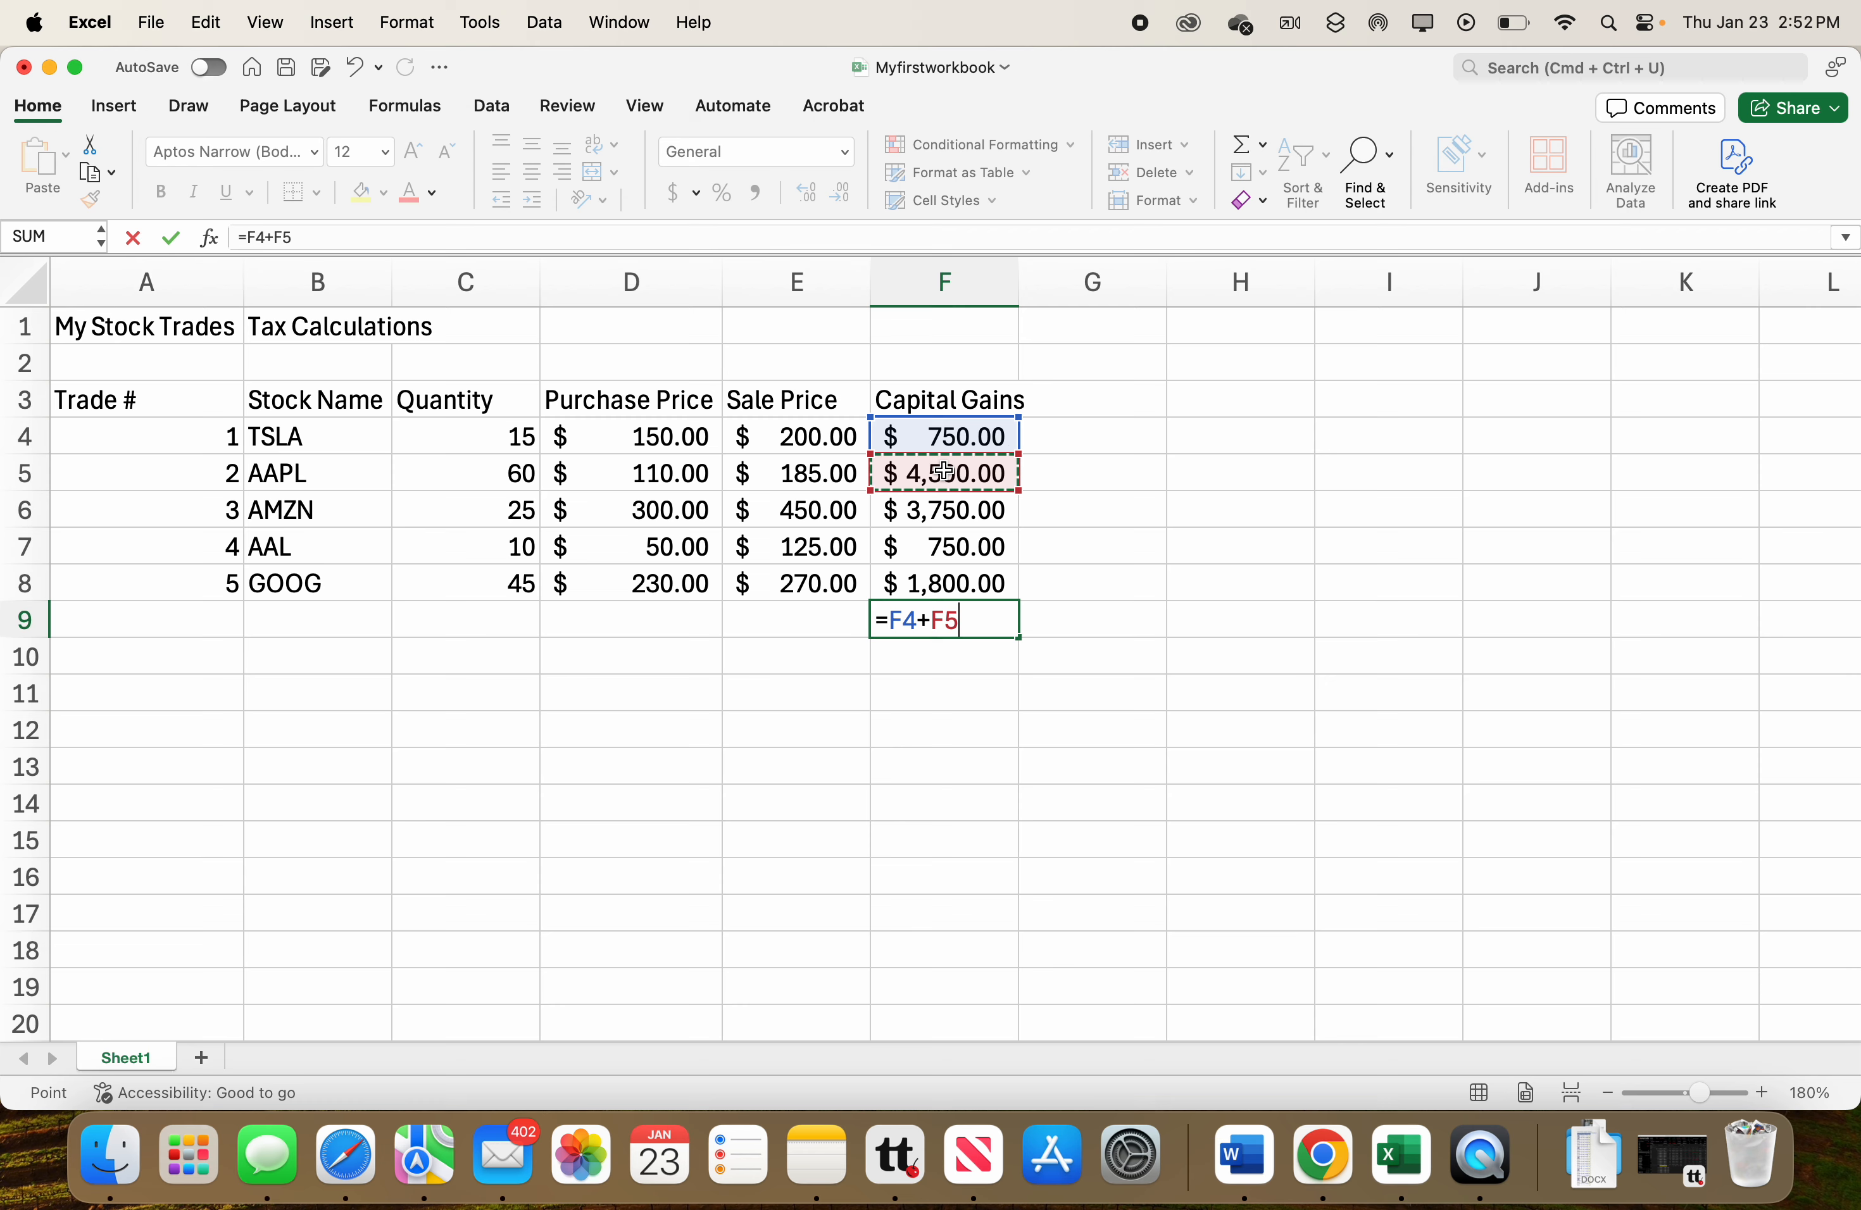
{"action": "type", "text": "+"}
{"action": "left_click", "coordinate": [949, 520]}
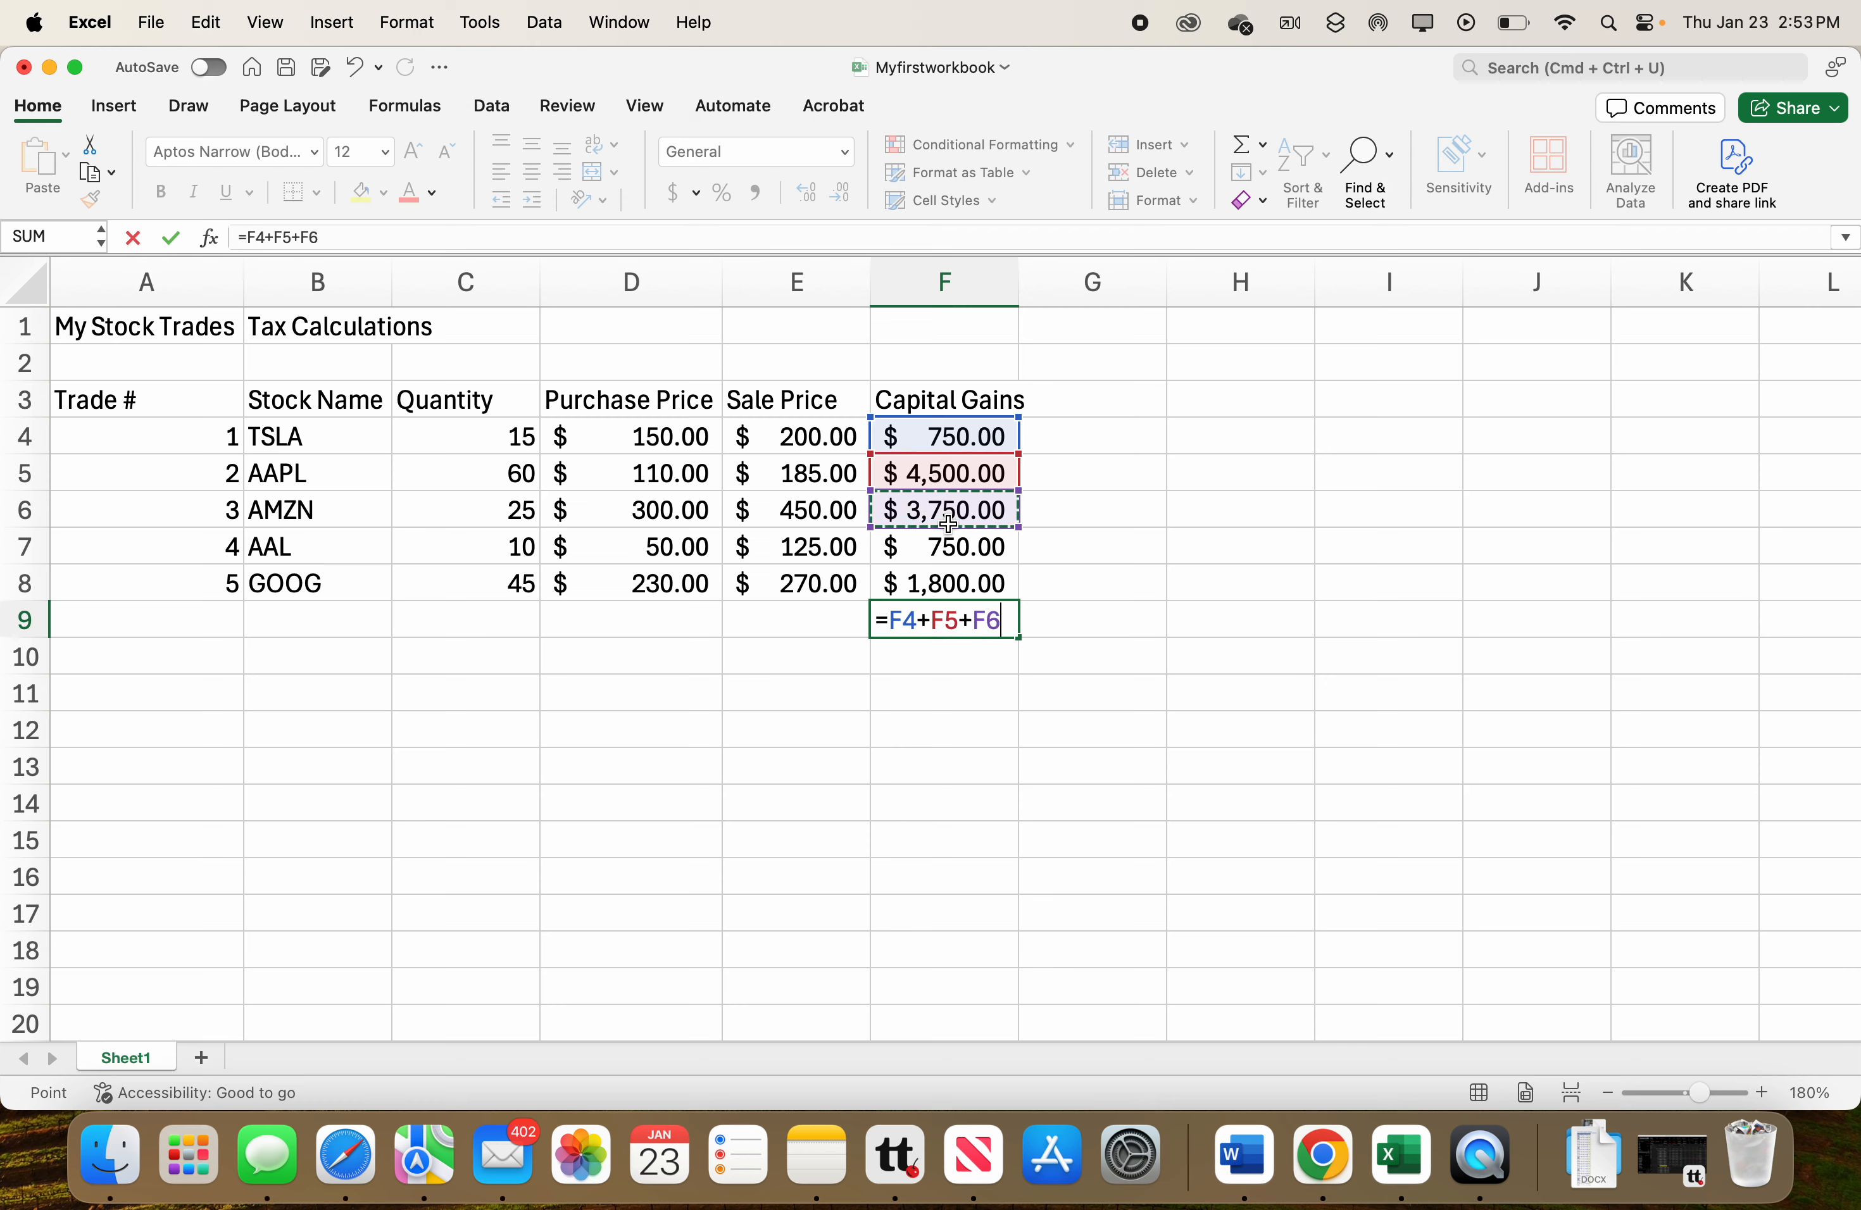
{"action": "type", "text": "+"}
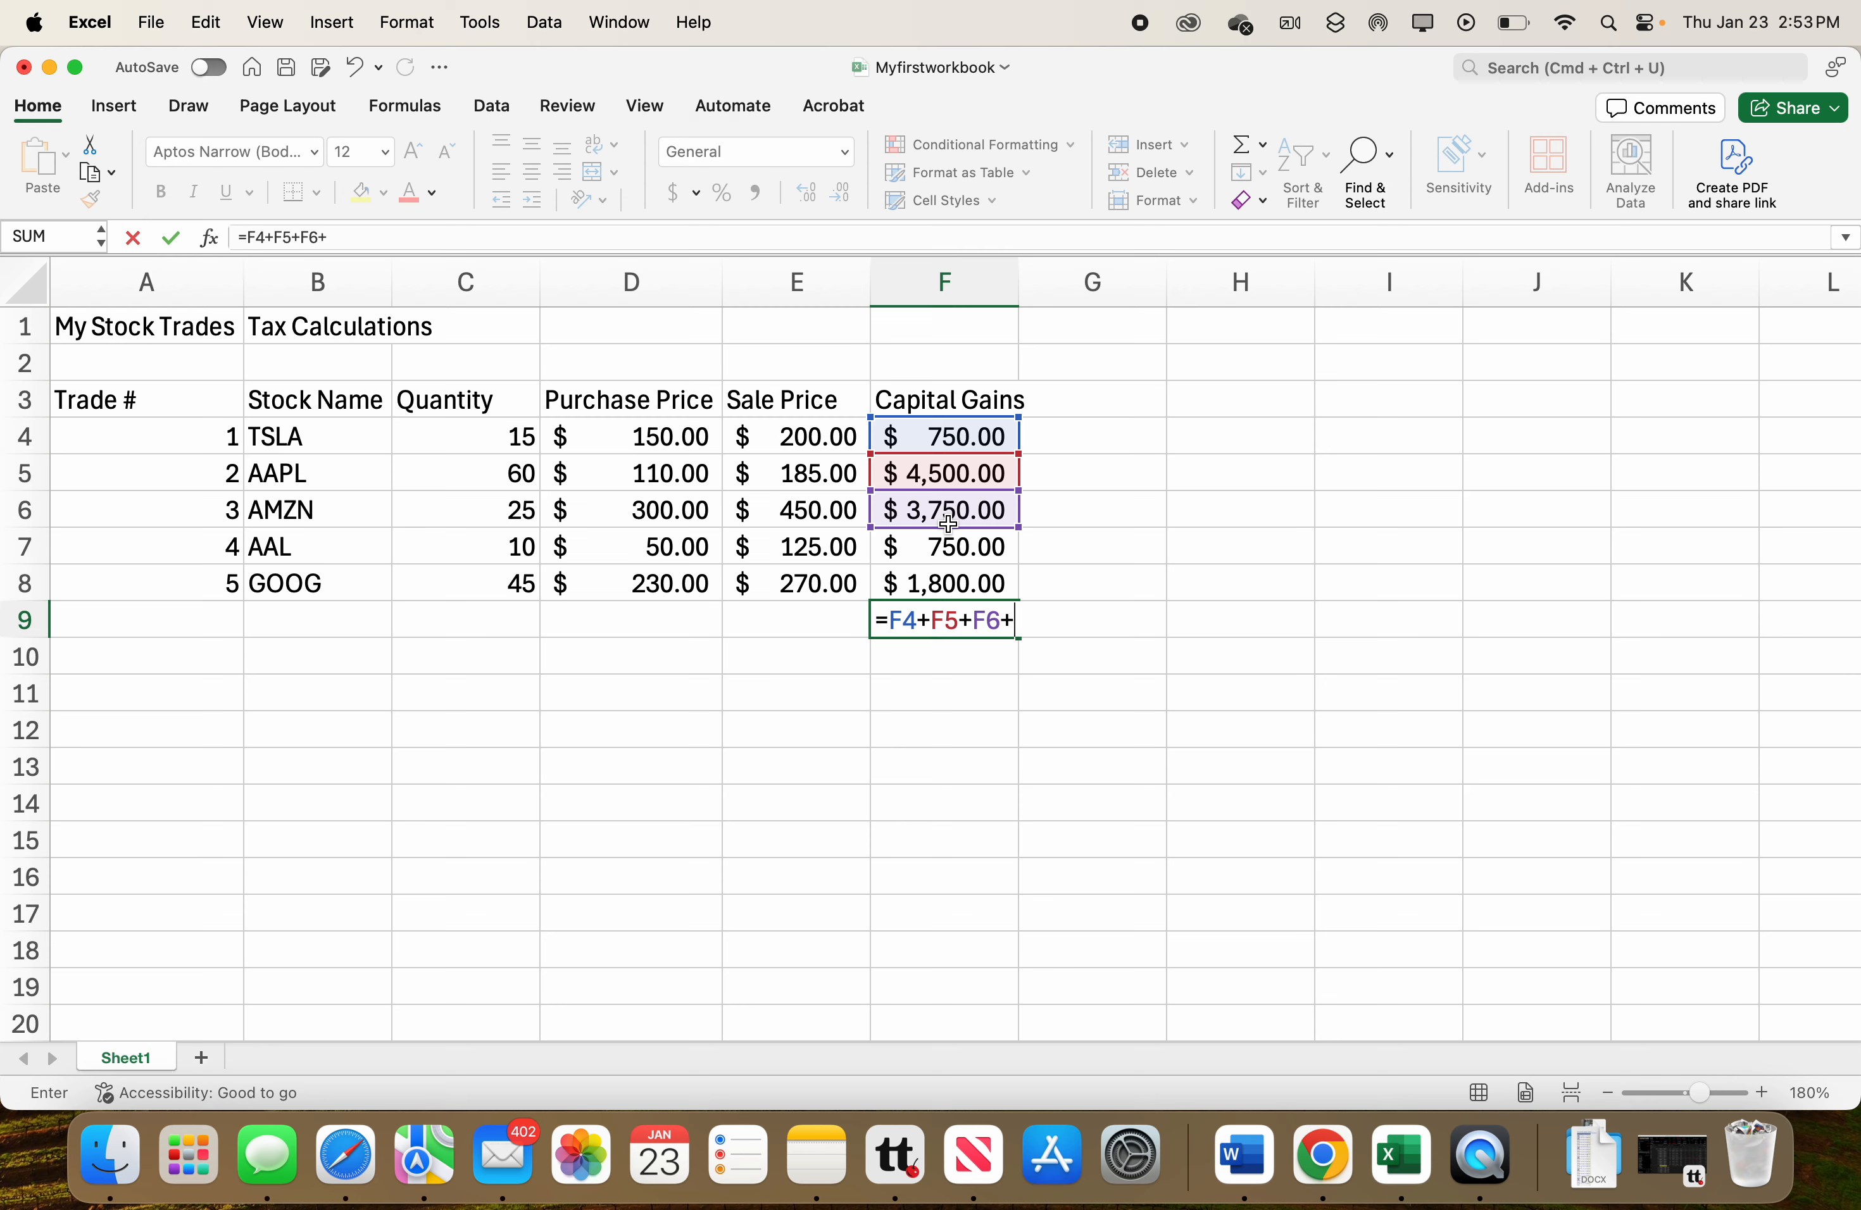
{"action": "left_click", "coordinate": [945, 547]}
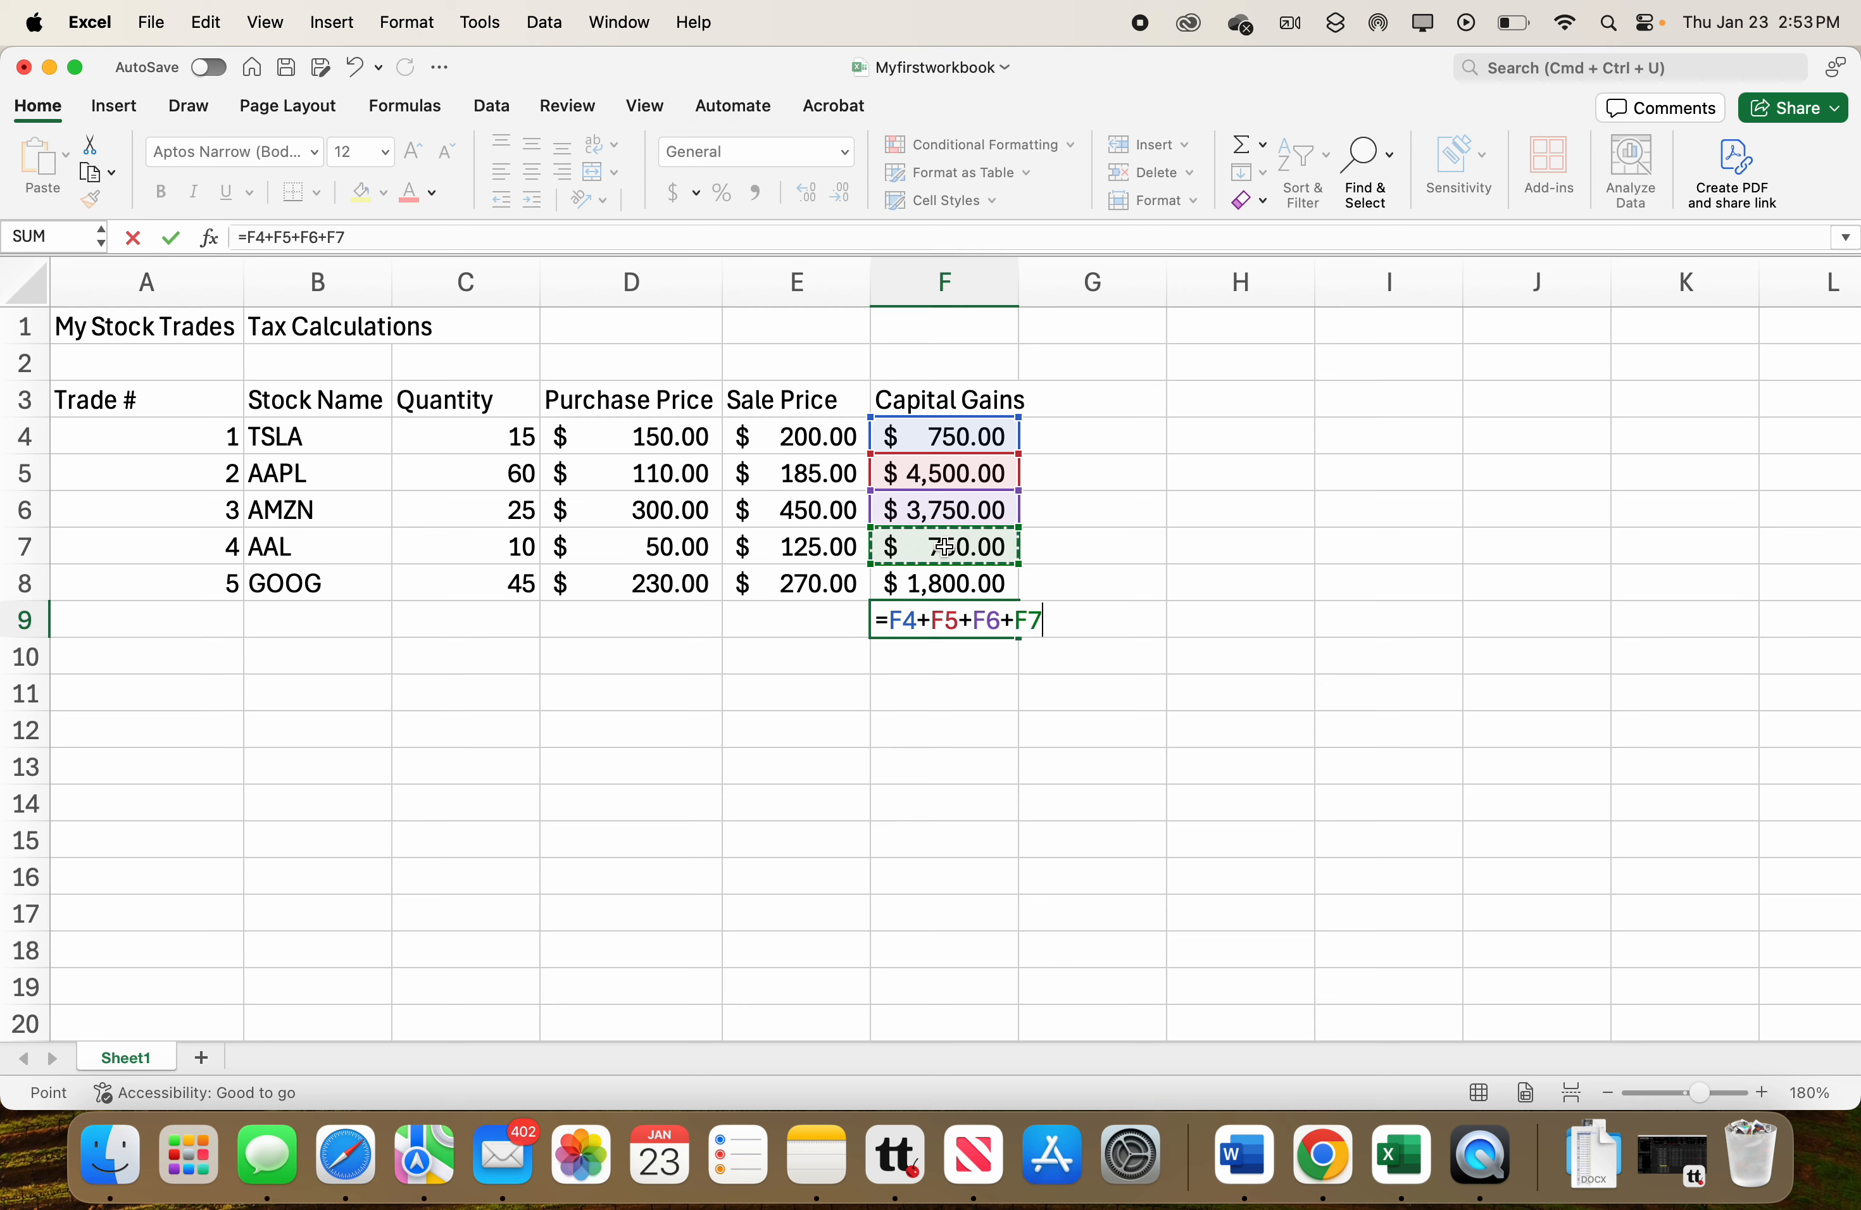
{"action": "type", "text": "+"}
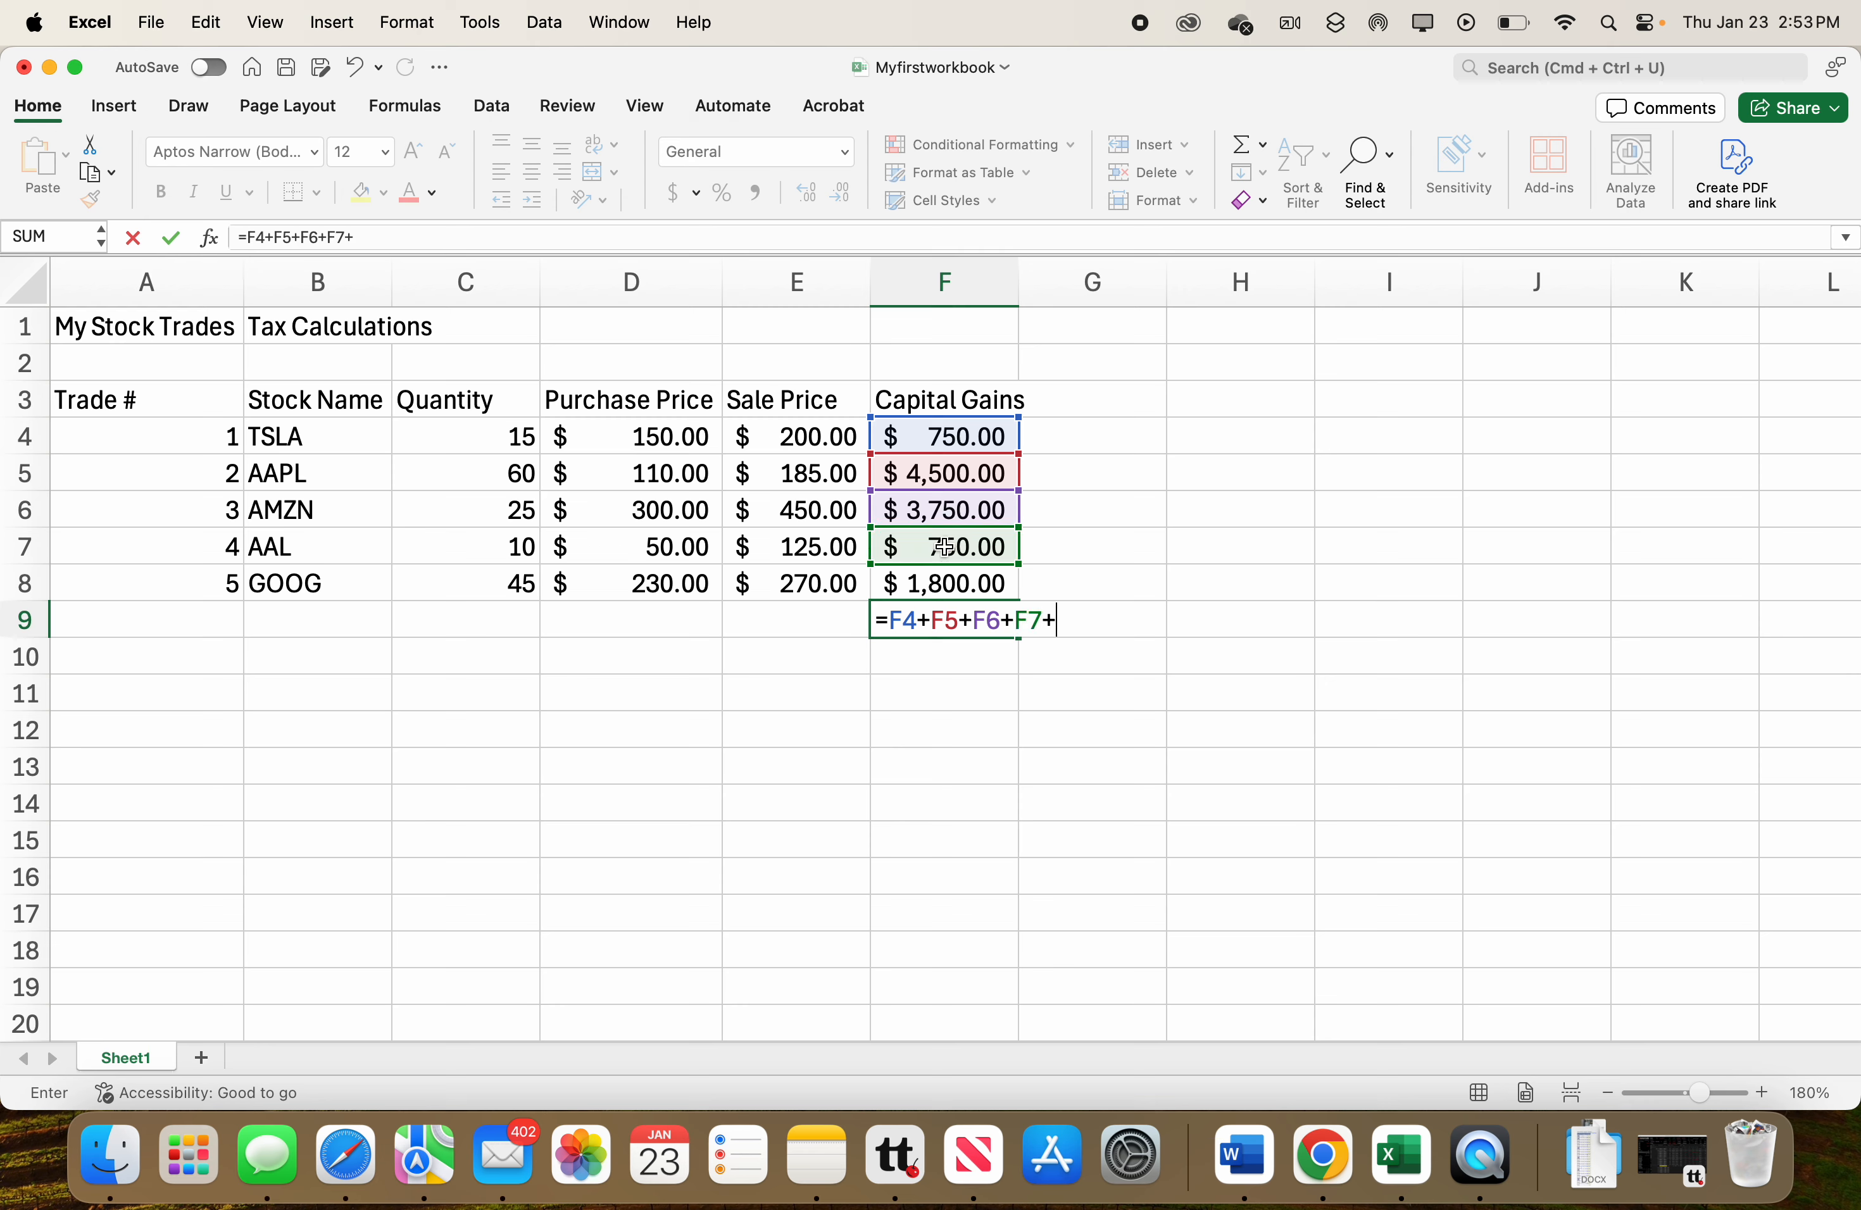
{"action": "left_click", "coordinate": [955, 581]}
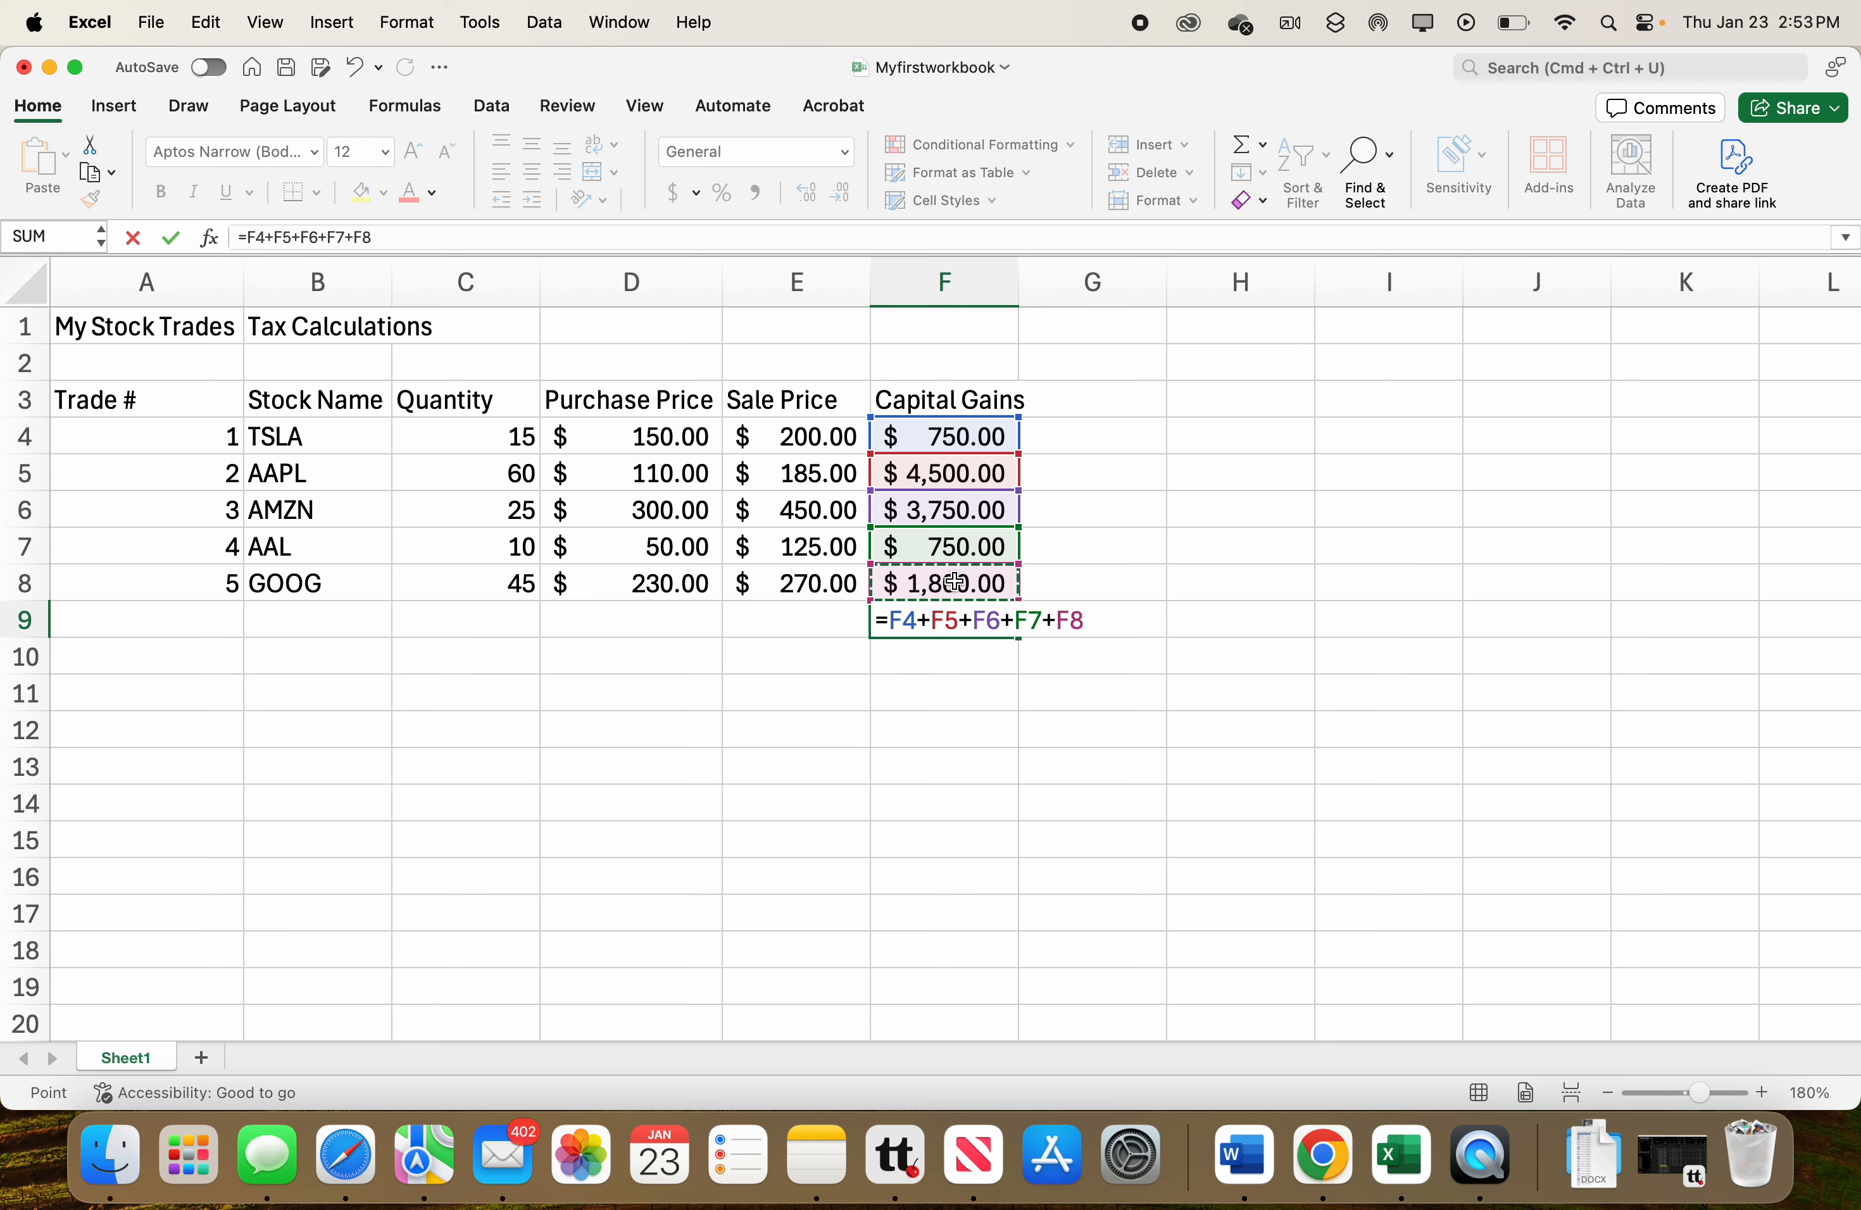
{"action": "key", "text": "Return"}
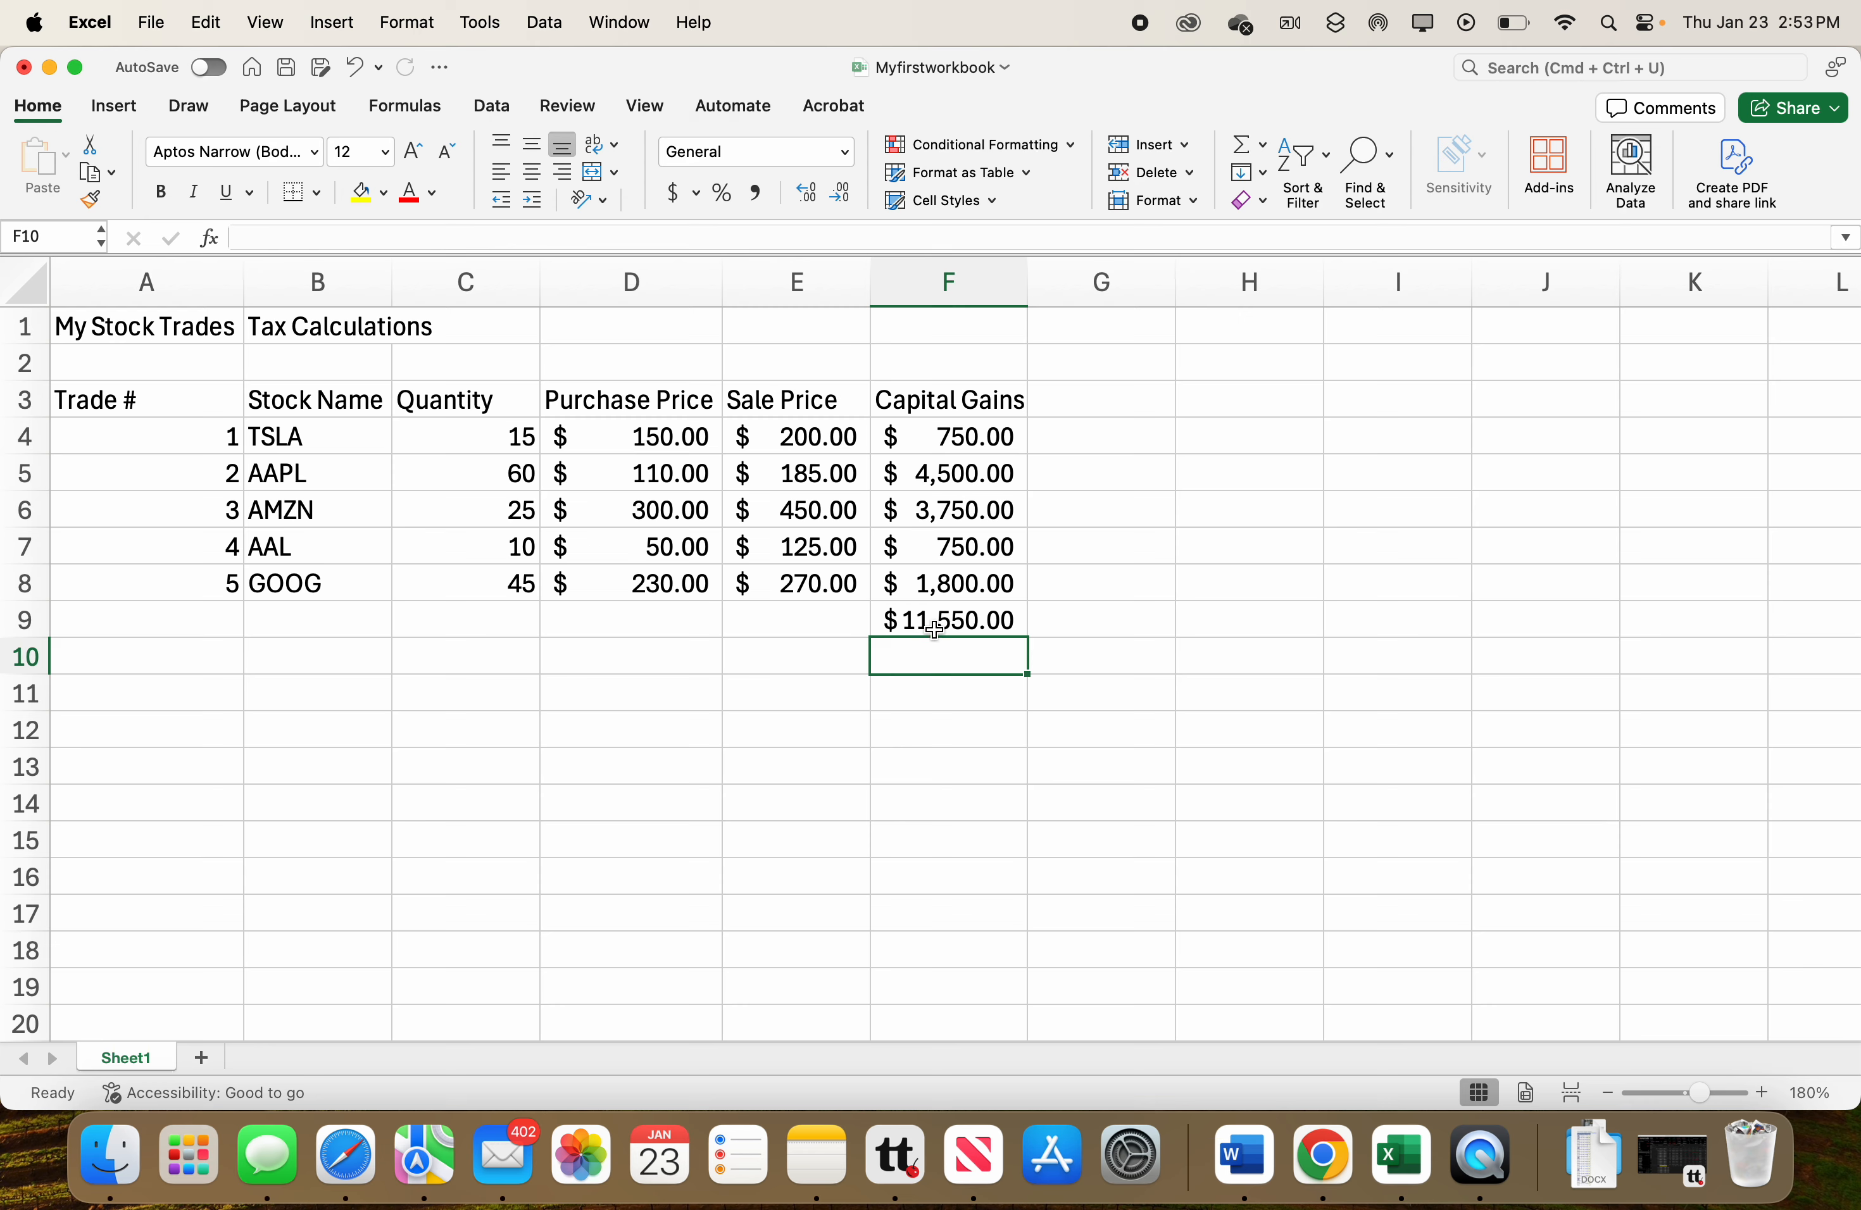
Replace the capital gains total in F9 with the formula =SUM(F4:F8).
{"action": "left_click", "coordinate": [936, 625]}
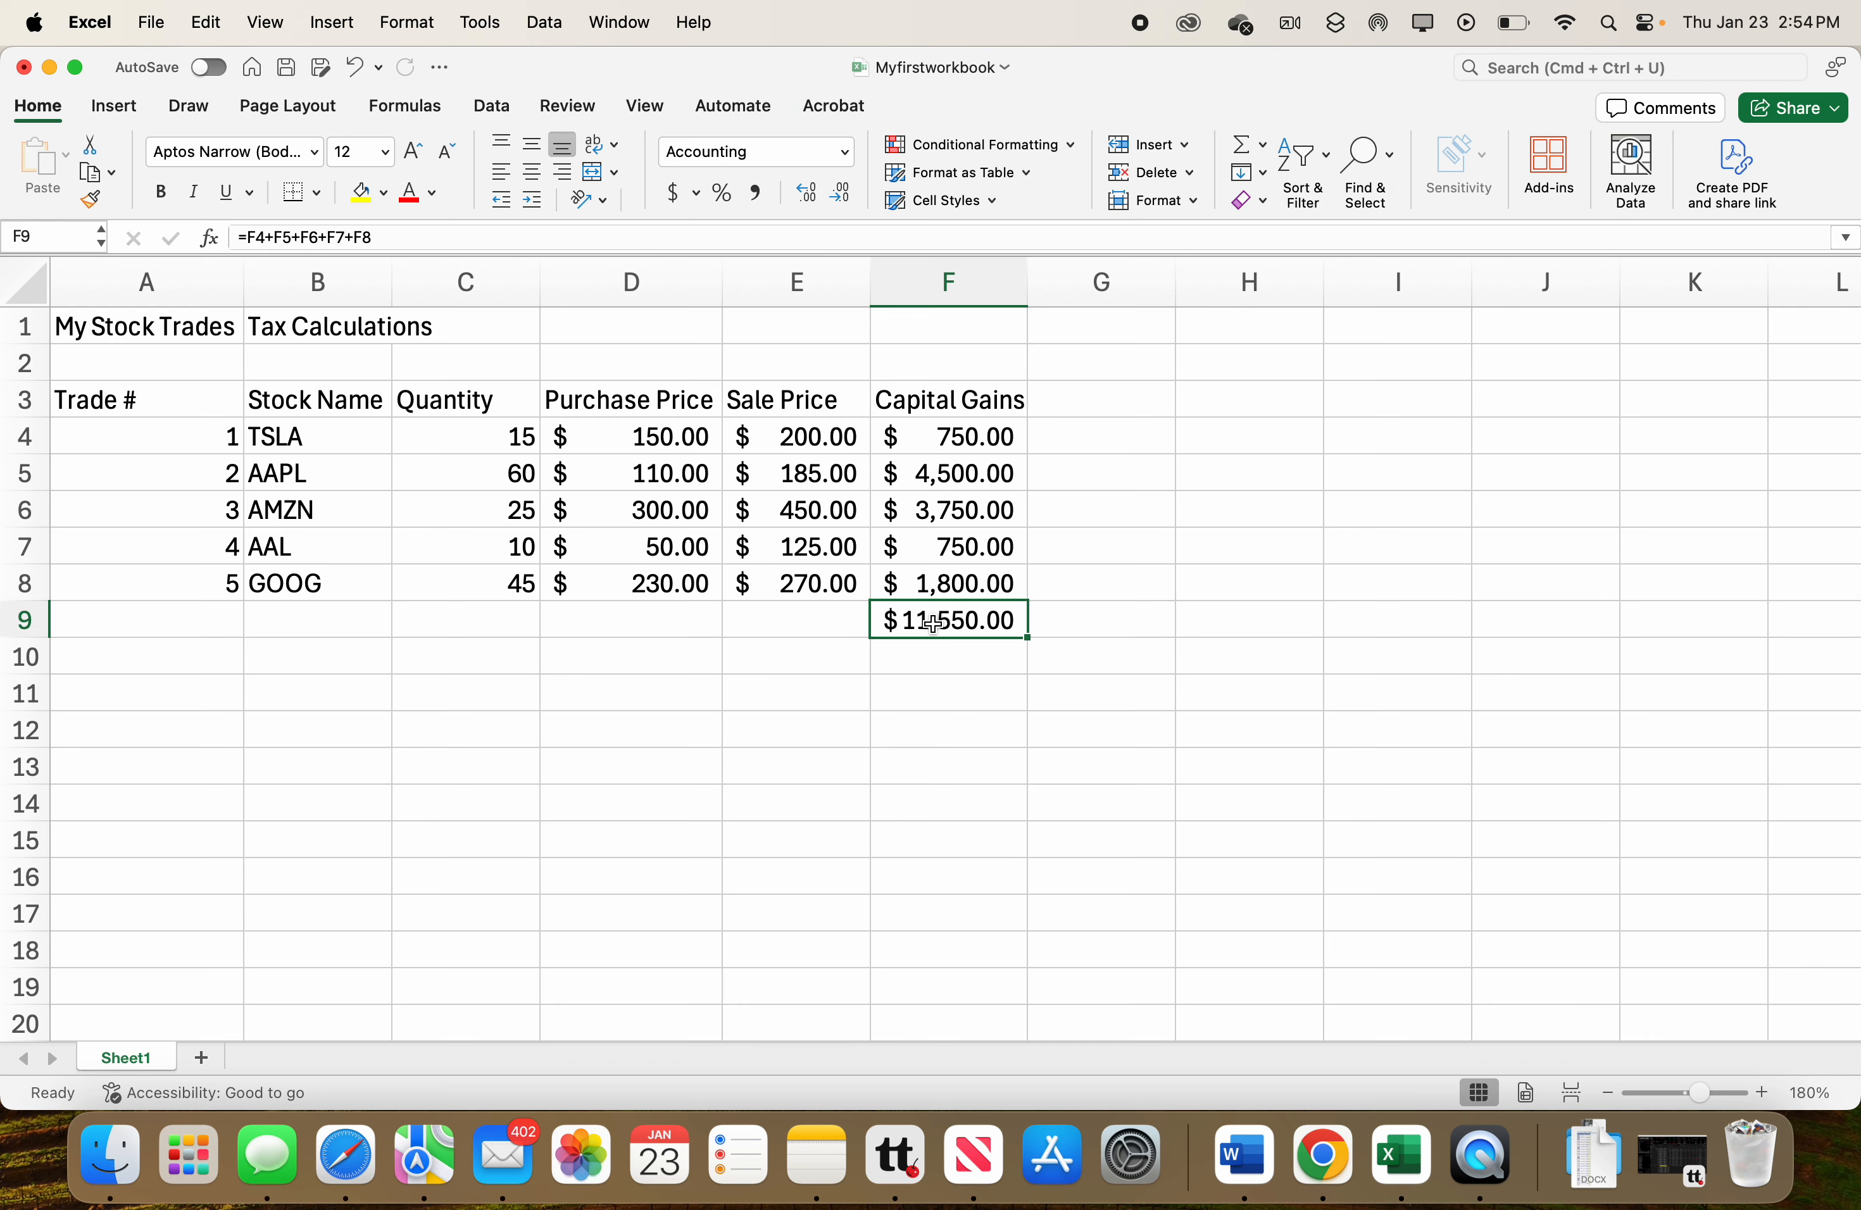
{"action": "type", "text": "="}
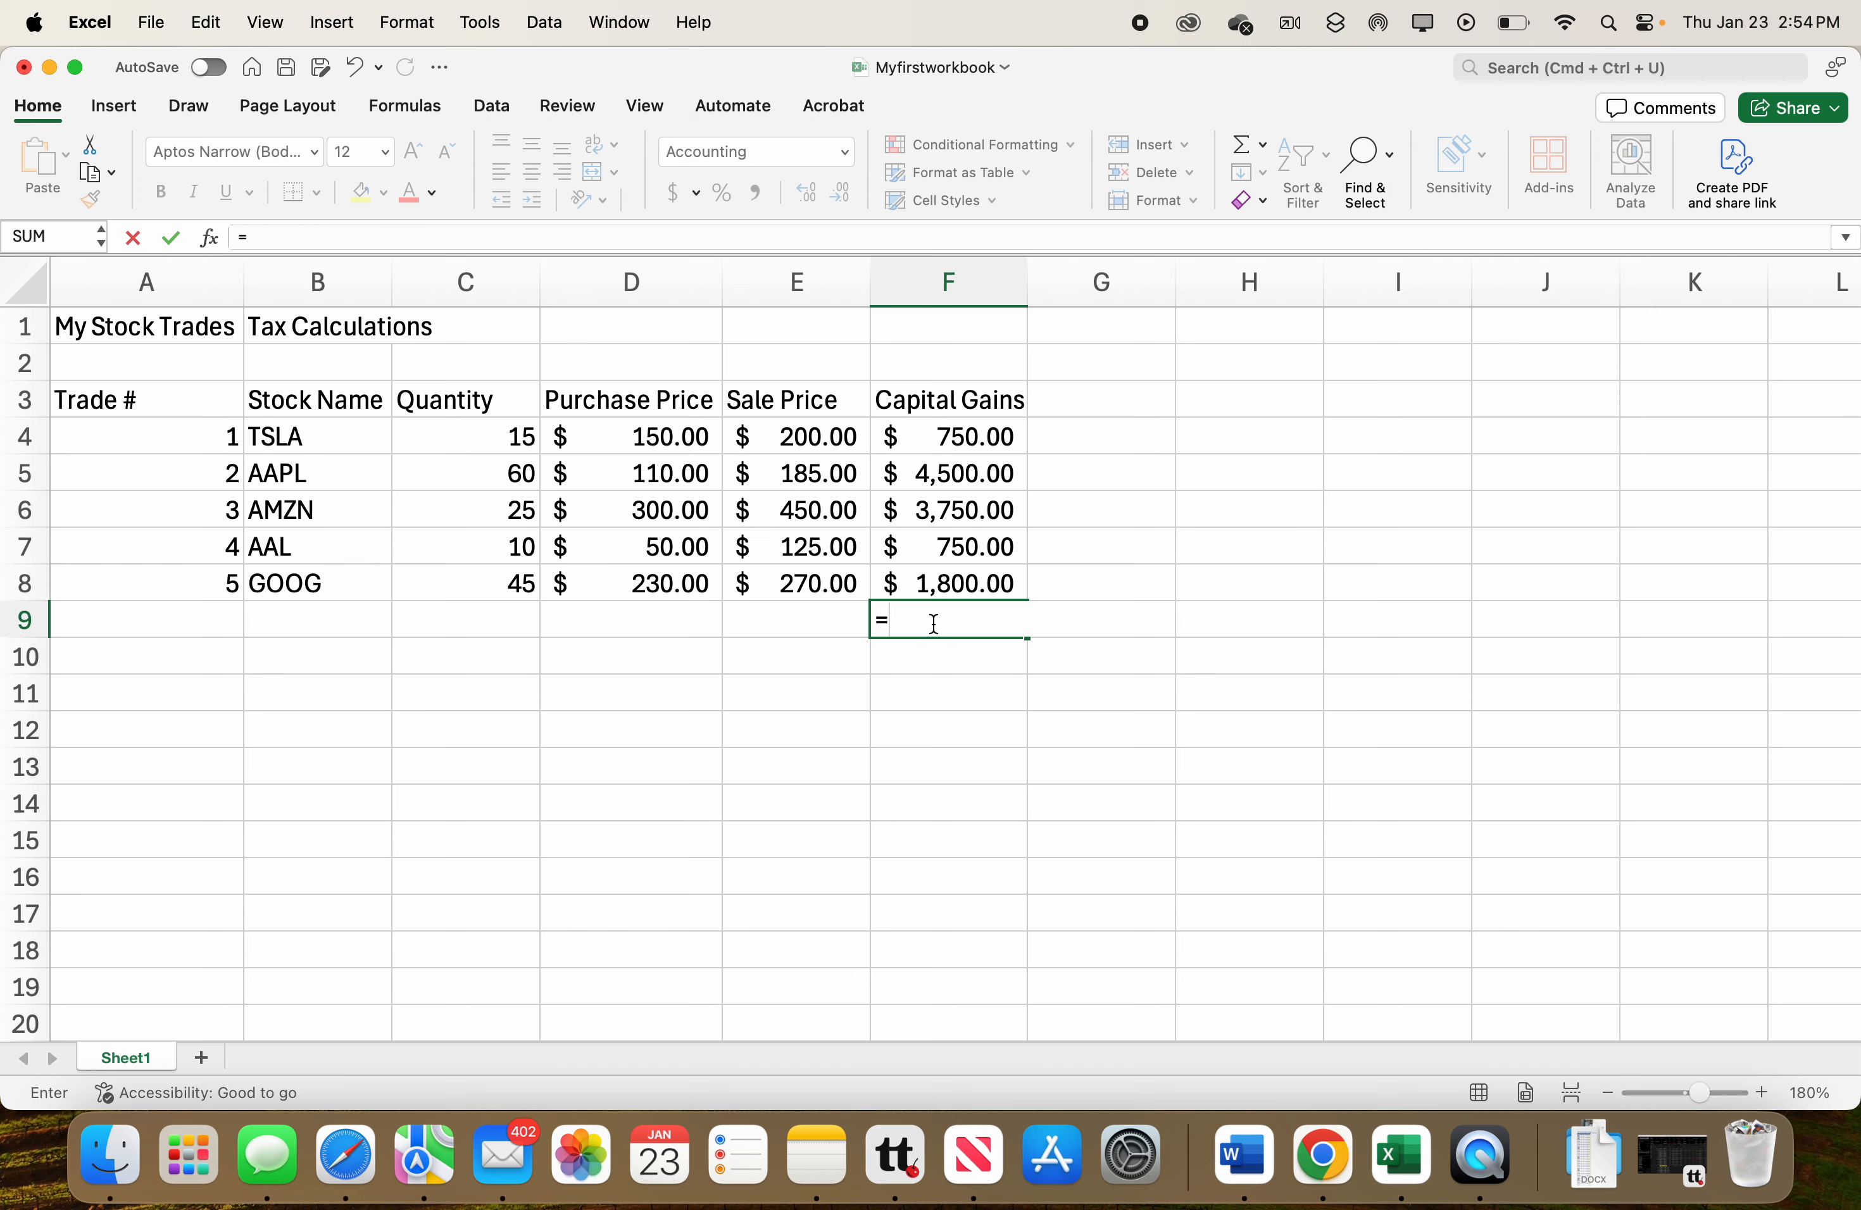
{"action": "type", "text": "sum"}
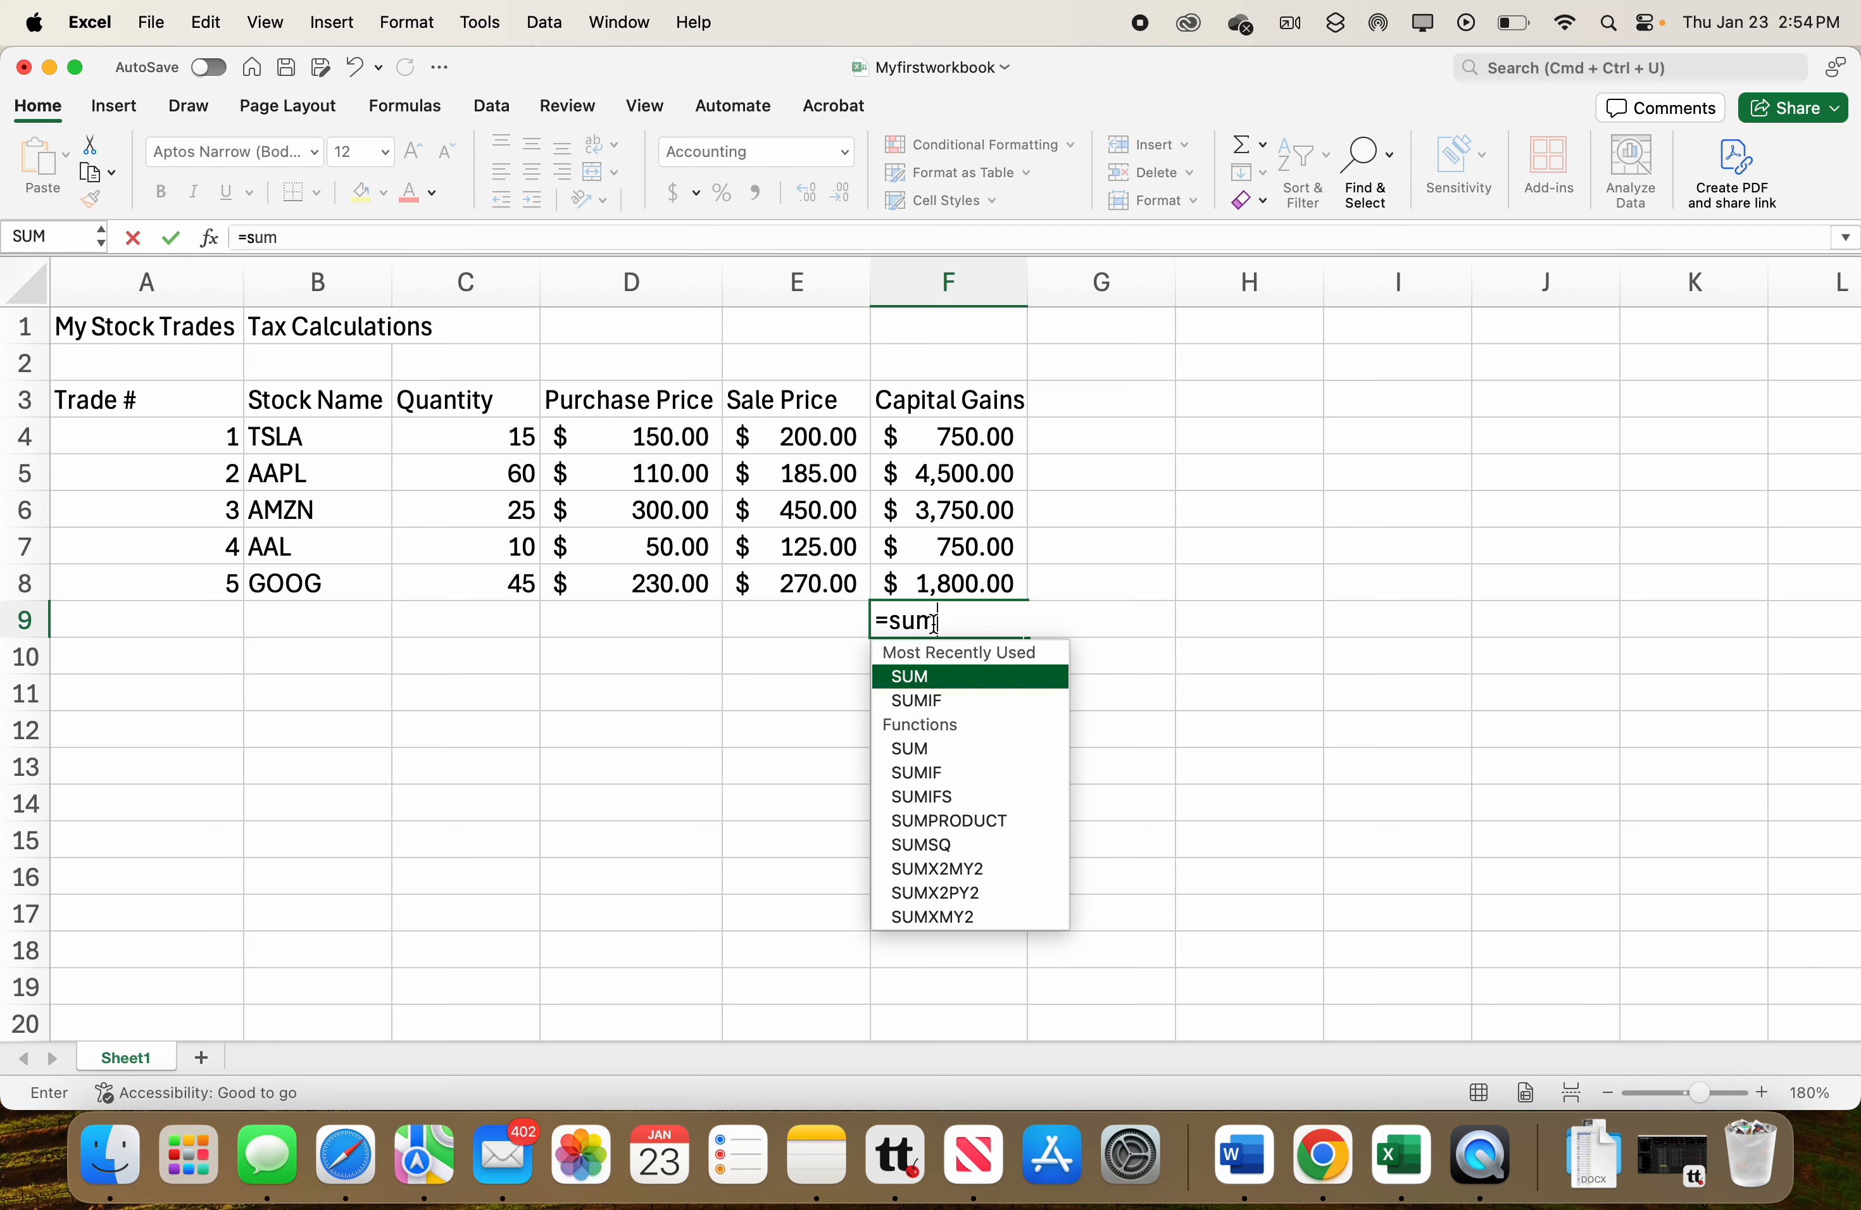
{"action": "type", "text": "("}
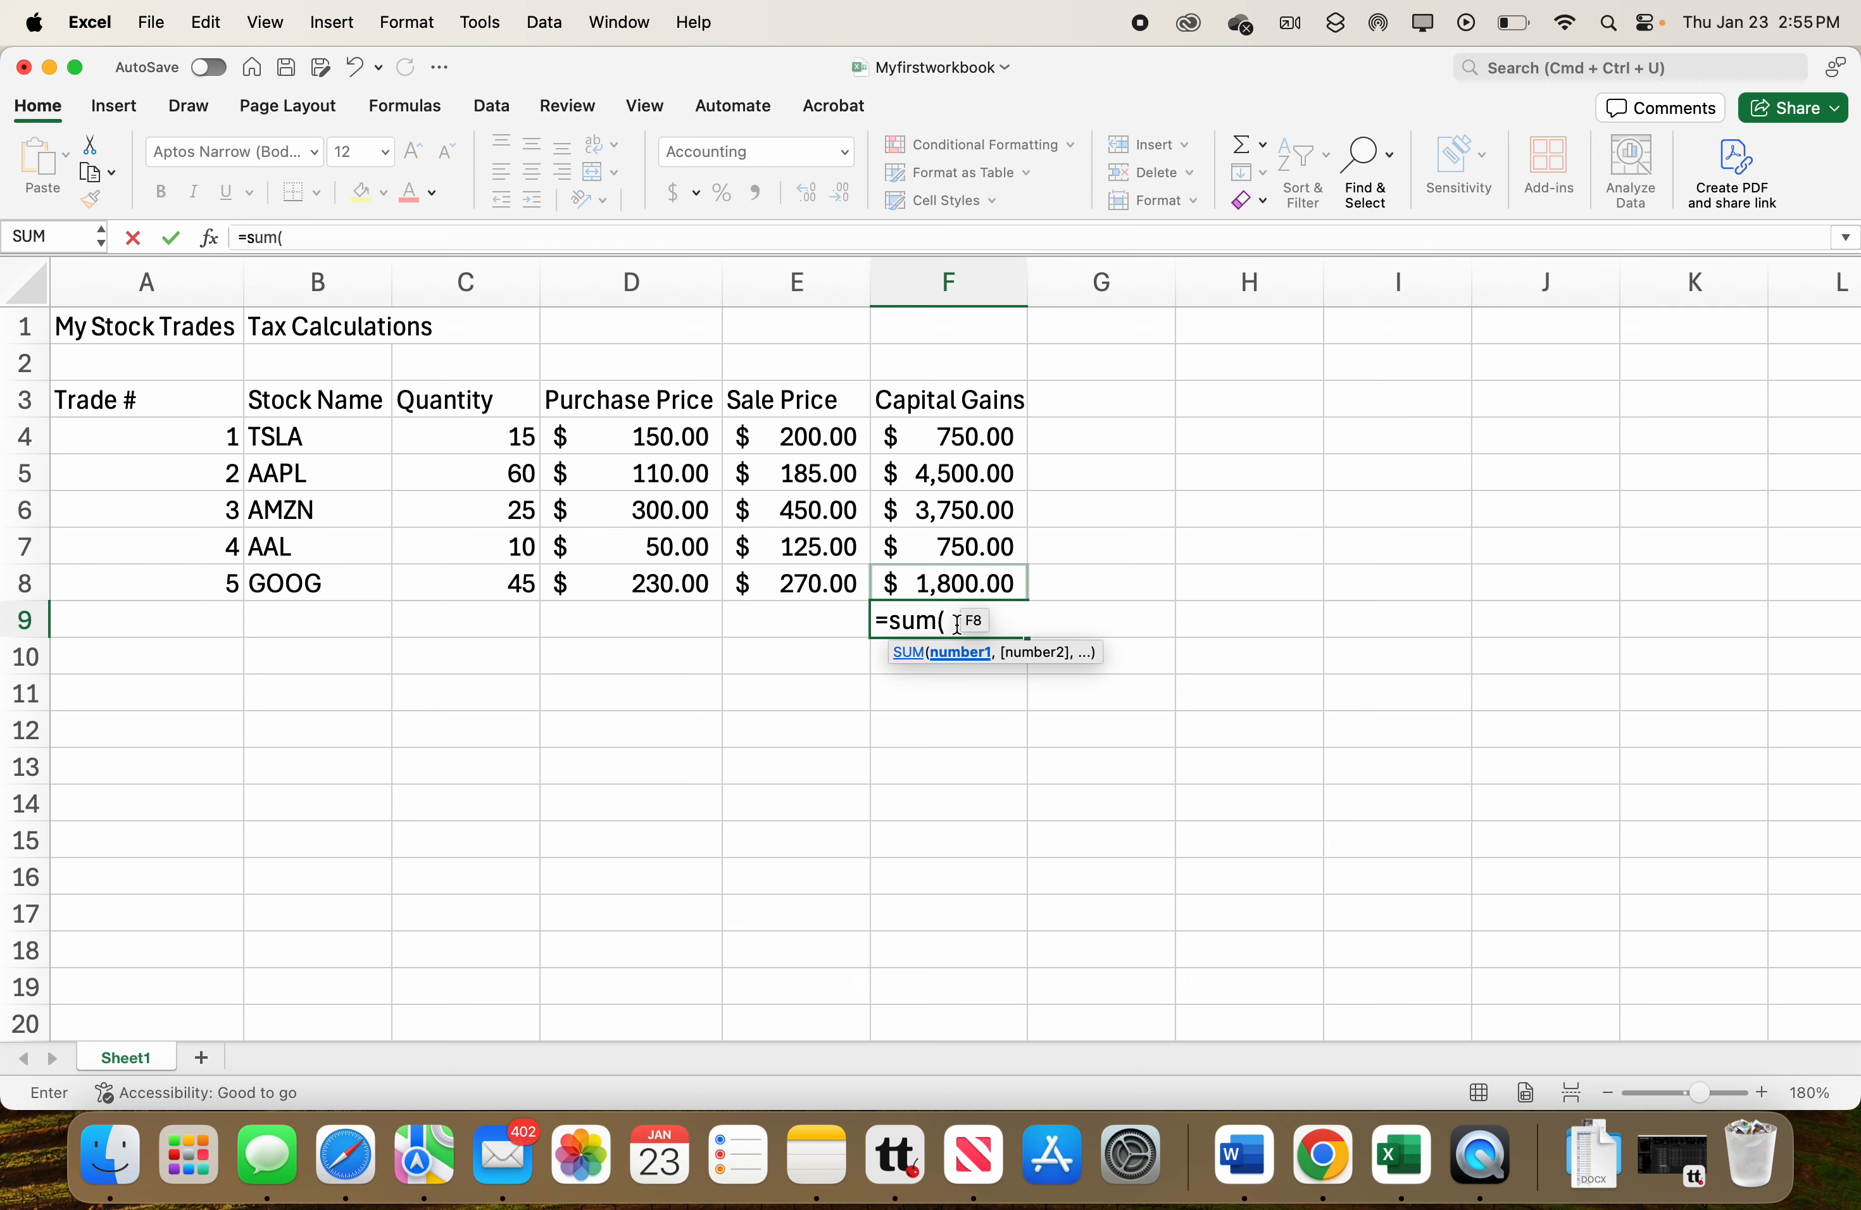
{"action": "type", "text": "F$:F"}
{"action": "key", "text": "BackSpace"}
{"action": "type", "text": "8"}
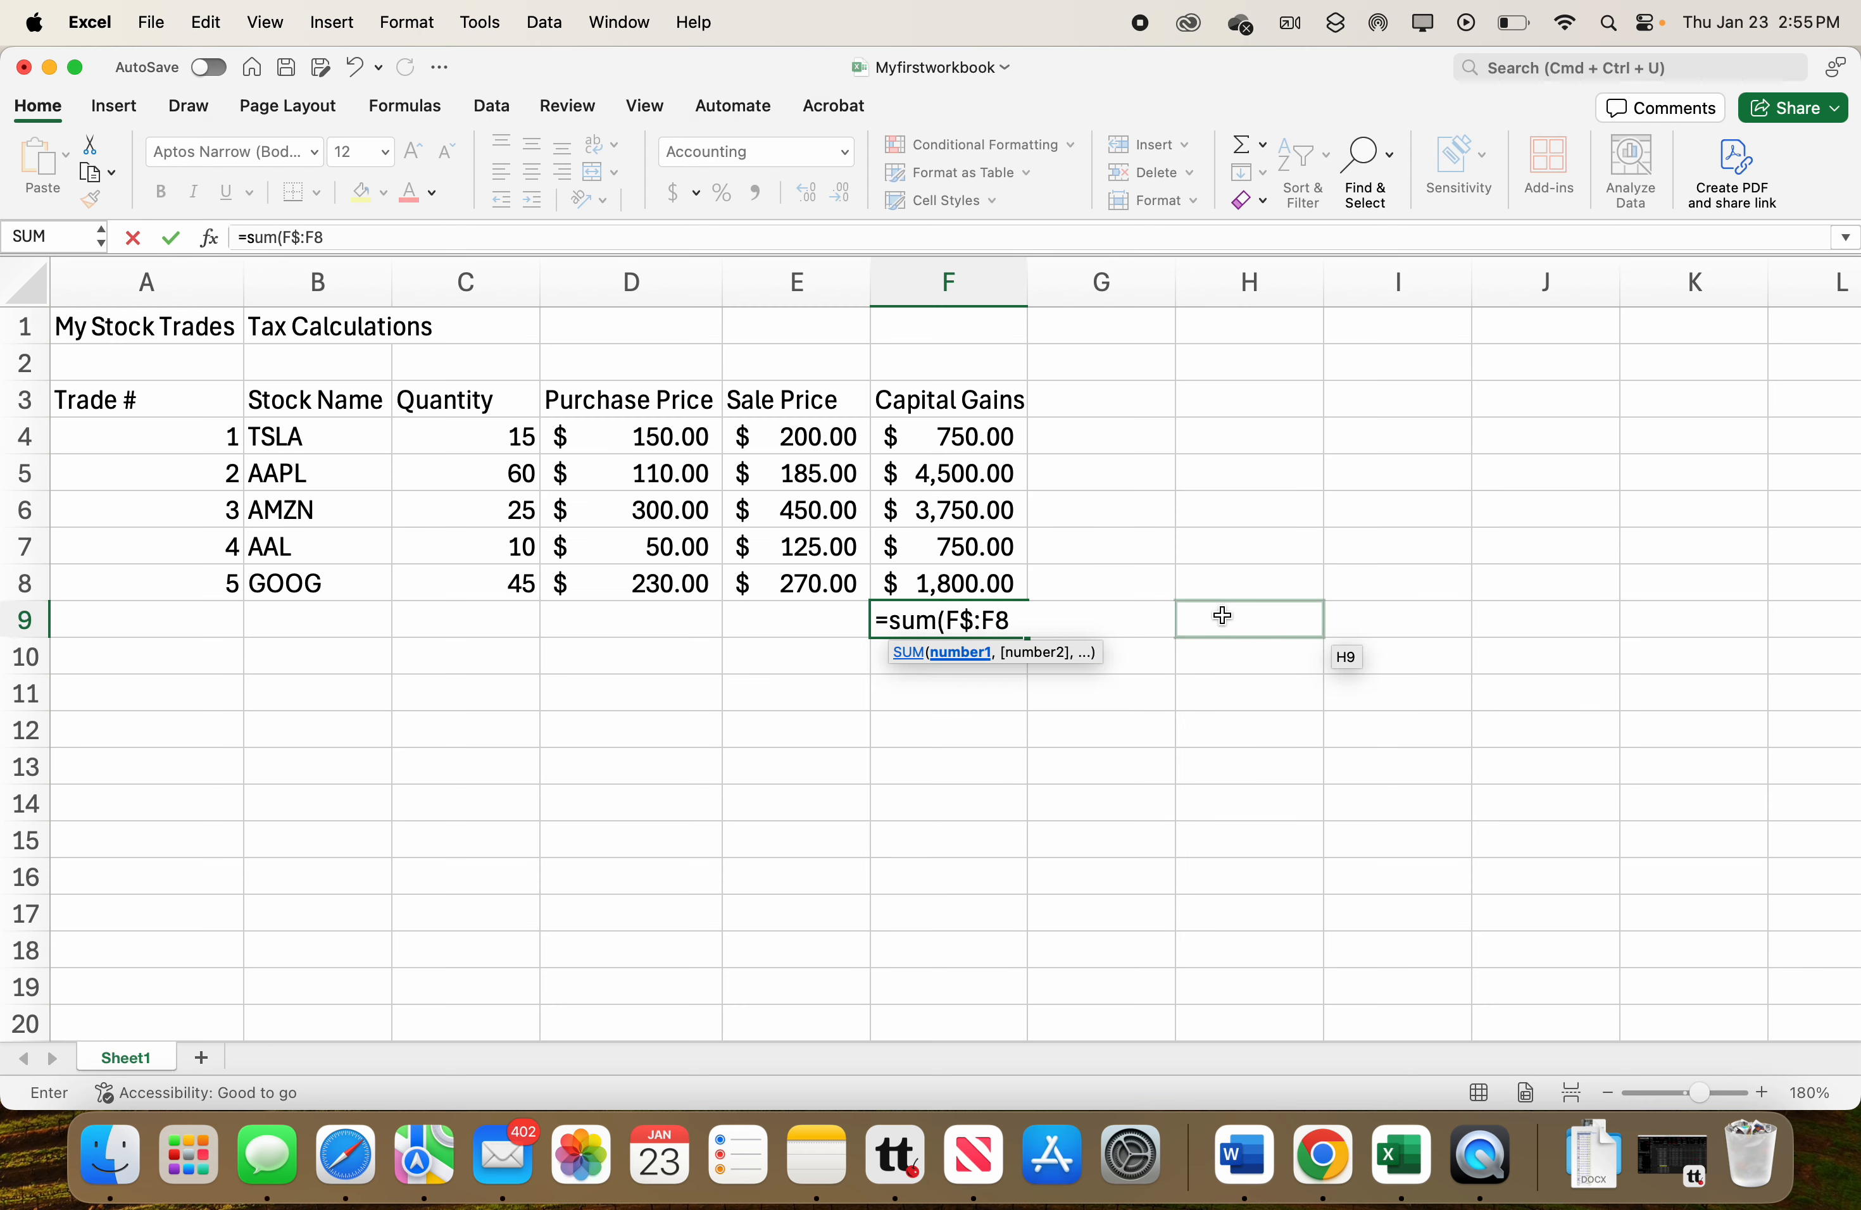
{"action": "left_click", "coordinate": [973, 623]}
{"action": "key", "text": "BackSpace"}
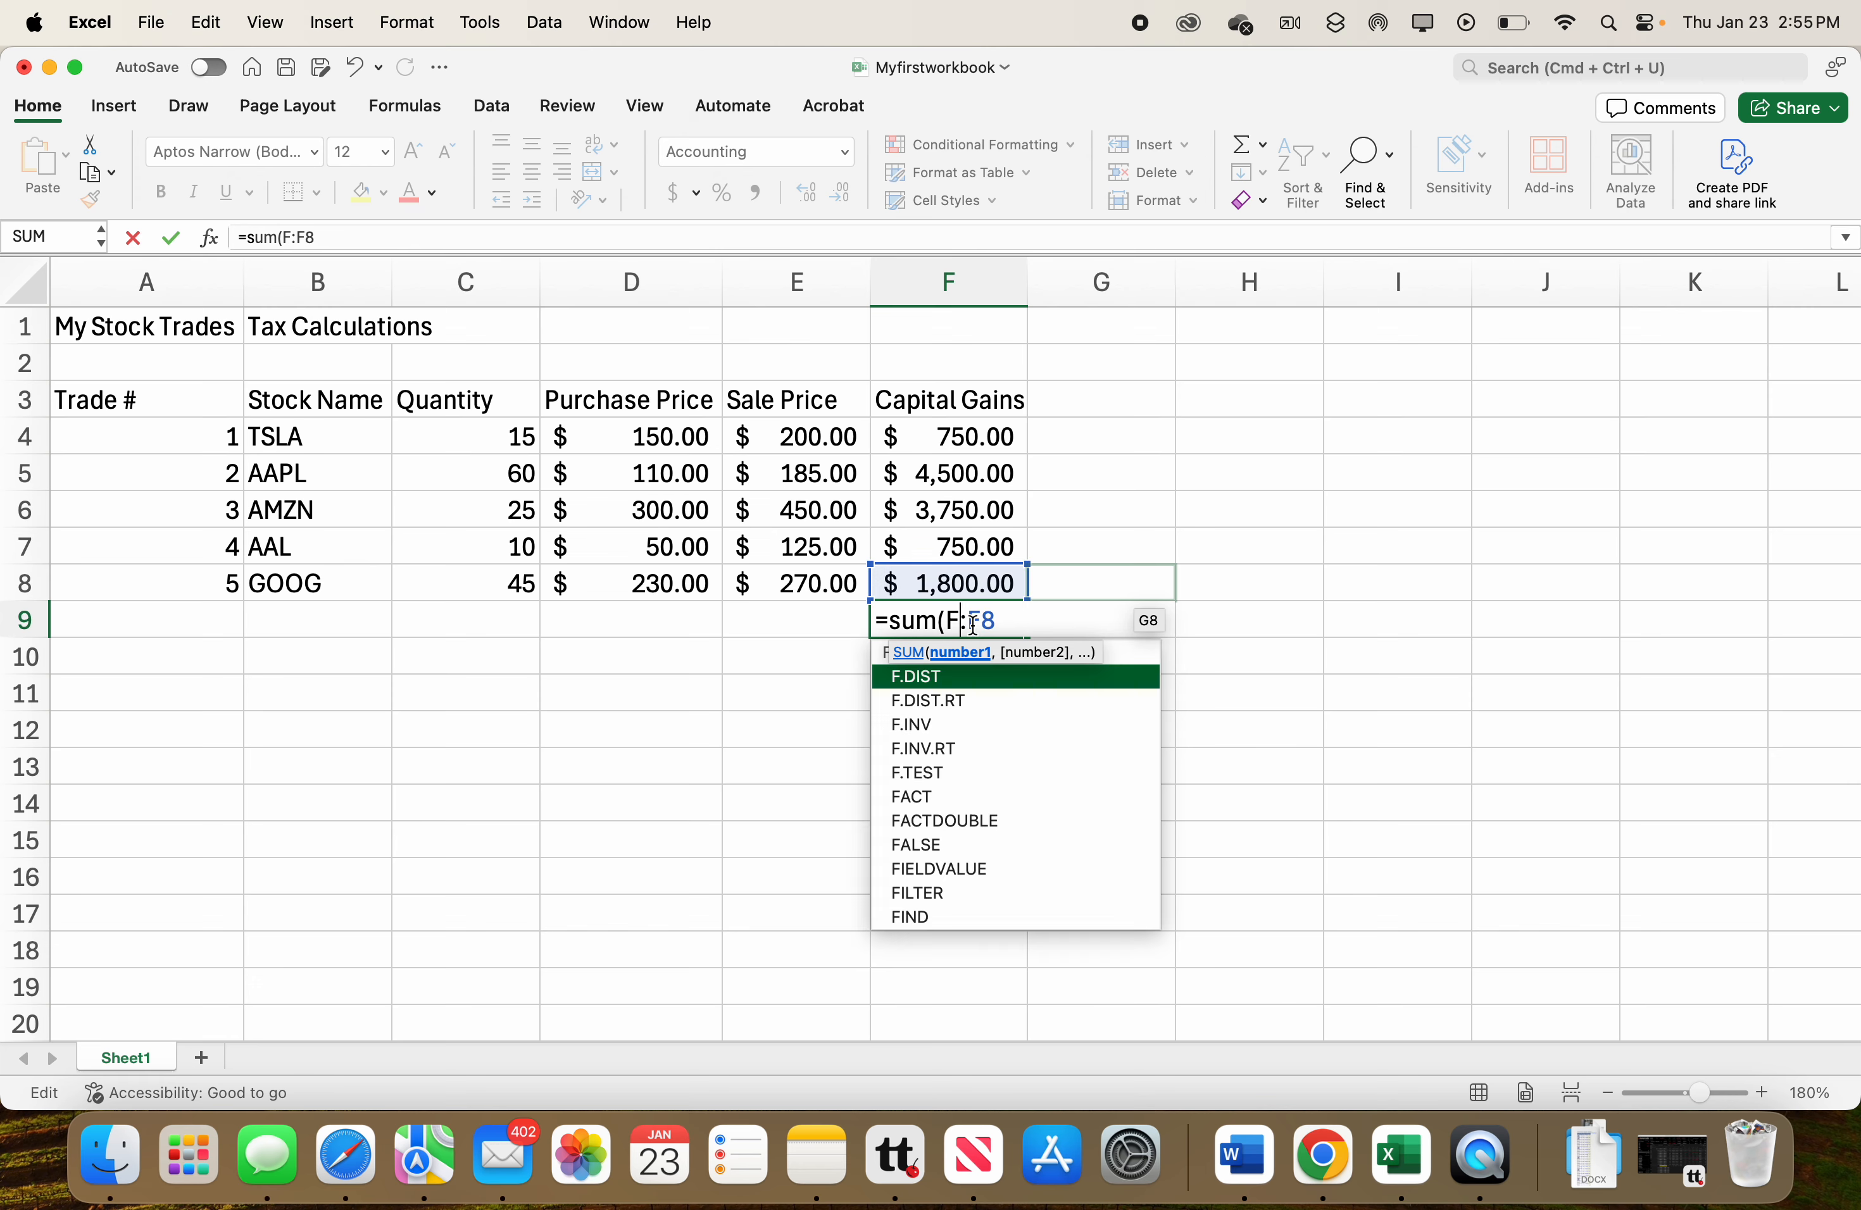
{"action": "type", "text": "4"}
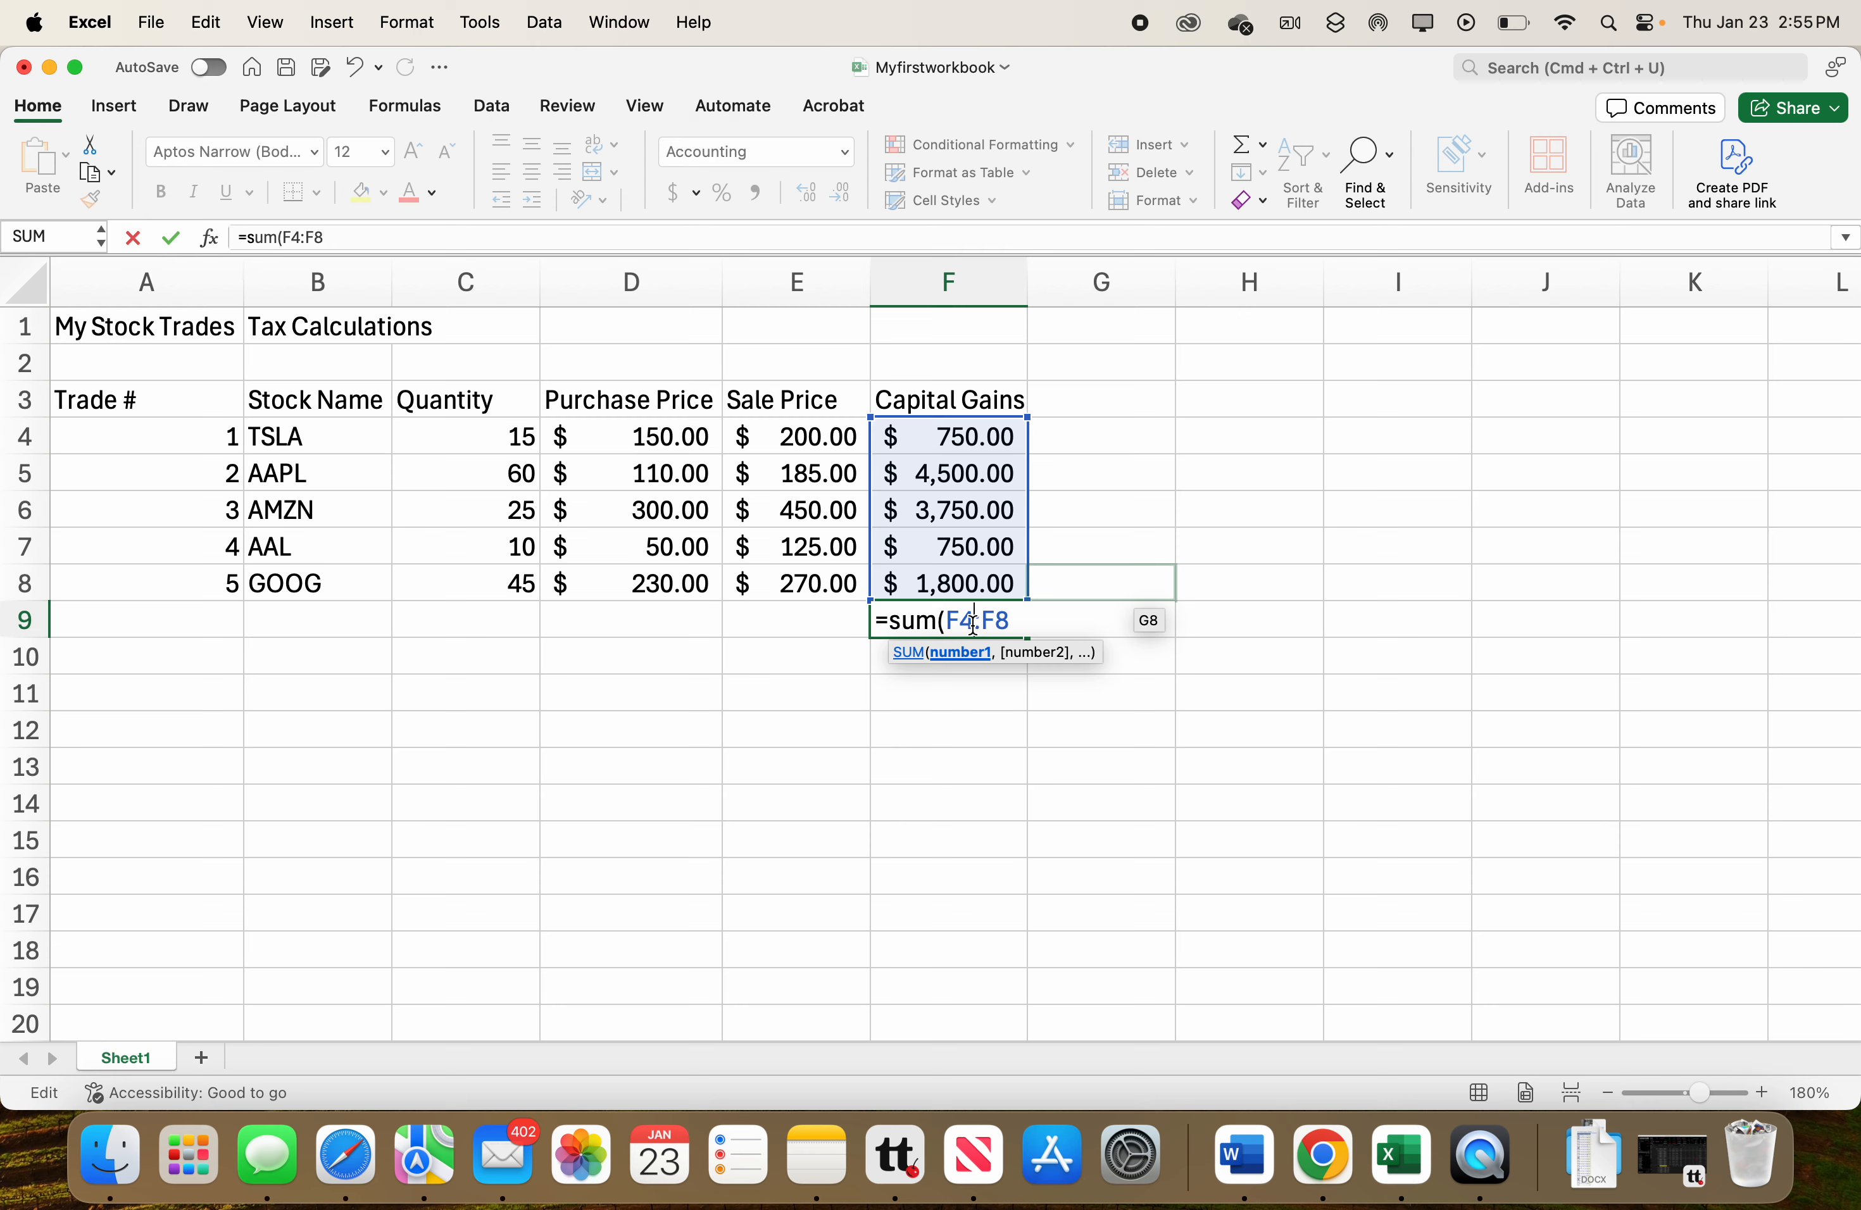
{"action": "key", "text": "Return"}
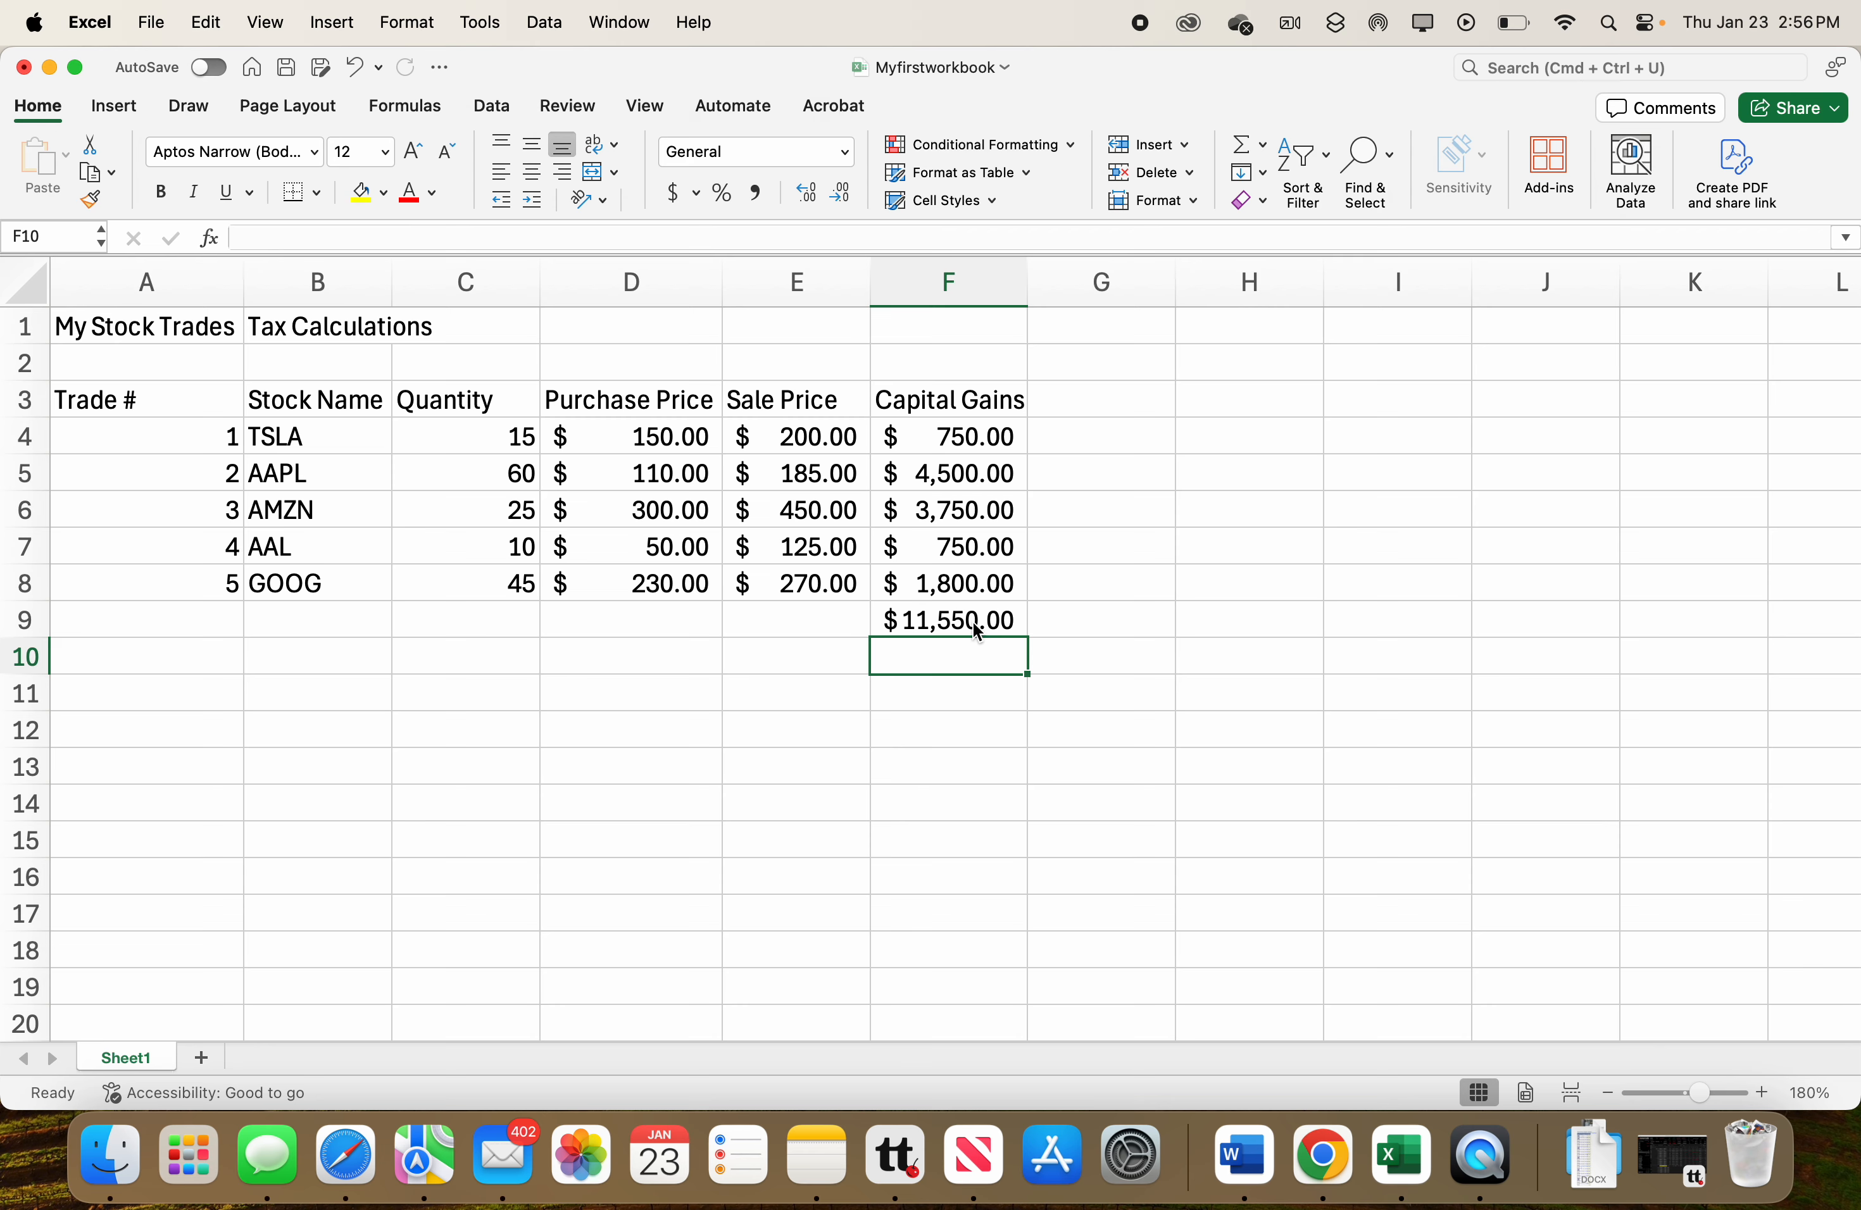
Re-enter the F9 SUM formula by selecting the range F4:F8 in the sheet.
{"action": "left_click", "coordinate": [973, 623]}
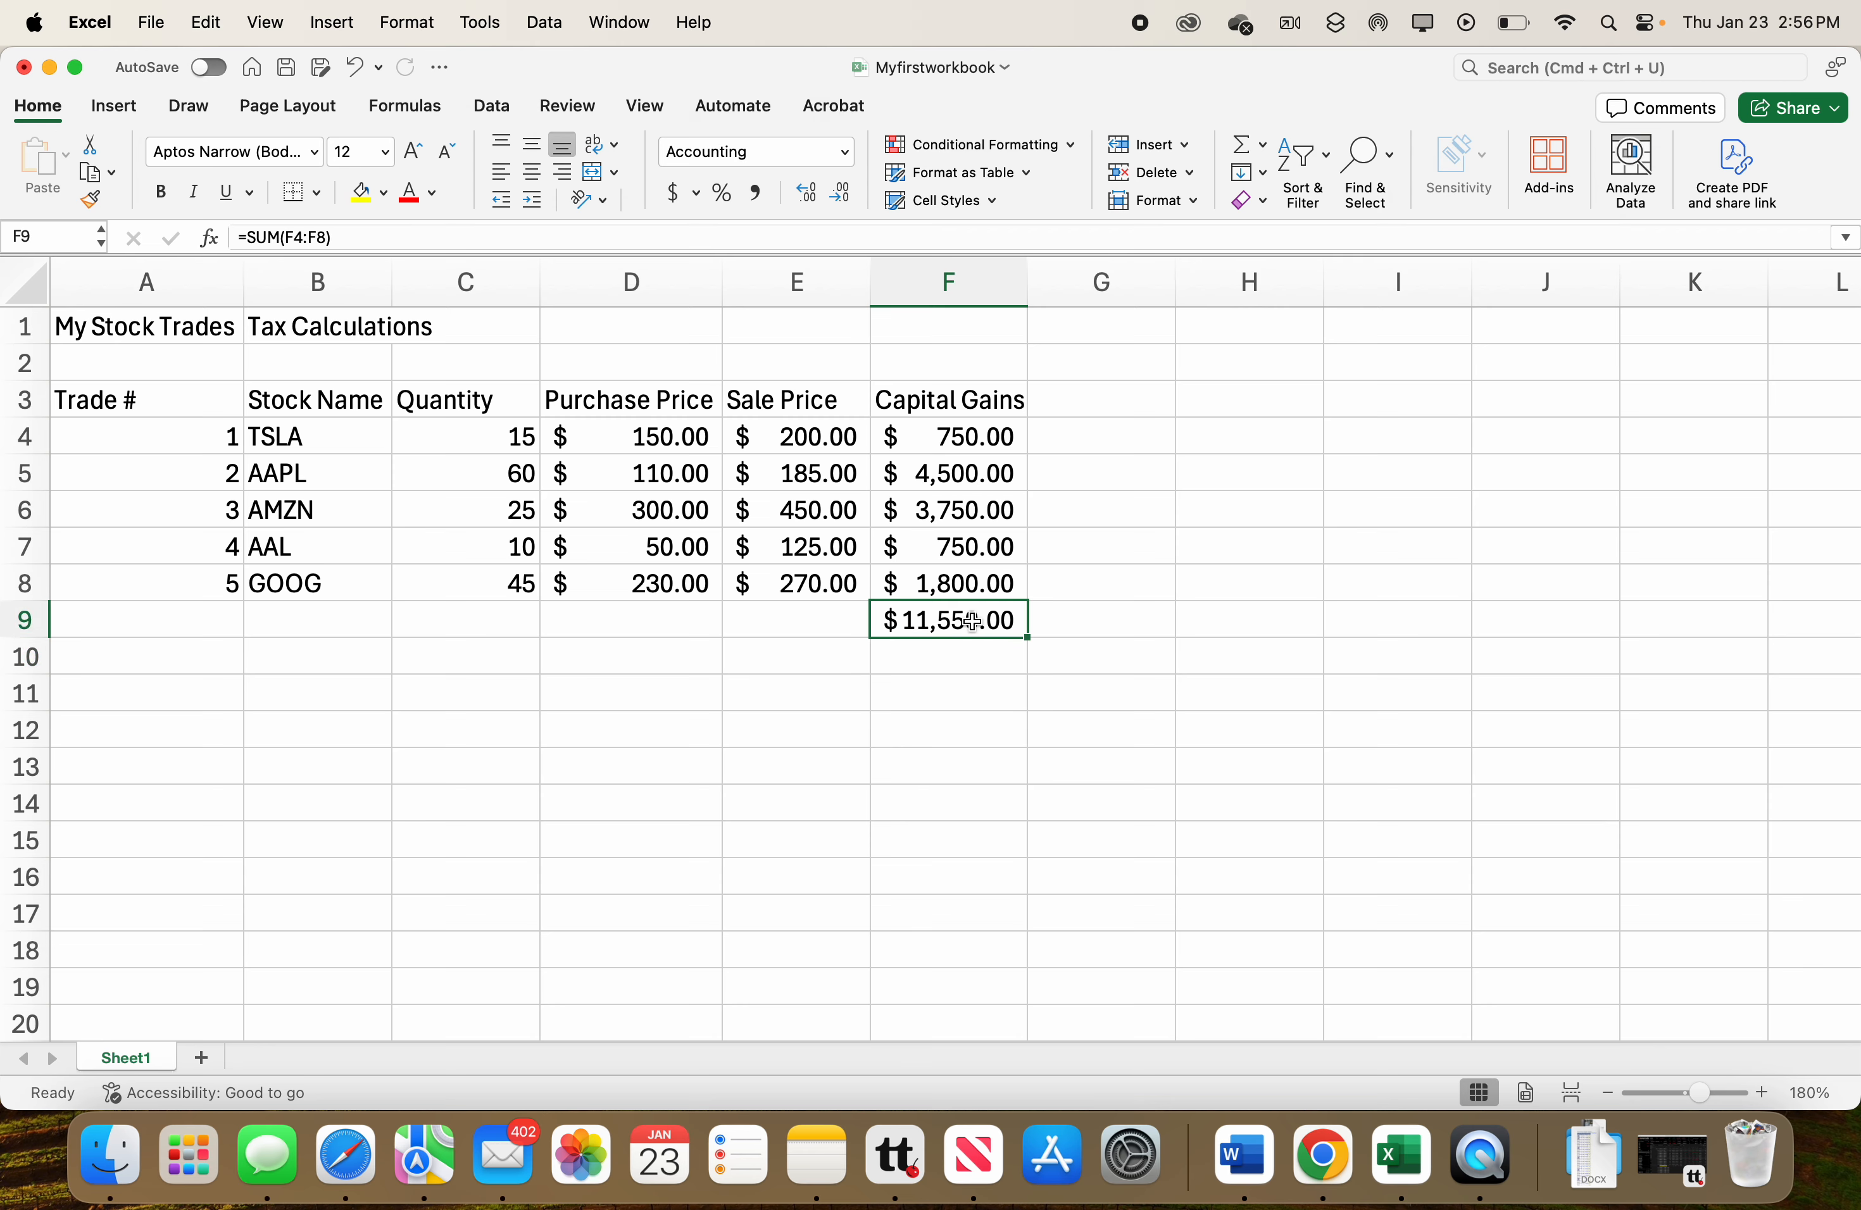
{"action": "double_click", "coordinate": [973, 623]}
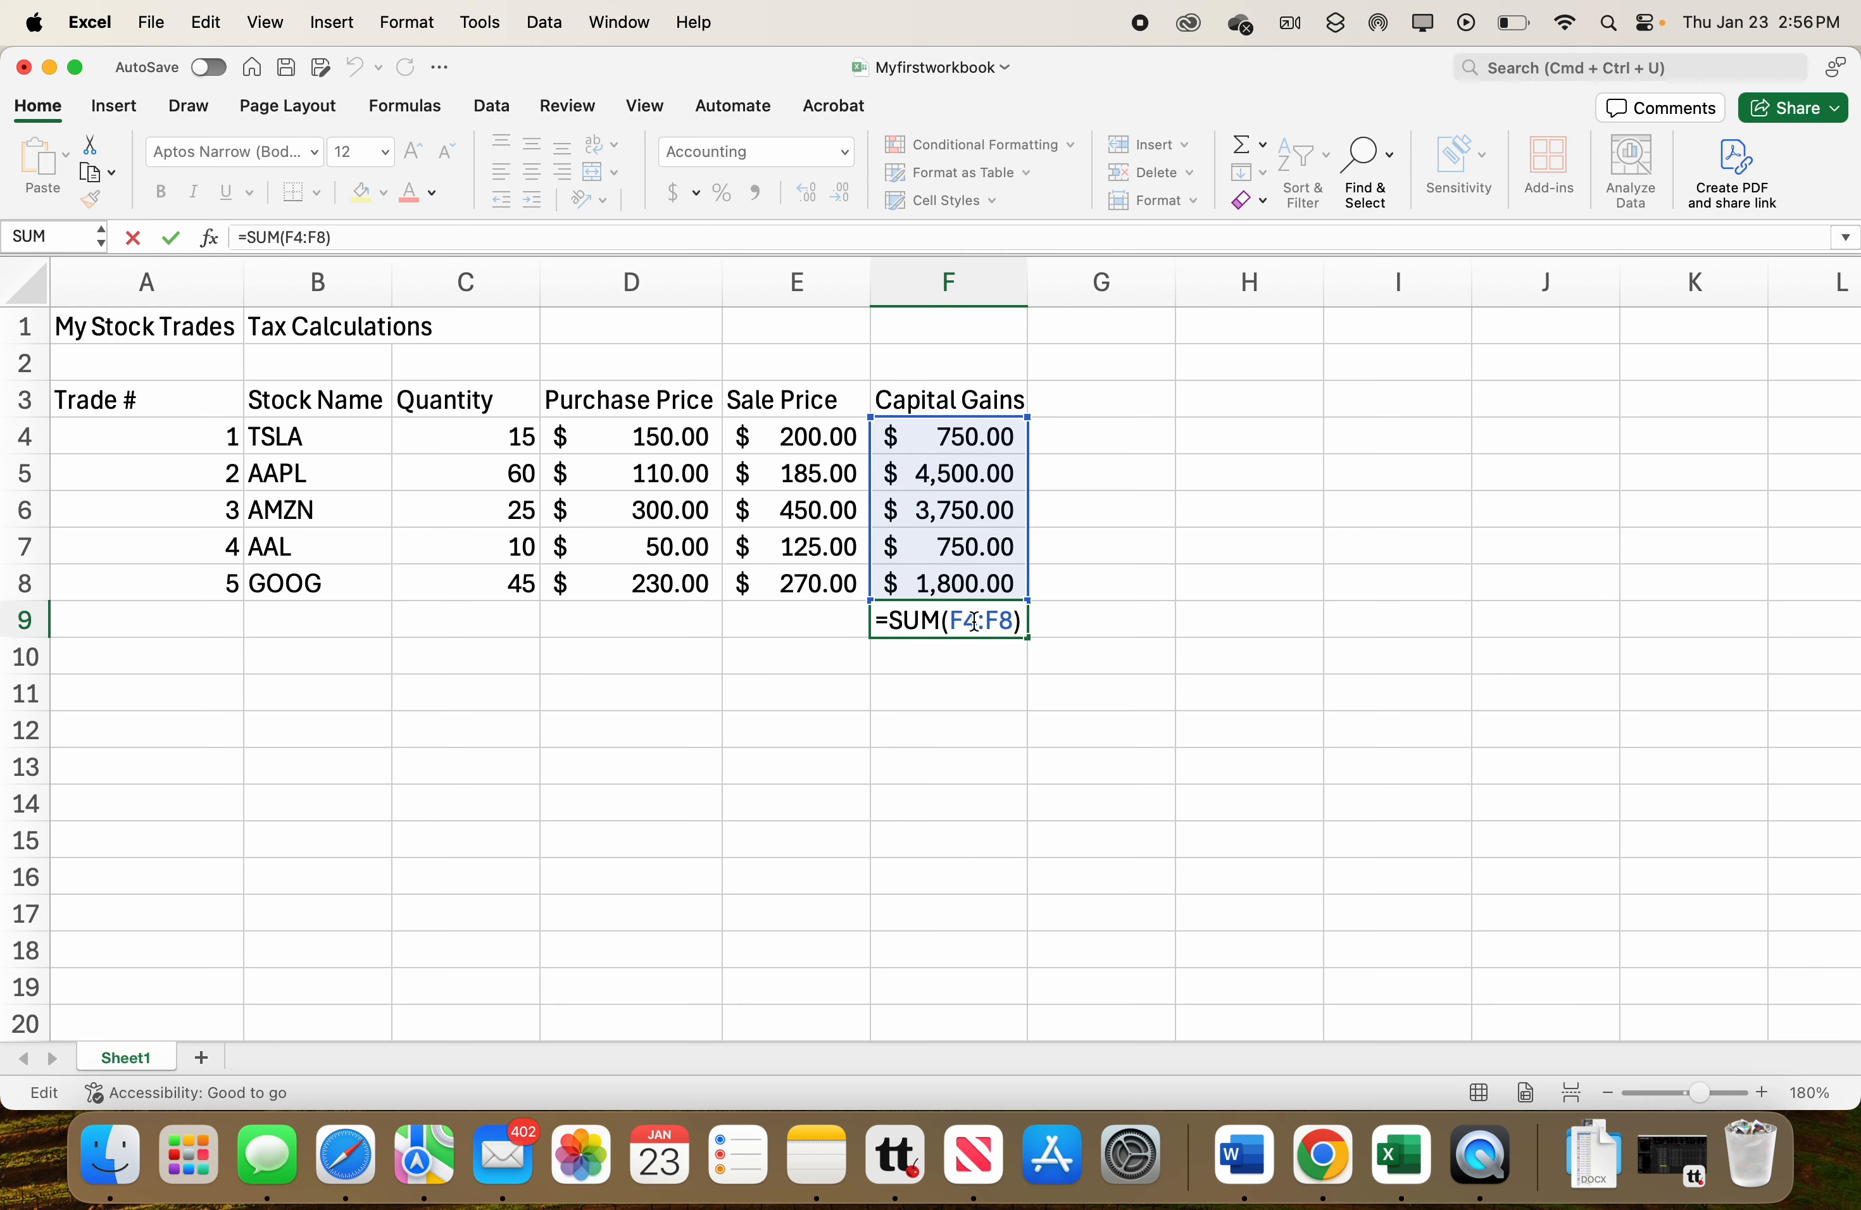
{"action": "right_click", "coordinate": [1020, 627]}
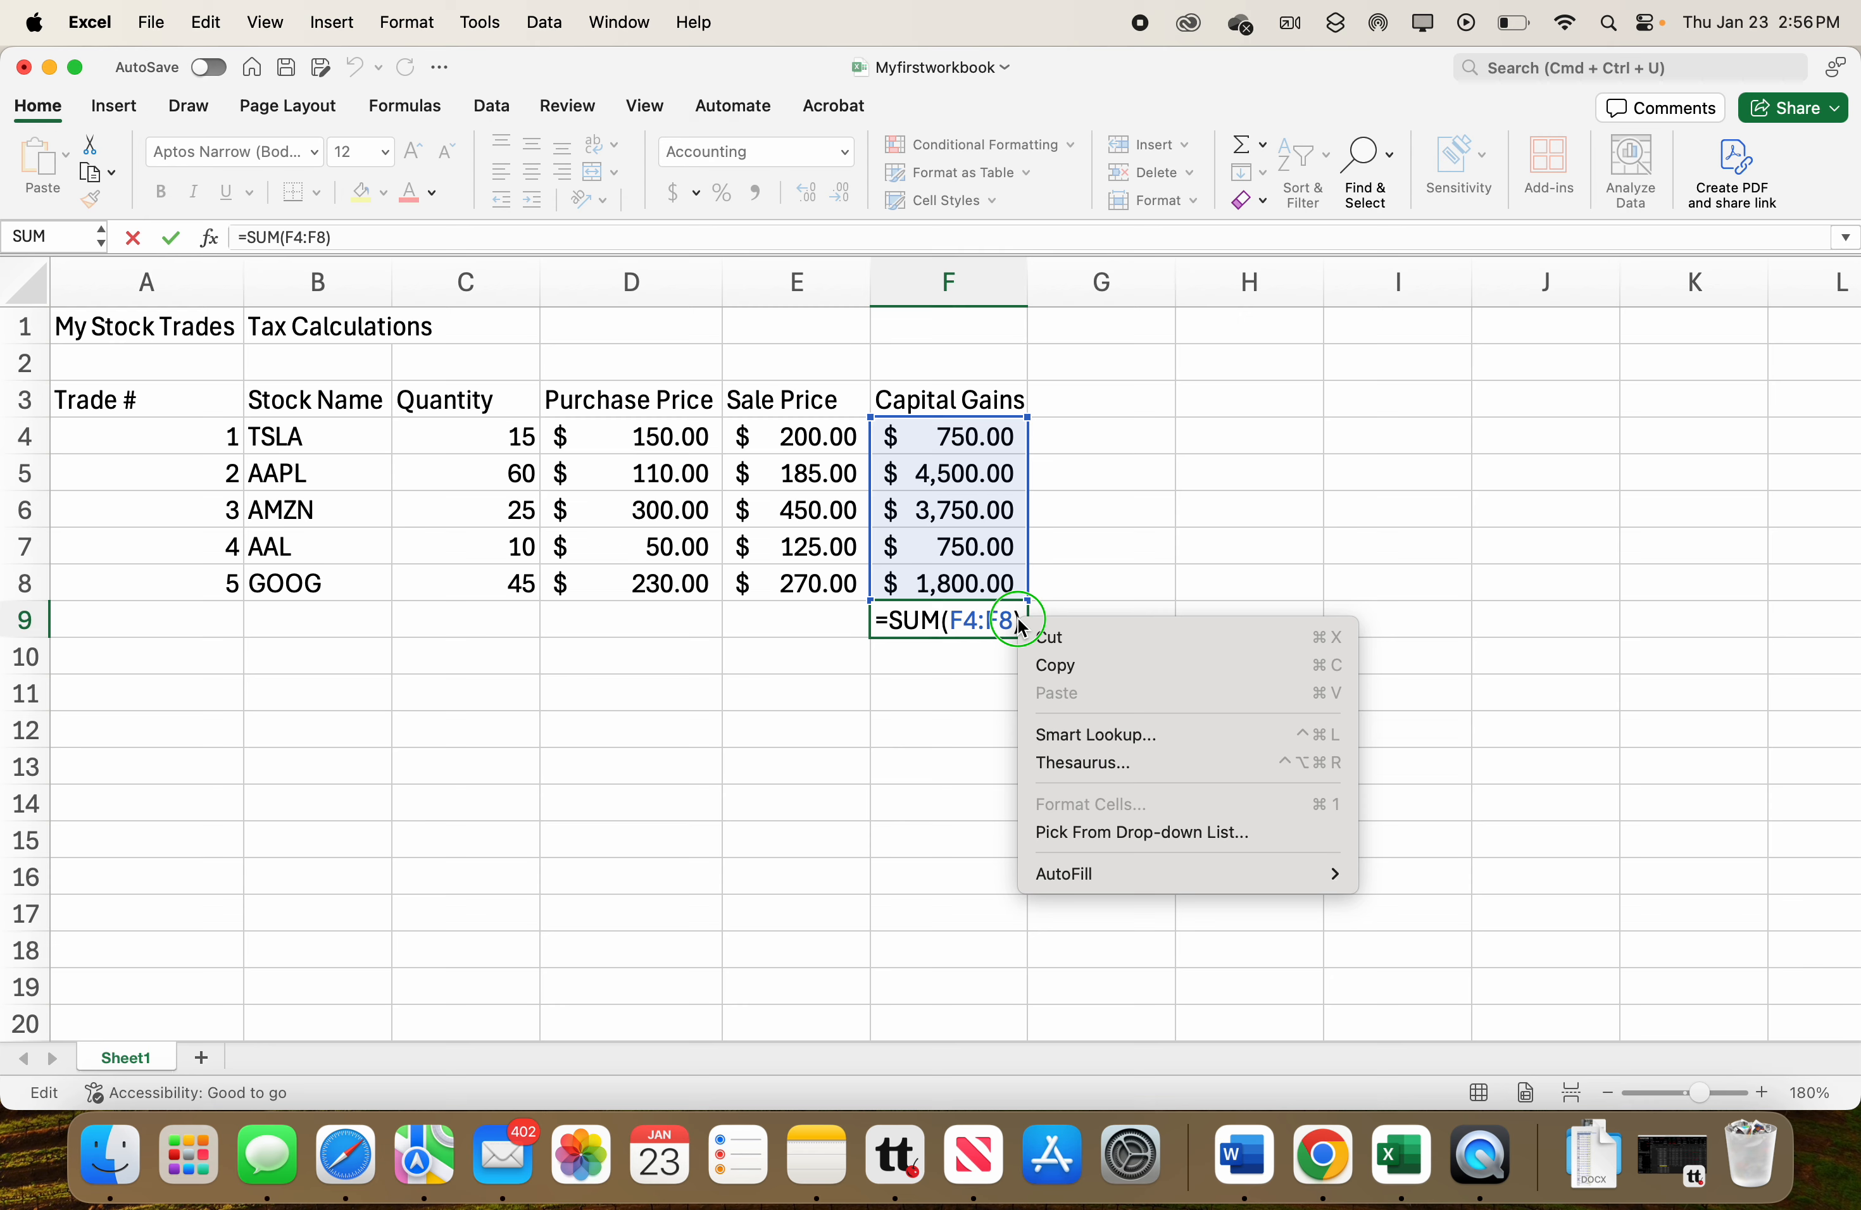
{"action": "left_click", "coordinate": [984, 614]}
{"action": "left_click", "coordinate": [1017, 625]}
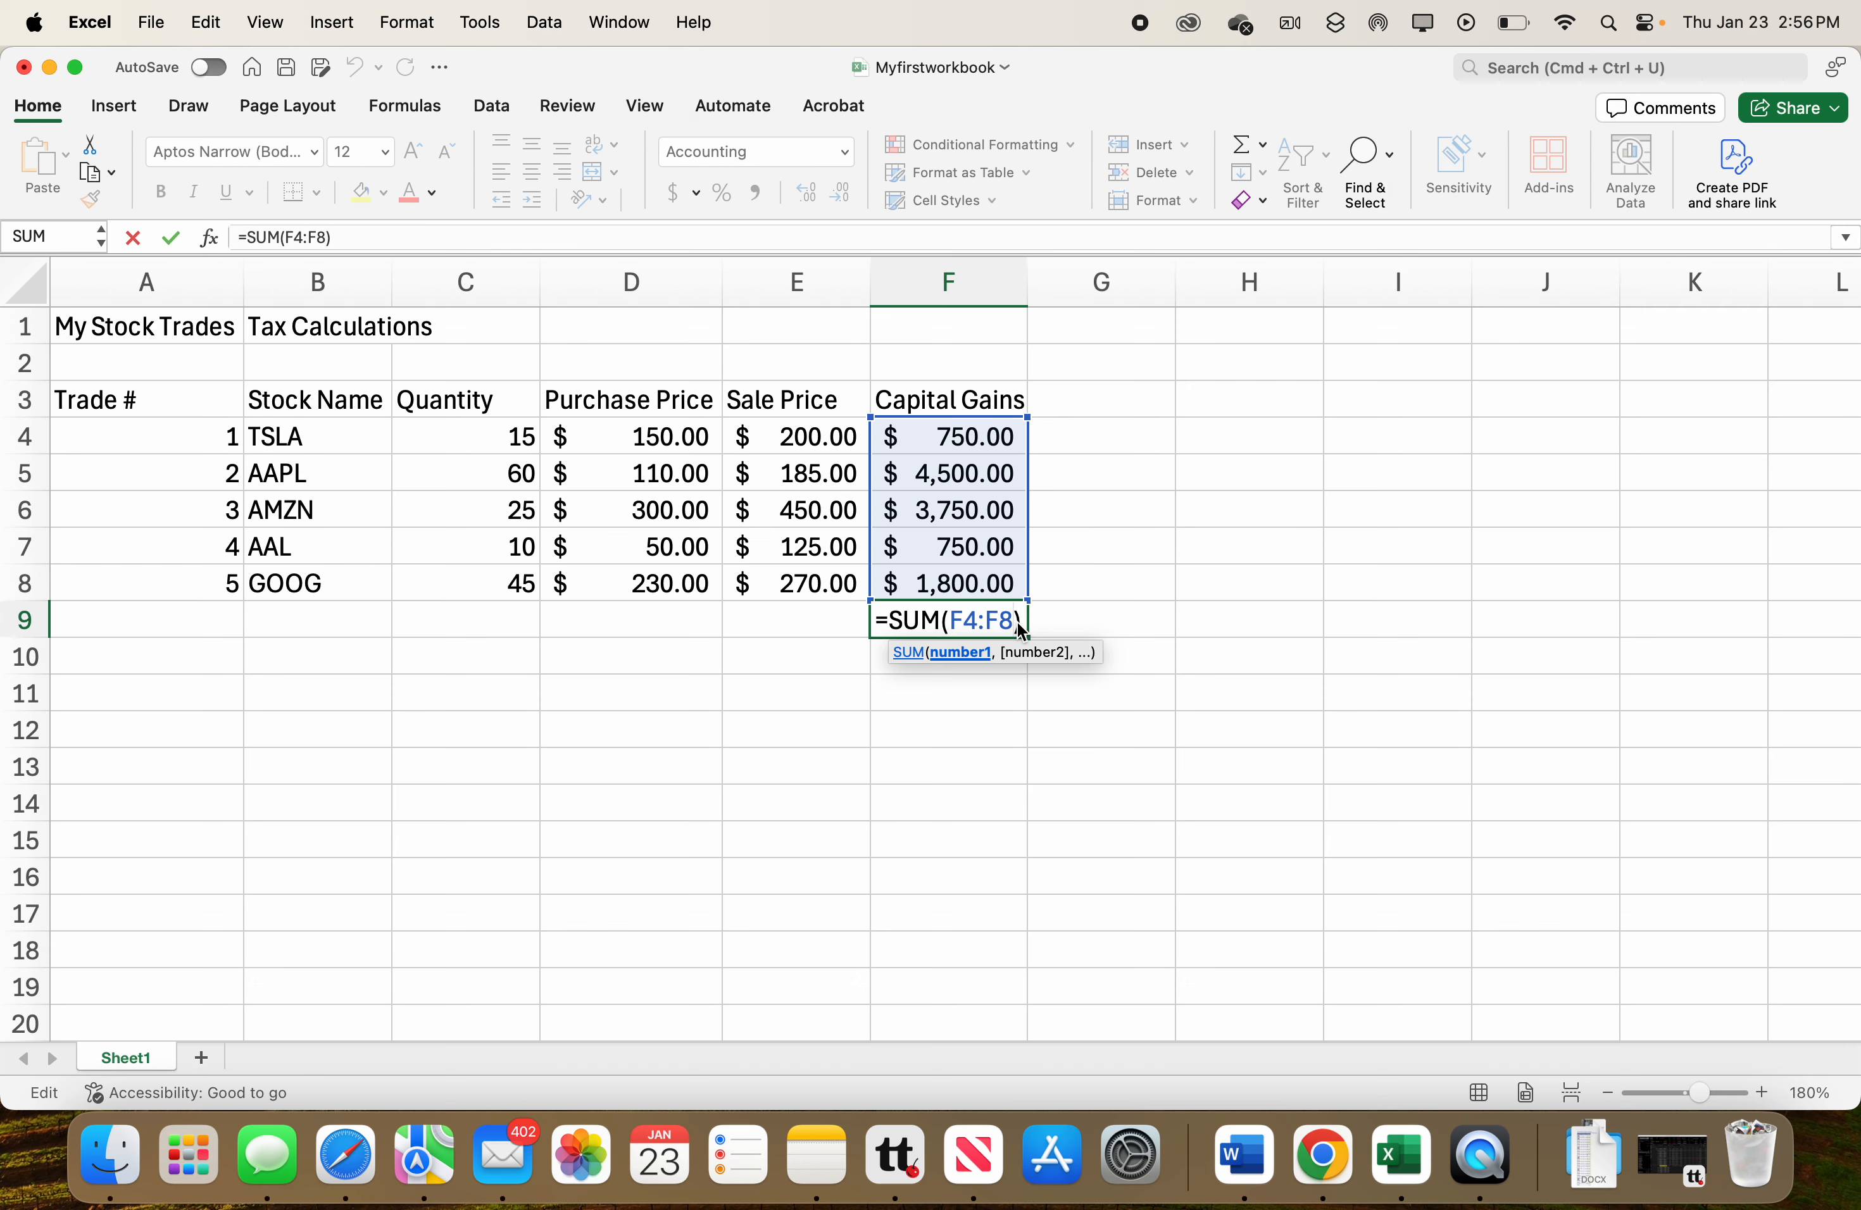
{"action": "key", "text": "BackSpace"}
{"action": "key", "text": "BackSpace"}
{"action": "key", "text": "BackSpace"}
{"action": "key", "text": "BackSpace"}
{"action": "key", "text": "BackSpace"}
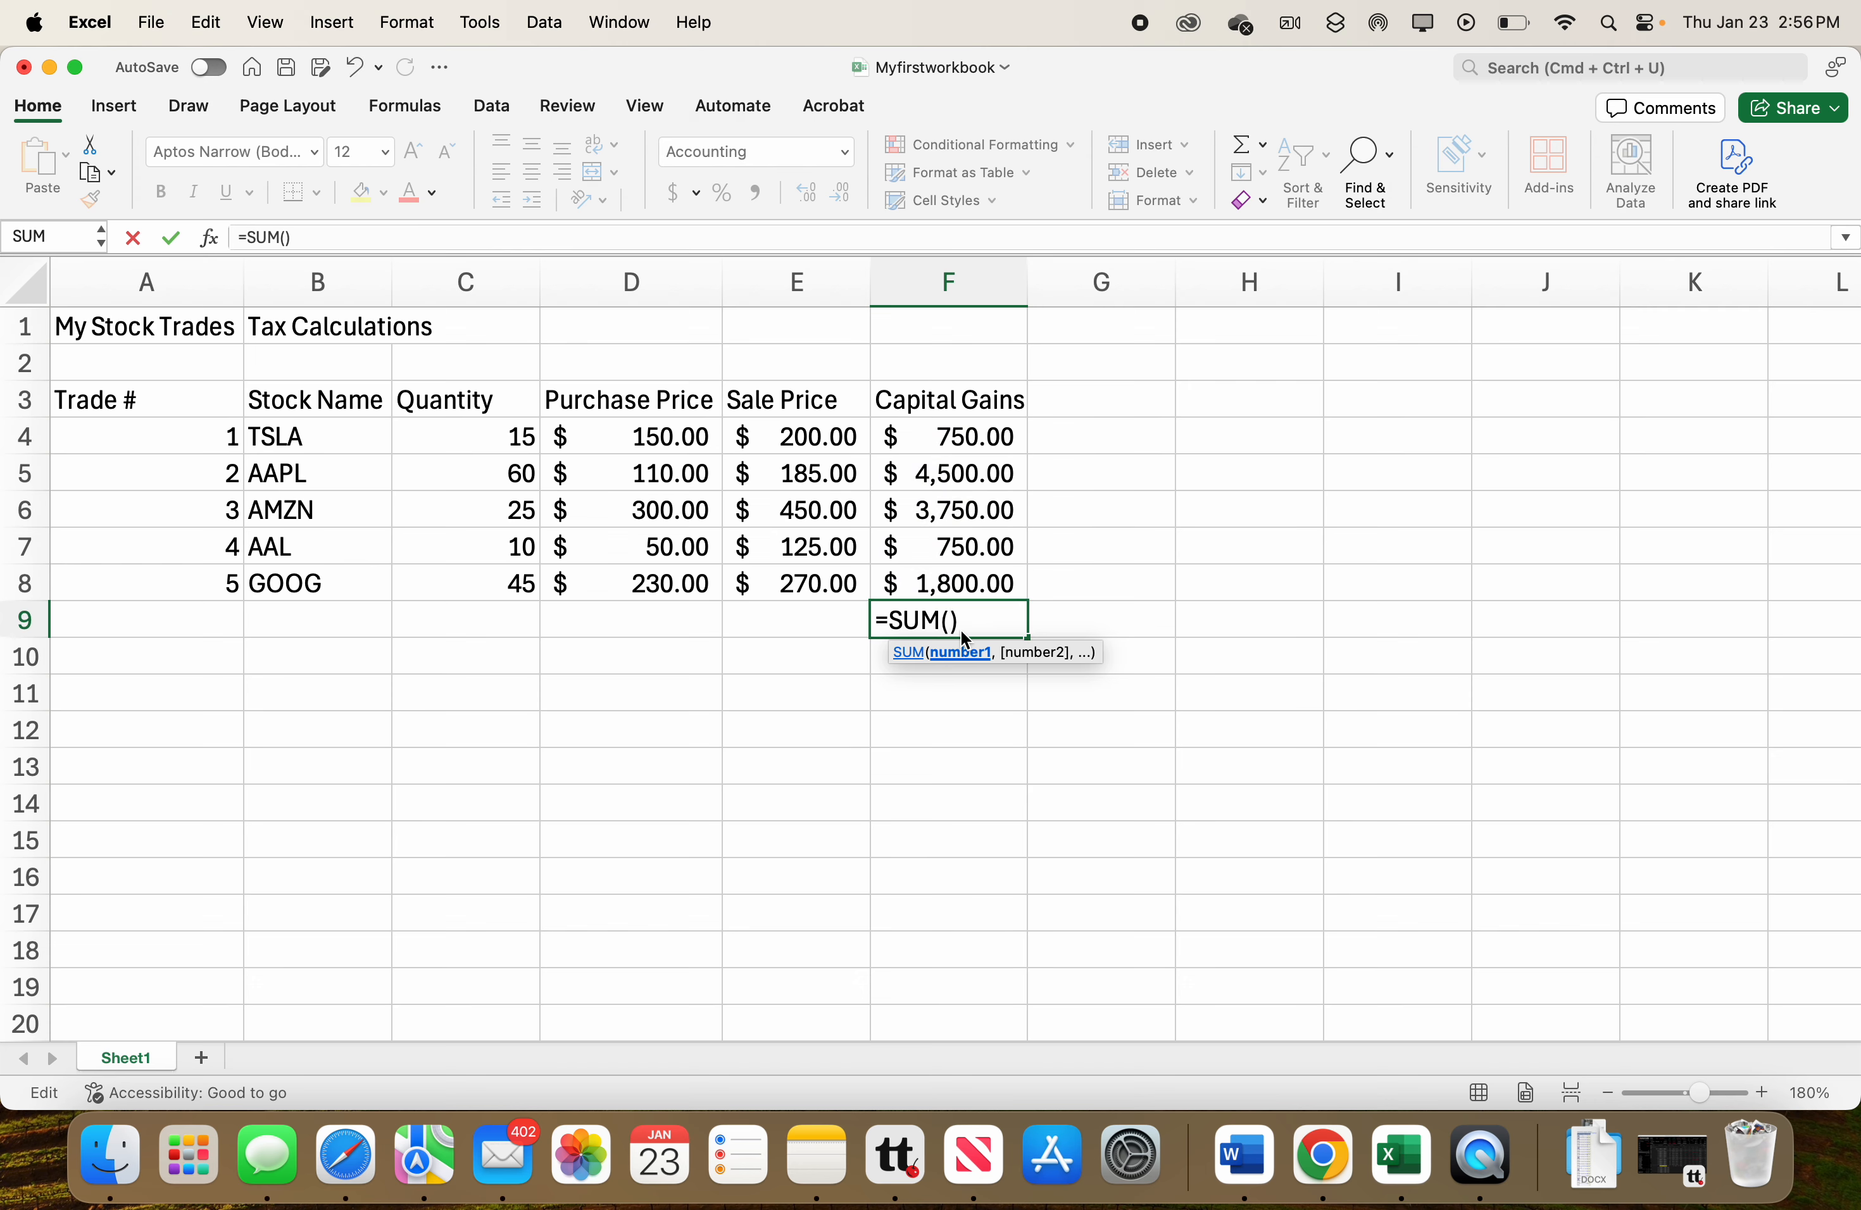
{"action": "left_click", "coordinate": [959, 621]}
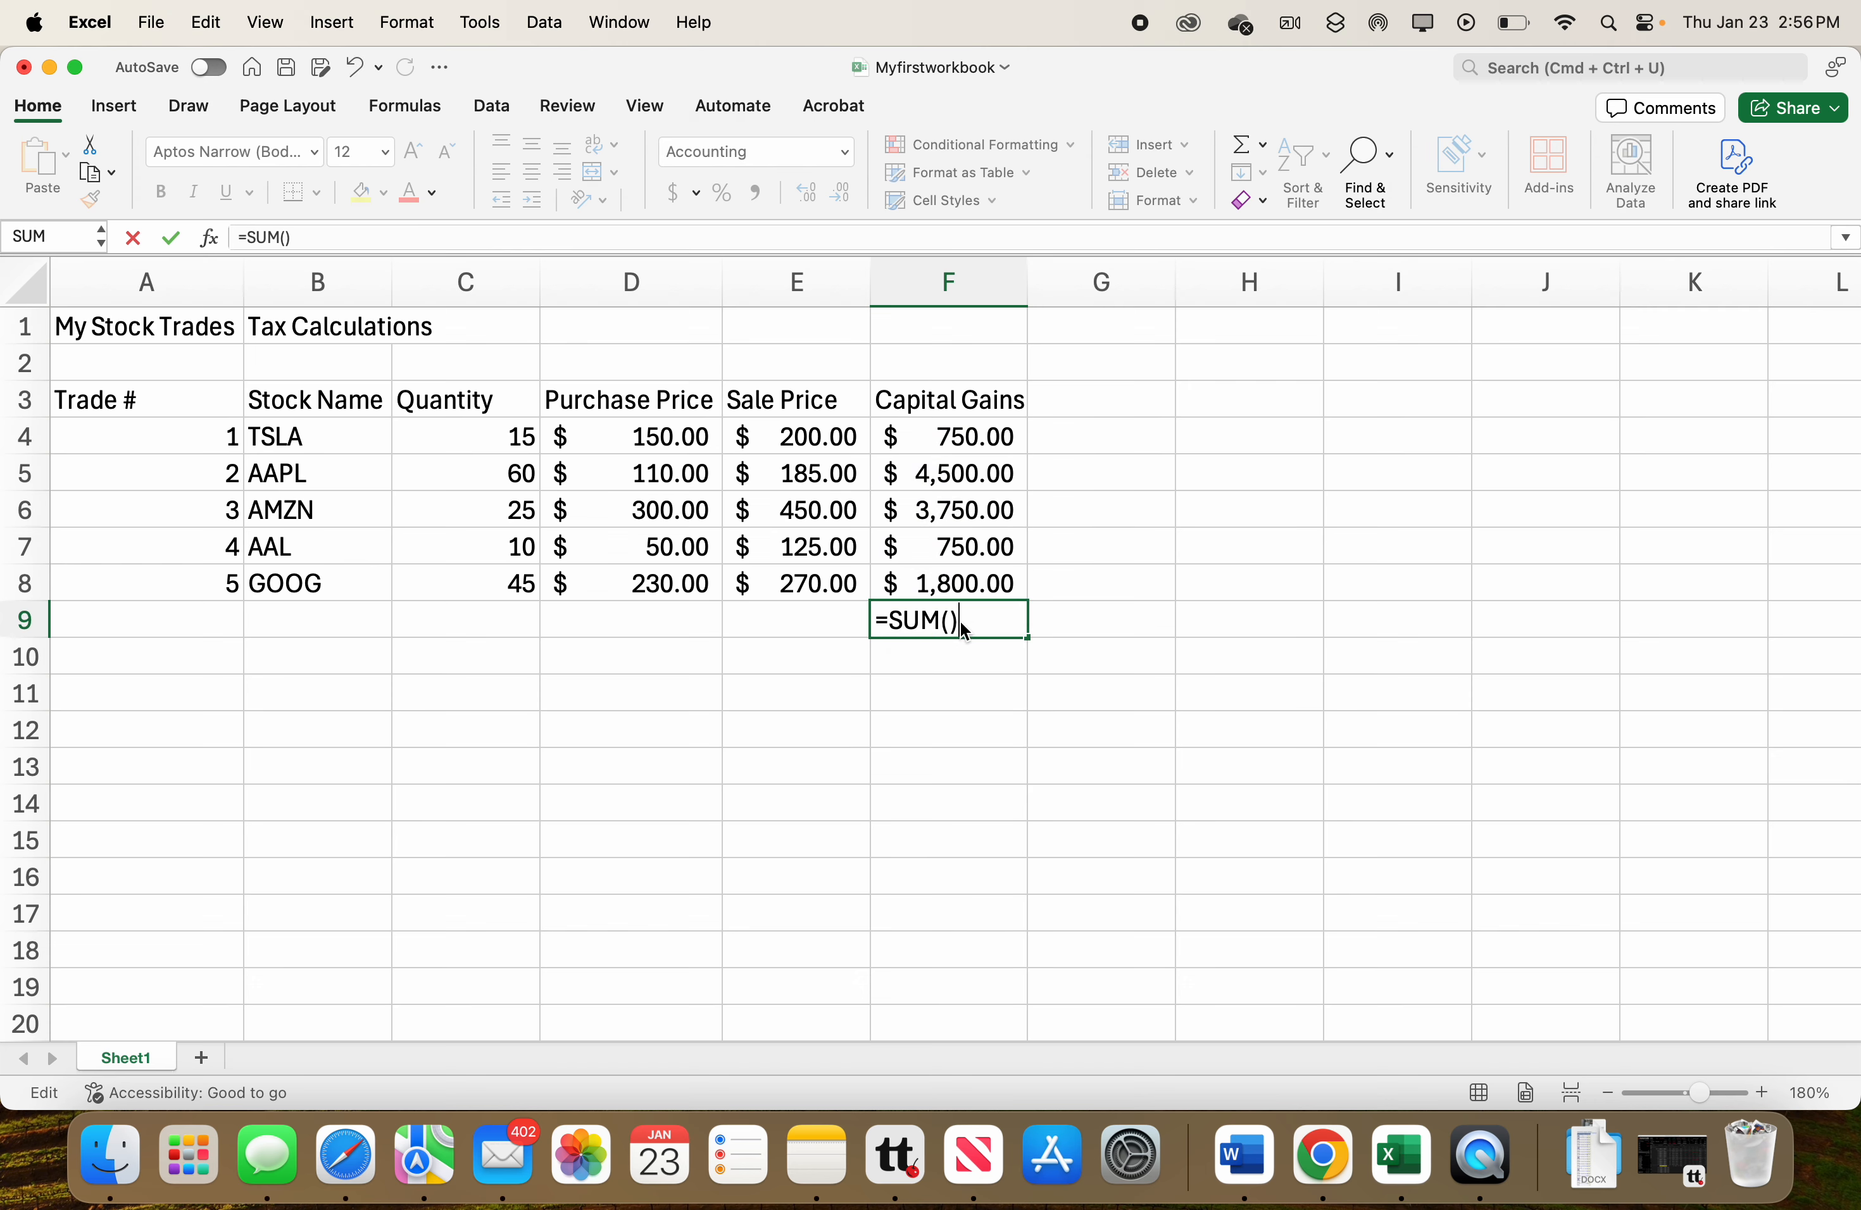
{"action": "key", "text": "BackSpace"}
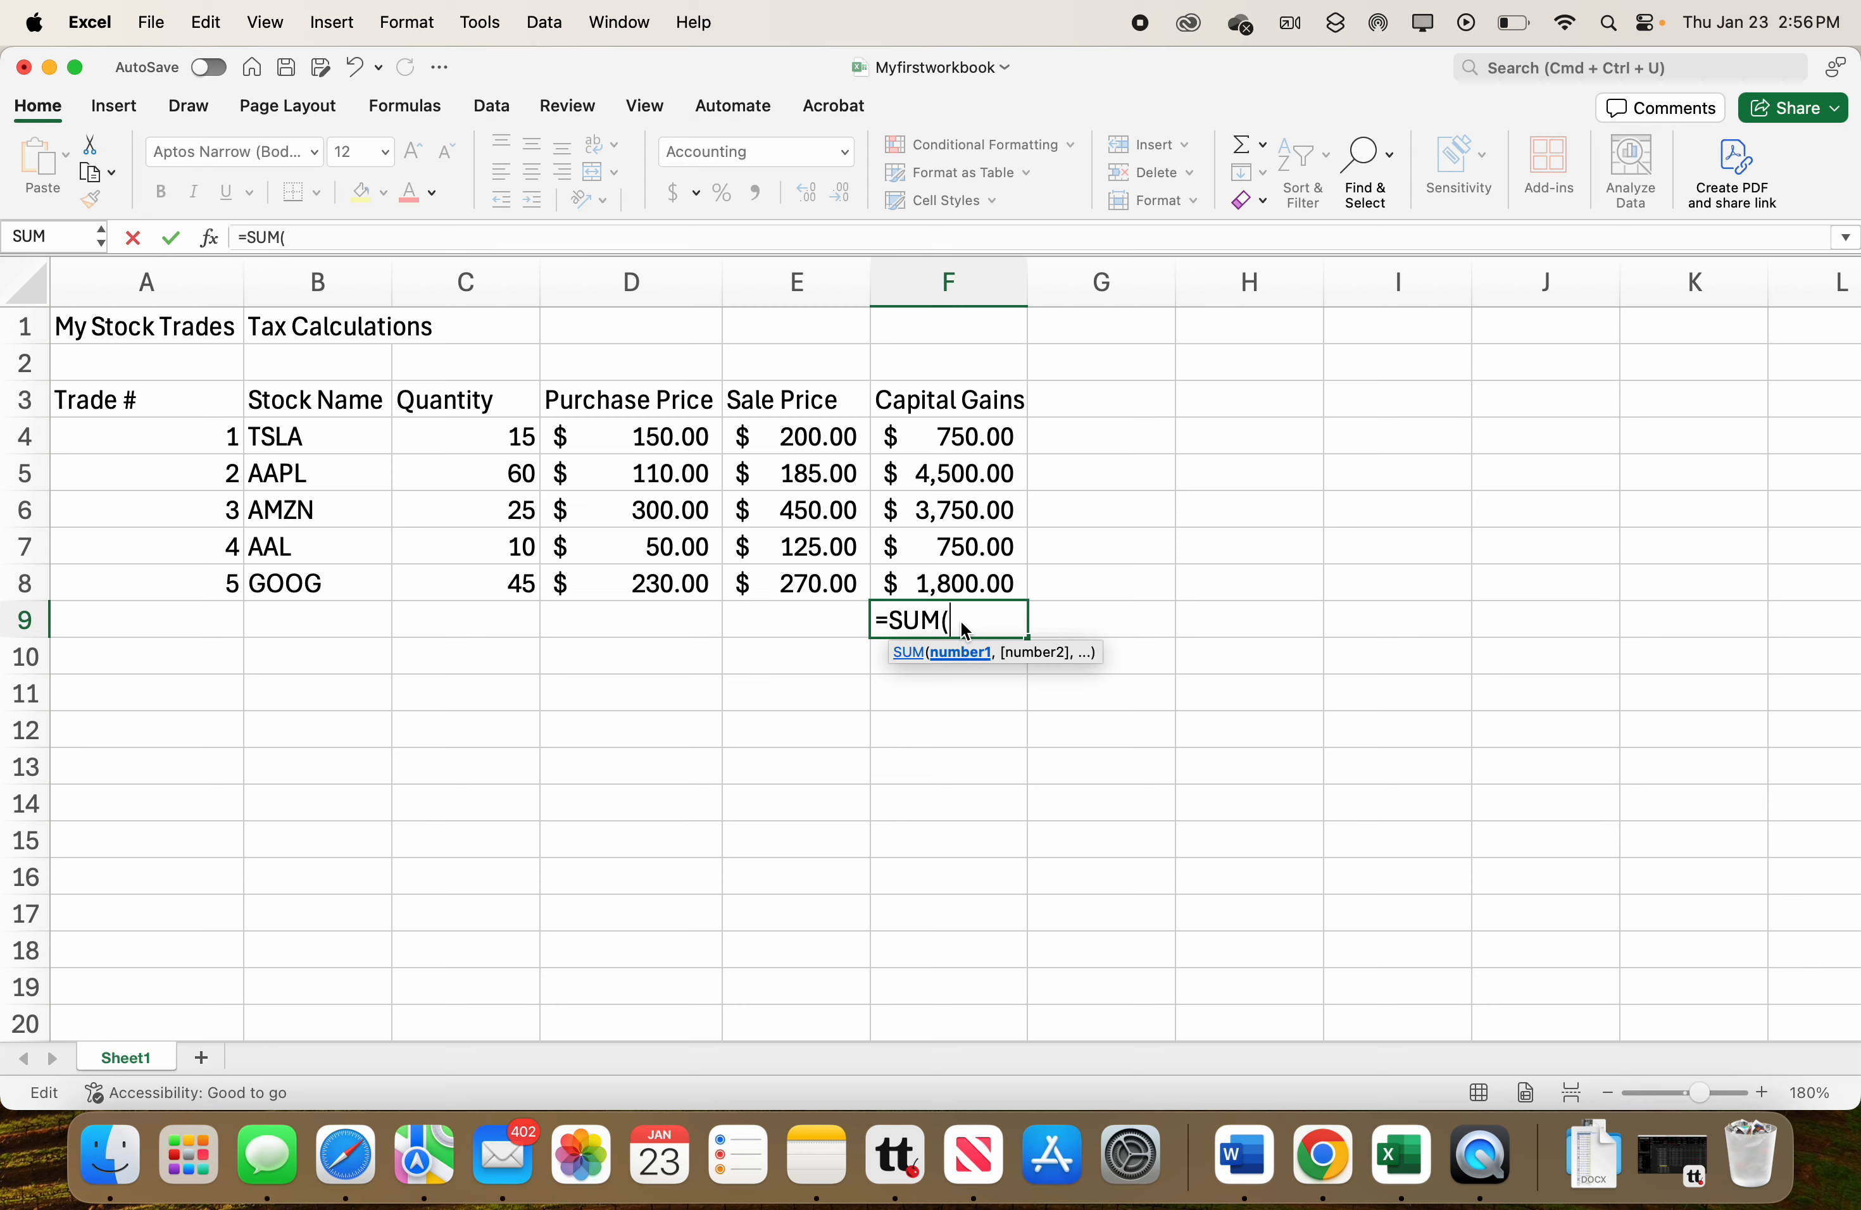
{"action": "left_click_drag", "start_coordinate": [955, 438], "coordinate": [954, 578]}
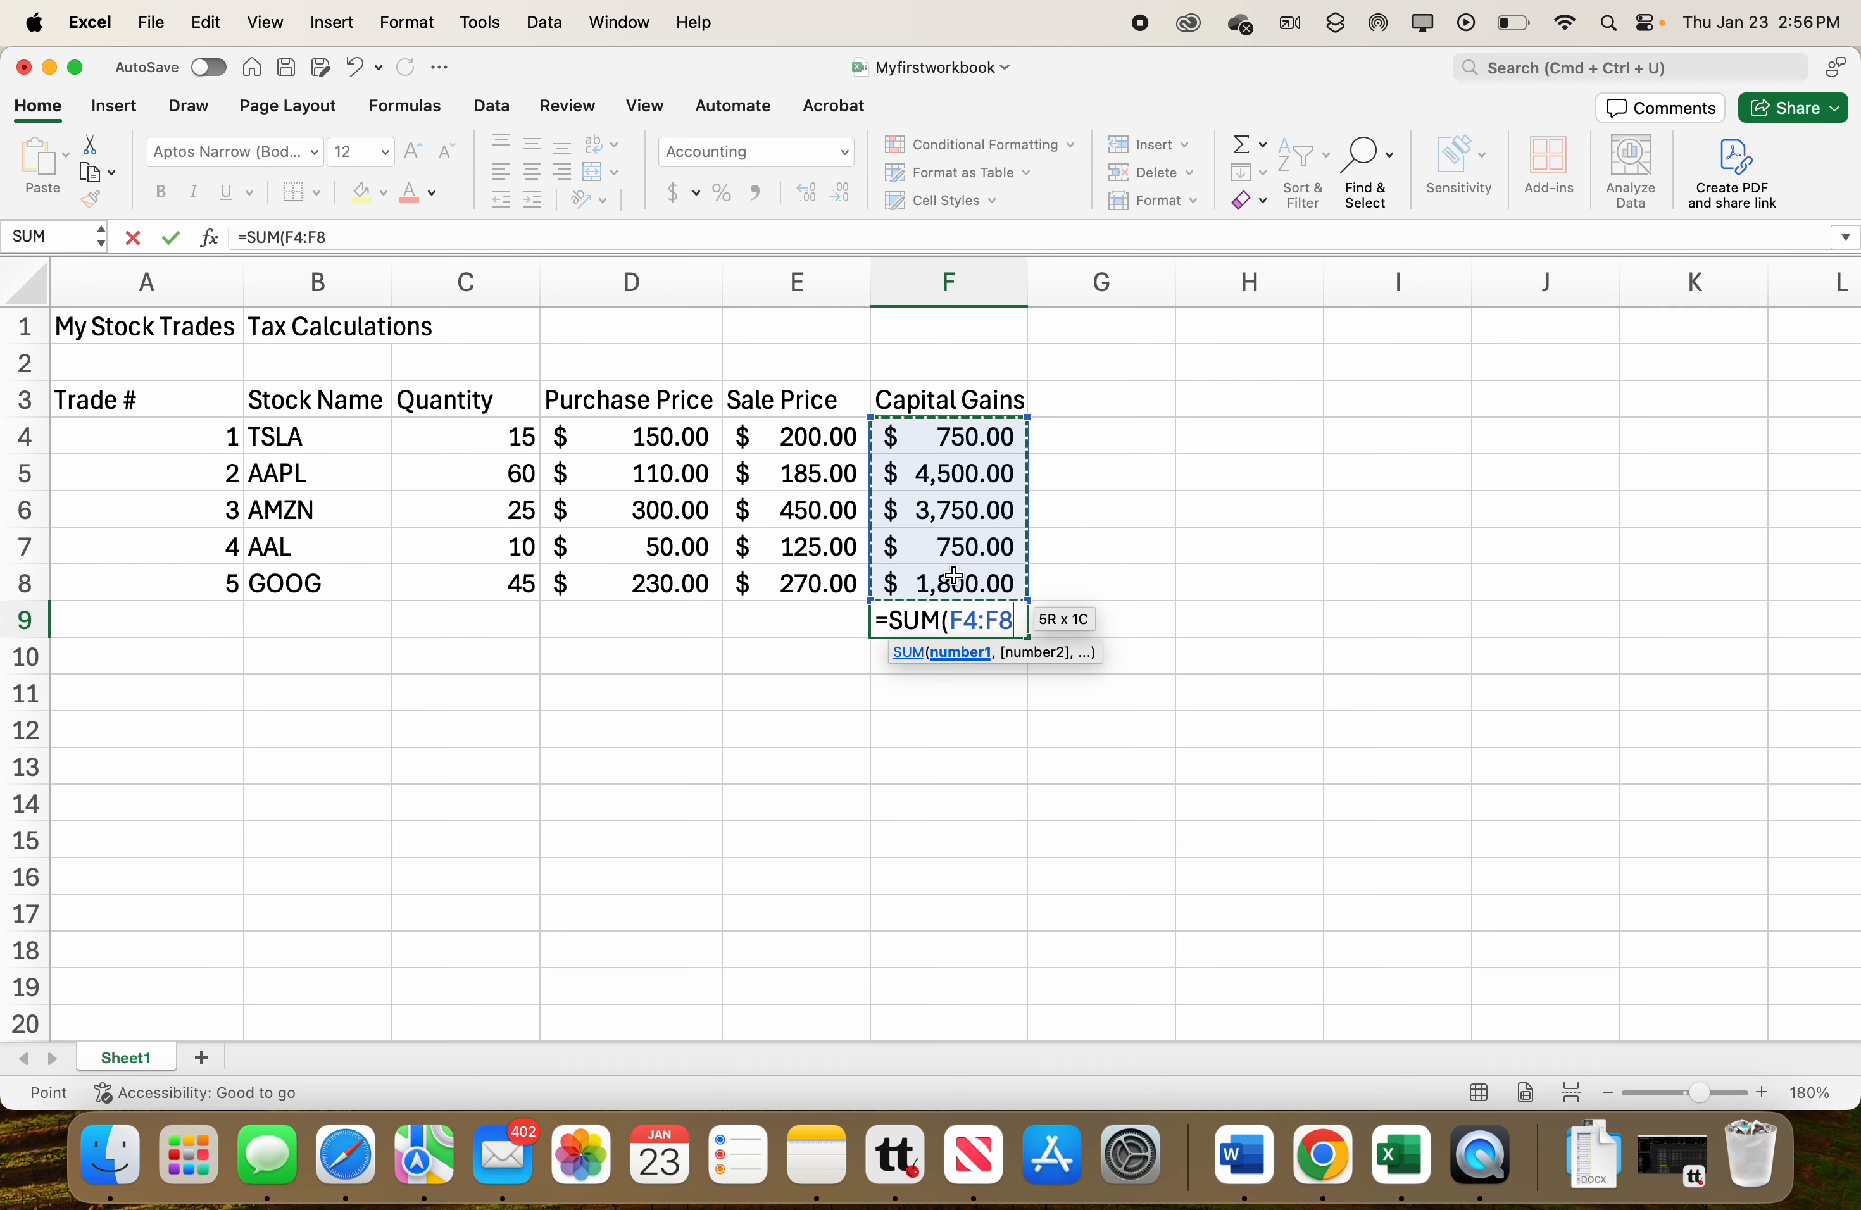
{"action": "key", "text": "Return"}
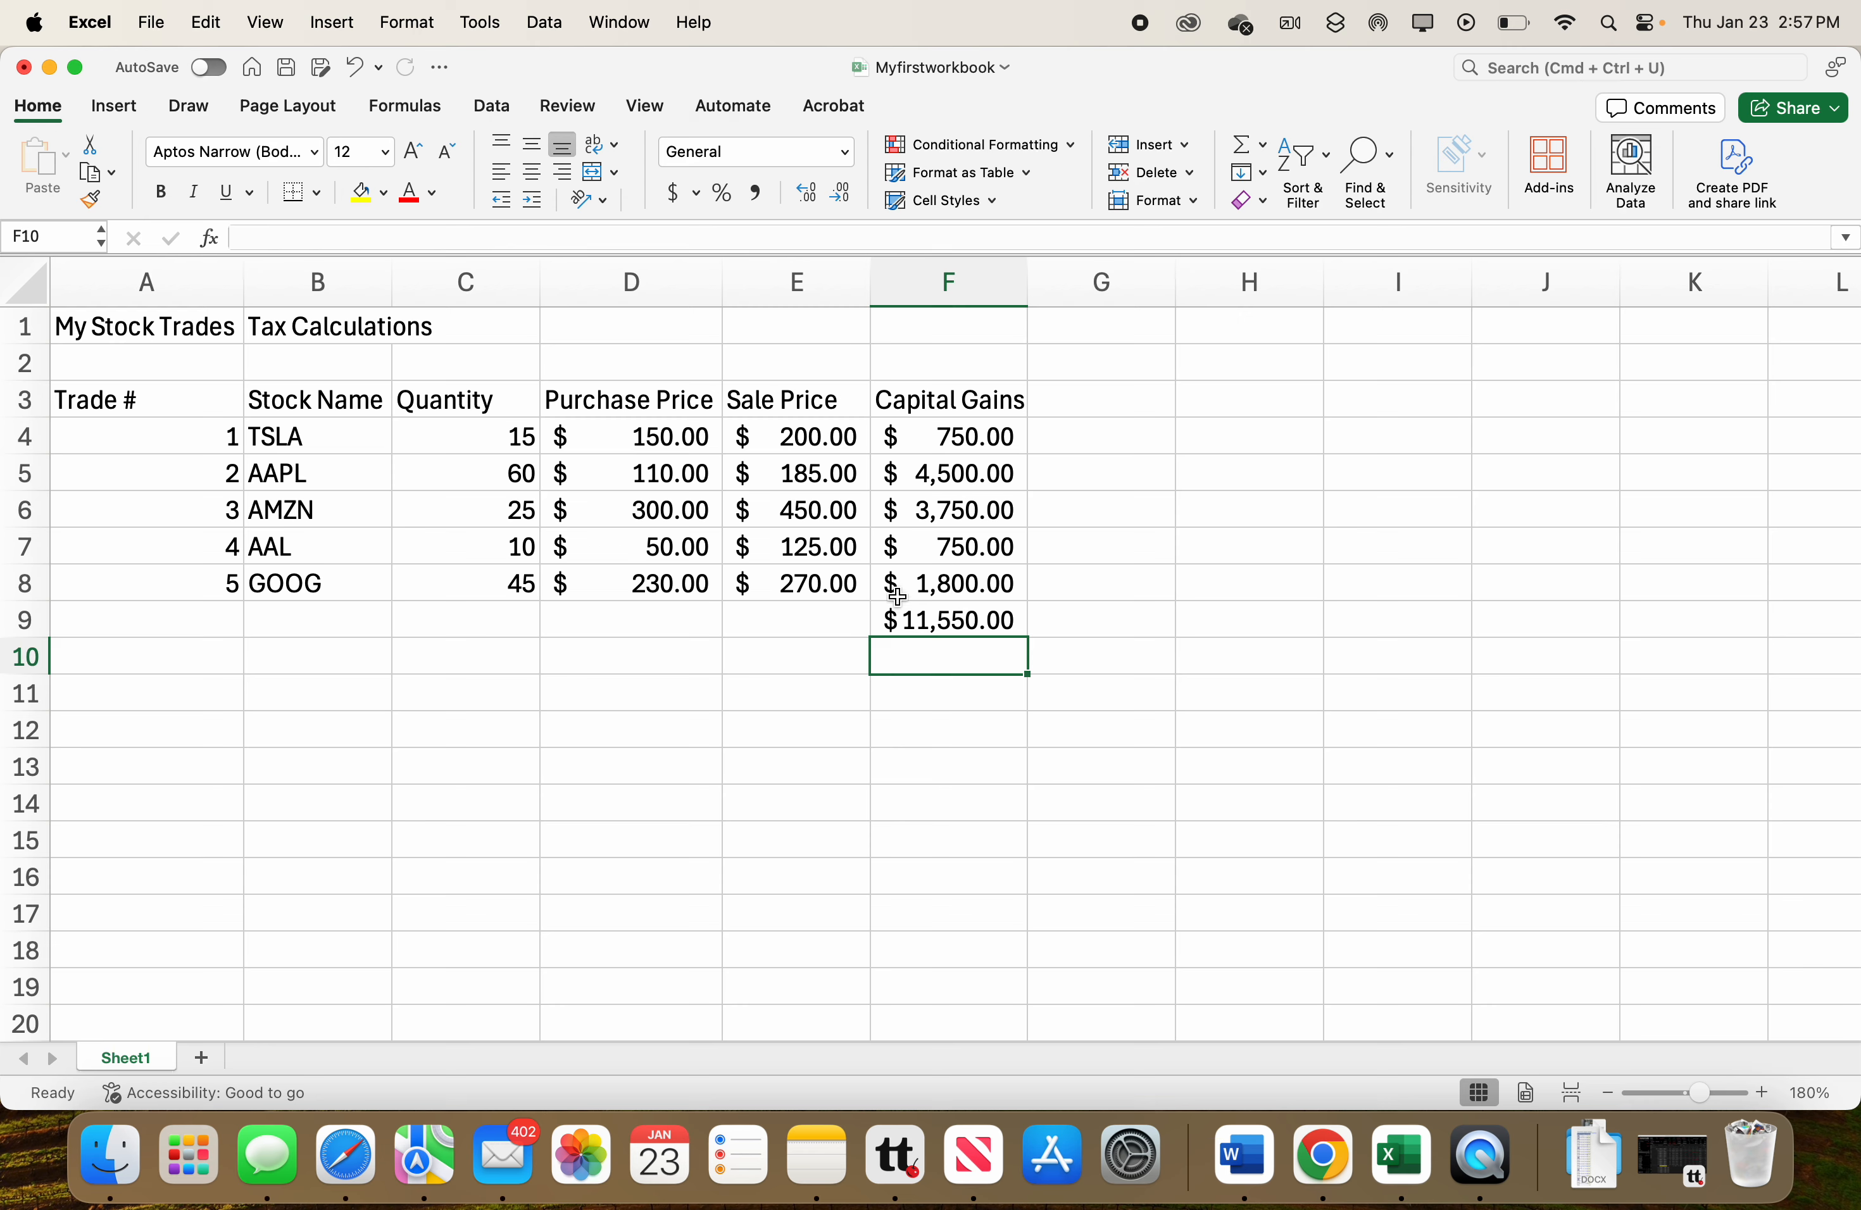
Enter the label Total: in E9 and right-align it.
{"action": "left_click", "coordinate": [810, 612]}
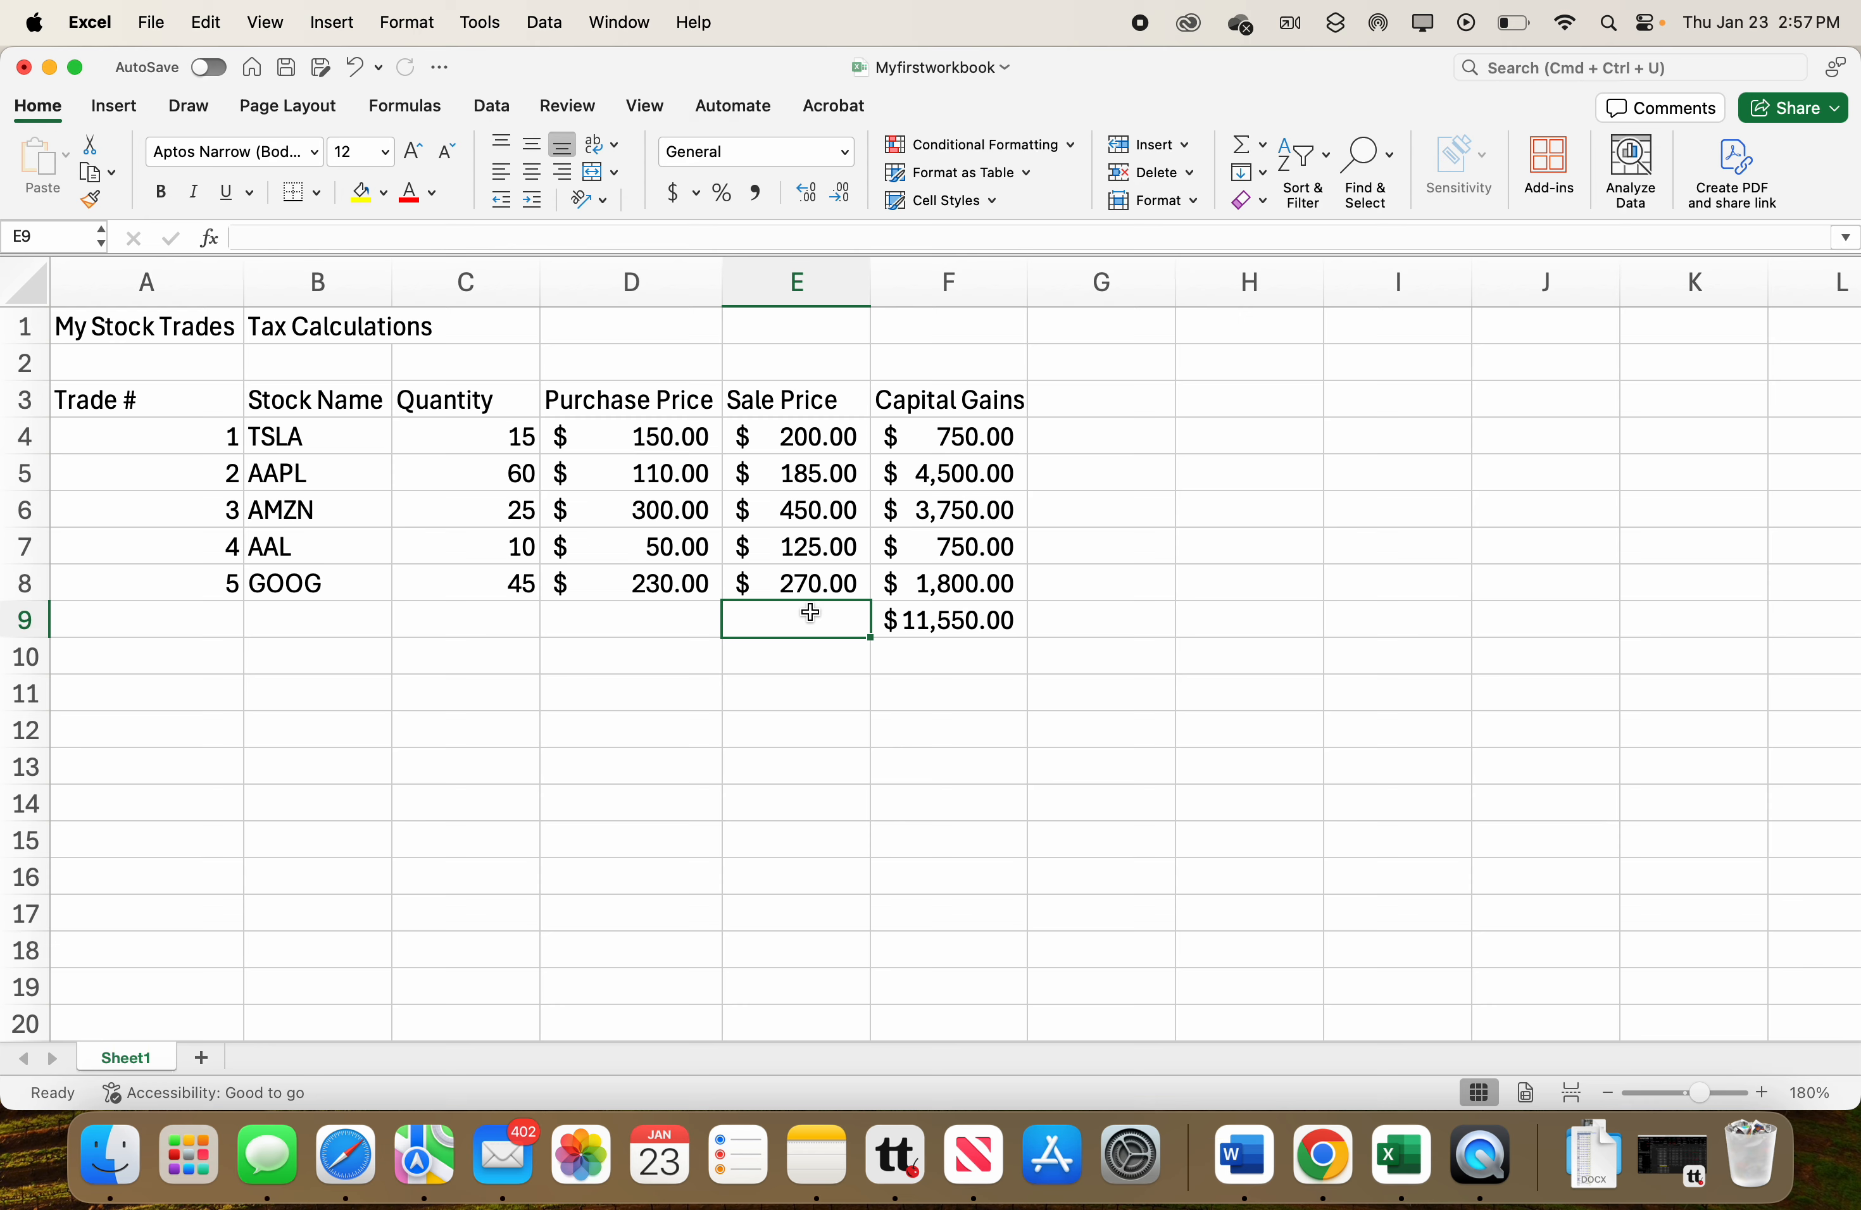
{"action": "type", "text": "Total"}
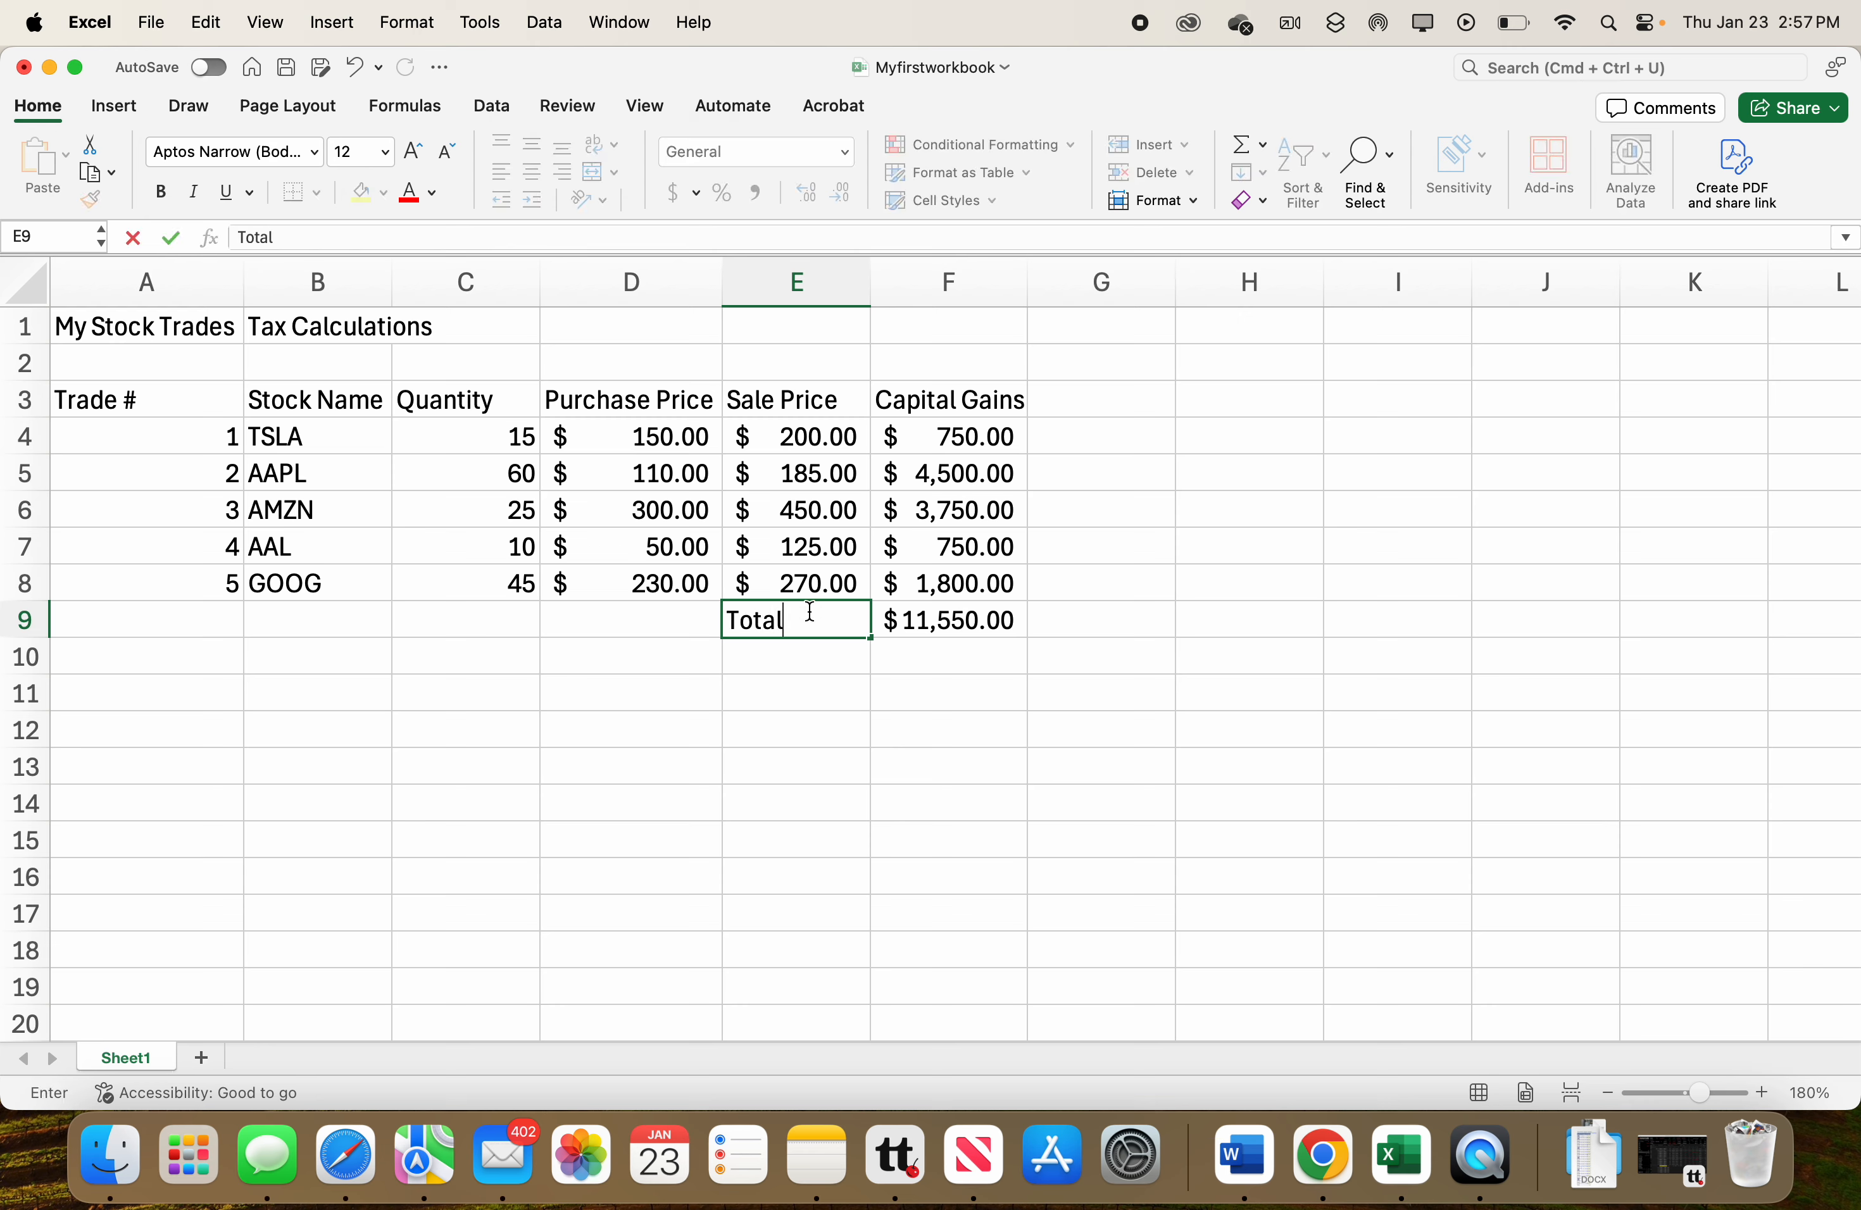
{"action": "type", "text": ":"}
{"action": "key", "text": "Return"}
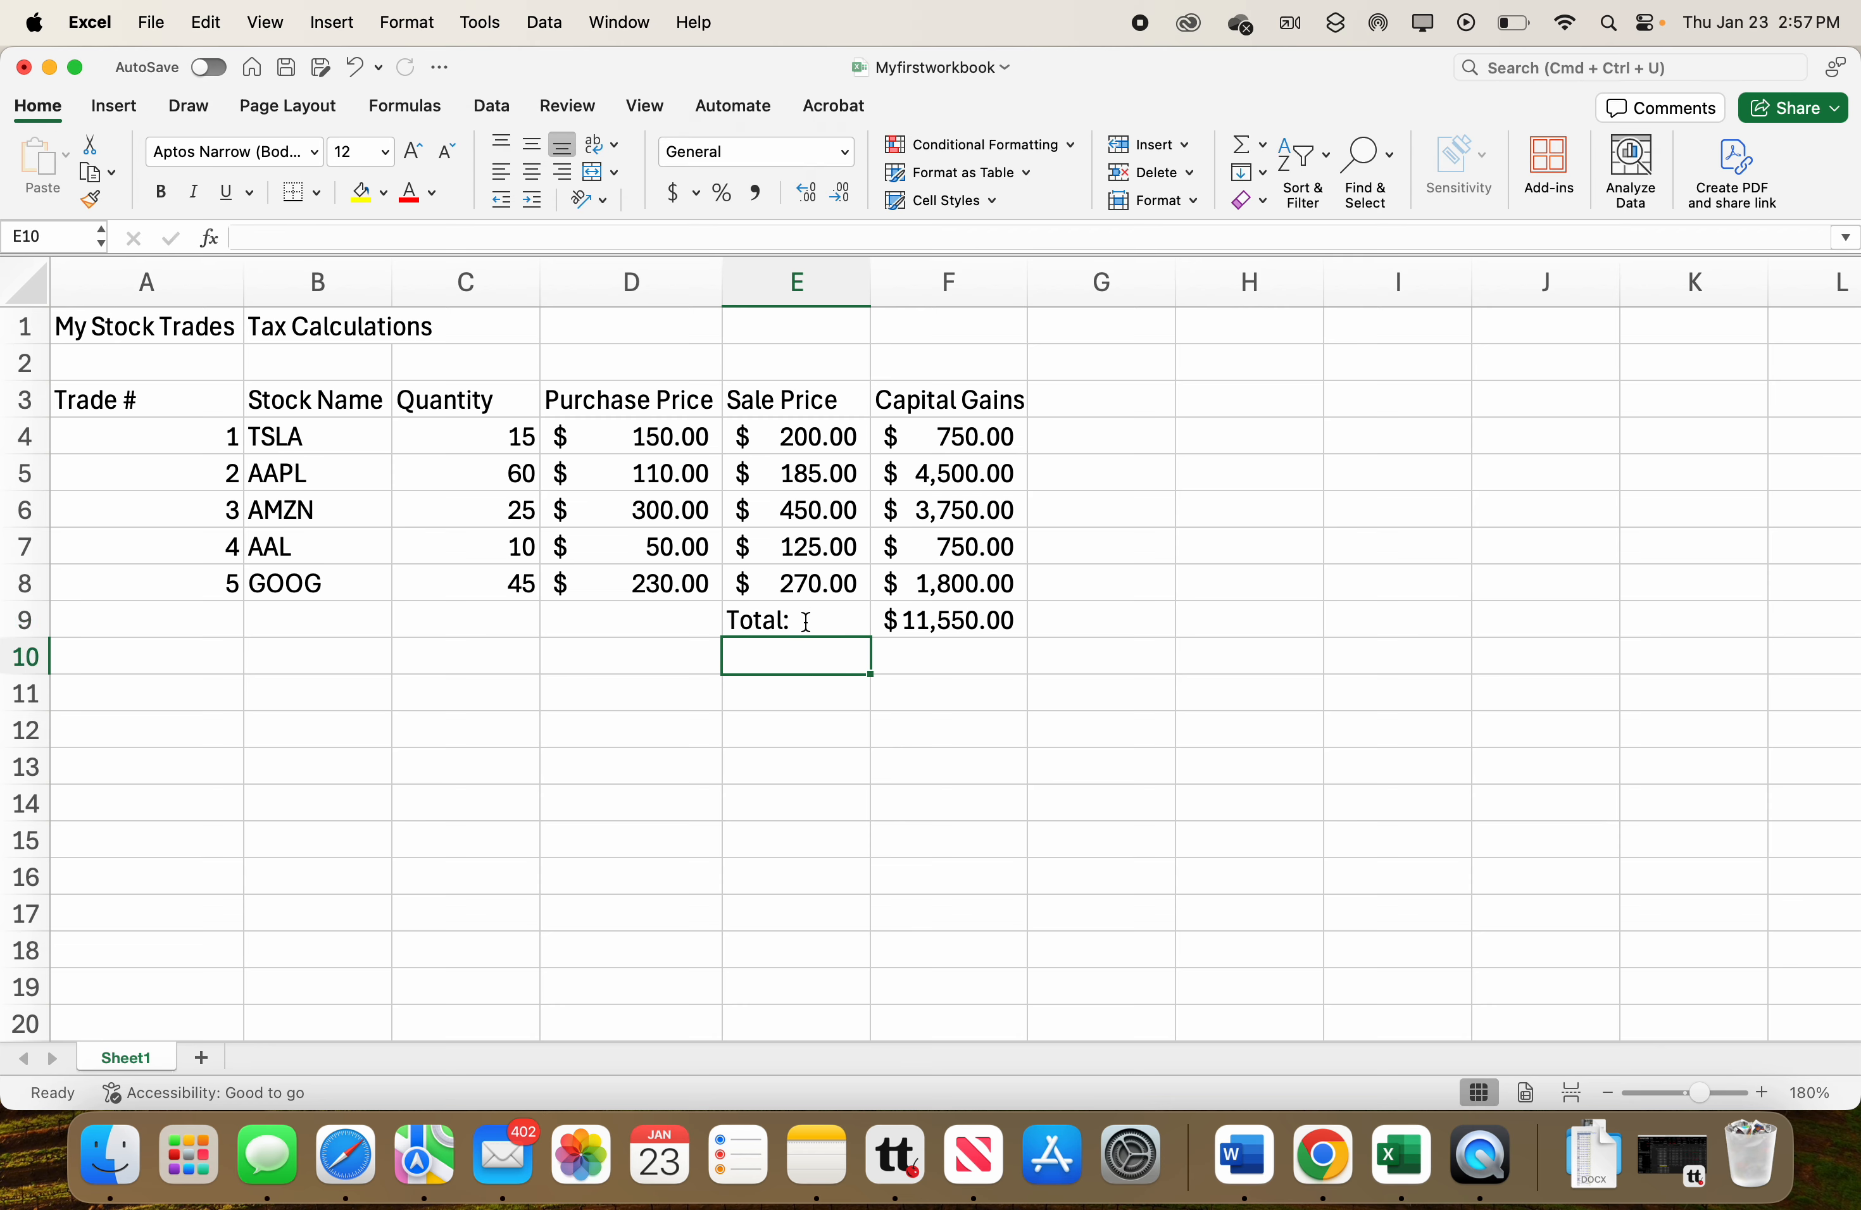
{"action": "left_click", "coordinate": [806, 621]}
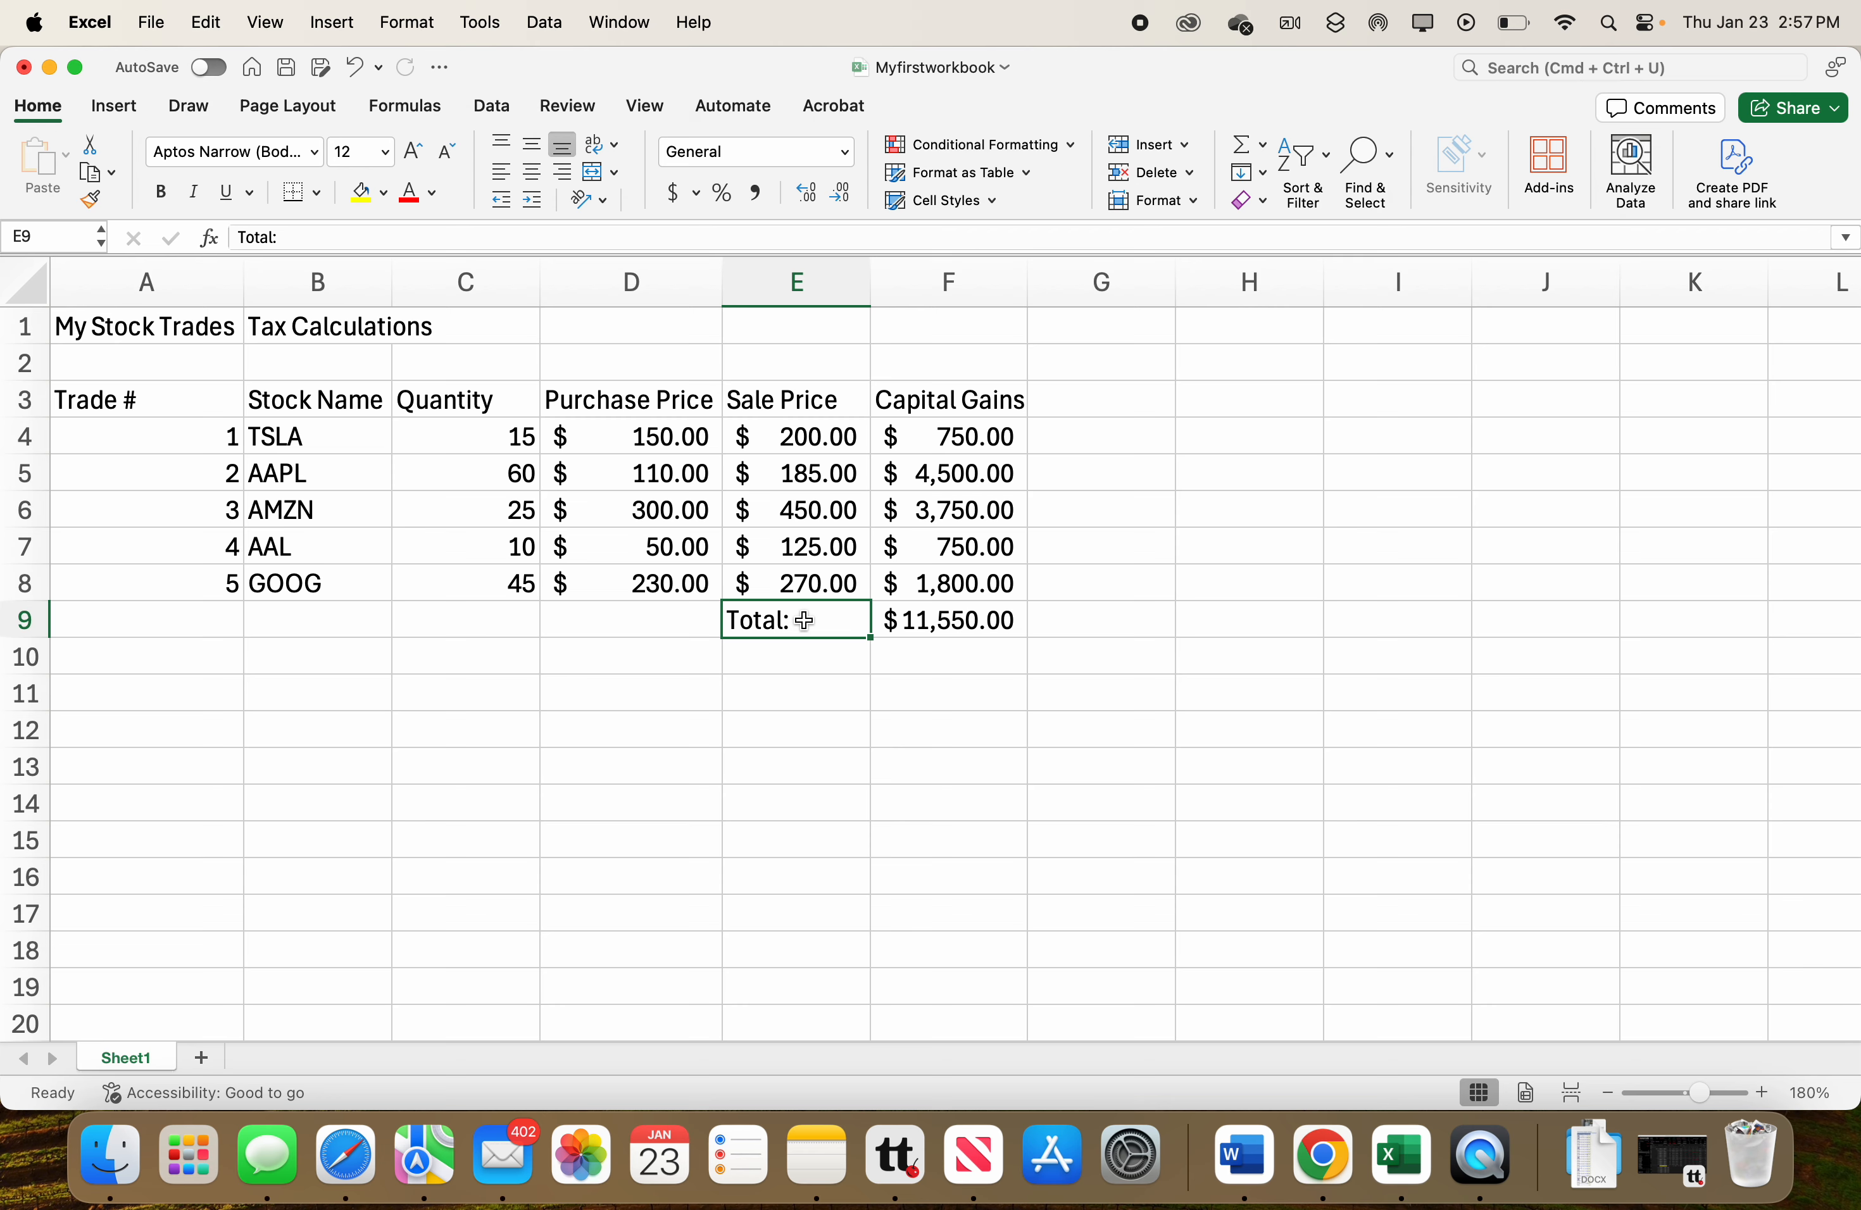
{"action": "left_click", "coordinate": [564, 174]}
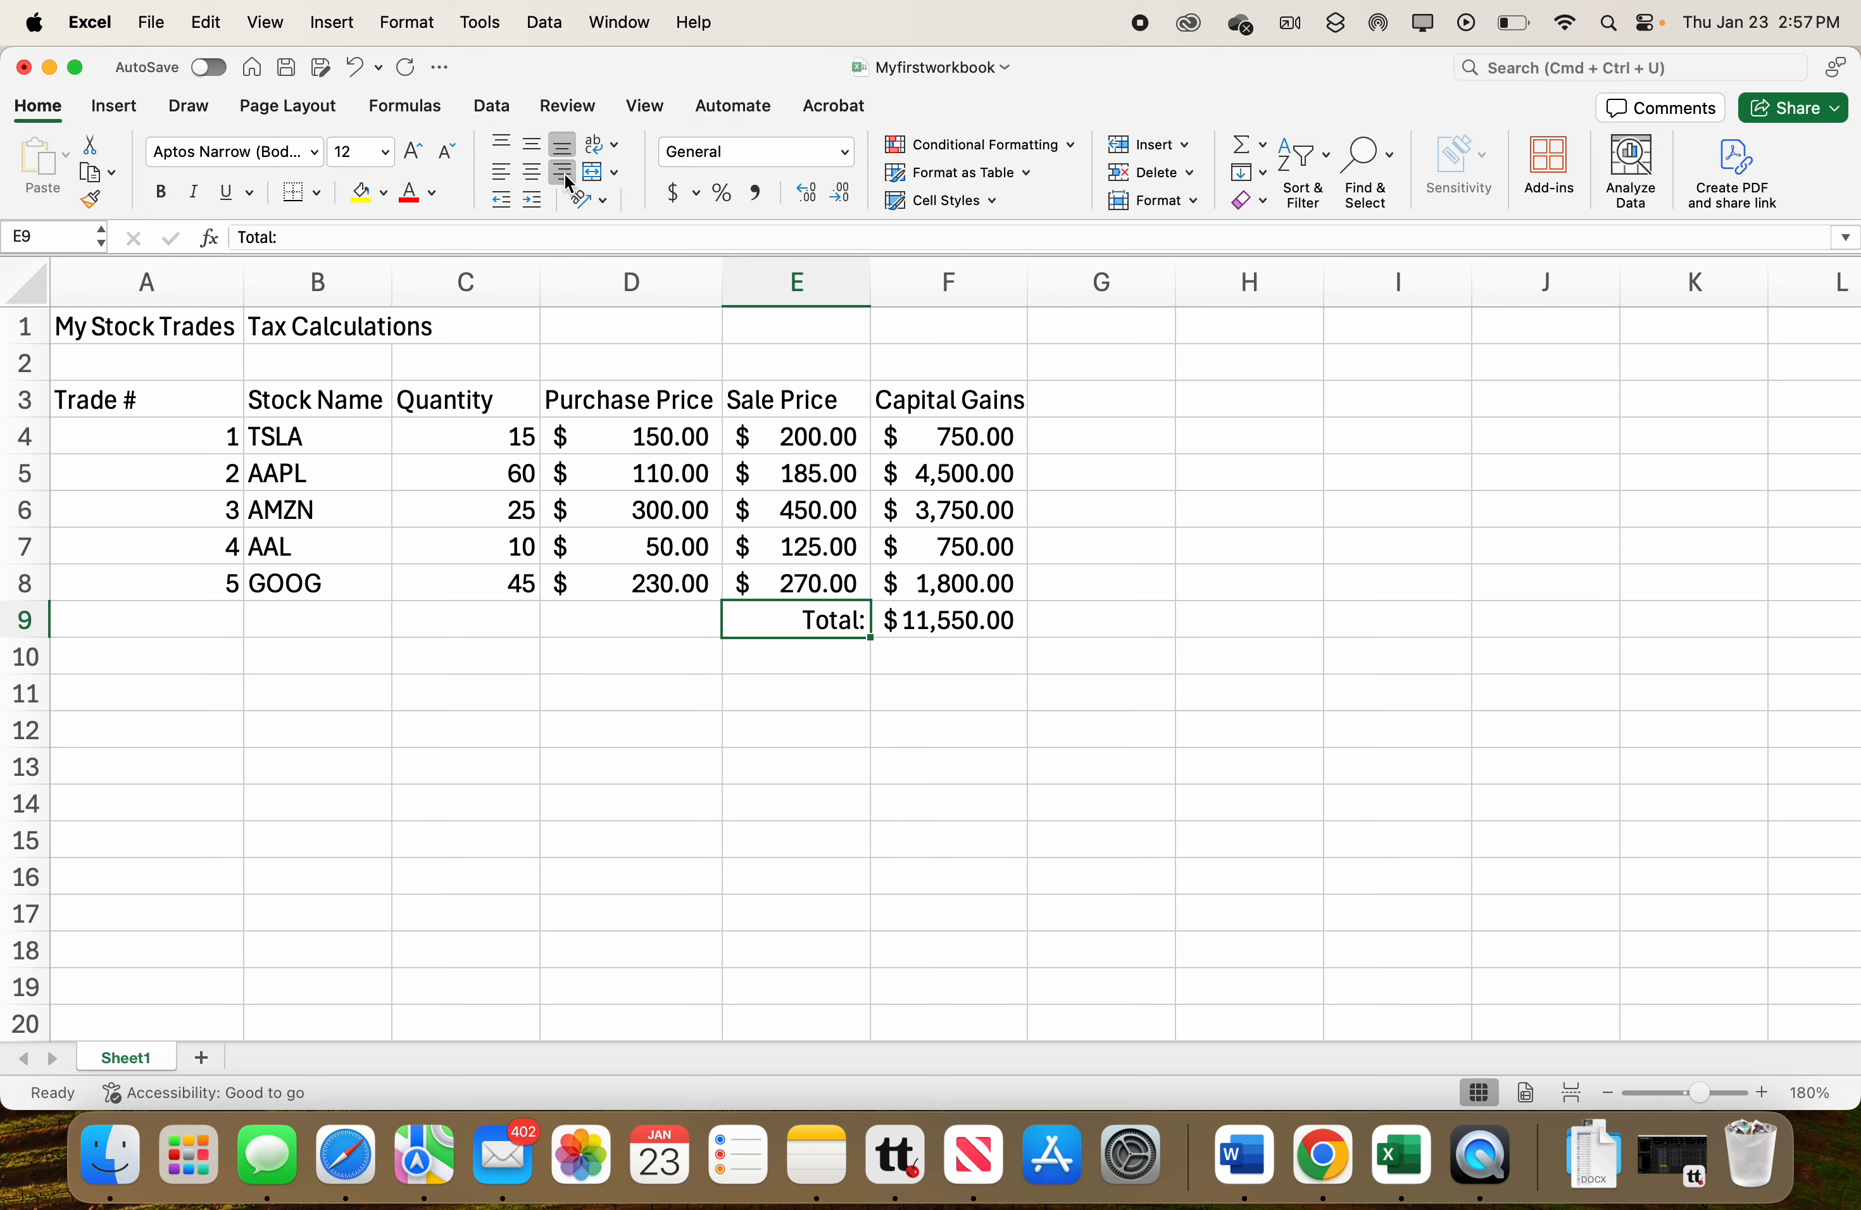
Add a thick bottom border under the capital gains value in F8.
{"action": "left_click", "coordinate": [908, 625]}
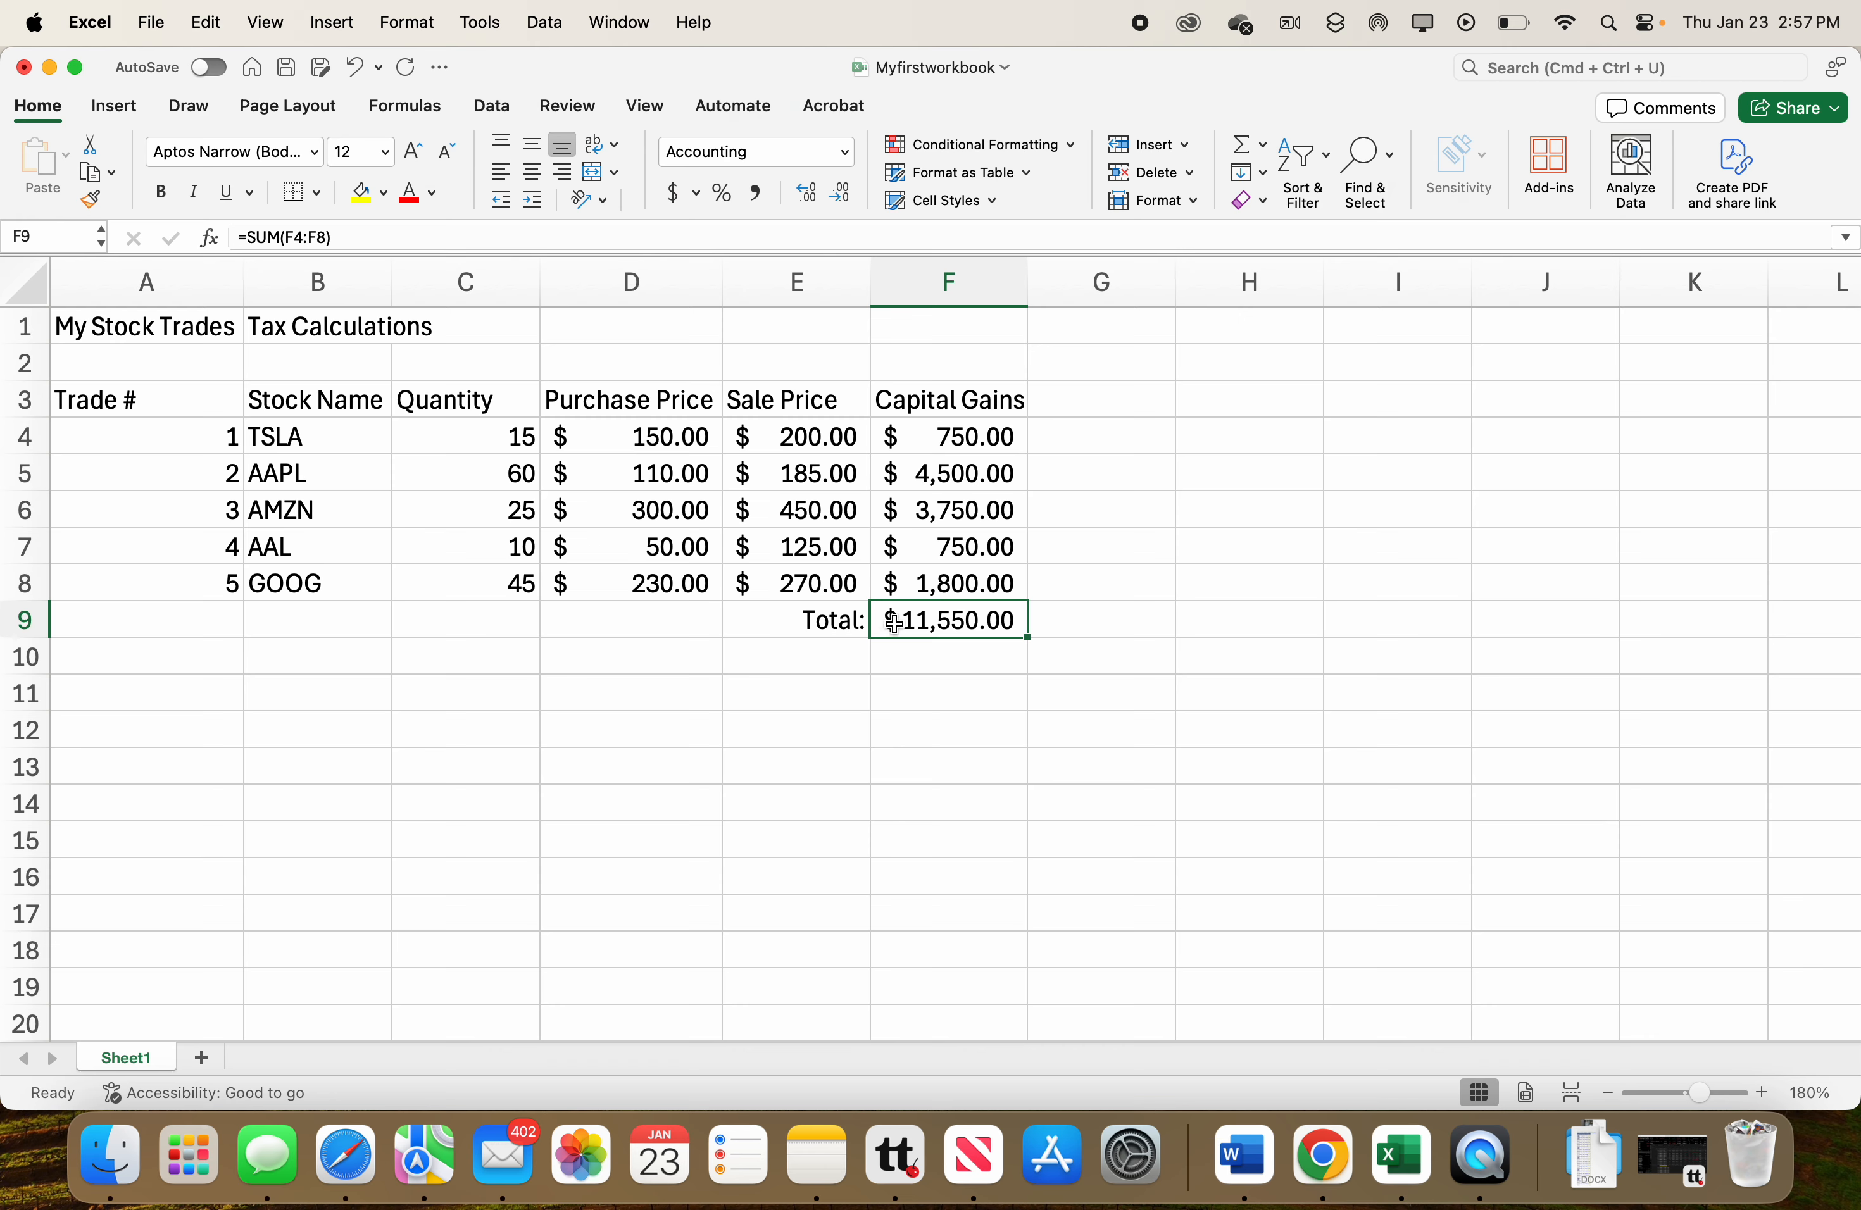
{"action": "left_click", "coordinate": [823, 624]}
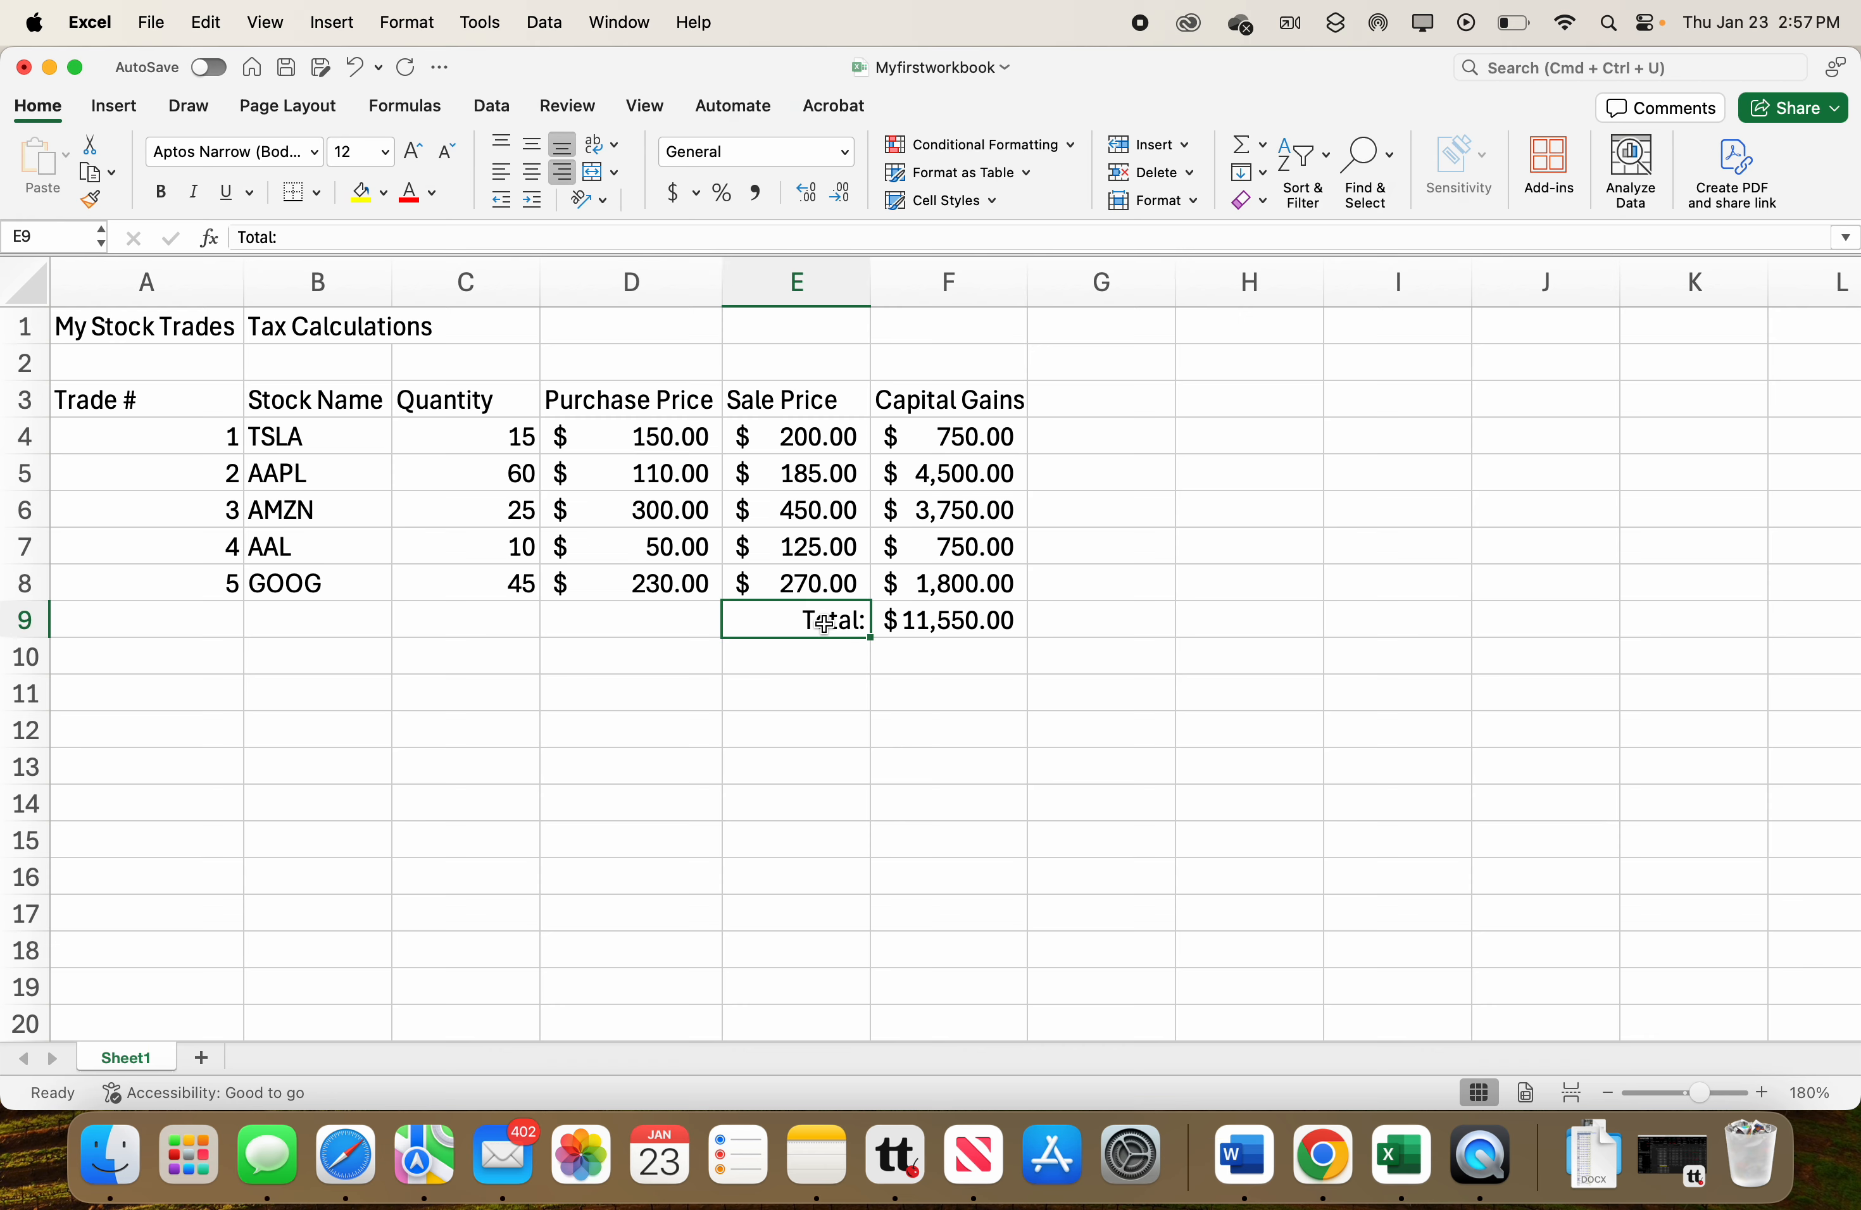
{"action": "left_click", "coordinate": [902, 621]}
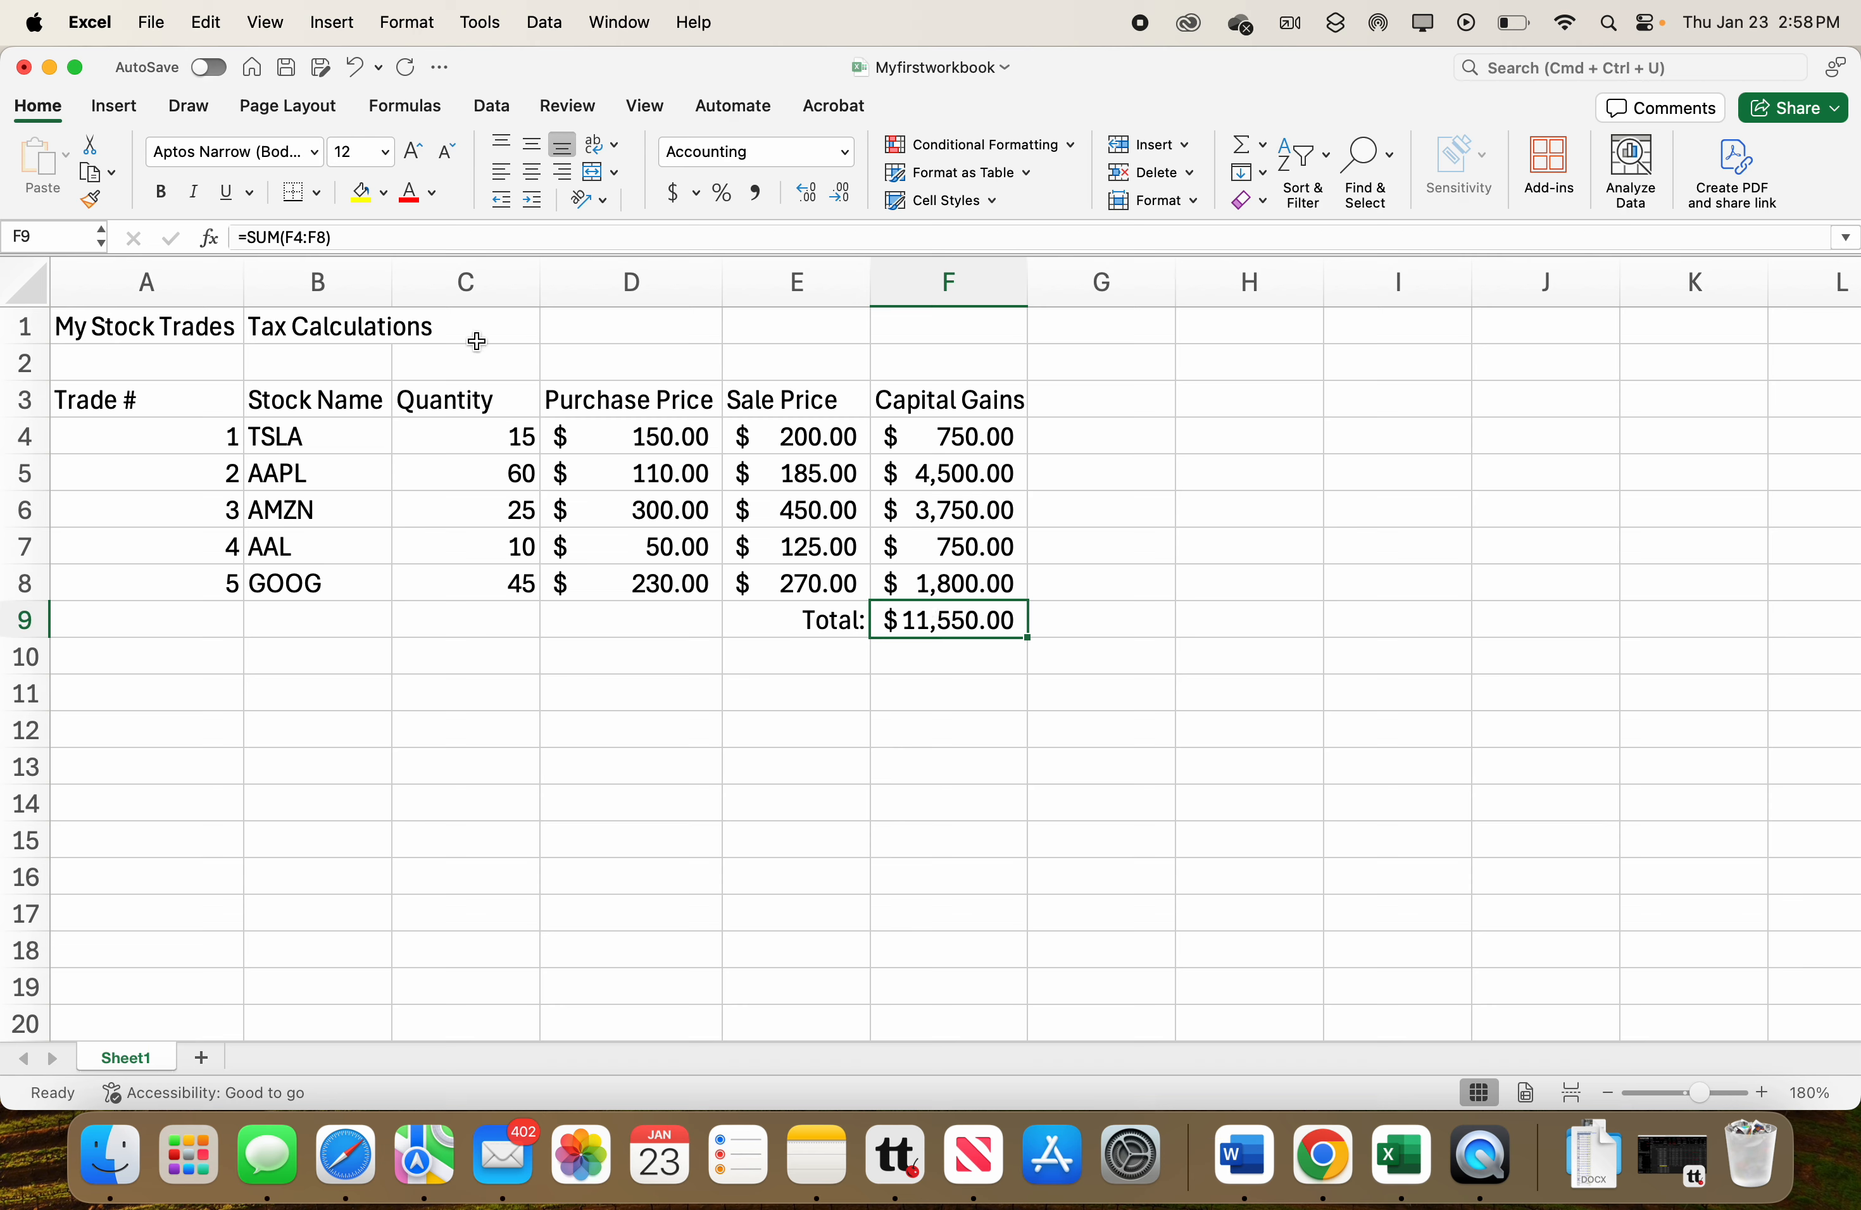
{"action": "left_click", "coordinate": [314, 196]}
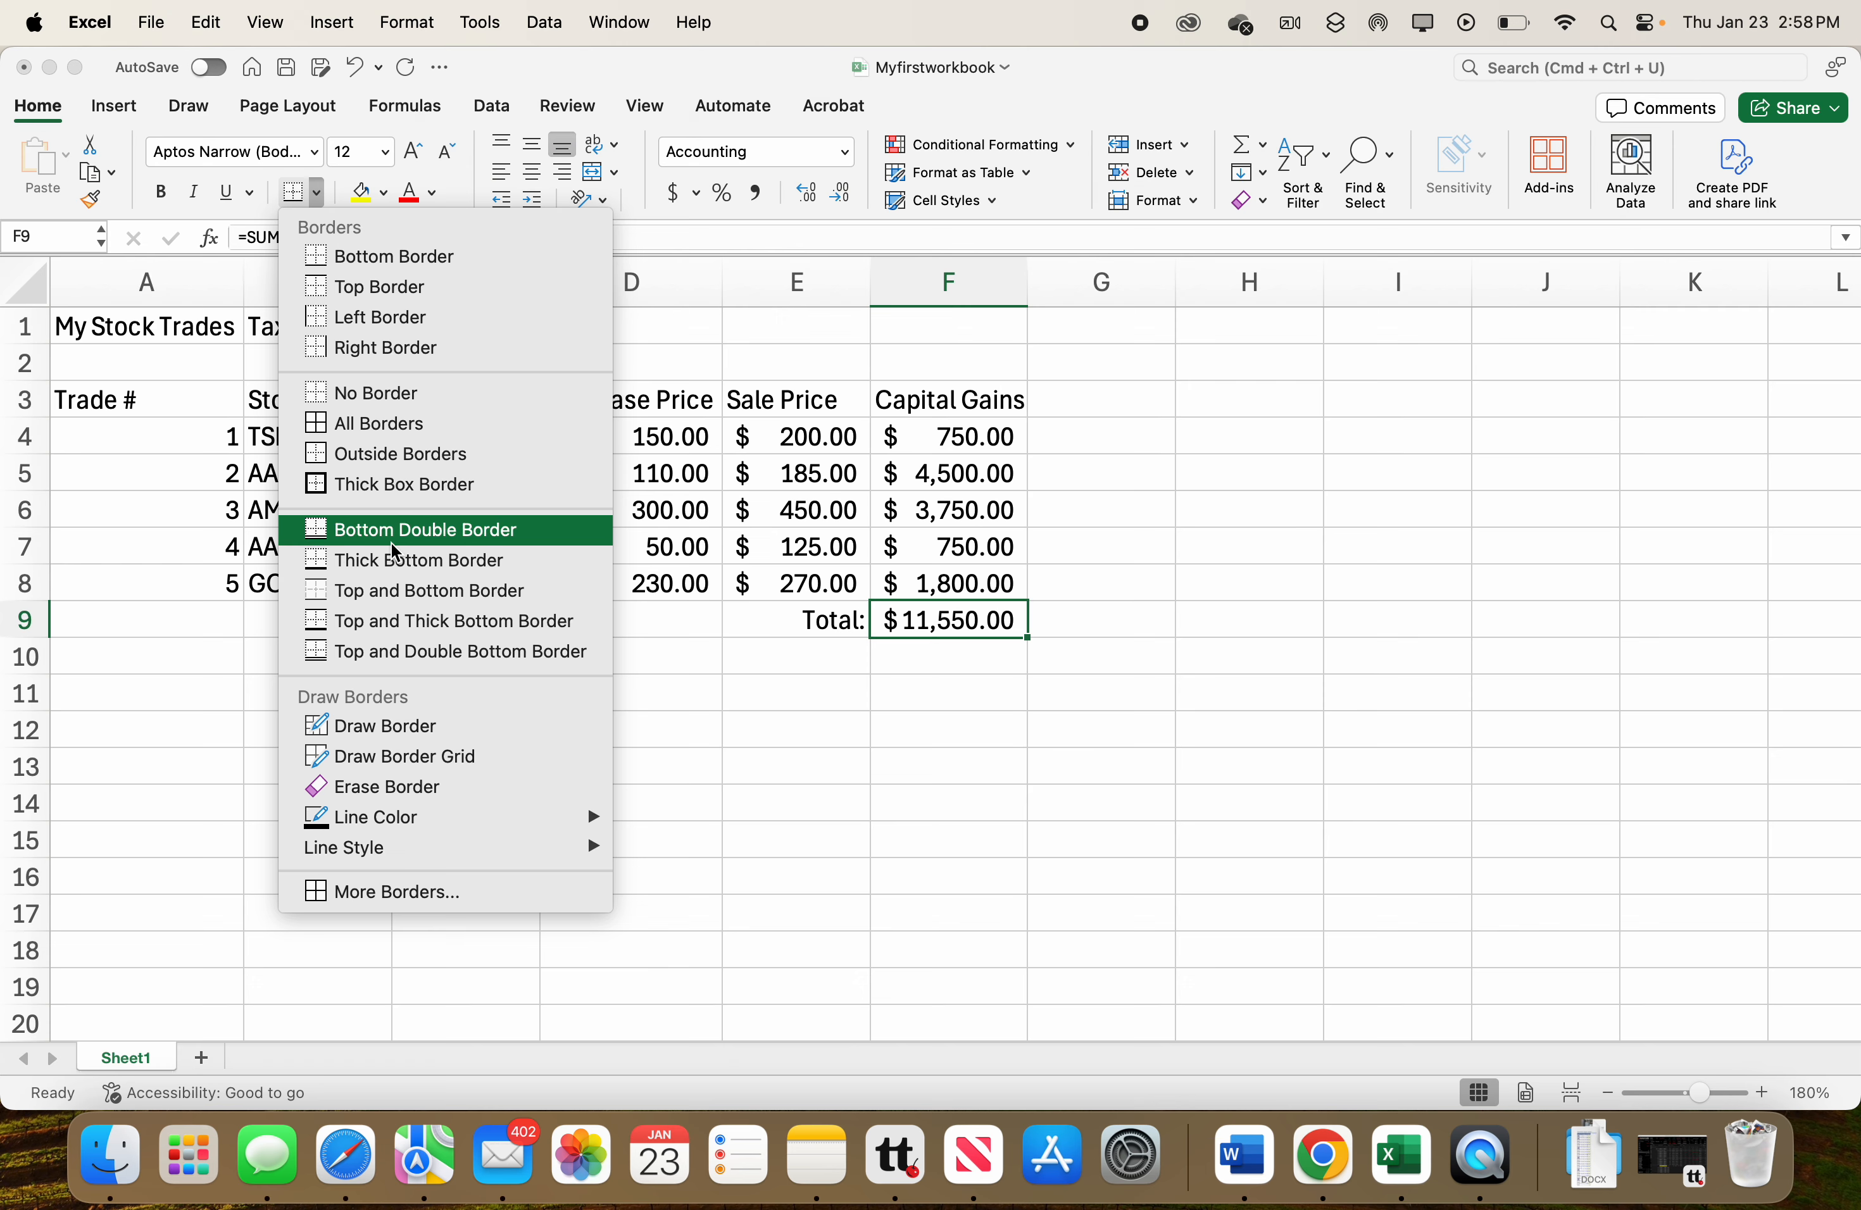
{"action": "left_click", "coordinate": [914, 638]}
{"action": "left_click", "coordinate": [927, 585]}
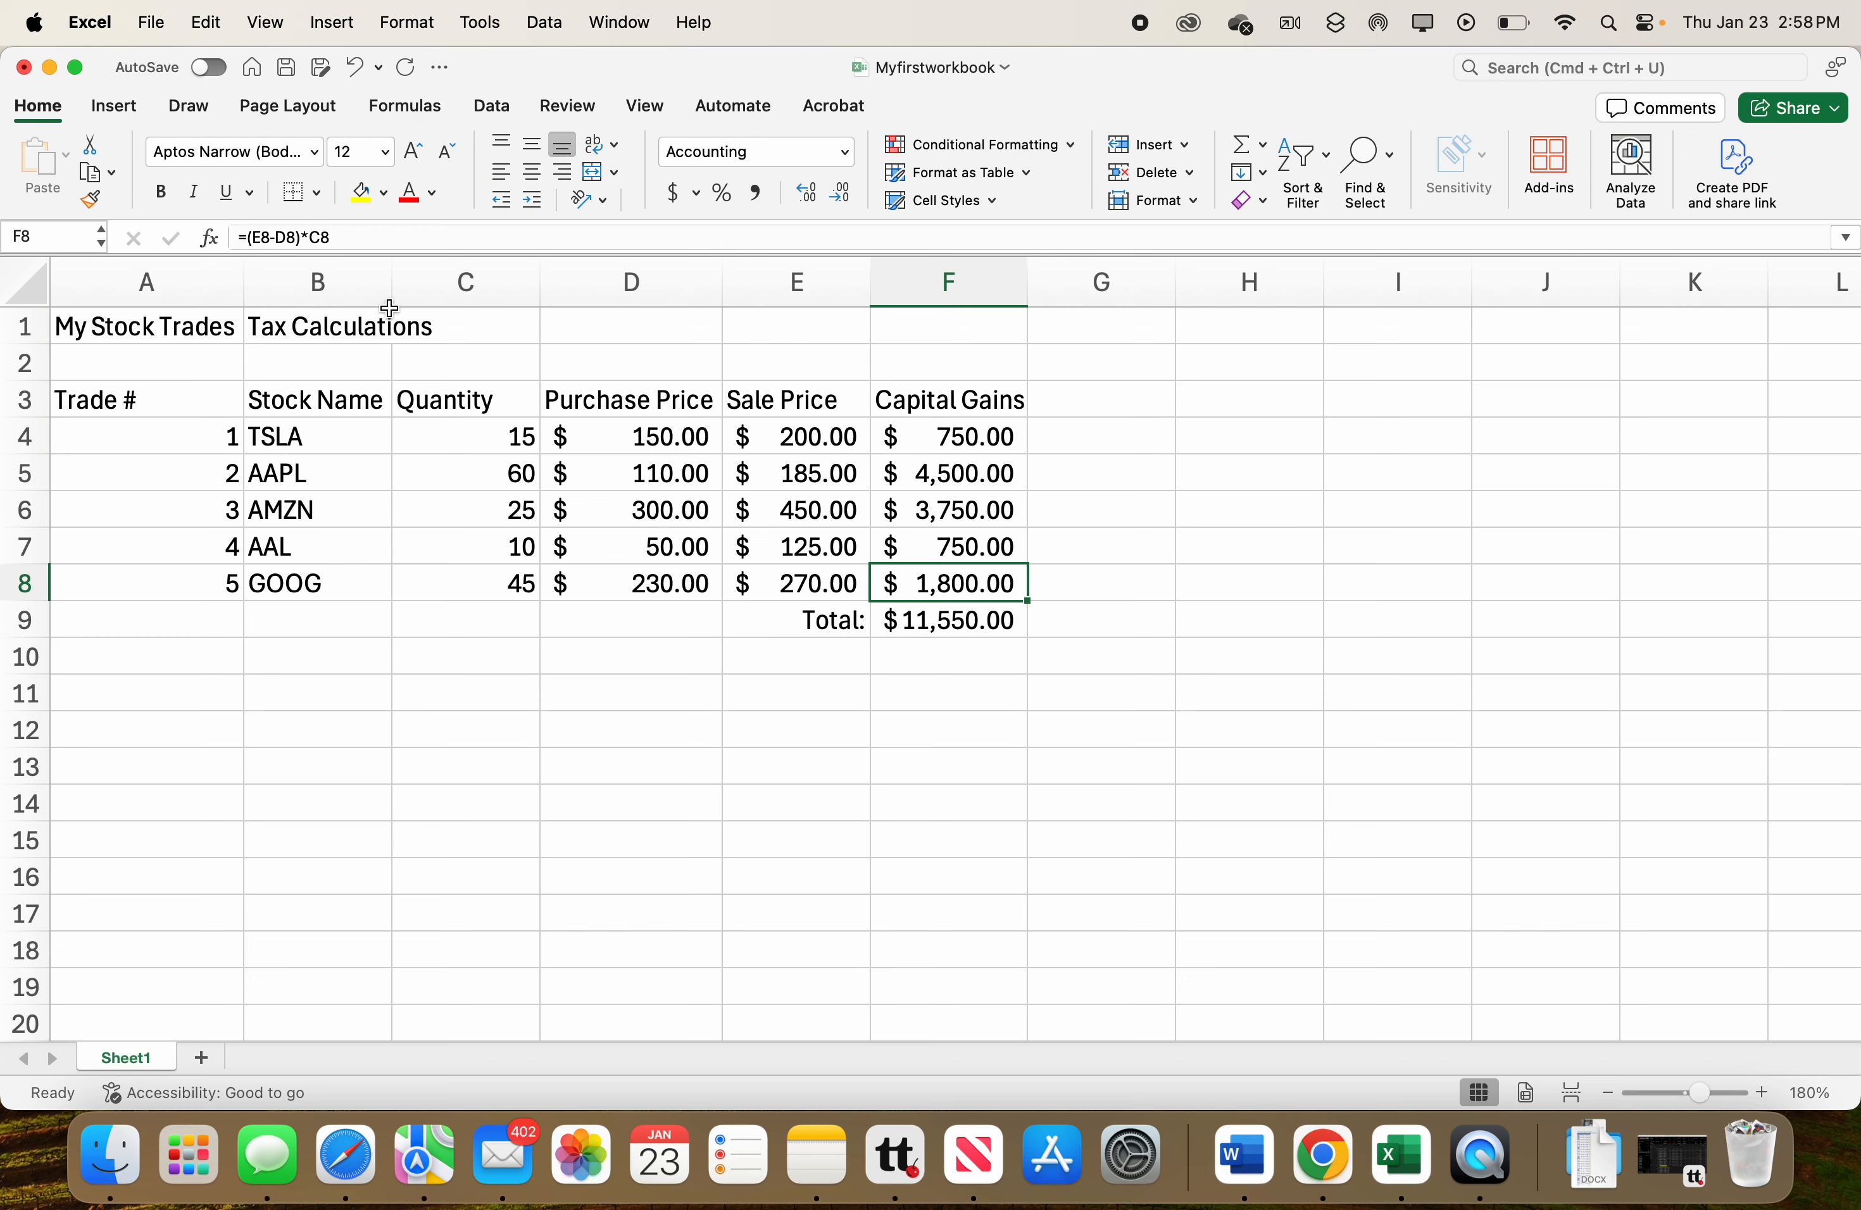
{"action": "left_click", "coordinate": [316, 195]}
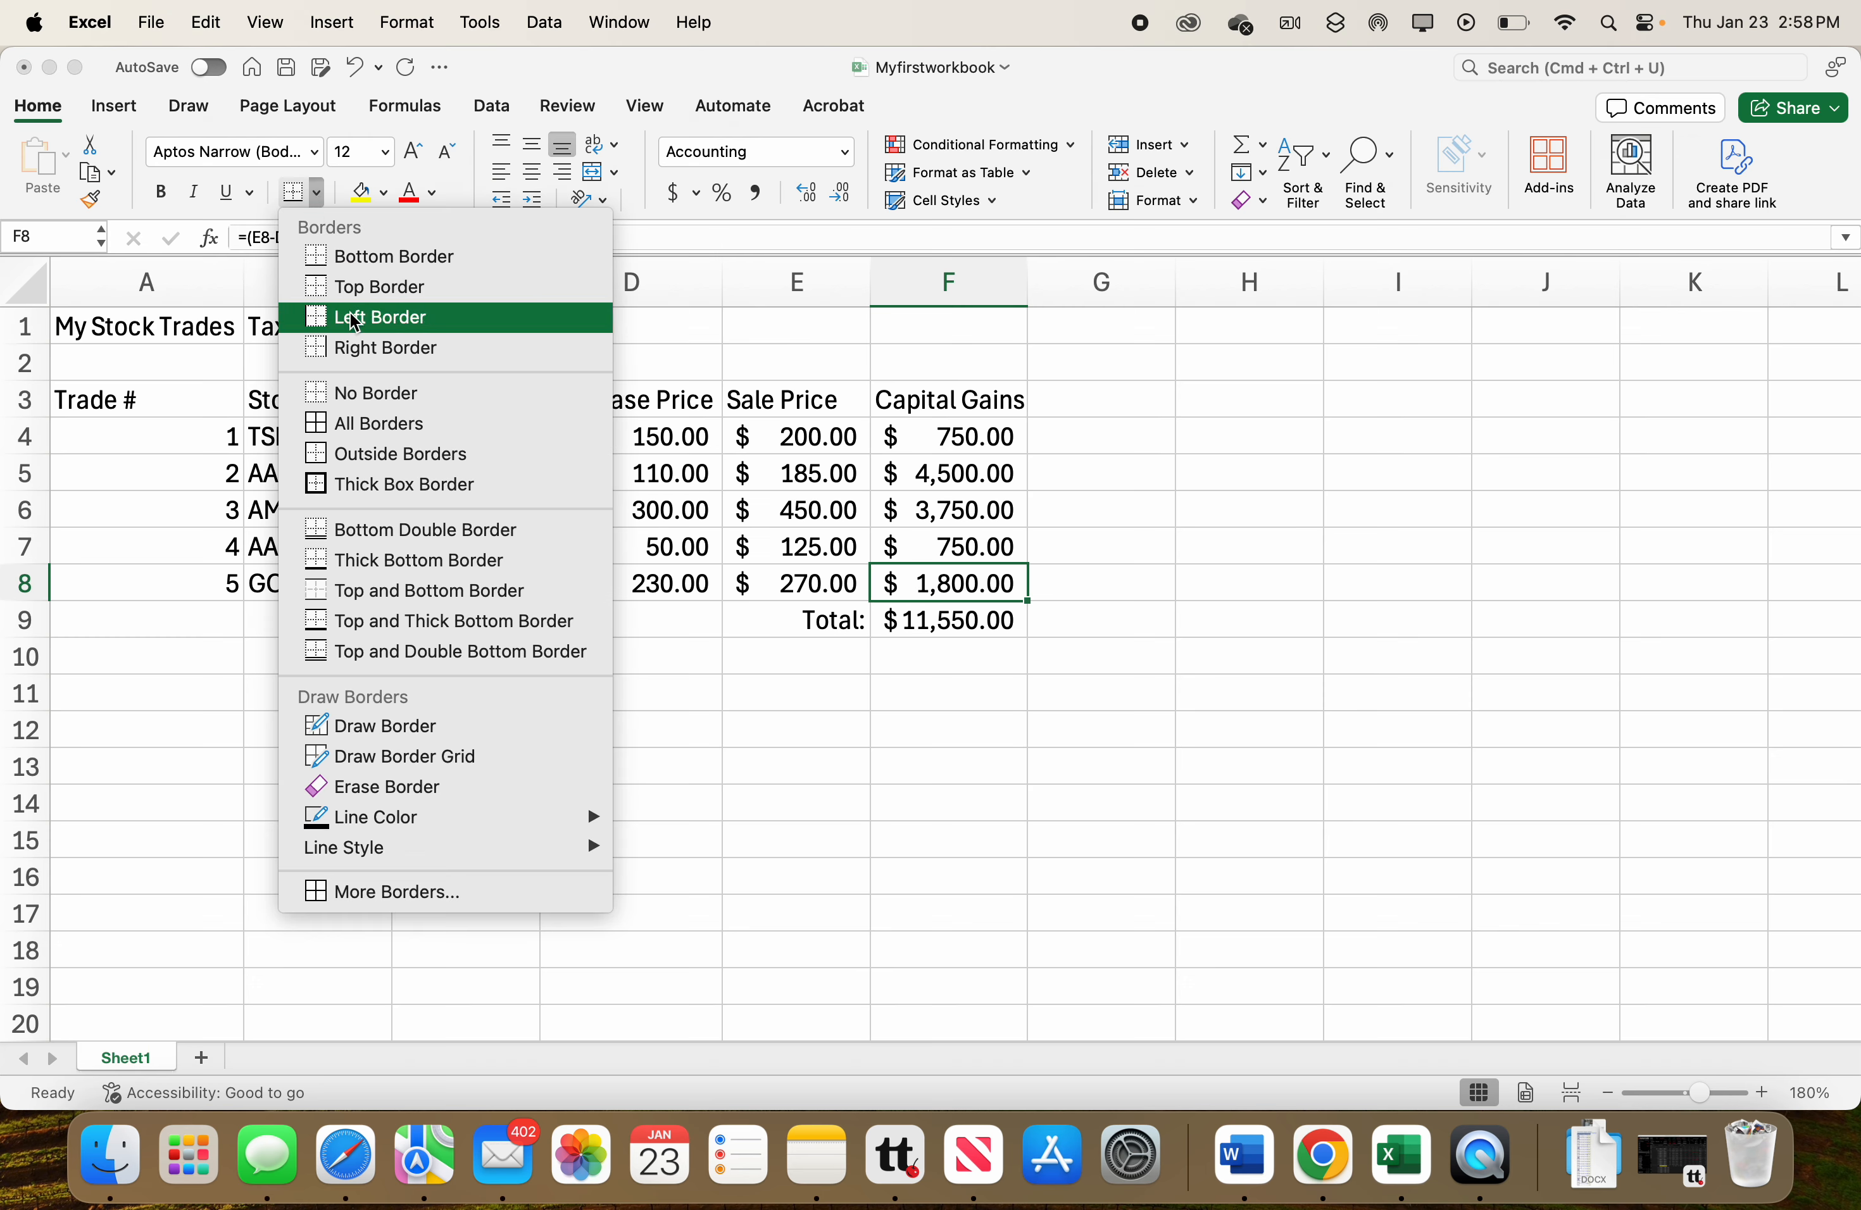
{"action": "left_click", "coordinate": [397, 561]}
{"action": "key", "text": "Return"}
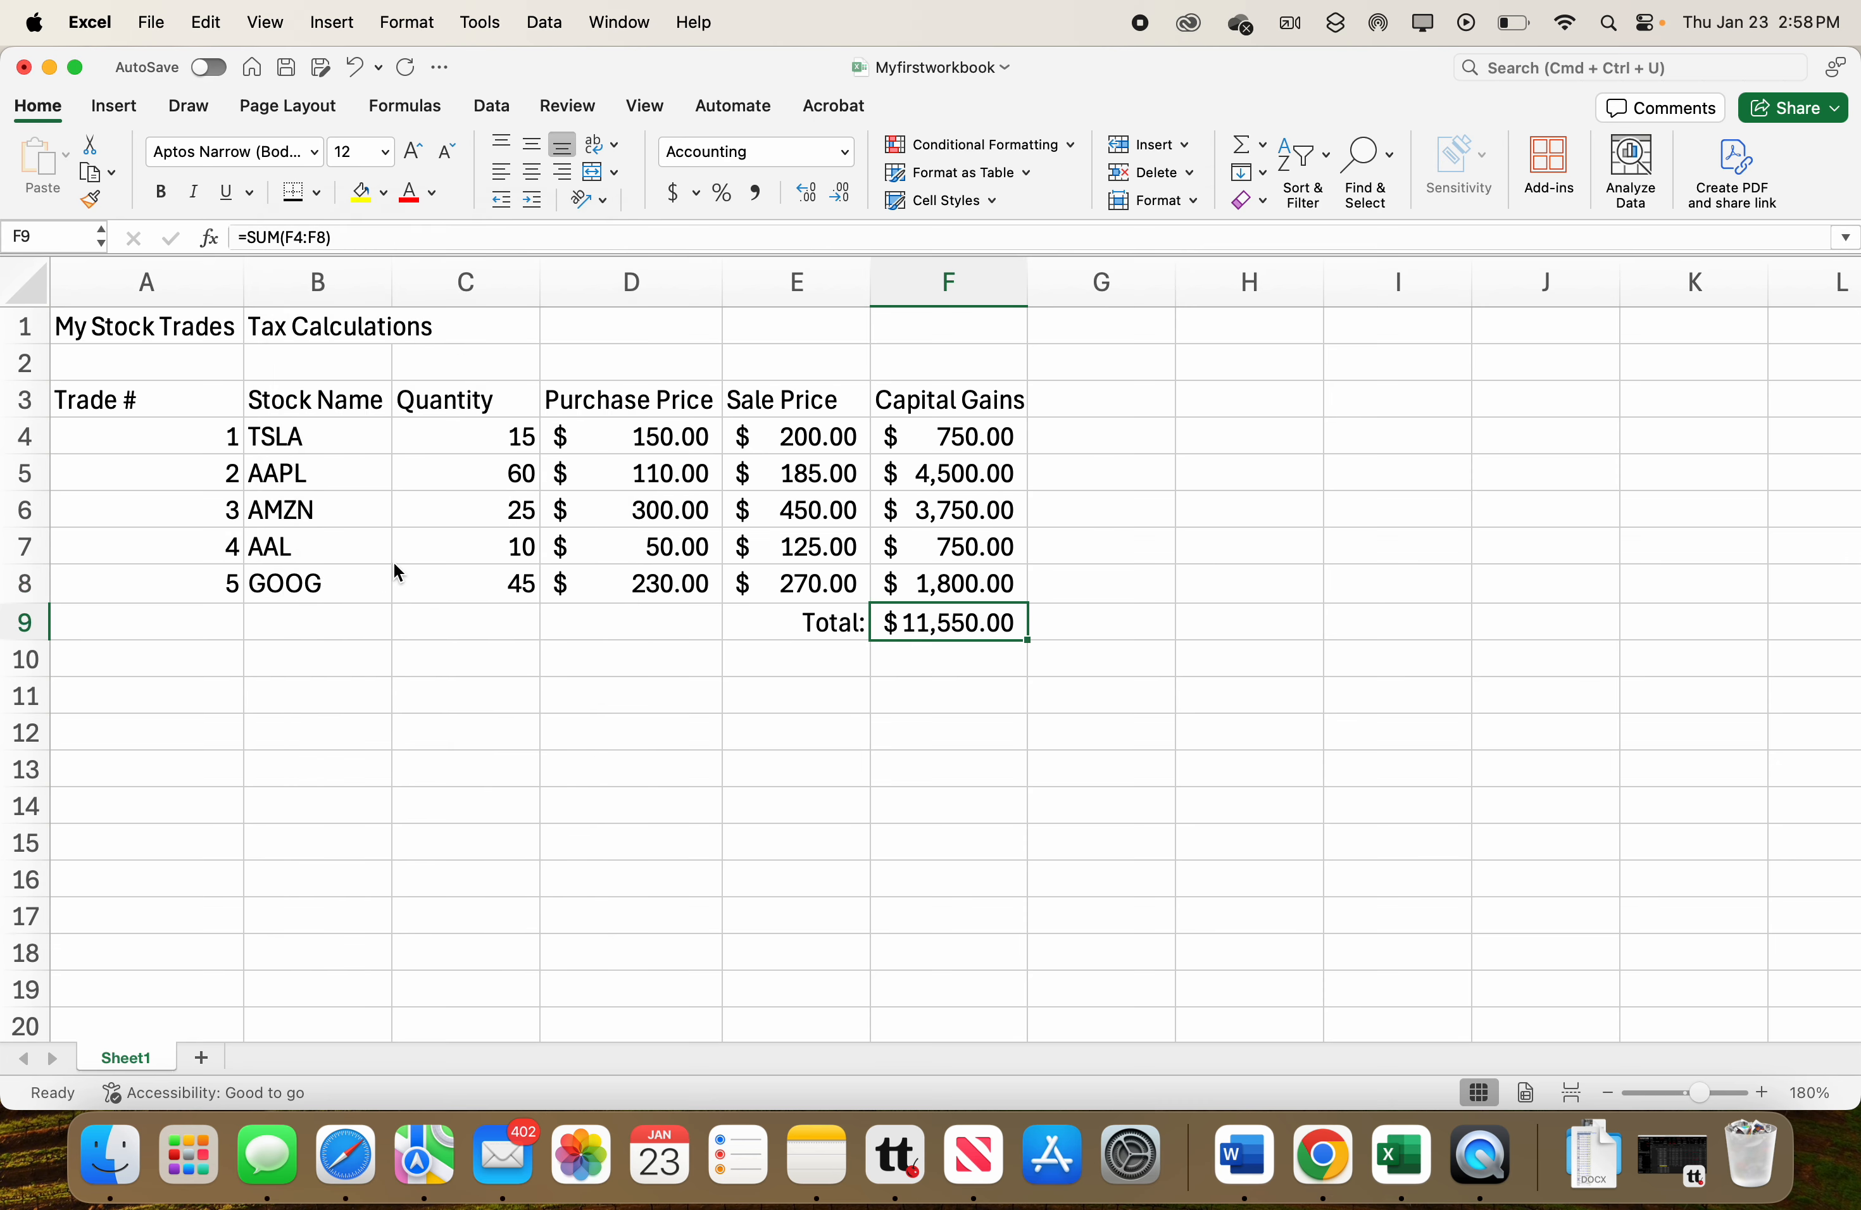
Apply all borders to the trade table range A3:F8.
{"action": "left_click", "coordinate": [625, 755]}
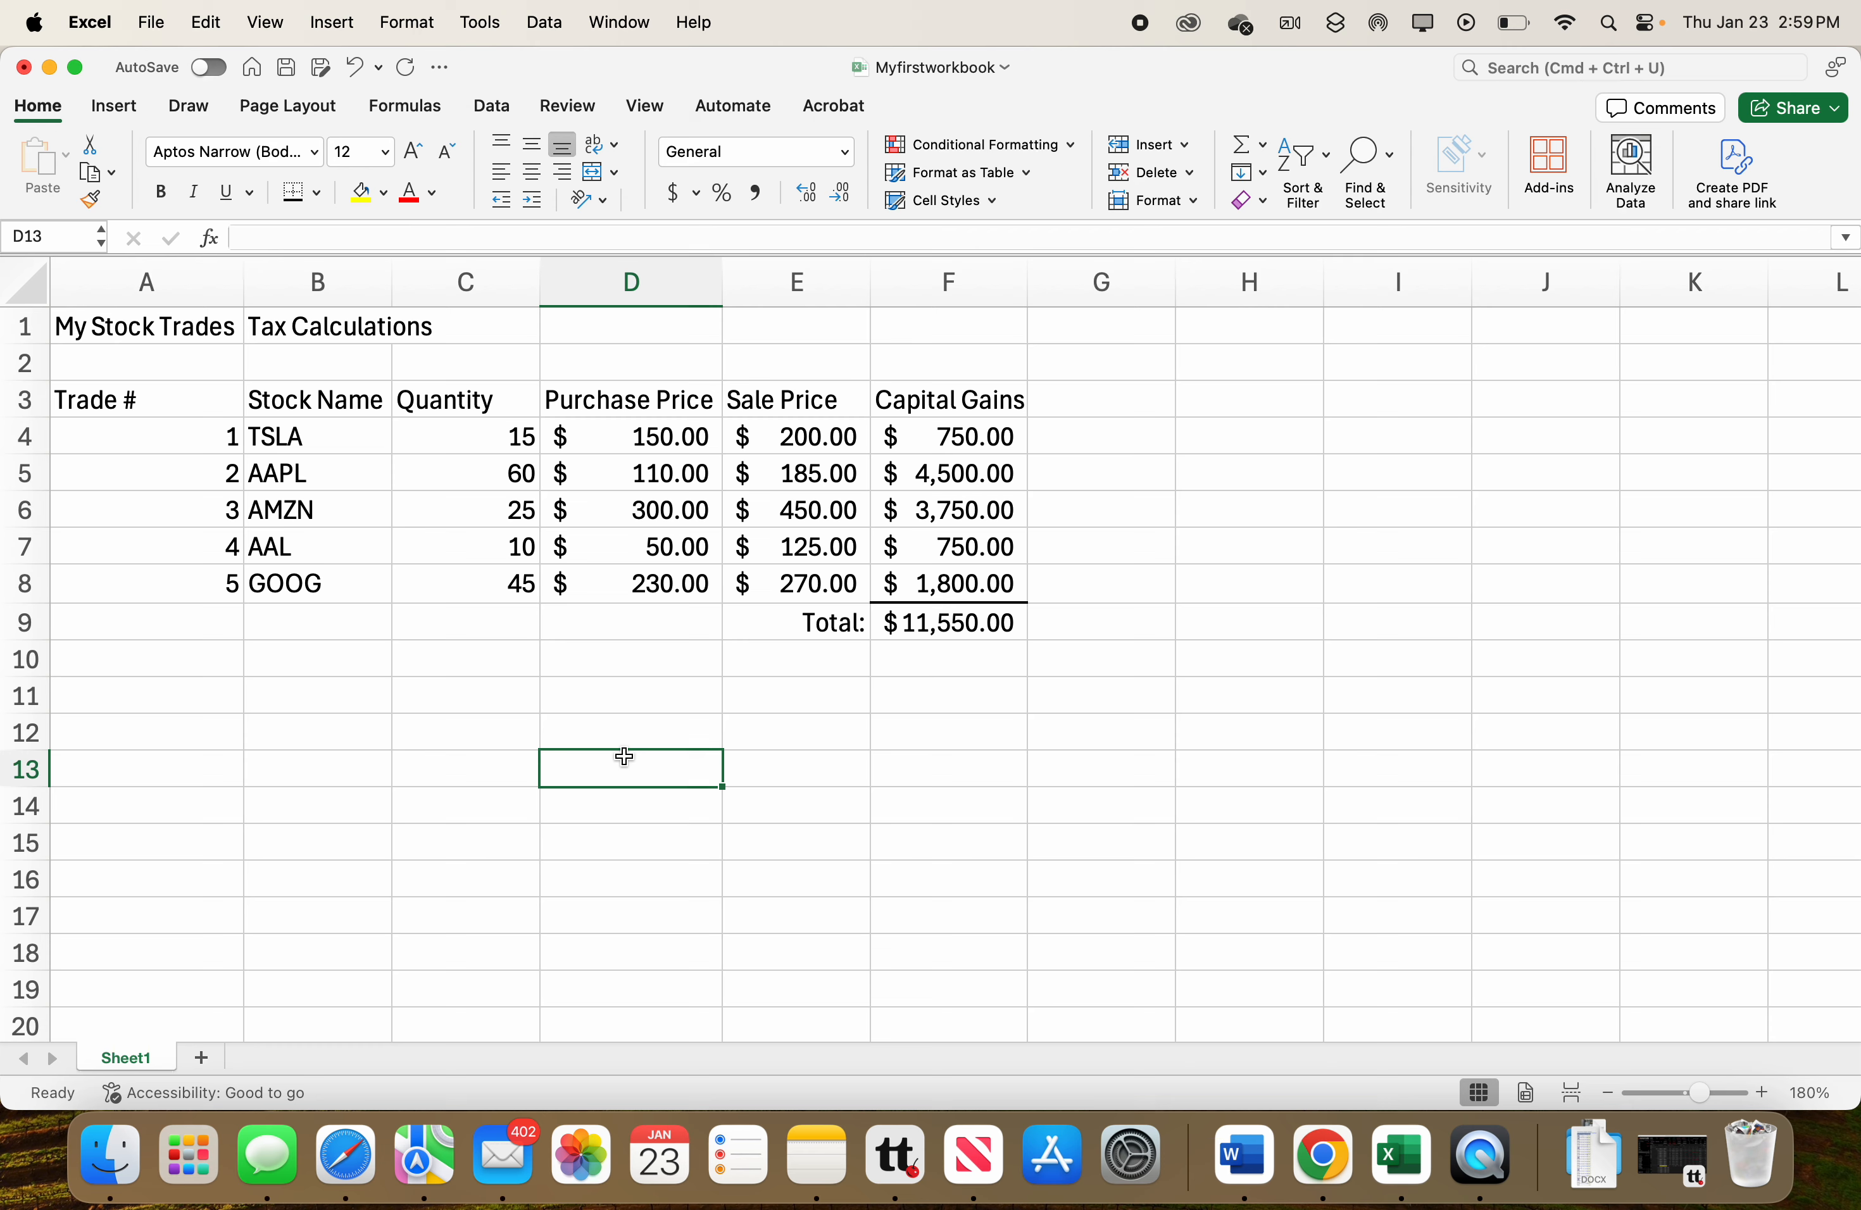
{"action": "left_click_drag", "start_coordinate": [139, 409], "coordinate": [921, 591]}
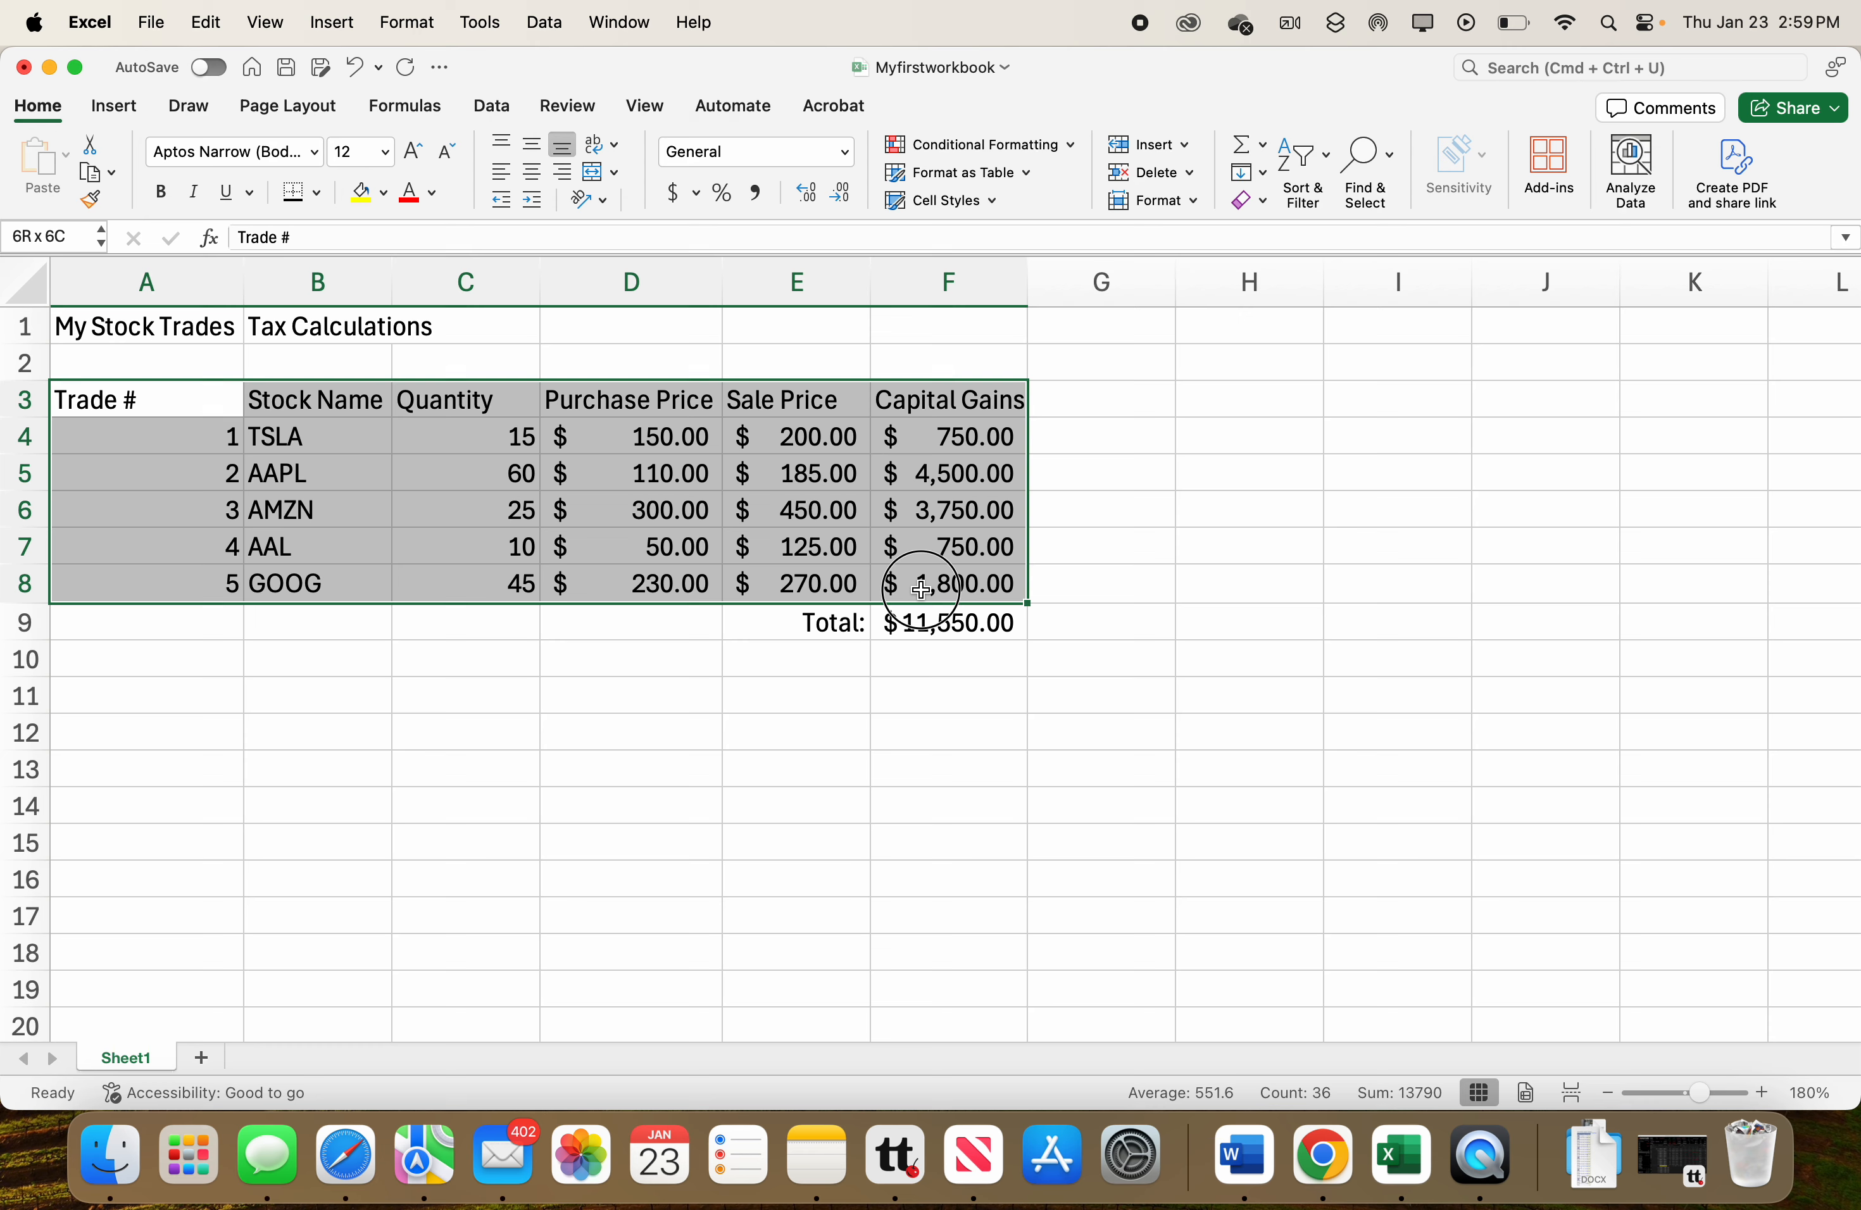
{"action": "left_click_drag", "start_coordinate": [921, 591], "coordinate": [921, 591]}
{"action": "left_click", "coordinate": [317, 197]}
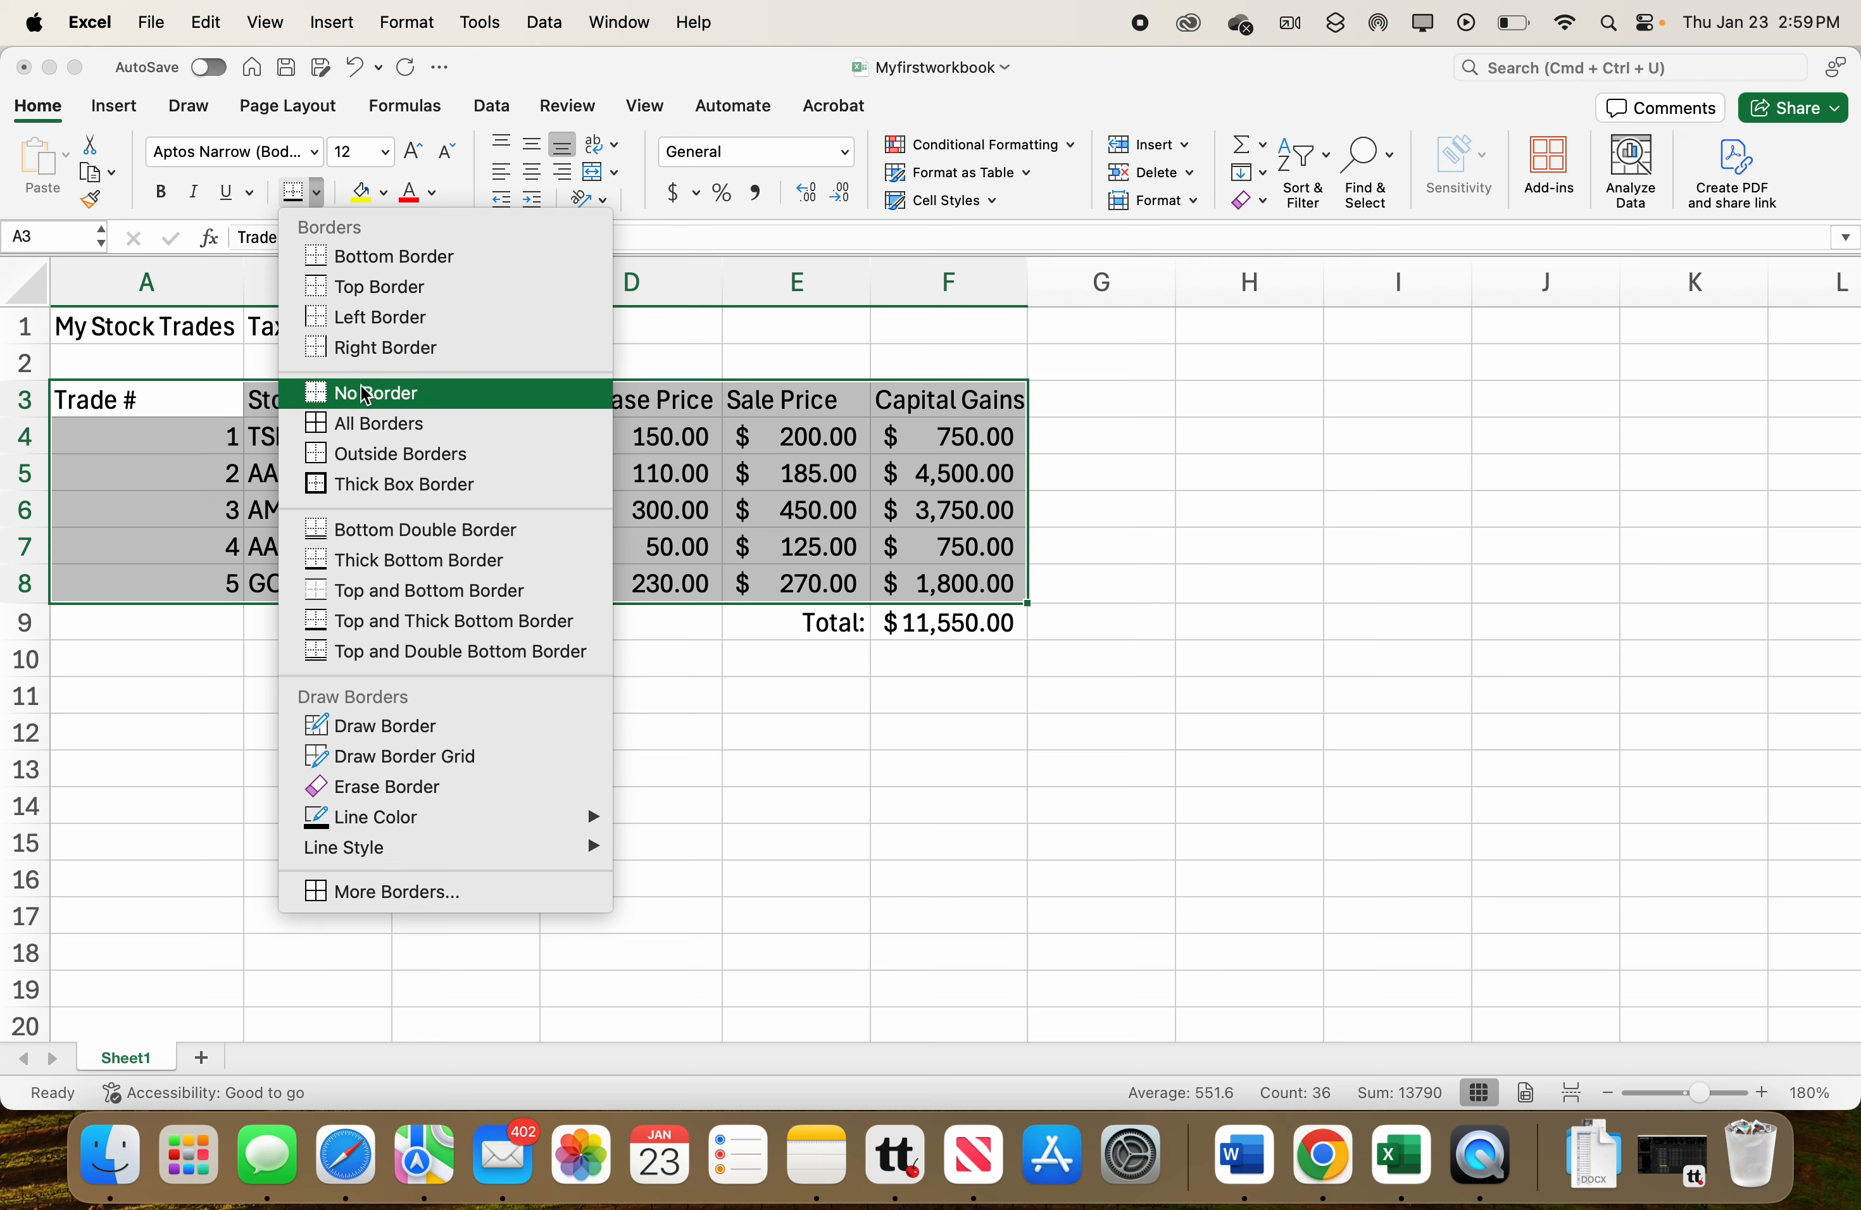
{"action": "left_click", "coordinate": [367, 428]}
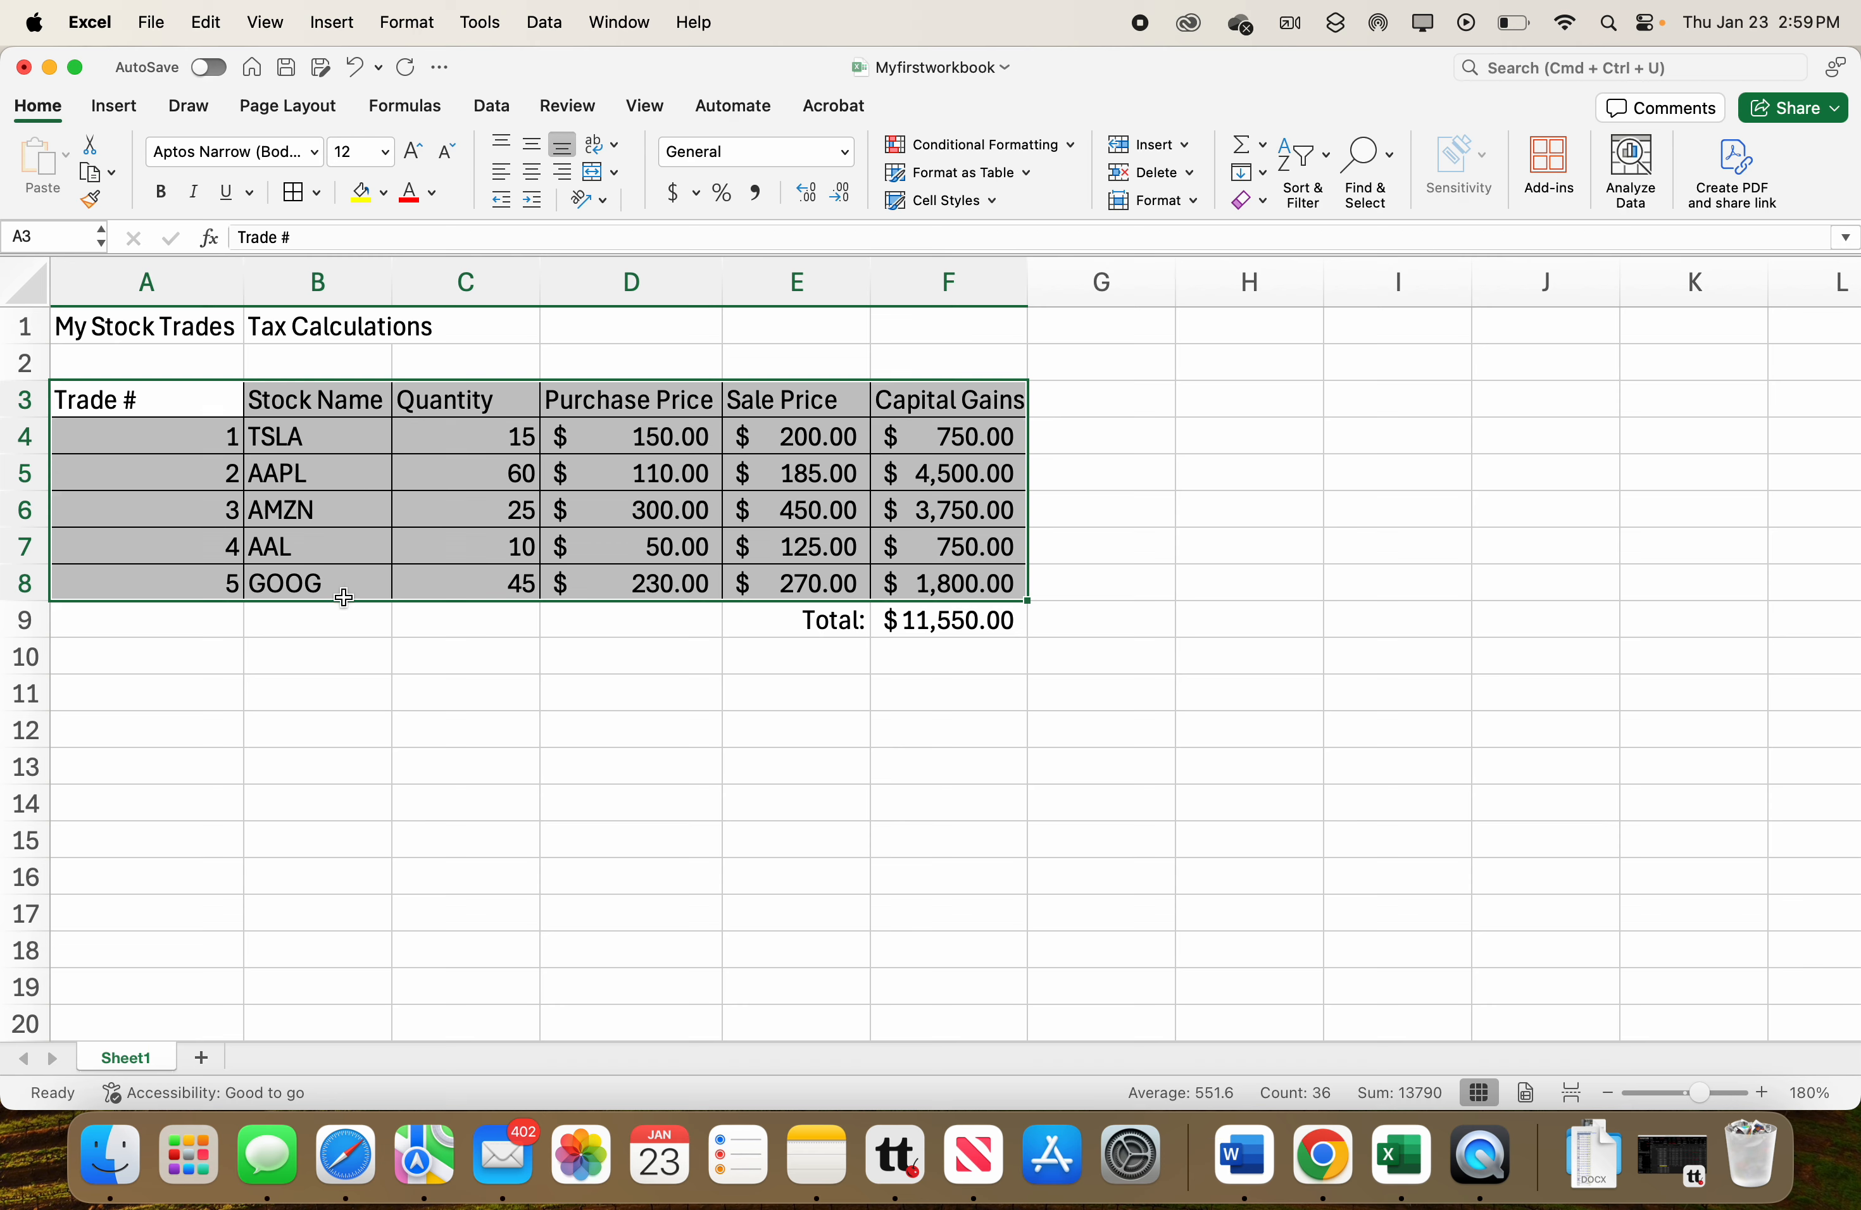
{"action": "left_click", "coordinate": [334, 620]}
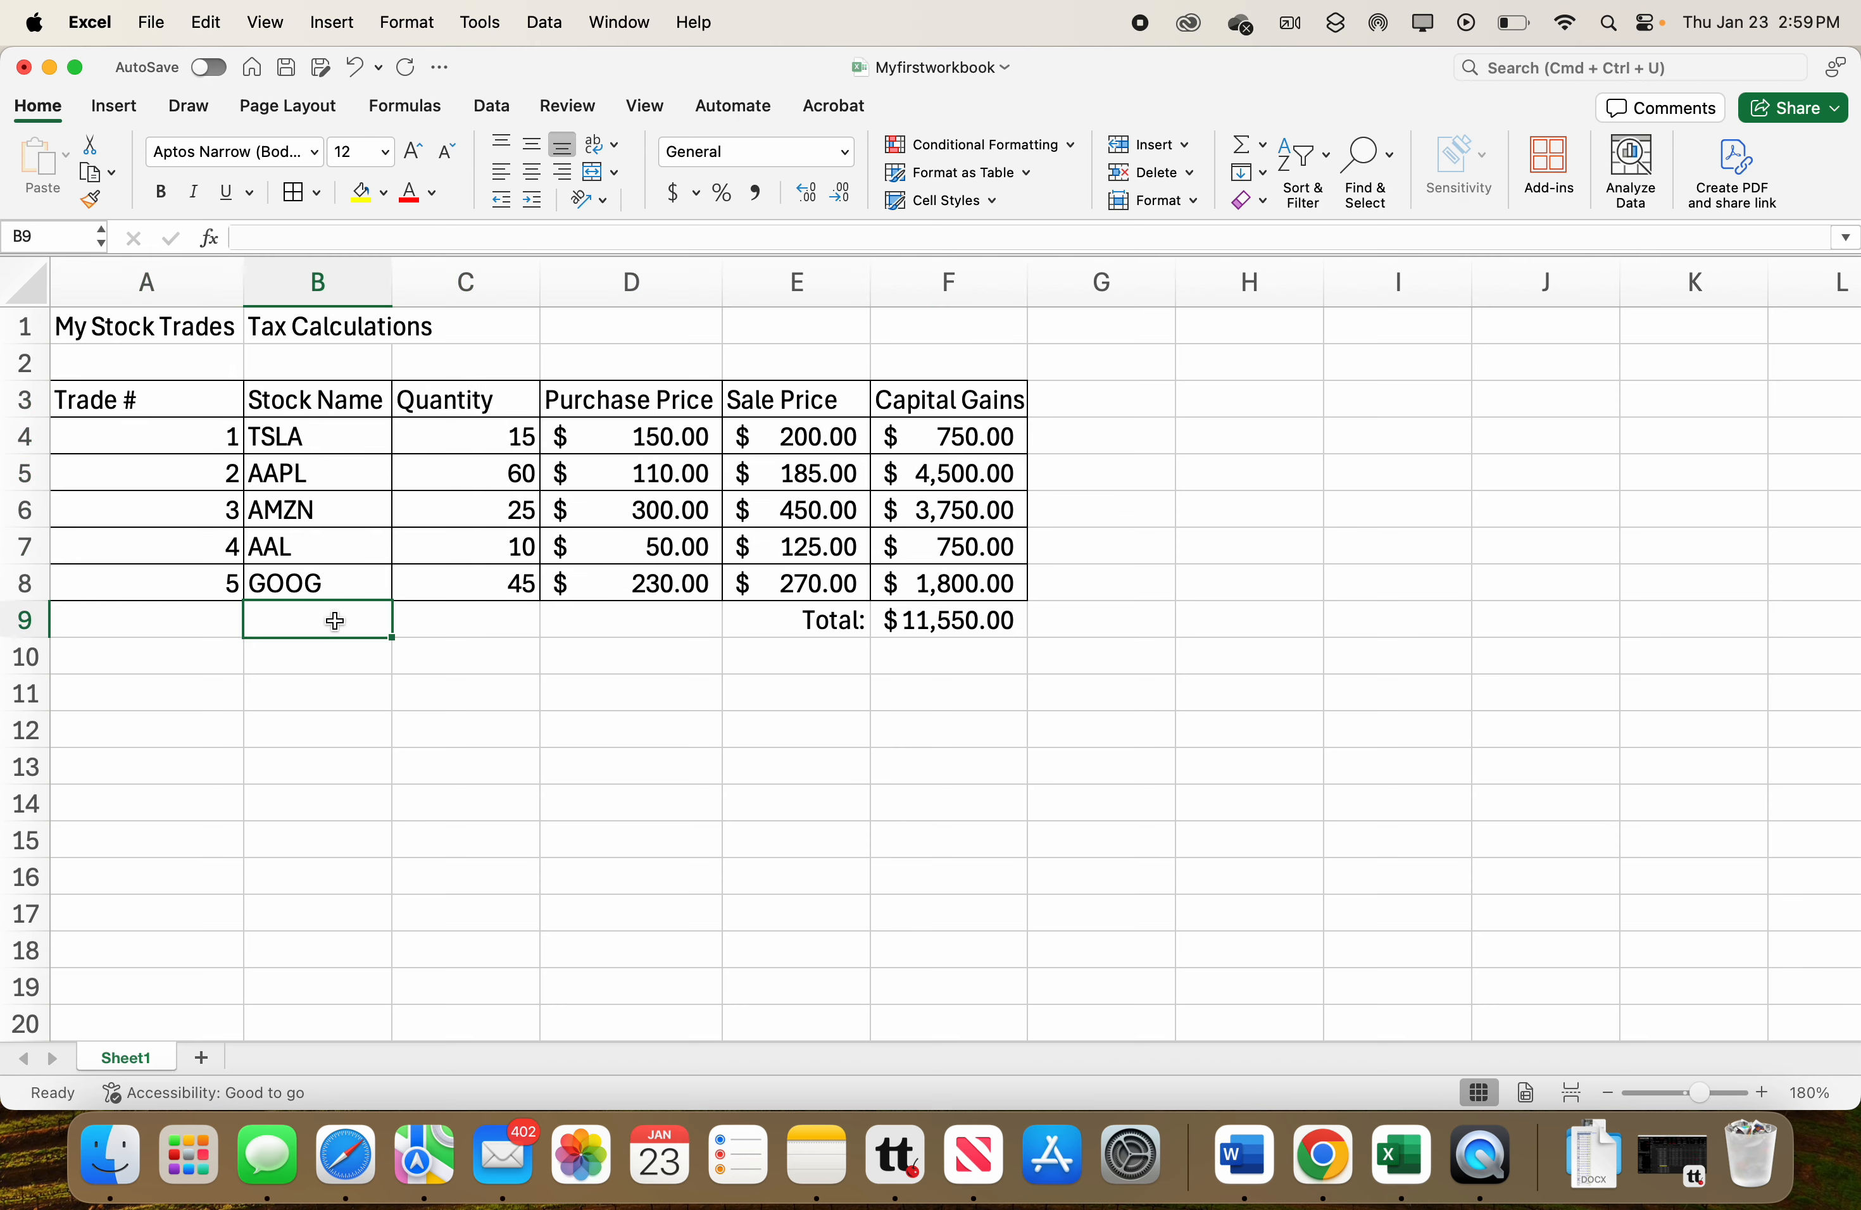
{"action": "right_click", "coordinate": [79, 400]}
{"action": "key", "text": "Escape"}
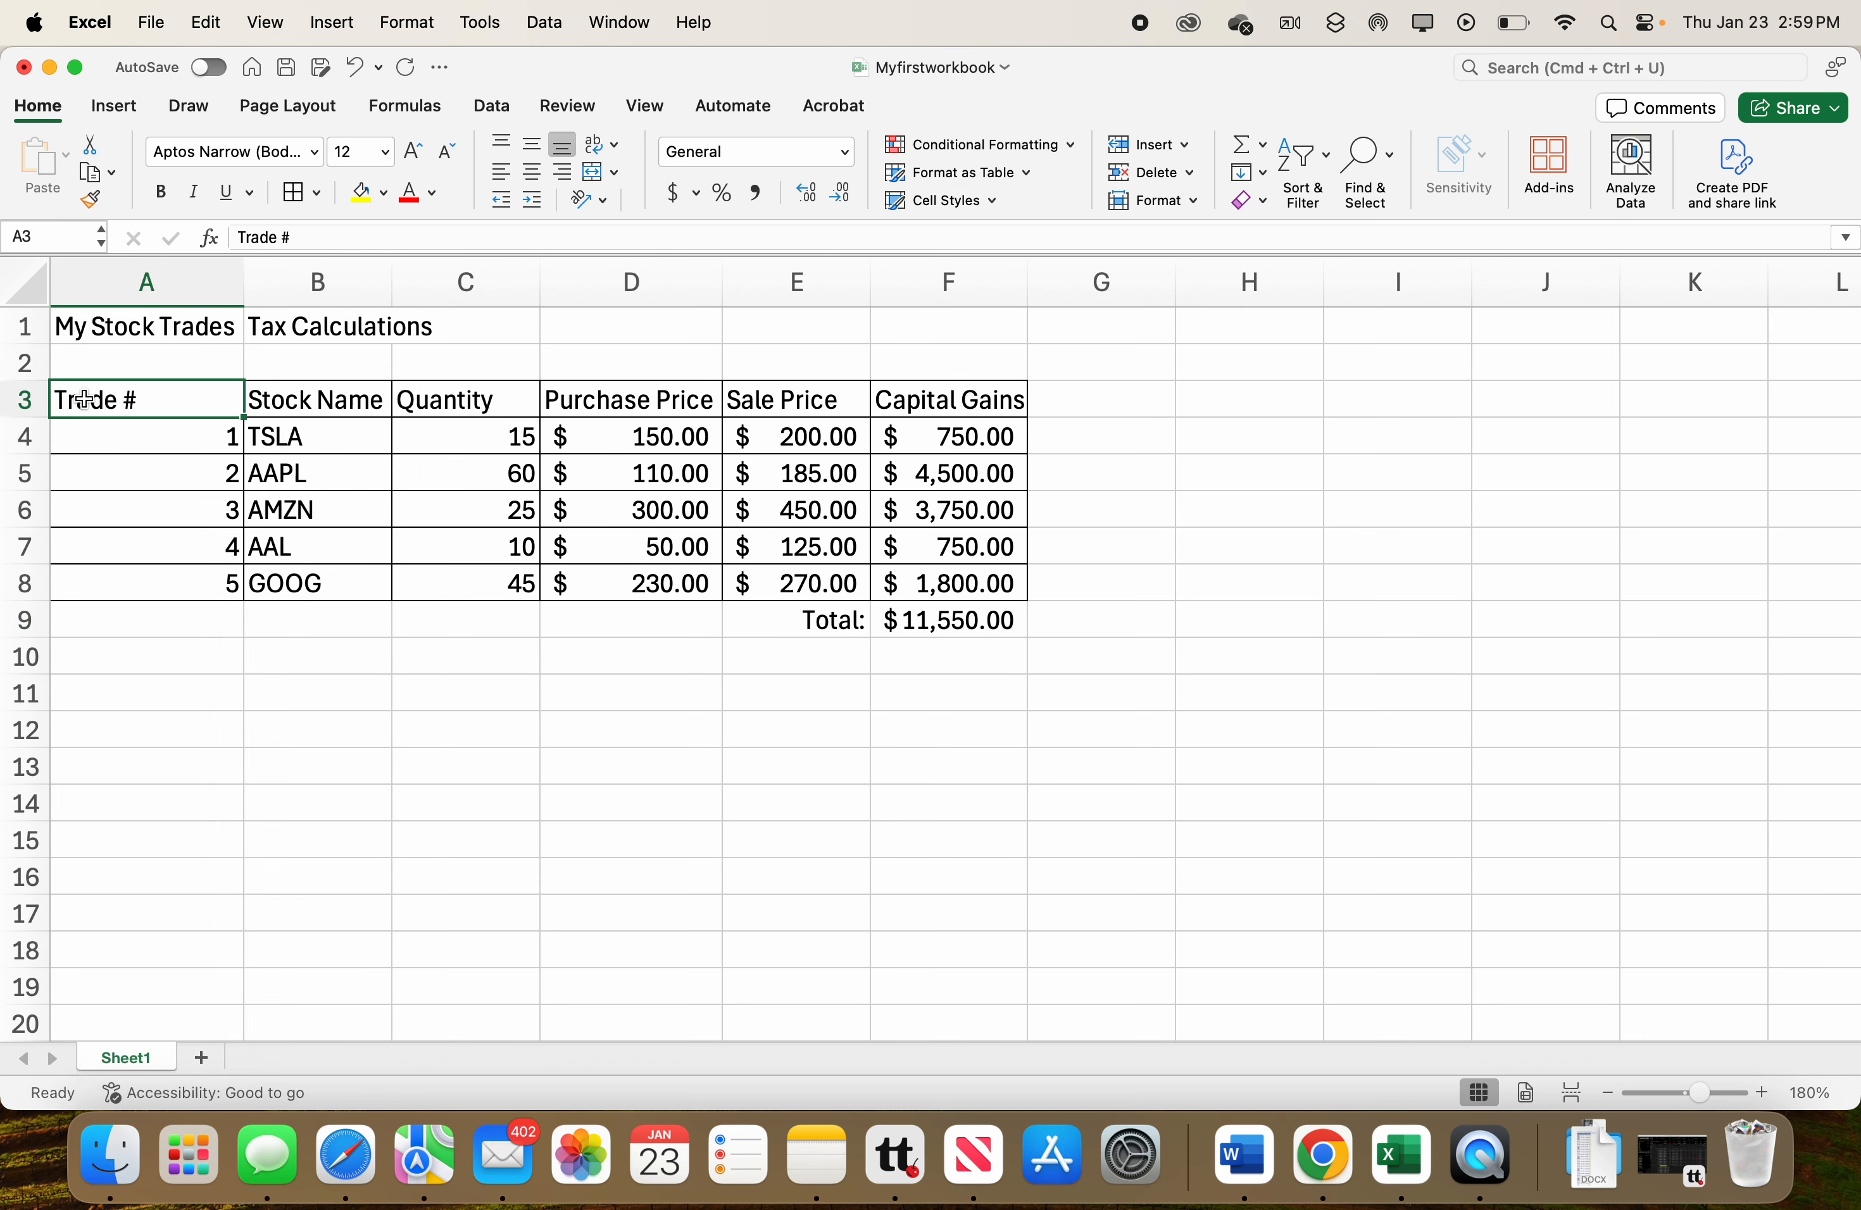
Make the header row A3:F3 bold and set its font size to 14.
{"action": "left_click_drag", "start_coordinate": [85, 401], "coordinate": [888, 405]}
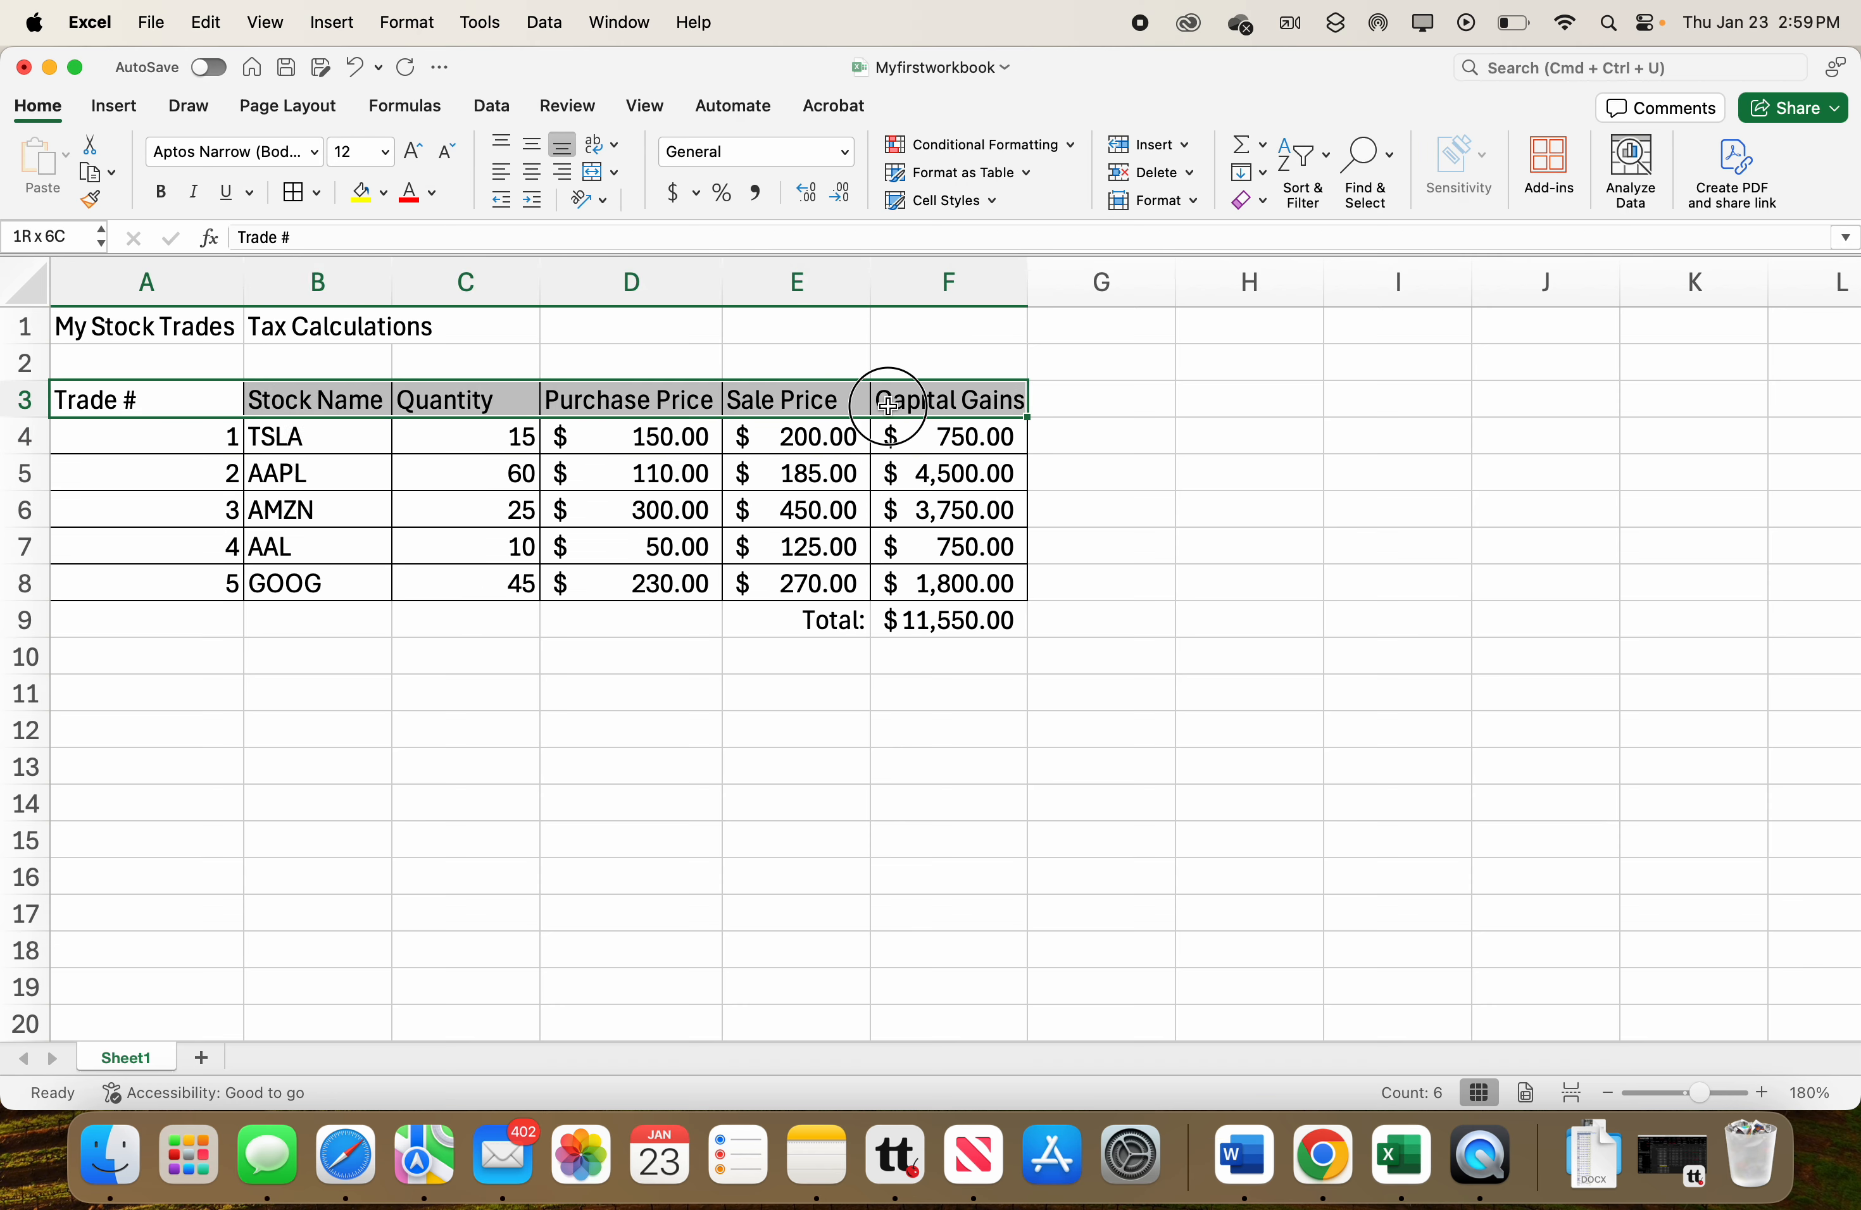
{"action": "left_click_drag", "start_coordinate": [888, 406], "coordinate": [888, 406]}
{"action": "left_click", "coordinate": [164, 190]}
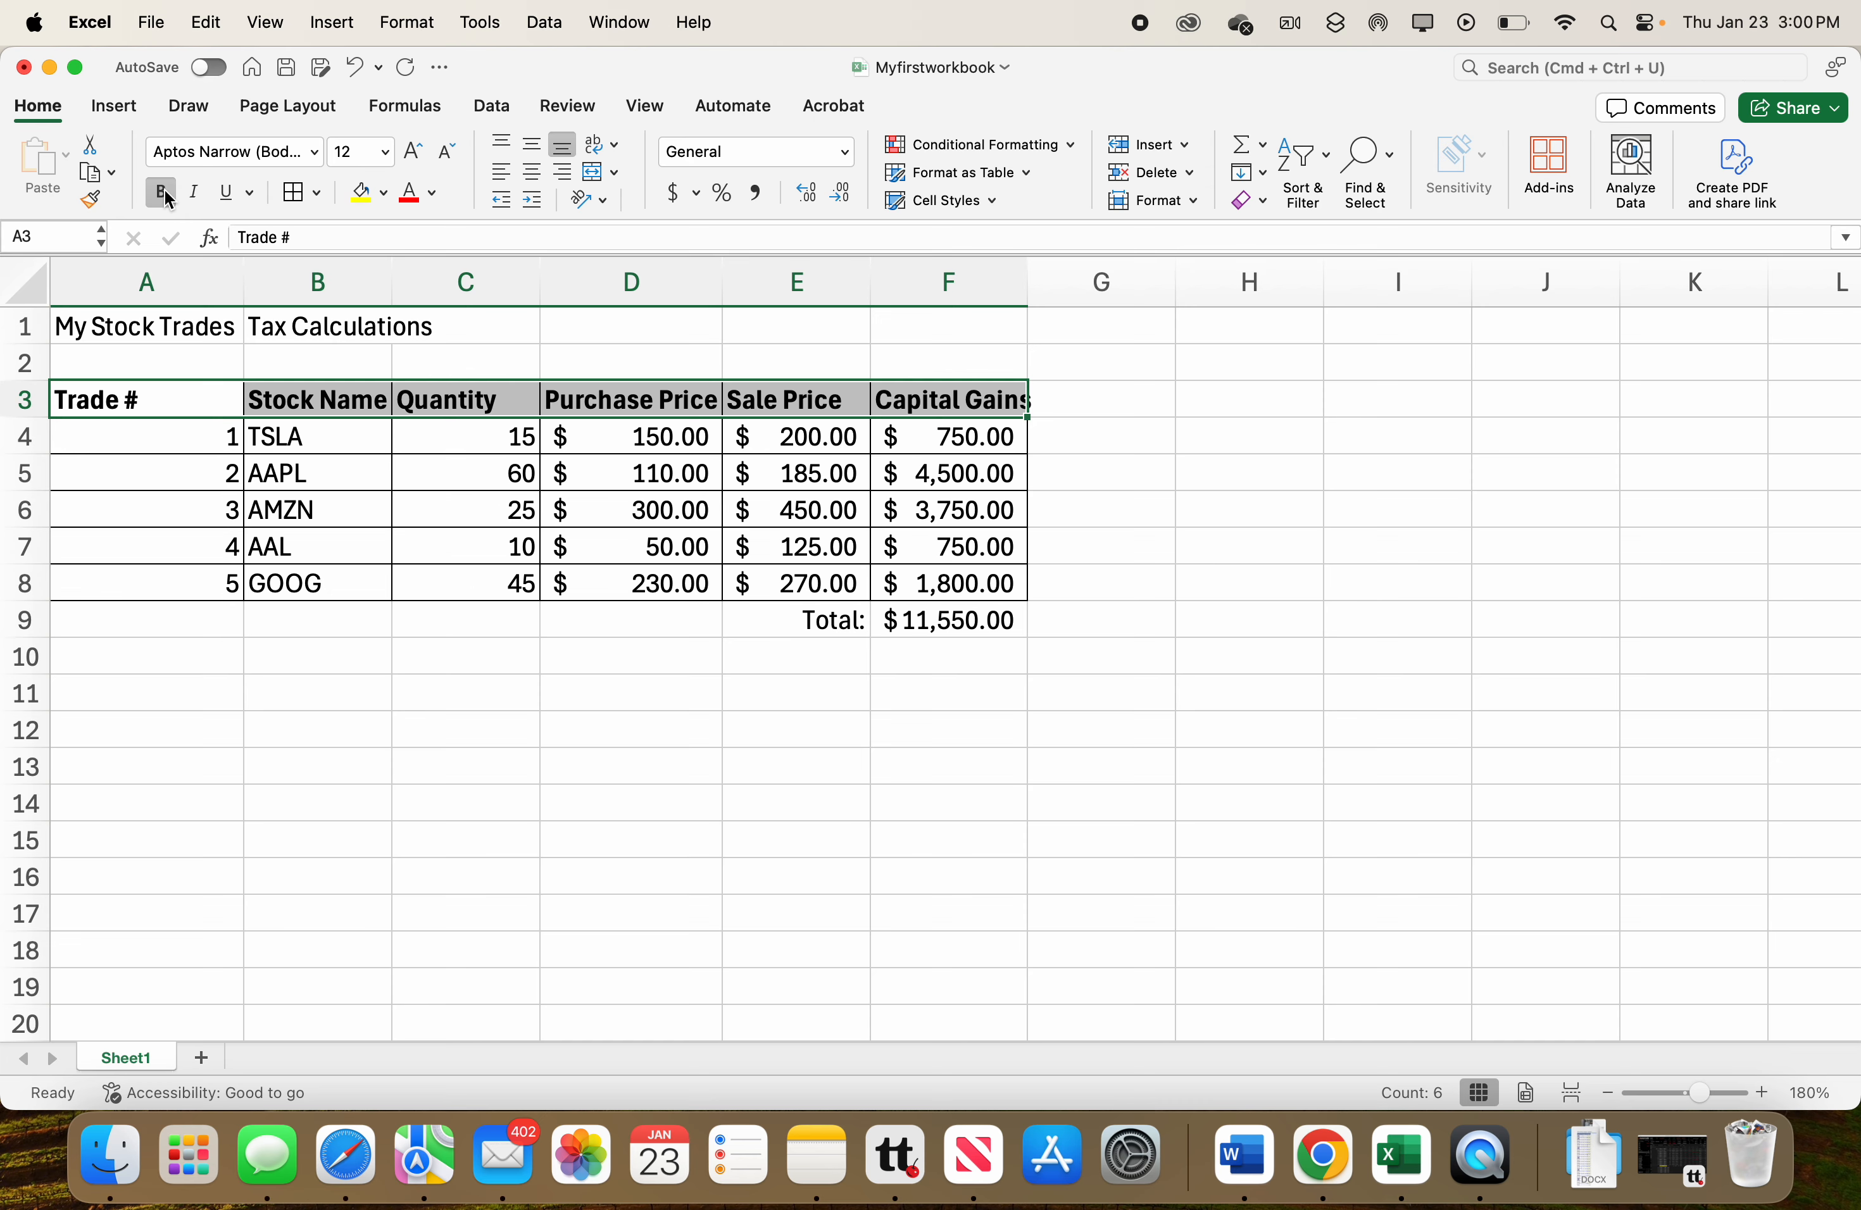
{"action": "left_click", "coordinate": [387, 154]}
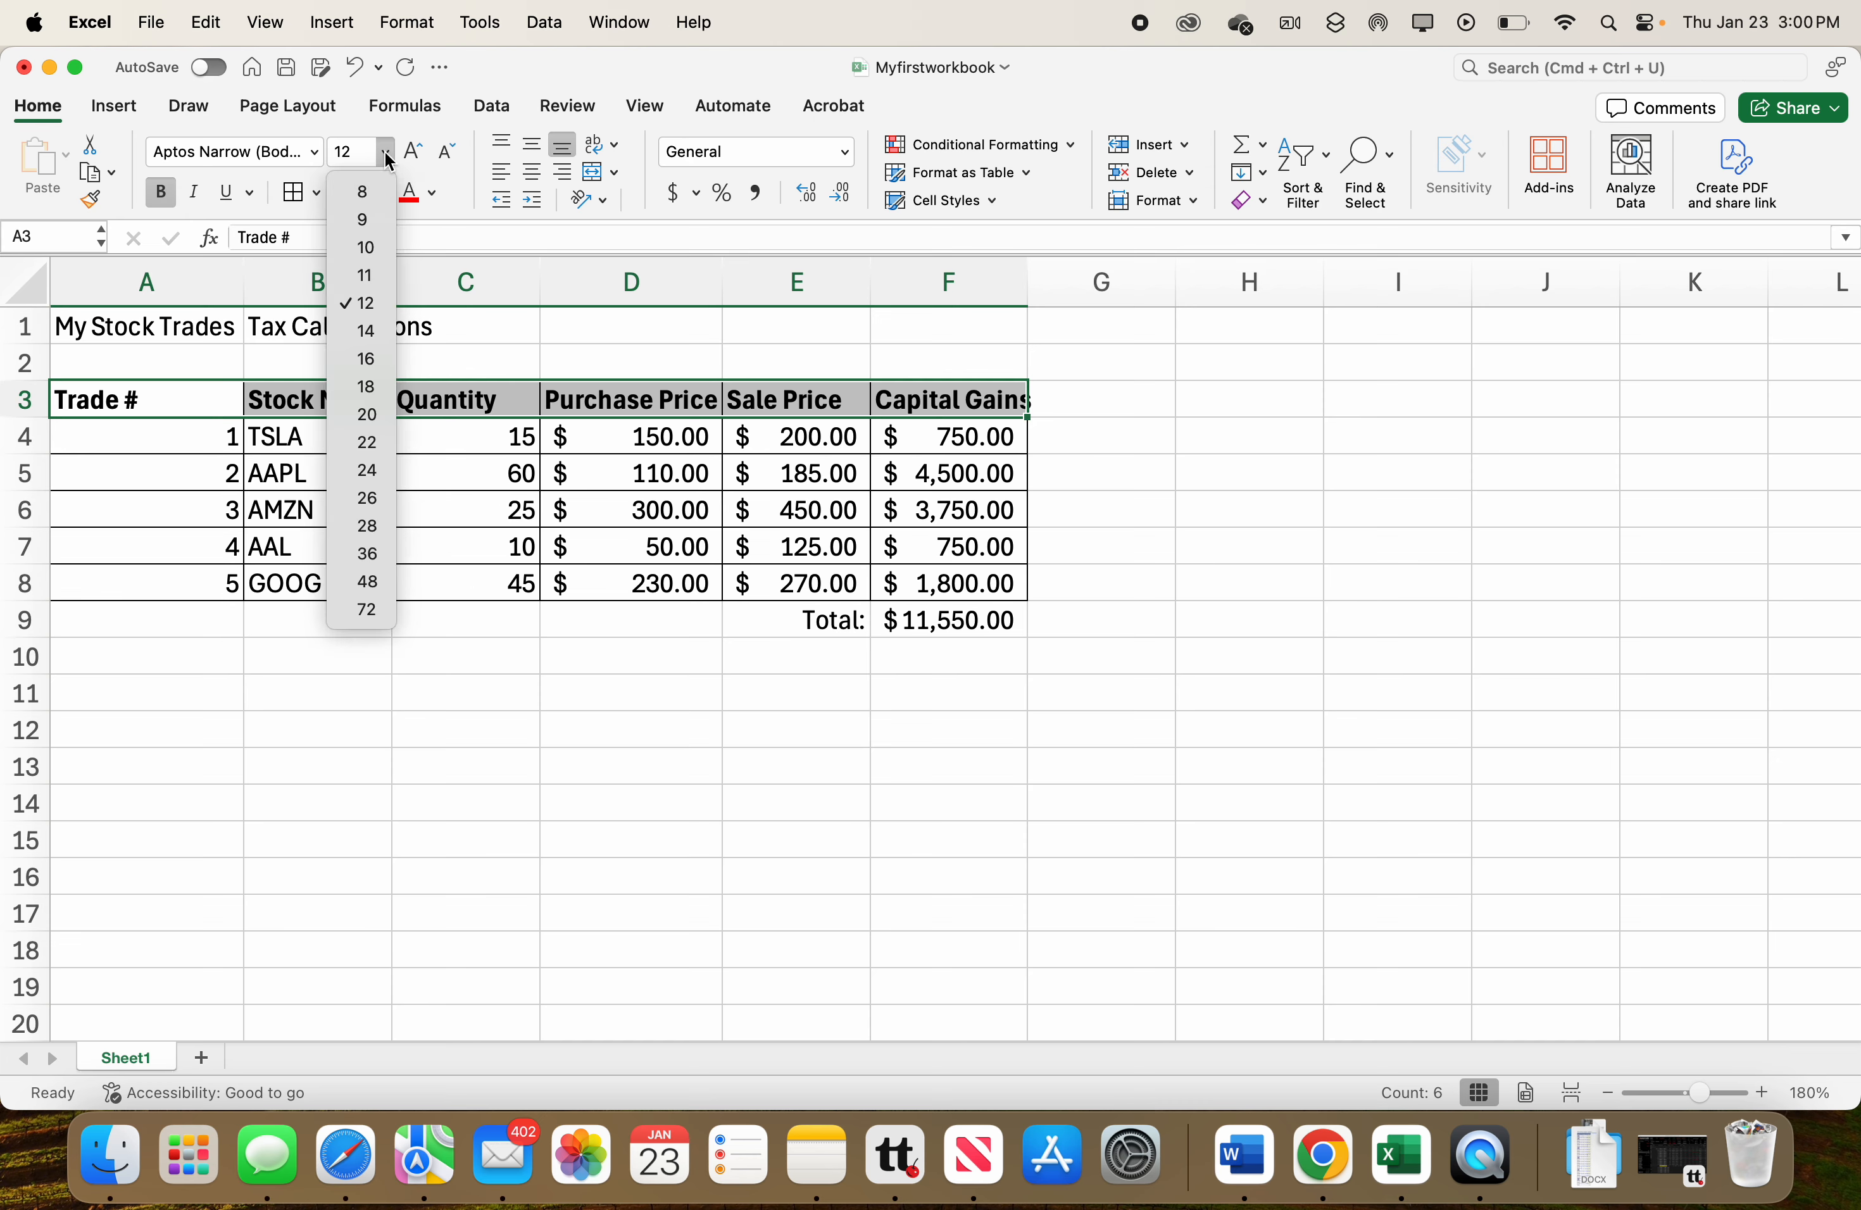
{"action": "left_click", "coordinate": [376, 329]}
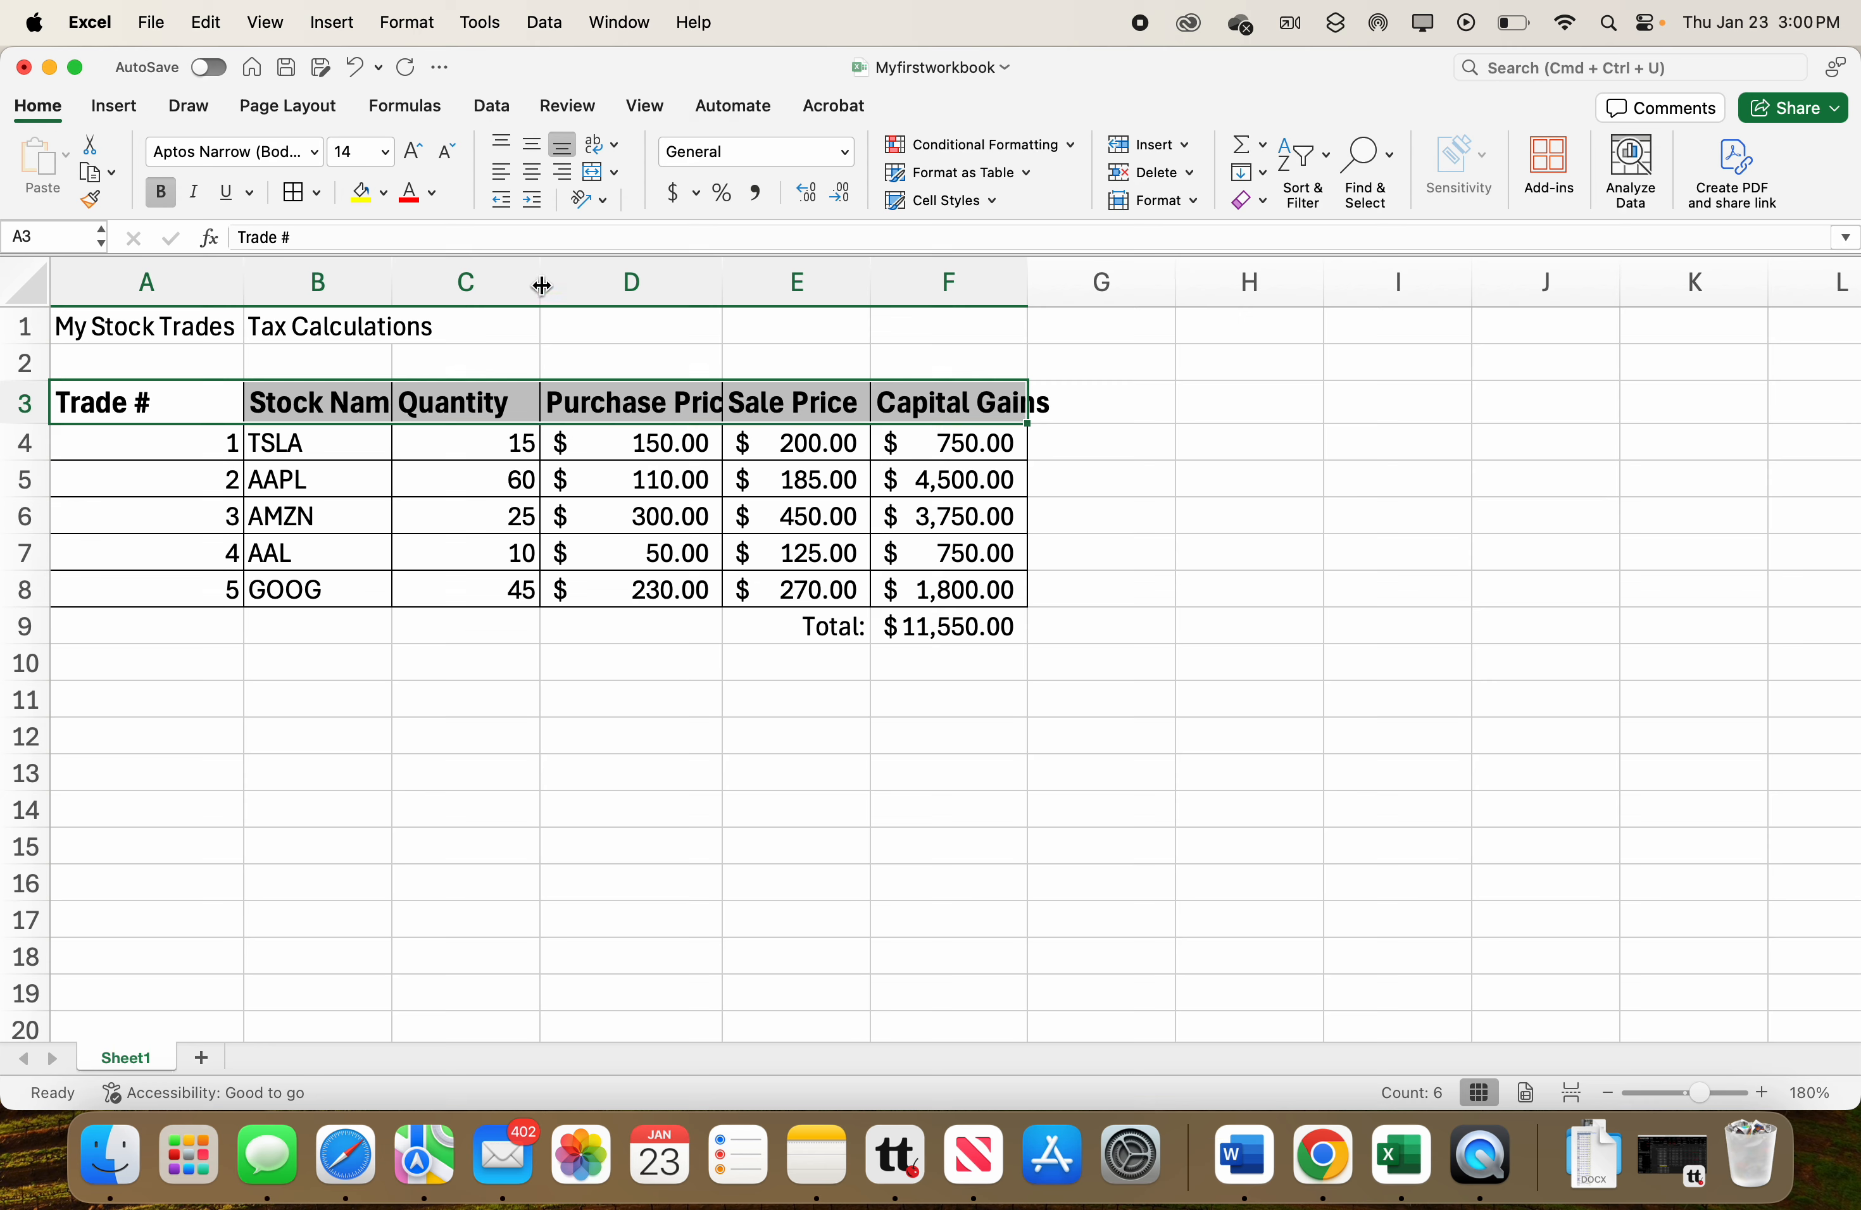
Autofit the widths of columns D, F and B to fit their contents.
{"action": "double_click", "coordinate": [723, 280]}
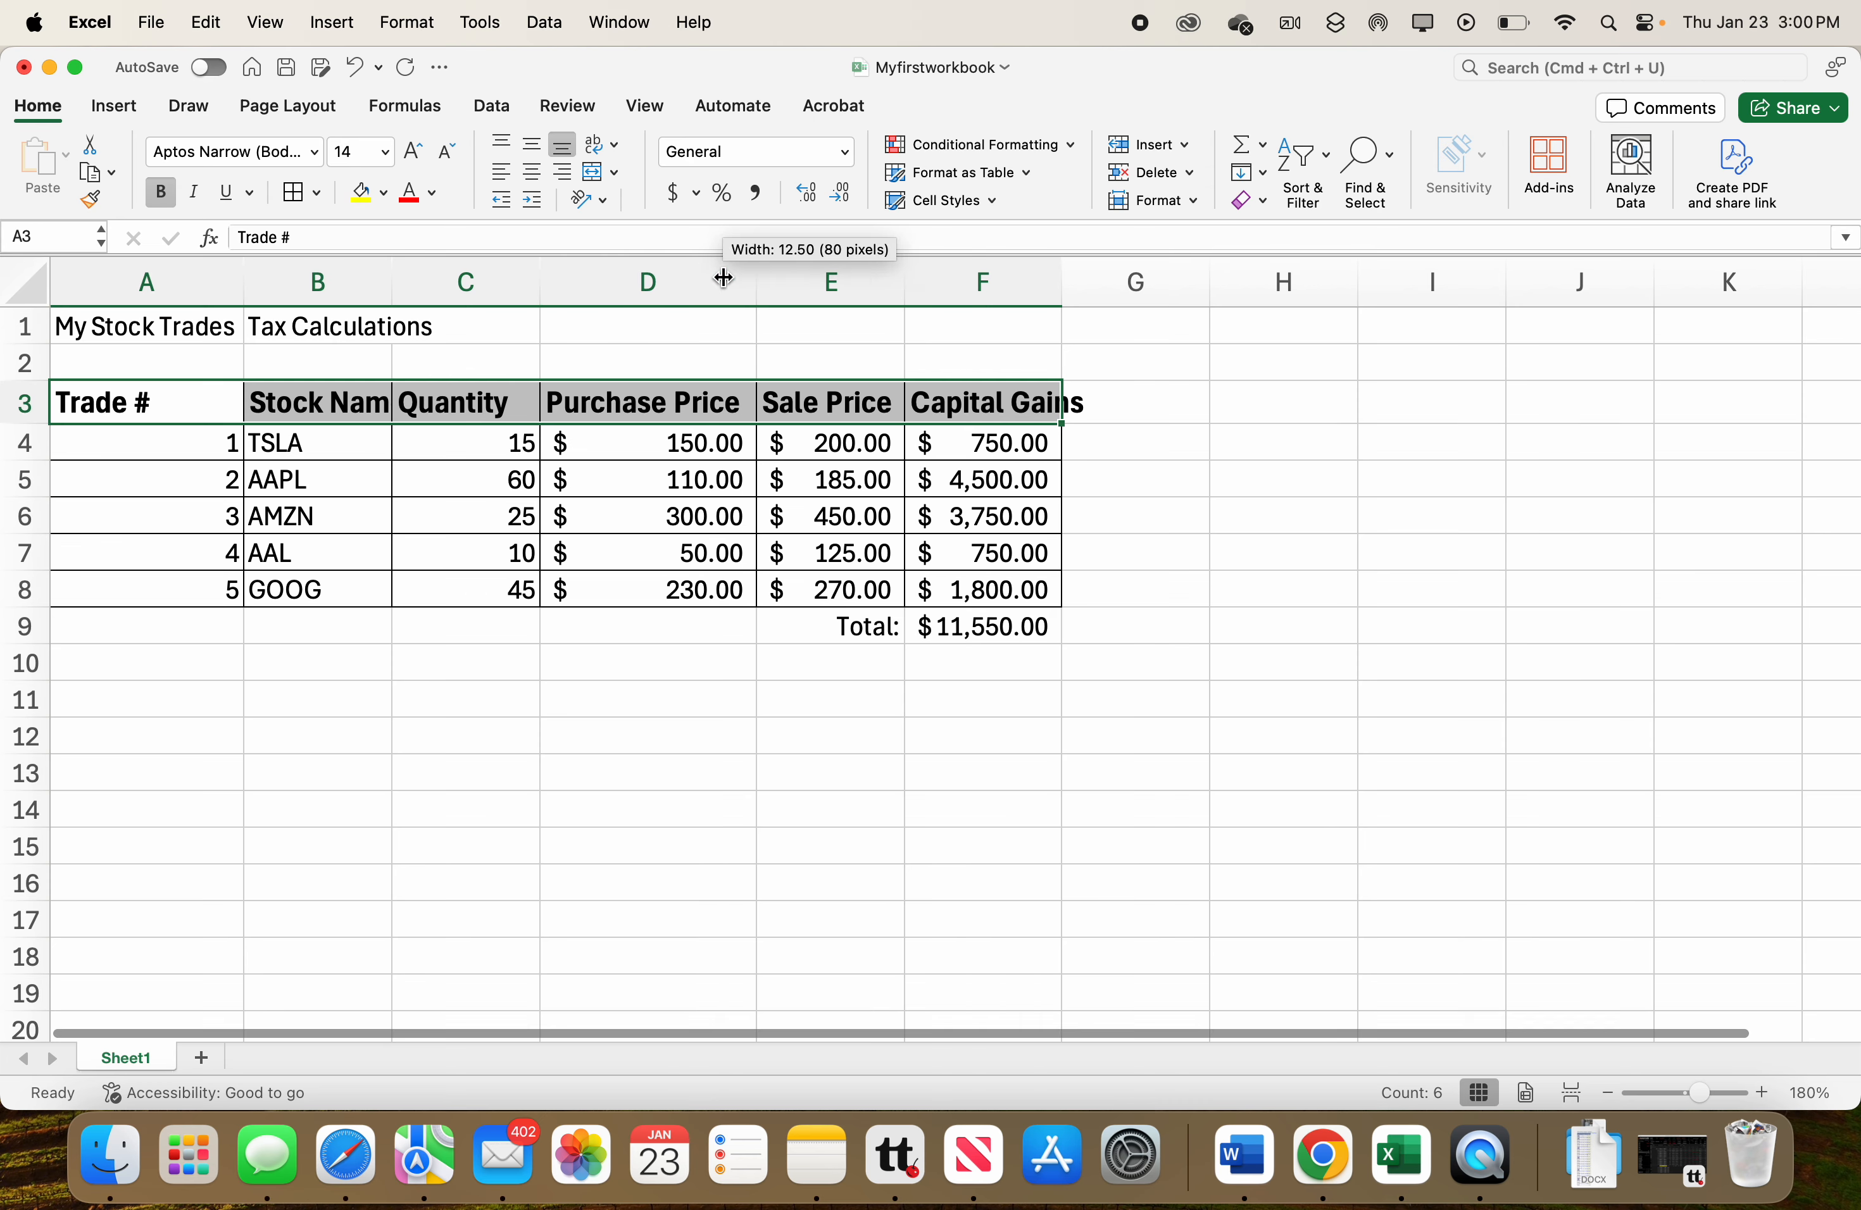
{"action": "double_click", "coordinate": [1063, 294]}
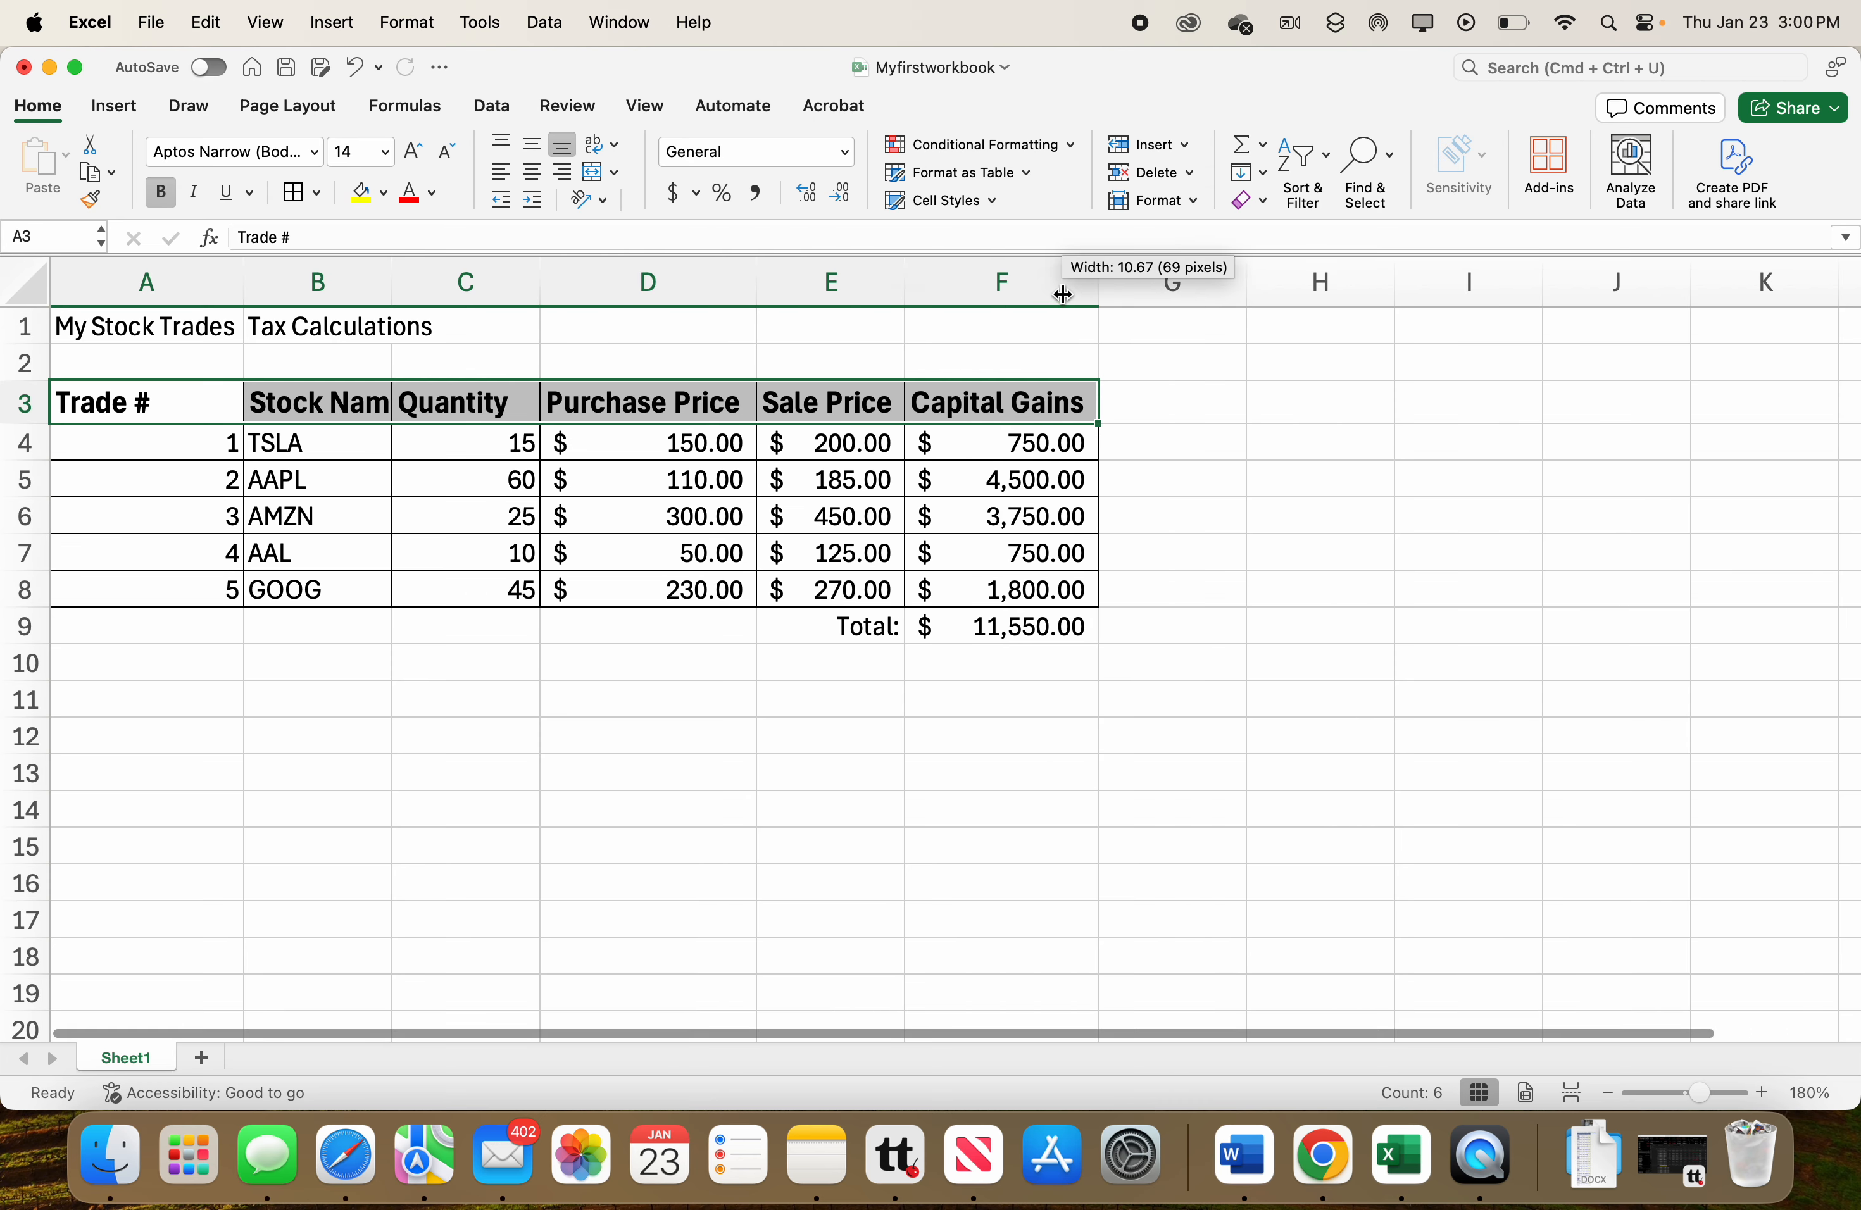
{"action": "double_click", "coordinate": [390, 281]}
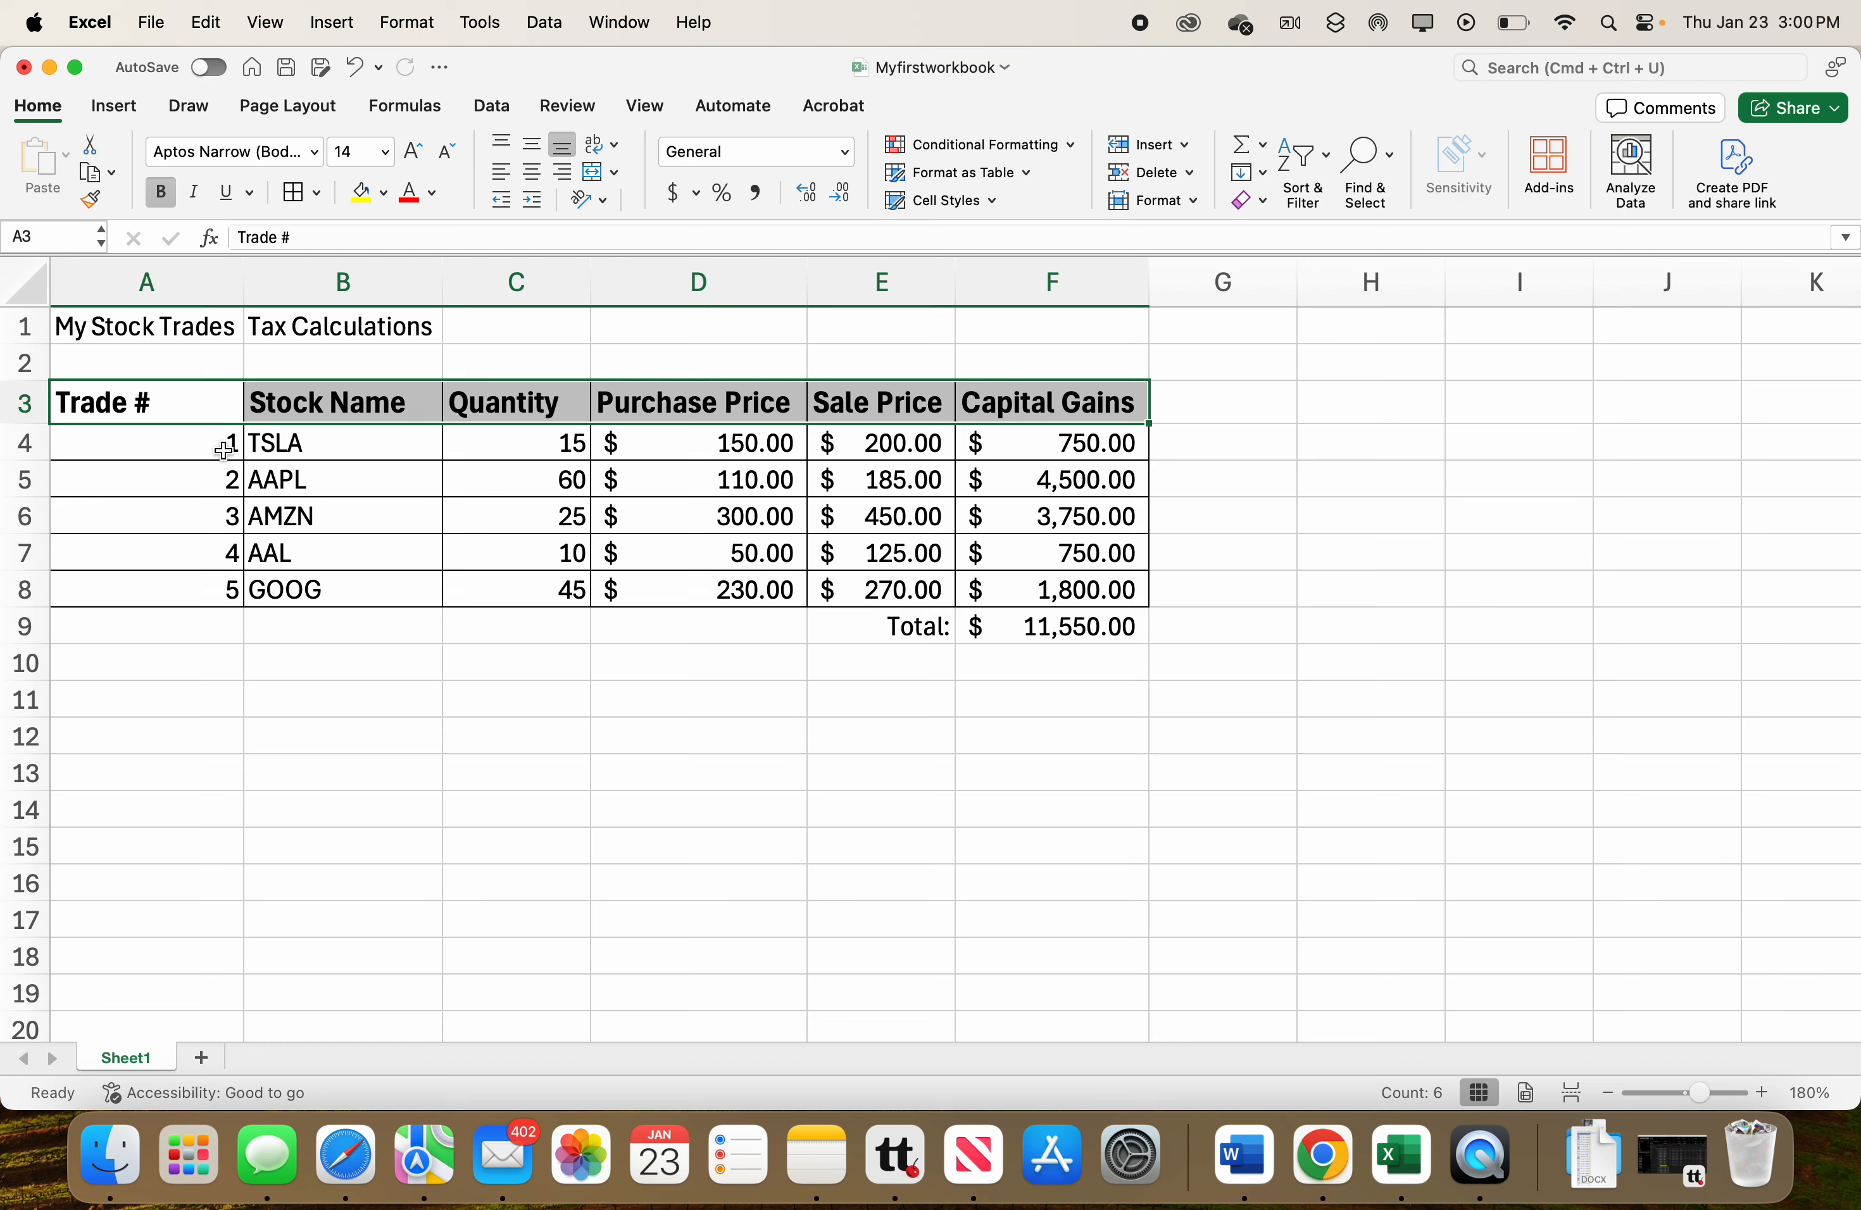
Center-align the trade numbers in A4:A8 and the Trade # header in A3.
{"action": "left_click_drag", "start_coordinate": [215, 450], "coordinate": [203, 583]}
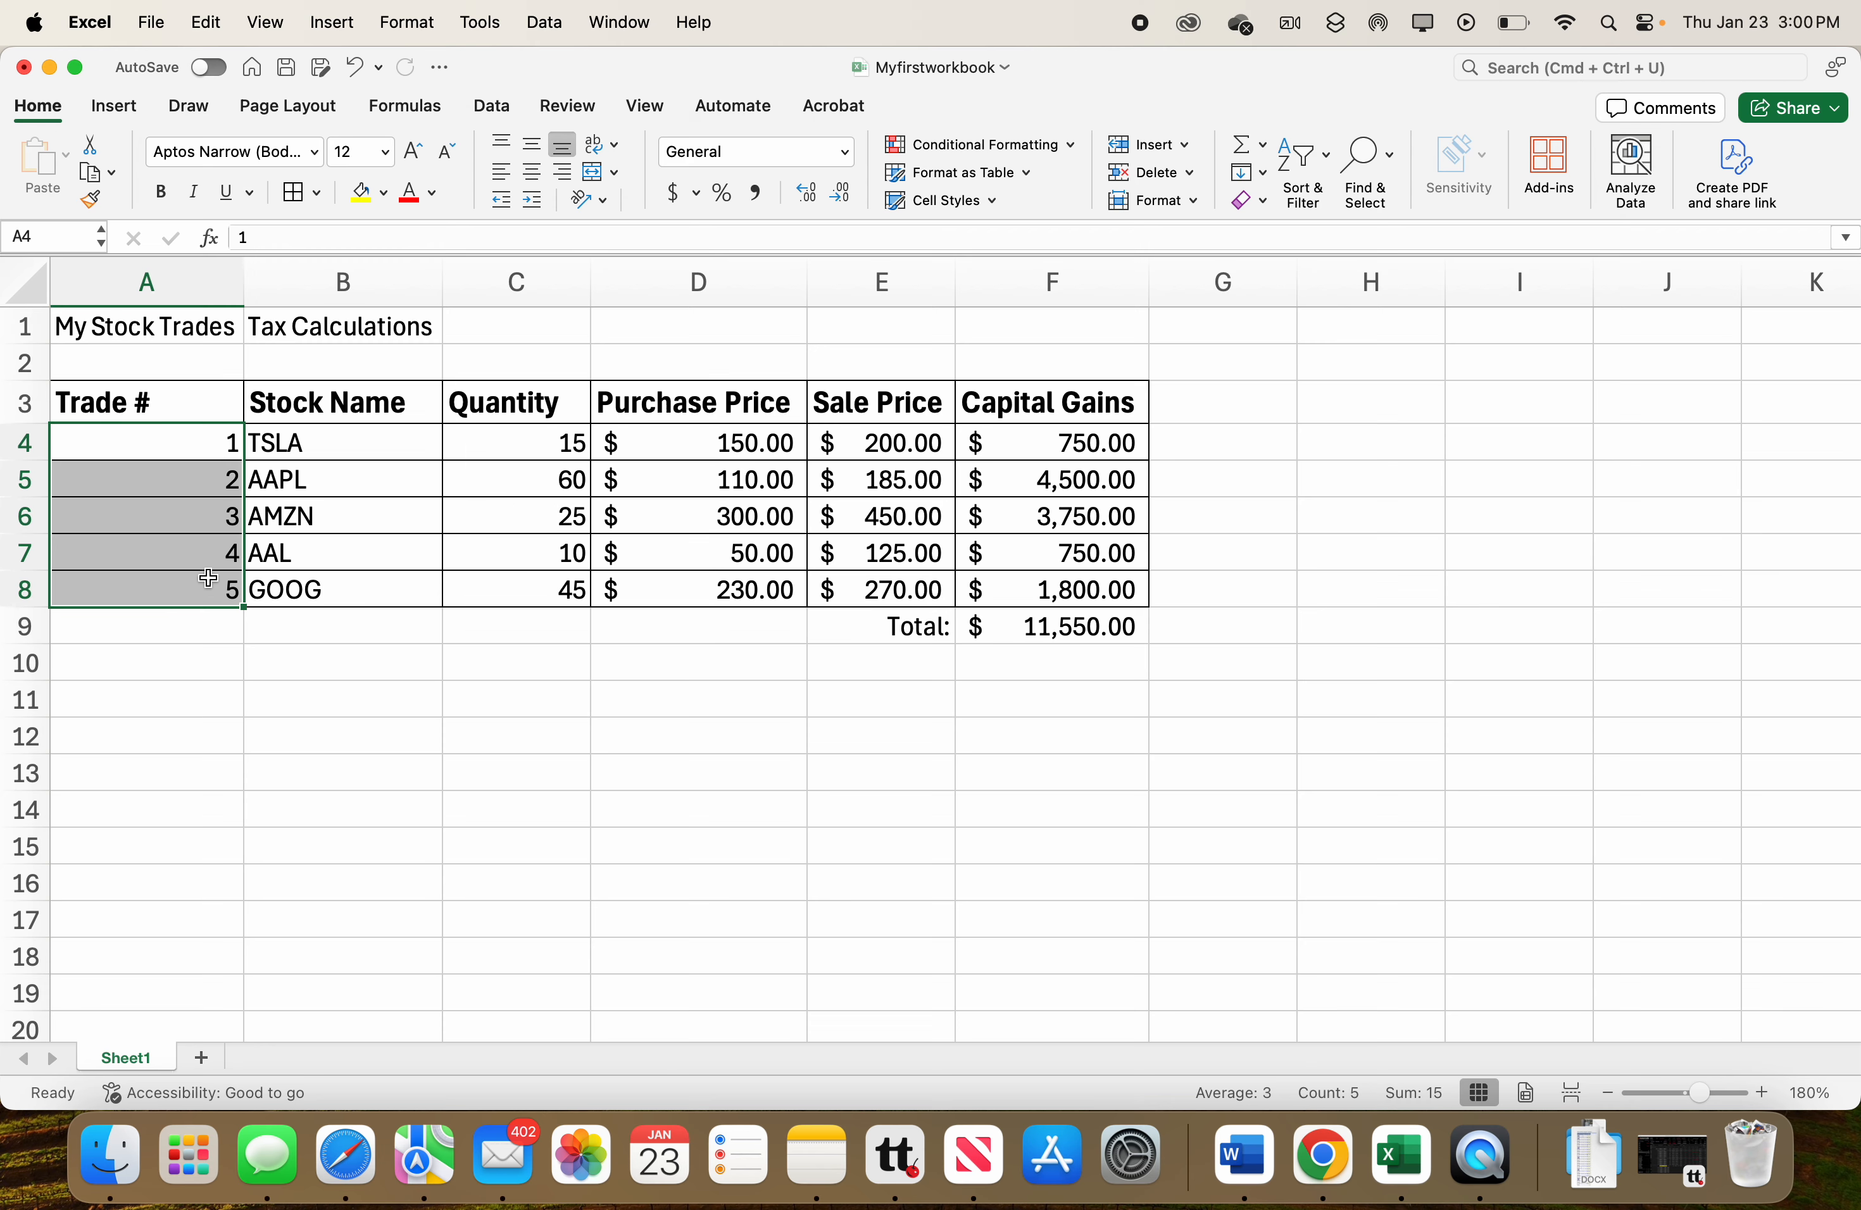
{"action": "left_click", "coordinate": [536, 184]}
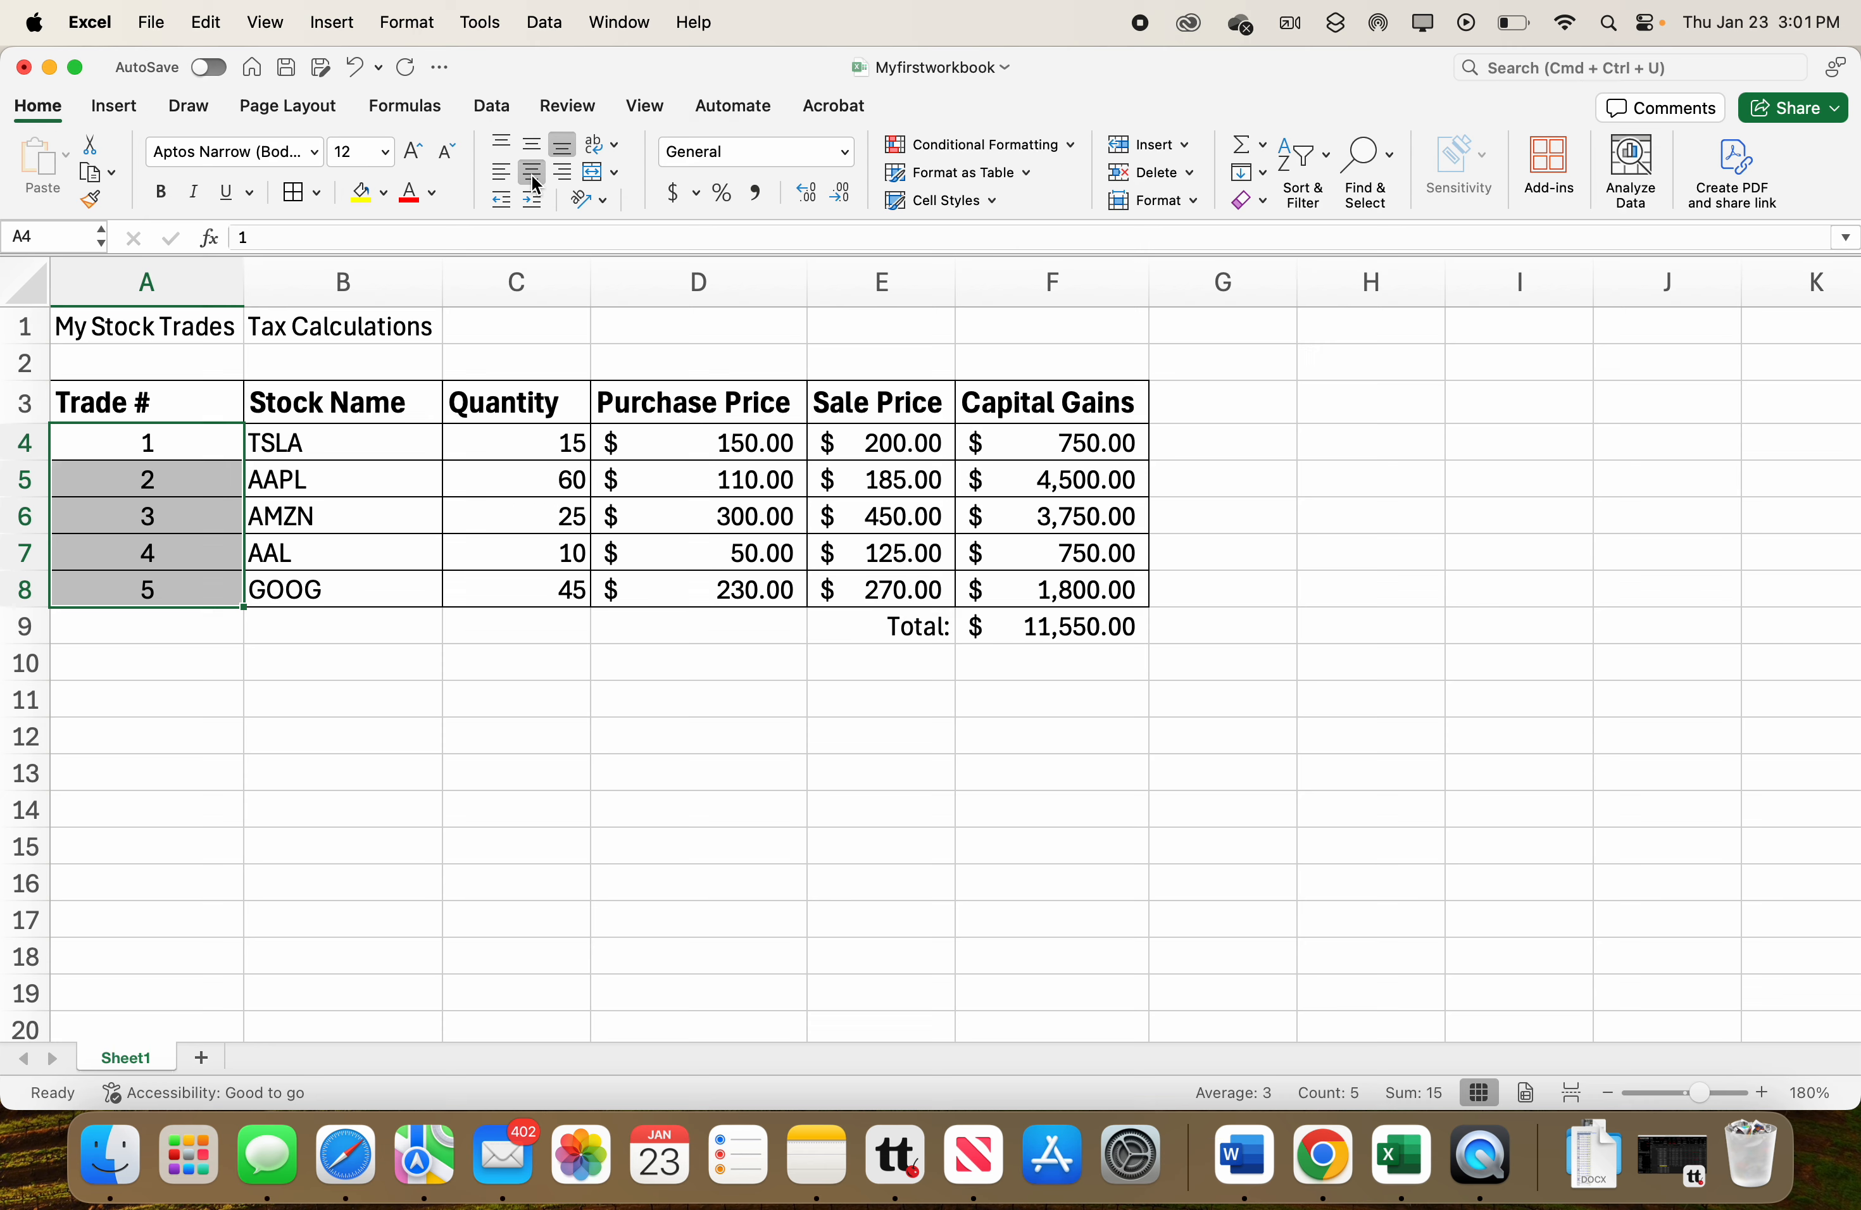
{"action": "left_click", "coordinate": [154, 399]}
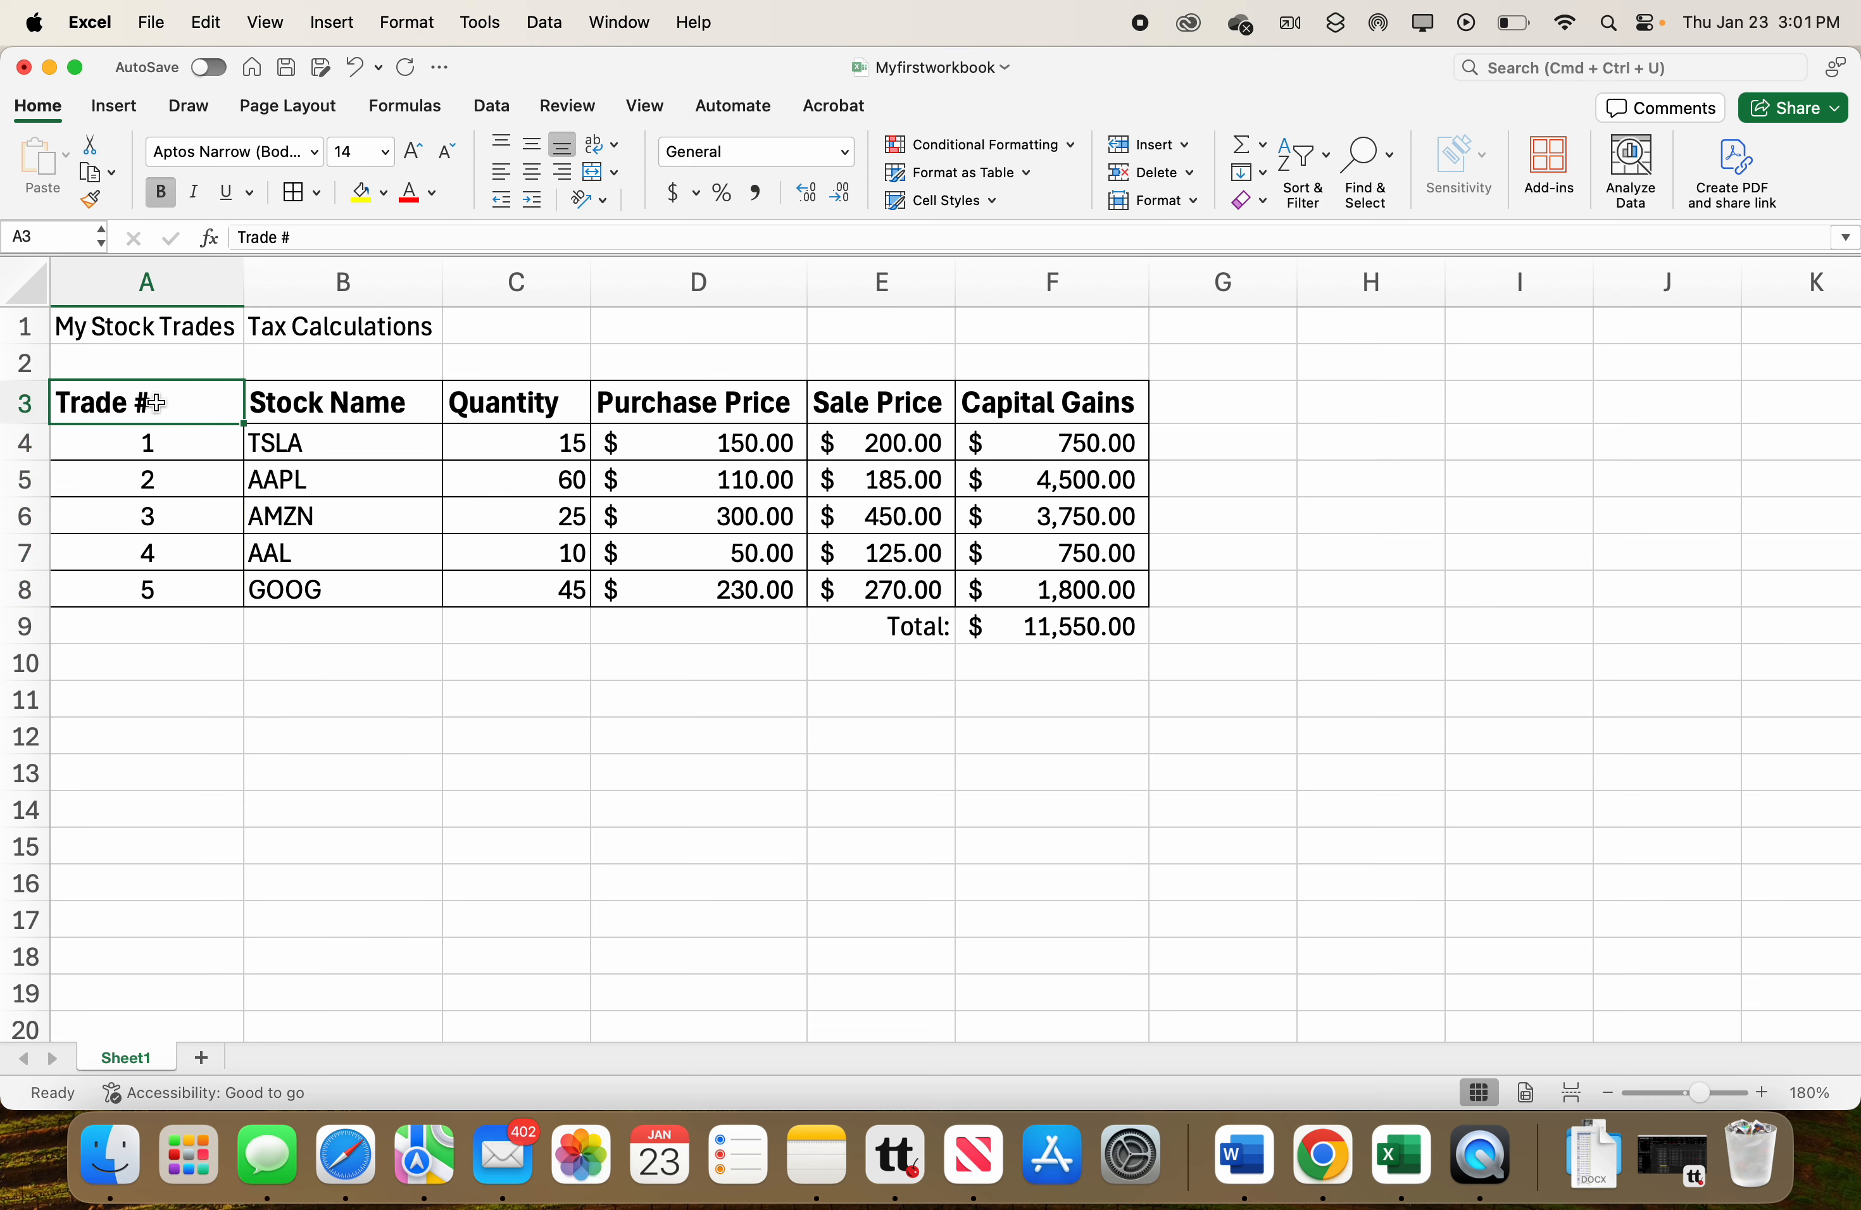
{"action": "left_click", "coordinate": [532, 173]}
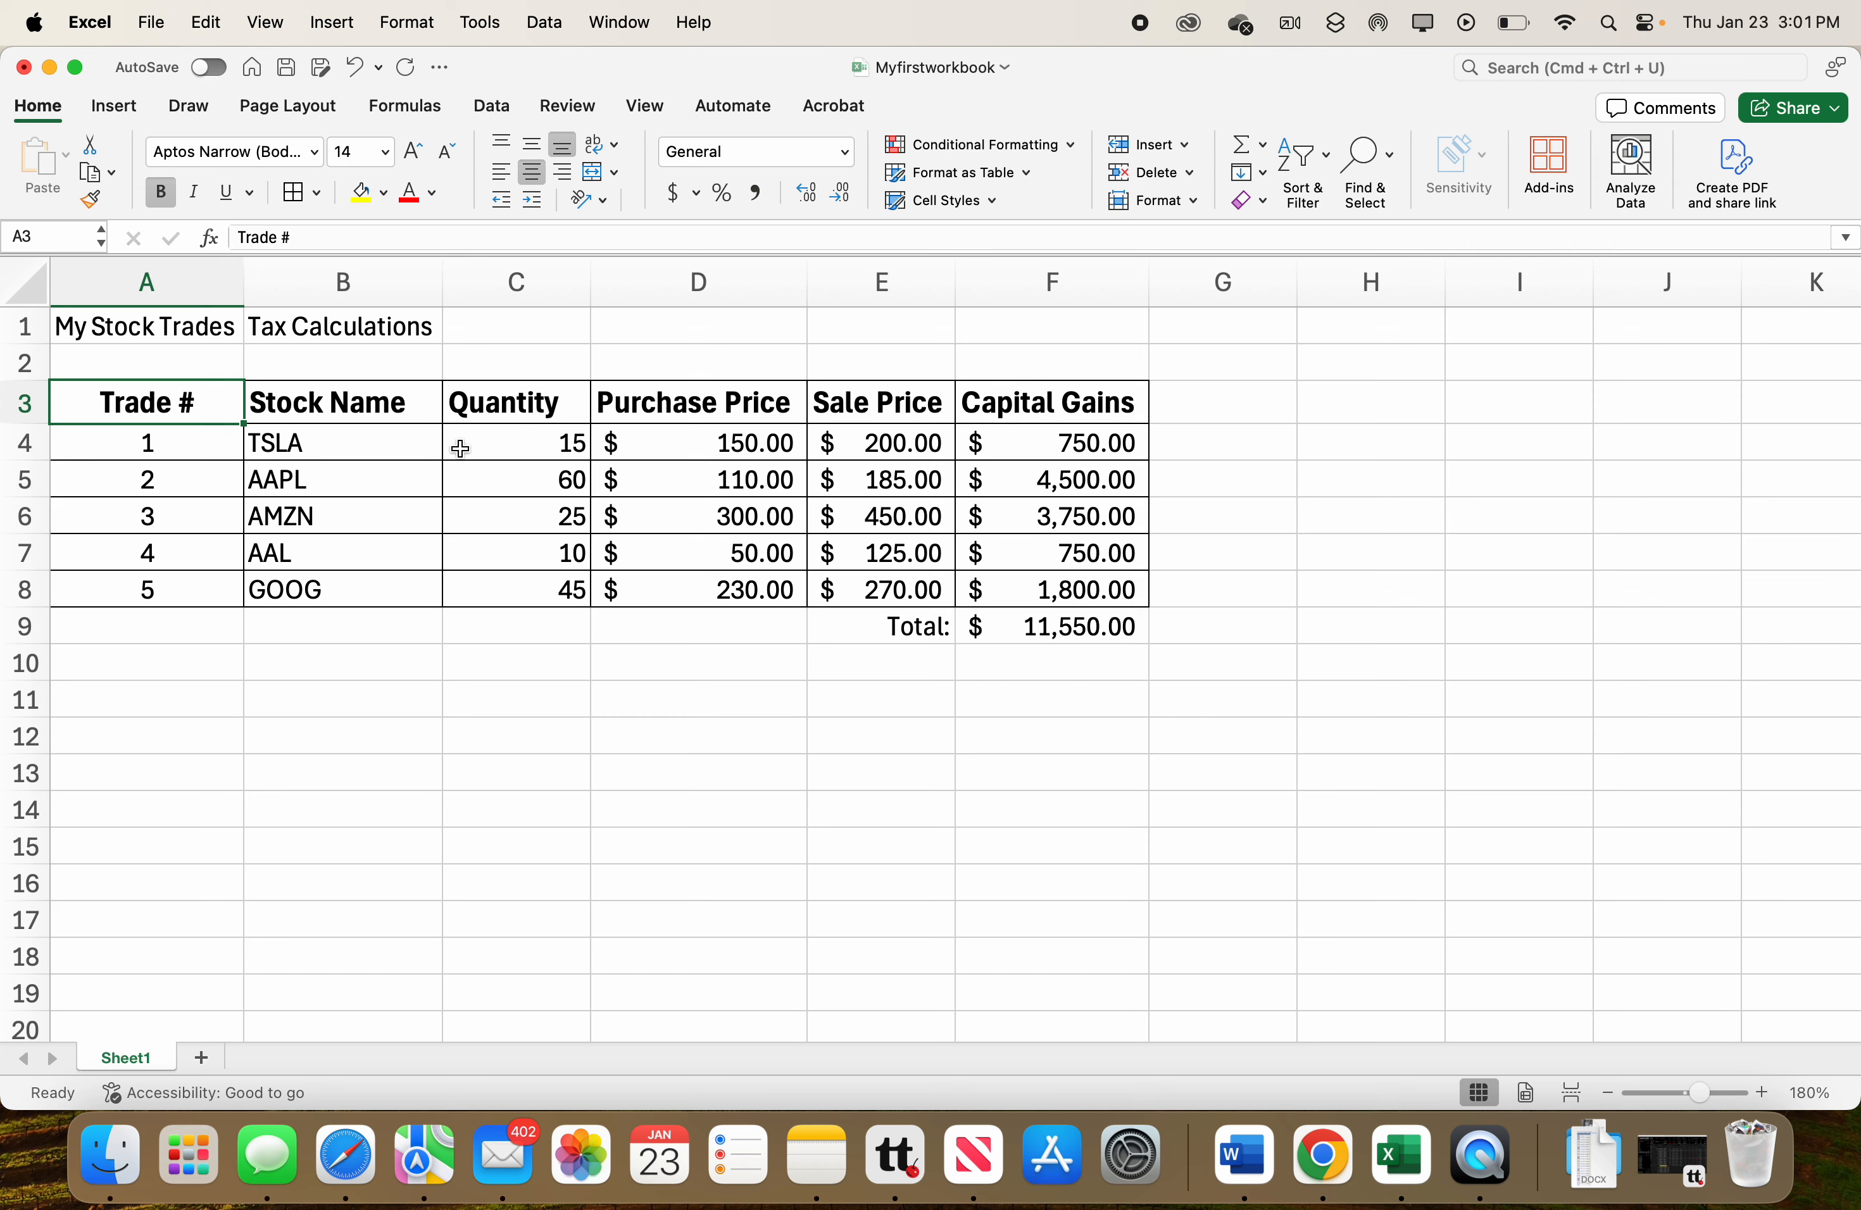
Center-align the Stock Name and Quantity columns in the range B3:C8.
{"action": "right_click", "coordinate": [361, 410]}
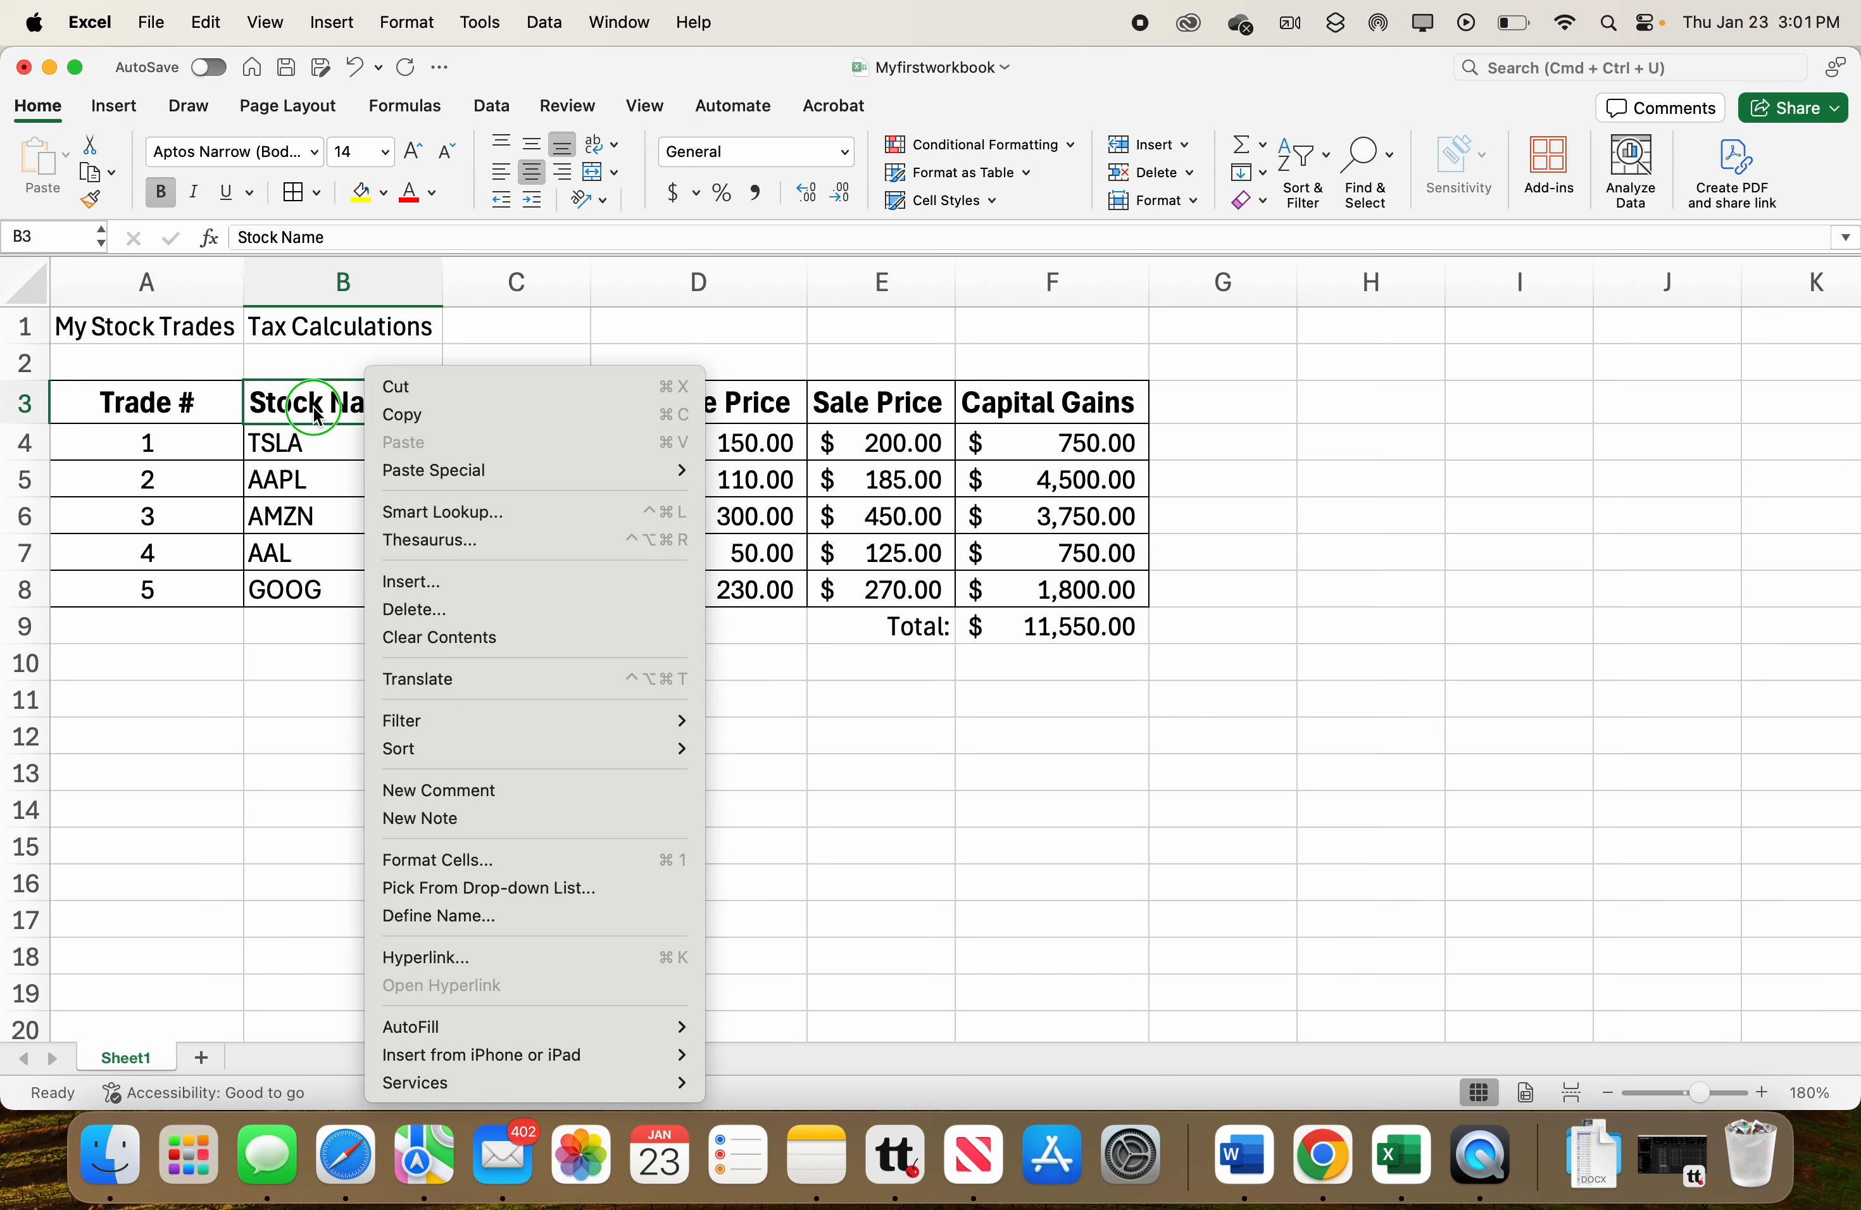
{"action": "left_click", "coordinate": [295, 429]}
{"action": "left_click_drag", "start_coordinate": [292, 403], "coordinate": [490, 595]}
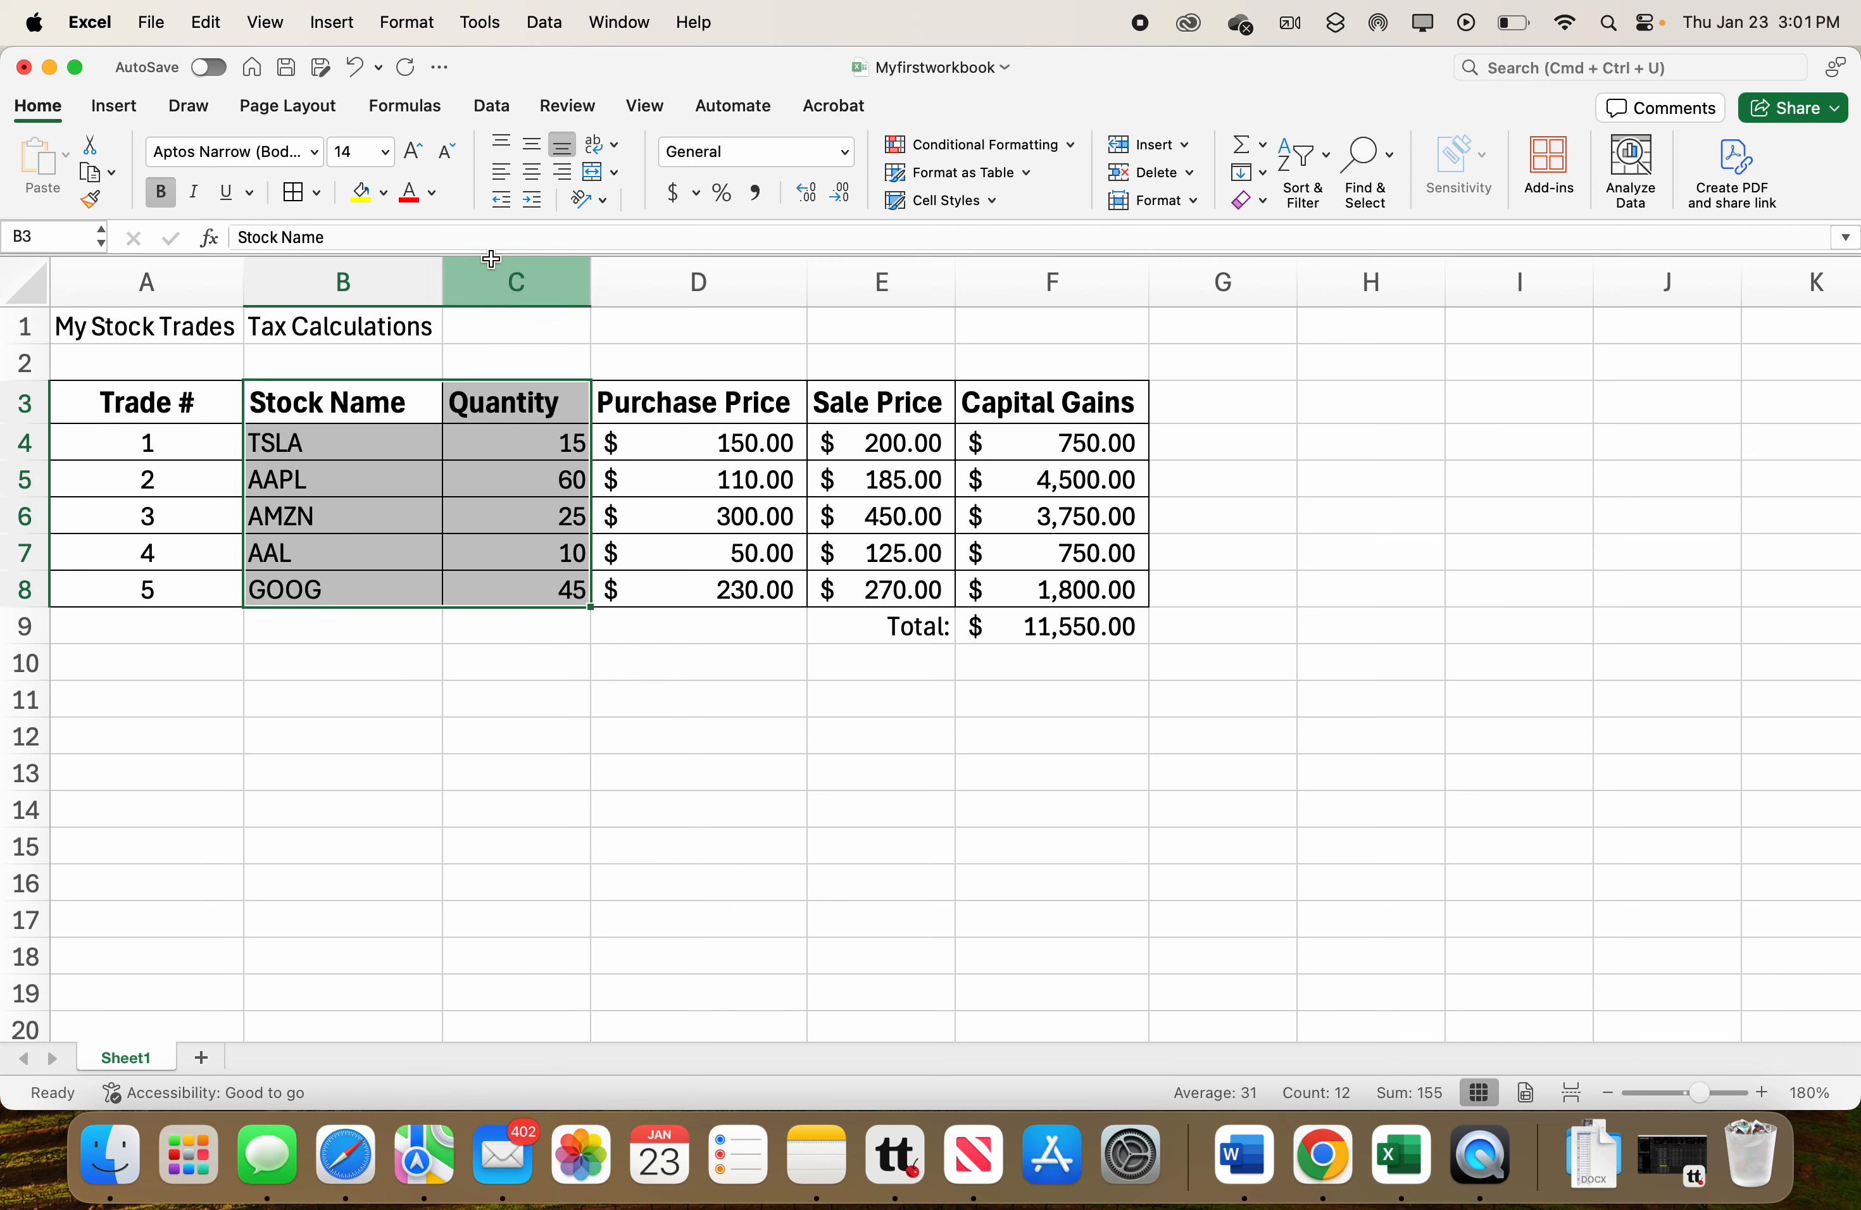
{"action": "left_click", "coordinate": [531, 174]}
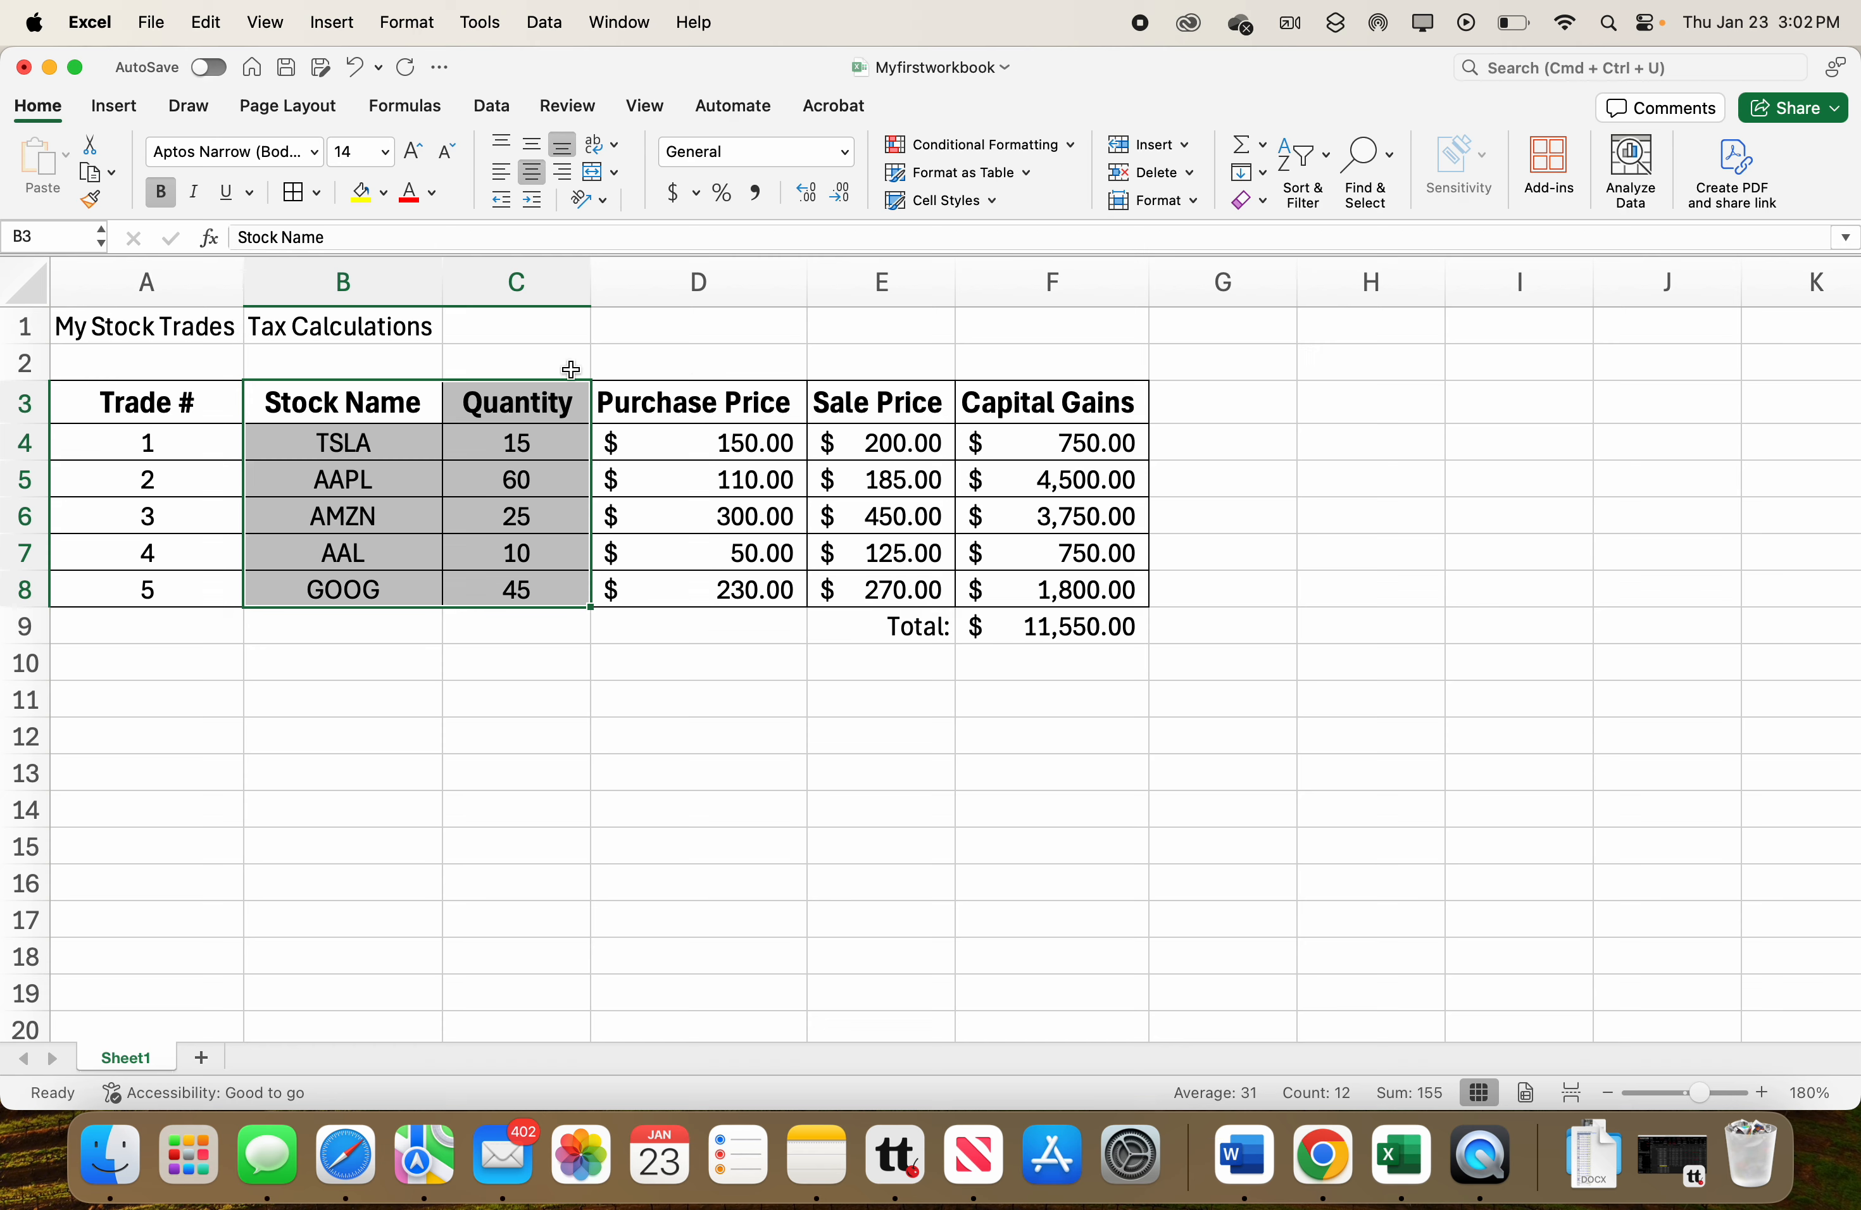
{"action": "left_click", "coordinate": [542, 364]}
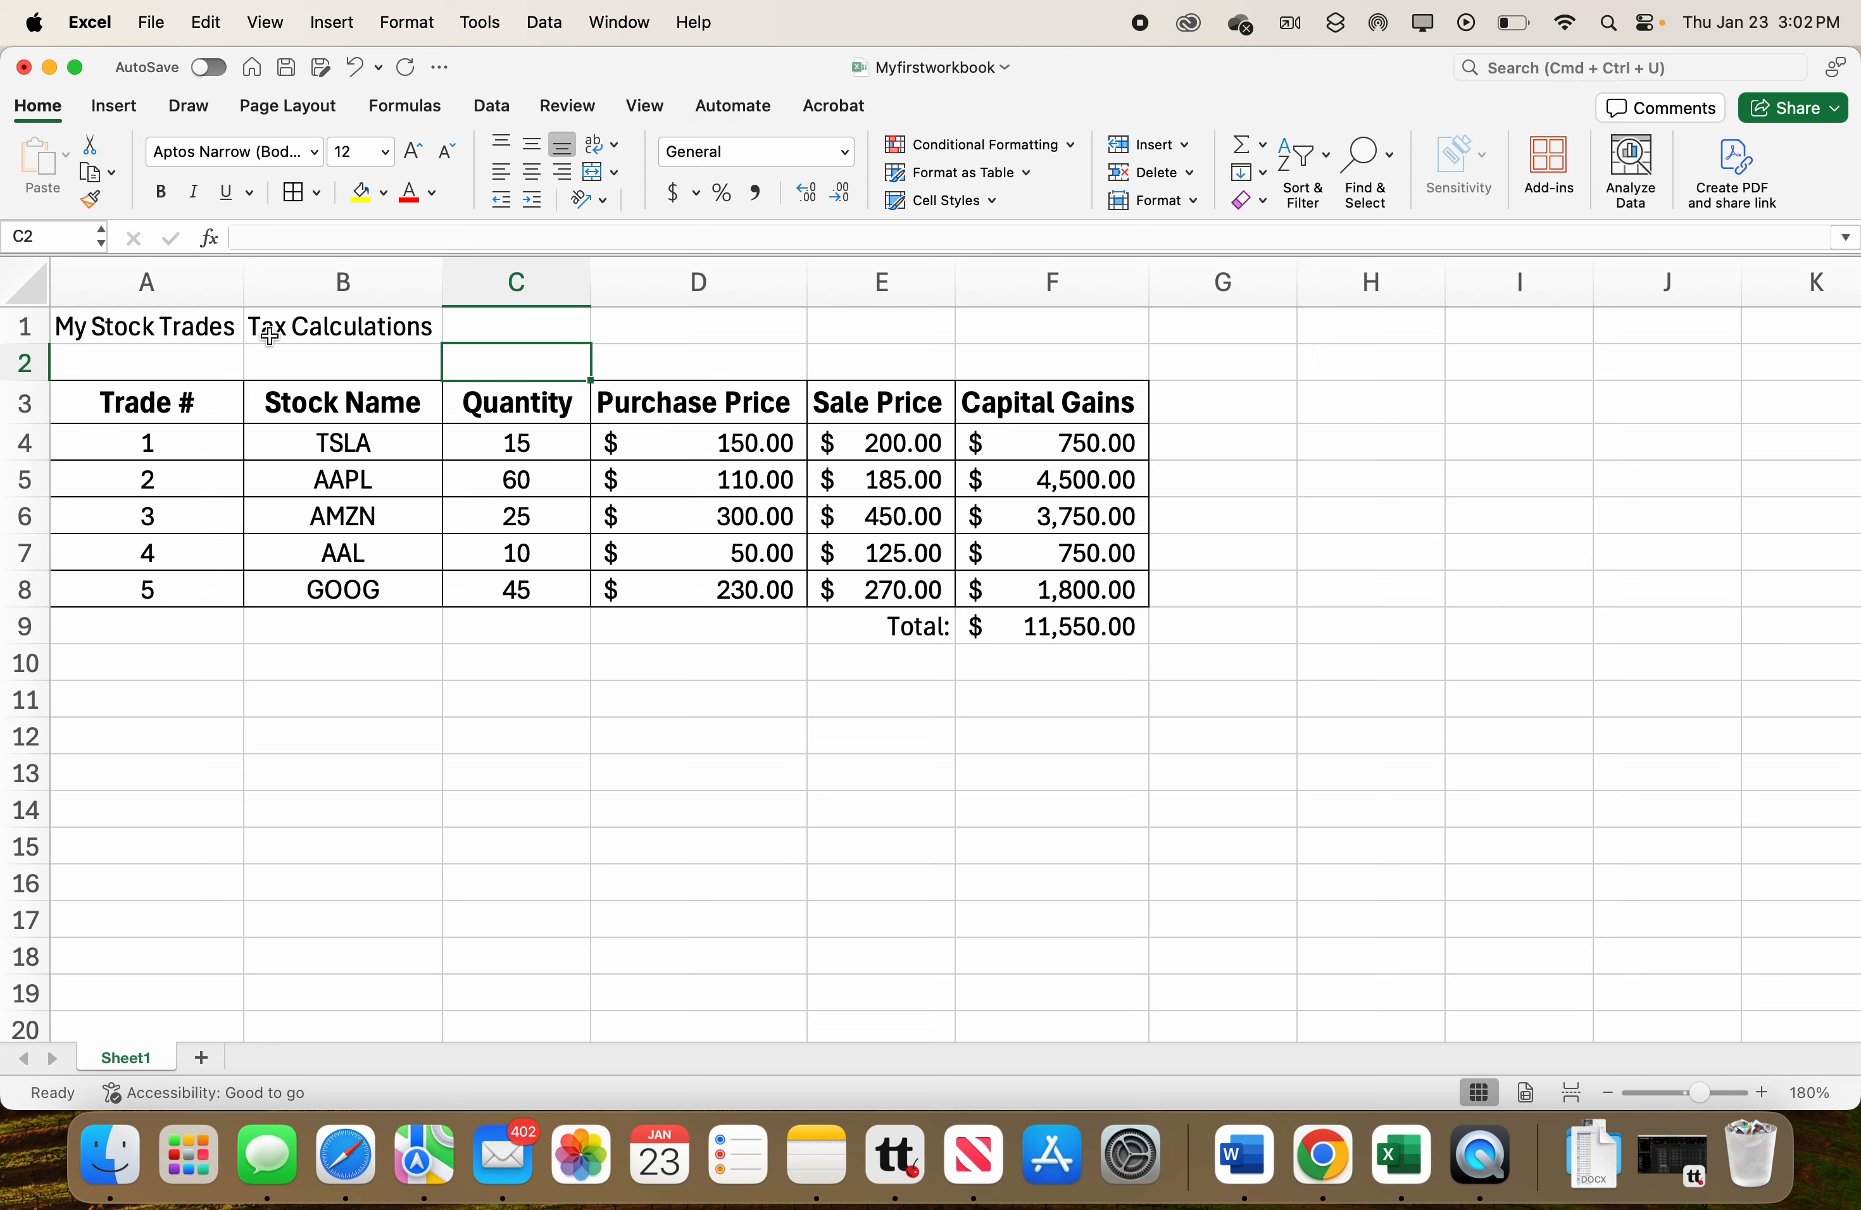
Move the My Stock Trades title from A1 to C2.
{"action": "left_click", "coordinate": [164, 326]}
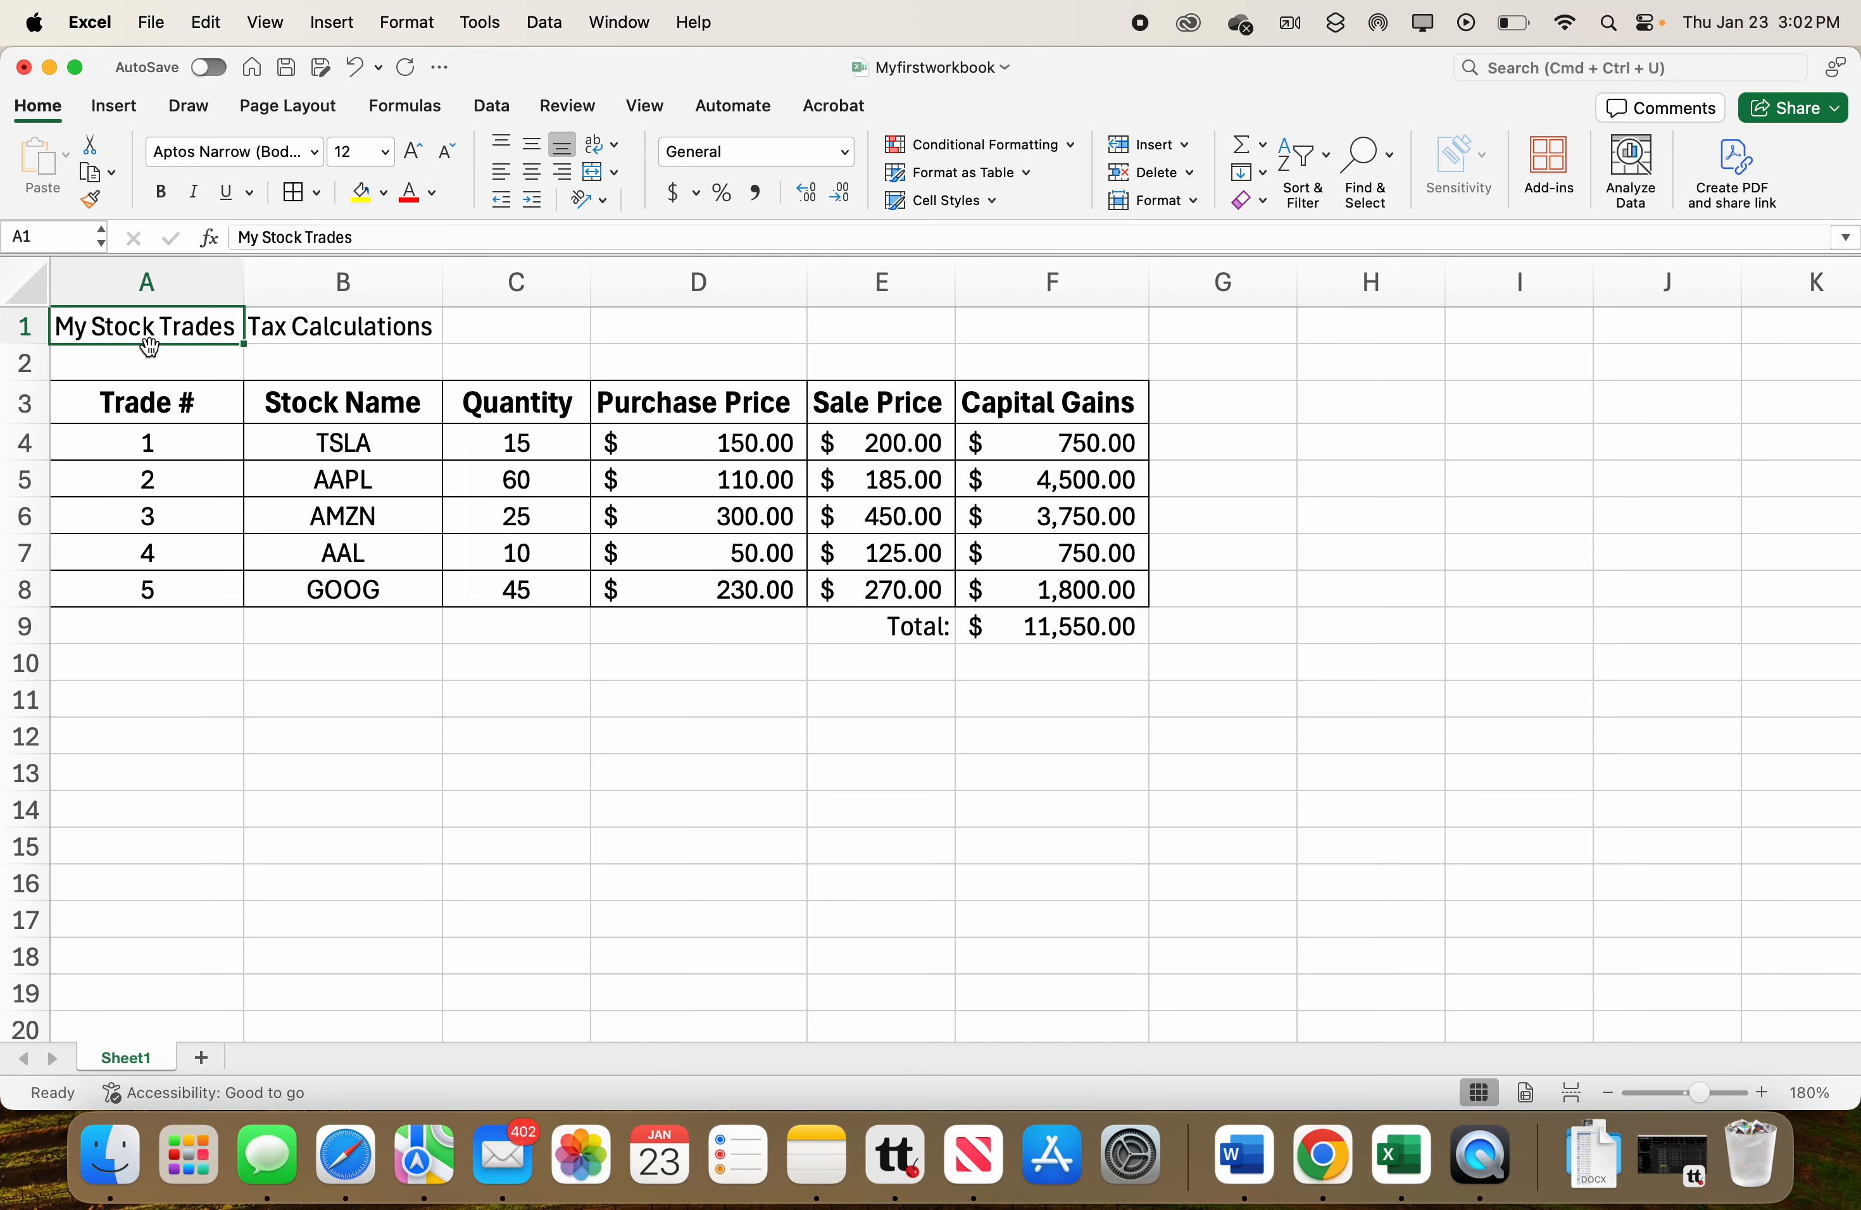
{"action": "left_click_drag", "start_coordinate": [150, 345], "coordinate": [487, 364]}
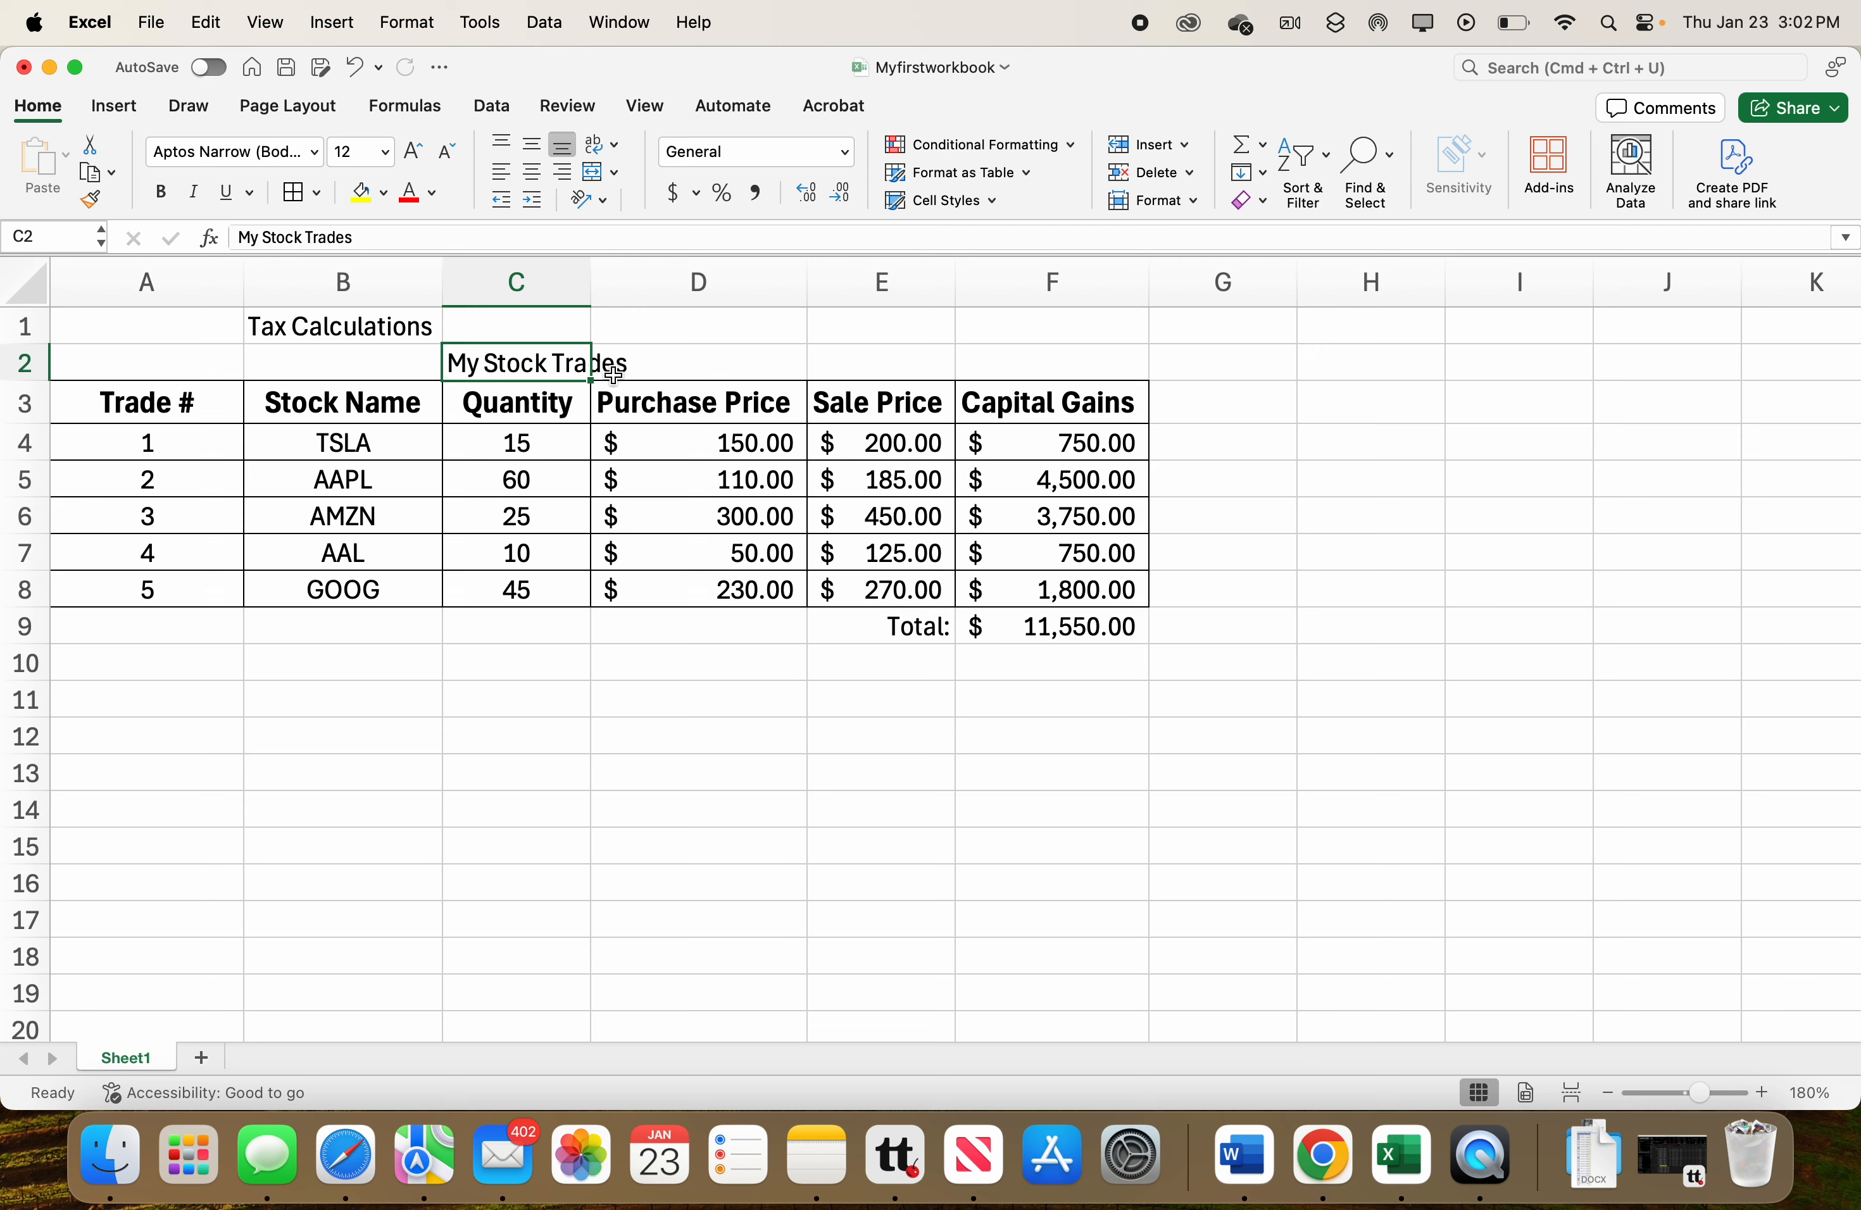
{"action": "right_click", "coordinate": [531, 366]}
{"action": "key", "text": "Escape"}
{"action": "left_click_drag", "start_coordinate": [498, 361], "coordinate": [628, 363]}
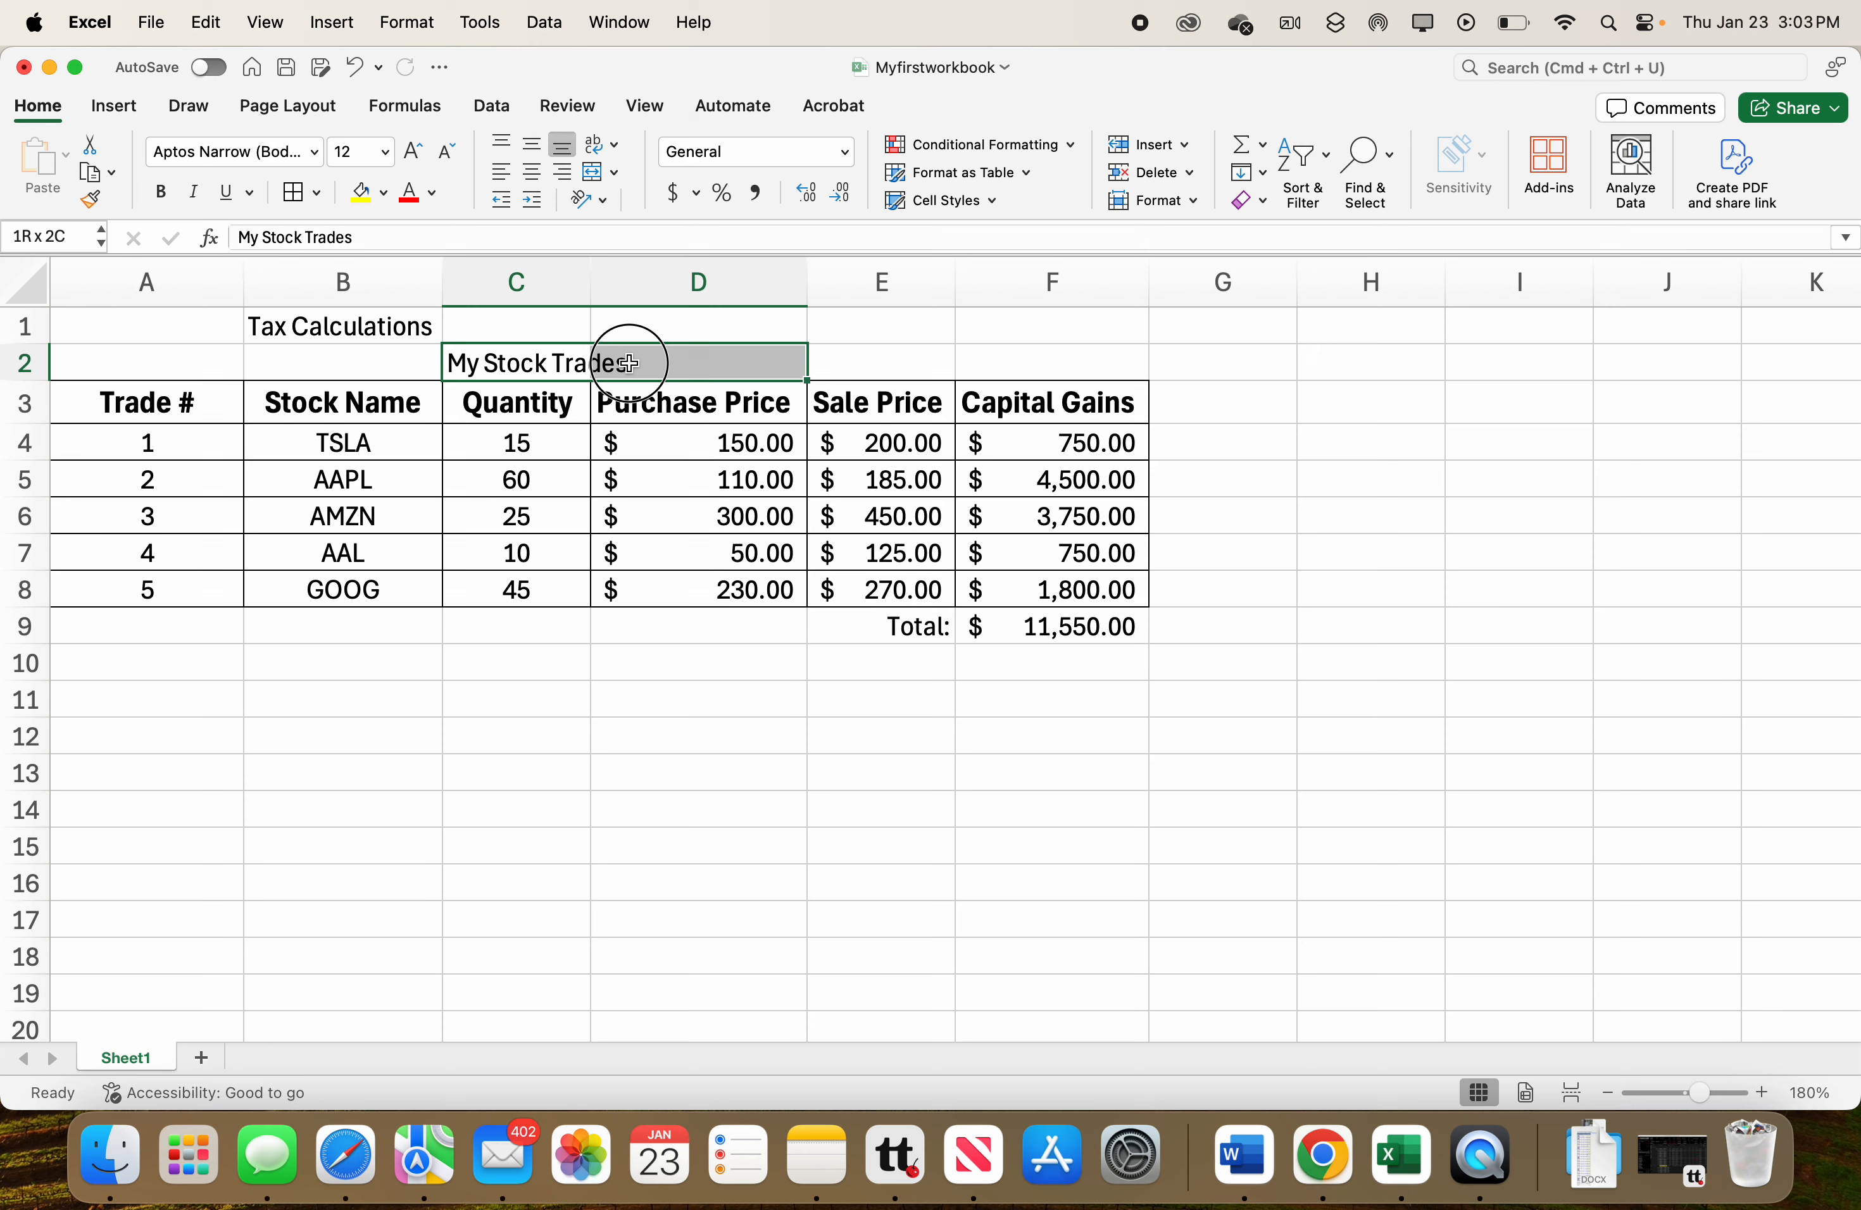
{"action": "left_click_drag", "start_coordinate": [629, 364], "coordinate": [628, 364]}
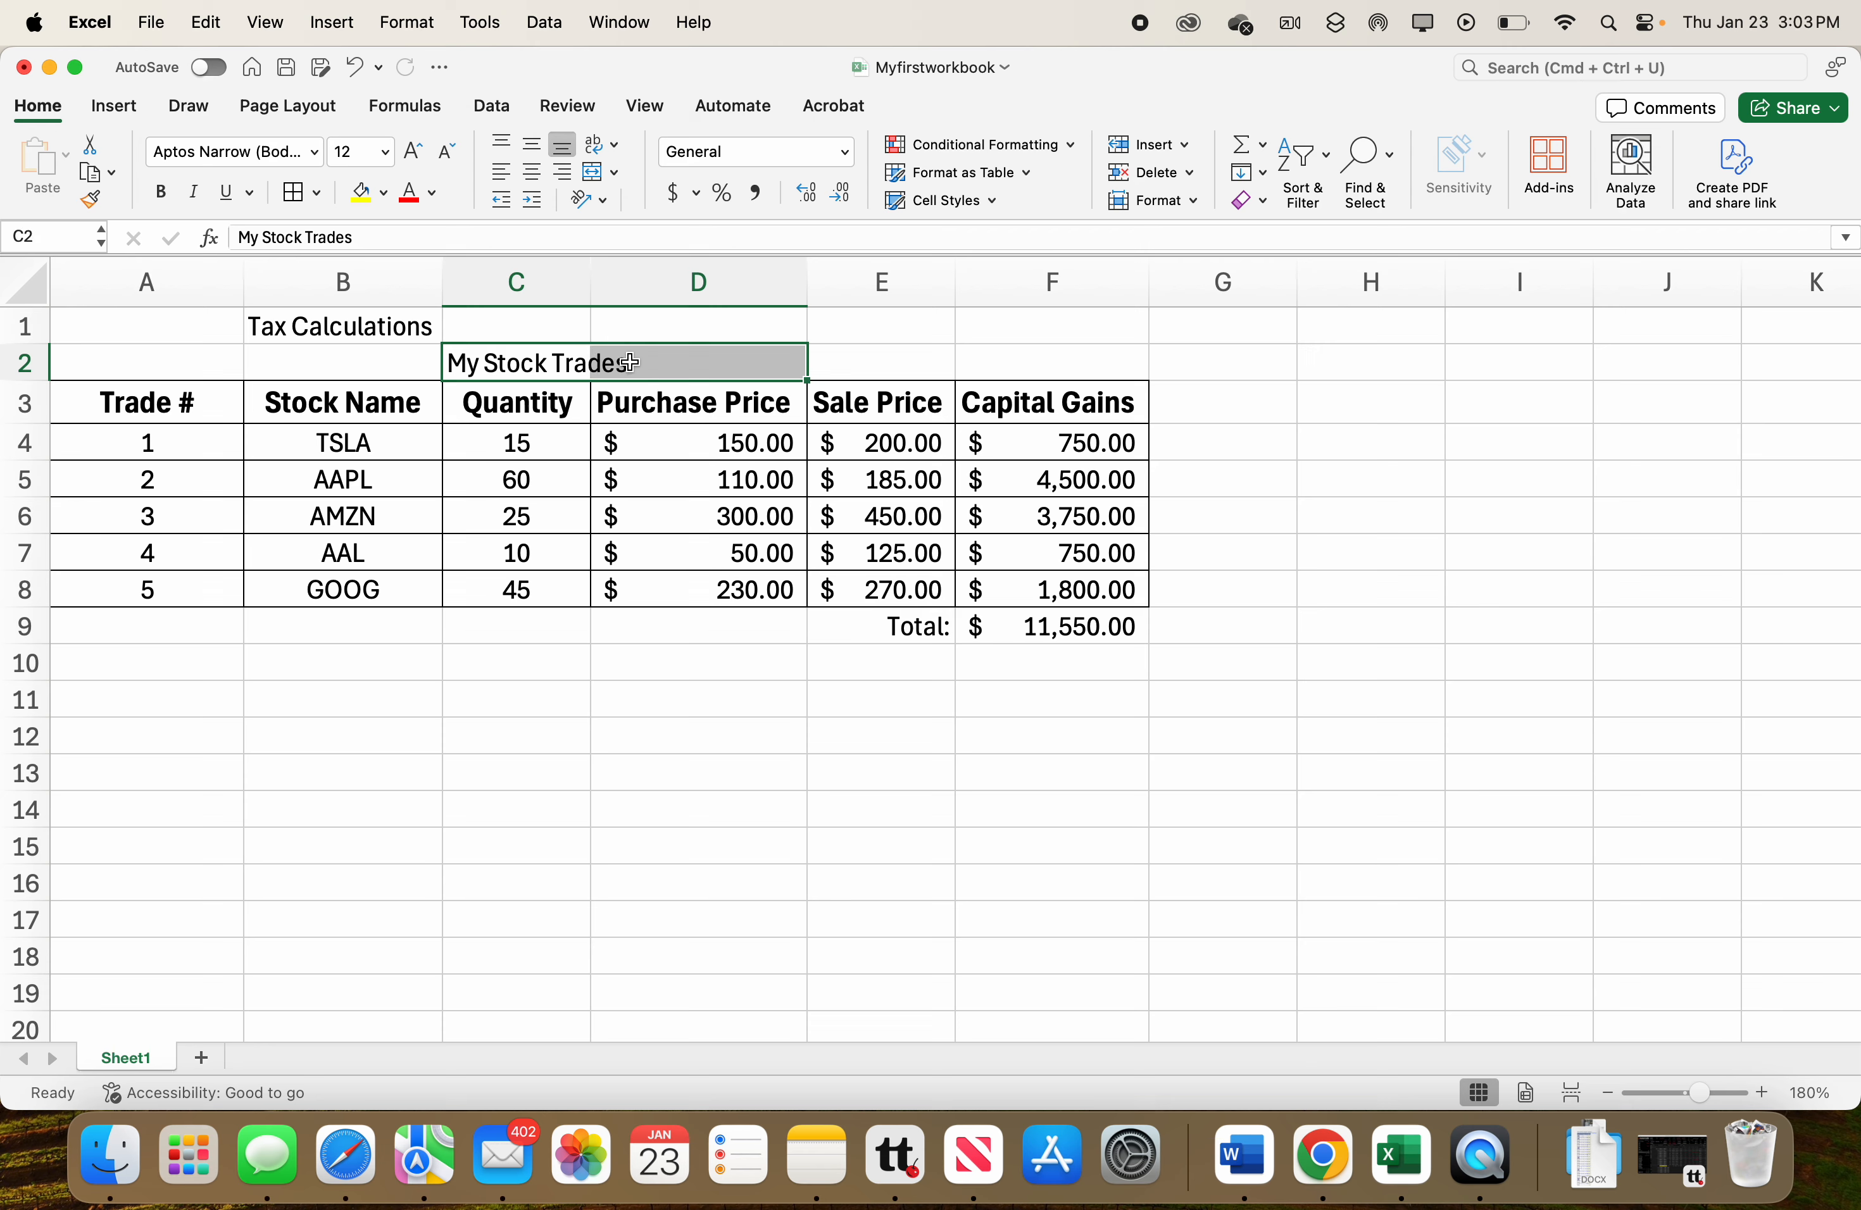
{"action": "left_click", "coordinate": [596, 172]}
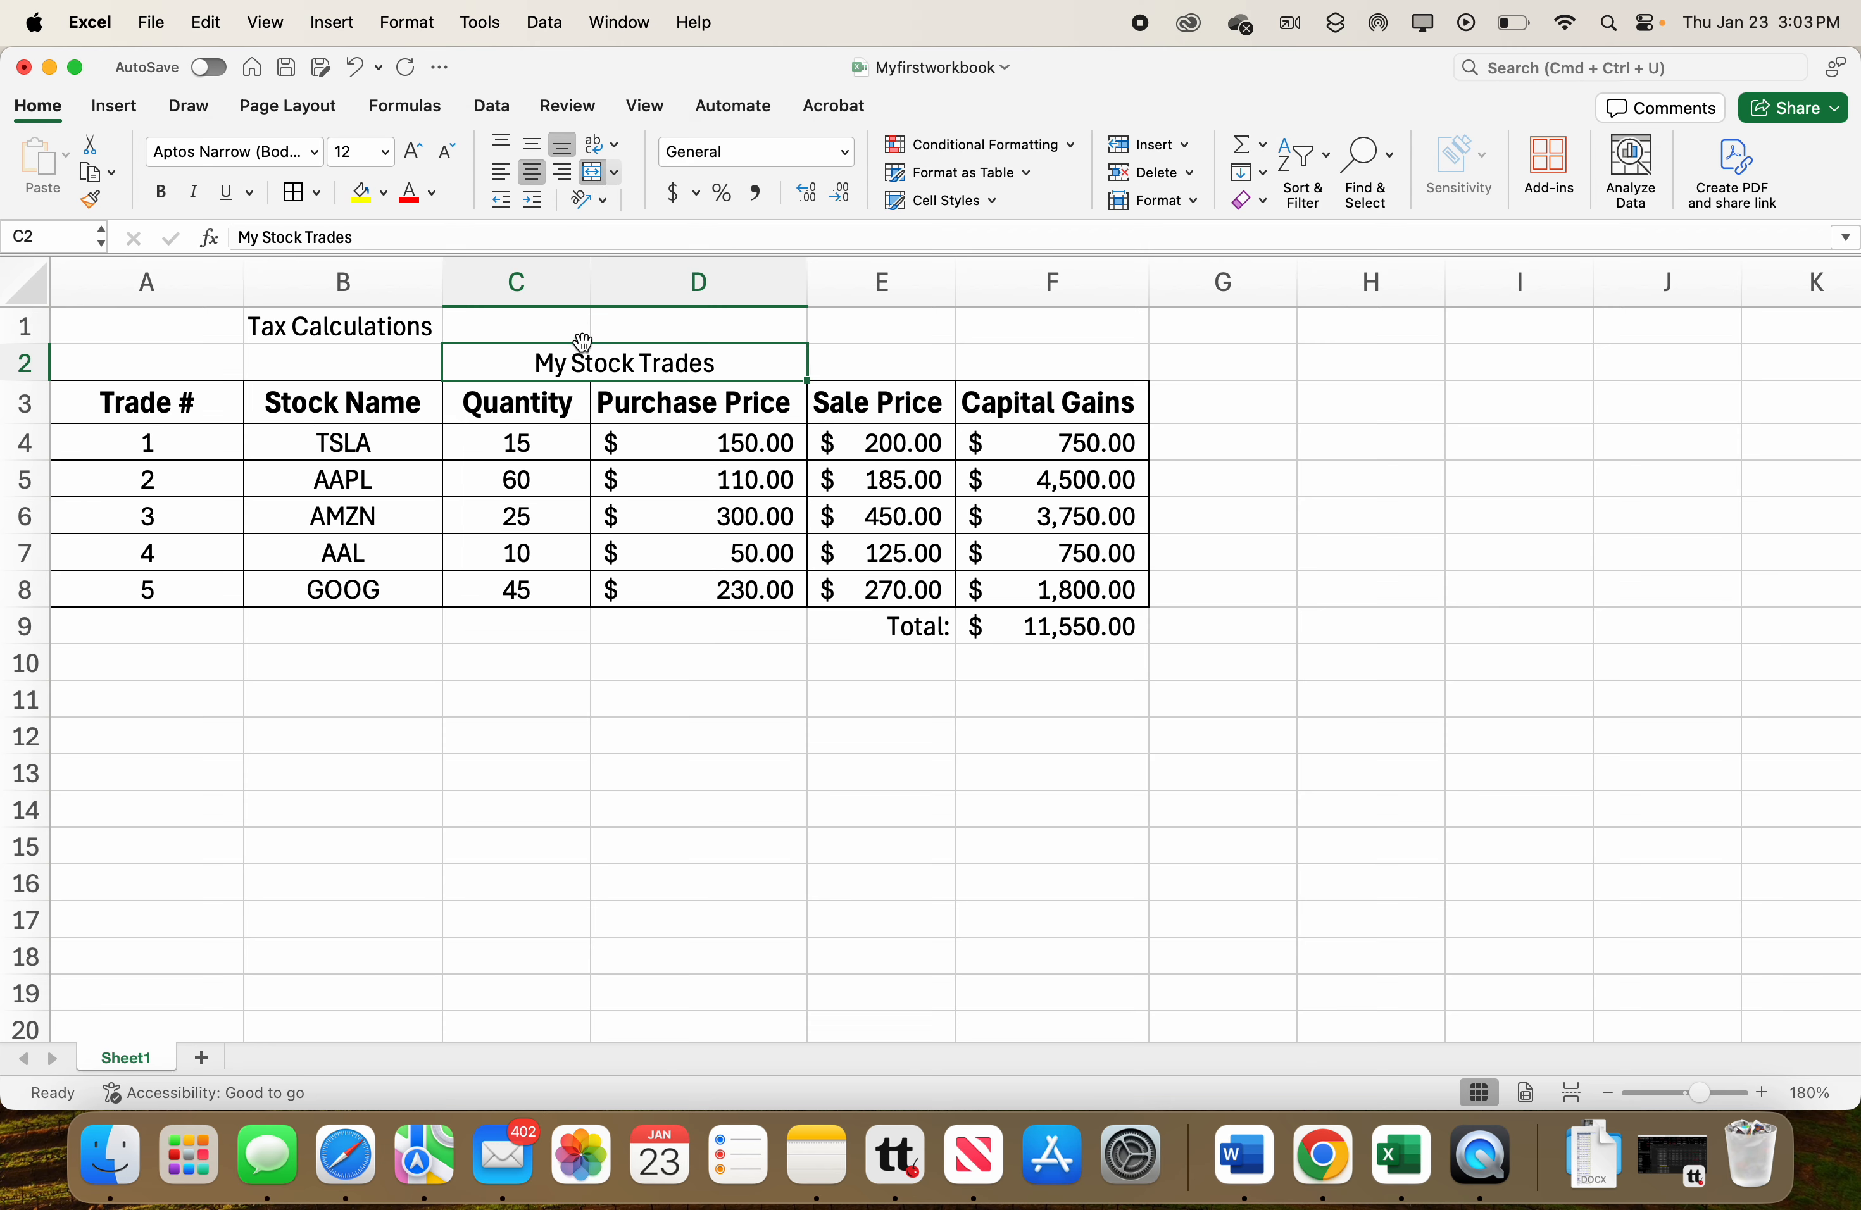
{"action": "key", "text": "super+z"}
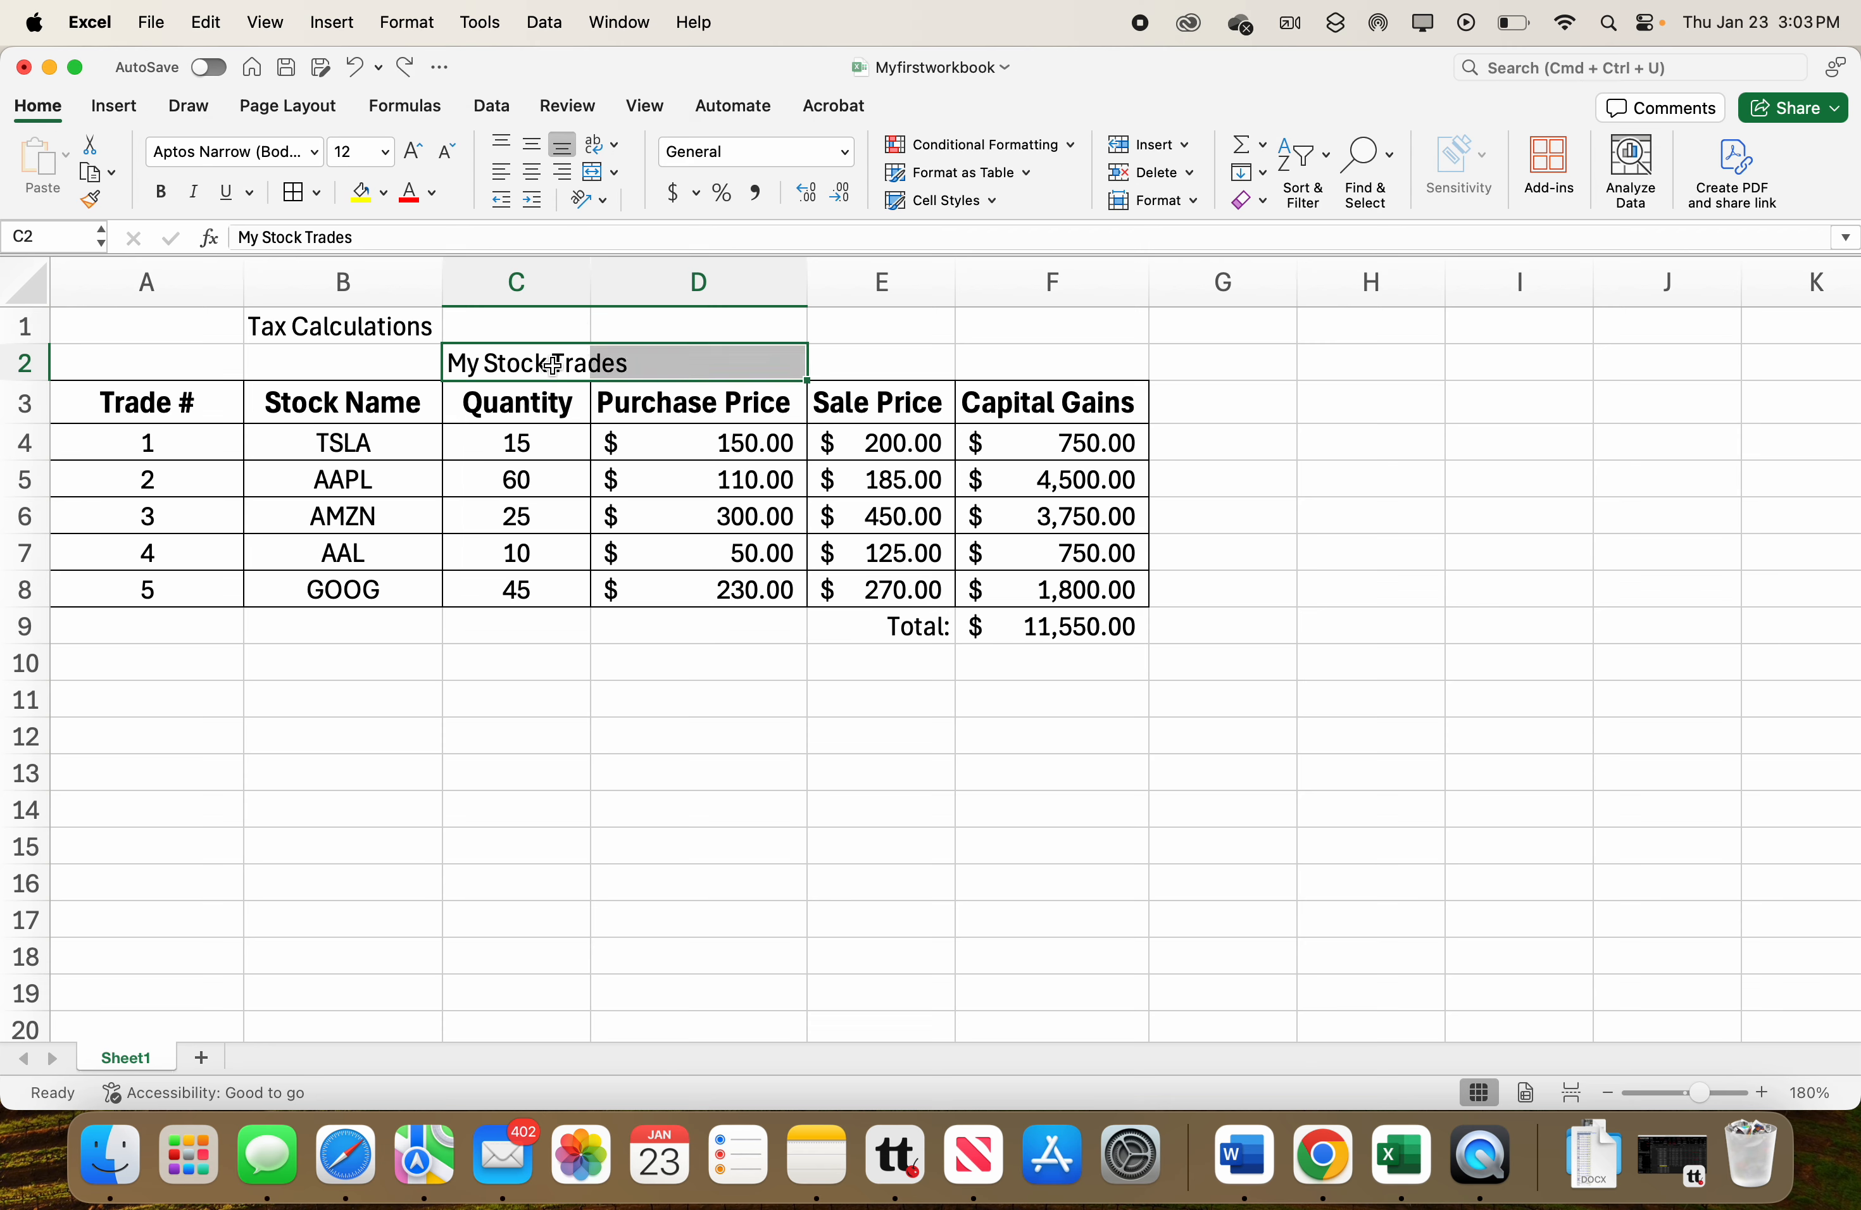
Merge and center the My Stock Trades title across C2:D2 and make it bold.
{"action": "left_click_drag", "start_coordinate": [540, 366], "coordinate": [635, 368]}
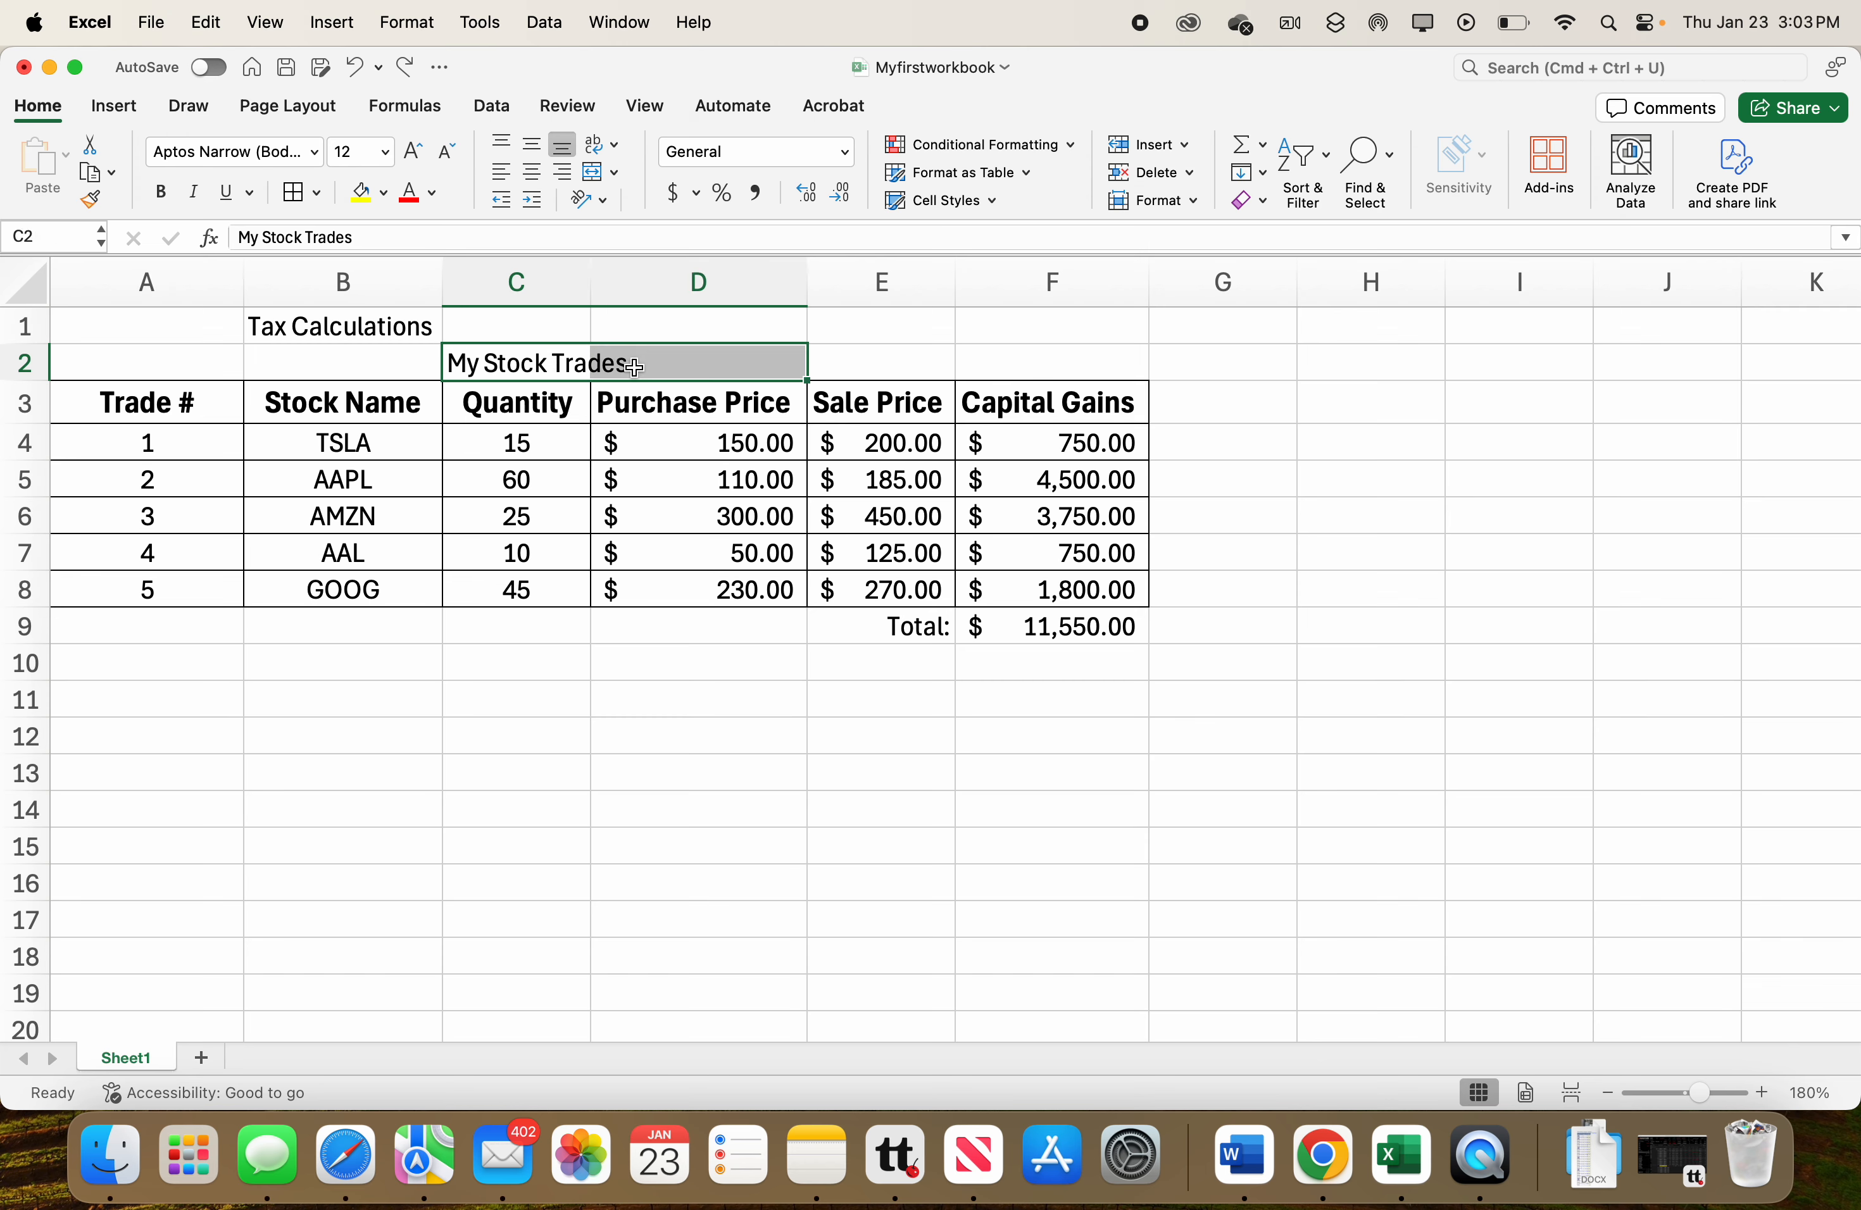
{"action": "left_click", "coordinate": [597, 186]}
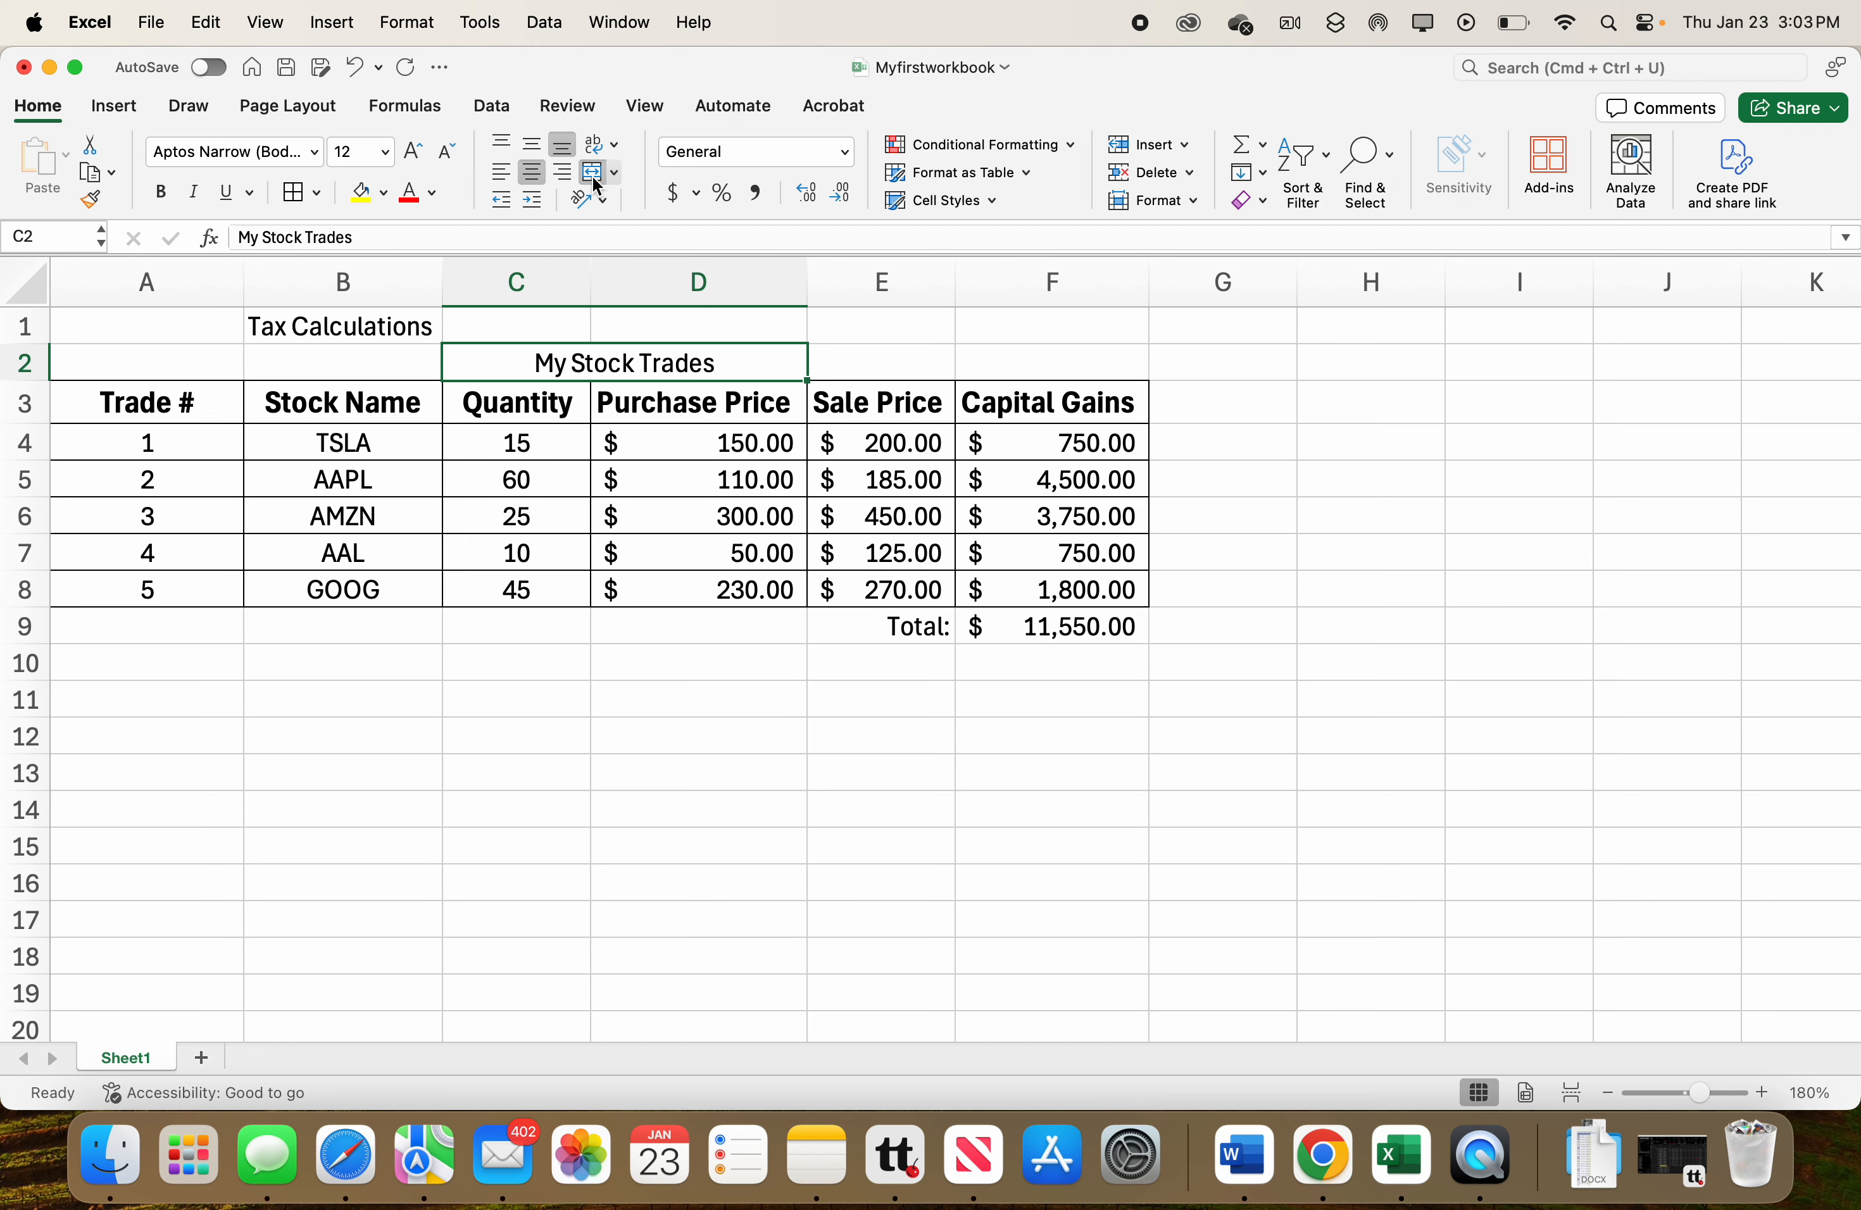
{"action": "left_click", "coordinate": [172, 196]}
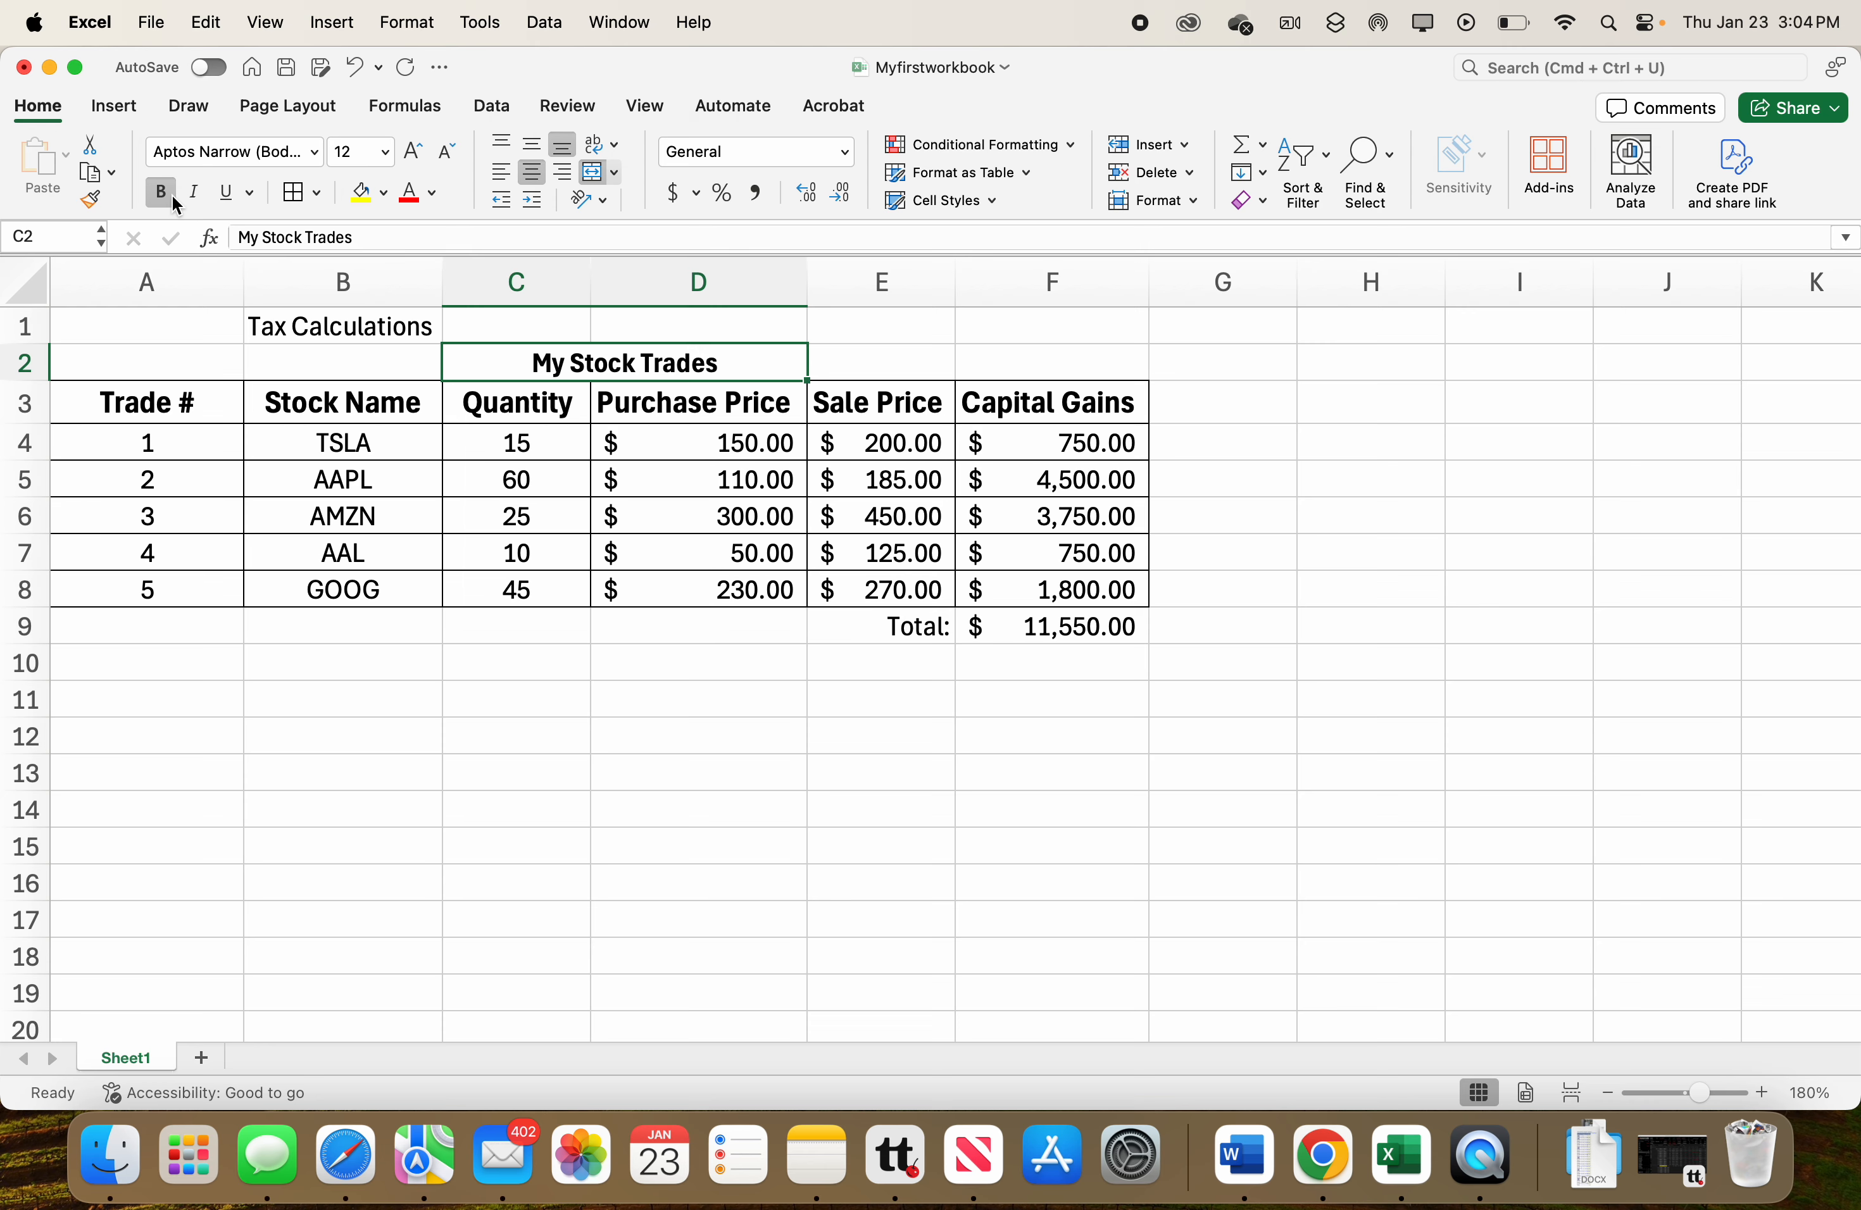
Enter the tax rate 18% in cell F11.
{"action": "left_click", "coordinate": [897, 739]}
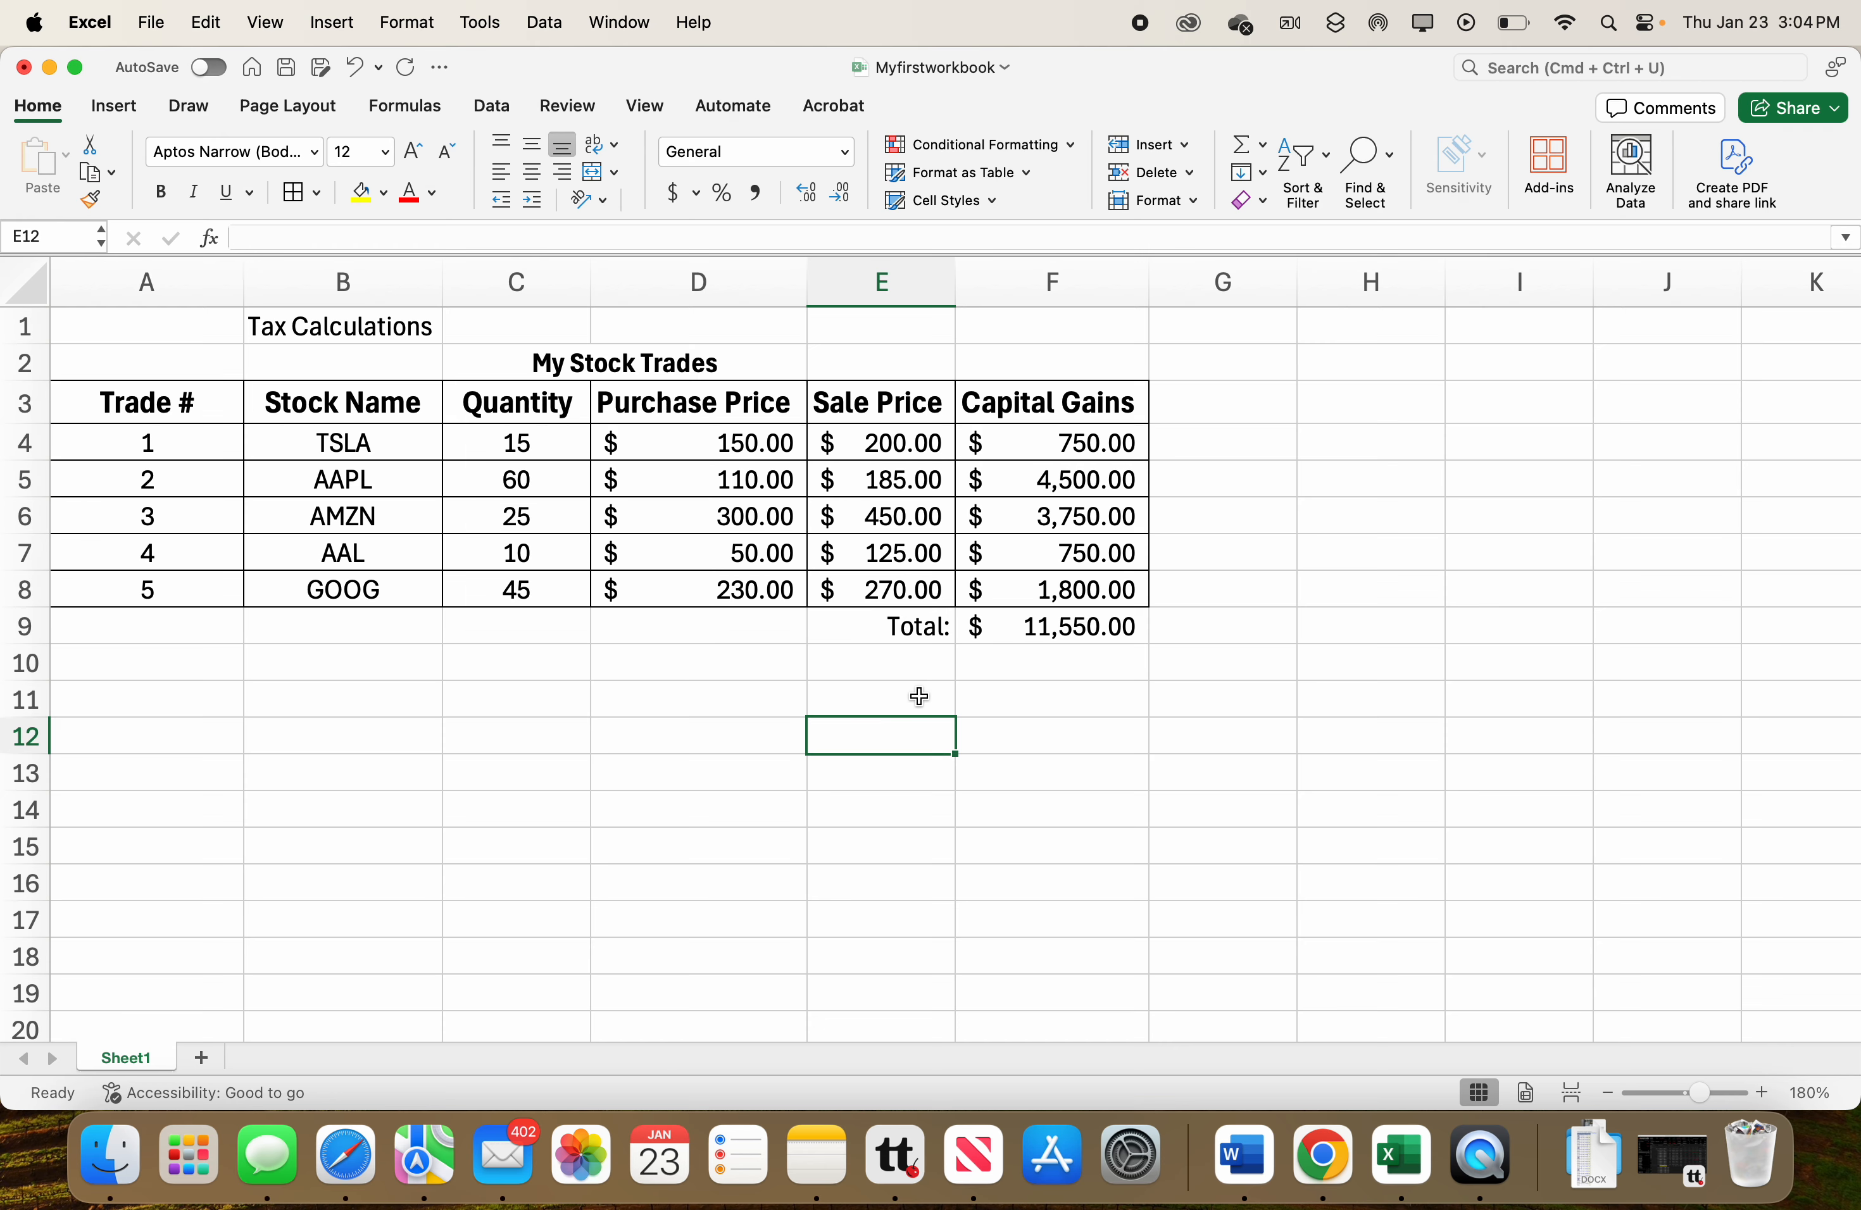
{"action": "left_click", "coordinate": [1022, 695]}
{"action": "type", "text": "1"}
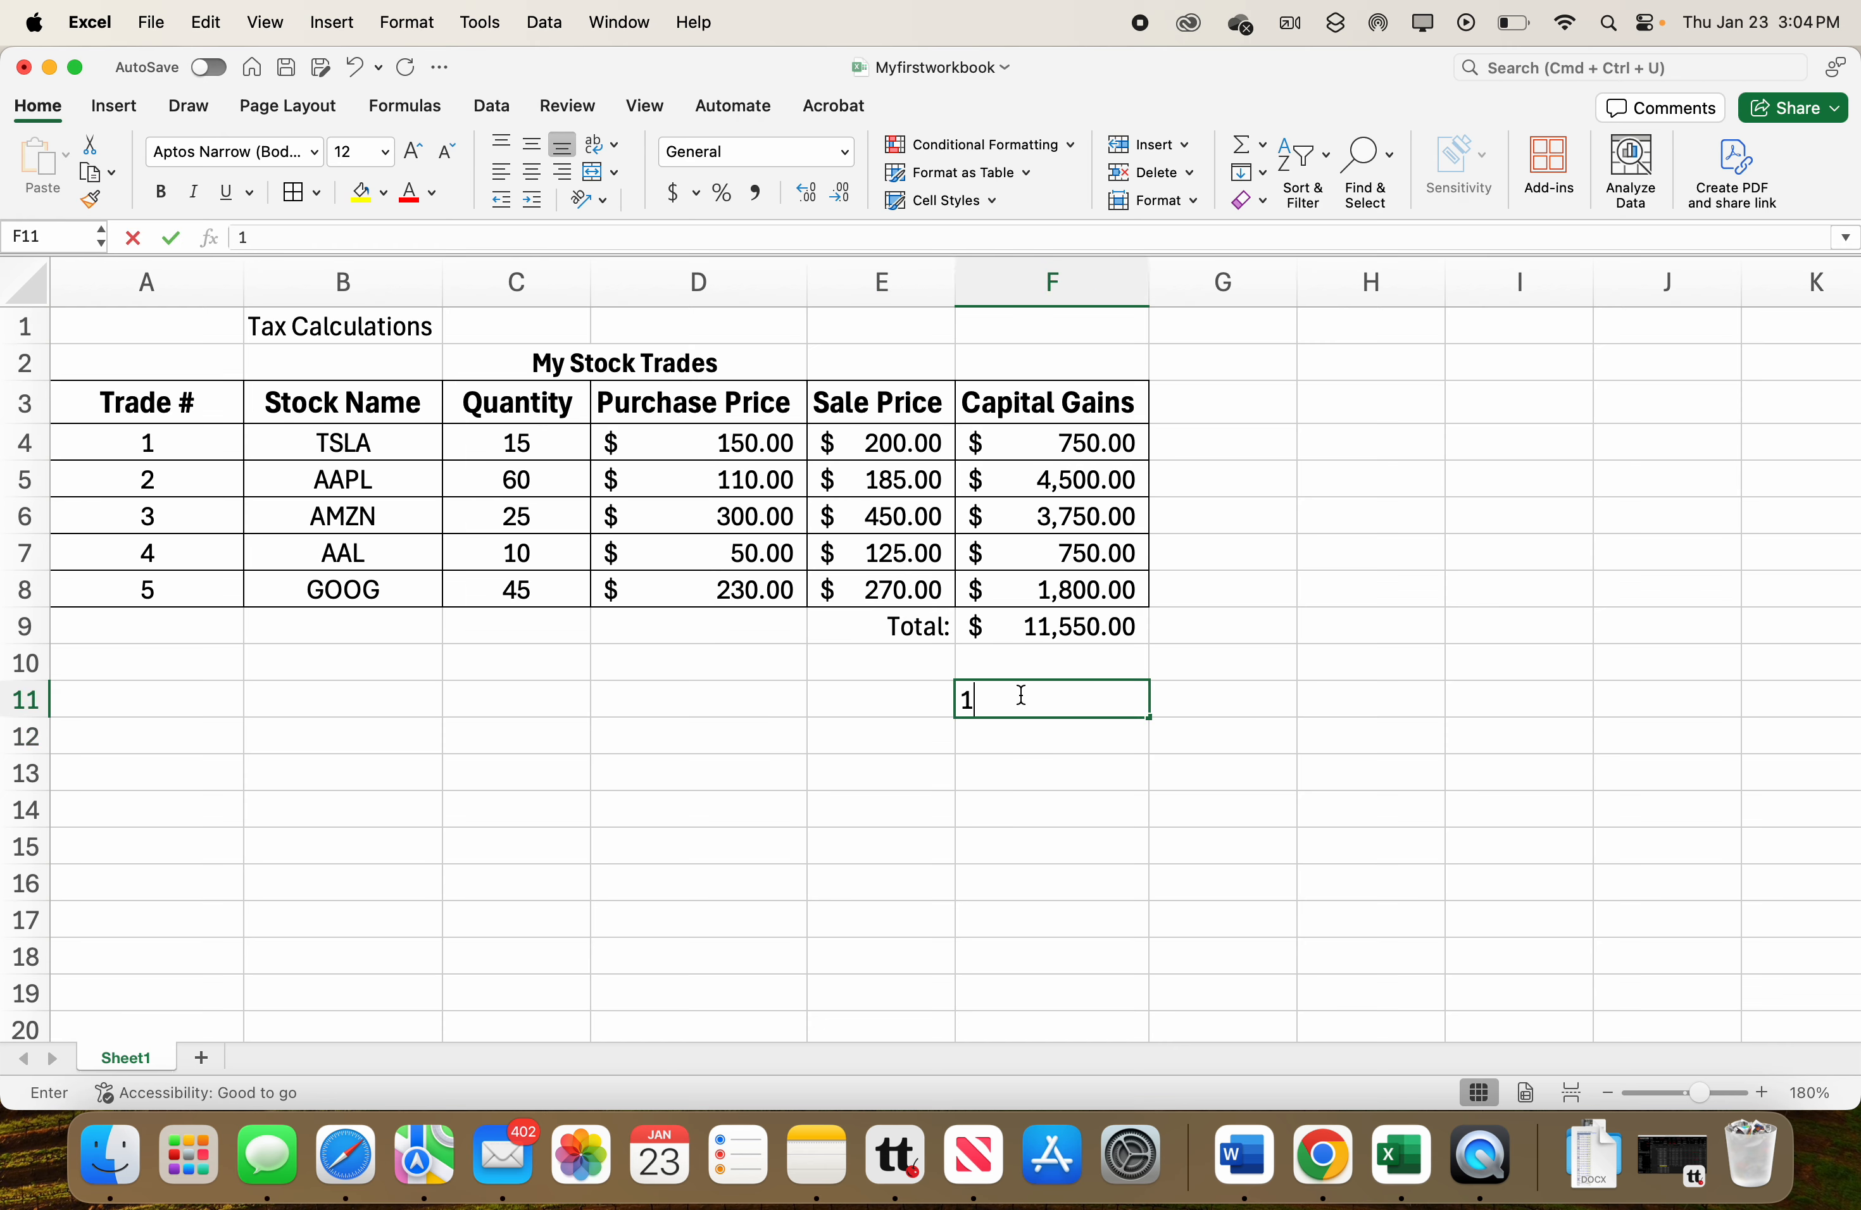
{"action": "type", "text": "8%"}
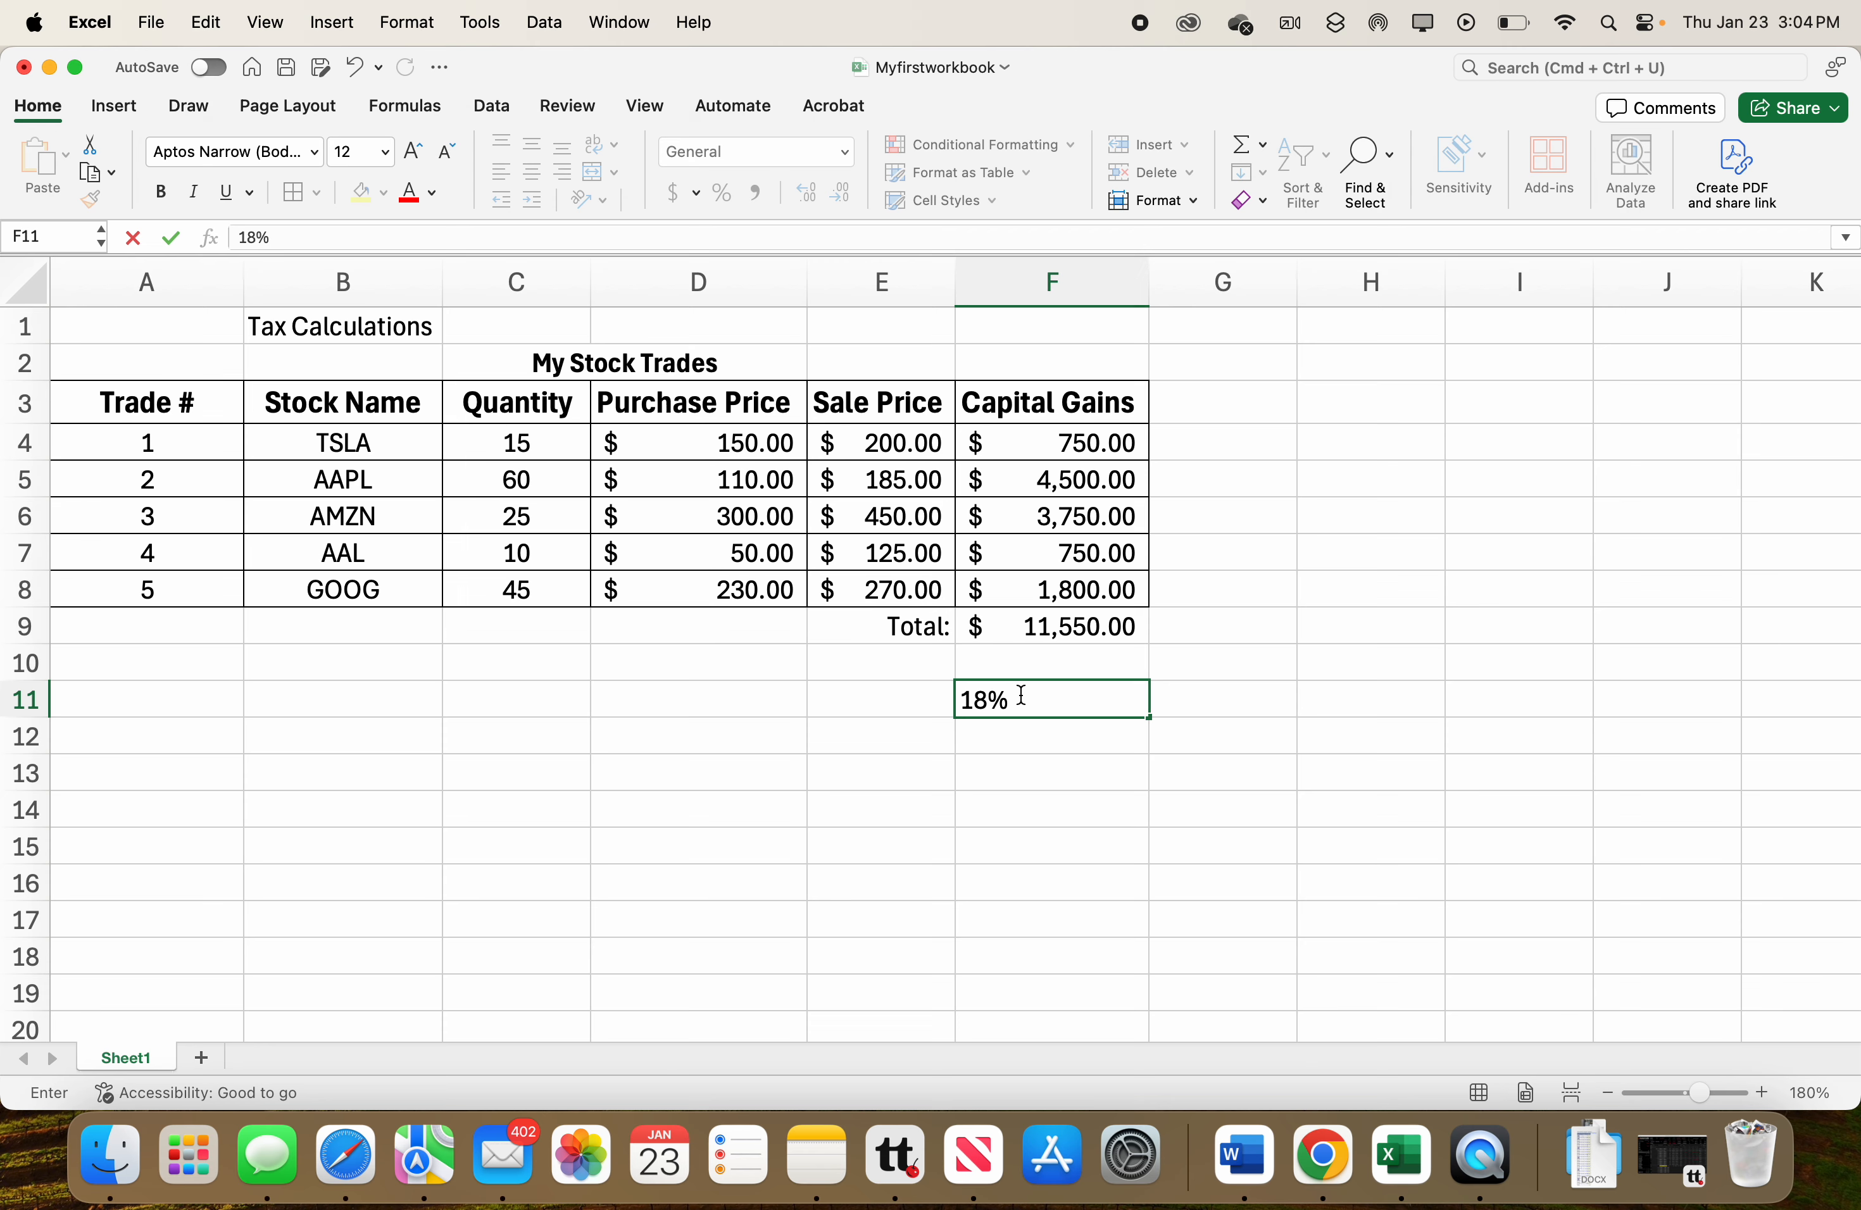
{"action": "key", "text": "Return"}
Enter the label Tax Rate: in cell E11.
{"action": "left_click", "coordinate": [895, 702]}
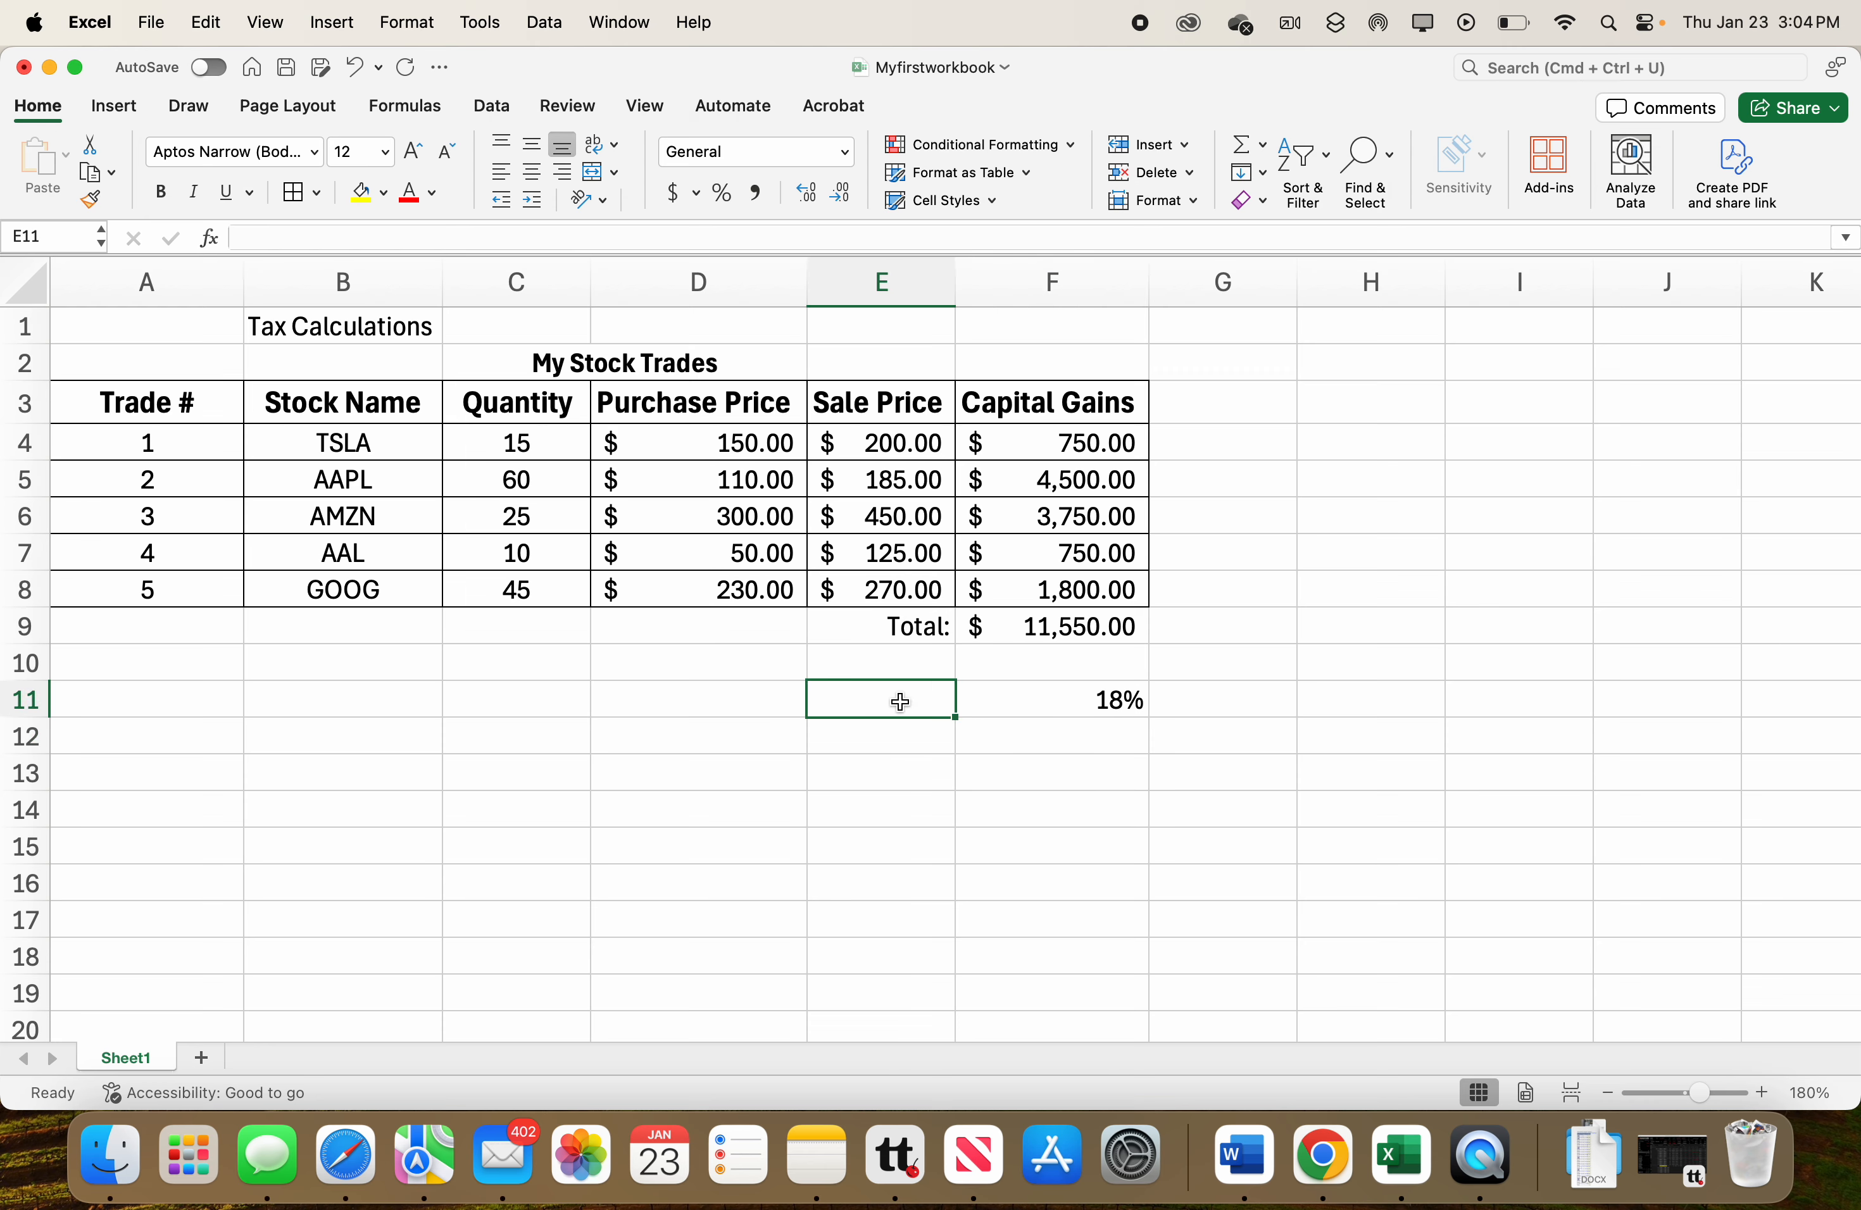
{"action": "type", "text": "Tax Raste"}
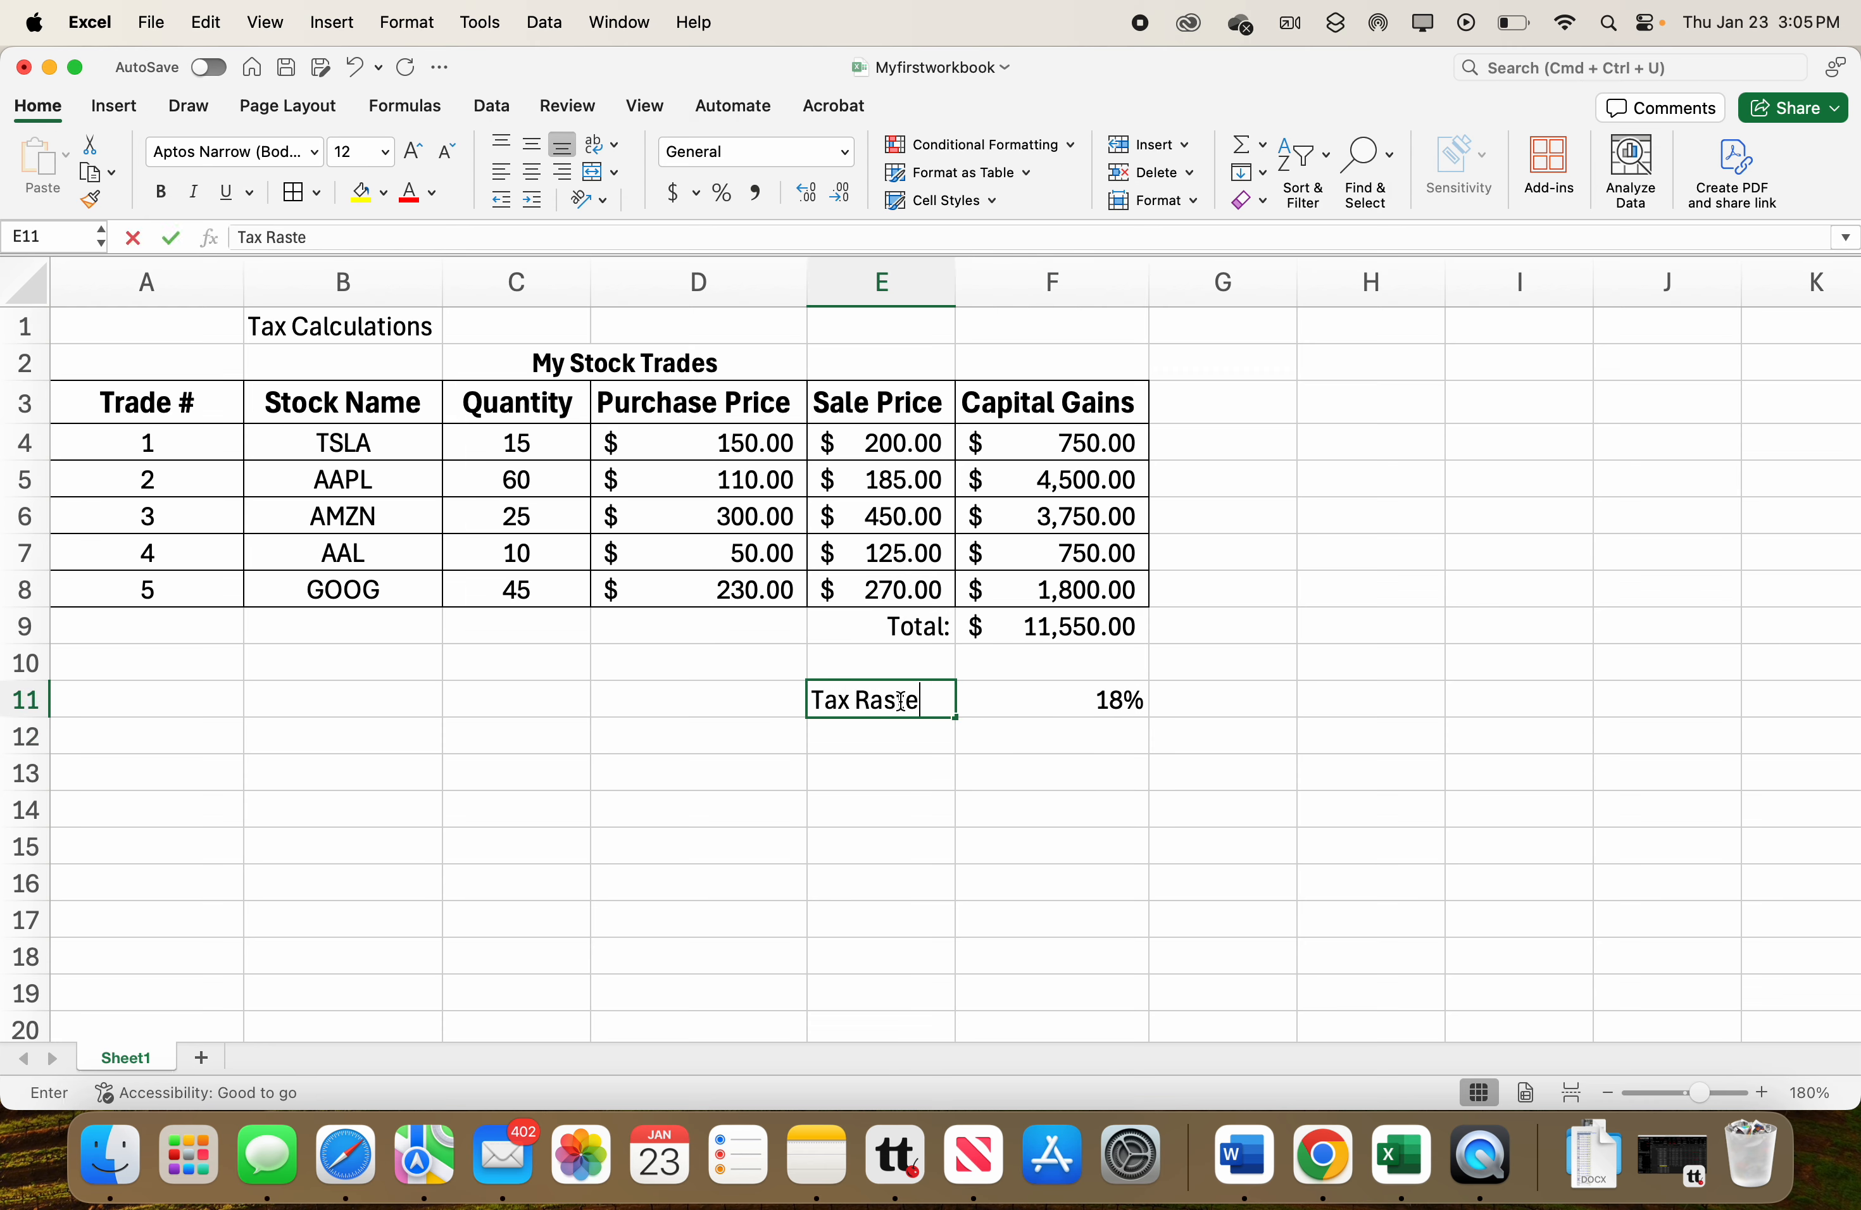
{"action": "key", "text": "BackSpace"}
{"action": "type", "text": "te:"}
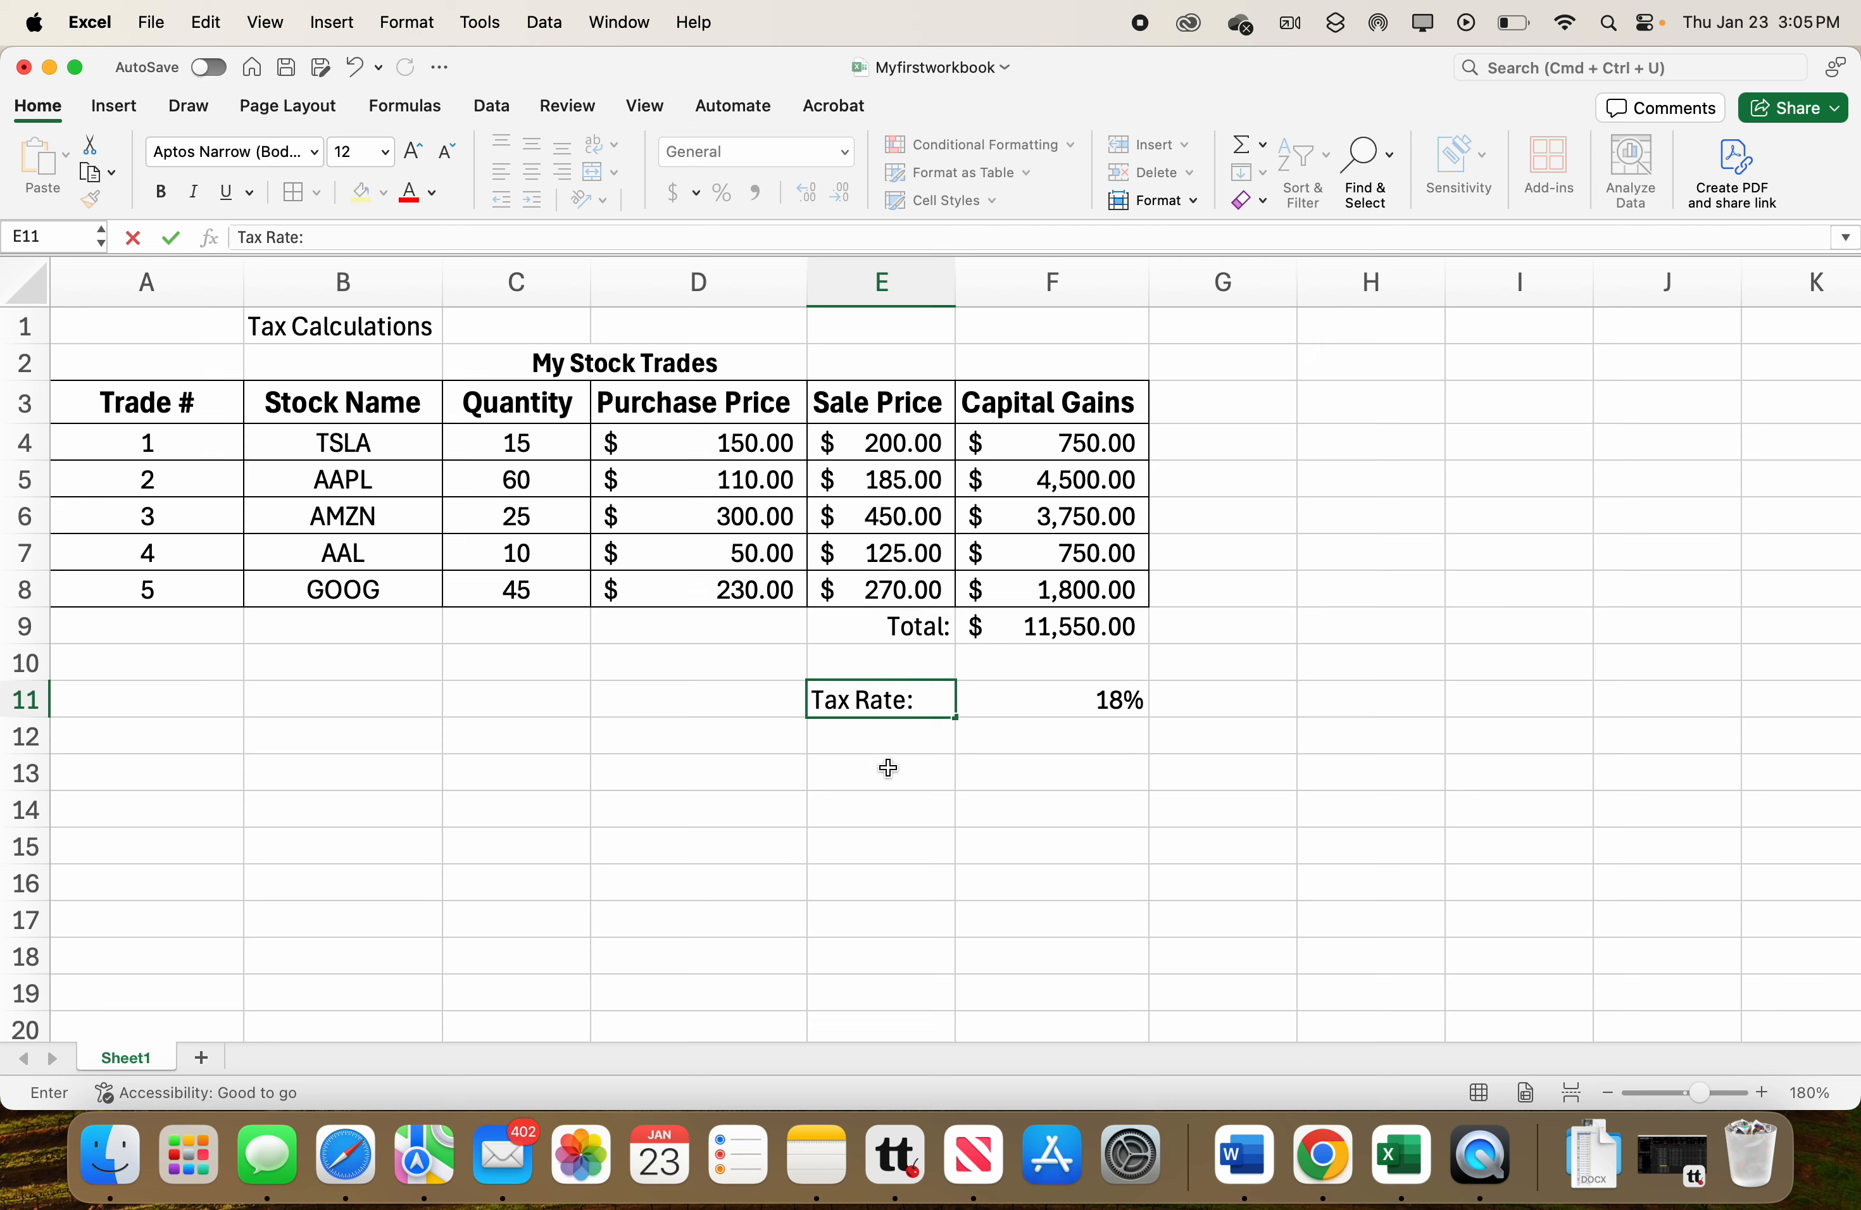
{"action": "key", "text": "Return"}
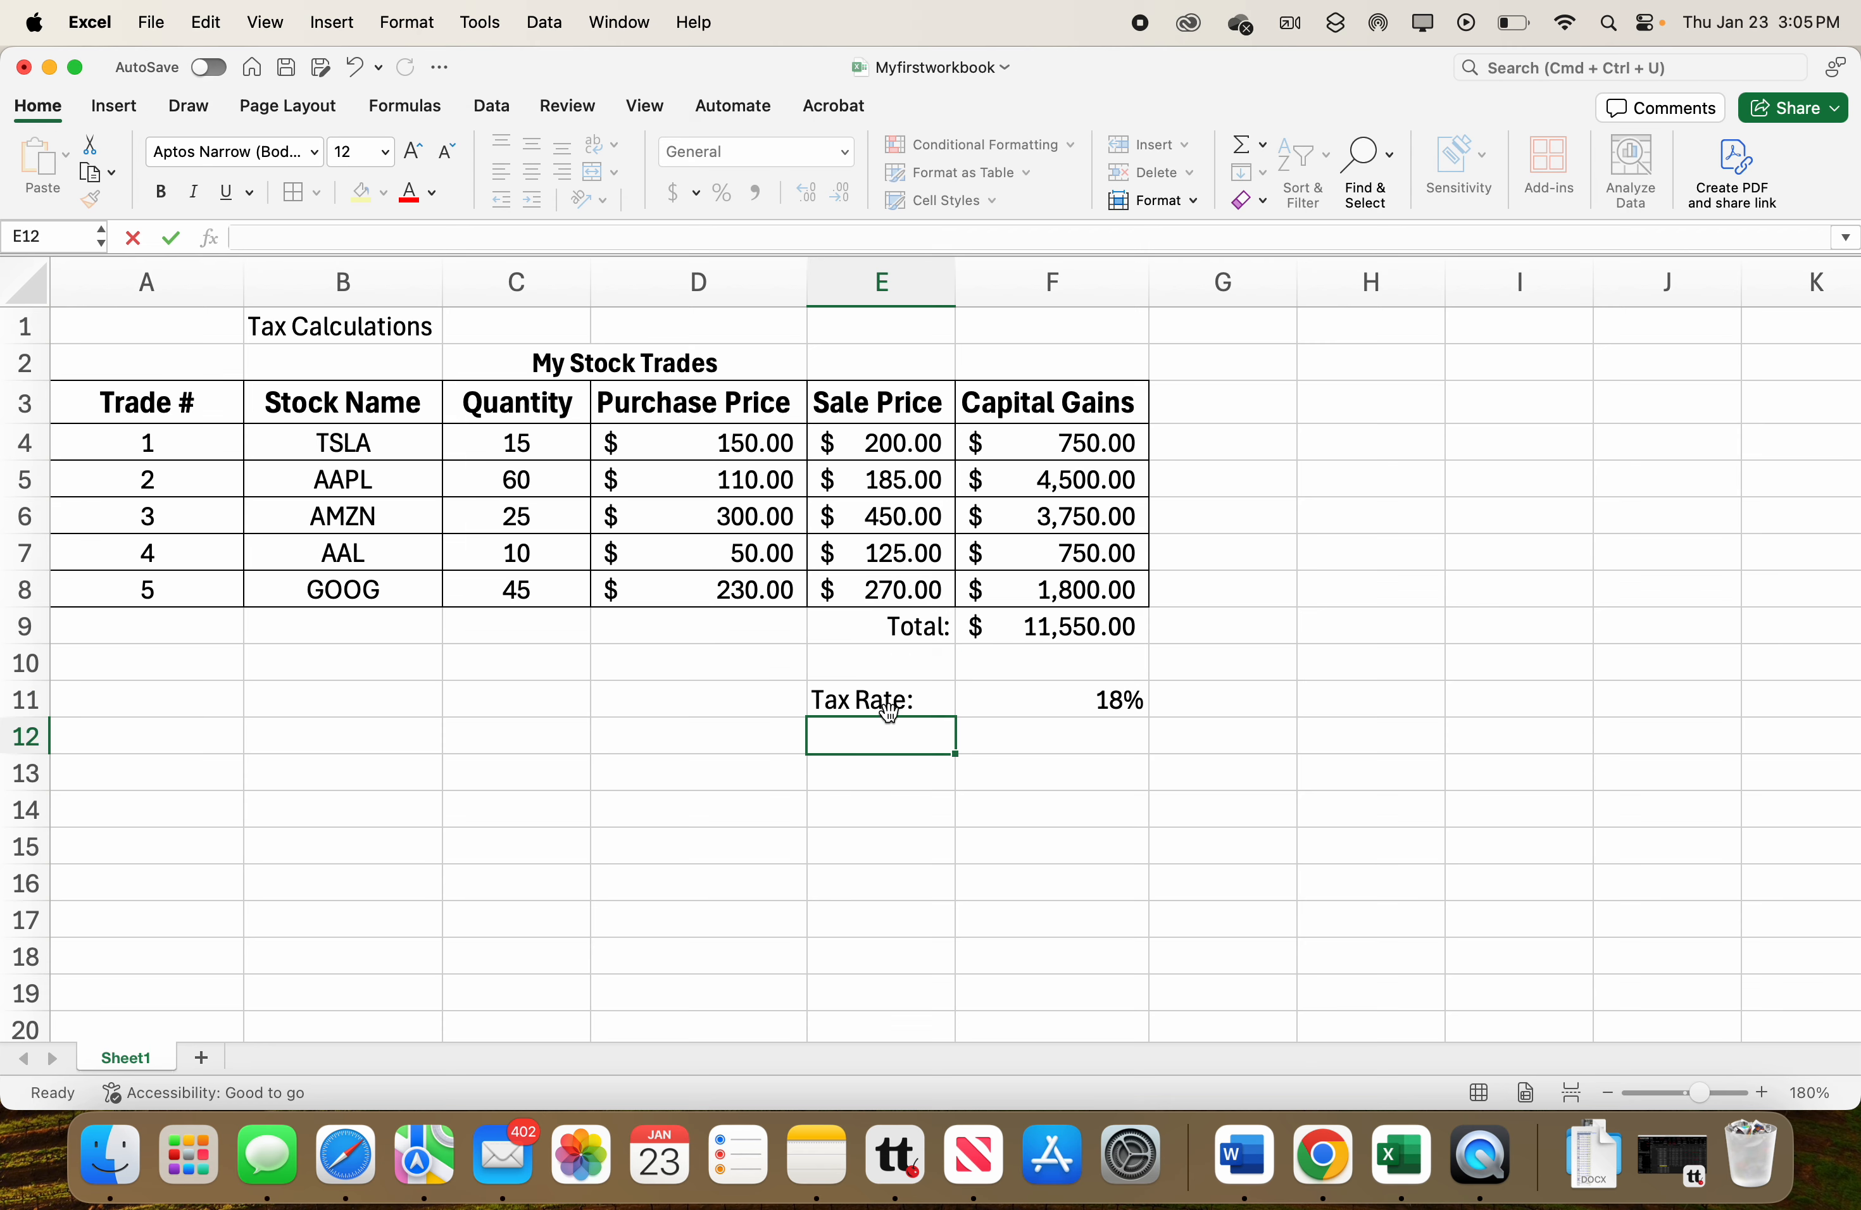
Right-align the Tax Rate: label in E11.
{"action": "left_click", "coordinate": [886, 703]}
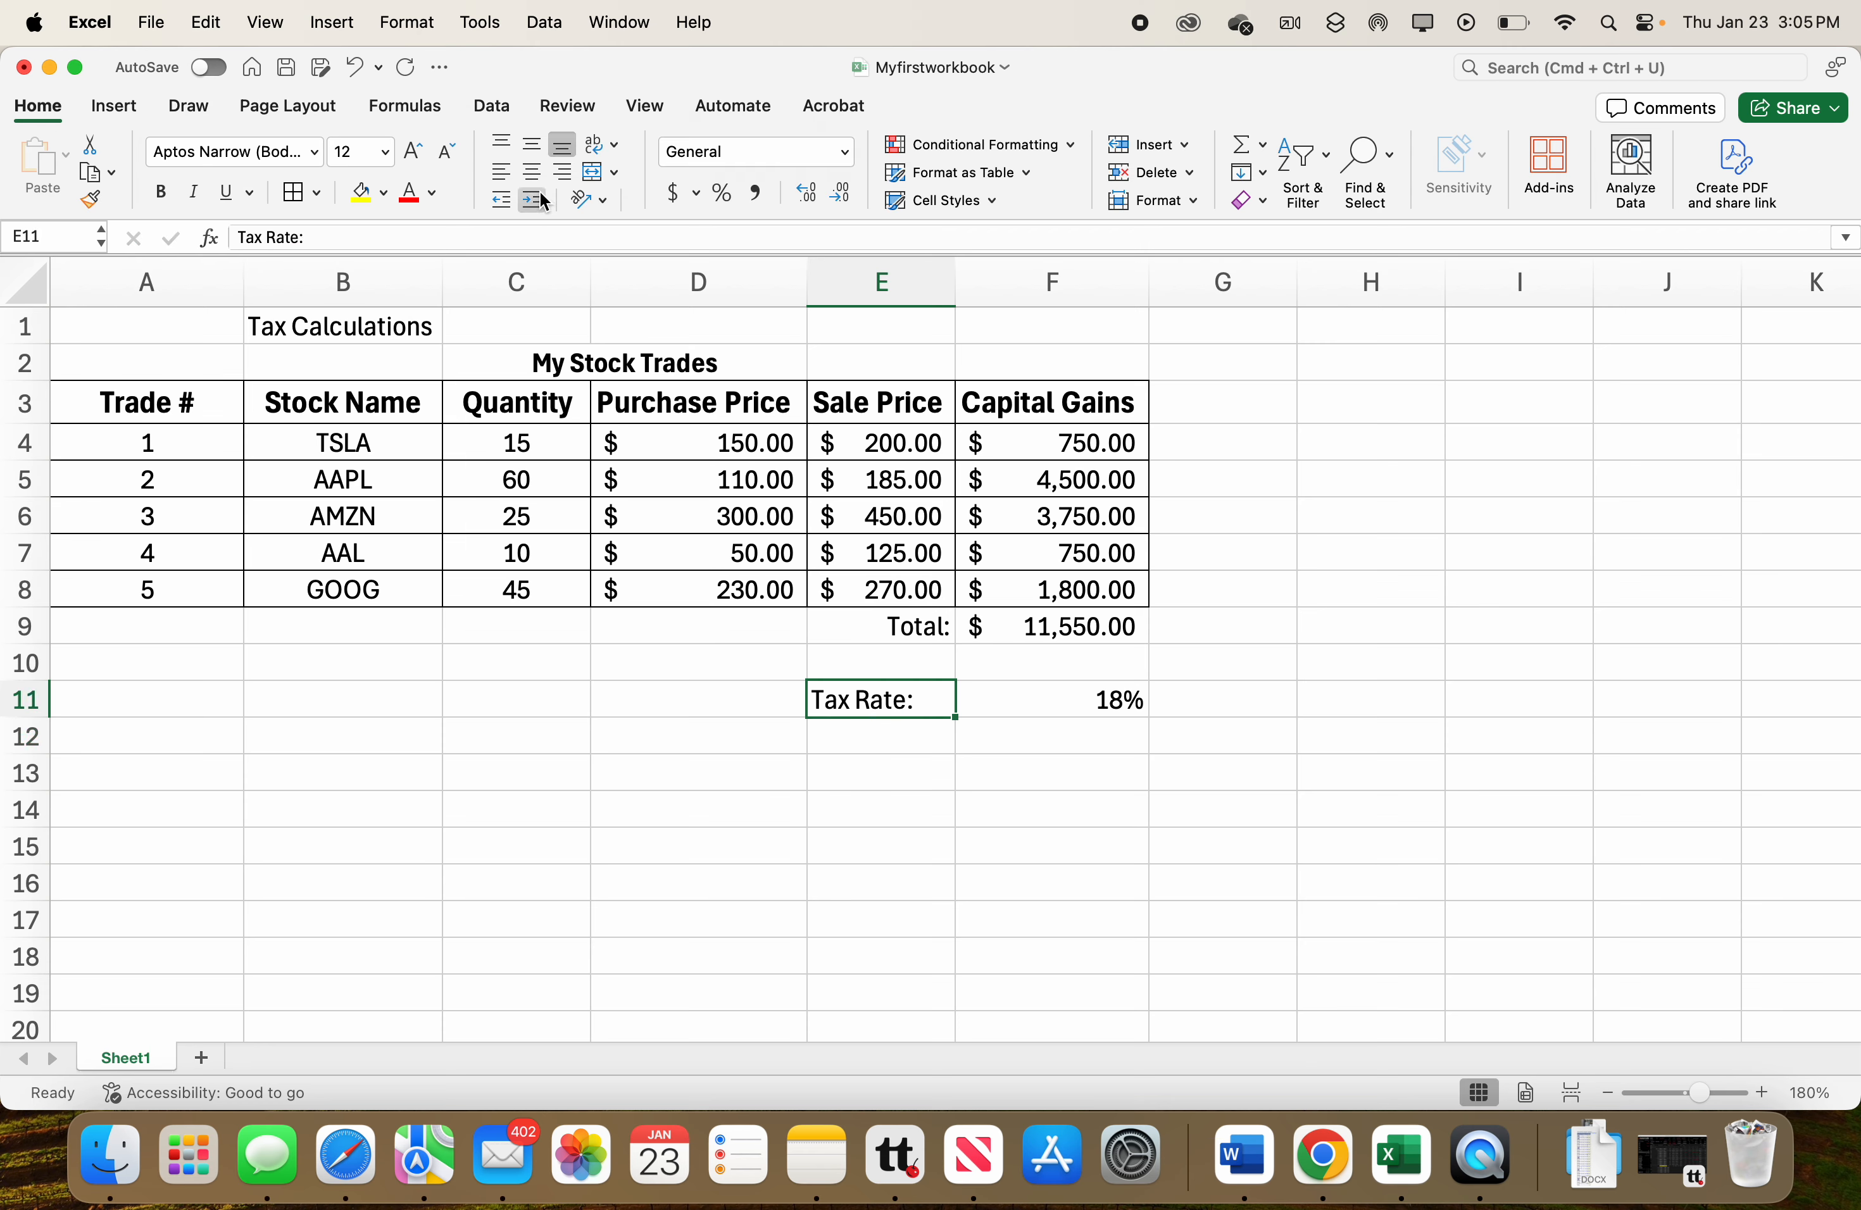
{"action": "left_click", "coordinate": [566, 176]}
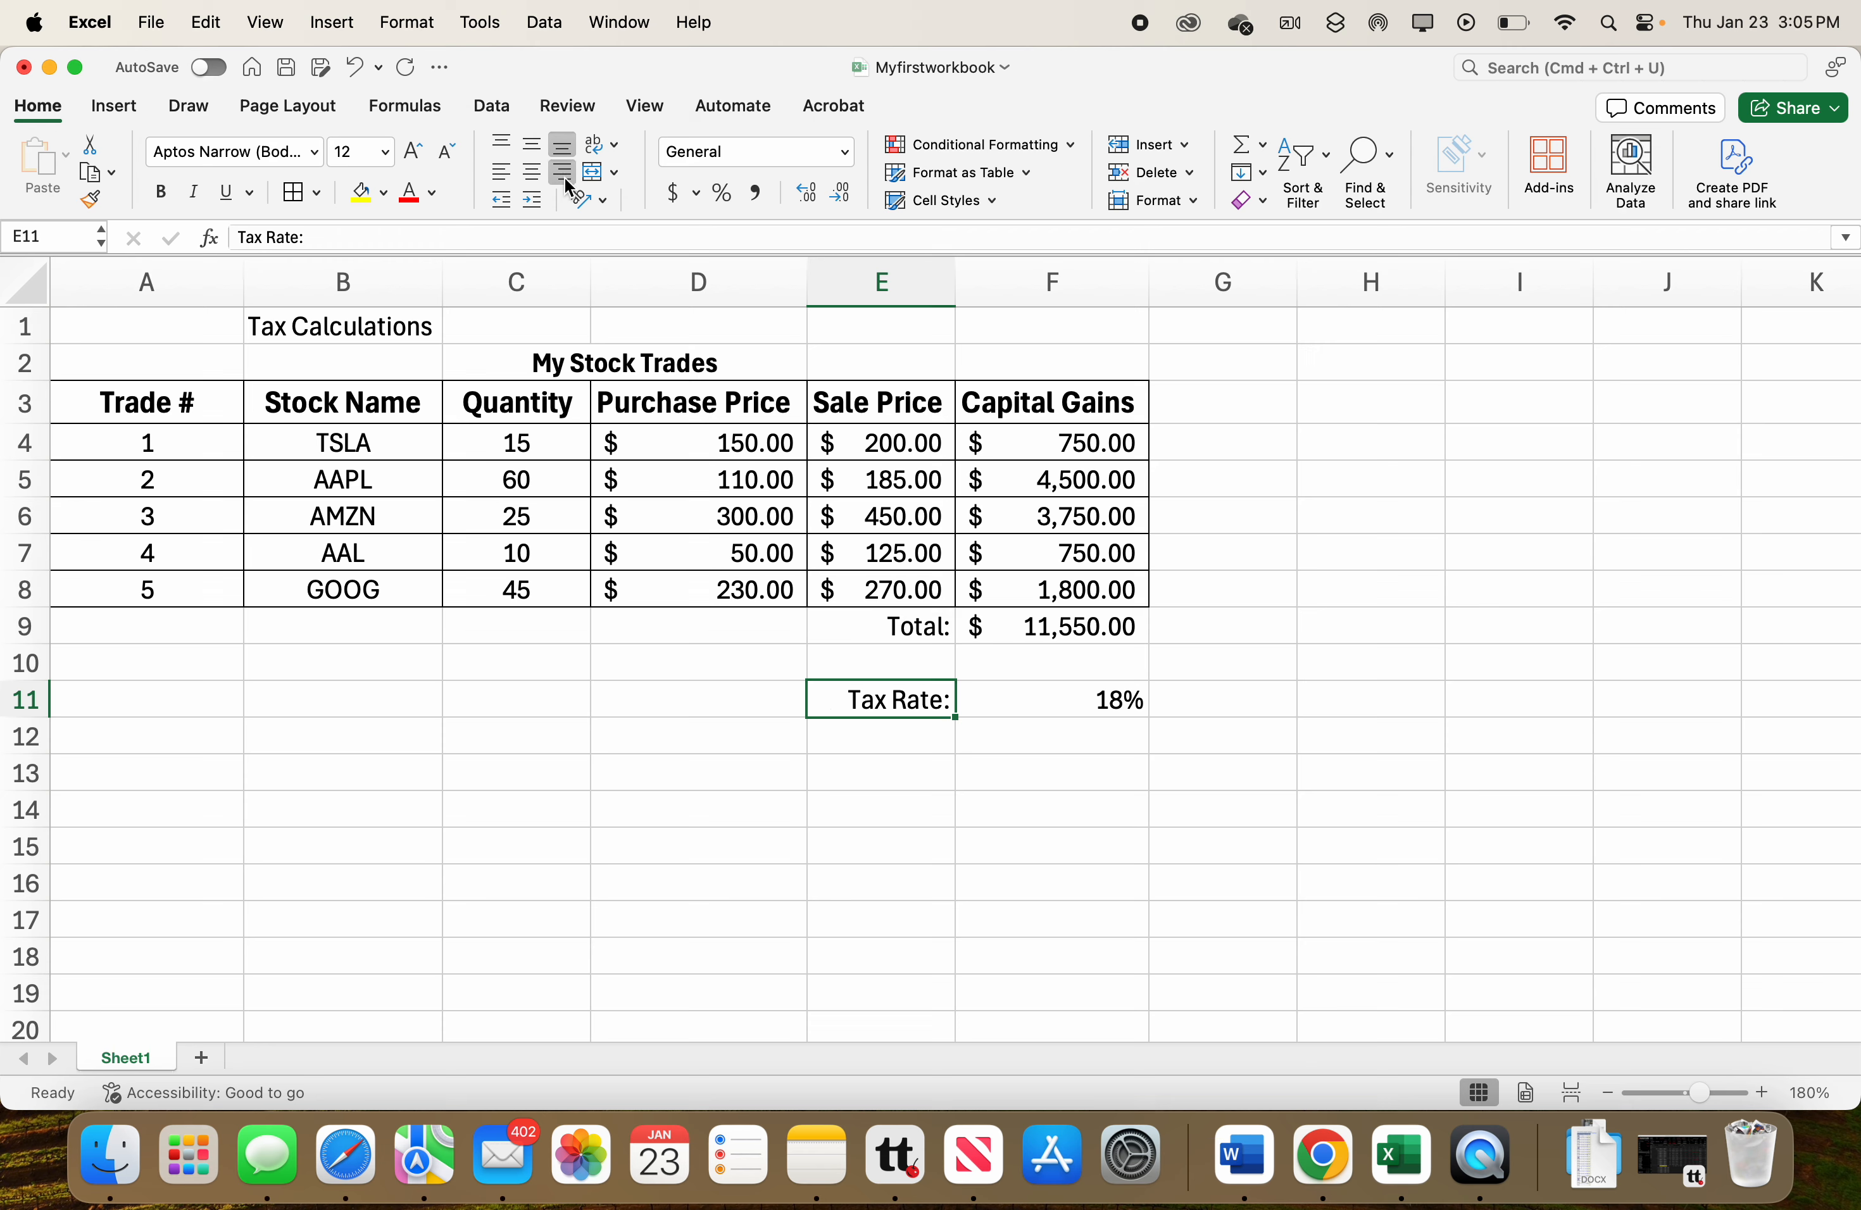
{"action": "left_click", "coordinate": [1078, 696]}
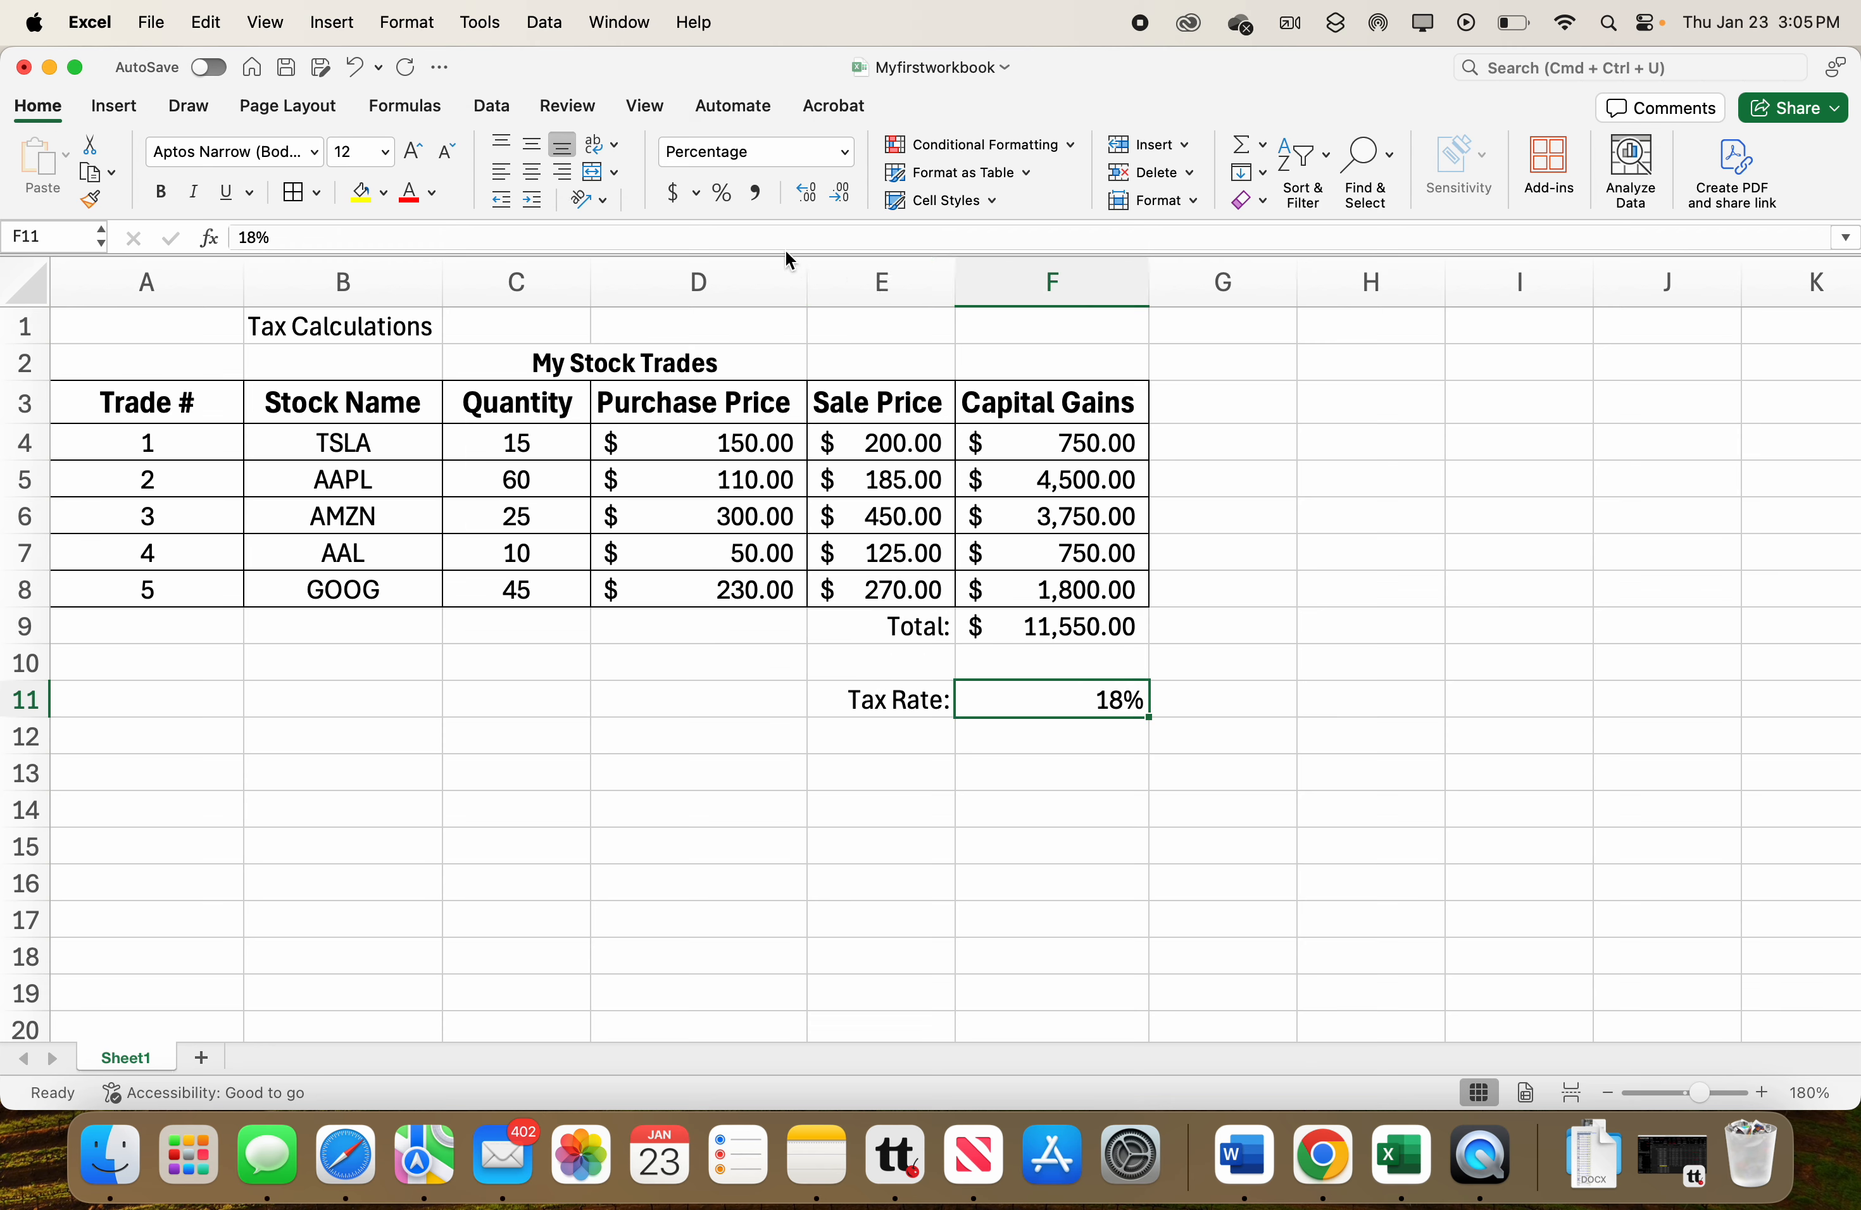
Left-align the 18% tax rate in cell F11.
{"action": "left_click", "coordinate": [503, 174]}
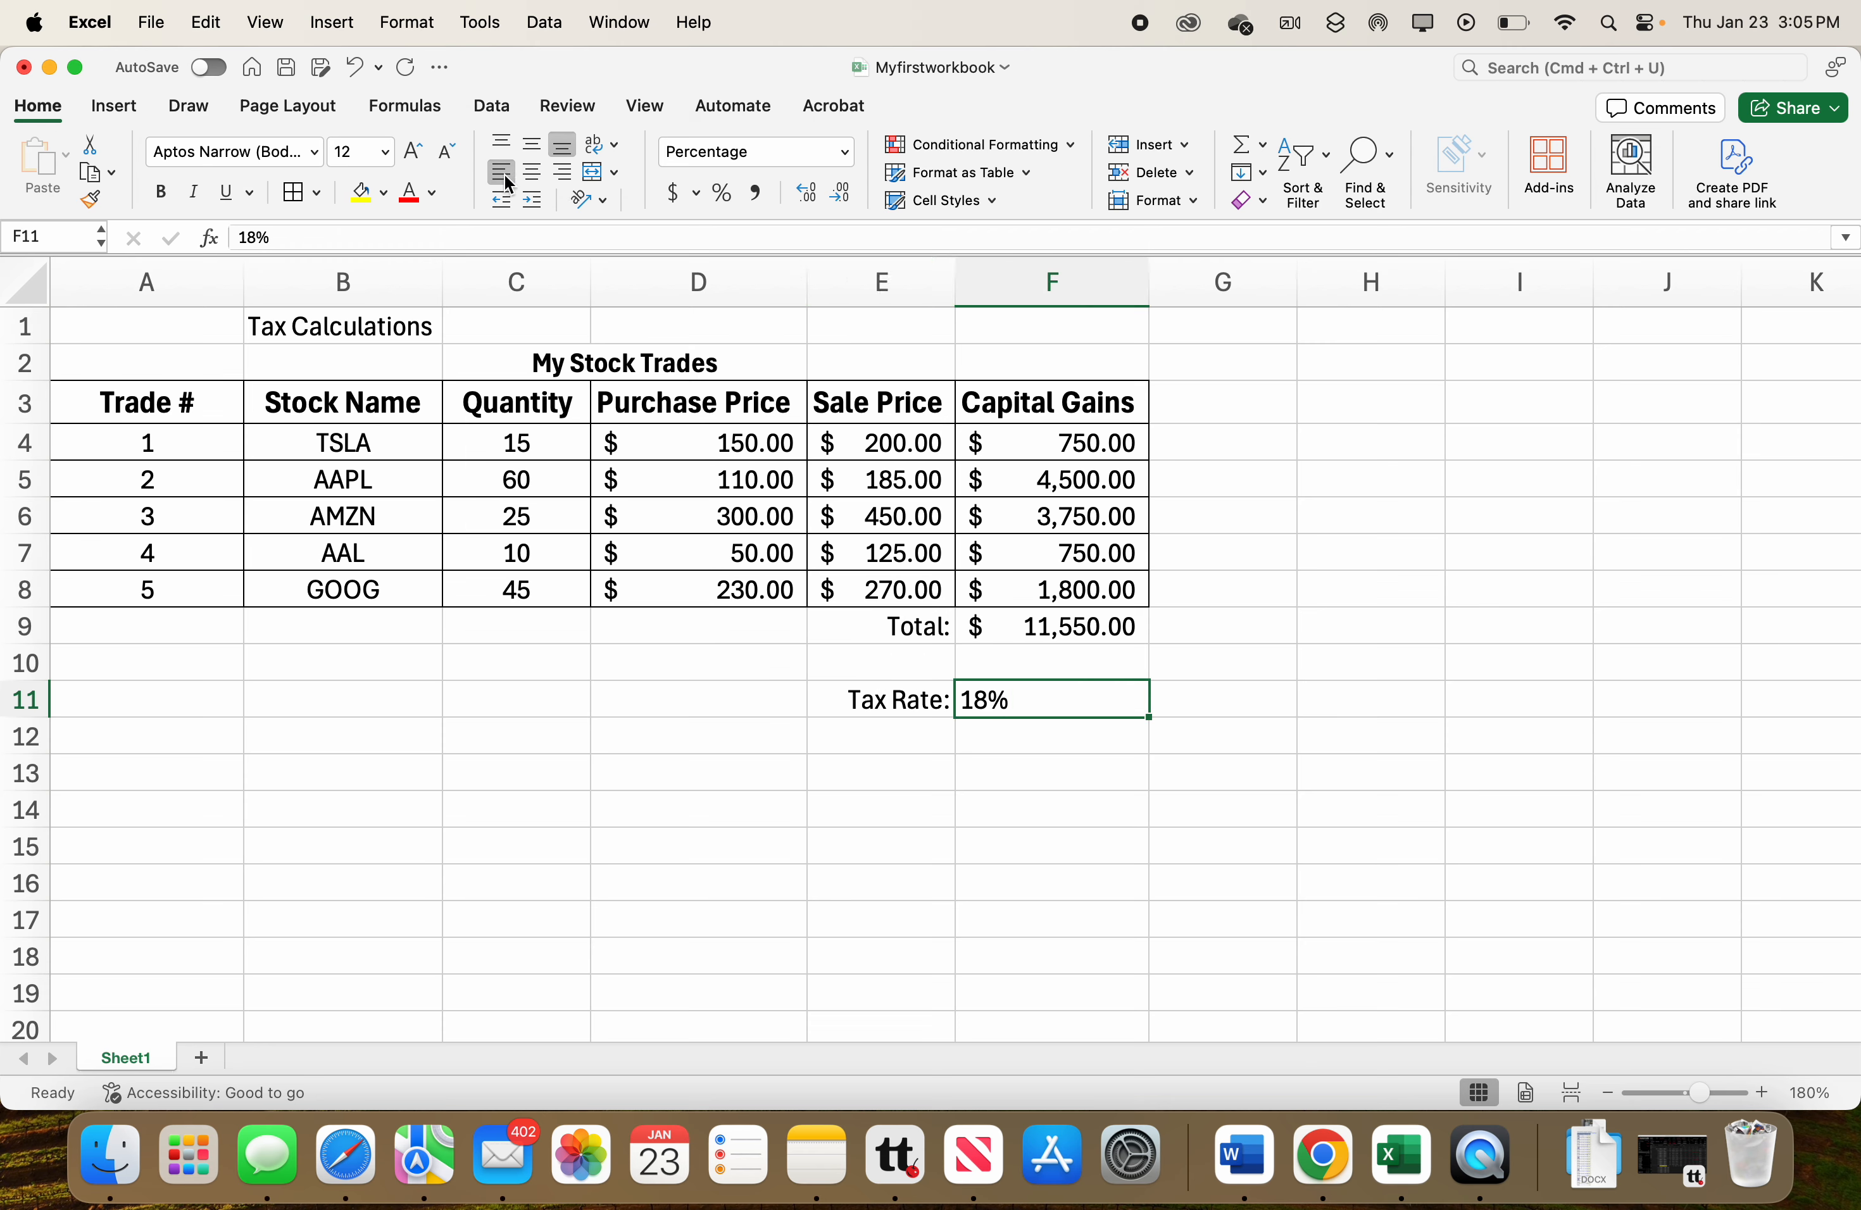
{"action": "left_click", "coordinate": [943, 703]}
{"action": "left_click", "coordinate": [1002, 705]}
{"action": "left_click", "coordinate": [932, 706]}
{"action": "left_click", "coordinate": [980, 698]}
Enter the label Tax Owed: in cell E12.
{"action": "left_click", "coordinate": [907, 741]}
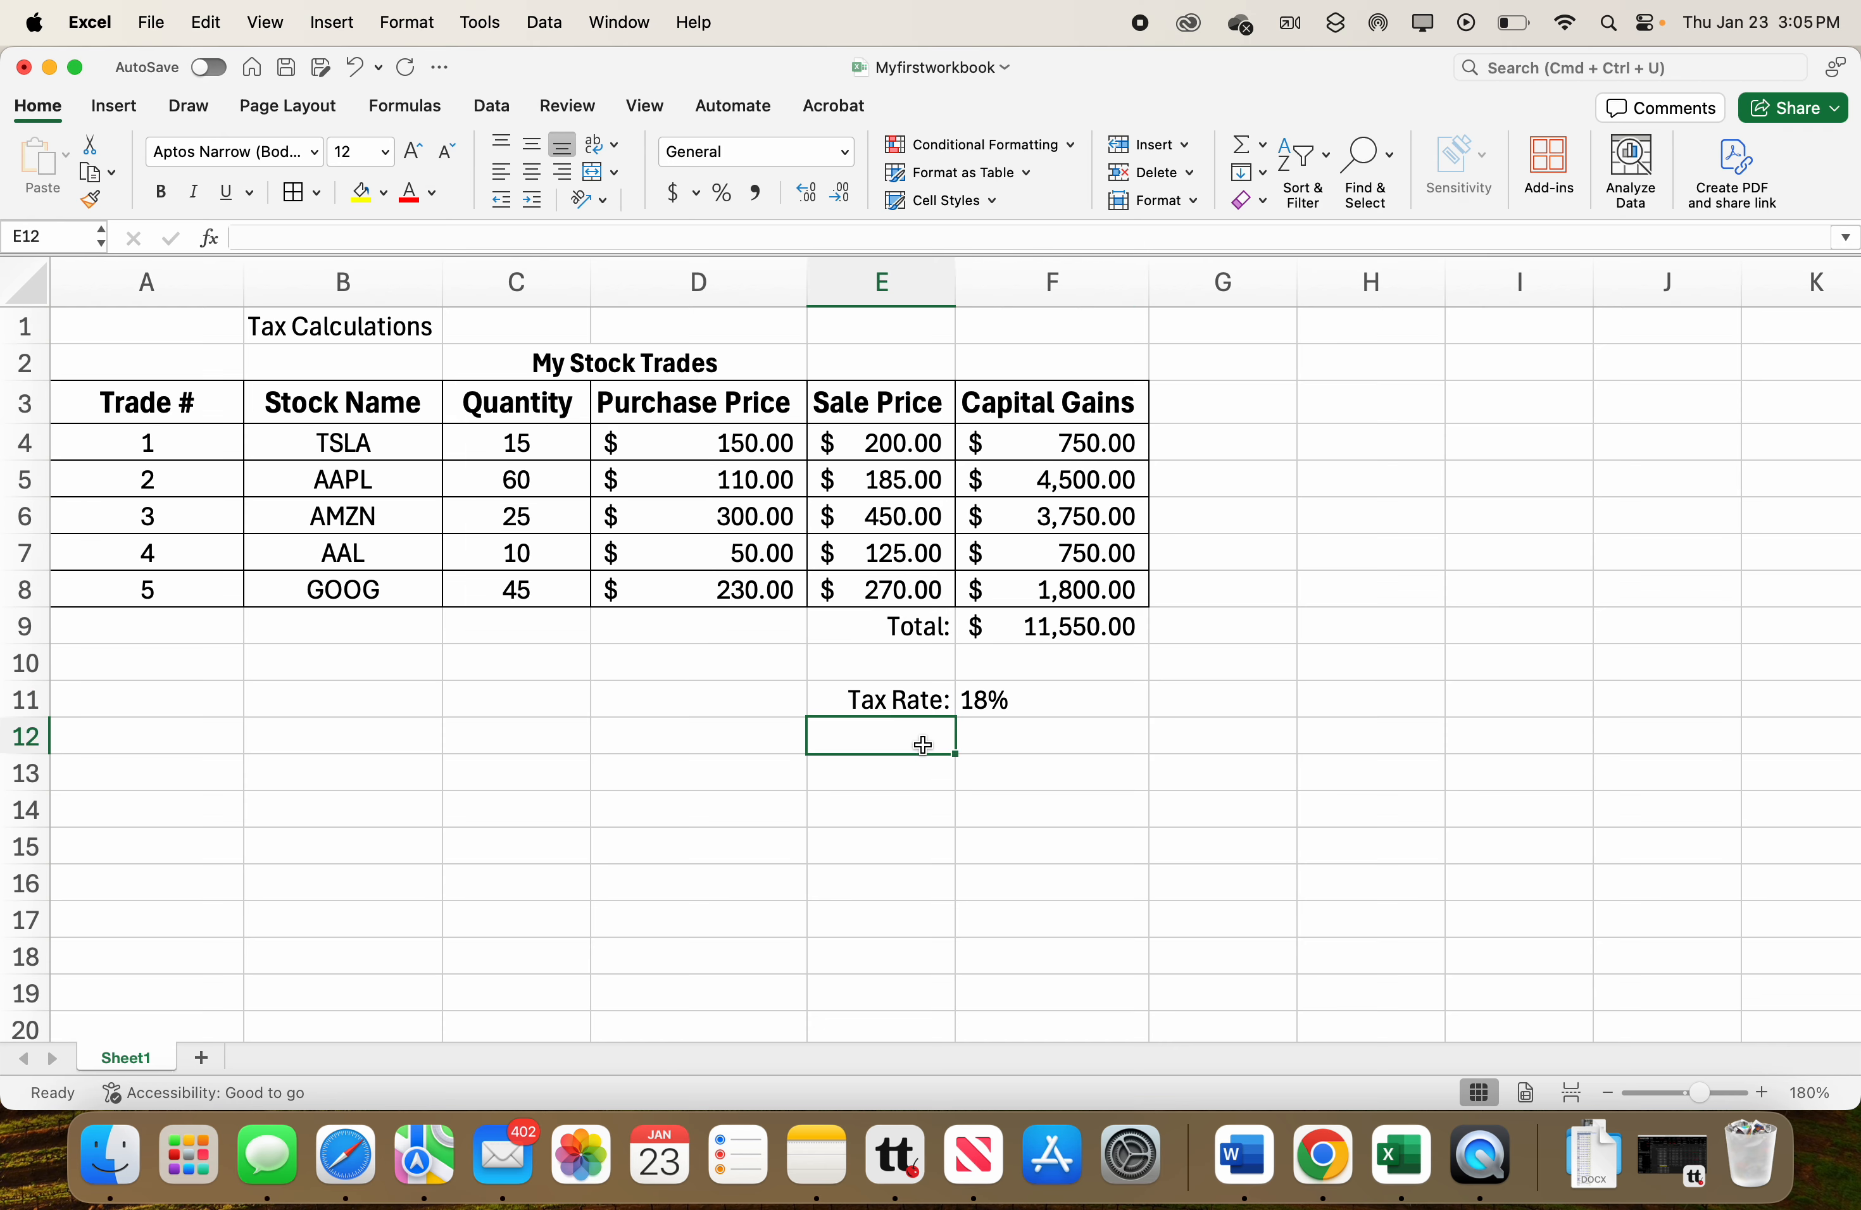
{"action": "type", "text": "Tax Owed"}
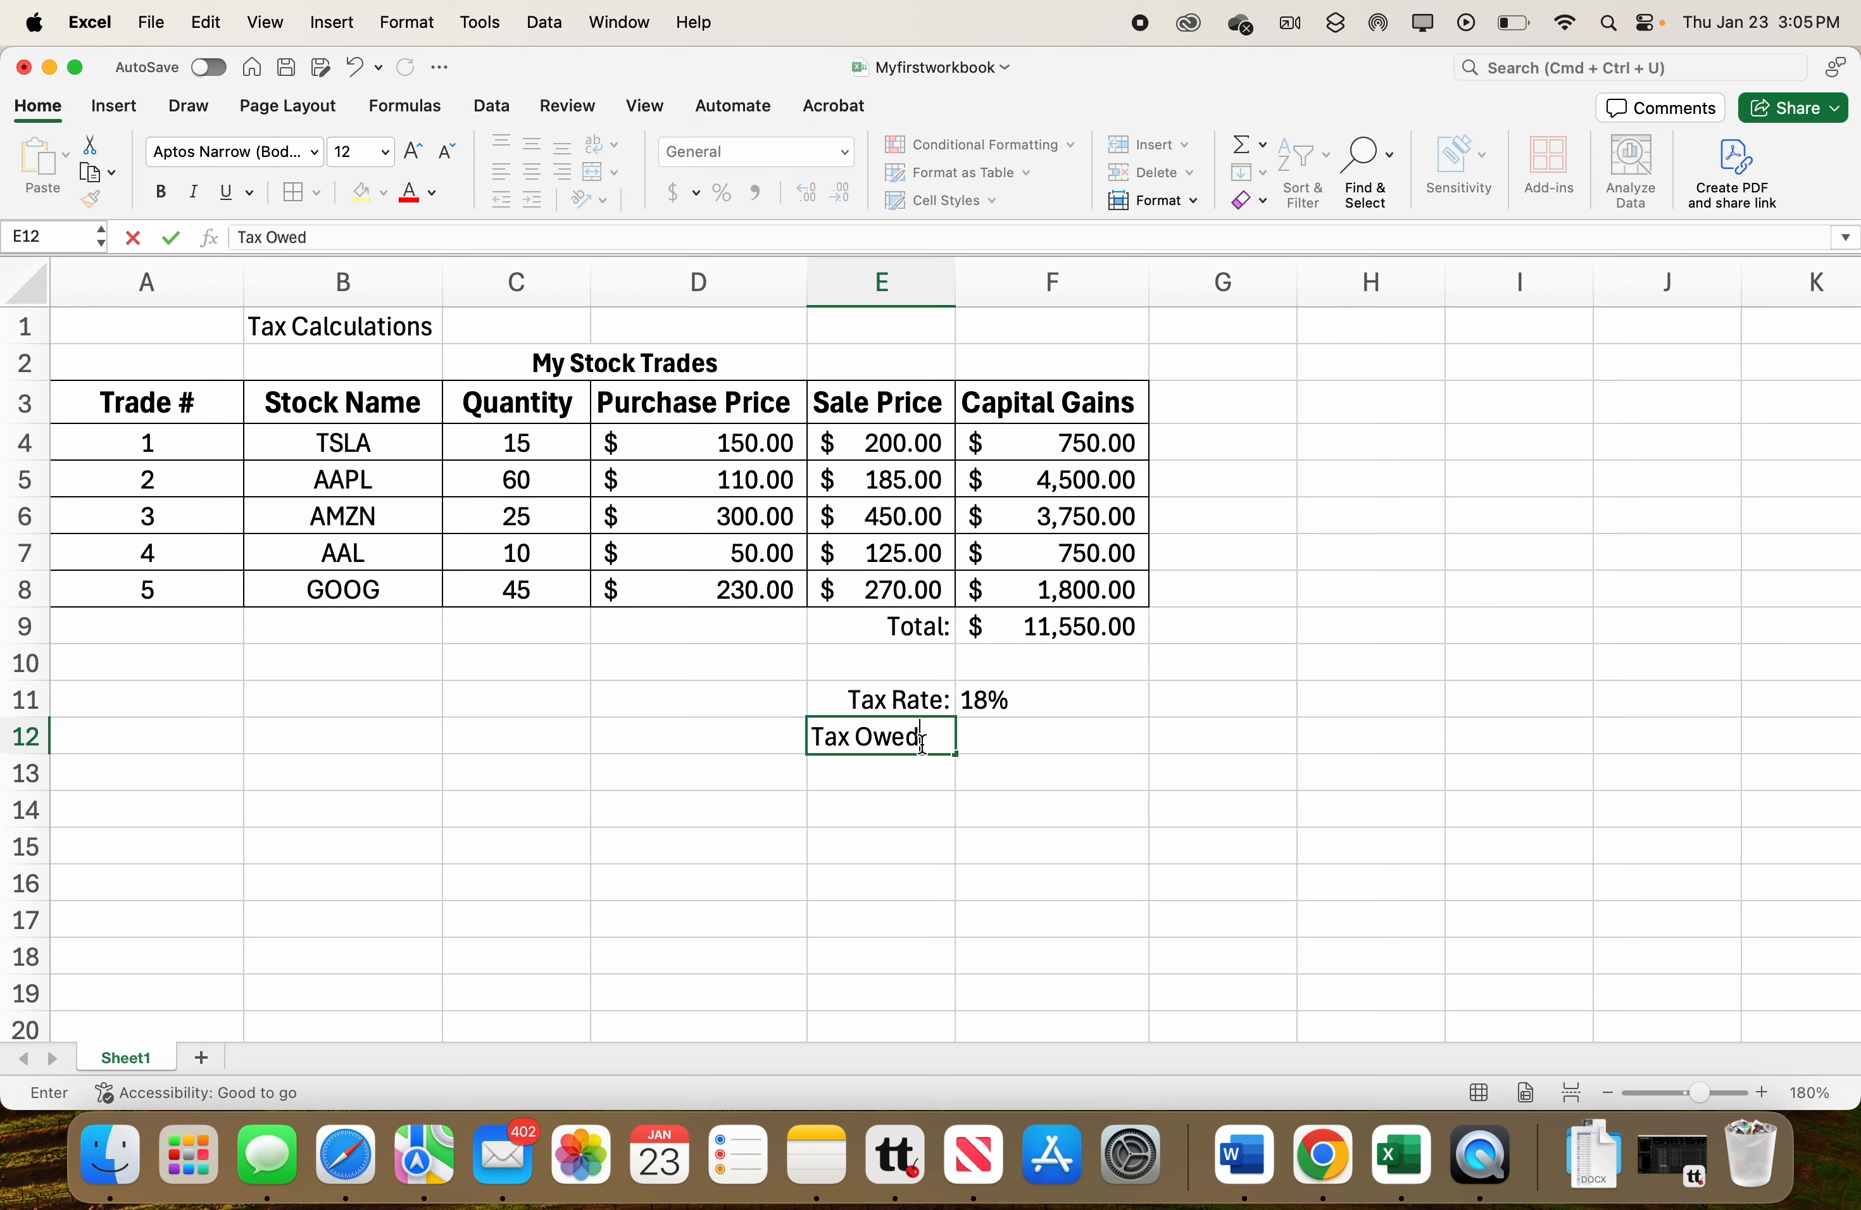
{"action": "type", "text": ":"}
{"action": "left_click", "coordinate": [1002, 739]}
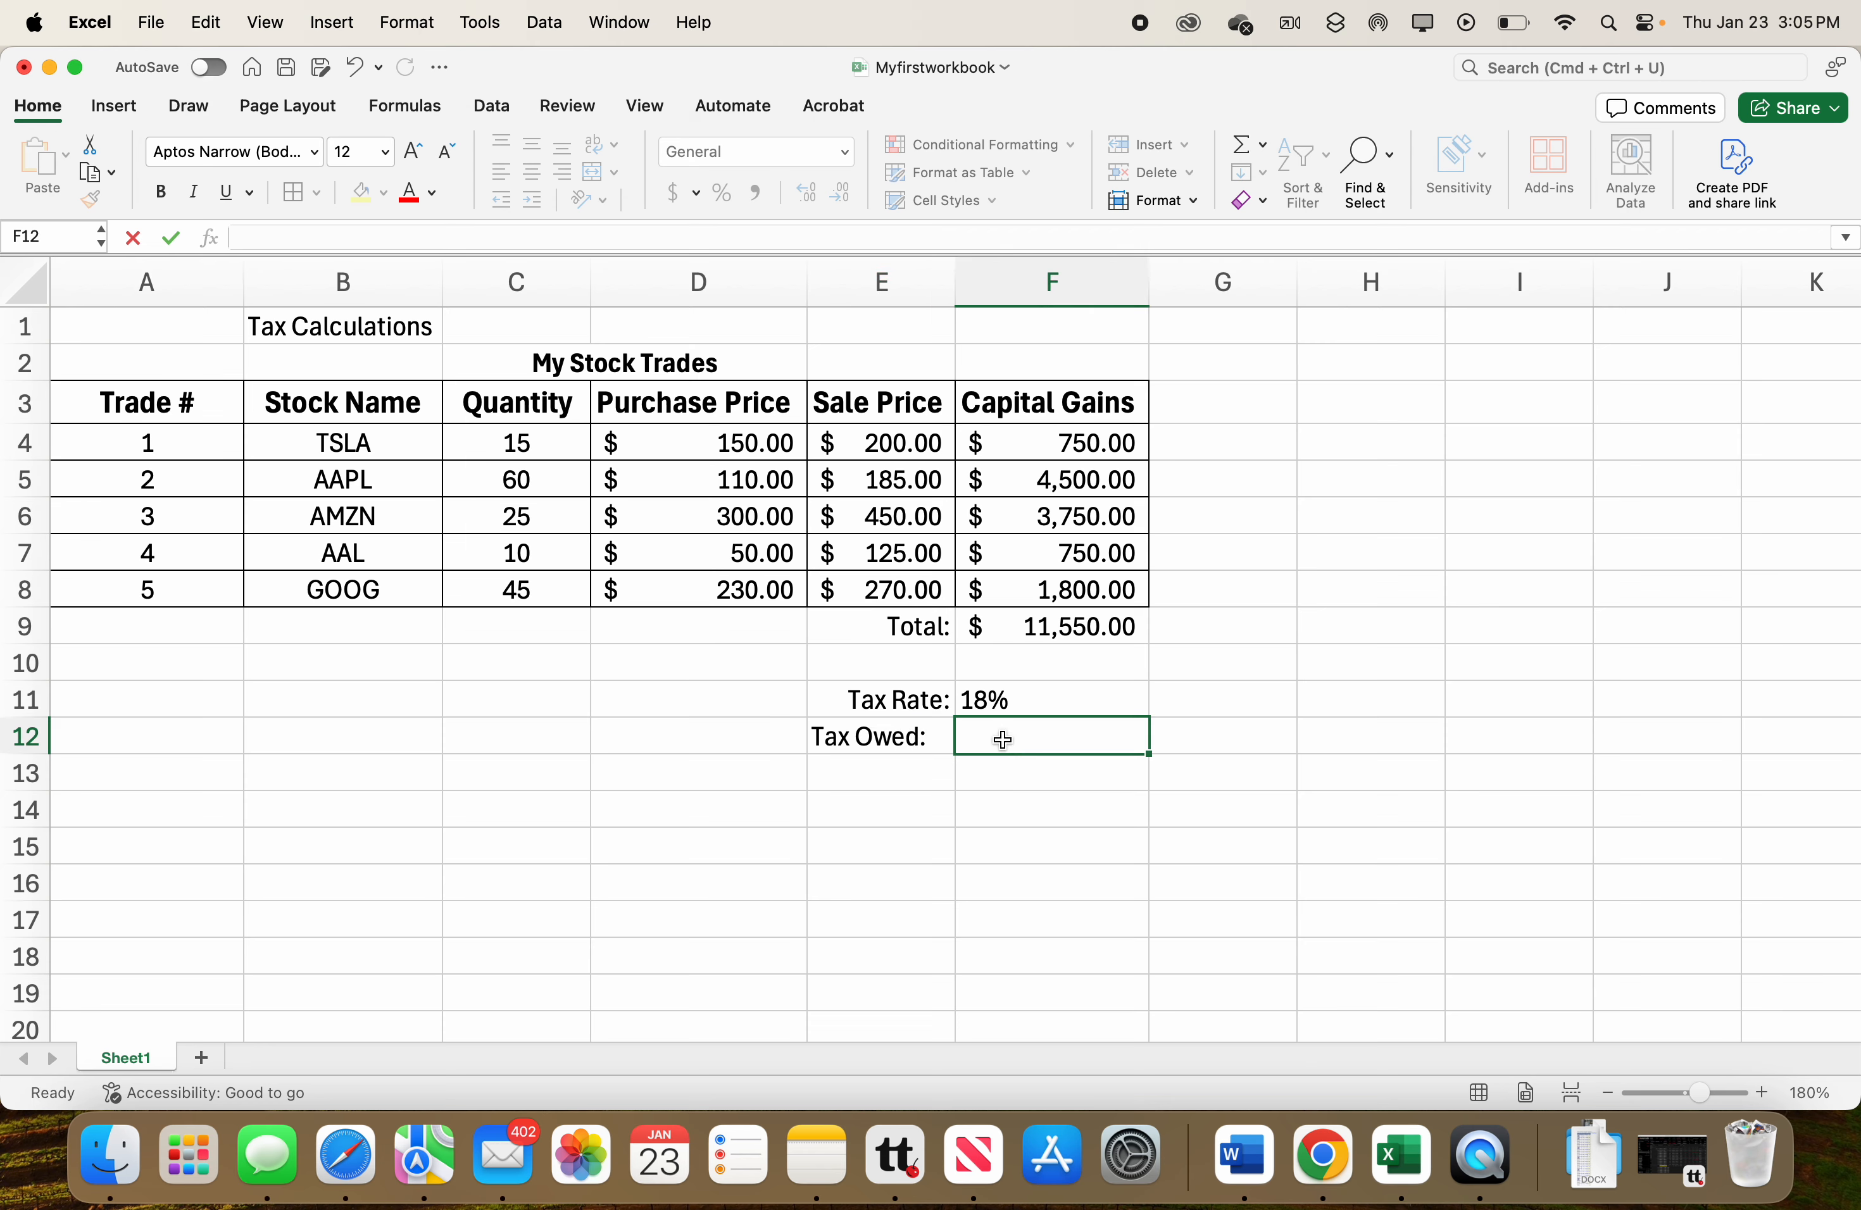
Enter the formula =F11*F9 in F12 to calculate tax owed from the tax rate and total gains.
{"action": "type", "text": "="}
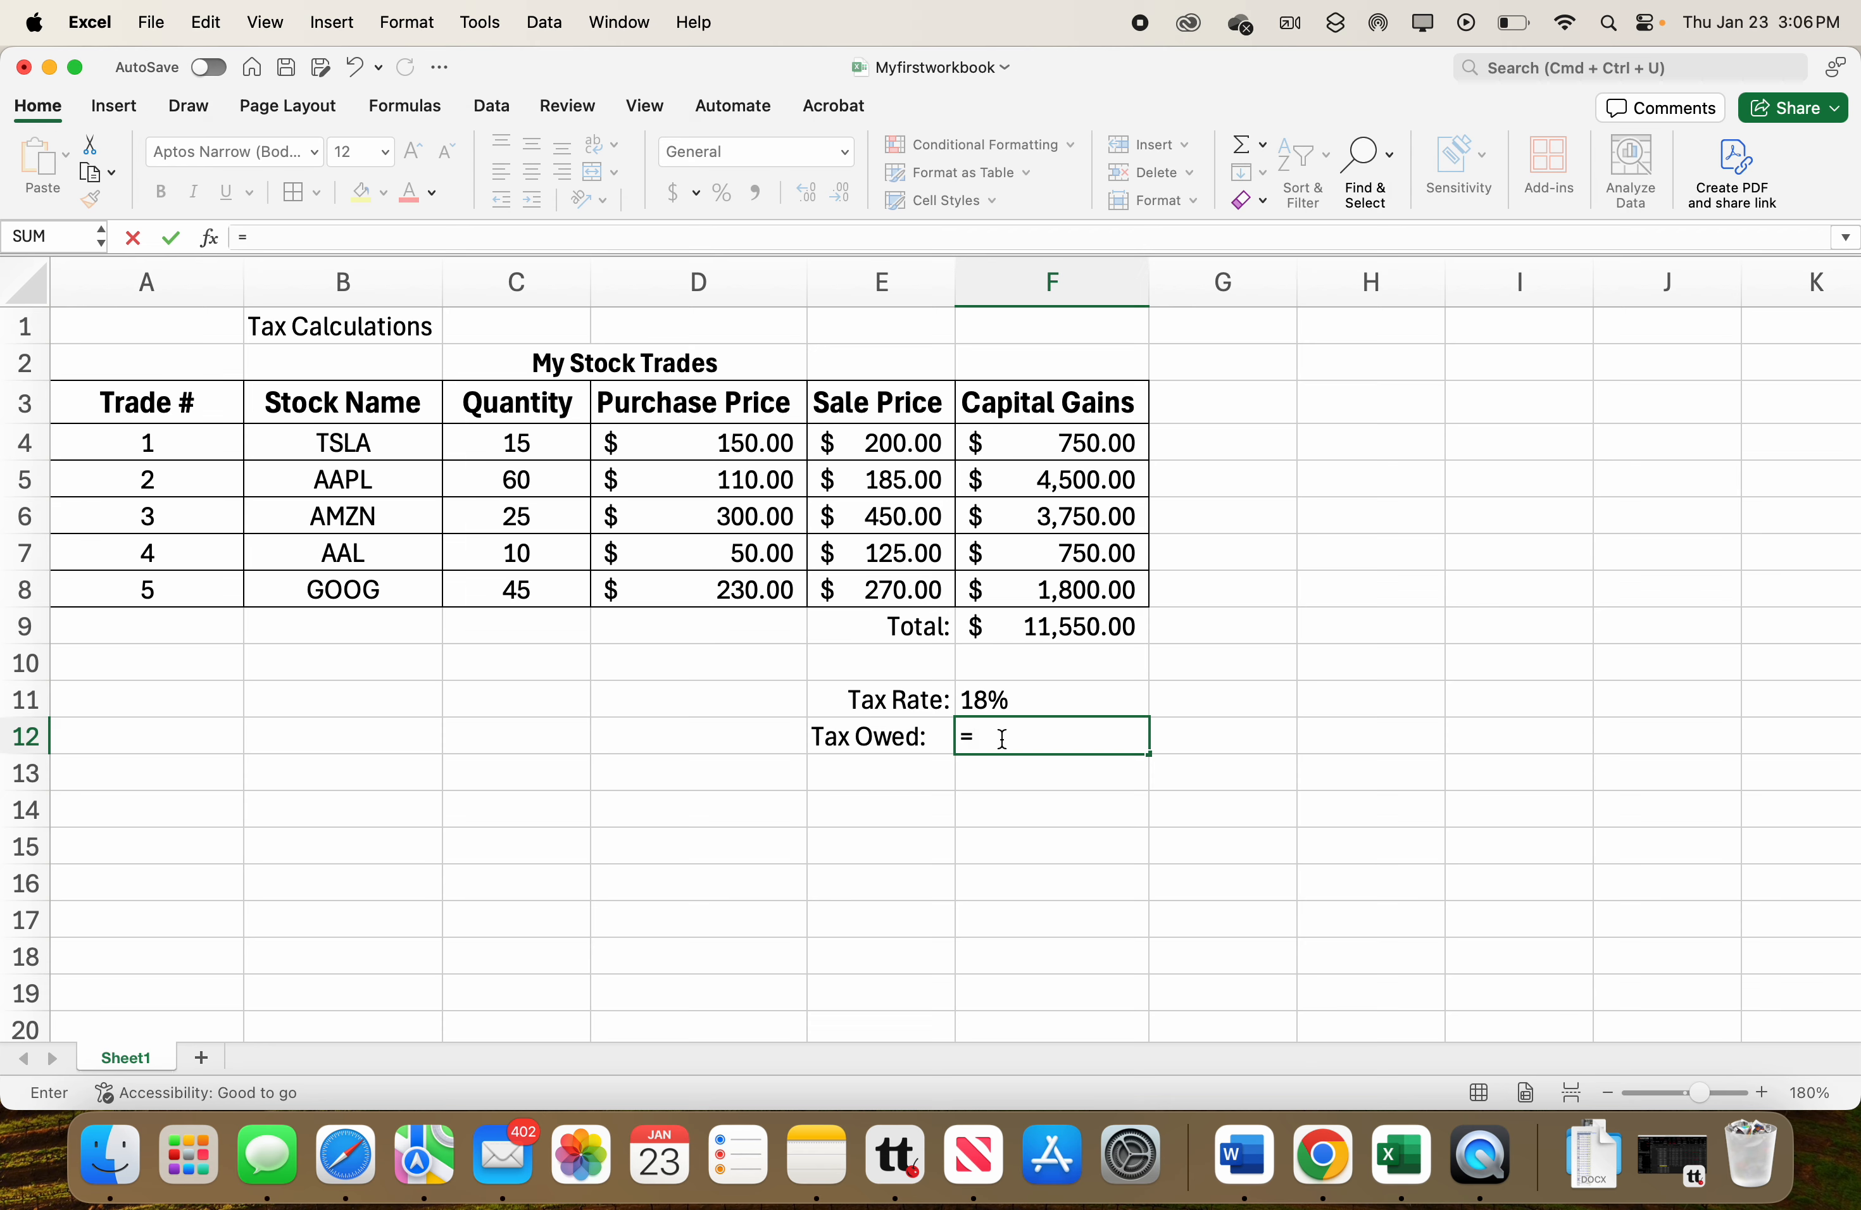
{"action": "left_click", "coordinate": [992, 700]}
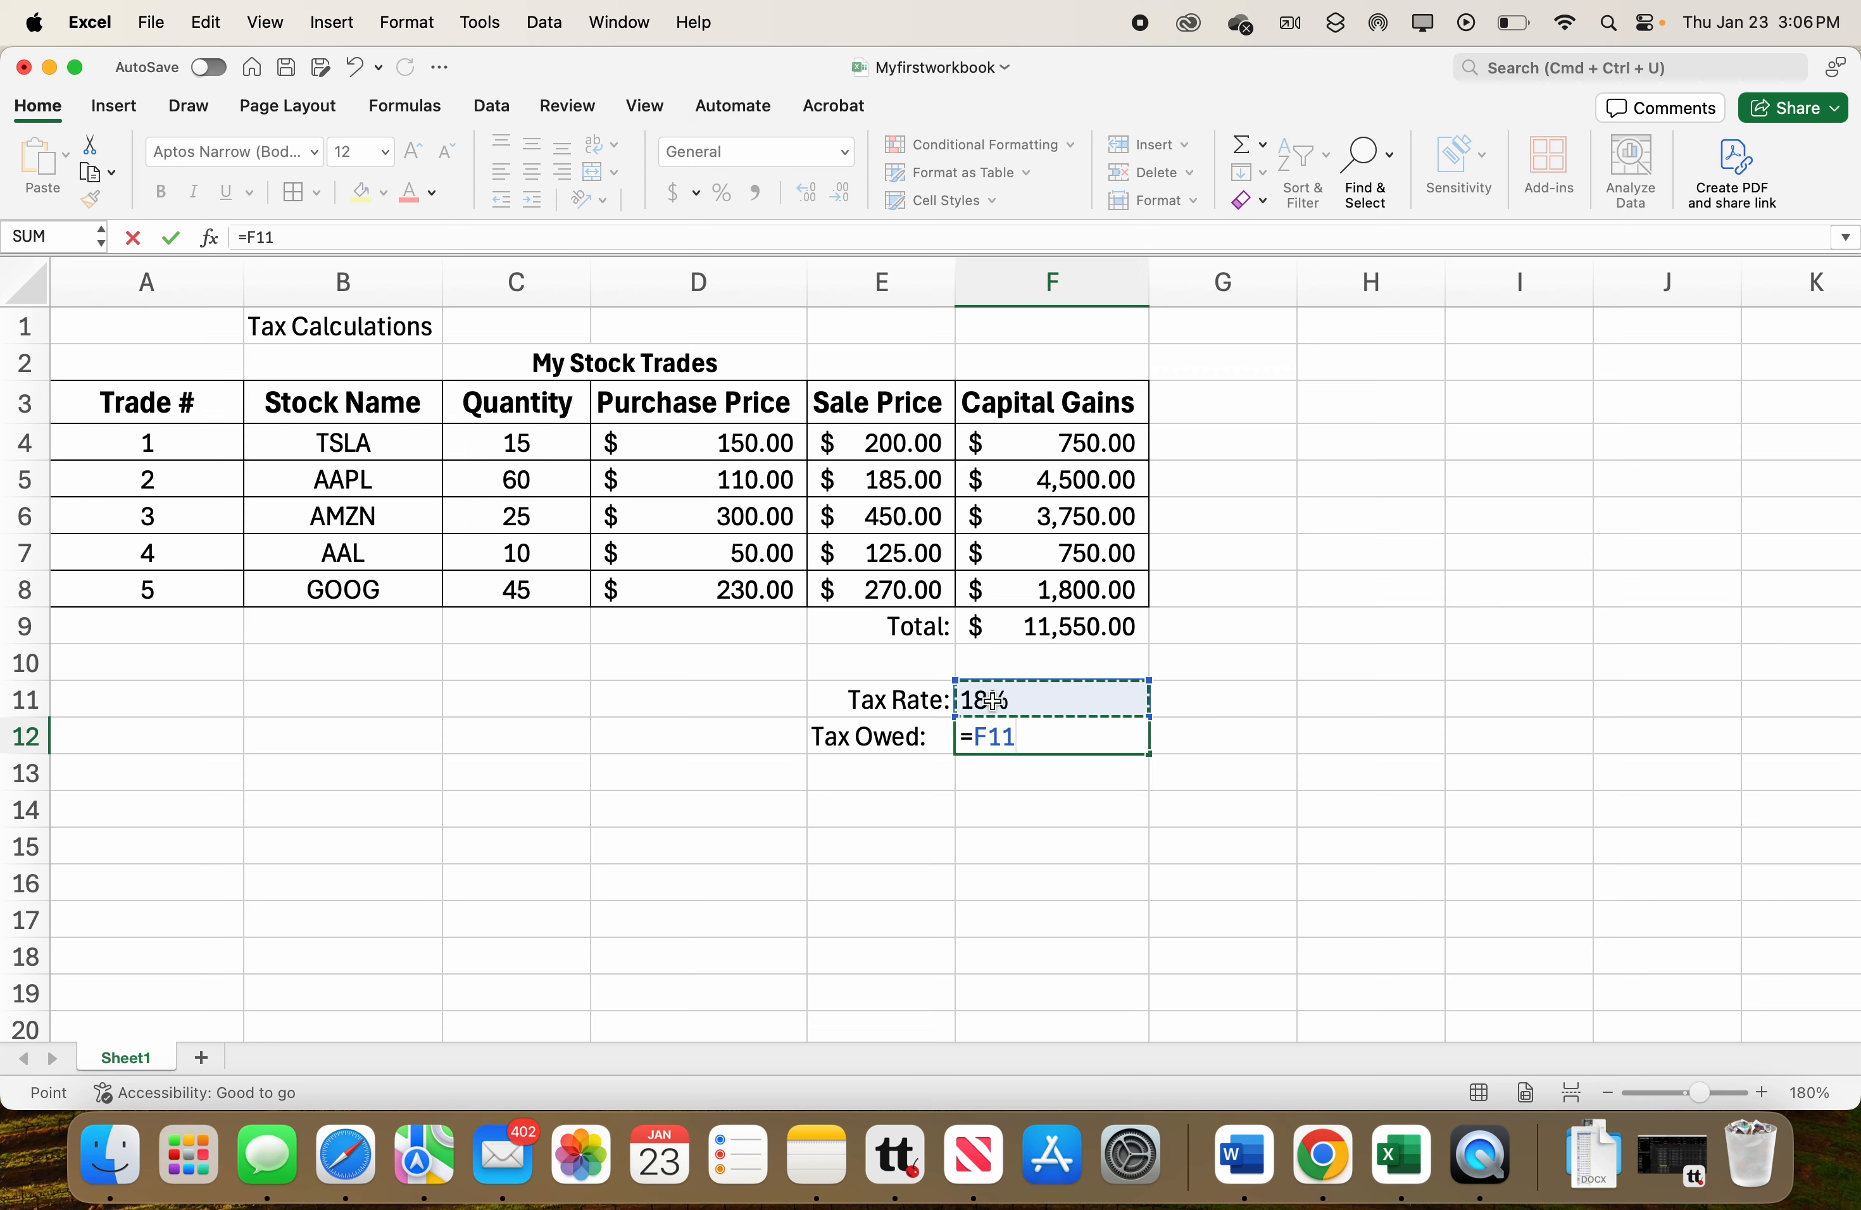
{"action": "type", "text": "*"}
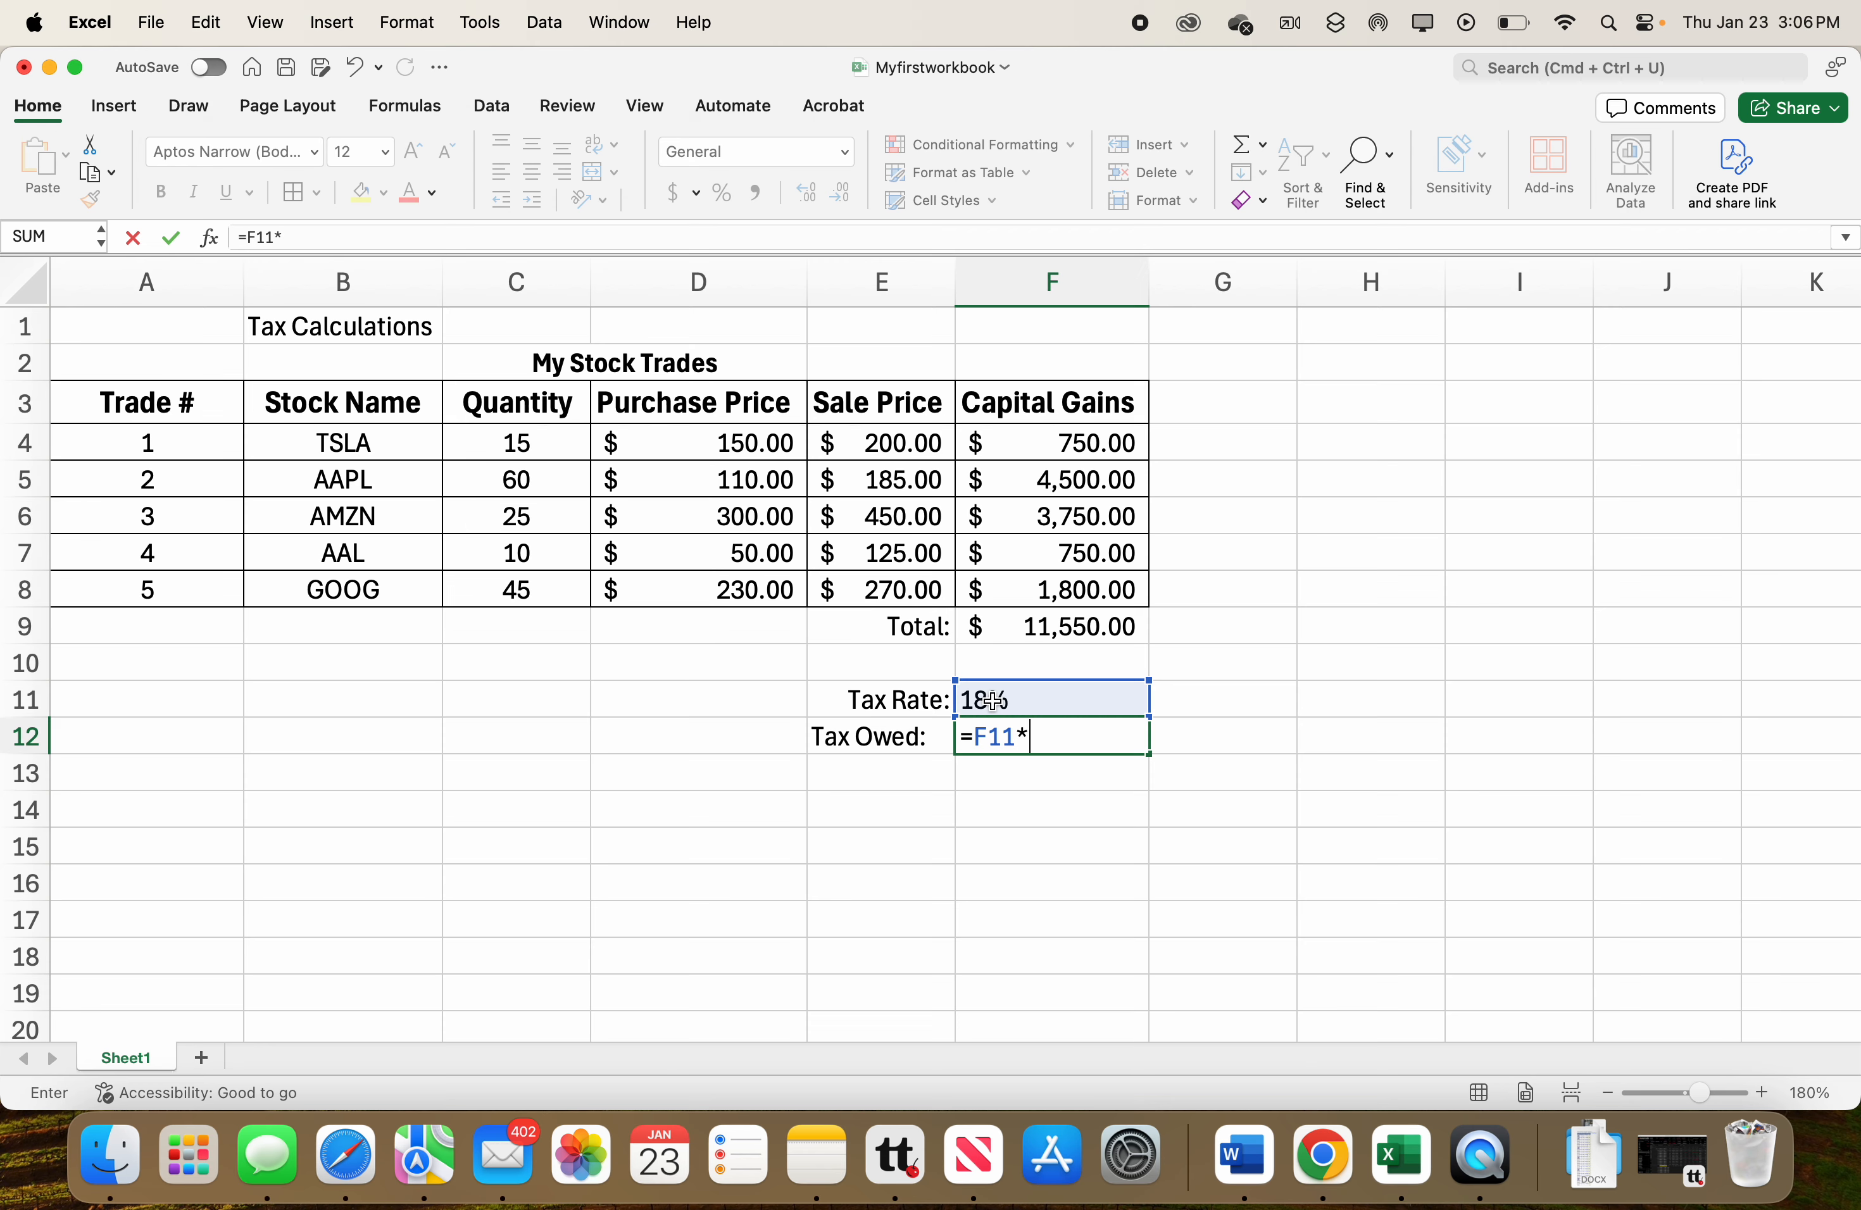
{"action": "left_click", "coordinate": [1094, 631]}
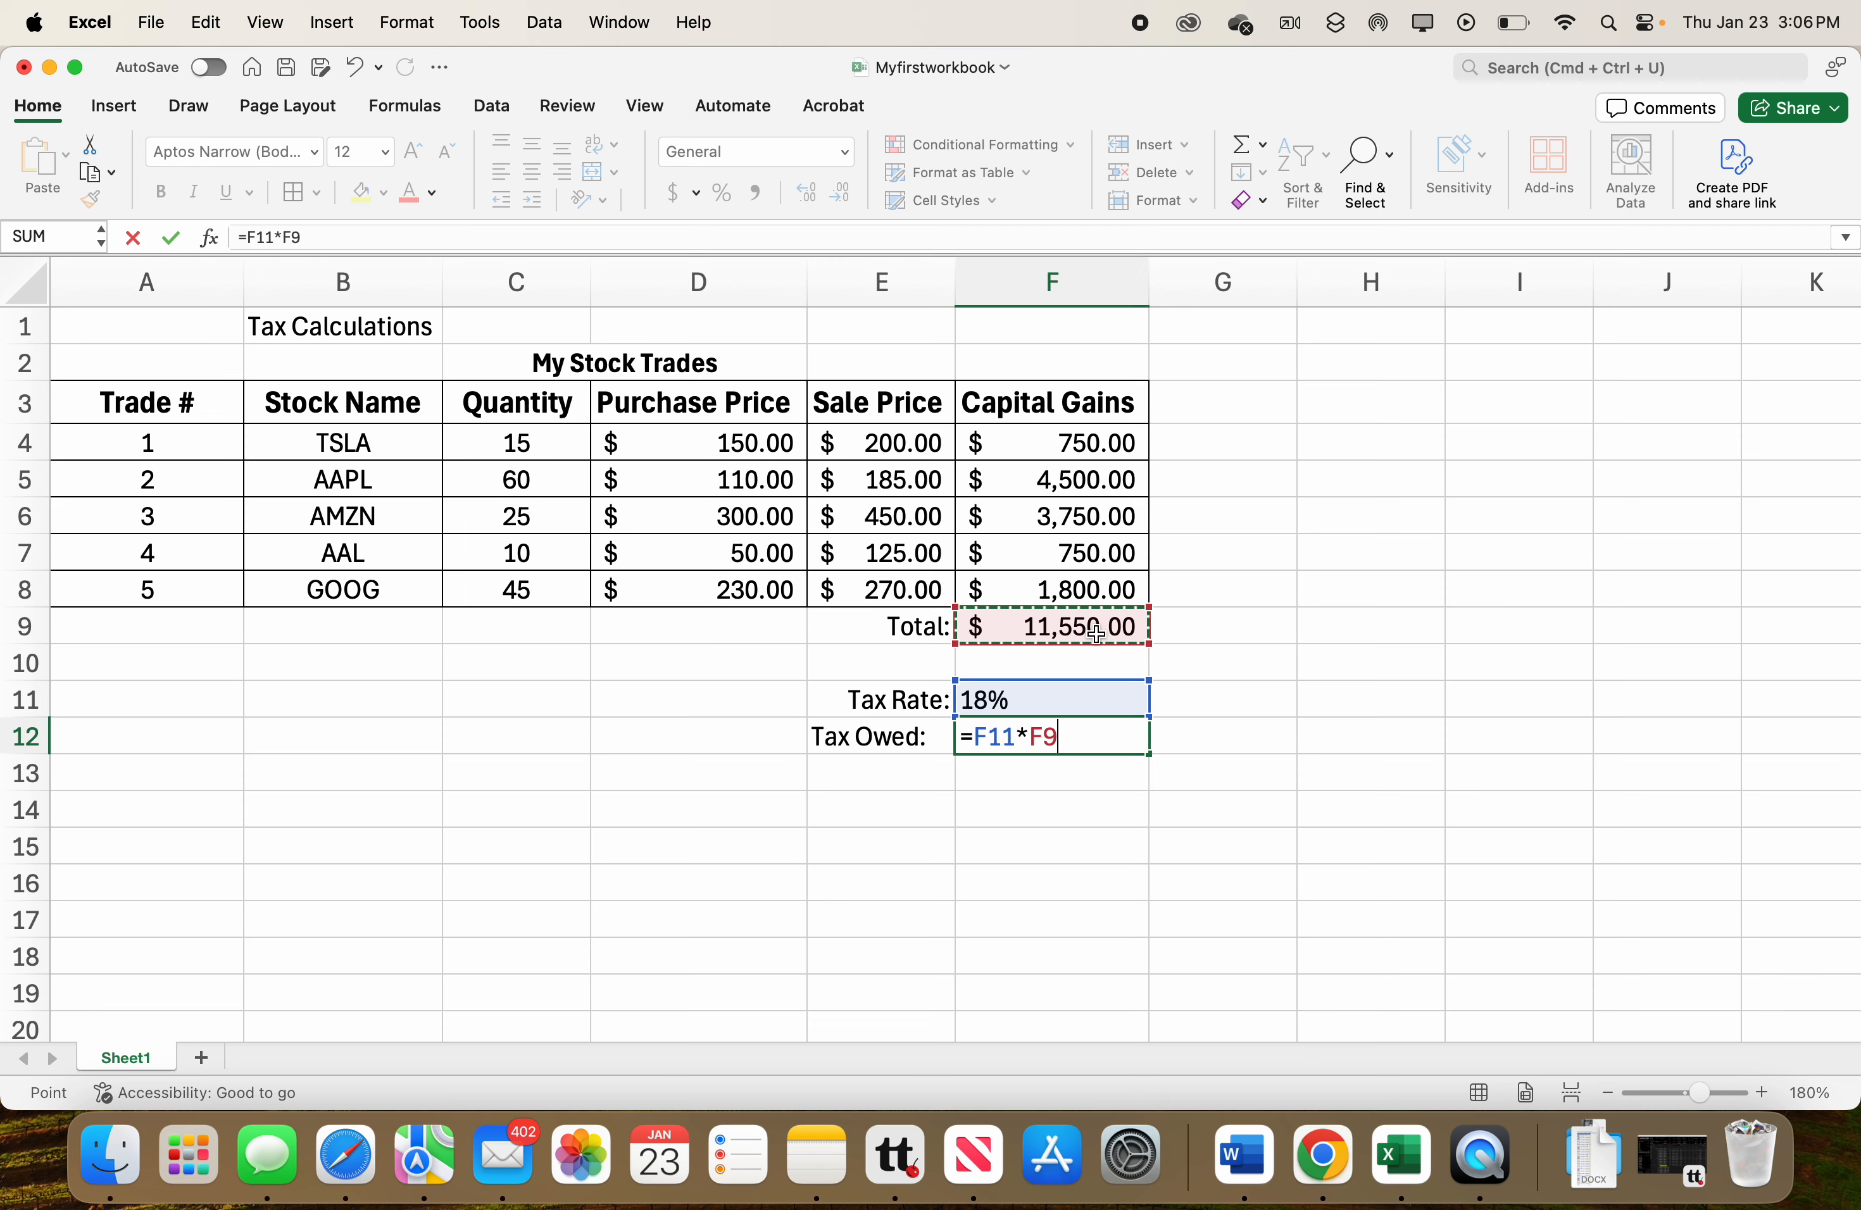
{"action": "key", "text": "Return"}
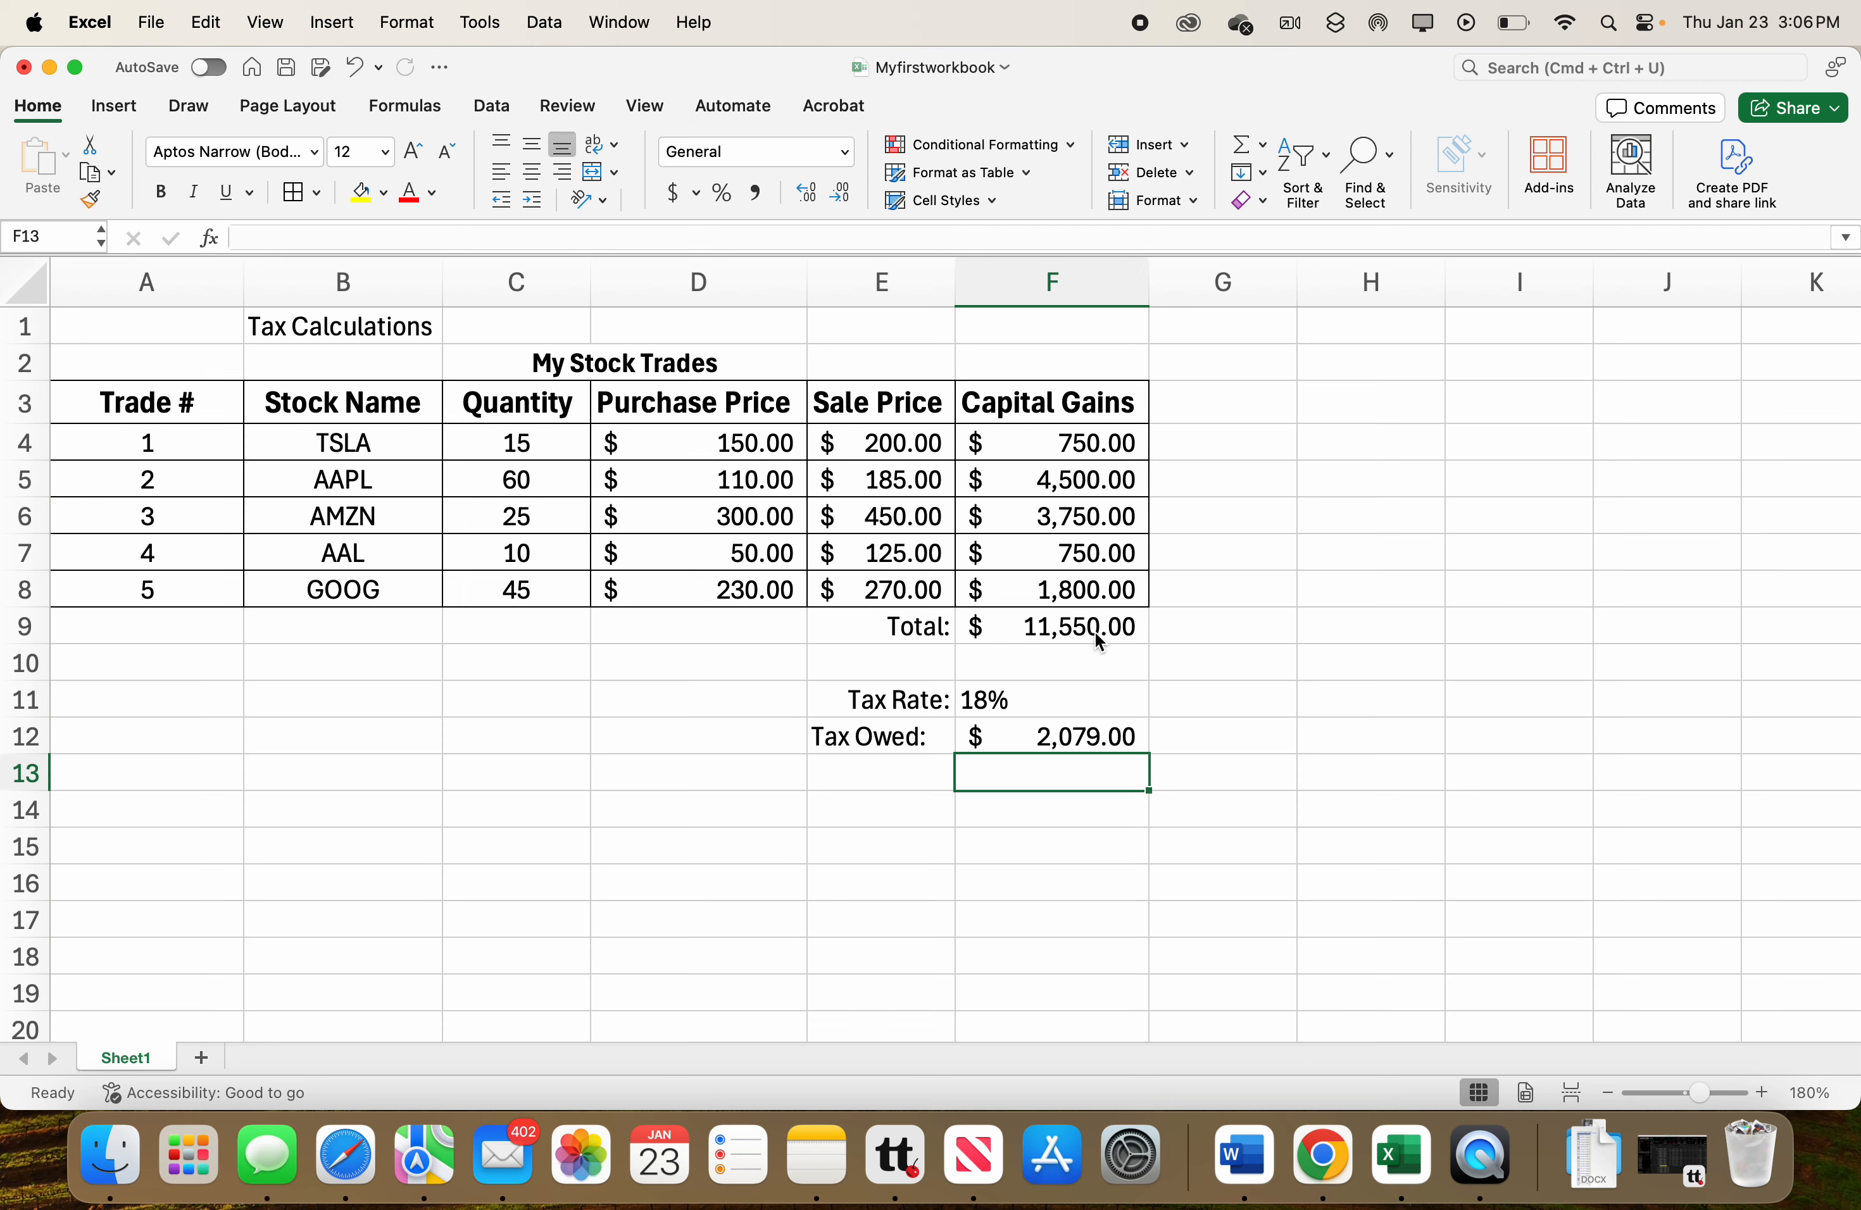
Change the TSLA sale price in E4 to 210.
{"action": "double_click", "coordinate": [891, 450]}
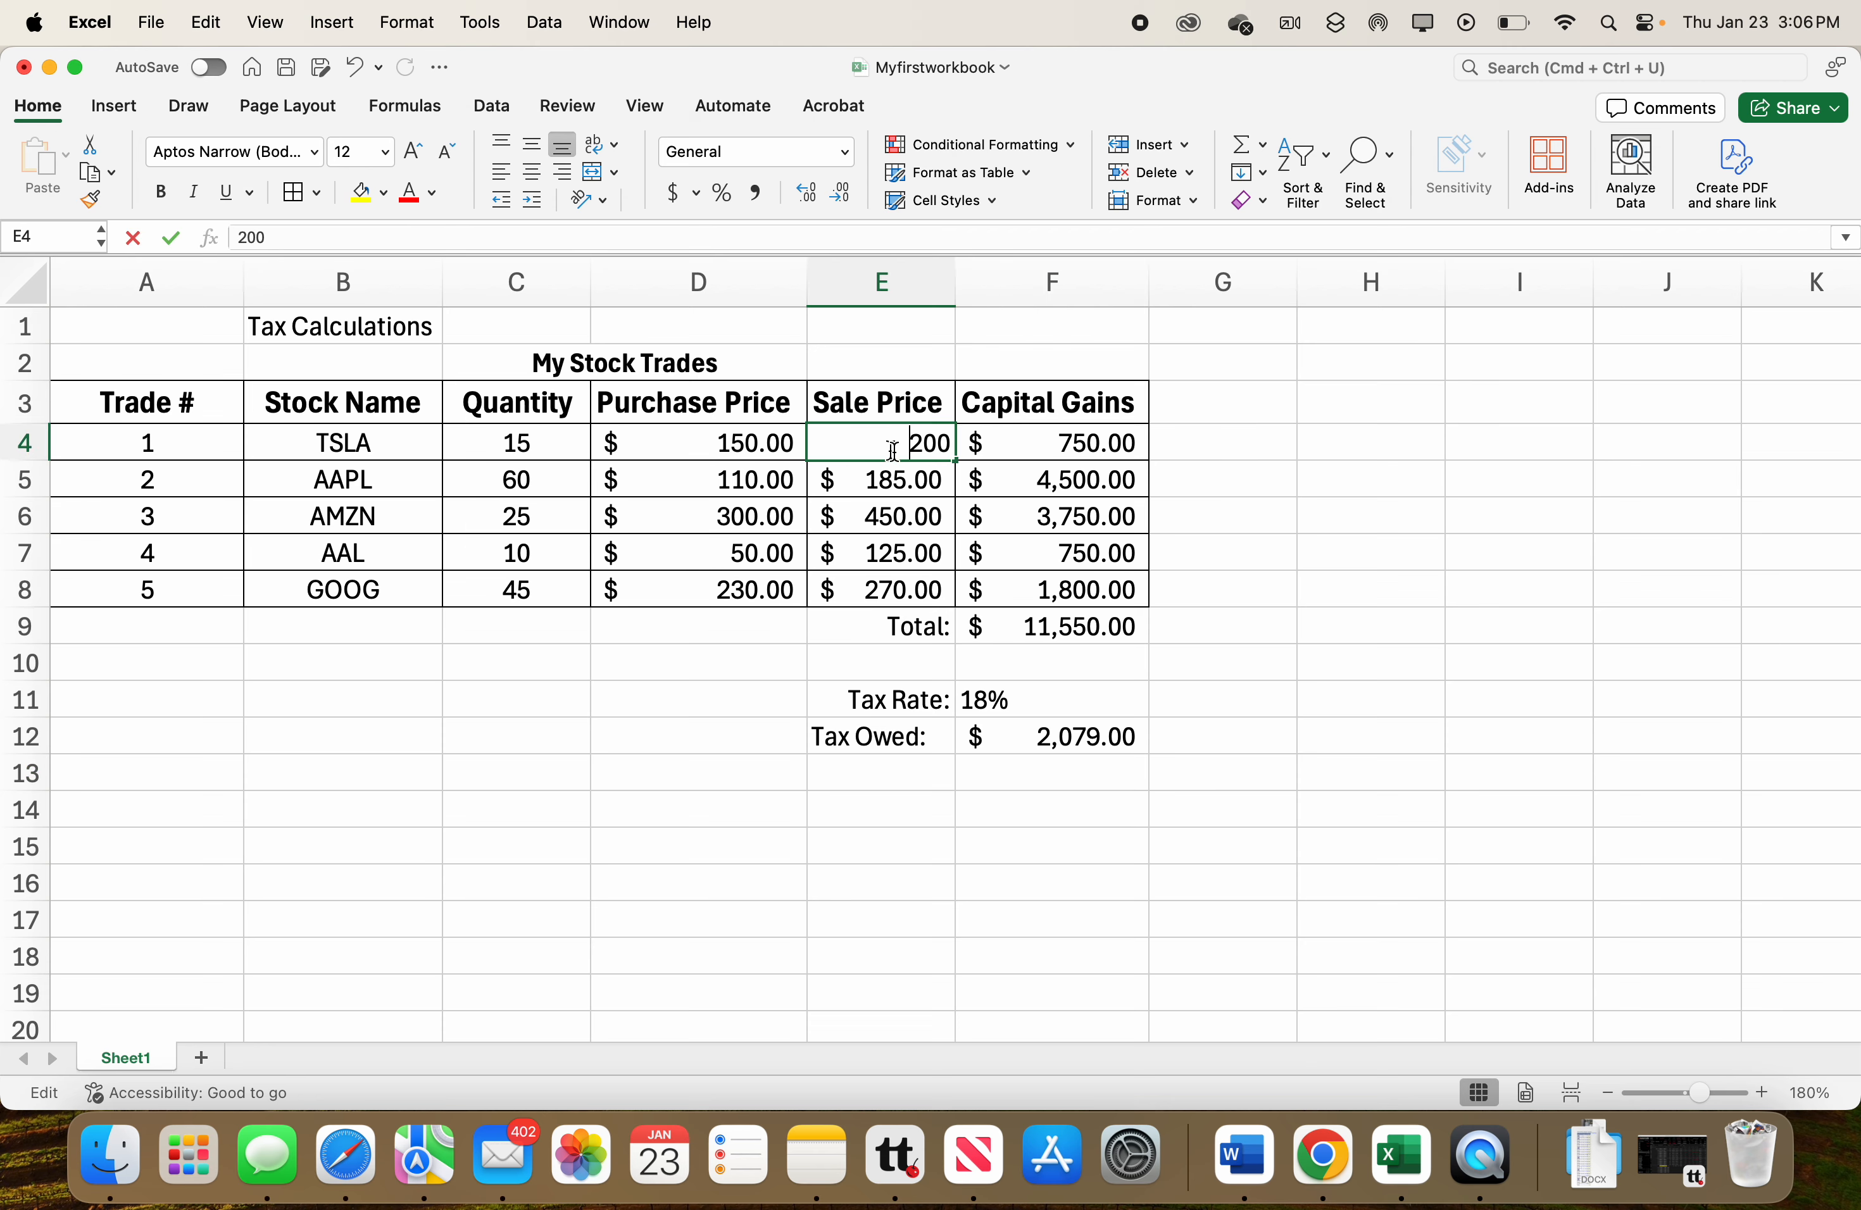
{"action": "key", "text": "BackSpace"}
{"action": "key", "text": "BackSpace"}
{"action": "type", "text": "10"}
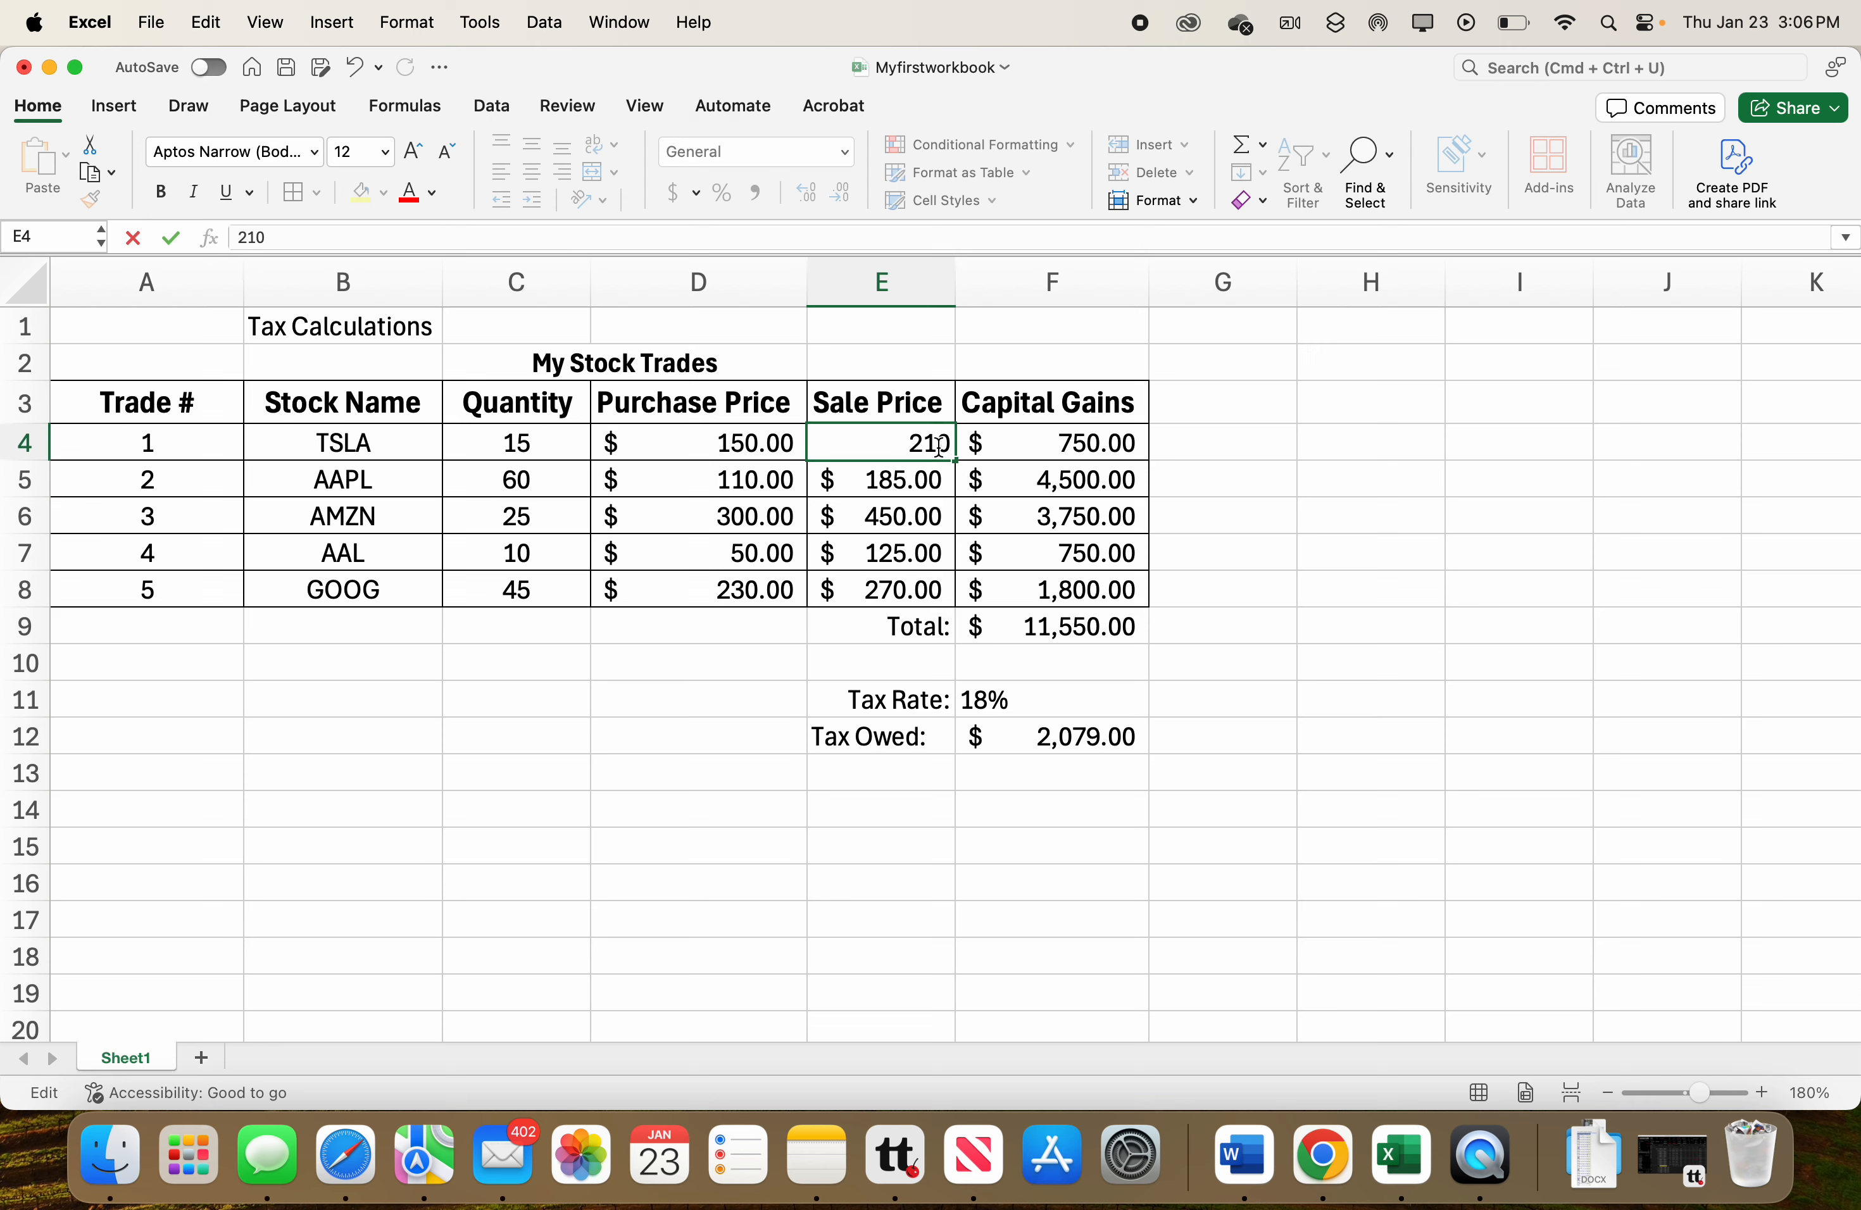
{"action": "key", "text": "Return"}
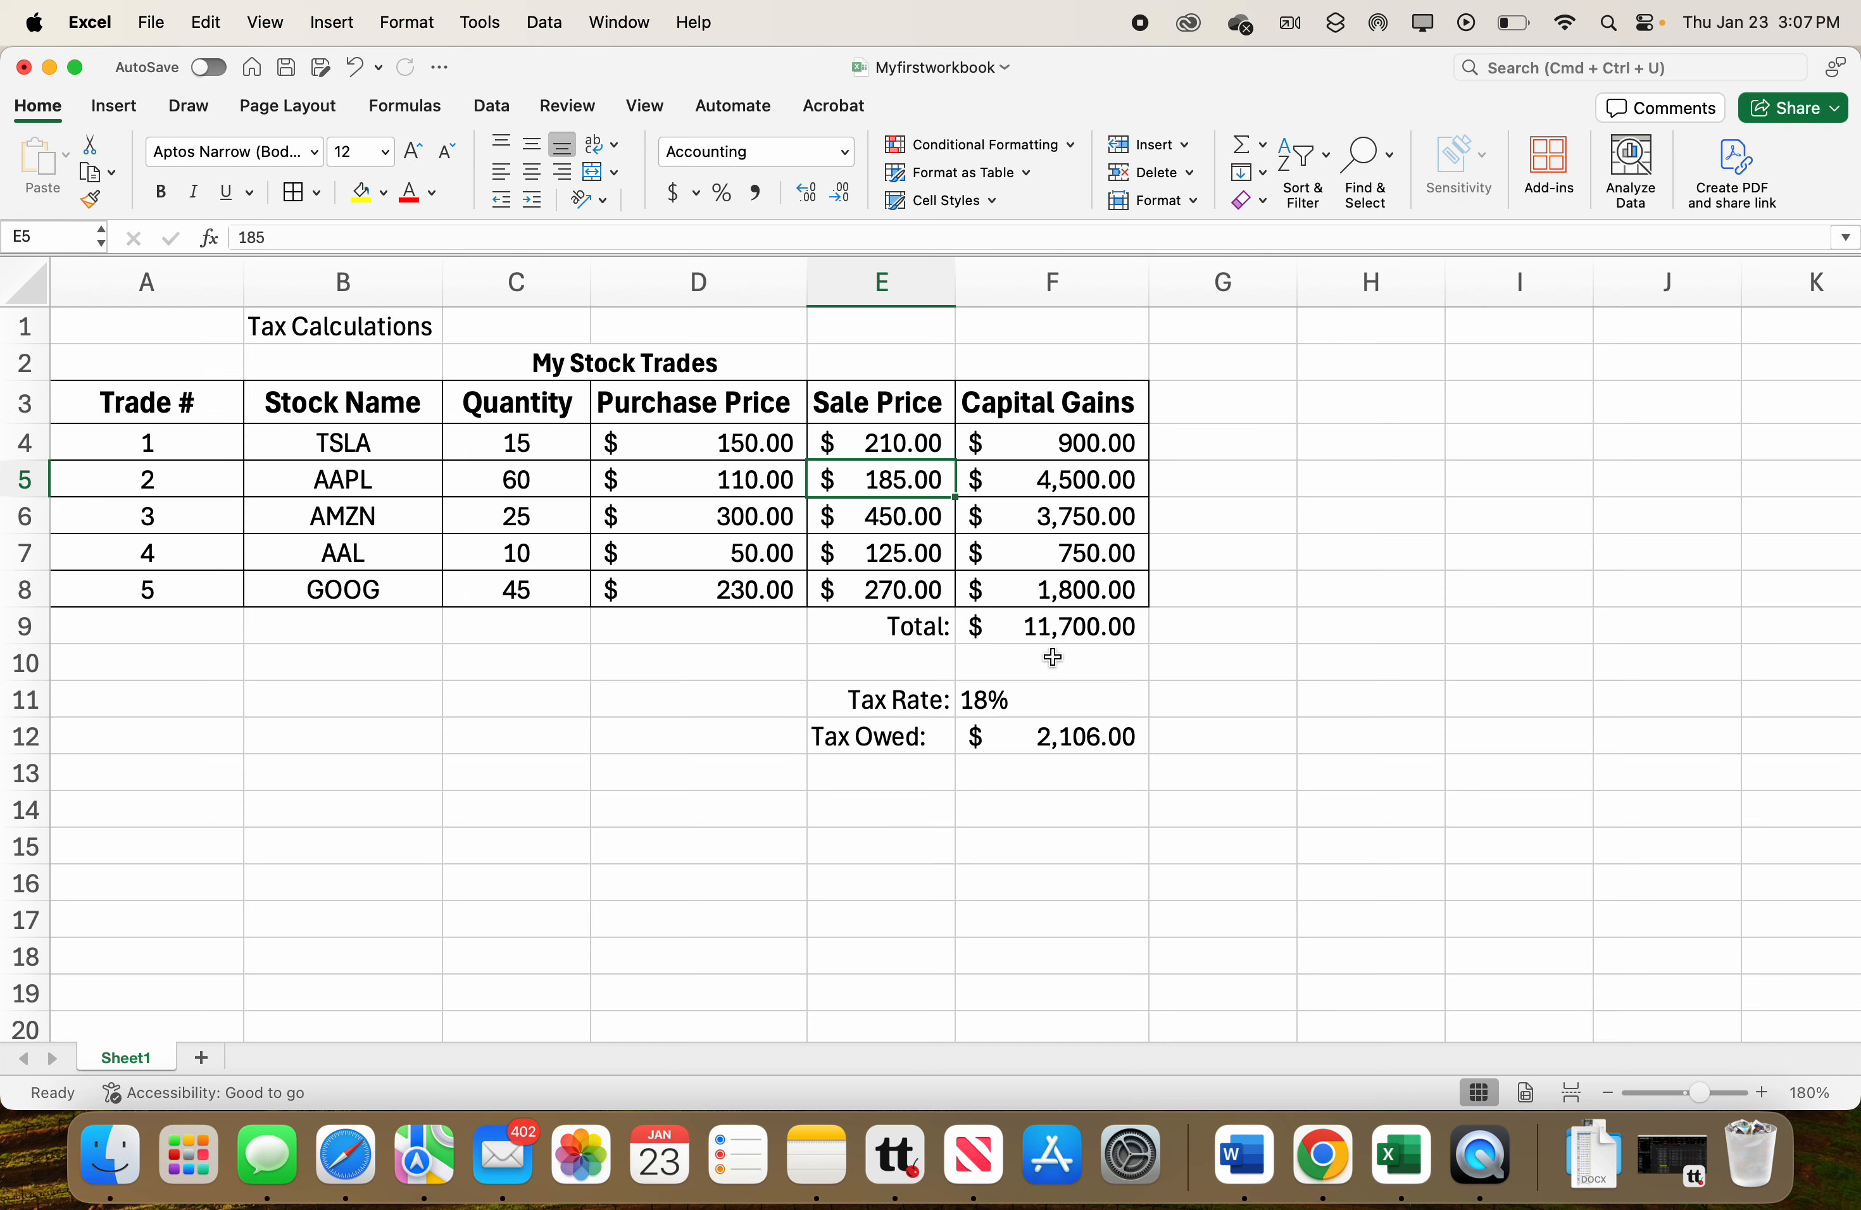
Make a copy of Sheet1 placed at the end of the workbook.
{"action": "double_click", "coordinate": [998, 700]}
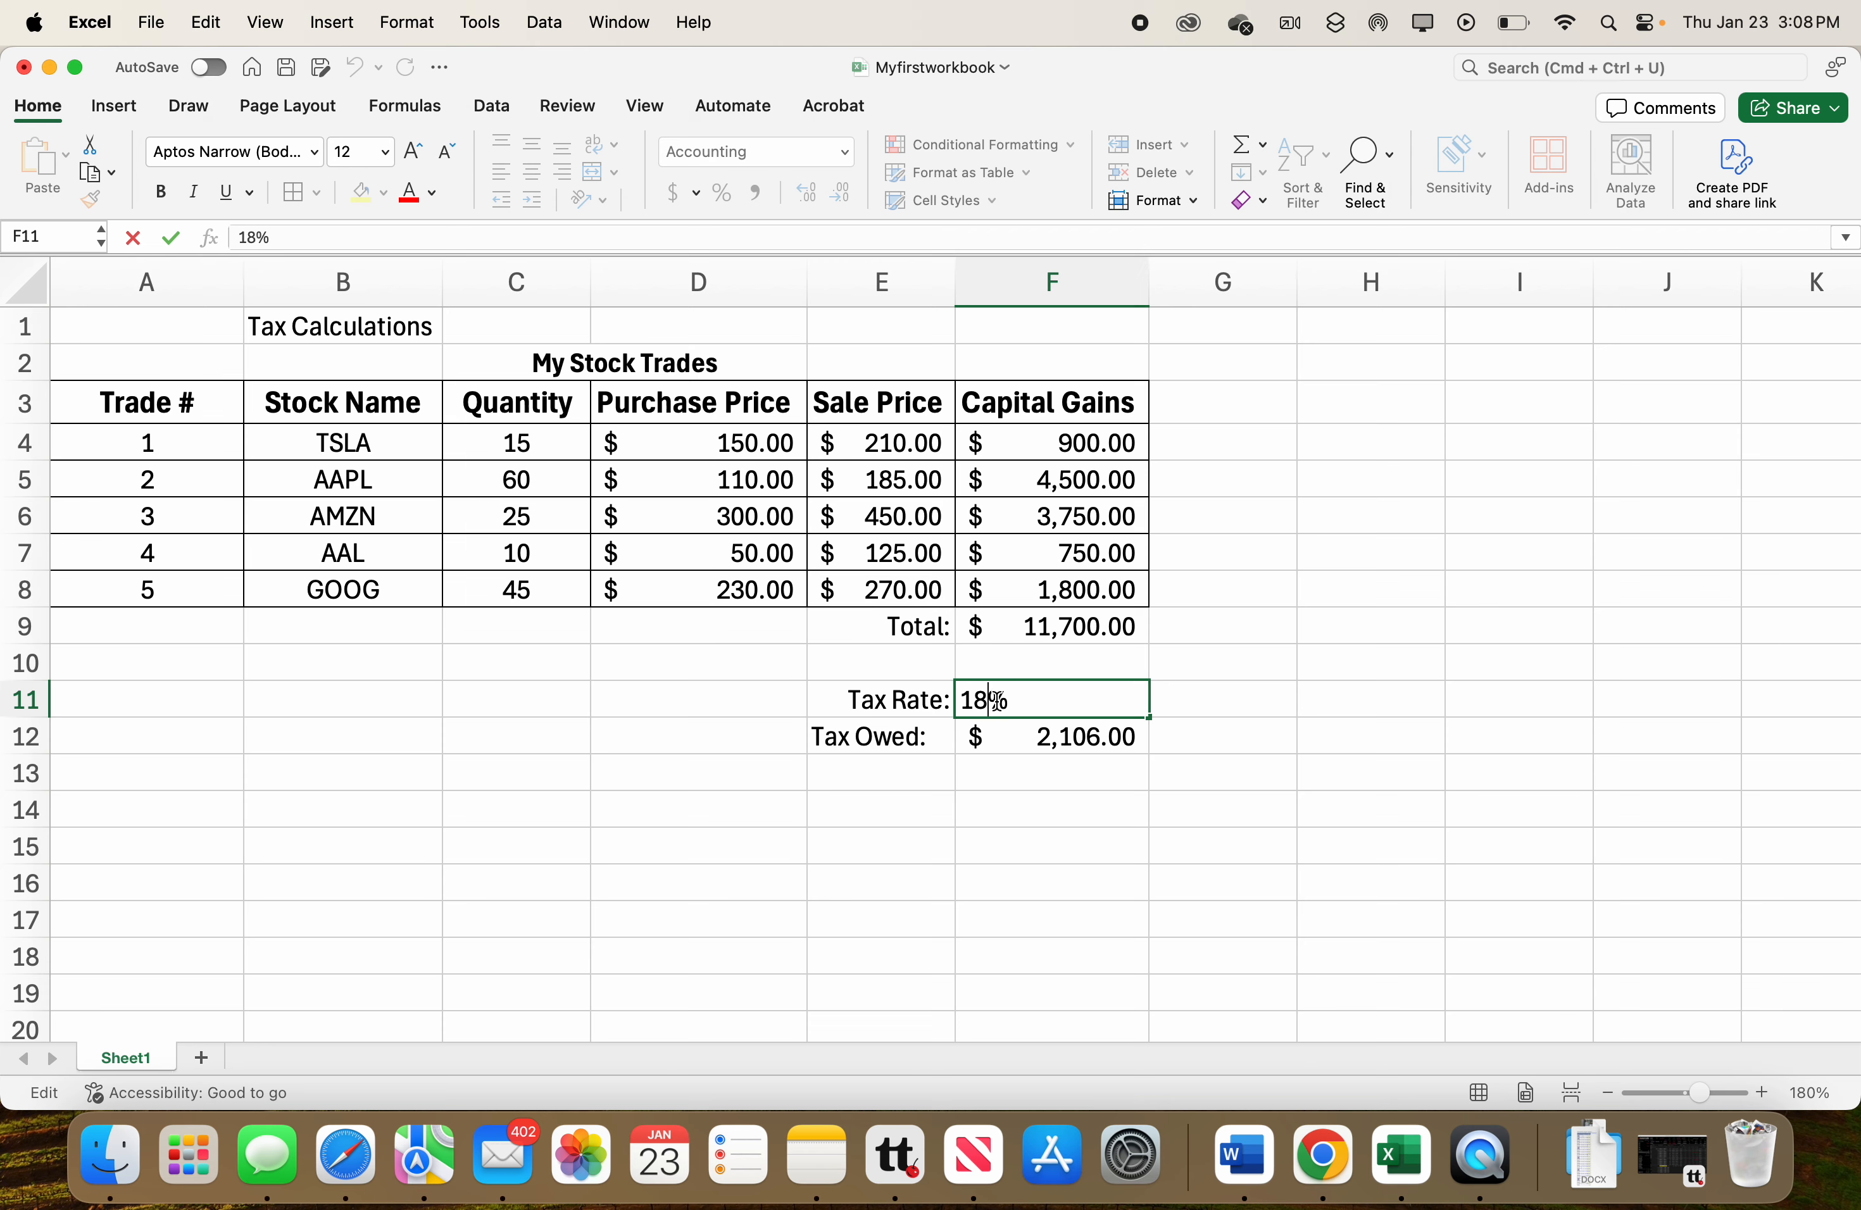
{"action": "left_click", "coordinate": [780, 774]}
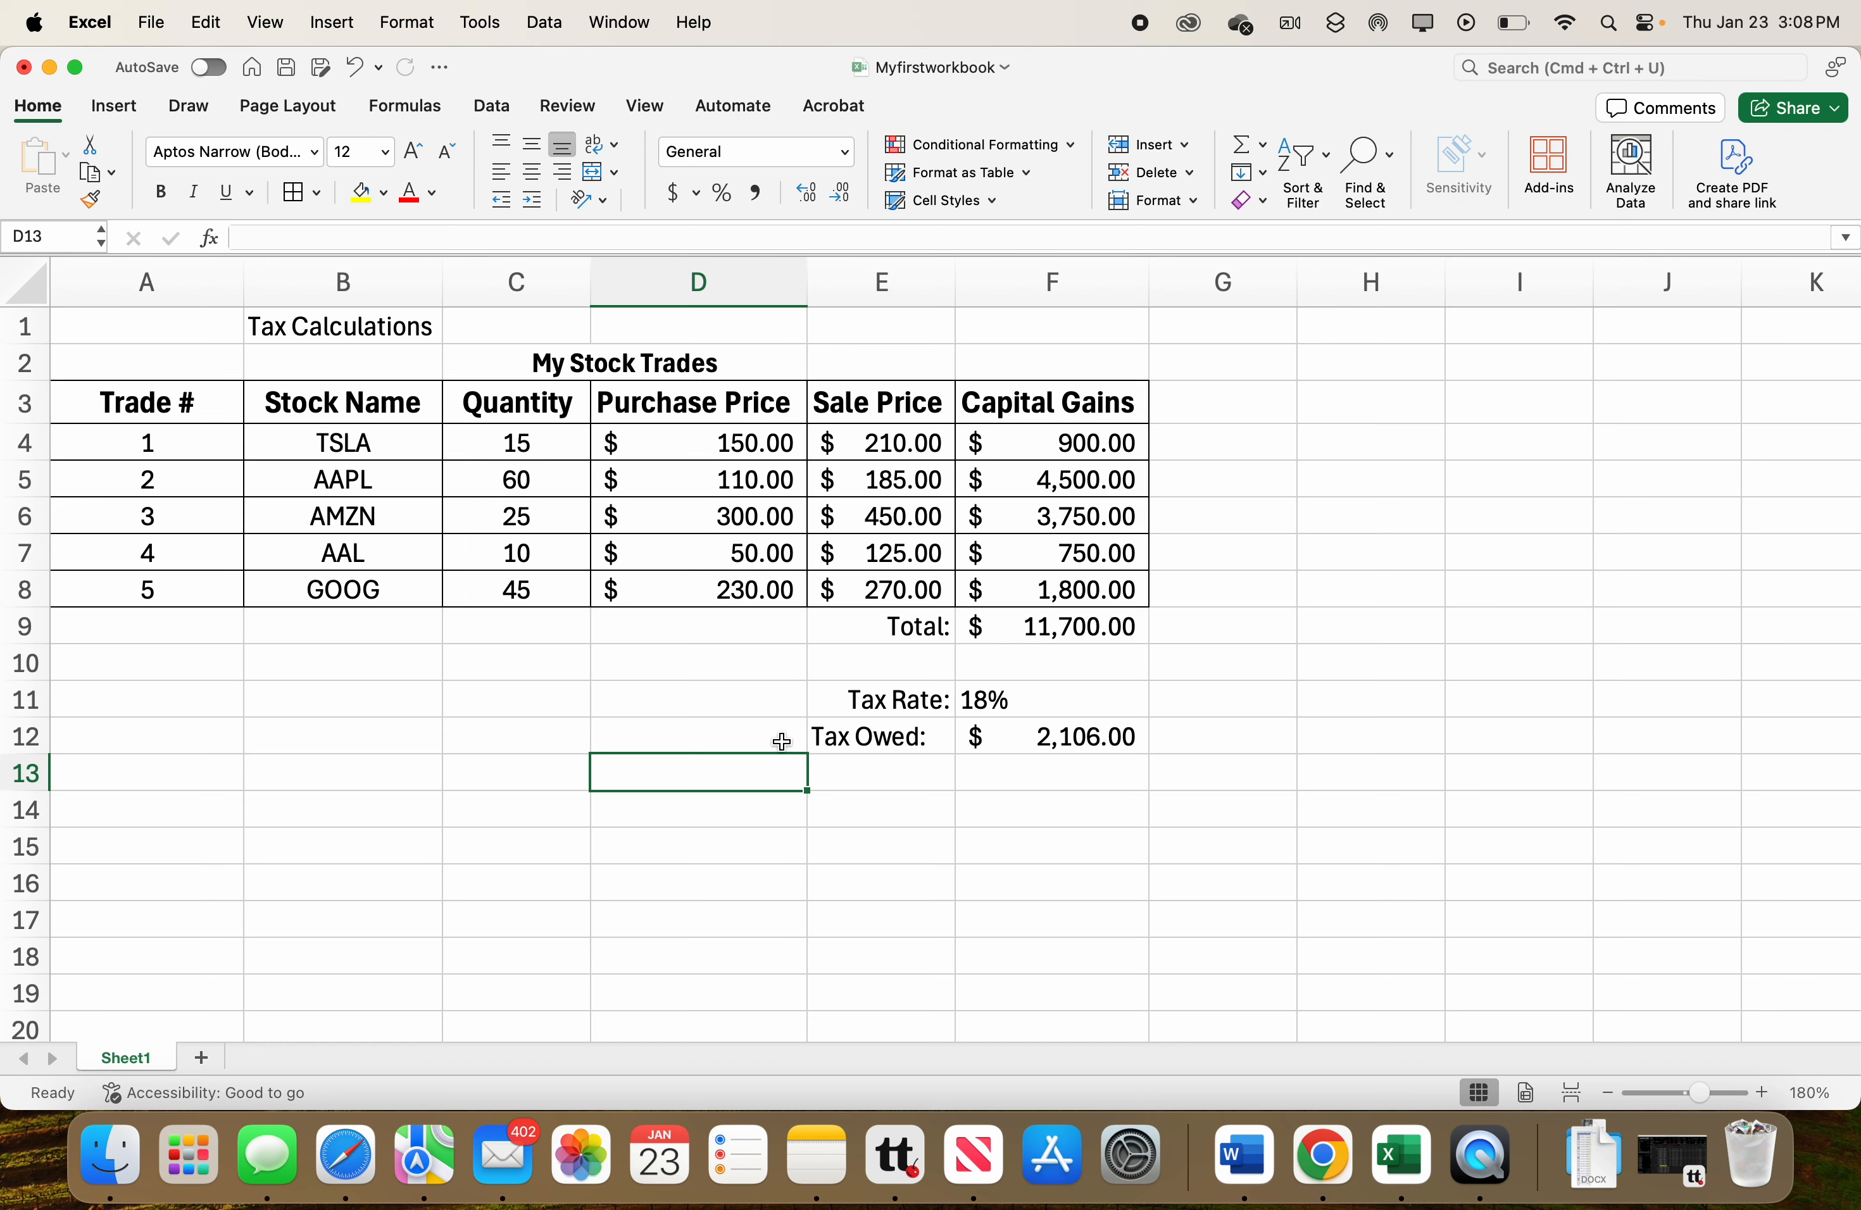
{"action": "right_click", "coordinate": [151, 1066]}
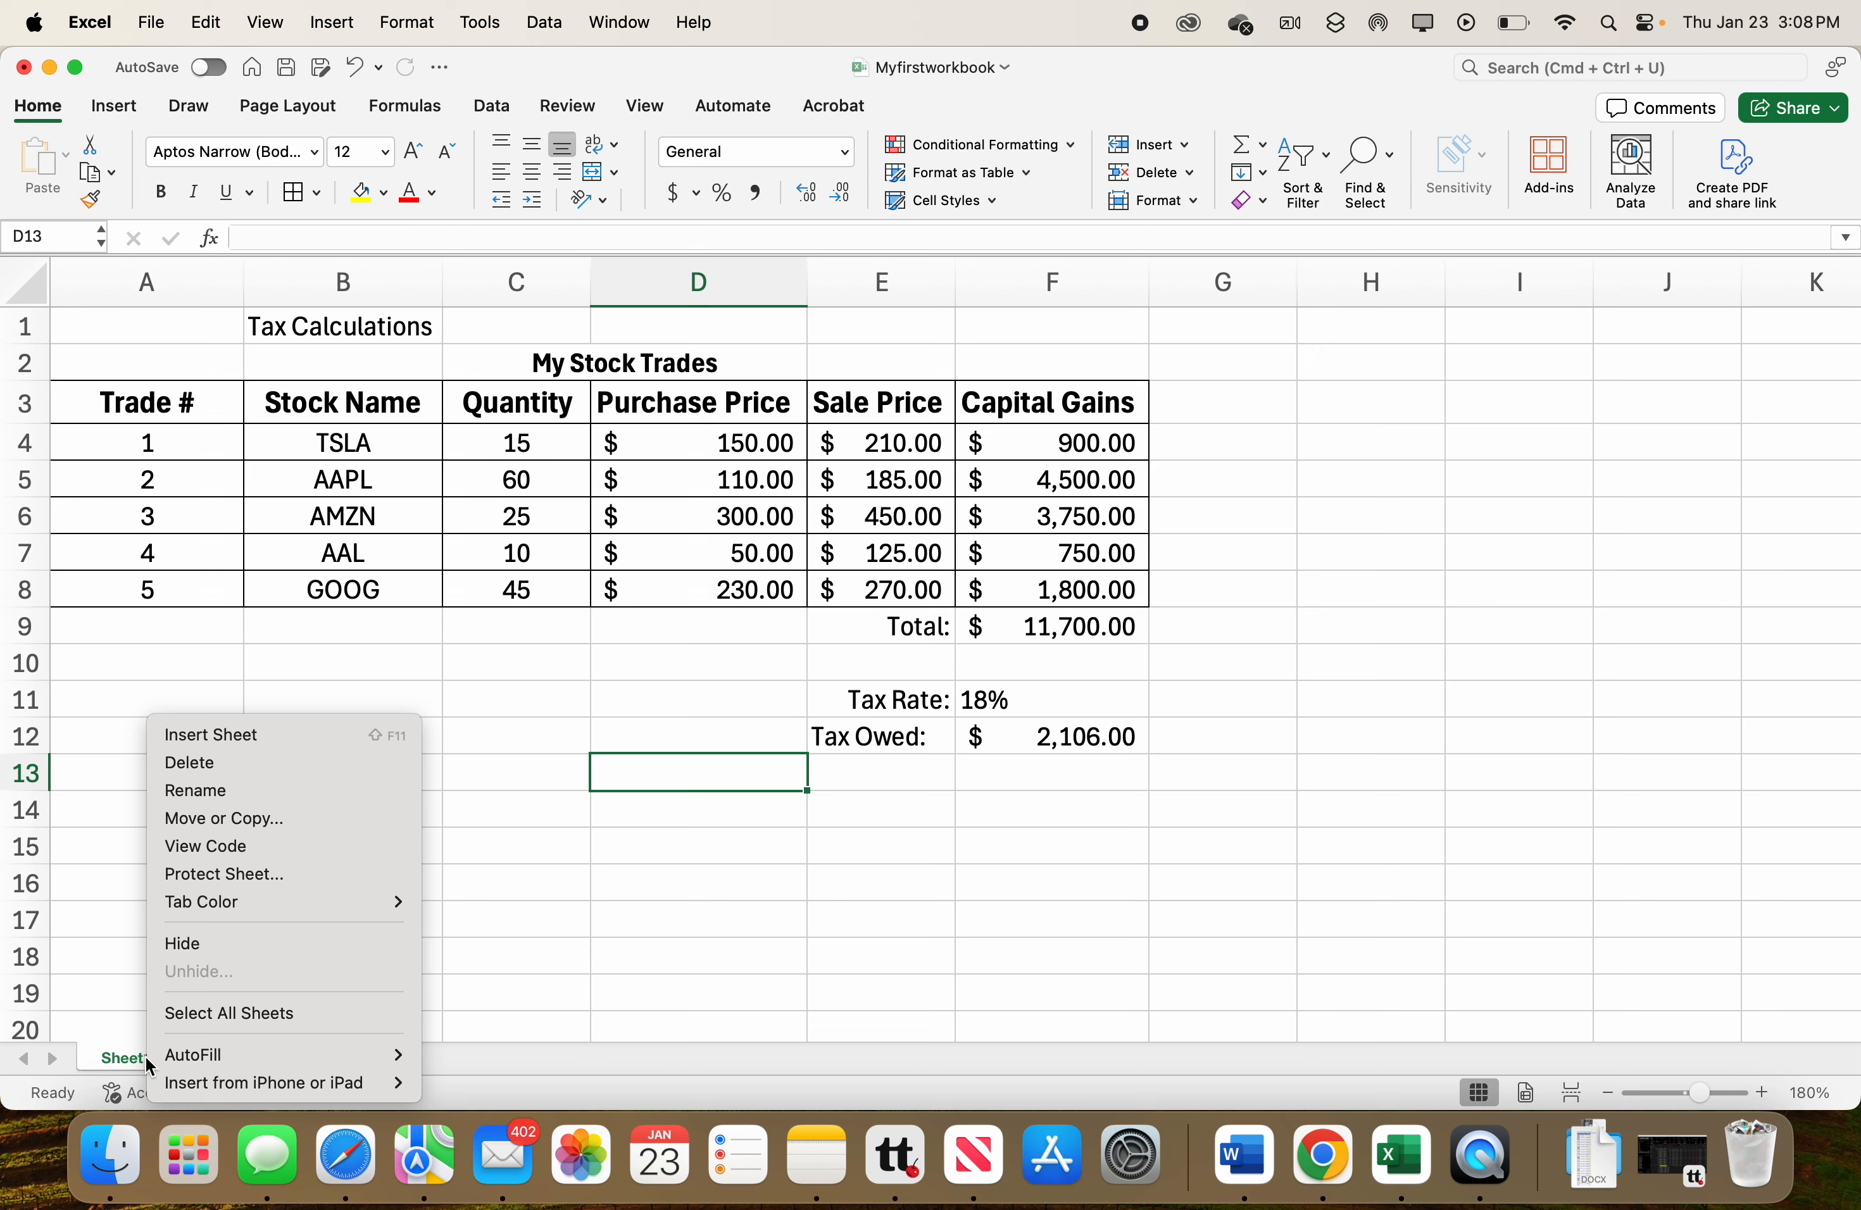
{"action": "left_click", "coordinate": [221, 819]}
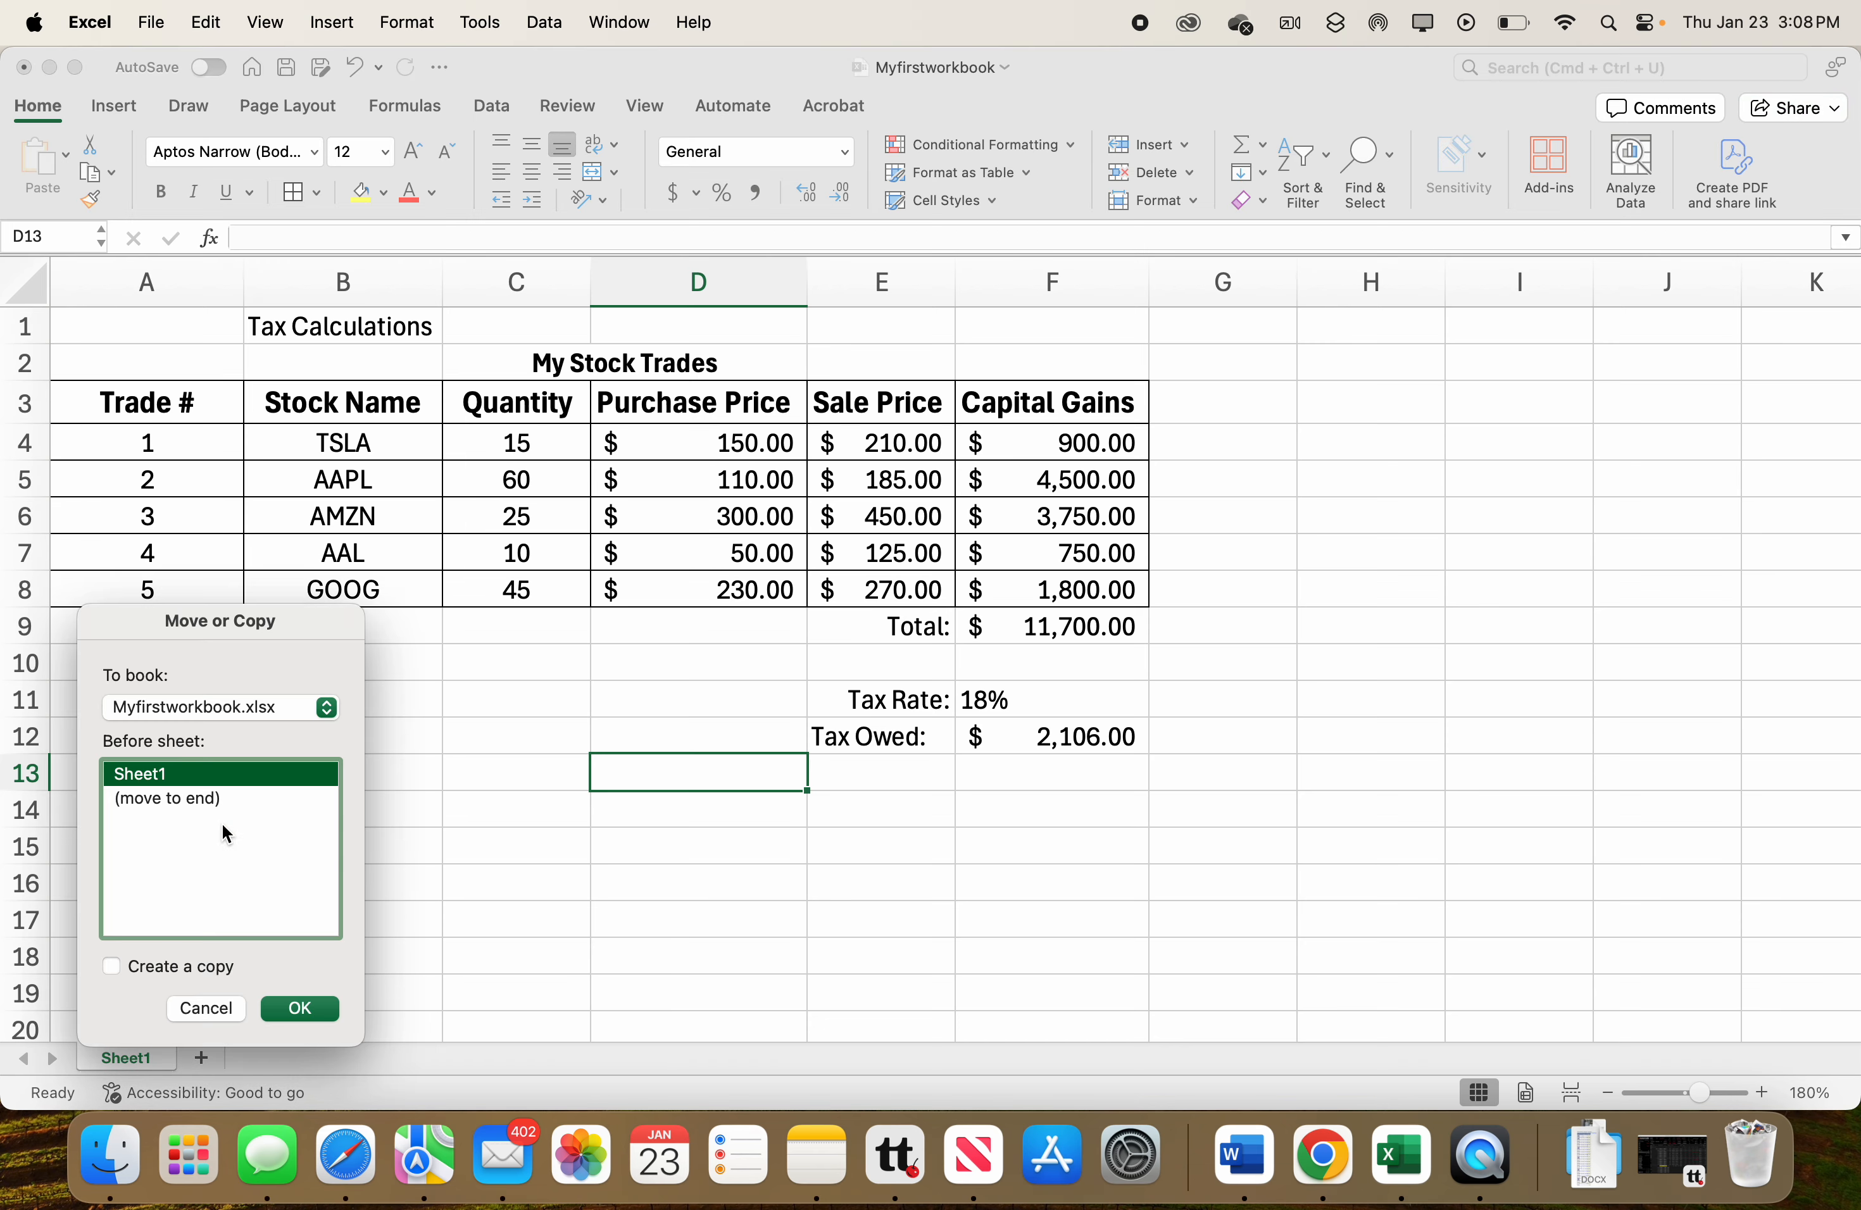
{"action": "left_click", "coordinate": [111, 974]}
{"action": "left_click", "coordinate": [161, 800]}
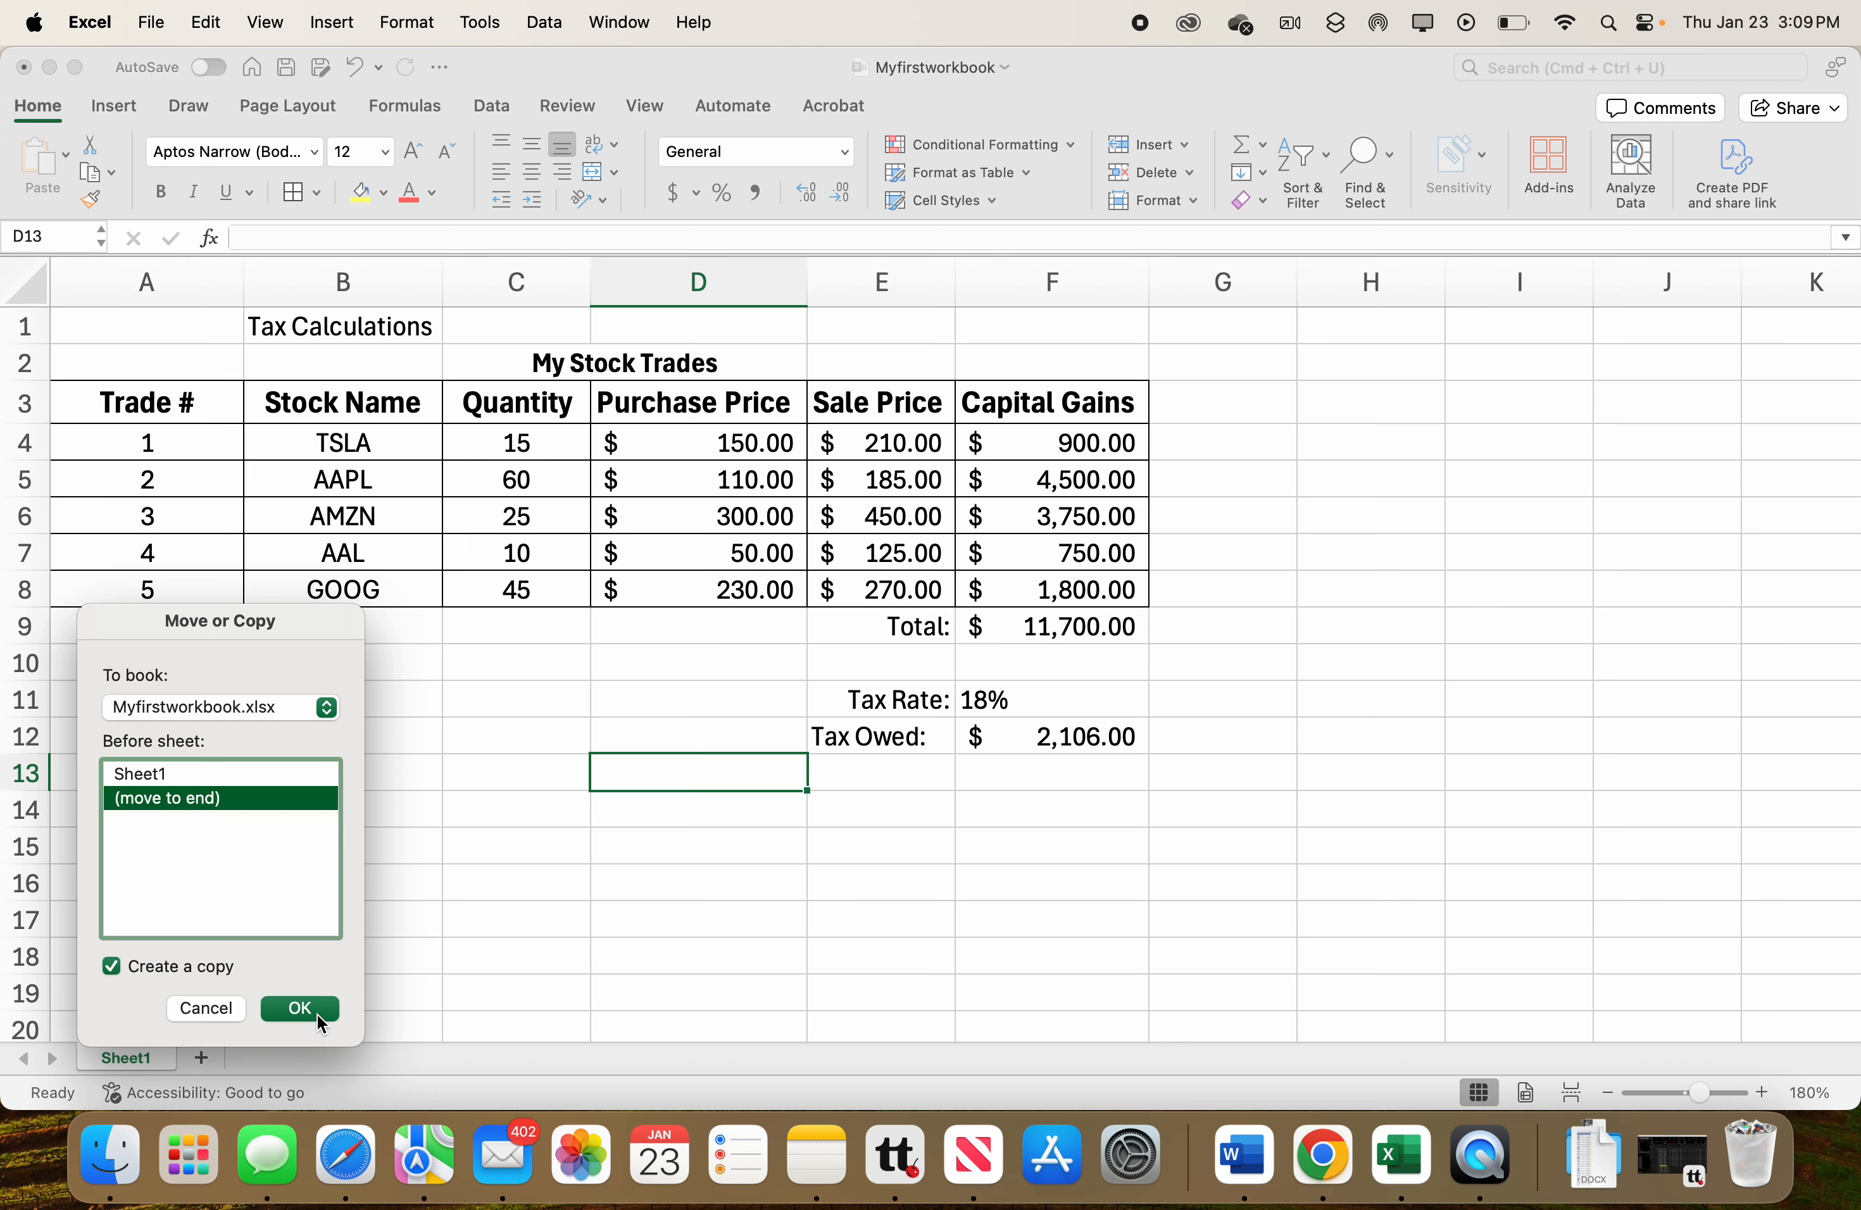
{"action": "left_click", "coordinate": [301, 1009]}
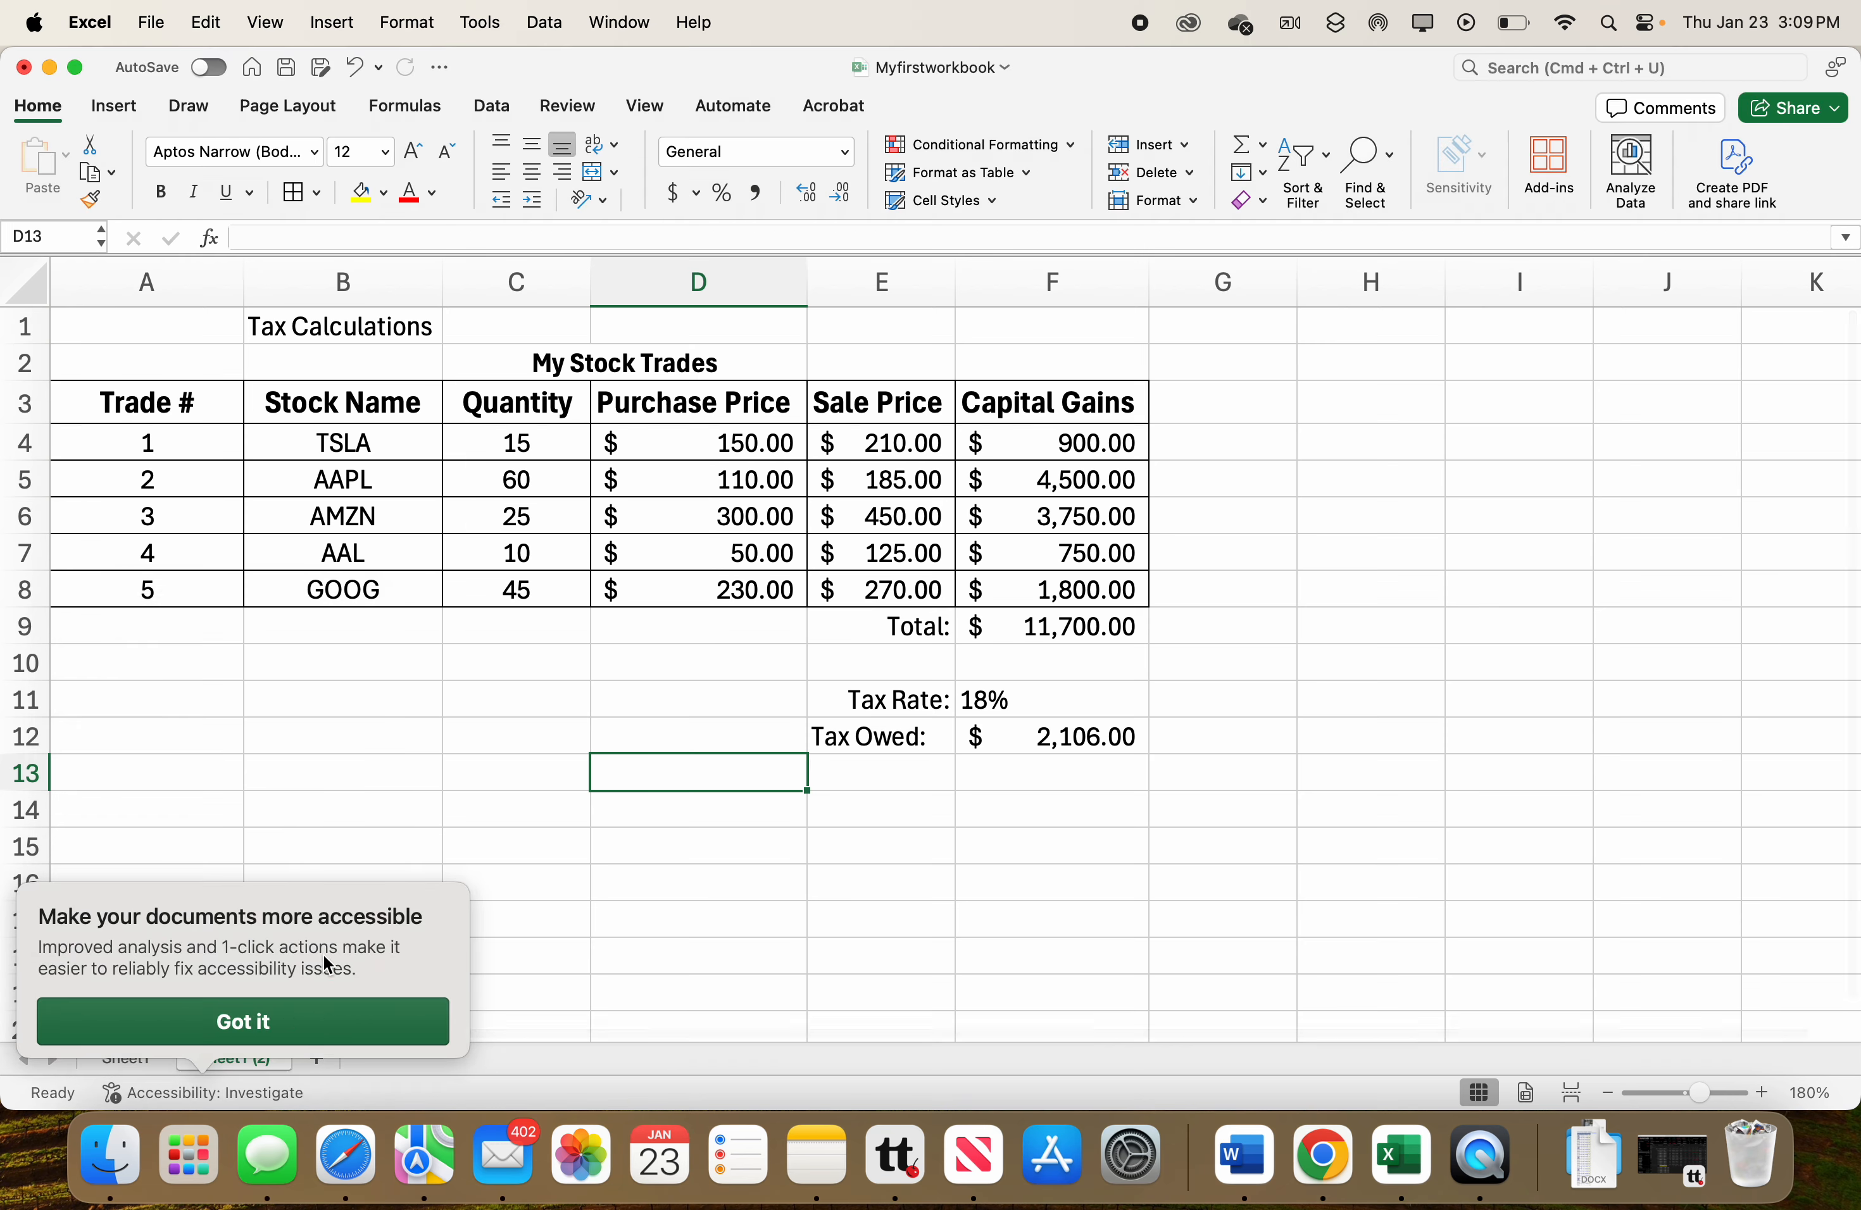
Dismiss the accessibility tip and rename Sheet1 as tax18%.
{"action": "left_click", "coordinate": [335, 830]}
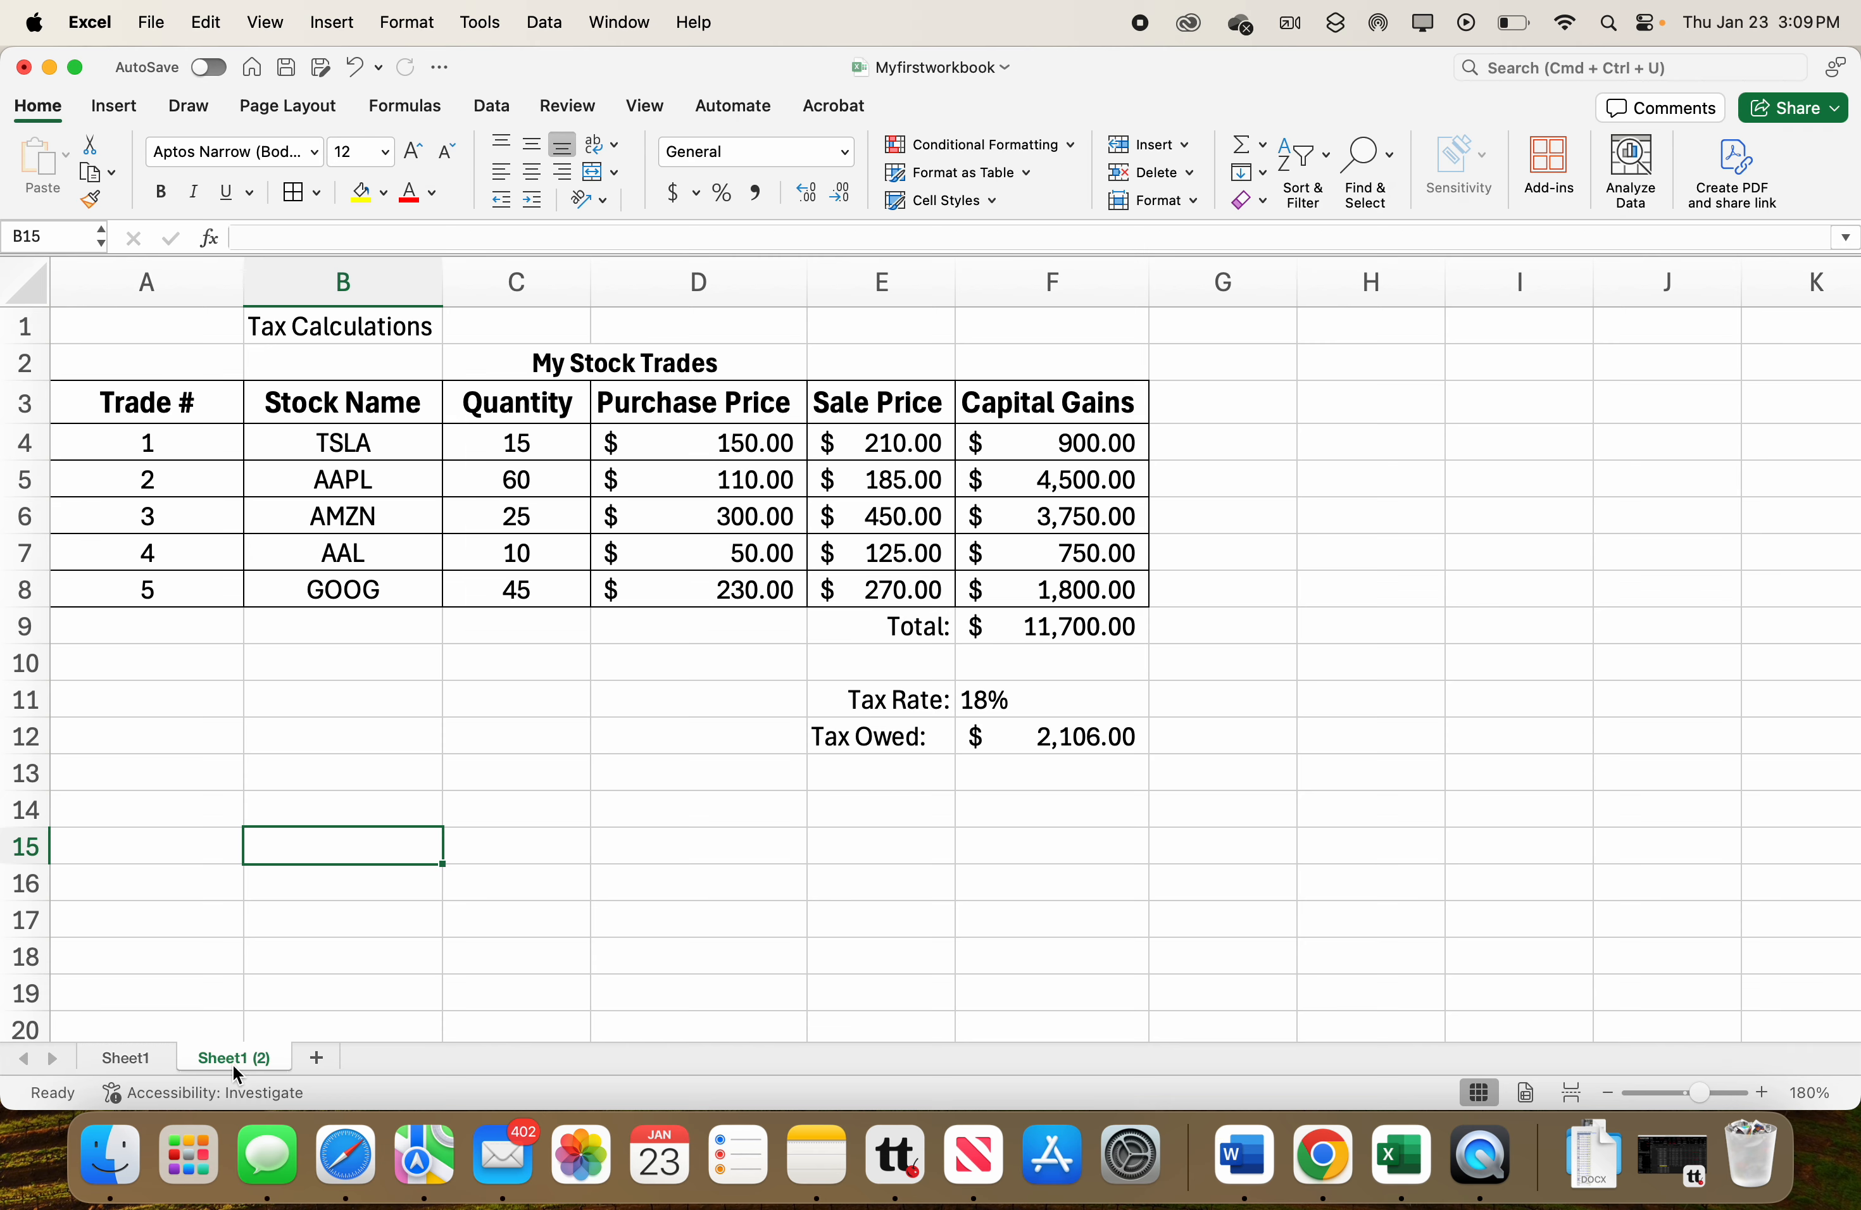
{"action": "left_click", "coordinate": [139, 1062]}
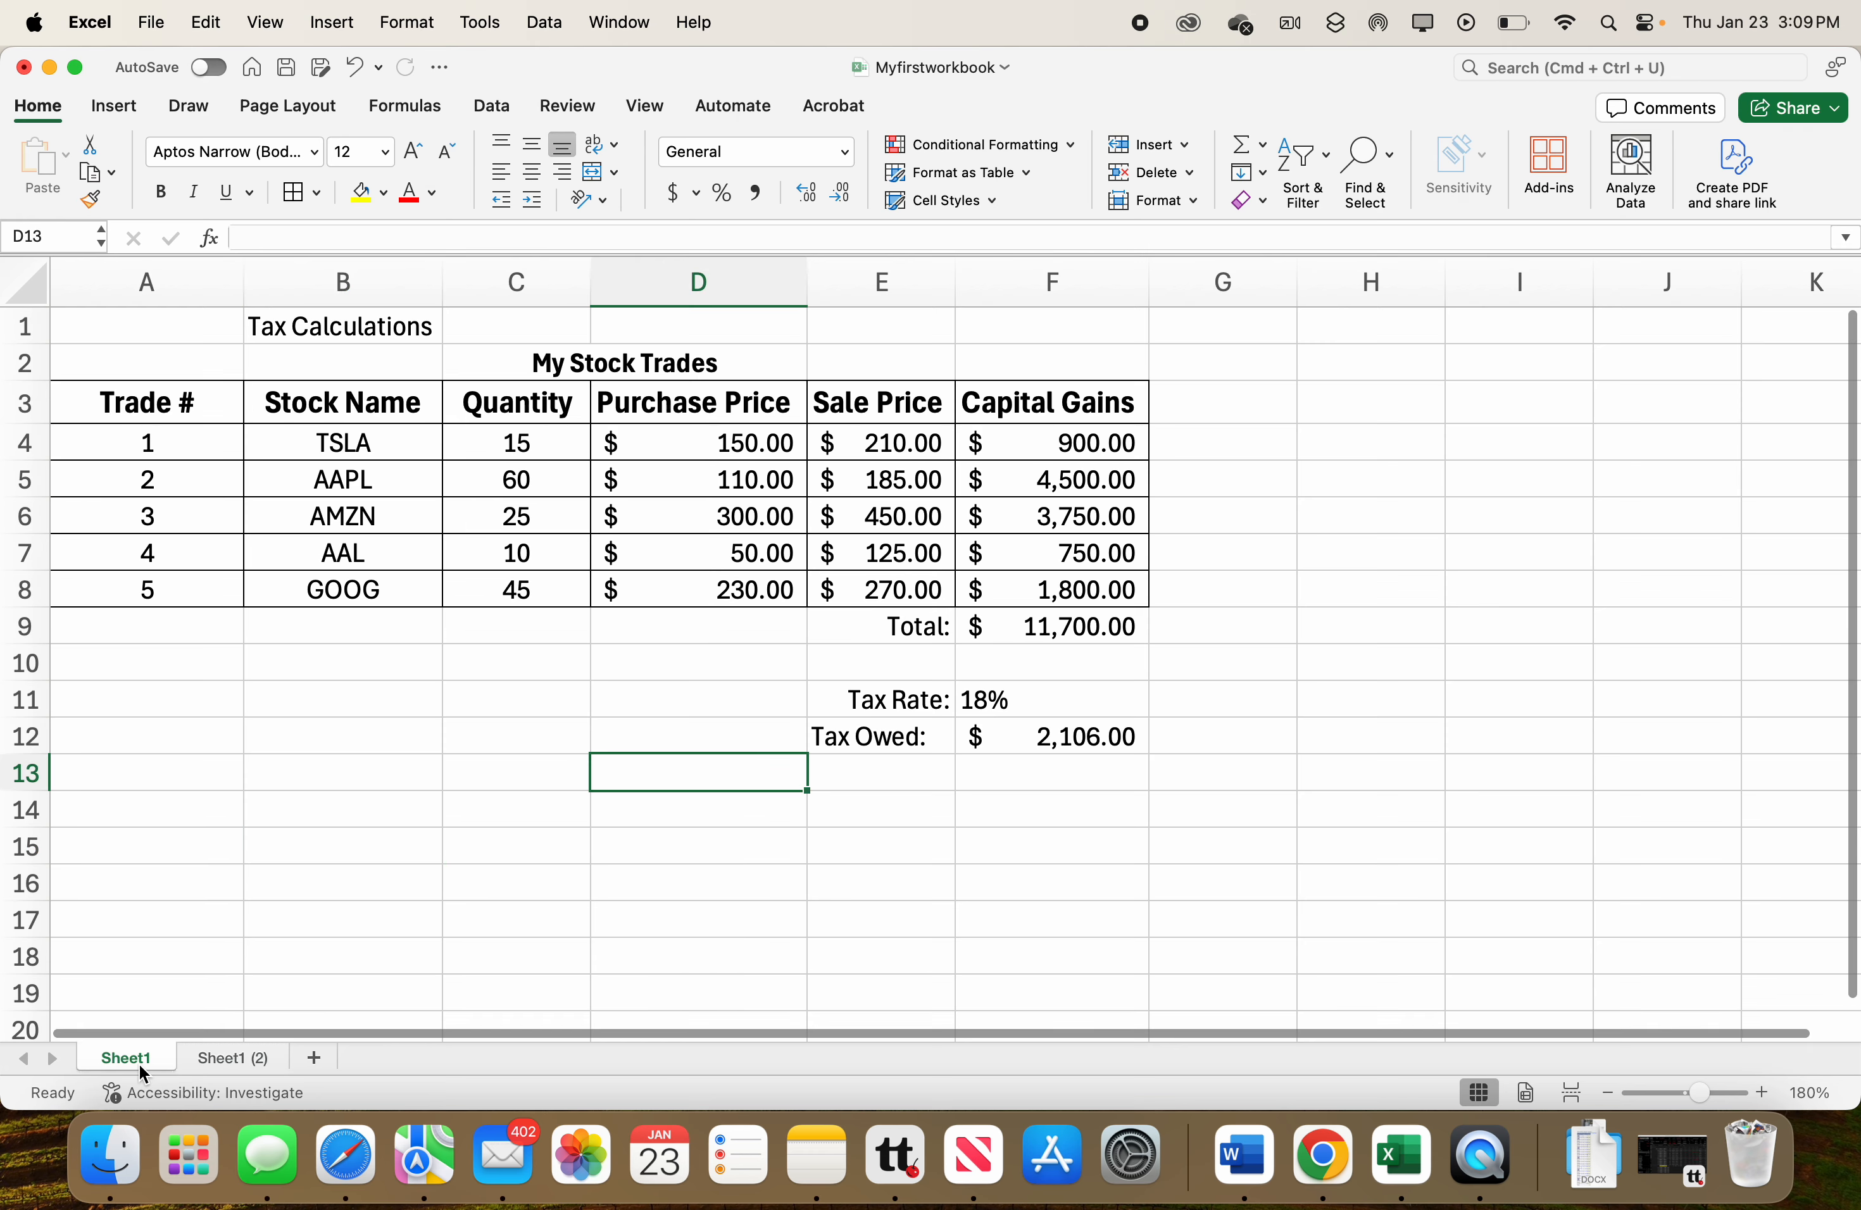
{"action": "double_click", "coordinate": [138, 1063]}
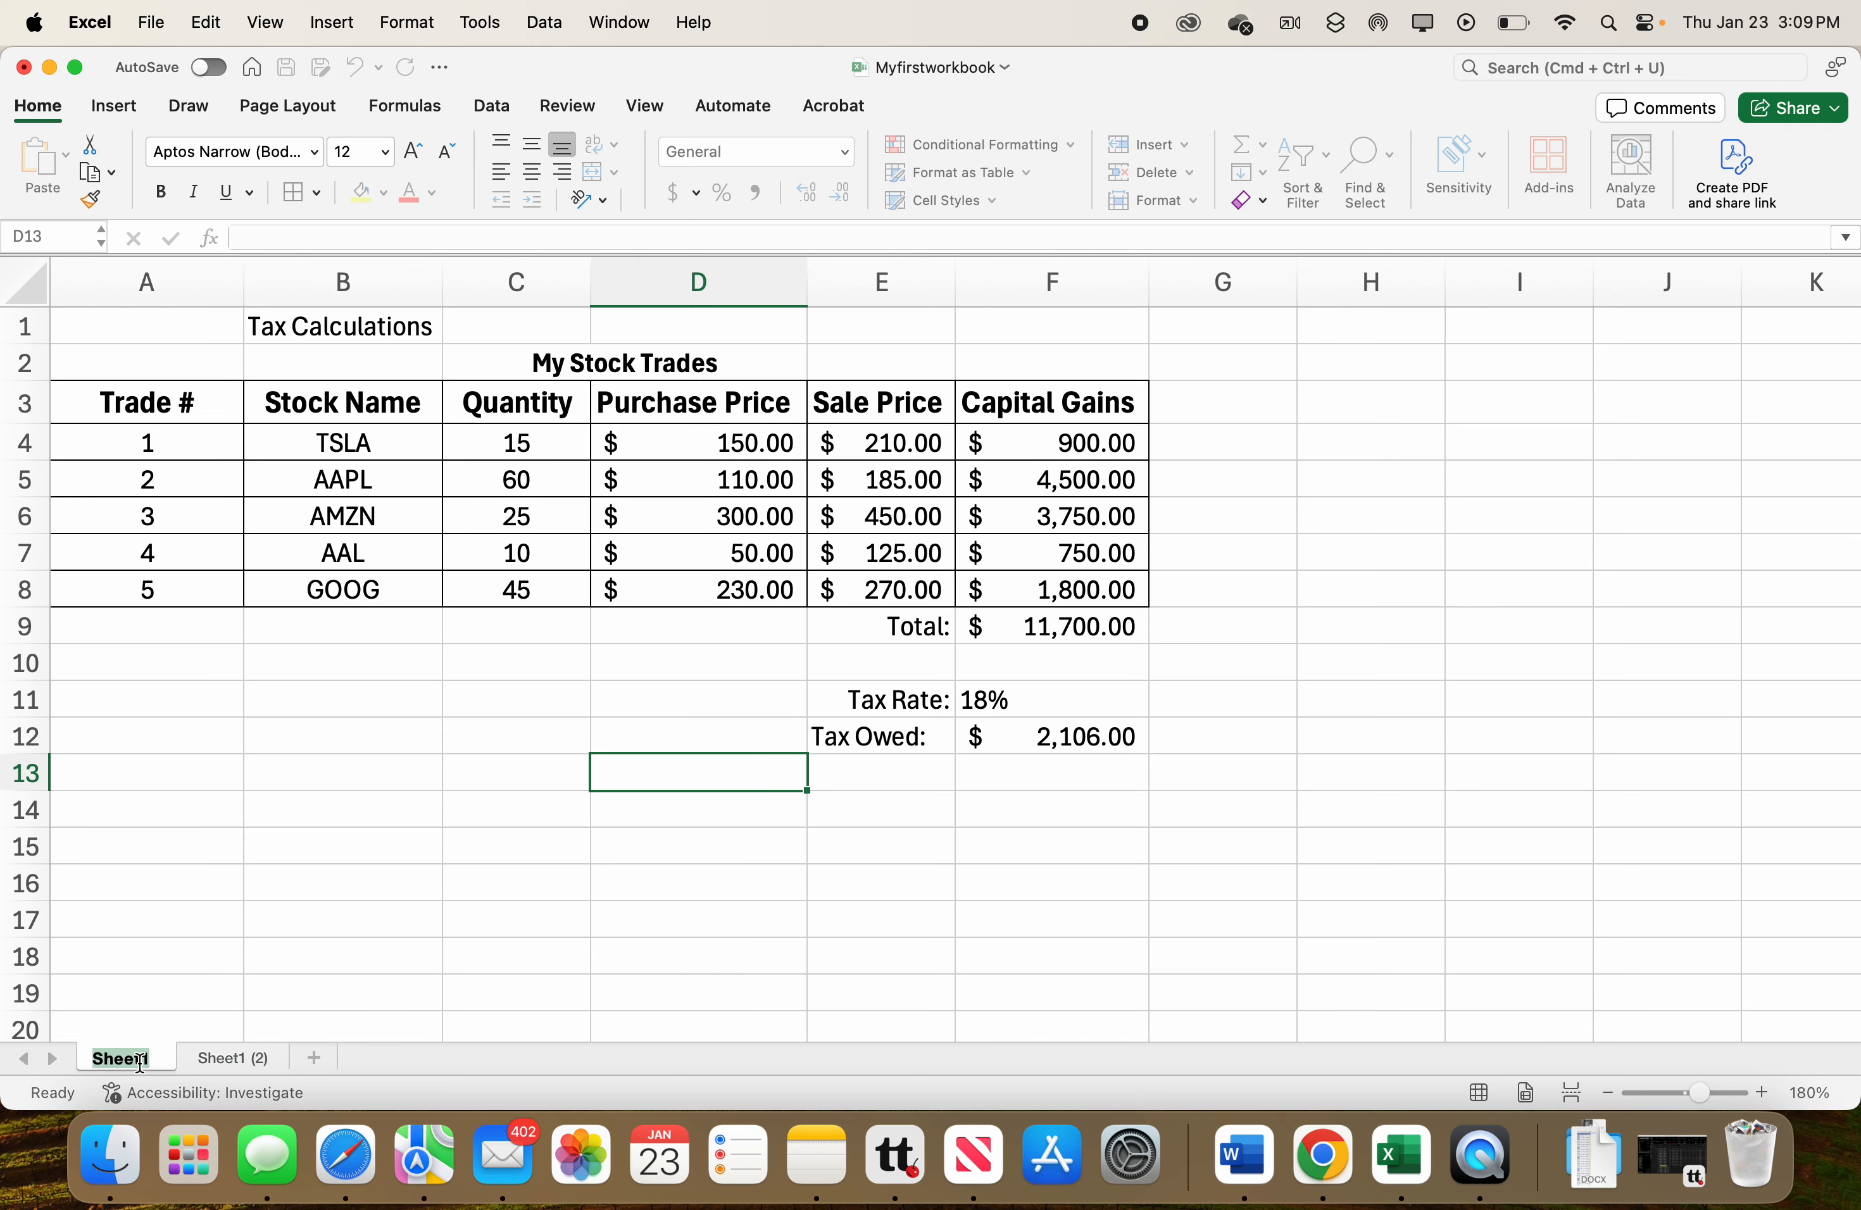
{"action": "type", "text": "tax18%"}
{"action": "key", "text": "Return"}
Rename the copied sheet as tax20%.
{"action": "double_click", "coordinate": [230, 1060]}
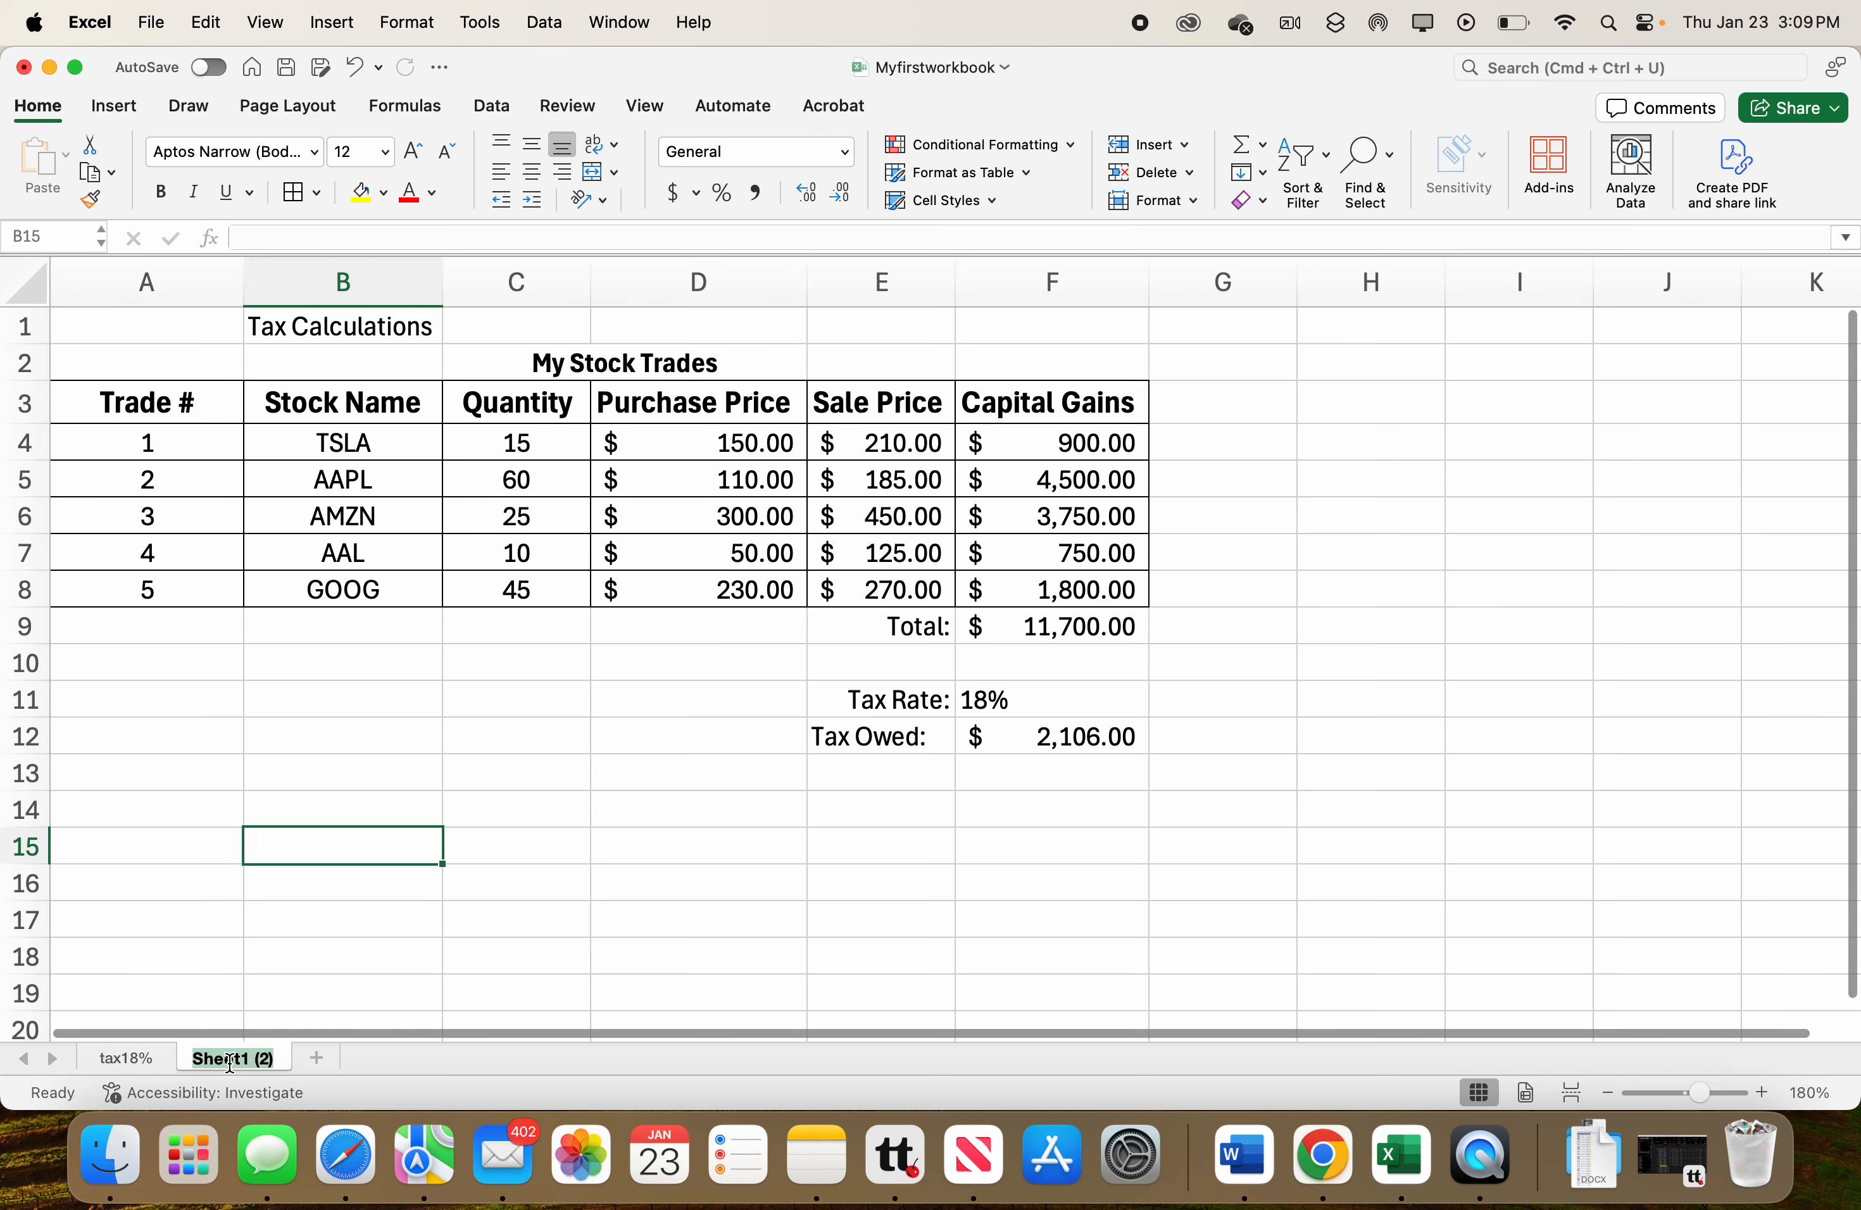
{"action": "type", "text": "tax"}
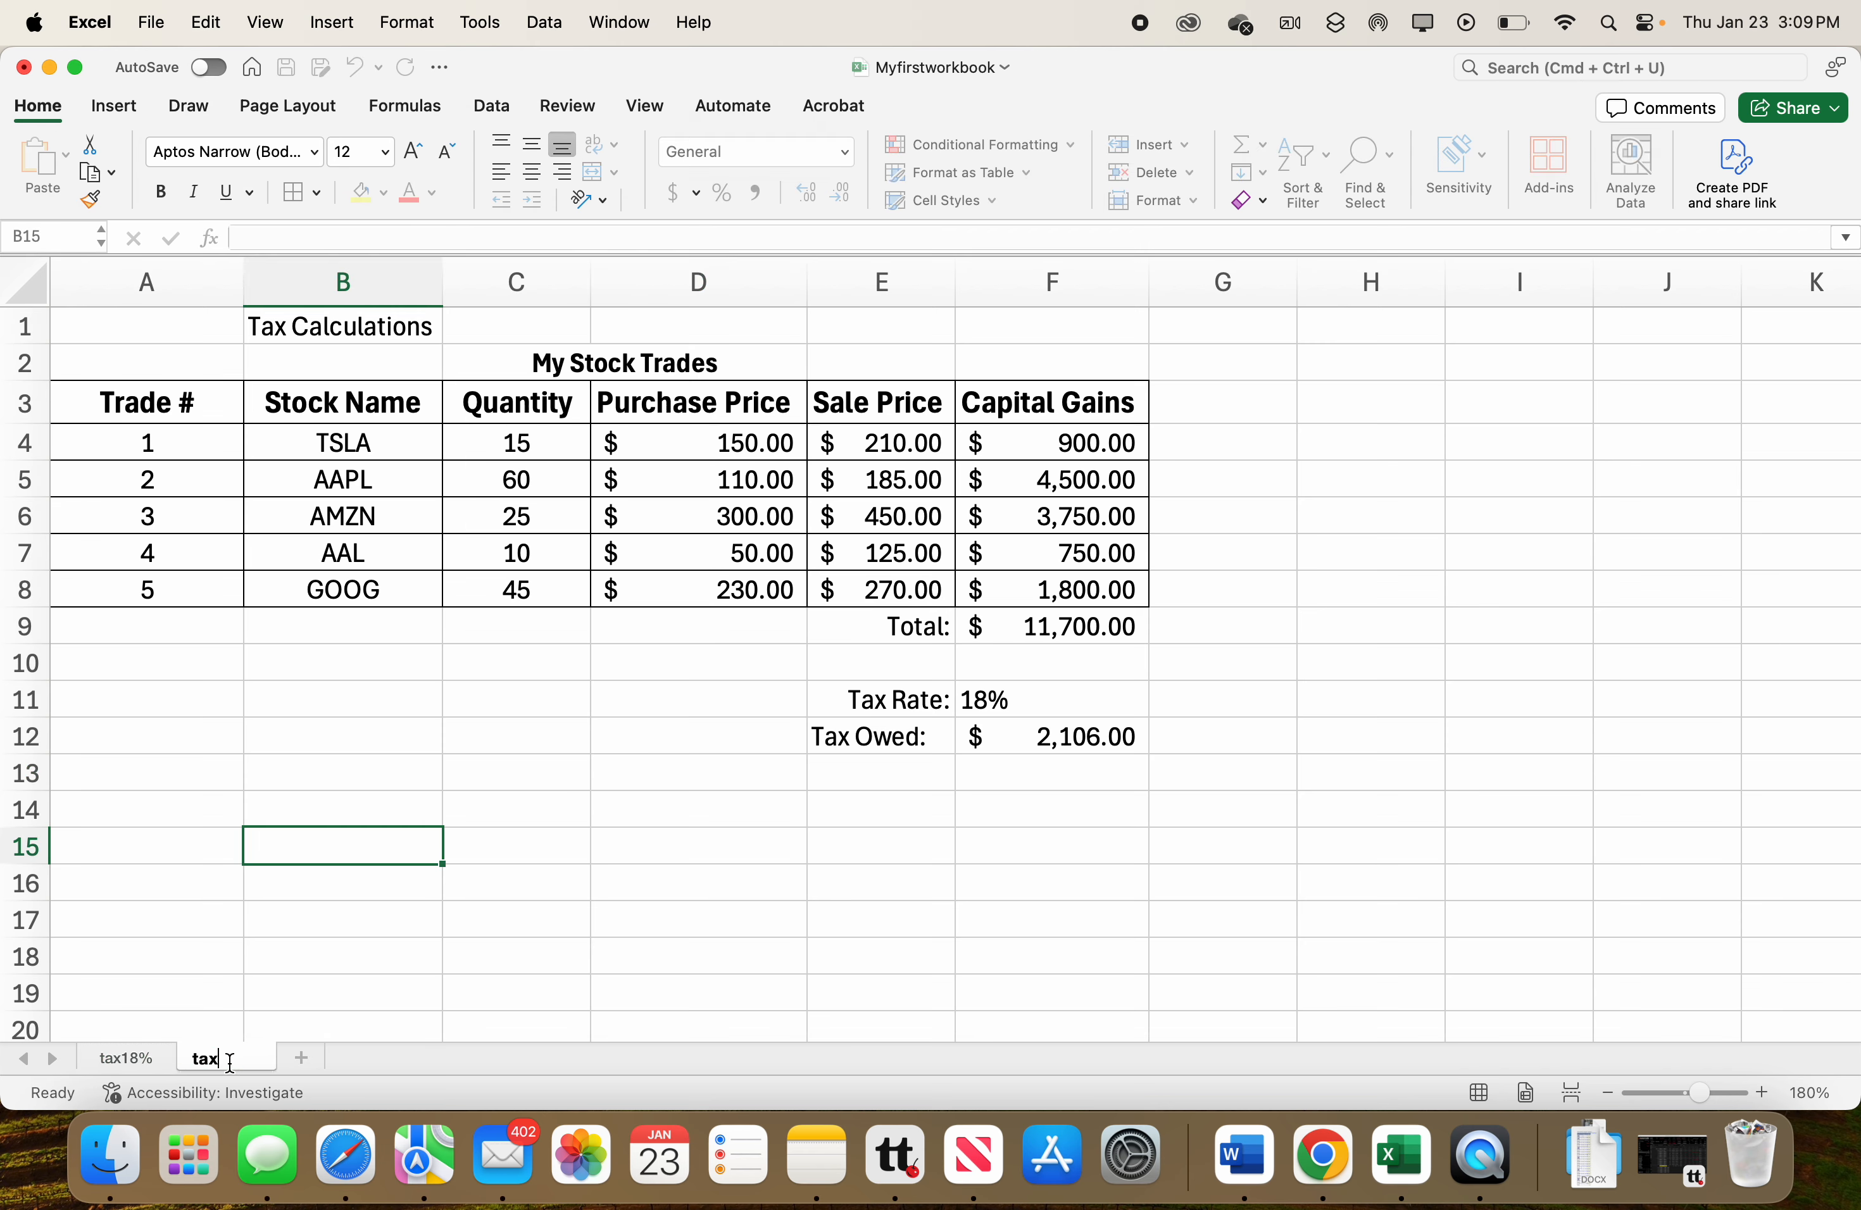
{"action": "type", "text": "20%"}
{"action": "key", "text": "Return"}
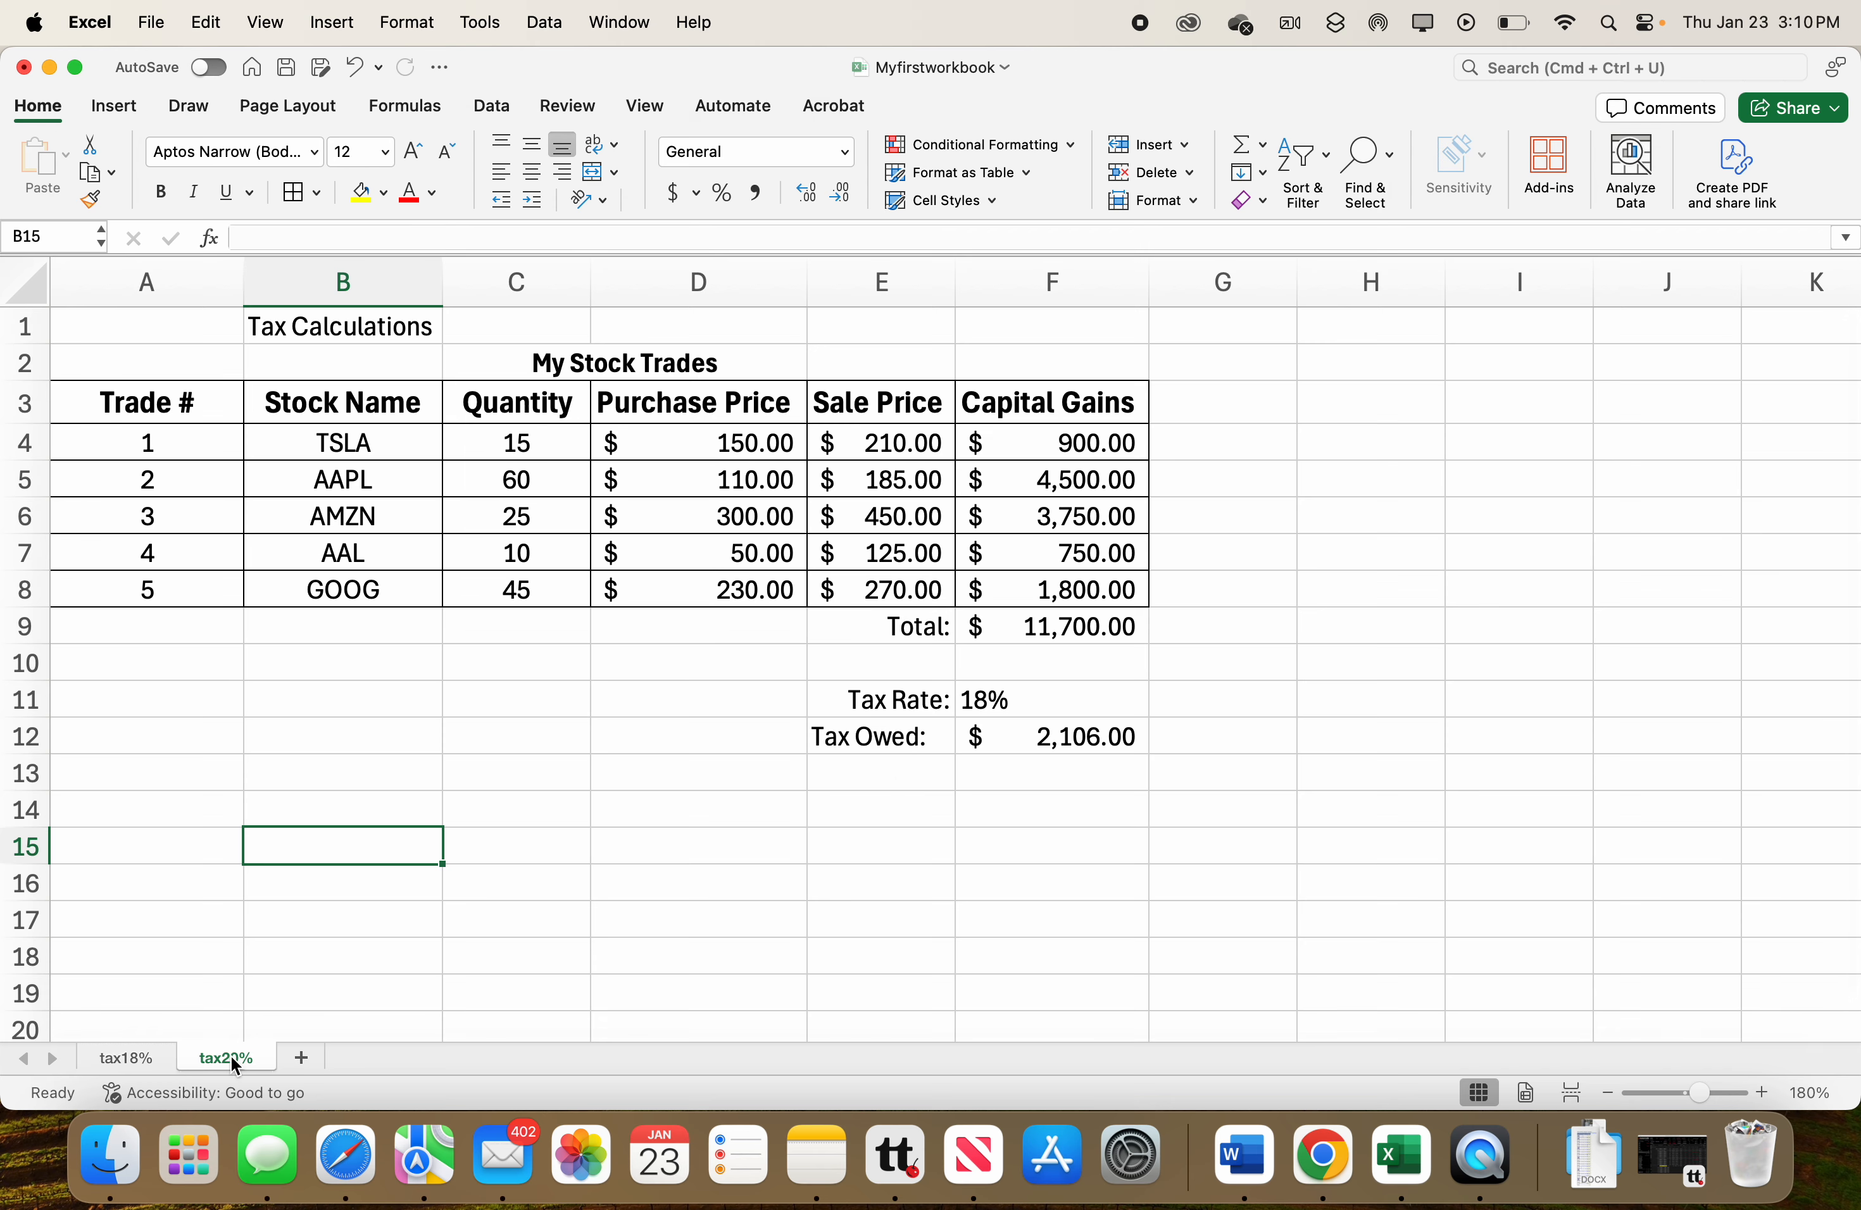
Change the tax rate in F11 of the tax20% sheet to 20%.
{"action": "left_click", "coordinate": [1010, 706]}
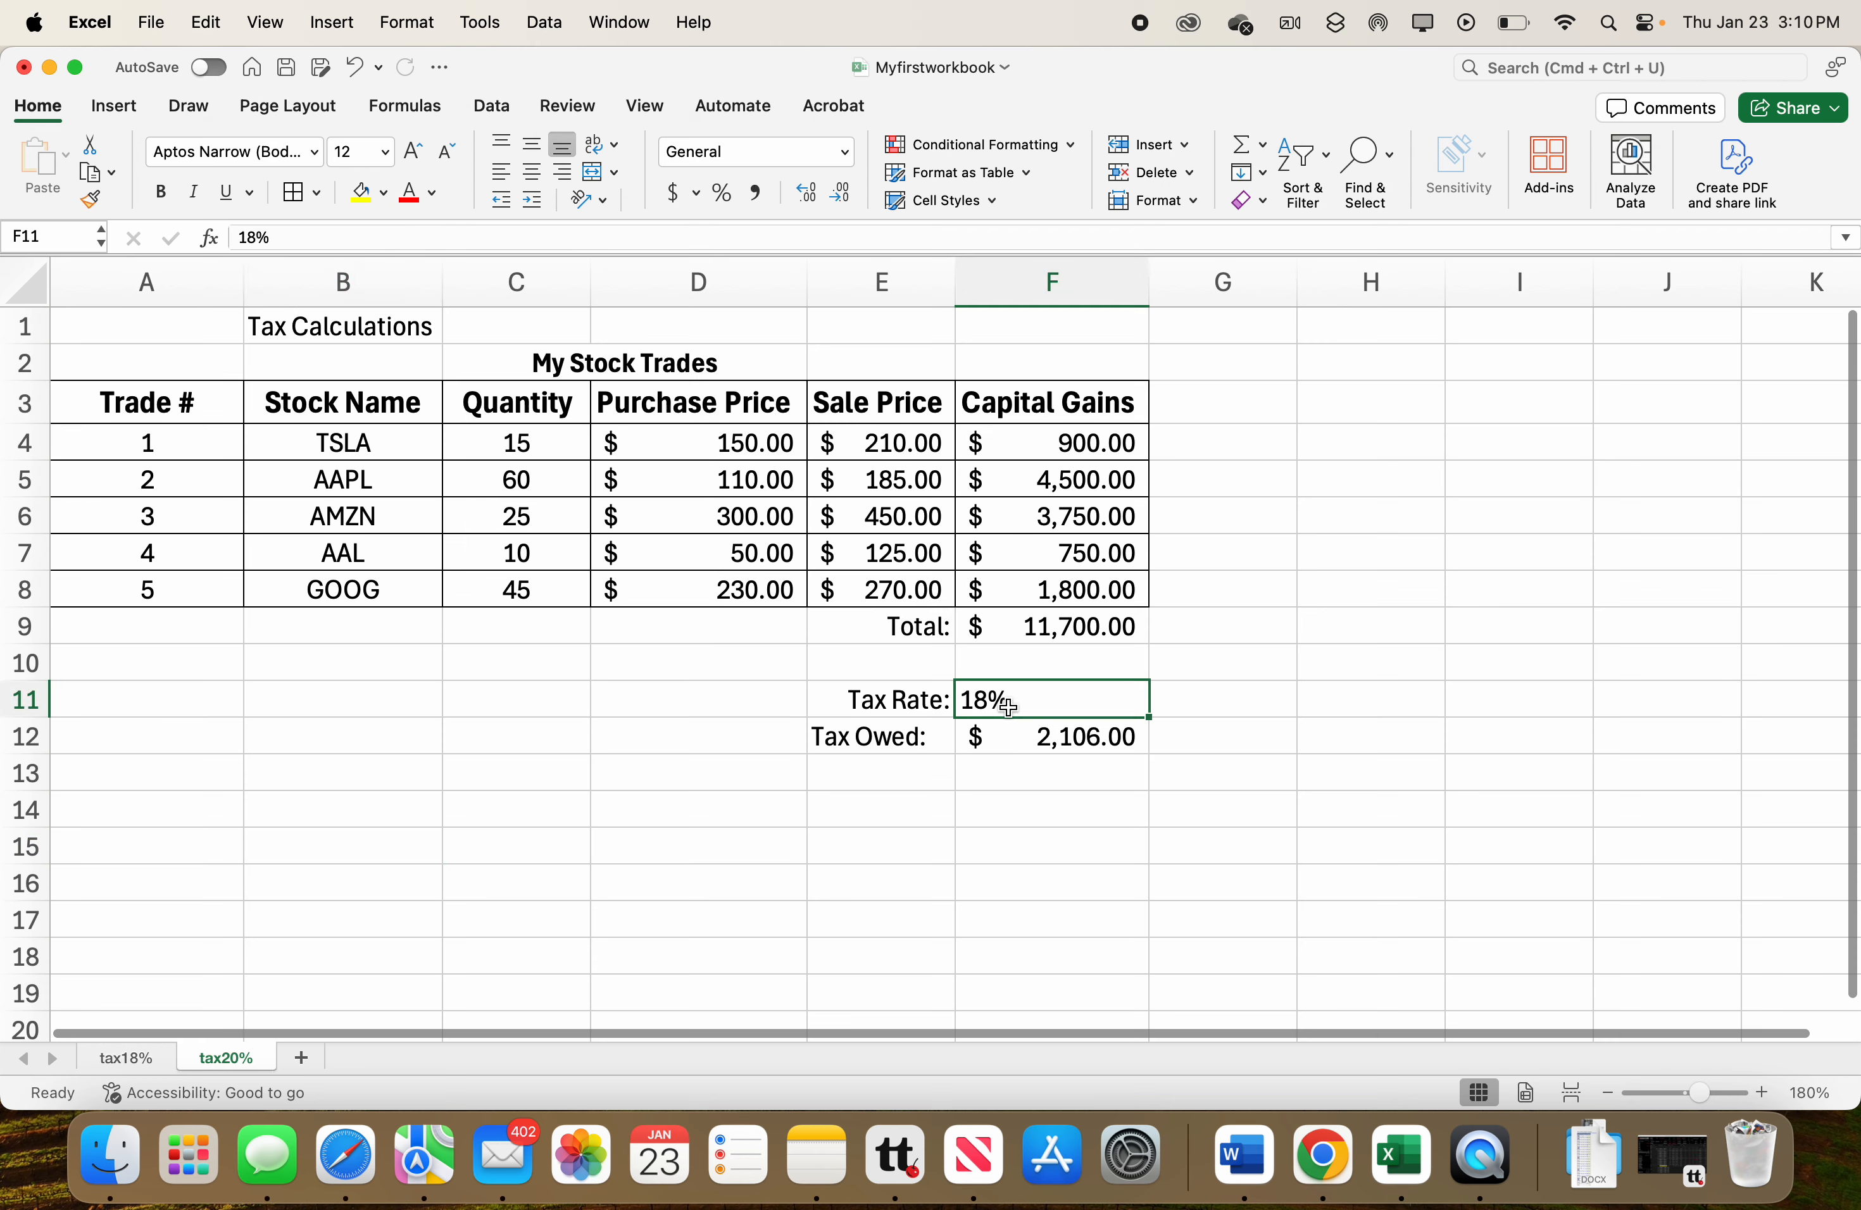
{"action": "double_click", "coordinate": [986, 700]}
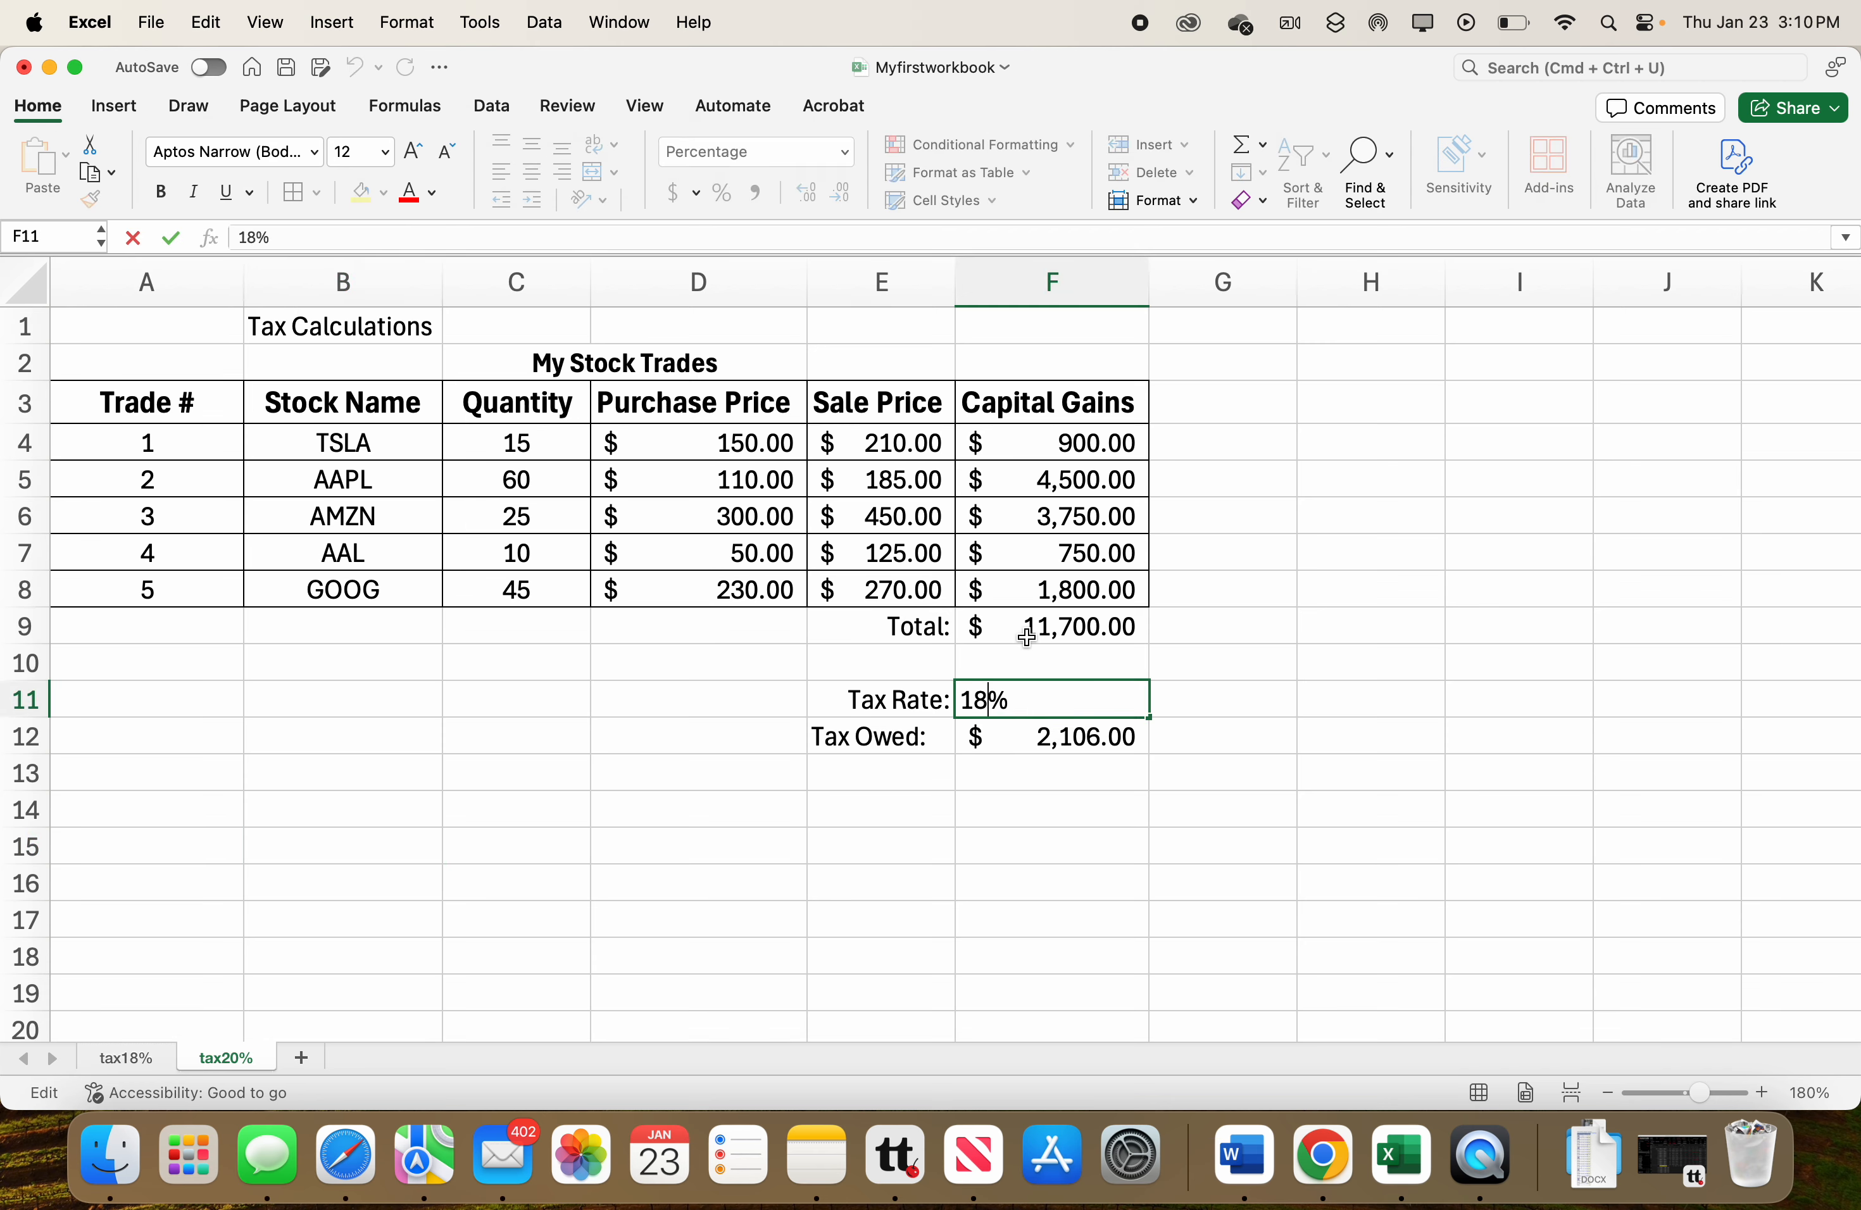
{"action": "key", "text": "BackSpace"}
{"action": "key", "text": "BackSpace"}
{"action": "type", "text": "20"}
{"action": "key", "text": "Return"}
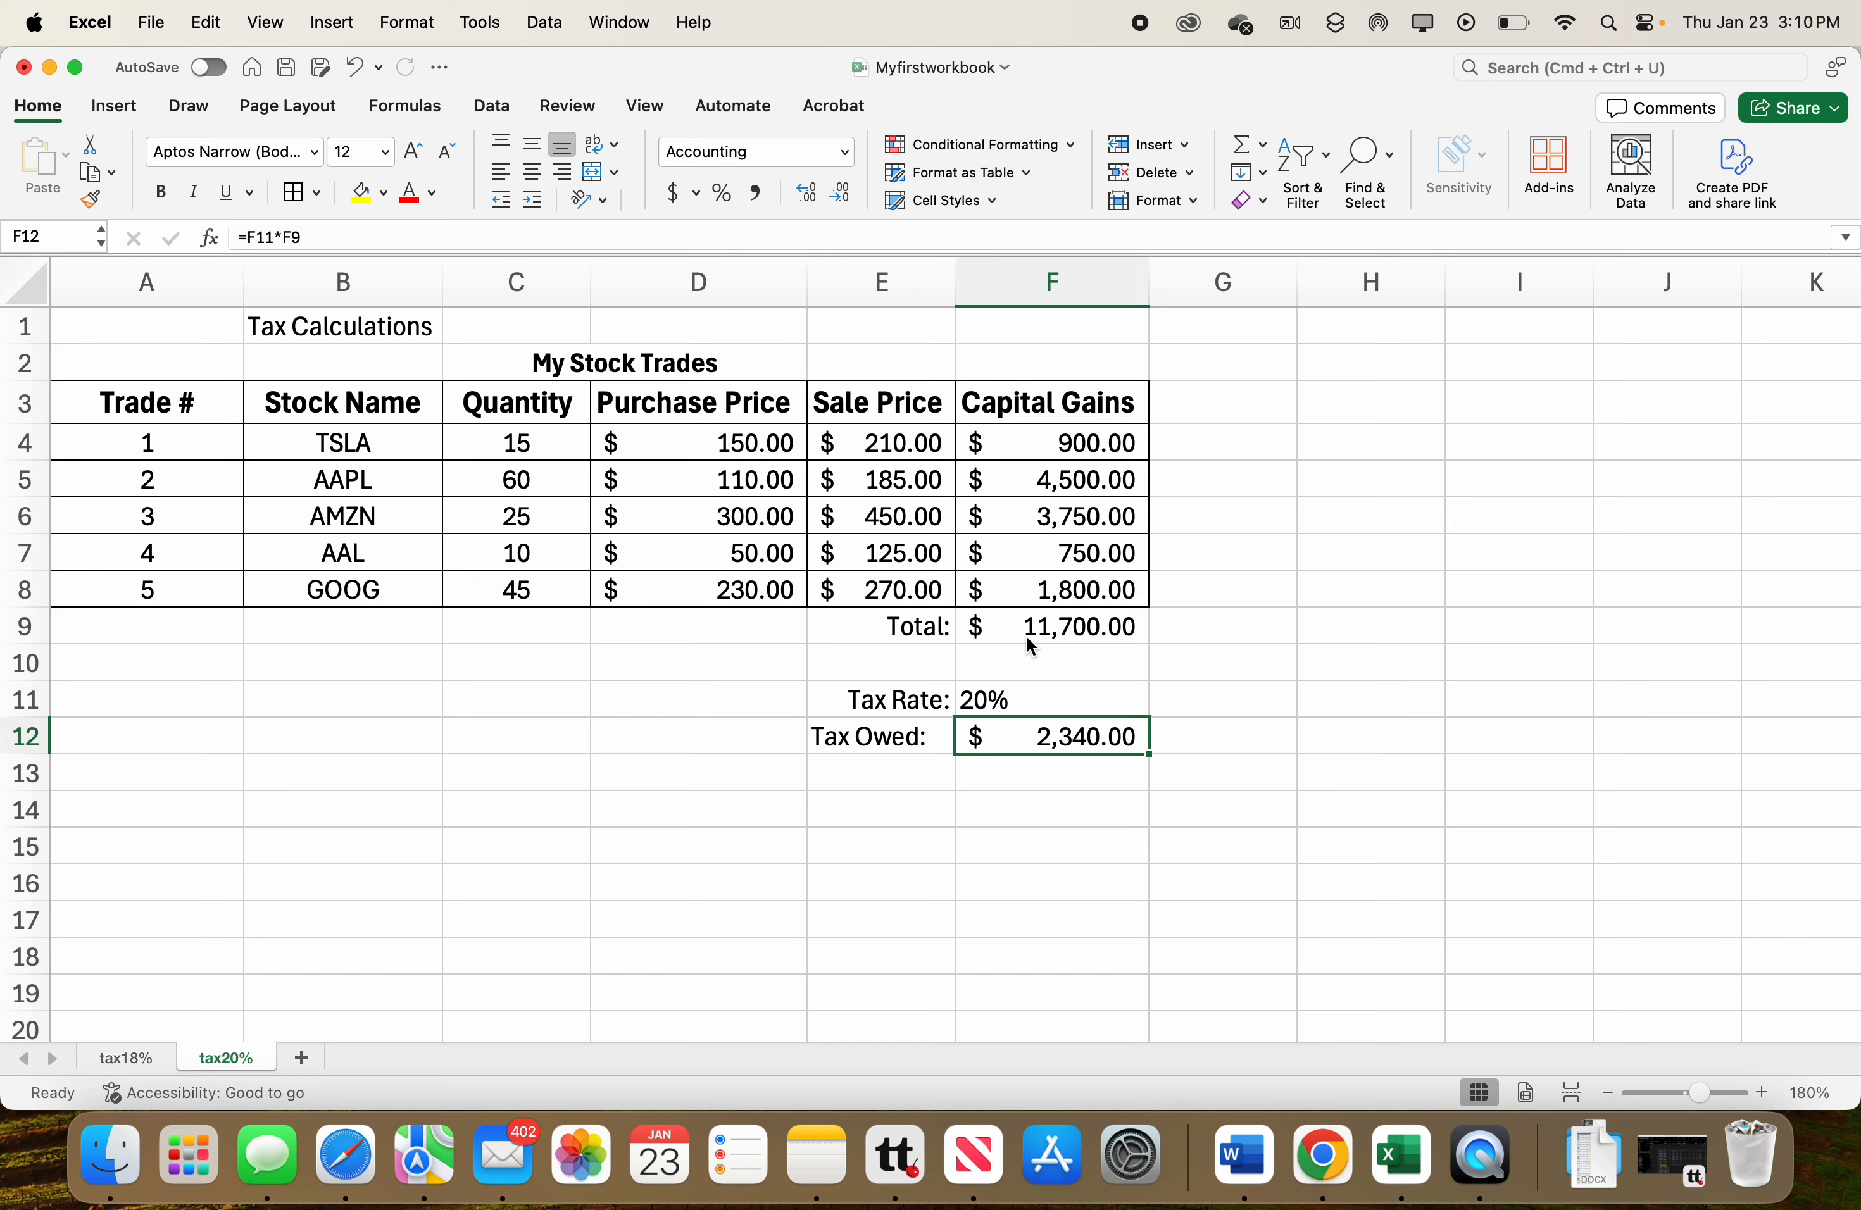
Switch between the tax18% and tax20% sheets to compare their tax owed figures.
{"action": "left_click", "coordinate": [130, 1058]}
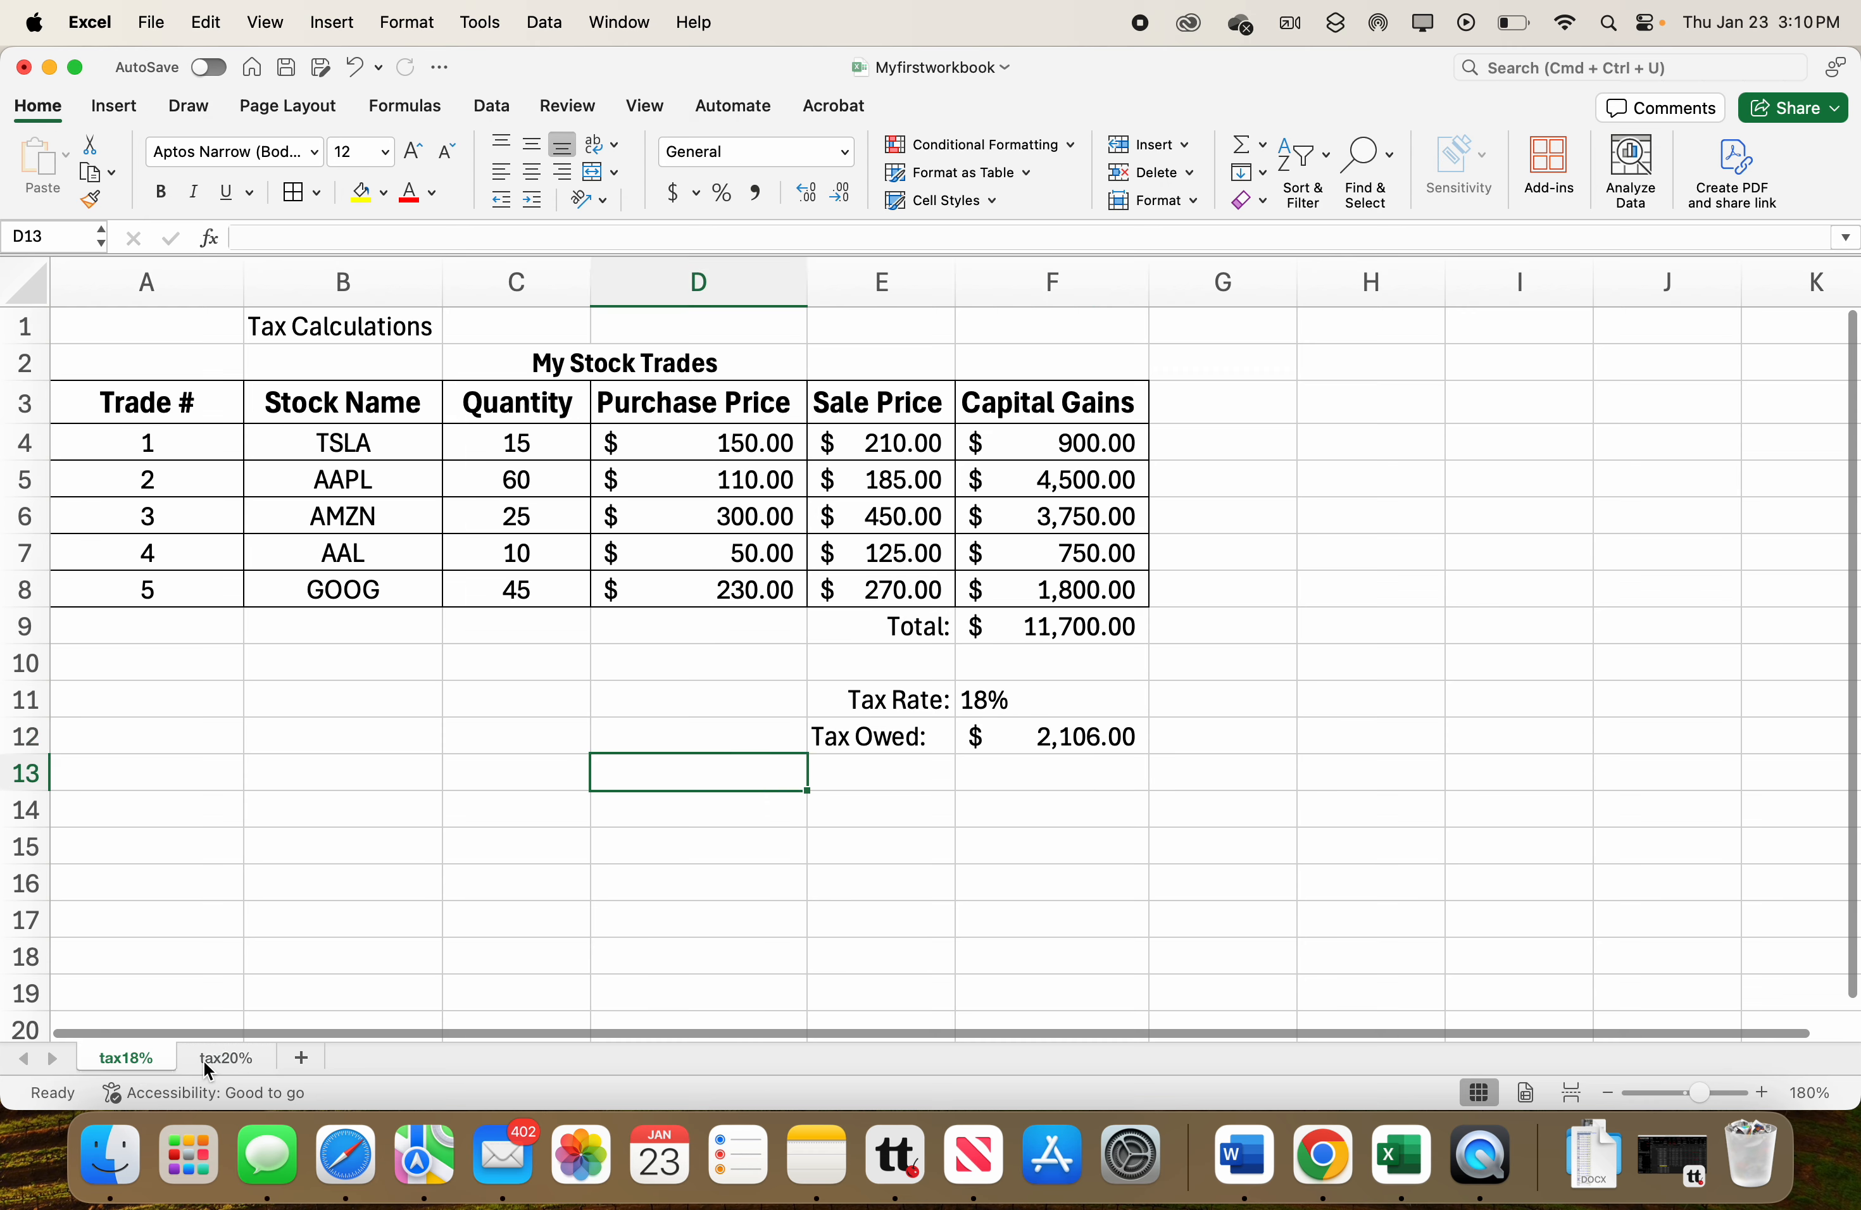
{"action": "left_click", "coordinate": [219, 1052]}
{"action": "left_click", "coordinate": [157, 1052]}
{"action": "left_click", "coordinate": [211, 1052]}
{"action": "left_click", "coordinate": [153, 1056]}
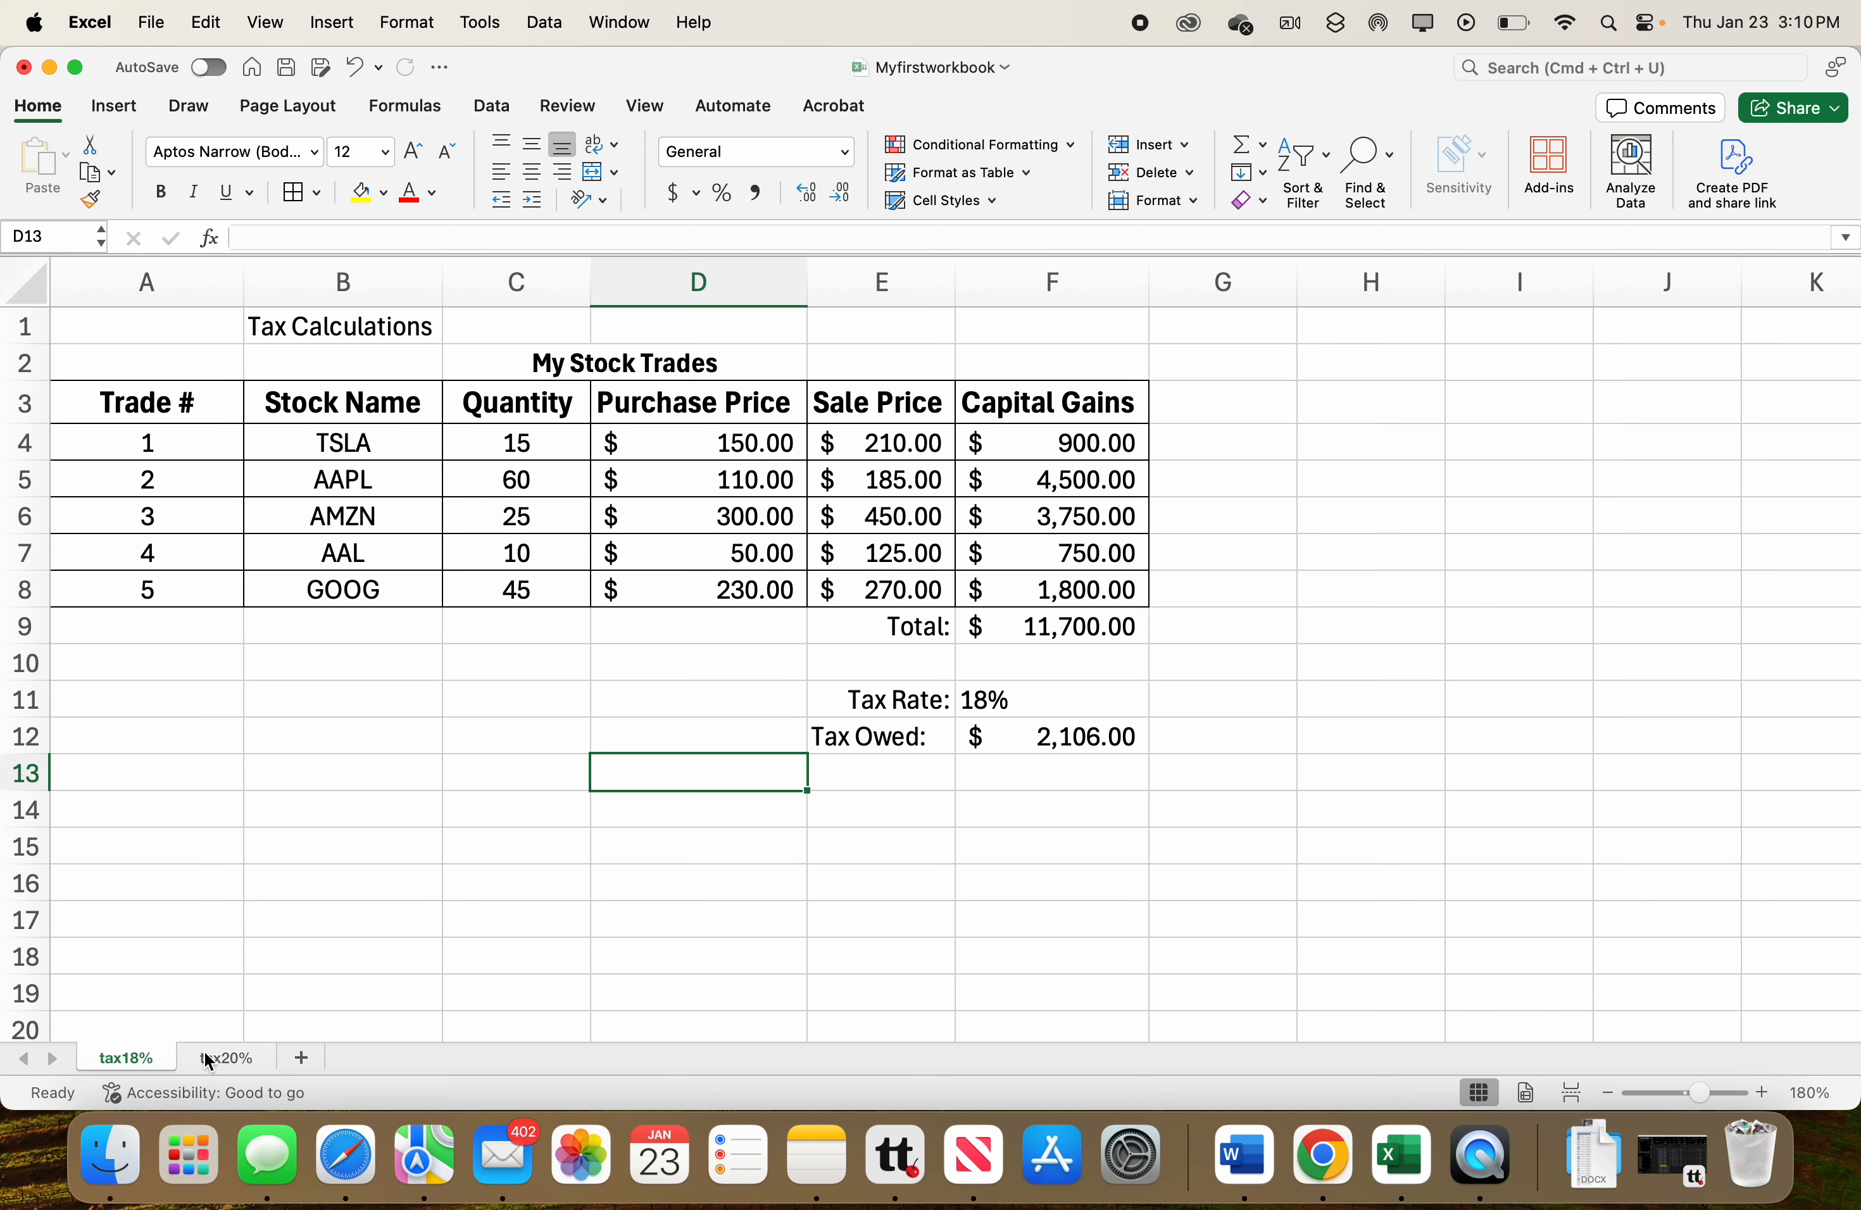
{"action": "left_click", "coordinate": [209, 1061]}
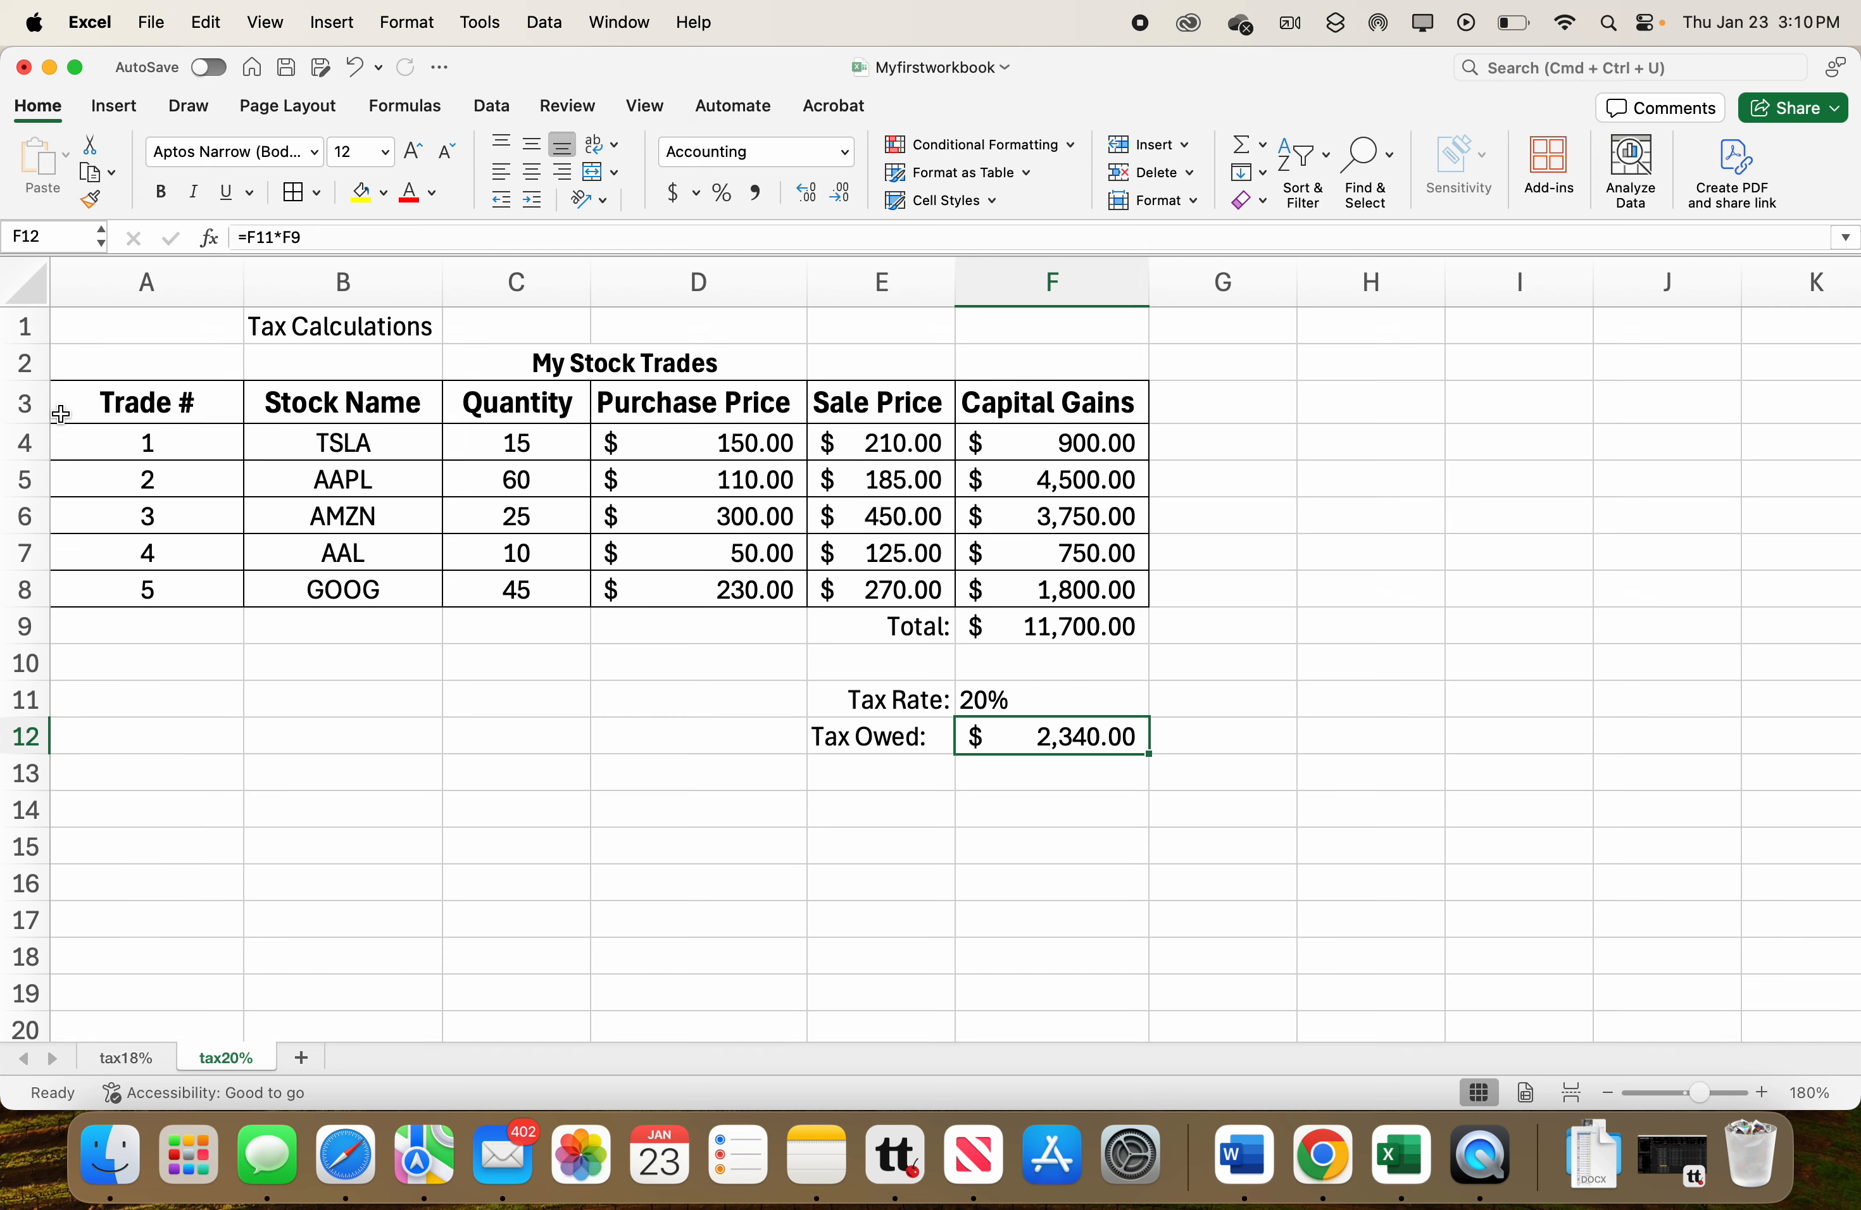
Apply a light gray fill to the header row A3:F3 on the tax20% sheet.
{"action": "right_click", "coordinate": [105, 410]}
{"action": "left_click", "coordinate": [72, 404]}
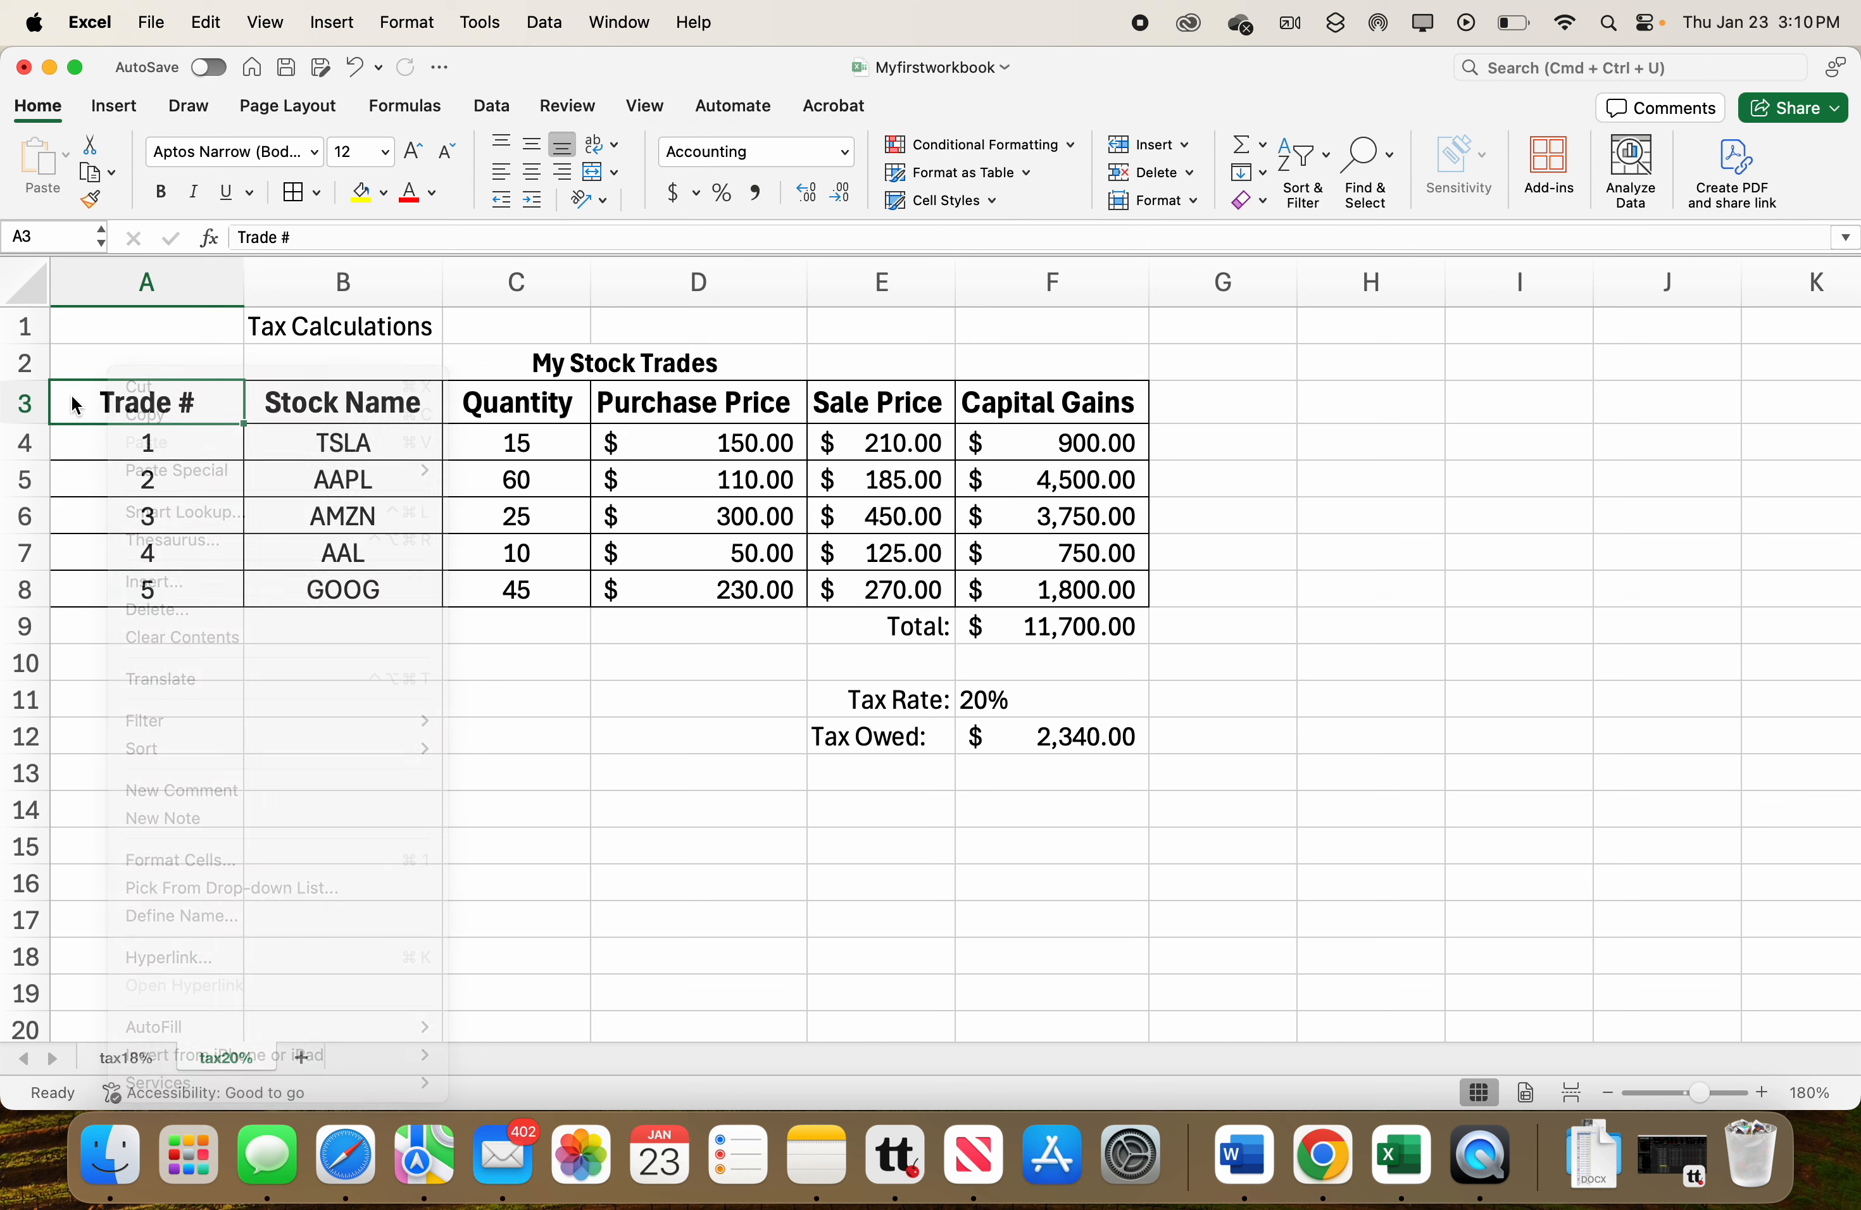
{"action": "left_click_drag", "start_coordinate": [76, 404], "coordinate": [1103, 420]}
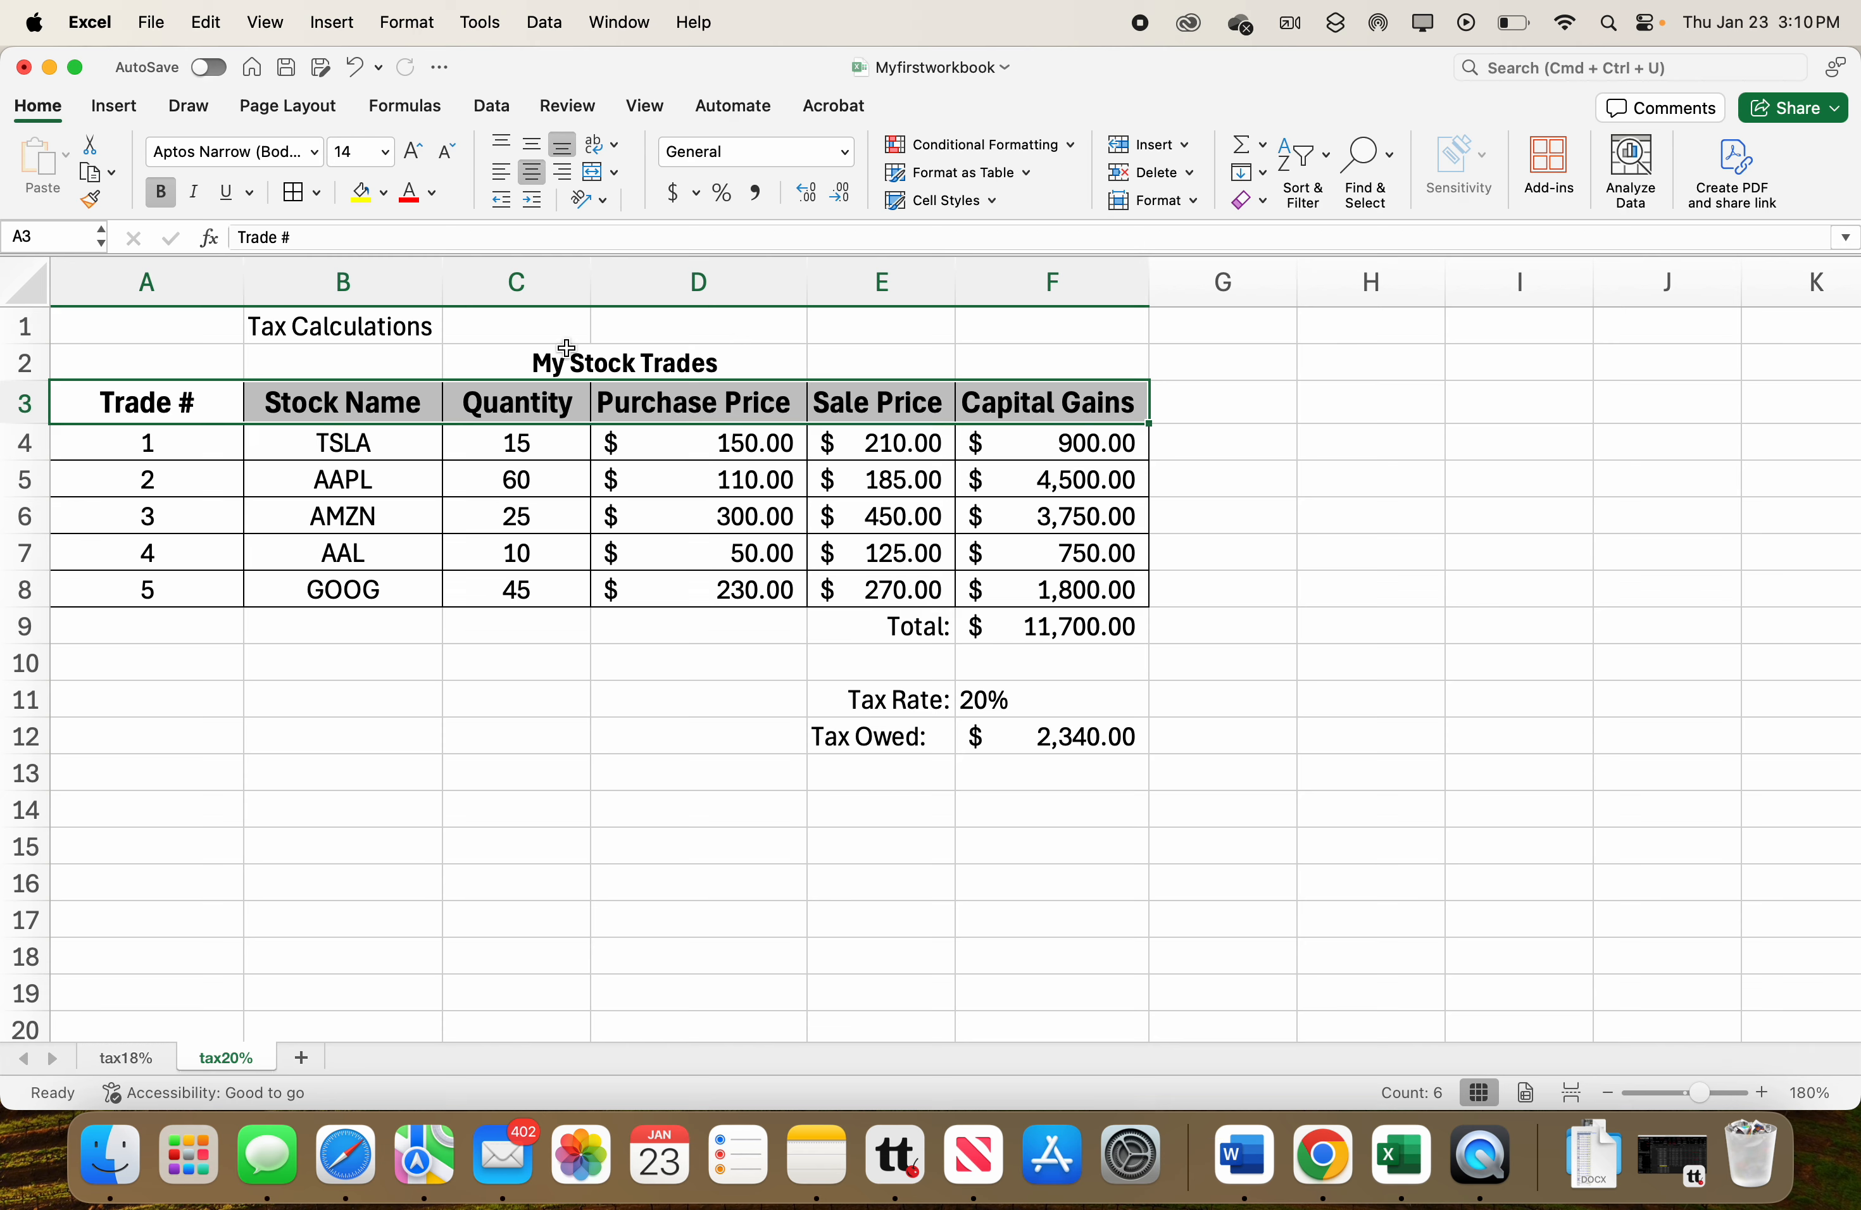
{"action": "left_click", "coordinate": [384, 193]}
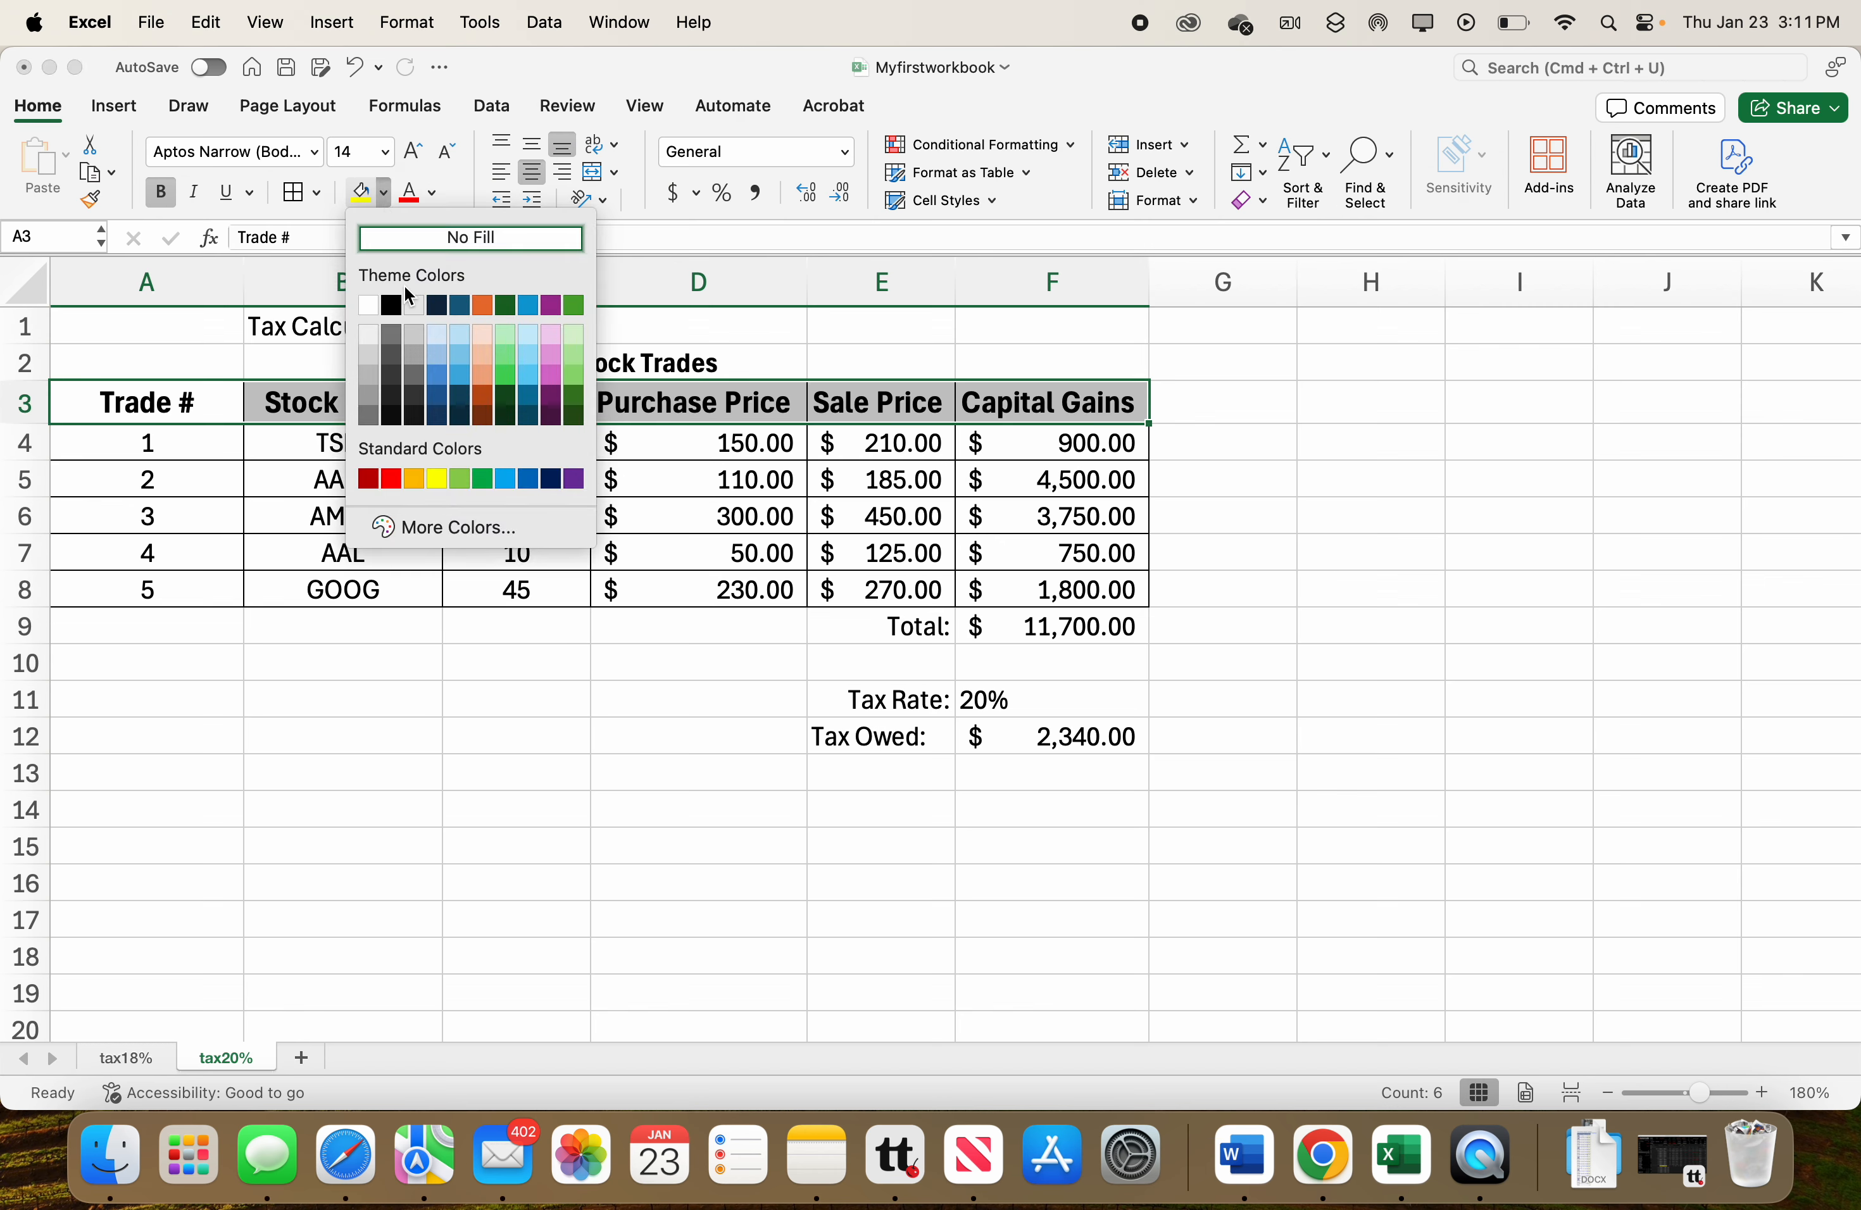
{"action": "left_click", "coordinate": [371, 355]}
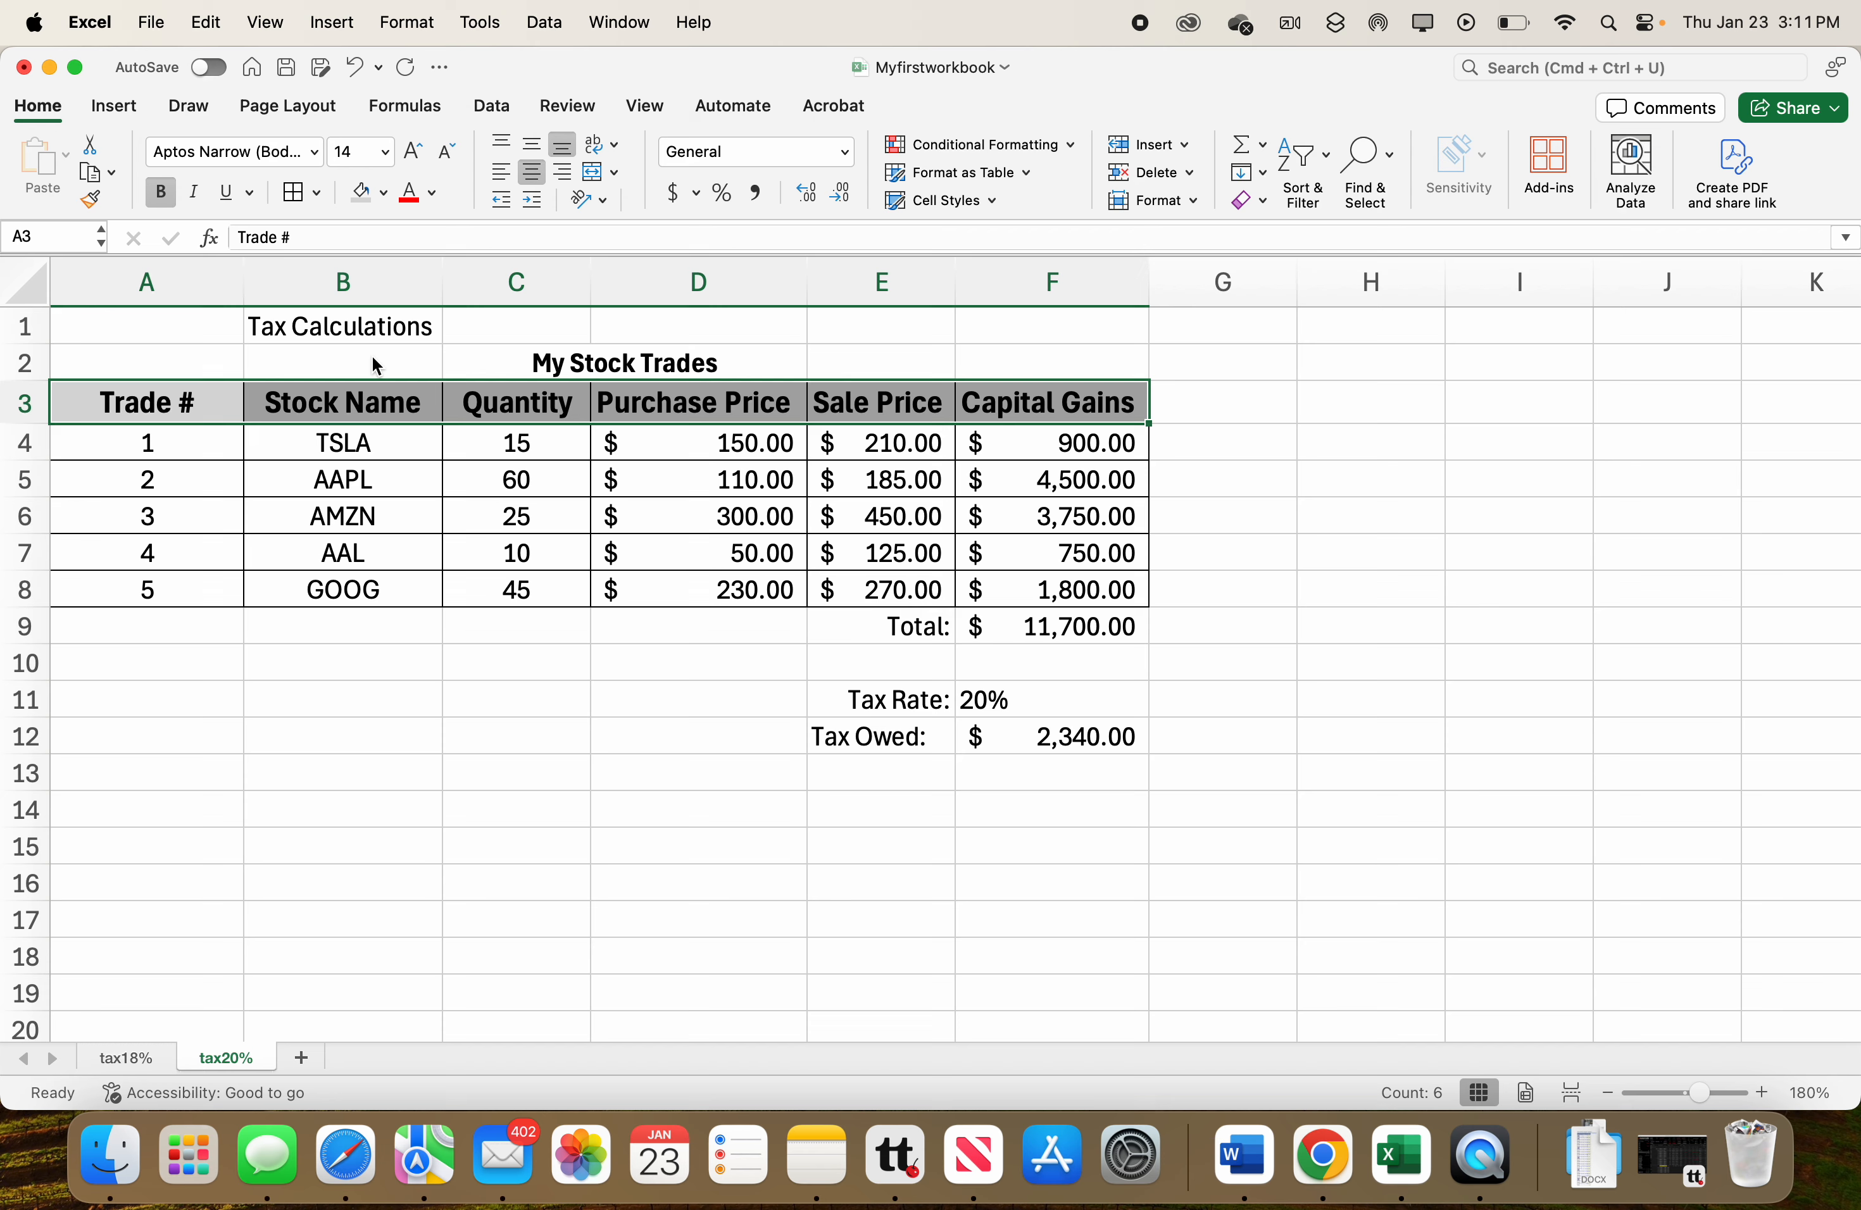
Clear the Tax Calculations title from cell B1.
{"action": "left_click", "coordinate": [454, 630]}
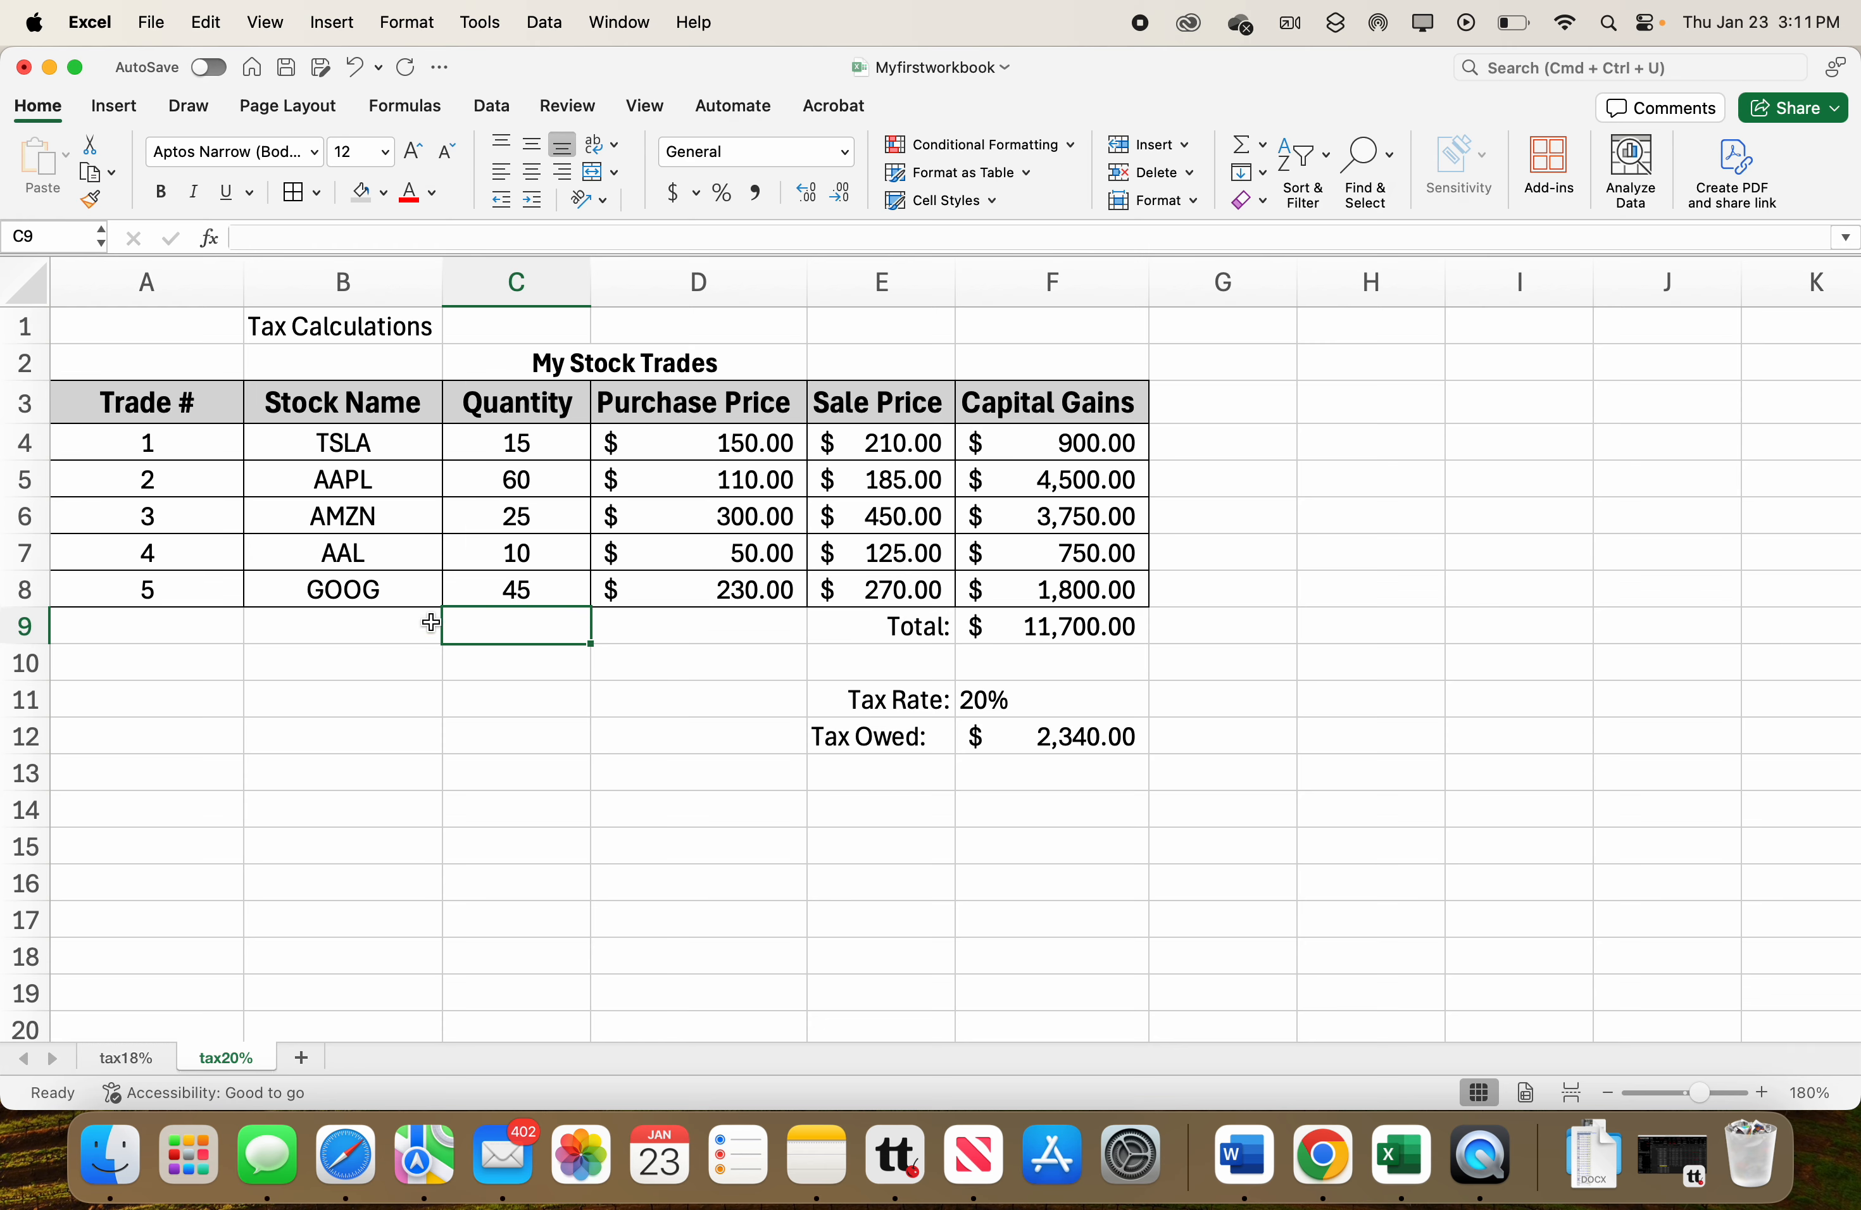
{"action": "left_click", "coordinate": [363, 326]}
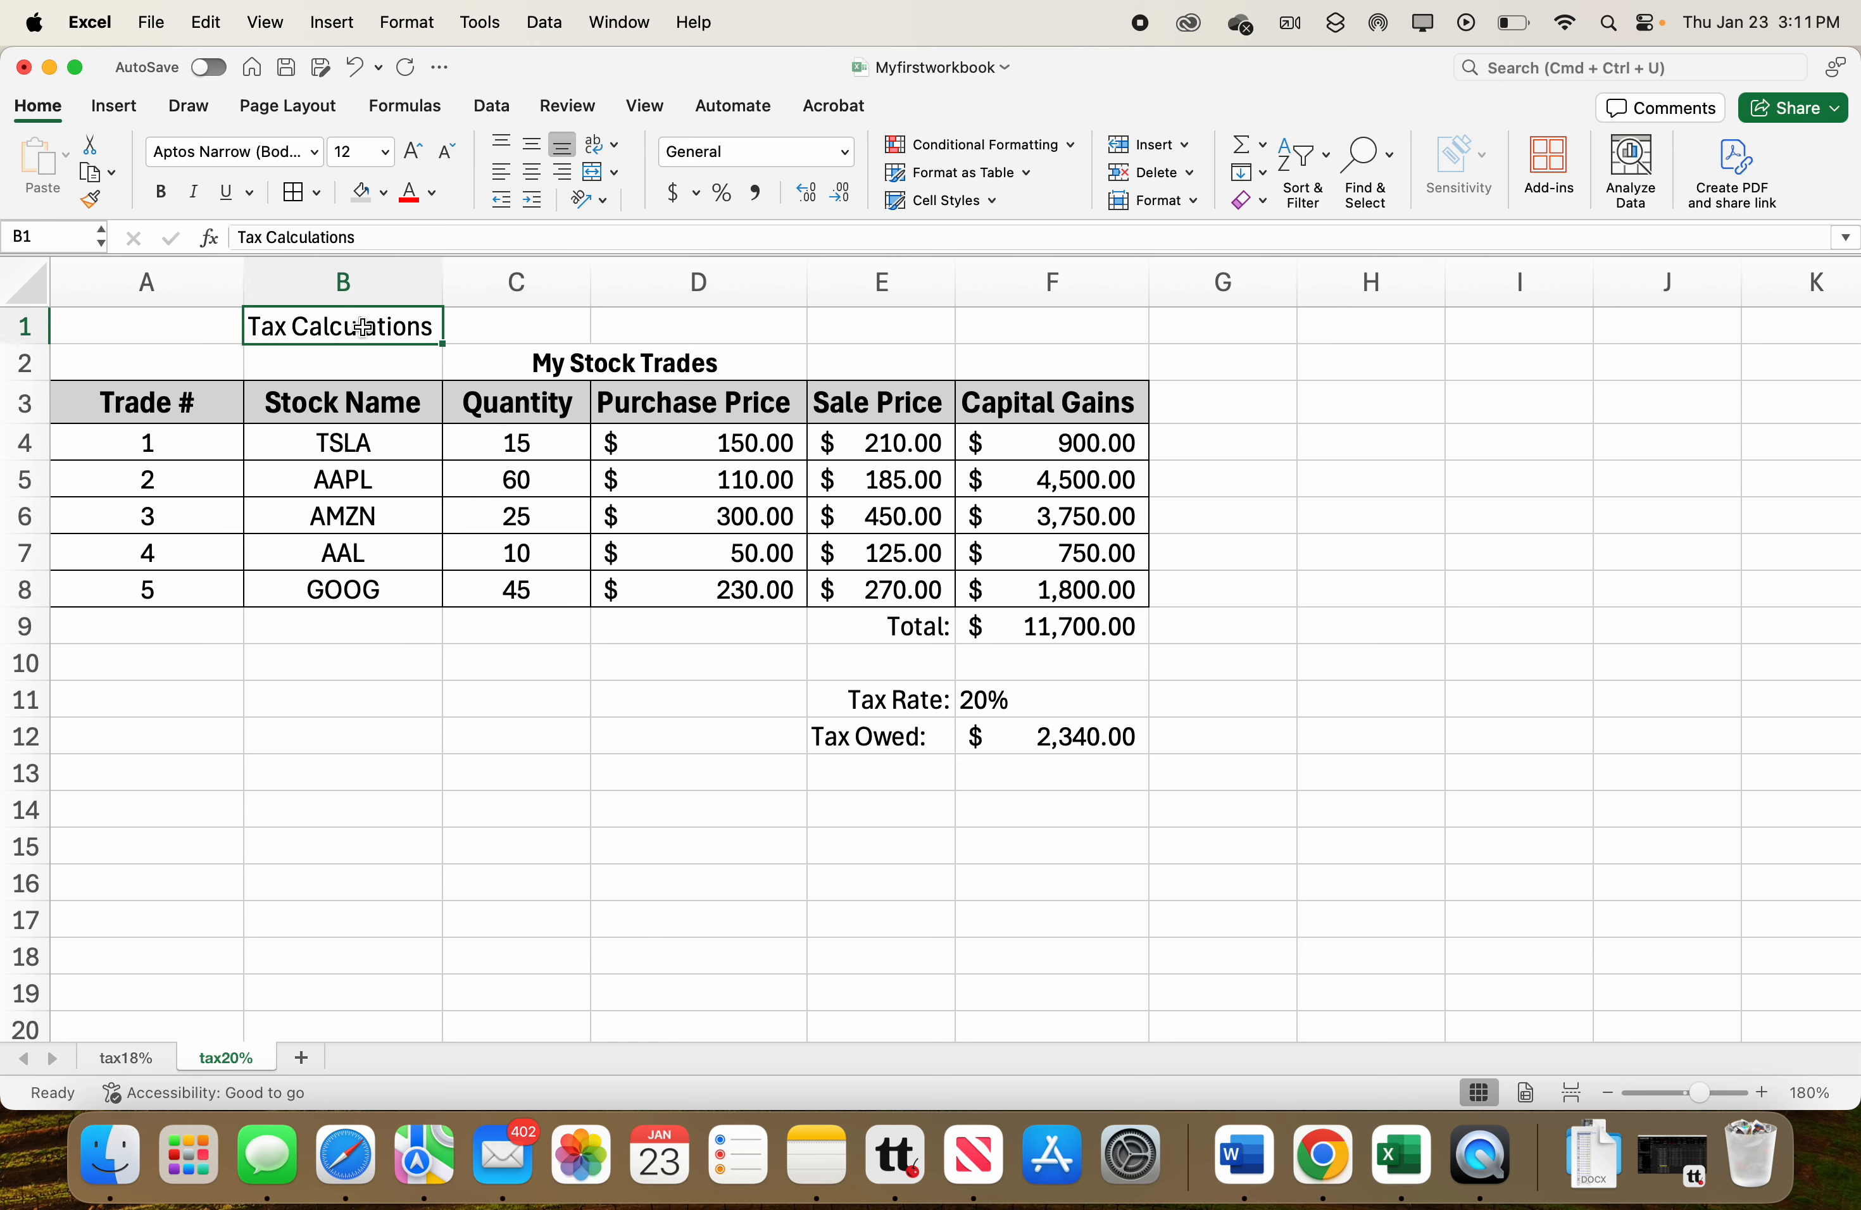
{"action": "key", "text": "Delete"}
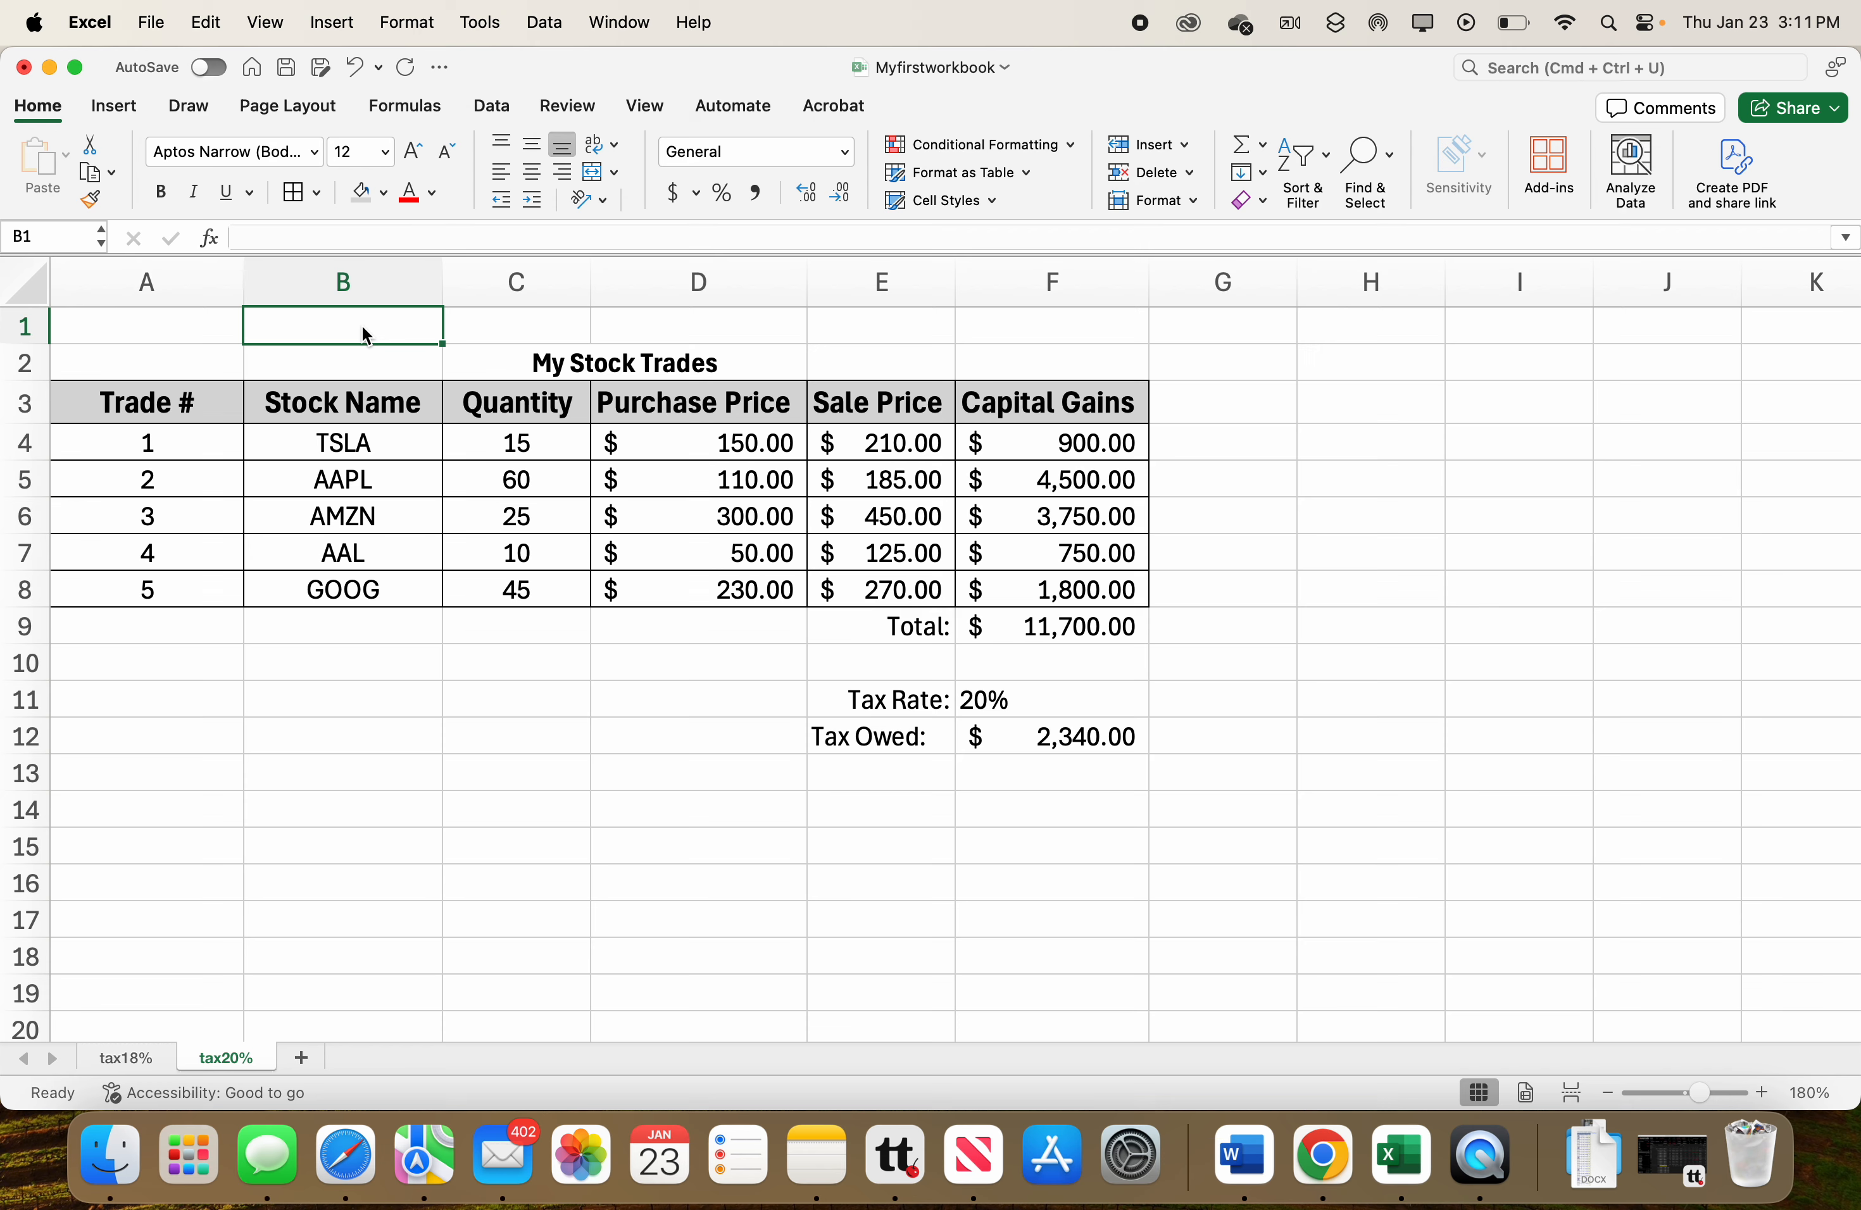